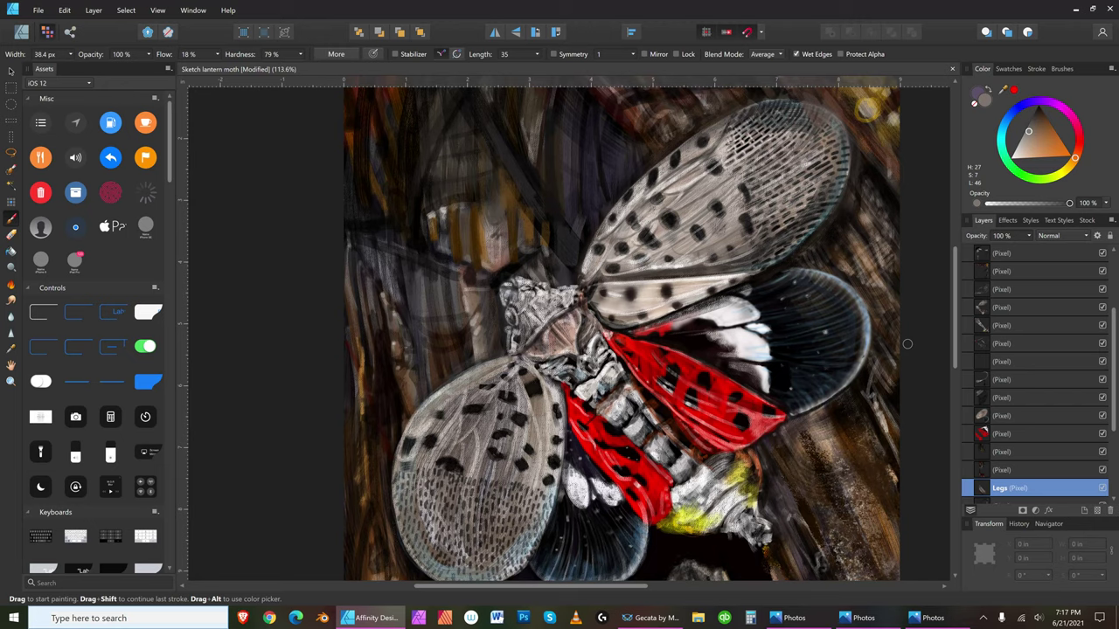
- Set the brush colour to dark grey (H 27, S 2, L 31) and move the Legs layer down to just above the hidden layer
{"action": "left_click_drag", "start_coordinate": [1029, 115], "coordinate": [1034, 113]}
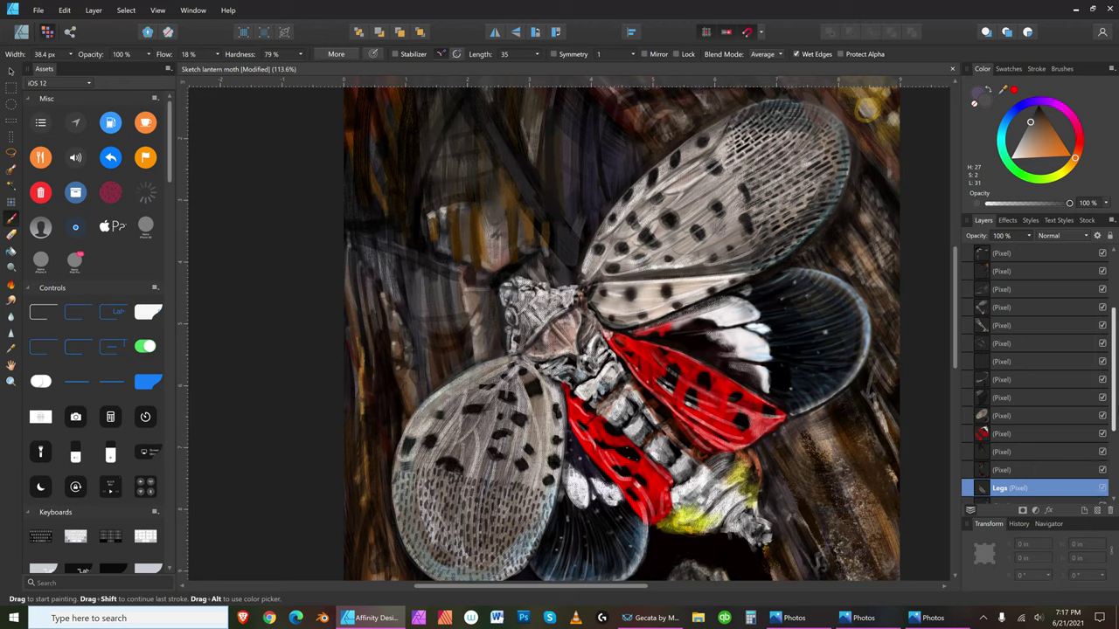
{"action": "scroll", "coordinate": [1069, 400], "scroll_direction": "down", "scroll_amount": 3}
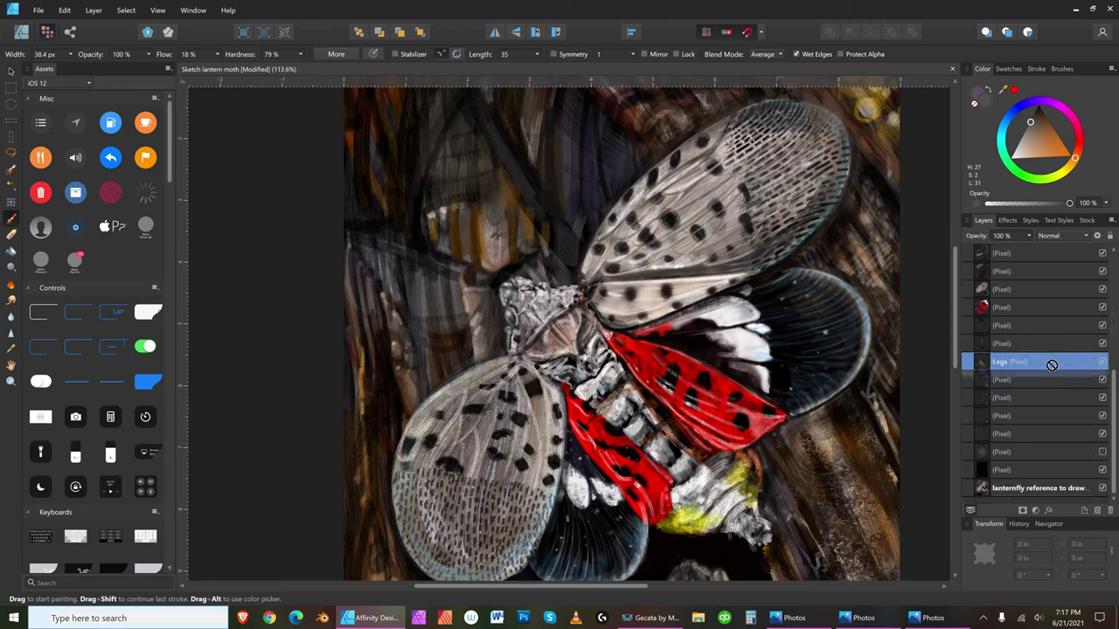
{"action": "left_click_drag", "start_coordinate": [1047, 380], "coordinate": [1018, 435]}
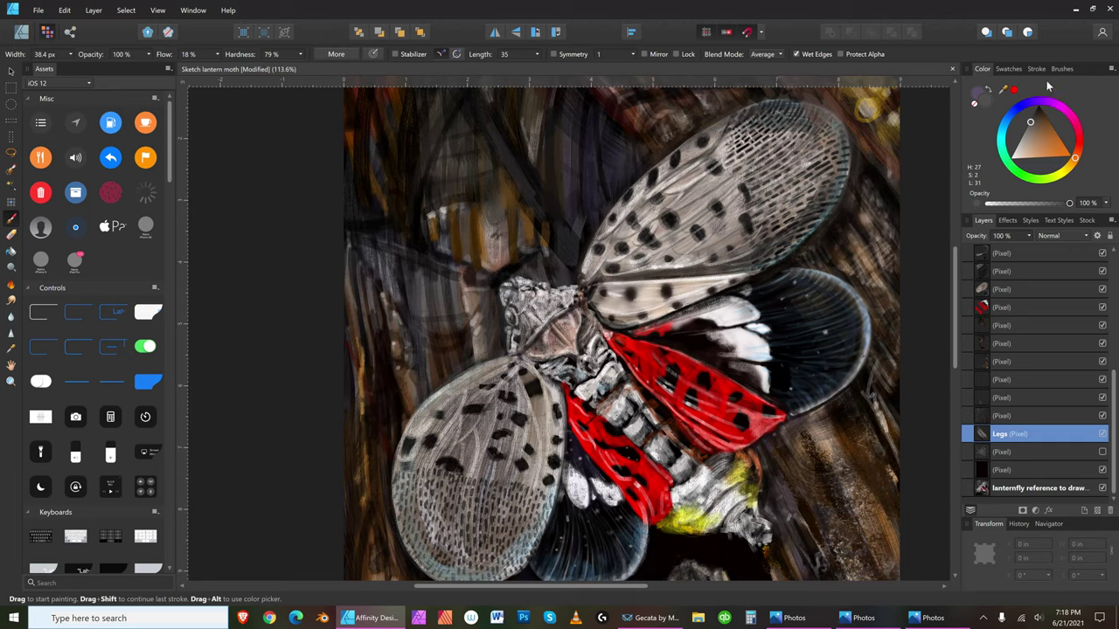
- Set the brush colour to brown (H 27, S 39, L 40) and undo the last paint brush stroke
{"action": "left_click", "coordinate": [1040, 133]}
{"action": "left_click", "coordinate": [65, 10]}
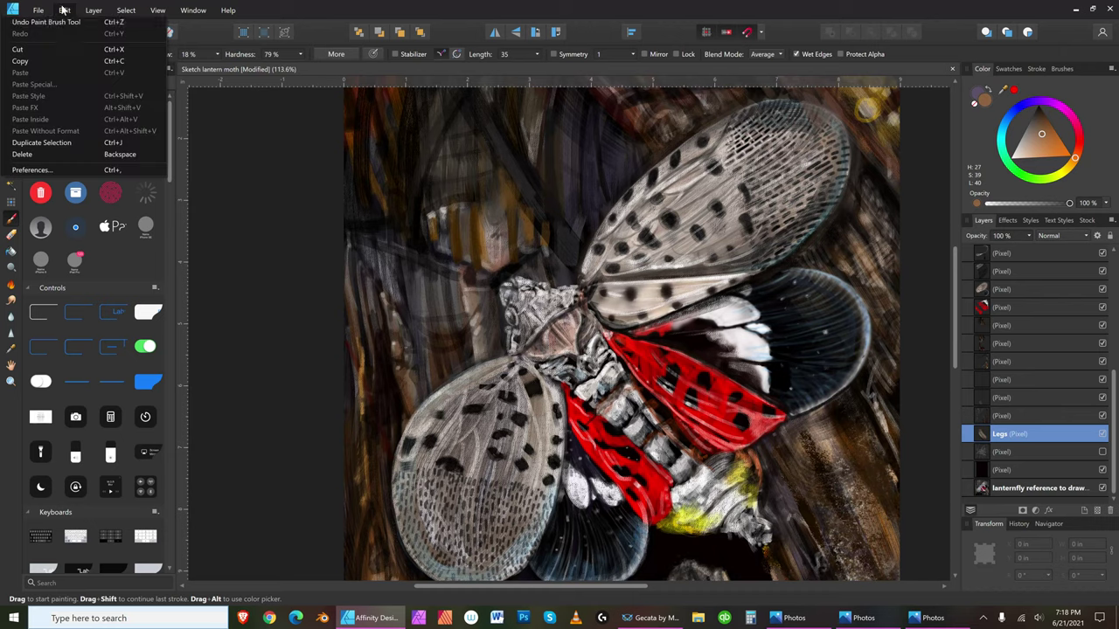
{"action": "left_click", "coordinate": [70, 26]}
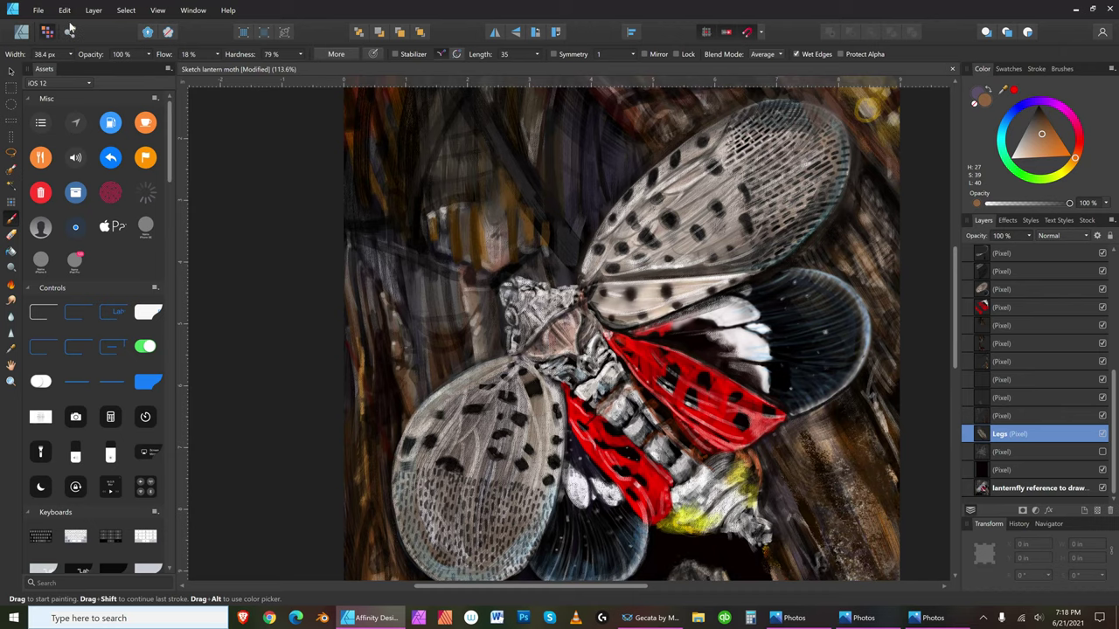
- Move the Legs layer up the stack to two places below the red wing layer
{"action": "left_click_drag", "start_coordinate": [1114, 388], "coordinate": [1114, 346]}
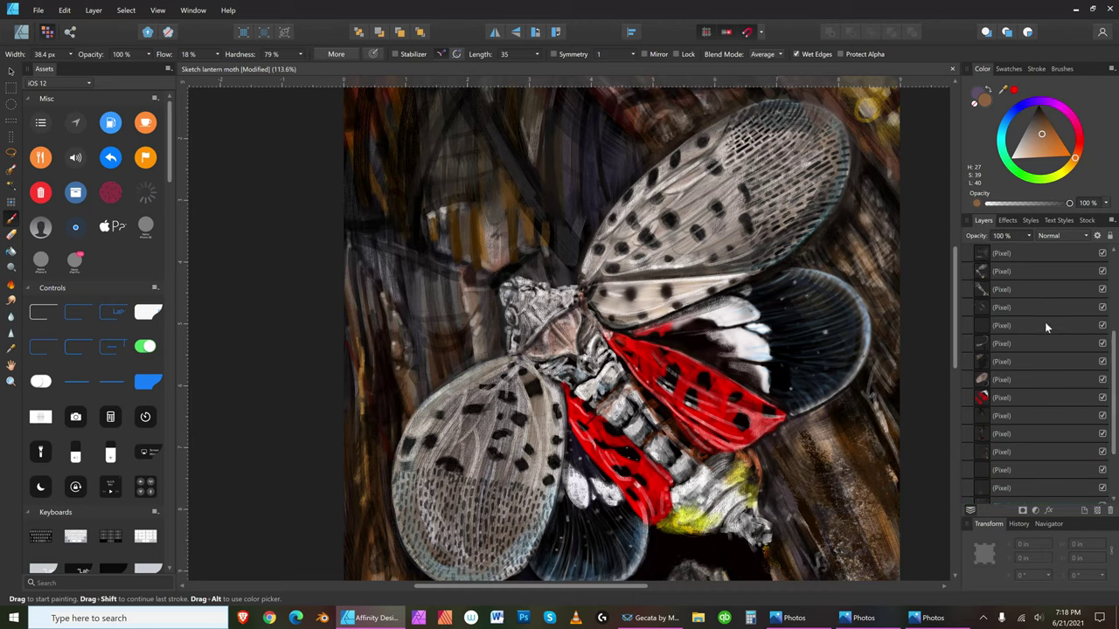
{"action": "scroll", "coordinate": [1058, 385], "scroll_direction": "down", "scroll_amount": 3}
{"action": "left_click_drag", "start_coordinate": [1071, 441], "coordinate": [1054, 328]}
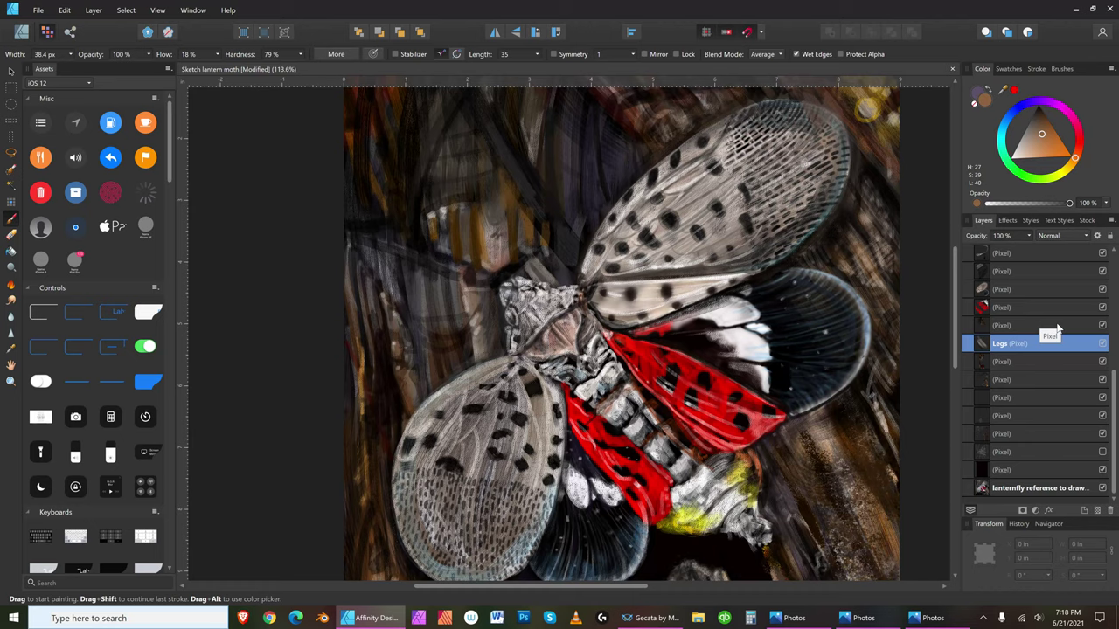
- Paint the leg segment just above the moth's head in dark grey, varying the brush width
{"action": "key", "text": "]"}
{"action": "key", "text": "["}
{"action": "key", "text": "["}
{"action": "left_click", "coordinate": [1033, 116]}
{"action": "key", "text": "]"}
{"action": "key", "text": "["}
{"action": "key", "text": "["}
- Switch the brush colour to near-white and highlight the leg segment above the head
{"action": "left_click", "coordinate": [1012, 157]}
{"action": "key", "text": "bracketleft"}
{"action": "key", "text": "bracketleft"}
{"action": "key", "text": "bracketright"}
{"action": "key", "text": "bracketright"}
- Shade the leg above the head in dark brown (H 27, S 21, L 13), reducing the brush width to 21.1 px
{"action": "left_click", "coordinate": [1036, 115]}
{"action": "key", "text": "bracketright"}
{"action": "key", "text": "bracketright"}
{"action": "key", "text": "bracketleft"}
{"action": "key", "text": "bracketleft"}
{"action": "key", "text": "bracketleft"}
{"action": "key", "text": "bracketleft"}
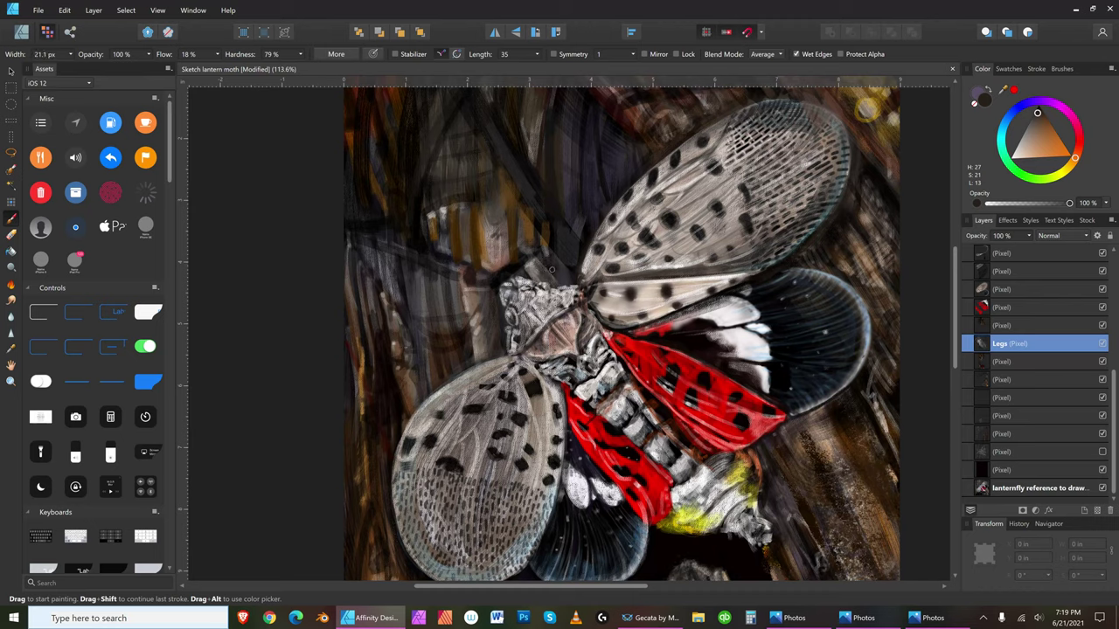
- Shift the brush hue to violet (H 261), choose a muted grey tone and paint over the leg above the head
{"action": "left_click_drag", "start_coordinate": [1035, 113], "coordinate": [1036, 106]}
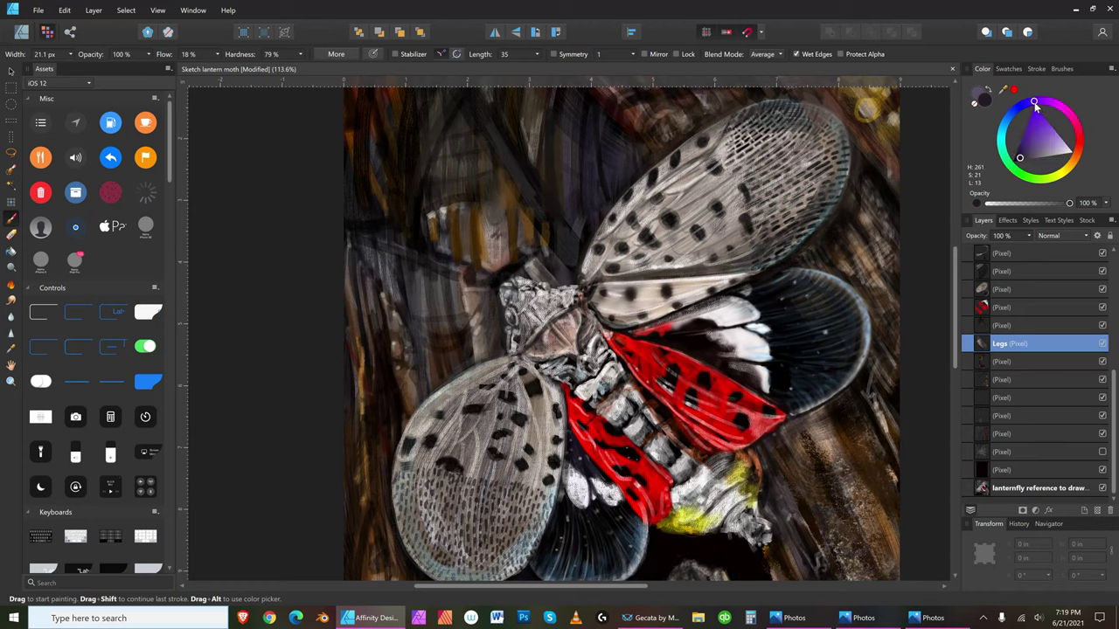
{"action": "left_click", "coordinate": [1031, 160]}
{"action": "key", "text": "bracketleft"}
{"action": "key", "text": "bracketright"}
{"action": "key", "text": "bracketright"}
{"action": "key", "text": "bracketleft"}
- Shade the leg above the head in near-black, varying the brush between broad and fine widths
{"action": "left_click_drag", "start_coordinate": [1022, 170], "coordinate": [1003, 162]}
{"action": "key", "text": "bracketright"}
{"action": "key", "text": "bracketright"}
{"action": "key", "text": "bracketleft"}
{"action": "key", "text": "bracketleft"}
{"action": "key", "text": "bracketleft"}
{"action": "key", "text": "bracketright"}
{"action": "key", "text": "bracketright"}
{"action": "key", "text": "bracketright"}
{"action": "key", "text": "bracketright"}
{"action": "key", "text": "bracketright"}
{"action": "key", "text": "bracketright"}
{"action": "key", "text": "bracketright"}
{"action": "key", "text": "bracketright"}
{"action": "key", "text": "bracketright"}
{"action": "key", "text": "bracketright"}
{"action": "key", "text": "bracketright"}
{"action": "key", "text": "bracketright"}
{"action": "key", "text": "bracketleft"}
{"action": "key", "text": "bracketleft"}
{"action": "key", "text": "bracketleft"}
{"action": "key", "text": "bracketleft"}
{"action": "key", "text": "bracketleft"}
{"action": "key", "text": "bracketleft"}
{"action": "key", "text": "bracketleft"}
{"action": "key", "text": "bracketleft"}
{"action": "key", "text": "bracketleft"}
{"action": "key", "text": "bracketleft"}
{"action": "key", "text": "bracketleft"}
{"action": "key", "text": "bracketleft"}
{"action": "key", "text": "bracketleft"}
{"action": "key", "text": "bracketleft"}
- Paint the leg's outer segment reaching toward the upper wing in grey (H 261, S 5, L 32), enlarging the brush to about 24 px
{"action": "left_click", "coordinate": [1031, 157]}
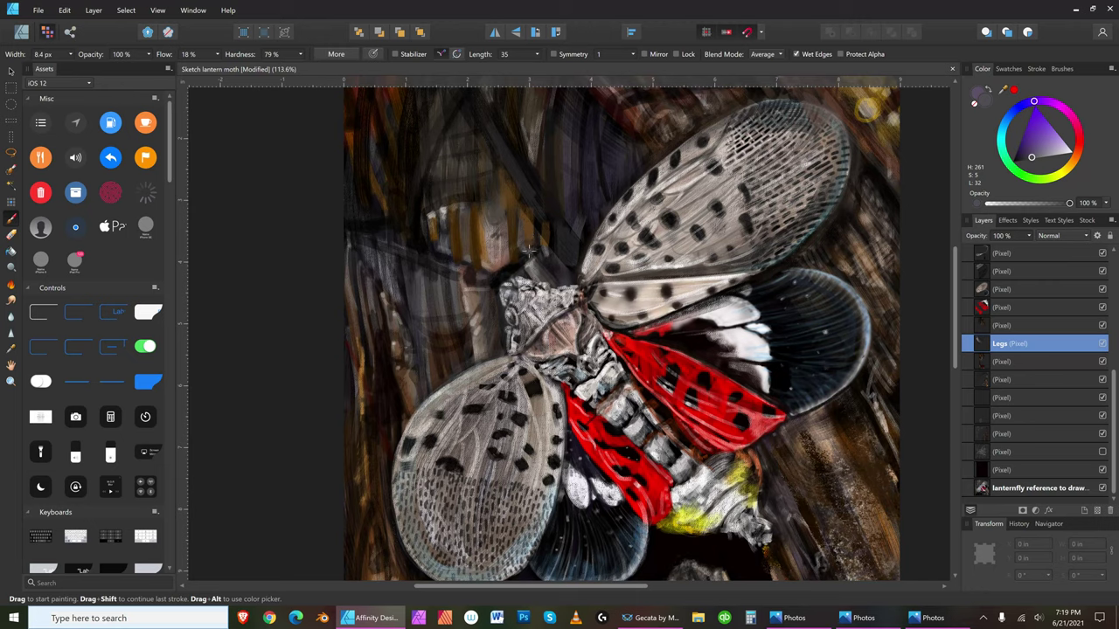
{"action": "key", "text": "bracketleft"}
{"action": "key", "text": "bracketright"}
{"action": "key", "text": "bracketright"}
{"action": "key", "text": "bracketright"}
{"action": "key", "text": "bracketright"}
{"action": "key", "text": "bracketright"}
{"action": "key", "text": "bracketright"}
{"action": "key", "text": "bracketright"}
{"action": "key", "text": "bracketright"}
{"action": "left_click_drag", "start_coordinate": [528, 243], "coordinate": [529, 248]}
{"action": "key", "text": "bracketright"}
- Move the Legs layer up past the red wing layer to the top of the layer stack and set the brush width to 27.7 px
{"action": "left_click_drag", "start_coordinate": [1055, 343], "coordinate": [1047, 304]}
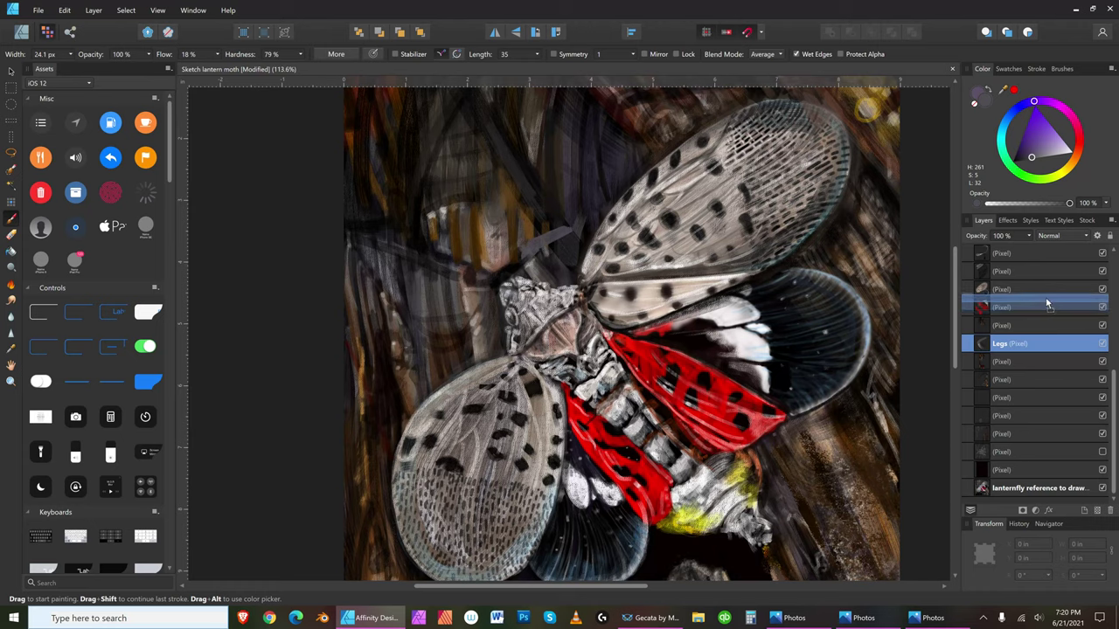
{"action": "left_click_drag", "start_coordinate": [1045, 302], "coordinate": [1049, 300]}
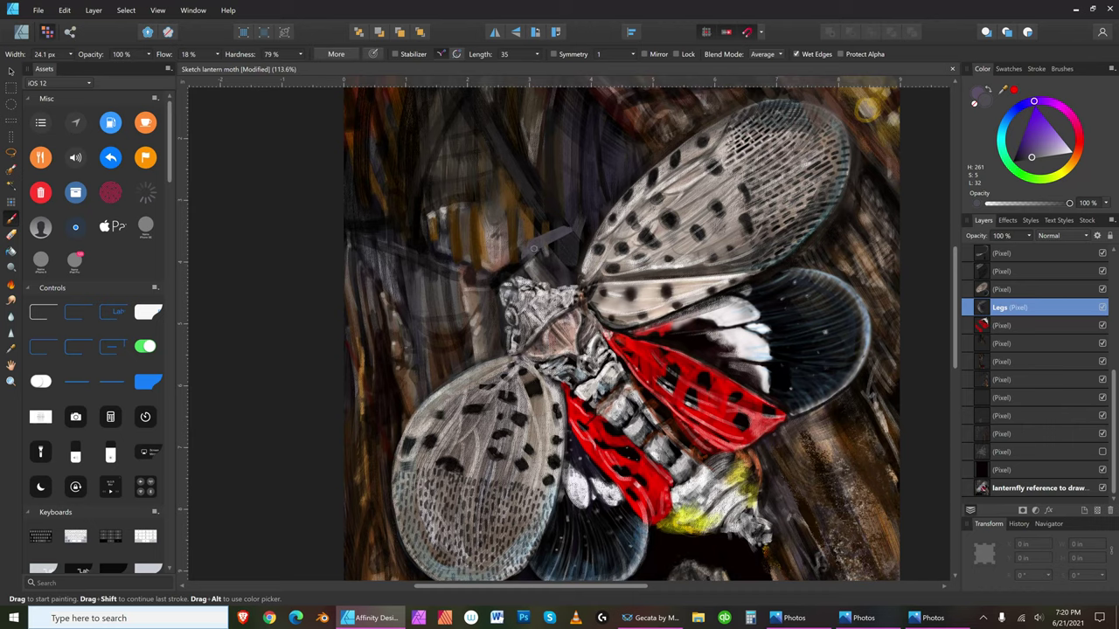
{"action": "key", "text": "bracketright"}
{"action": "mouse_move", "coordinate": [1037, 306]}
{"action": "left_mouse_down"}
{"action": "mouse_move", "coordinate": [1053, 291]}
{"action": "mouse_move", "coordinate": [1047, 271]}
{"action": "mouse_move", "coordinate": [1046, 286]}
{"action": "left_mouse_up"}
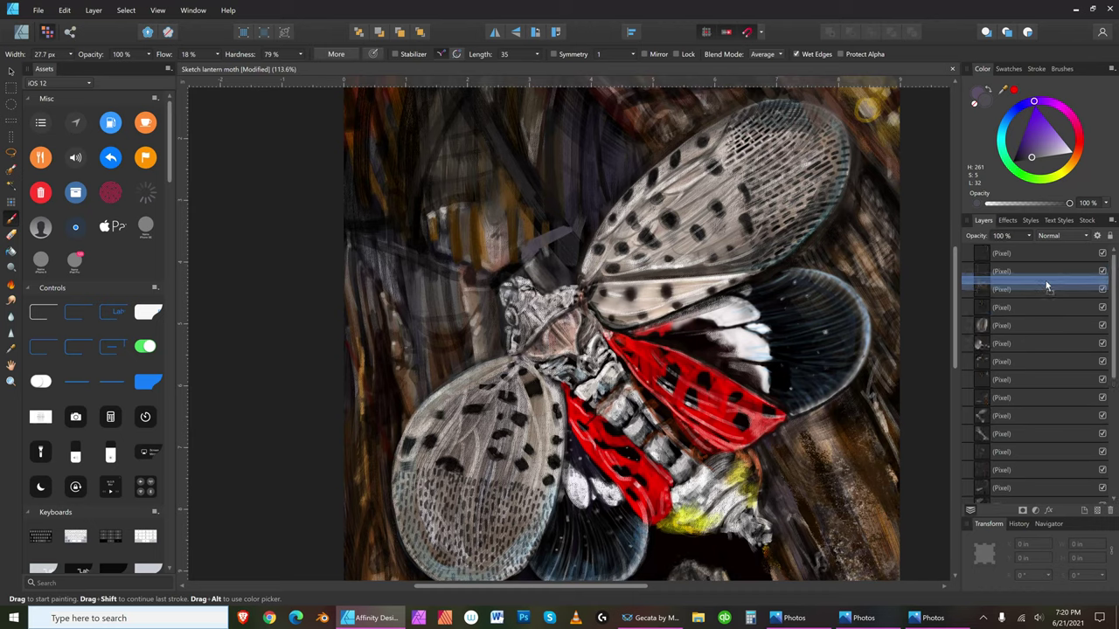
{"action": "left_click_drag", "start_coordinate": [1045, 281], "coordinate": [1039, 303]}
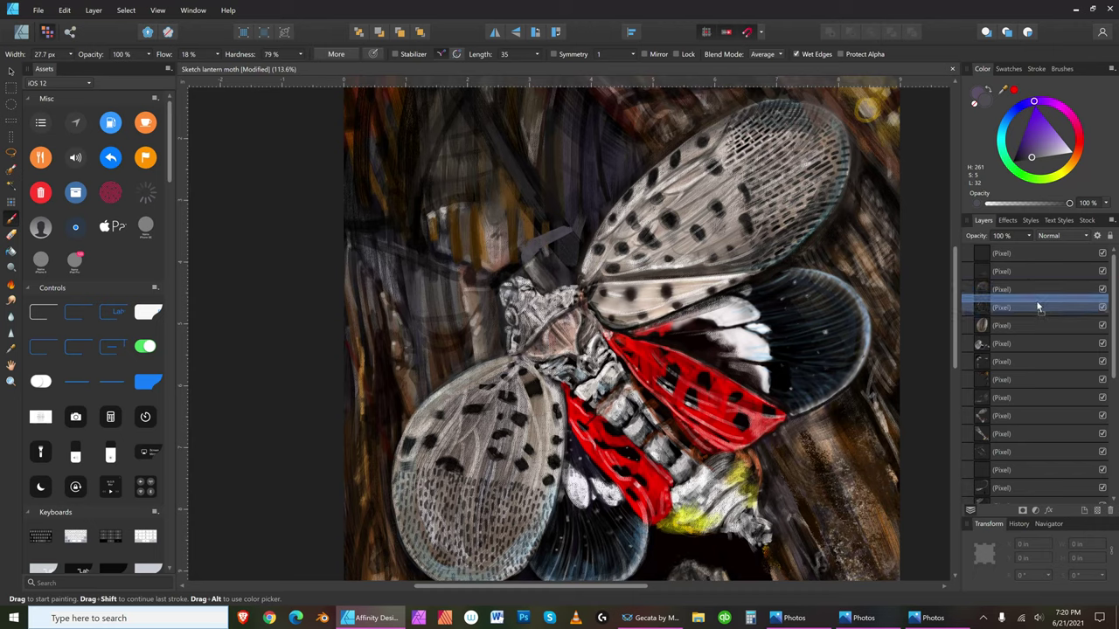
{"action": "left_click_drag", "start_coordinate": [1033, 307], "coordinate": [1024, 315]}
{"action": "key", "text": "ctrl+z"}
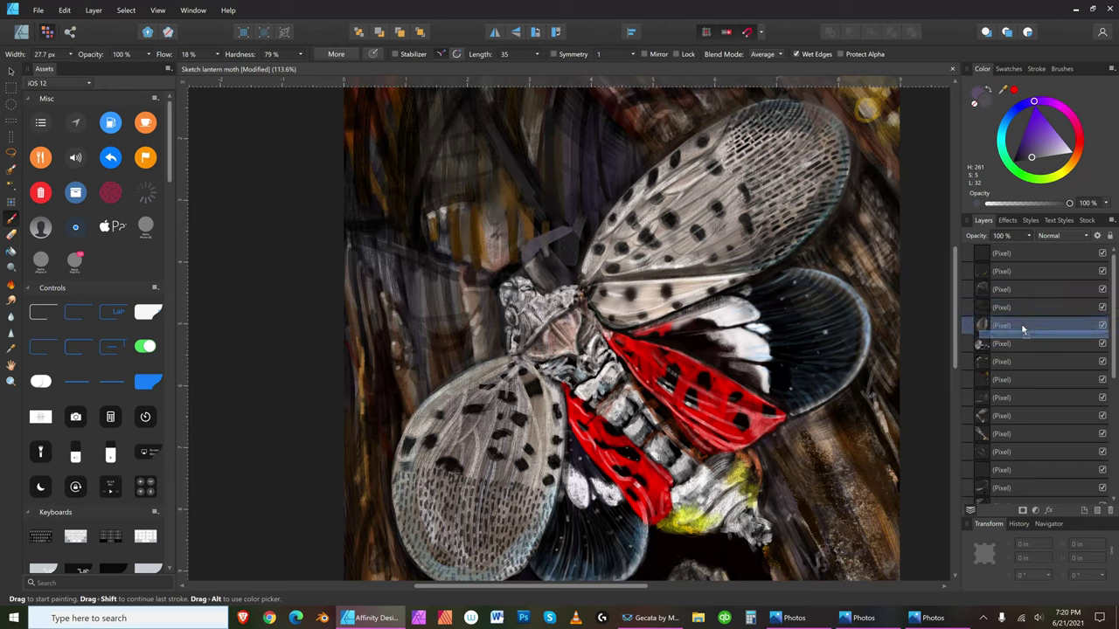
{"action": "key", "text": "ctrl+shift+z"}
{"action": "left_click_drag", "start_coordinate": [1022, 326], "coordinate": [966, 424]}
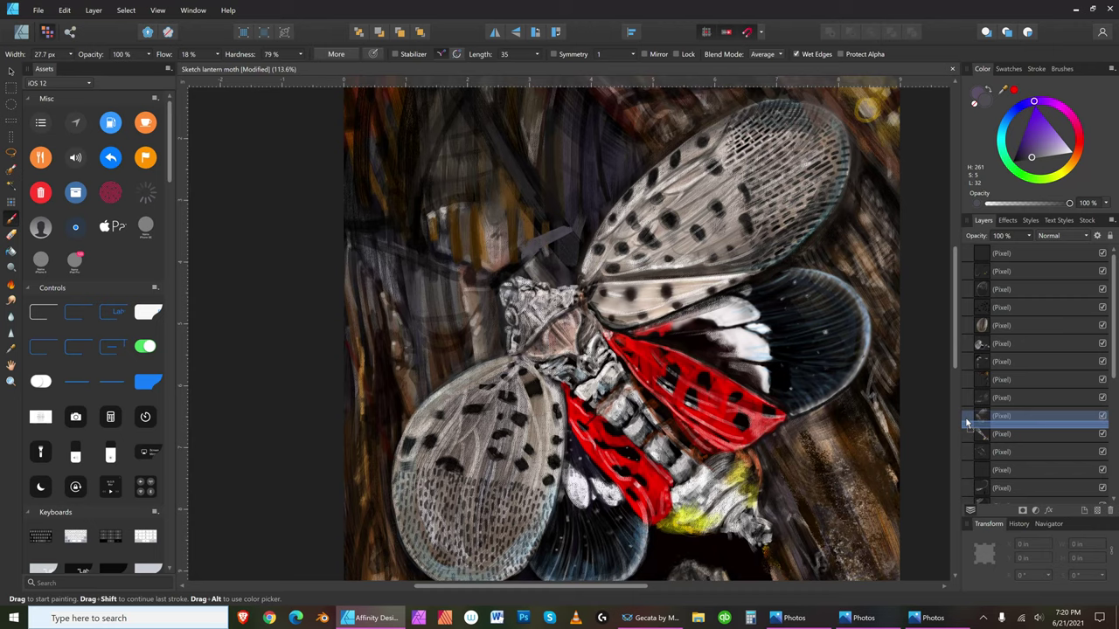
{"action": "left_click_drag", "start_coordinate": [966, 424], "coordinate": [981, 260]}
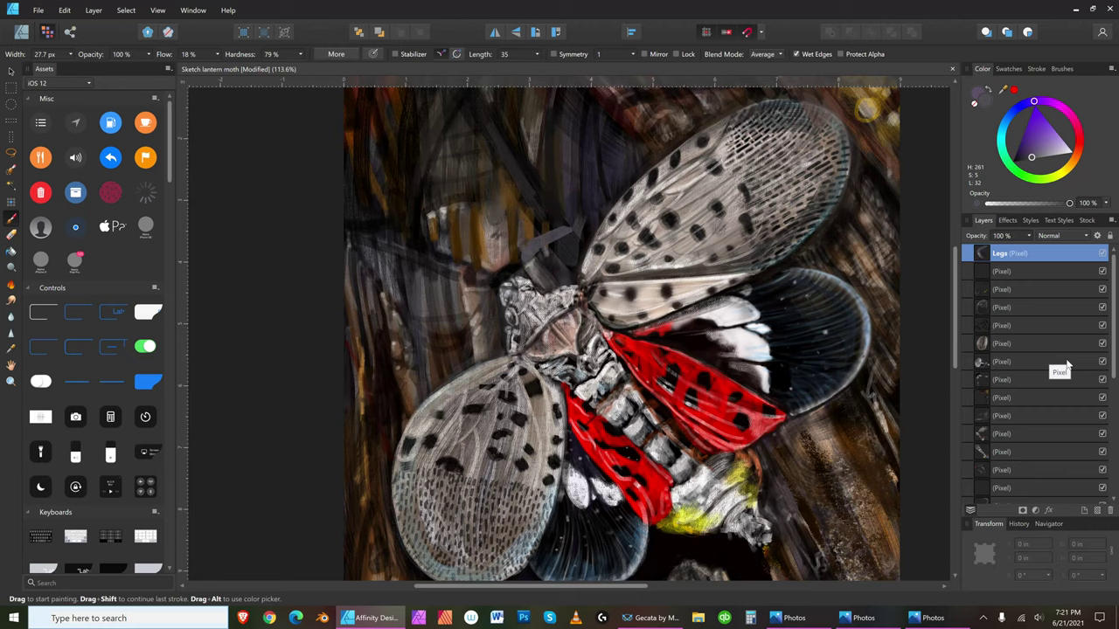
- Clean up the edges of the leg above the head with the Erase Brush, varying the eraser width
{"action": "left_click", "coordinate": [13, 234]}
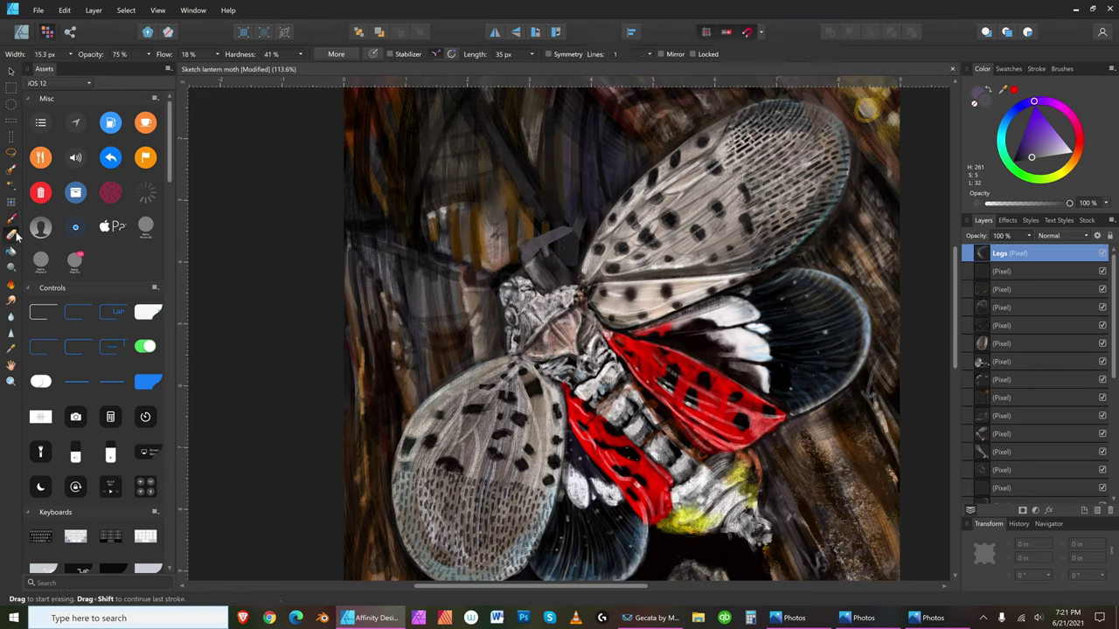
{"action": "key", "text": "bracketright"}
{"action": "key", "text": "bracketright"}
{"action": "key", "text": "bracketright"}
{"action": "key", "text": "bracketright"}
{"action": "key", "text": "bracketright"}
{"action": "key", "text": "bracketright"}
{"action": "key", "text": "bracketright"}
{"action": "key", "text": "bracketright"}
{"action": "key", "text": "bracketleft"}
{"action": "key", "text": "bracketleft"}
{"action": "key", "text": "bracketleft"}
{"action": "key", "text": "bracketleft"}
{"action": "key", "text": "bracketleft"}
{"action": "key", "text": "bracketleft"}
{"action": "key", "text": "bracketleft"}
{"action": "key", "text": "bracketleft"}
{"action": "key", "text": "bracketleft"}
{"action": "key", "text": "bracketright"}
{"action": "key", "text": "bracketleft"}
{"action": "key", "text": "bracketleft"}
{"action": "key", "text": "bracketleft"}
{"action": "key", "text": "bracketright"}
{"action": "key", "text": "bracketright"}
{"action": "key", "text": "bracketleft"}
{"action": "key", "text": "bracketleft"}
{"action": "key", "text": "bracketleft"}
- Pick a very dark violet (H 261, S 34, L 9) and keep refining the leg's outline with varying eraser widths
{"action": "left_click", "coordinate": [1017, 157]}
{"action": "key", "text": "bracketright"}
{"action": "key", "text": "bracketright"}
{"action": "key", "text": "bracketright"}
{"action": "key", "text": "bracketright"}
{"action": "key", "text": "bracketright"}
{"action": "key", "text": "bracketright"}
{"action": "key", "text": "bracketleft"}
{"action": "key", "text": "bracketleft"}
{"action": "key", "text": "bracketleft"}
{"action": "key", "text": "bracketleft"}
{"action": "key", "text": "bracketleft"}
{"action": "key", "text": "bracketleft"}
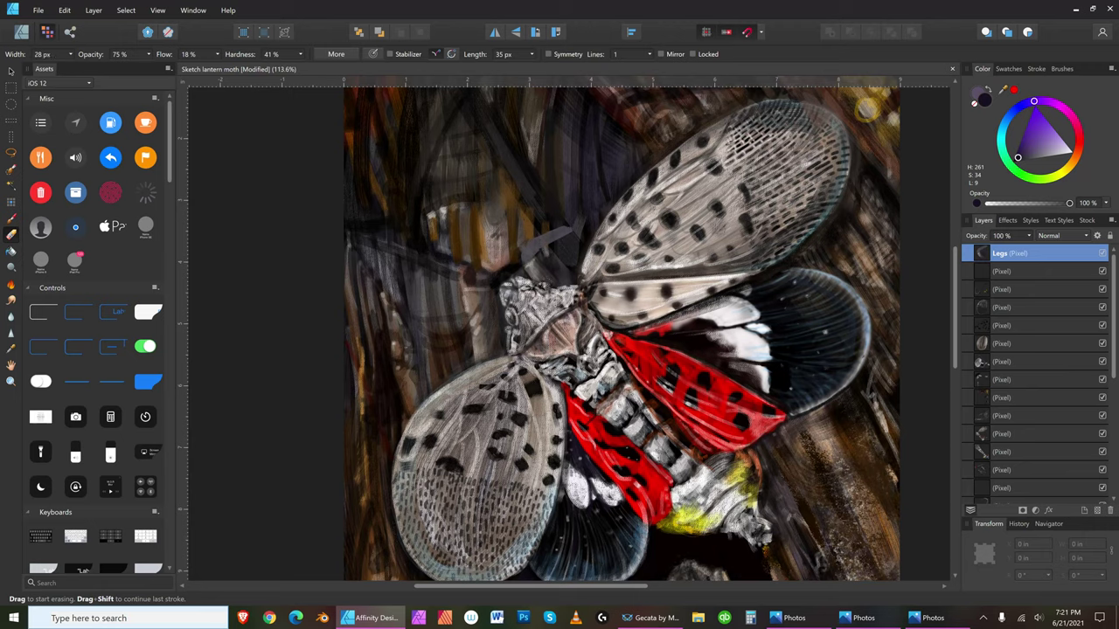
{"action": "key", "text": "bracketleft"}
{"action": "key", "text": "bracketleft"}
{"action": "key", "text": "bracketleft"}
{"action": "key", "text": "bracketleft"}
{"action": "key", "text": "bracketleft"}
{"action": "key", "text": "bracketleft"}
{"action": "key", "text": "bracketright"}
{"action": "key", "text": "bracketright"}
{"action": "key", "text": "bracketright"}
{"action": "key", "text": "bracketright"}
{"action": "key", "text": "bracketleft"}
{"action": "key", "text": "bracketleft"}
{"action": "key", "text": "bracketleft"}
{"action": "key", "text": "bracketleft"}
{"action": "key", "text": "bracketleft"}
{"action": "key", "text": "bracketleft"}
{"action": "key", "text": "bracketleft"}
- Set the colour to near-black (H 261, S 0, L 5) and return to the Paint Brush at 28.4 px for the leg
{"action": "left_click_drag", "start_coordinate": [1034, 144], "coordinate": [1002, 168]}
{"action": "key", "text": "bracketright"}
{"action": "key", "text": "bracketright"}
{"action": "key", "text": "bracketright"}
{"action": "key", "text": "bracketright"}
{"action": "key", "text": "bracketright"}
{"action": "left_click", "coordinate": [12, 220]}
{"action": "key", "text": "bracketleft"}
{"action": "key", "text": "bracketleft"}
{"action": "key", "text": "bracketleft"}
{"action": "key", "text": "bracketleft"}
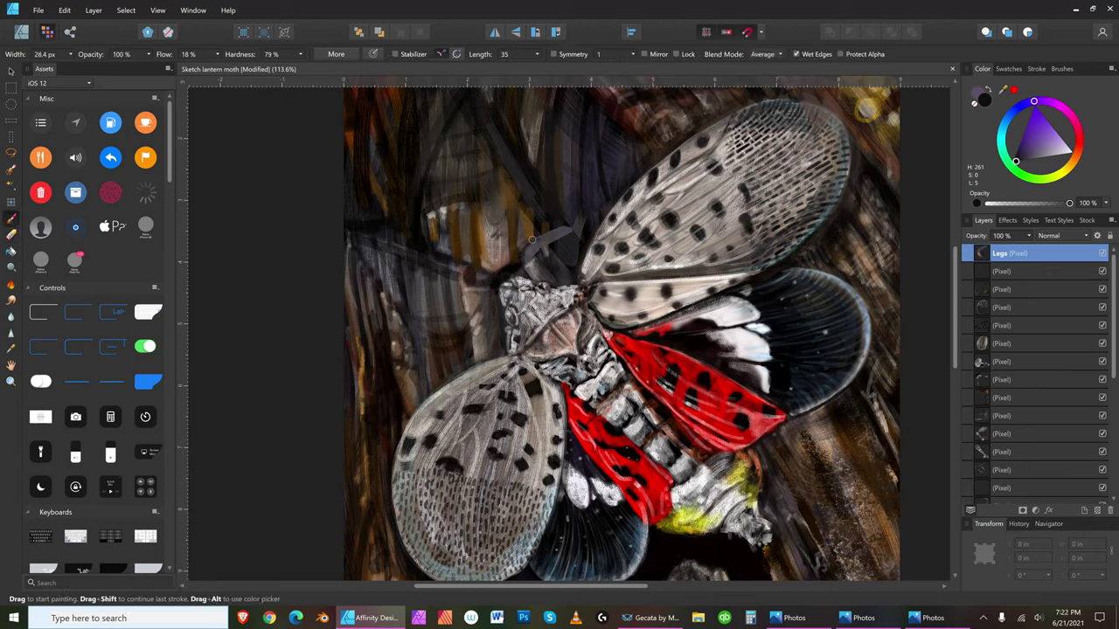
- Shade the leg segment above the head with near-black strokes using a slightly wider brush
{"action": "key", "text": "bracketright"}
{"action": "left_click_drag", "start_coordinate": [540, 232], "coordinate": [531, 255]}
{"action": "left_click_drag", "start_coordinate": [529, 257], "coordinate": [536, 239]}
{"action": "mouse_move", "coordinate": [589, 224]}
{"action": "left_mouse_down"}
{"action": "mouse_move", "coordinate": [579, 227]}
{"action": "mouse_move", "coordinate": [615, 247]}
{"action": "mouse_move", "coordinate": [570, 234]}
{"action": "mouse_move", "coordinate": [532, 252]}
{"action": "mouse_move", "coordinate": [554, 240]}
{"action": "mouse_move", "coordinate": [536, 262]}
{"action": "left_mouse_up"}
- Pick dark violet-grey tones and paint along the leg segment above the head with a narrower brush
{"action": "left_click", "coordinate": [1028, 159]}
{"action": "key", "text": "["}
{"action": "left_click", "coordinate": [1019, 160]}
{"action": "left_click_drag", "start_coordinate": [536, 251], "coordinate": [577, 226]}
- Pick a mid grey (H 261, S 5, L 49) and lighten the leg segment with varying brush widths, finishing at 16.6 px
{"action": "left_click", "coordinate": [1042, 155]}
{"action": "key", "text": "["}
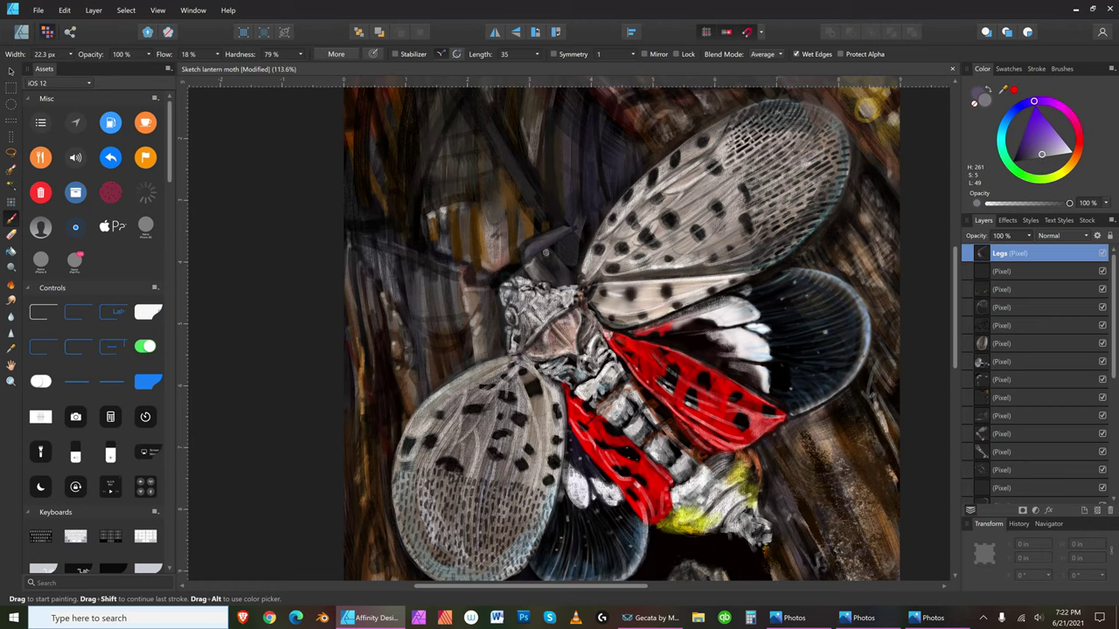
{"action": "key", "text": "["}
{"action": "key", "text": "["}
{"action": "key", "text": "["}
{"action": "key", "text": "["}
{"action": "key", "text": "["}
{"action": "key", "text": "["}
{"action": "key", "text": "]"}
{"action": "key", "text": "]"}
{"action": "key", "text": "]"}
{"action": "key", "text": "["}
{"action": "key", "text": "["}
- Pick a very dark violet (H 261, S 100, L 8), darken it further and shade the leg's end nearest the head with varying brush widths
{"action": "left_click_drag", "start_coordinate": [1016, 160], "coordinate": [1007, 157]}
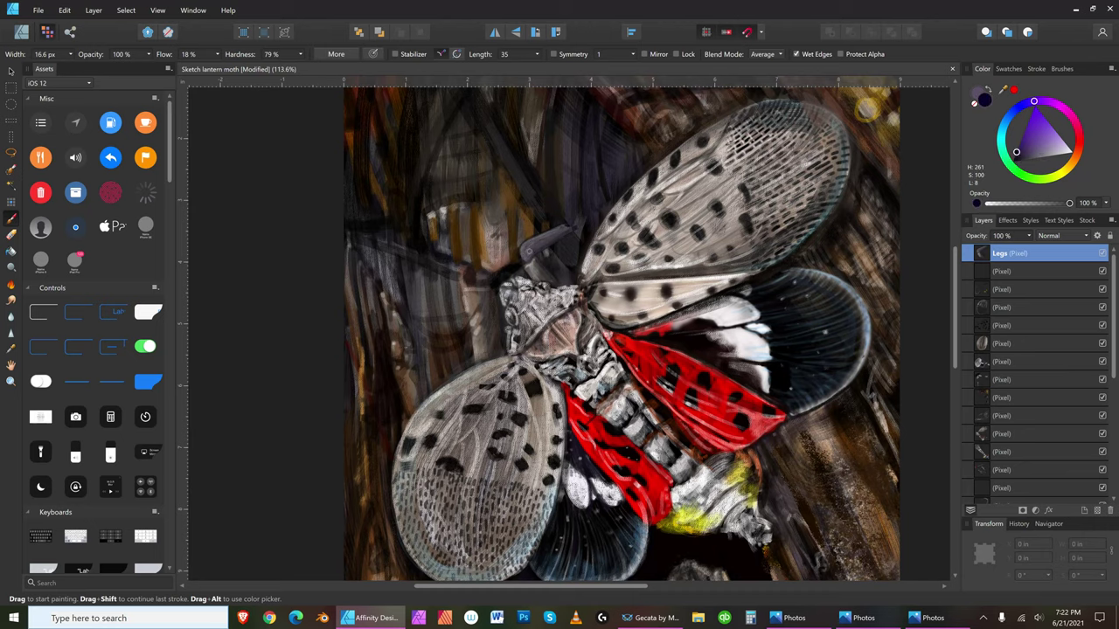
{"action": "key", "text": "]"}
{"action": "key", "text": "]"}
{"action": "key", "text": "]"}
{"action": "key", "text": "]"}
{"action": "key", "text": "]"}
{"action": "key", "text": "]"}
{"action": "left_click", "coordinate": [1013, 161]}
{"action": "key", "text": "["}
{"action": "key", "text": "["}
{"action": "left_click_drag", "start_coordinate": [522, 258], "coordinate": [540, 246]}
{"action": "key", "text": "bracketright"}
- Pick a medium grey (H 261, S 4, L 42) and touch up the leg, narrowing the brush to 8.3 px
{"action": "left_click", "coordinate": [1037, 155]}
{"action": "key", "text": "bracketleft"}
{"action": "key", "text": "bracketleft"}
{"action": "key", "text": "bracketright"}
{"action": "key", "text": "bracketright"}
{"action": "key", "text": "bracketleft"}
{"action": "key", "text": "bracketleft"}
{"action": "key", "text": "bracketleft"}
{"action": "key", "text": "bracketleft"}
{"action": "key", "text": "bracketleft"}
{"action": "key", "text": "bracketleft"}
{"action": "key", "text": "bracketleft"}
{"action": "key", "text": "bracketleft"}
{"action": "key", "text": "bracketleft"}
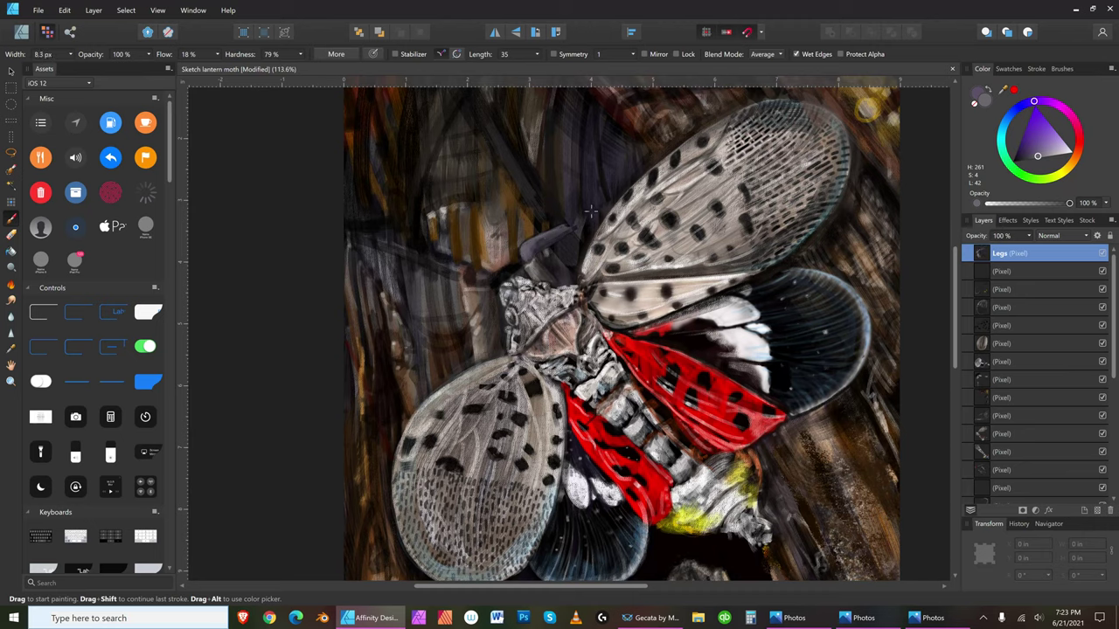
- Pick a darker grey and blend the leg's tones with a wider brush
{"action": "left_click", "coordinate": [1029, 156]}
{"action": "key", "text": "bracketright"}
{"action": "key", "text": "bracketright"}
{"action": "key", "text": "bracketright"}
{"action": "key", "text": "bracketleft"}
- Pick the darkest shade of the violet hue and deepen the leg's shadows with varying brush widths
{"action": "left_click_drag", "start_coordinate": [1010, 162], "coordinate": [966, 162]}
{"action": "key", "text": "bracketleft"}
{"action": "key", "text": "bracketleft"}
{"action": "key", "text": "bracketright"}
{"action": "key", "text": "bracketright"}
{"action": "key", "text": "bracketright"}
{"action": "key", "text": "bracketright"}
{"action": "key", "text": "bracketright"}
{"action": "key", "text": "bracketleft"}
{"action": "key", "text": "bracketleft"}
- Lighten the colour from dark to medium grey-violet and refine the leg's joint, ending with a narrower brush
{"action": "left_click_drag", "start_coordinate": [1022, 159], "coordinate": [1027, 160]}
{"action": "key", "text": "bracketright"}
{"action": "key", "text": "bracketright"}
{"action": "key", "text": "bracketright"}
{"action": "key", "text": "bracketleft"}
{"action": "left_click", "coordinate": [1034, 159]}
{"action": "left_click", "coordinate": [1034, 154]}
{"action": "key", "text": "bracketright"}
{"action": "key", "text": "bracketleft"}
{"action": "key", "text": "bracketleft"}
{"action": "key", "text": "bracketleft"}
{"action": "key", "text": "bracketleft"}
{"action": "key", "text": "bracketleft"}
- Sample colours from the artwork around the leg joint and paint over the joint with a wider brush
{"action": "left_click", "coordinate": [582, 214], "text": "alt"}
{"action": "key", "text": "bracketright"}
{"action": "key", "text": "bracketright"}
{"action": "left_click", "coordinate": [574, 226], "text": "alt"}
{"action": "key", "text": "bracketright"}
{"action": "left_click_drag", "start_coordinate": [588, 219], "coordinate": [562, 234]}
- Pick a lighter grey and paint it on the leg from near the head up to the joint
{"action": "left_click", "coordinate": [1040, 158]}
{"action": "mouse_move", "coordinate": [579, 215]}
{"action": "left_mouse_down"}
{"action": "mouse_move", "coordinate": [568, 226]}
{"action": "mouse_move", "coordinate": [576, 216]}
{"action": "left_mouse_up"}
{"action": "mouse_move", "coordinate": [553, 272]}
{"action": "left_mouse_down"}
{"action": "mouse_move", "coordinate": [595, 180]}
{"action": "mouse_move", "coordinate": [593, 205]}
{"action": "left_mouse_up"}
- Pick a grey-violet (H 261, S 11, L 34) and paint a thin leg segment extending up from the joint with a 23.3 px brush
{"action": "left_click", "coordinate": [1032, 155]}
{"action": "mouse_move", "coordinate": [583, 219]}
{"action": "left_mouse_down"}
{"action": "mouse_move", "coordinate": [615, 158]}
{"action": "mouse_move", "coordinate": [587, 213]}
{"action": "mouse_move", "coordinate": [615, 154]}
{"action": "left_mouse_up"}
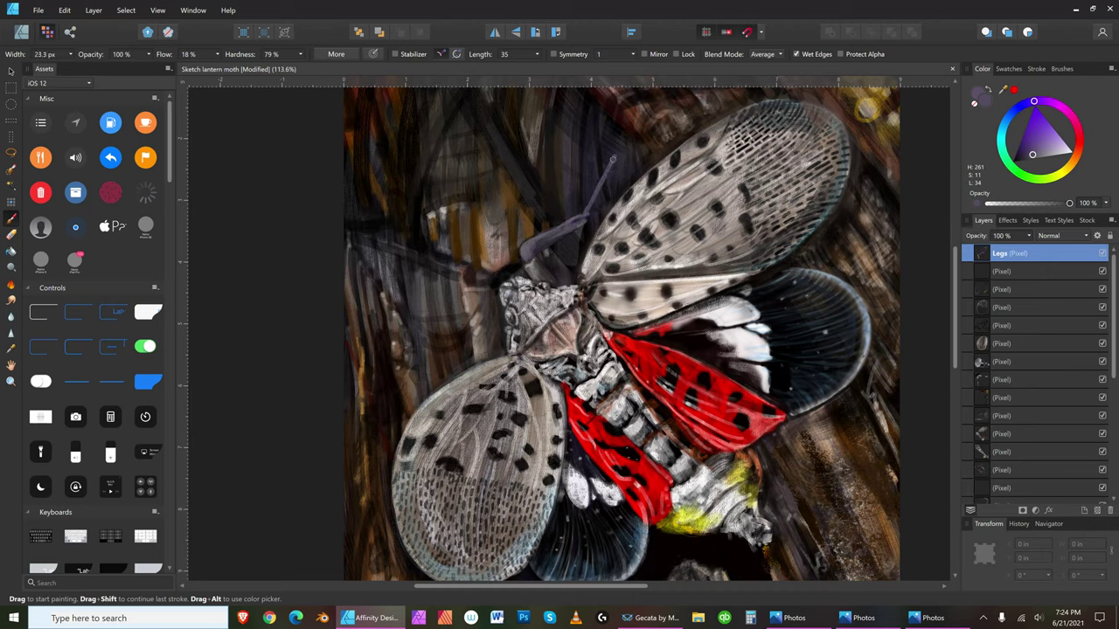
{"action": "left_click_drag", "start_coordinate": [601, 199], "coordinate": [615, 155]}
- Refine and lengthen the thin leg segment, switching to a darker violet-grey and varying the brush width
{"action": "key", "text": "bracketright"}
{"action": "key", "text": "bracketright"}
{"action": "key", "text": "bracketleft"}
{"action": "key", "text": "bracketleft"}
{"action": "key", "text": "bracketleft"}
{"action": "key", "text": "bracketleft"}
{"action": "key", "text": "bracketleft"}
{"action": "left_click", "coordinate": [1023, 157]}
{"action": "key", "text": "bracketright"}
{"action": "key", "text": "bracketright"}
{"action": "key", "text": "bracketright"}
{"action": "key", "text": "bracketright"}
{"action": "key", "text": "bracketright"}
- Pick a light grey (H 261, S 1, L 57) and detail the leg's tip, narrowing the brush to 4 px
{"action": "left_click", "coordinate": [1046, 155]}
{"action": "key", "text": "bracketleft"}
{"action": "key", "text": "bracketright"}
{"action": "key", "text": "bracketright"}
{"action": "key", "text": "bracketleft"}
{"action": "key", "text": "bracketleft"}
{"action": "key", "text": "bracketleft"}
{"action": "key", "text": "bracketleft"}
{"action": "key", "text": "bracketleft"}
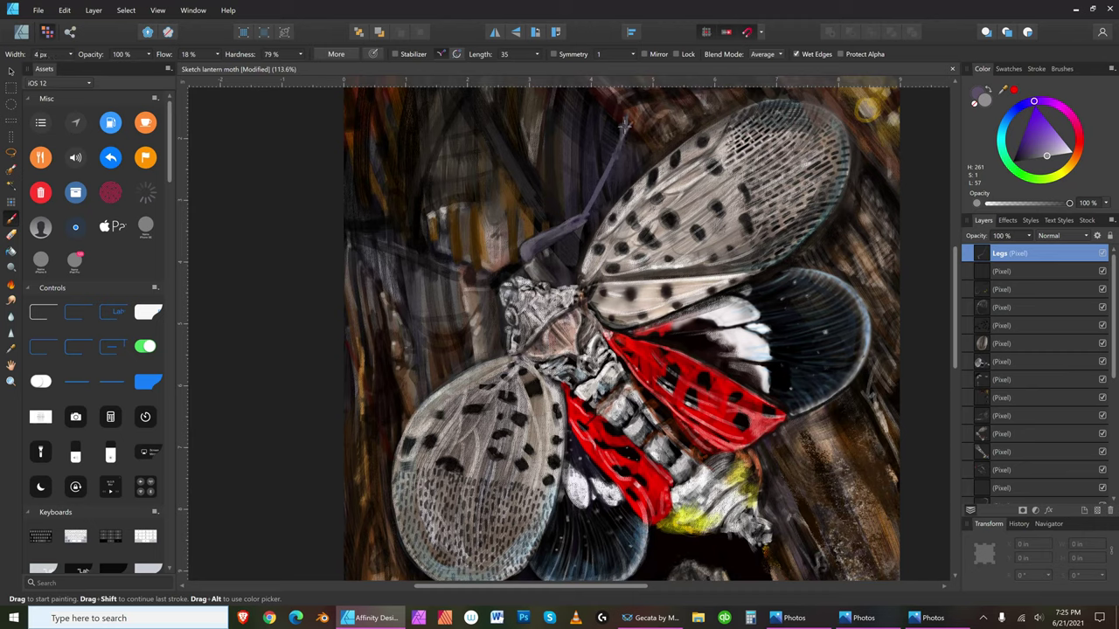
- Continue the light grey detail at the leg's tip with brush widths ranging from wide to very thin
{"action": "key", "text": "bracketright"}
{"action": "key", "text": "bracketright"}
{"action": "key", "text": "bracketright"}
{"action": "key", "text": "bracketright"}
{"action": "key", "text": "bracketright"}
{"action": "key", "text": "bracketright"}
{"action": "key", "text": "bracketleft"}
{"action": "key", "text": "bracketleft"}
{"action": "key", "text": "bracketleft"}
{"action": "key", "text": "bracketleft"}
{"action": "key", "text": "bracketleft"}
{"action": "key", "text": "bracketleft"}
{"action": "key", "text": "bracketleft"}
- Sample the very dark violet (H 261, S 26, L 8) beside the leg's tip and widen the brush to 44 px
{"action": "left_click", "coordinate": [627, 108], "text": "alt"}
{"action": "key", "text": "bracketright"}
{"action": "key", "text": "bracketright"}
{"action": "key", "text": "bracketright"}
{"action": "key", "text": "bracketright"}
{"action": "key", "text": "bracketright"}
{"action": "key", "text": "bracketright"}
{"action": "key", "text": "bracketright"}
{"action": "key", "text": "bracketright"}
{"action": "key", "text": "bracketleft"}
{"action": "key", "text": "bracketright"}
{"action": "key", "text": "bracketright"}
{"action": "key", "text": "bracketright"}
{"action": "key", "text": "bracketright"}
{"action": "key", "text": "bracketright"}
{"action": "key", "text": "bracketright"}
{"action": "key", "text": "bracketright"}
{"action": "key", "text": "bracketright"}
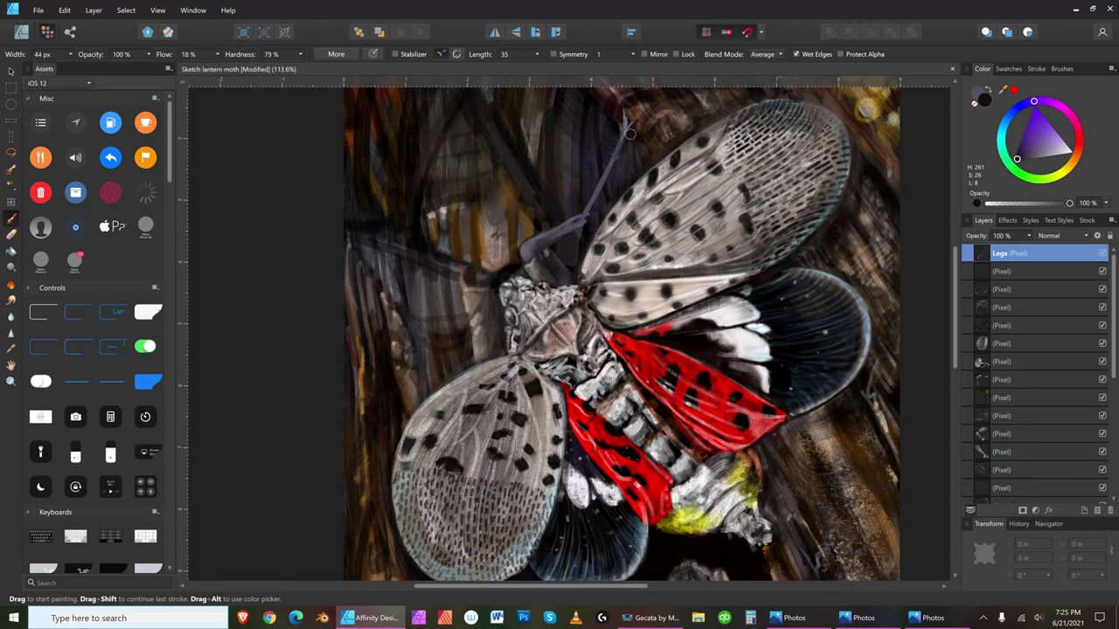
- Shade along the thin leg segment with the very dark violet, using narrower brush widths
{"action": "key", "text": "bracketleft"}
{"action": "key", "text": "bracketleft"}
{"action": "key", "text": "bracketleft"}
{"action": "key", "text": "bracketleft"}
{"action": "key", "text": "bracketleft"}
{"action": "key", "text": "bracketleft"}
{"action": "key", "text": "bracketright"}
{"action": "key", "text": "bracketright"}
{"action": "key", "text": "bracketright"}
{"action": "key", "text": "bracketleft"}
{"action": "key", "text": "bracketleft"}
{"action": "key", "text": "bracketleft"}
{"action": "key", "text": "bracketright"}
{"action": "left_click_drag", "start_coordinate": [594, 194], "coordinate": [619, 138]}
- Narrow the brush to 4.3 px and pick a very pale violet (H 261, S 73, L 96)
{"action": "key", "text": "bracketleft"}
{"action": "key", "text": "bracketleft"}
{"action": "key", "text": "bracketleft"}
{"action": "key", "text": "bracketleft"}
{"action": "left_click_drag", "start_coordinate": [1068, 154], "coordinate": [1089, 149]}
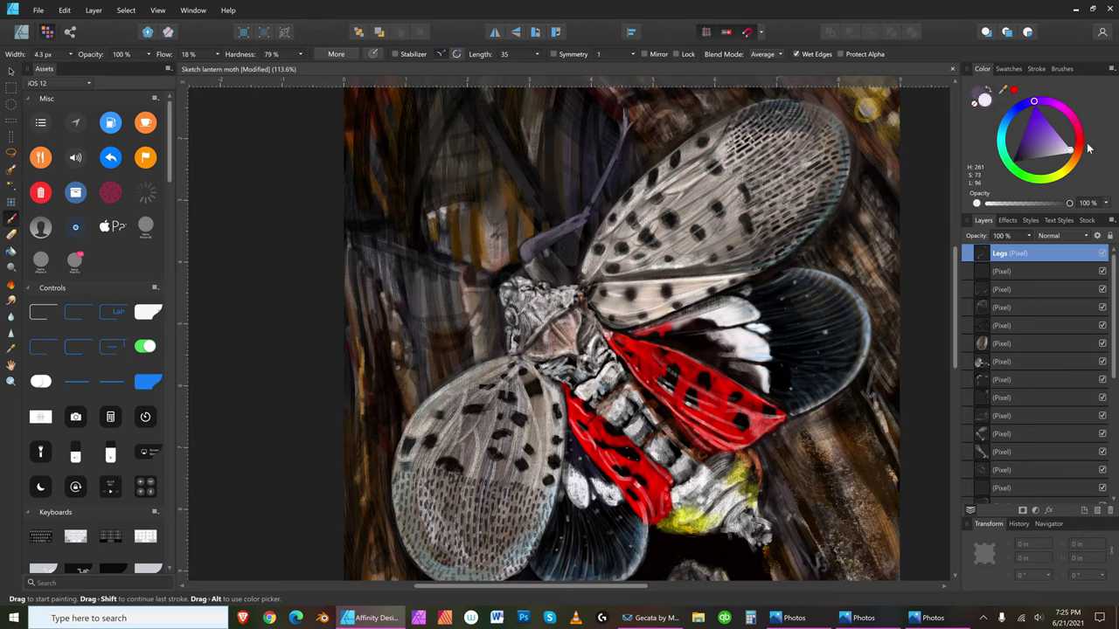
- Highlight the thin upper leg segment from the joint to its tip with the very pale violet, varying the brush width
{"action": "key", "text": "bracketright"}
{"action": "key", "text": "bracketright"}
{"action": "key", "text": "bracketright"}
{"action": "key", "text": "bracketright"}
{"action": "key", "text": "bracketright"}
{"action": "key", "text": "bracketright"}
{"action": "key", "text": "bracketright"}
{"action": "key", "text": "bracketright"}
{"action": "left_click_drag", "start_coordinate": [593, 199], "coordinate": [628, 124]}
{"action": "key", "text": "bracketleft"}
{"action": "key", "text": "bracketleft"}
{"action": "key", "text": "bracketleft"}
{"action": "key", "text": "bracketleft"}
{"action": "key", "text": "bracketleft"}
{"action": "key", "text": "bracketright"}
{"action": "key", "text": "bracketright"}
{"action": "key", "text": "bracketright"}
{"action": "key", "text": "bracketright"}
{"action": "key", "text": "bracketright"}
{"action": "key", "text": "bracketright"}
{"action": "key", "text": "bracketright"}
{"action": "key", "text": "bracketright"}
{"action": "key", "text": "bracketright"}
{"action": "key", "text": "bracketright"}
{"action": "key", "text": "bracketright"}
- Pick a dark violet (H 261, S 34, L 15) and shade the thicker leg segment near the head, varying the brush width
{"action": "left_click_drag", "start_coordinate": [1027, 161], "coordinate": [1019, 155]}
{"action": "key", "text": "bracketright"}
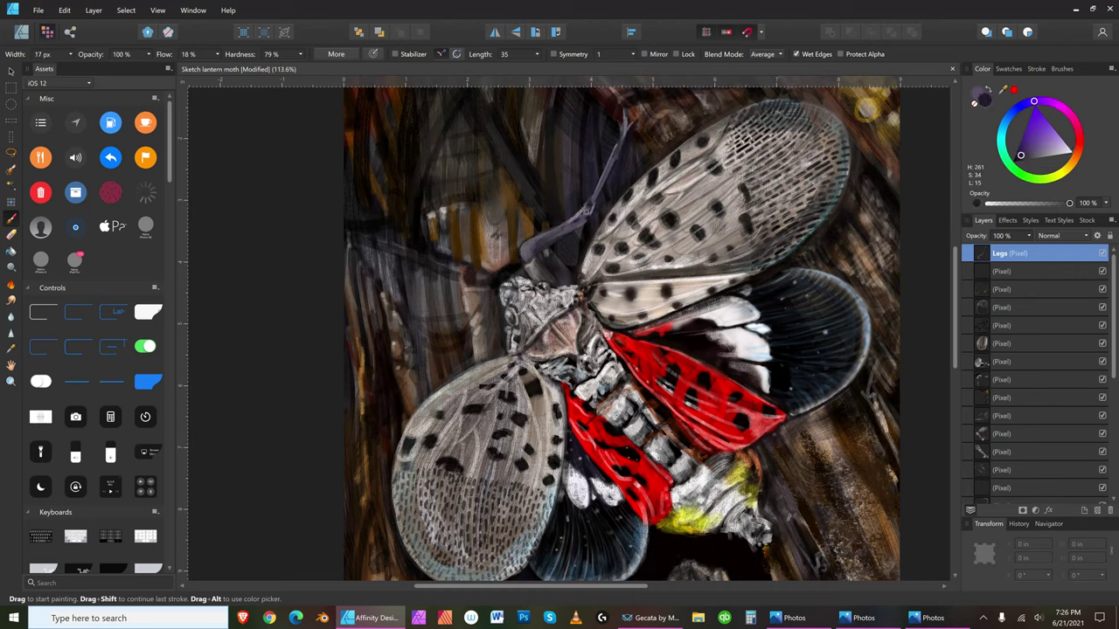
{"action": "key", "text": "bracketleft"}
{"action": "key", "text": "bracketleft"}
{"action": "left_click_drag", "start_coordinate": [575, 225], "coordinate": [546, 240]}
{"action": "key", "text": "bracketleft"}
{"action": "key", "text": "bracketleft"}
{"action": "key", "text": "bracketright"}
{"action": "key", "text": "bracketright"}
{"action": "key", "text": "bracketright"}
{"action": "key", "text": "bracketright"}
{"action": "key", "text": "bracketright"}
{"action": "key", "text": "bracketright"}
{"action": "key", "text": "bracketright"}
{"action": "key", "text": "bracketright"}
{"action": "key", "text": "bracketright"}
- Pick black (H 261, S 100, L 0) and deepen the shadows along the thicker leg segment with progressively narrower brush widths
{"action": "left_click_drag", "start_coordinate": [1024, 161], "coordinate": [1012, 162]}
{"action": "key", "text": "bracketright"}
{"action": "key", "text": "bracketleft"}
{"action": "key", "text": "bracketleft"}
{"action": "mouse_move", "coordinate": [577, 223]}
{"action": "left_mouse_down"}
{"action": "mouse_move", "coordinate": [533, 248]}
{"action": "mouse_move", "coordinate": [580, 213]}
{"action": "mouse_move", "coordinate": [544, 238]}
{"action": "left_mouse_up"}
{"action": "key", "text": "bracketleft"}
{"action": "key", "text": "bracketleft"}
{"action": "key", "text": "bracketleft"}
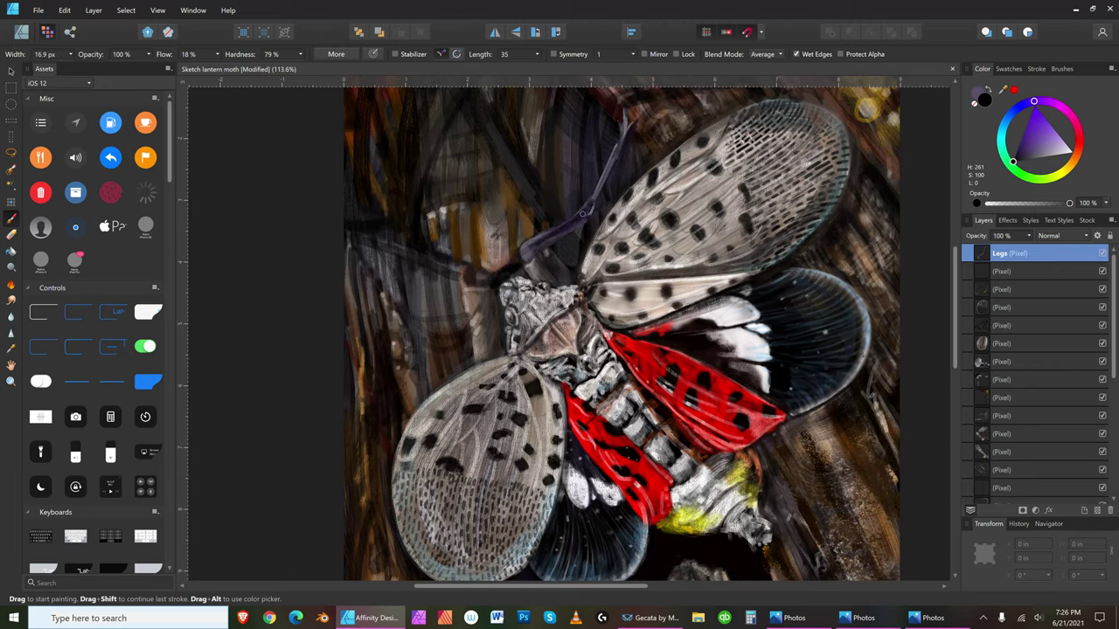
{"action": "key", "text": "bracketleft"}
{"action": "key", "text": "bracketleft"}
{"action": "key", "text": "bracketleft"}
{"action": "key", "text": "bracketleft"}
{"action": "key", "text": "bracketleft"}
{"action": "key", "text": "bracketleft"}
{"action": "key", "text": "bracketleft"}
- Switch the colour to an orange hue (H 21) and continue detailing the leg with brush widths ranging from narrow to wide
{"action": "left_click", "coordinate": [1073, 156]}
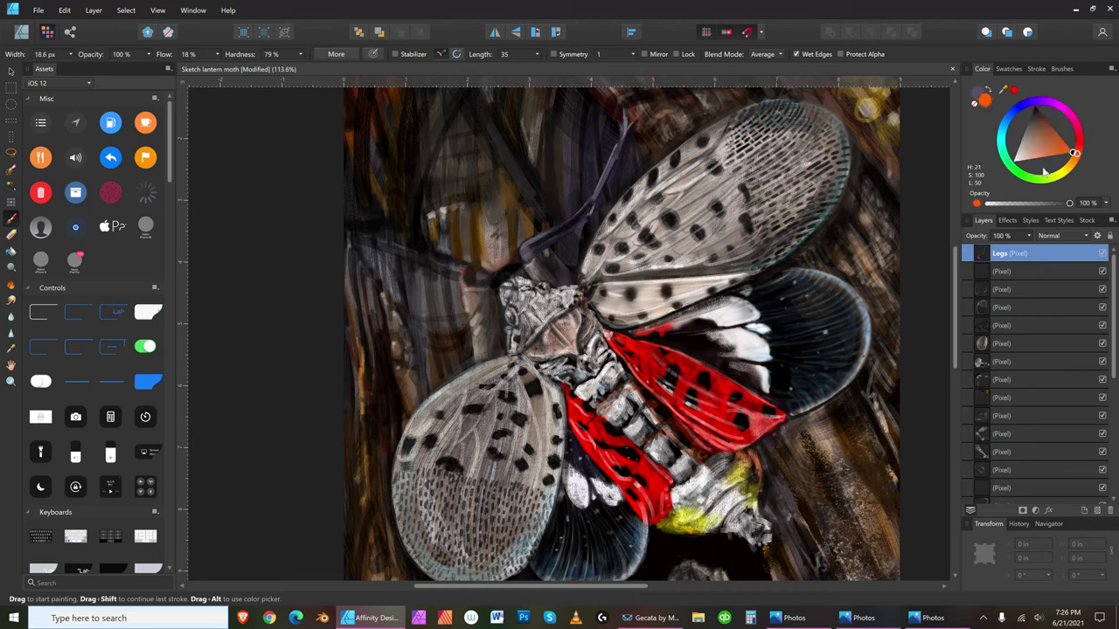
{"action": "left_click", "coordinate": [1012, 161]}
{"action": "key", "text": "bracketleft"}
{"action": "key", "text": "bracketleft"}
{"action": "key", "text": "bracketleft"}
{"action": "key", "text": "bracketright"}
{"action": "key", "text": "bracketright"}
{"action": "key", "text": "bracketright"}
{"action": "key", "text": "bracketright"}
{"action": "key", "text": "bracketright"}
{"action": "key", "text": "bracketright"}
{"action": "key", "text": "bracketright"}
{"action": "key", "text": "bracketright"}
{"action": "key", "text": "bracketright"}
{"action": "key", "text": "bracketright"}
{"action": "key", "text": "bracketright"}
{"action": "key", "text": "bracketright"}
{"action": "key", "text": "bracketright"}
{"action": "key", "text": "bracketright"}
{"action": "key", "text": "bracketright"}
{"action": "key", "text": "bracketright"}
{"action": "key", "text": "bracketright"}
{"action": "key", "text": "bracketright"}
{"action": "key", "text": "bracketright"}
{"action": "key", "text": "bracketright"}
{"action": "key", "text": "bracketright"}
{"action": "key", "text": "bracketright"}
{"action": "key", "text": "bracketleft"}
{"action": "key", "text": "bracketleft"}
{"action": "key", "text": "bracketleft"}
{"action": "key", "text": "bracketleft"}
{"action": "key", "text": "bracketleft"}
{"action": "key", "text": "bracketleft"}
{"action": "key", "text": "bracketleft"}
{"action": "key", "text": "bracketleft"}
{"action": "key", "text": "bracketleft"}
{"action": "key", "text": "bracketleft"}
{"action": "key", "text": "bracketleft"}
{"action": "key", "text": "bracketleft"}
{"action": "key", "text": "bracketleft"}
{"action": "key", "text": "bracketleft"}
{"action": "key", "text": "bracketleft"}
- Pick another shade from the colour triangle and touch up the base of the thicker leg segment
{"action": "left_click", "coordinate": [1037, 110]}
{"action": "key", "text": "bracketleft"}
{"action": "key", "text": "bracketleft"}
{"action": "mouse_move", "coordinate": [531, 241]}
{"action": "left_mouse_down"}
{"action": "mouse_move", "coordinate": [524, 248]}
{"action": "mouse_move", "coordinate": [530, 237]}
{"action": "left_mouse_up"}
{"action": "key", "text": "bracketright"}
{"action": "key", "text": "bracketright"}
- Pick a greyish violet (H 268, S 7, L 49) and paint highlights along the thicker leg segment, using brush widths up to about 52 px
{"action": "left_click", "coordinate": [1044, 104]}
{"action": "left_click", "coordinate": [1019, 160]}
{"action": "left_click", "coordinate": [1040, 154]}
{"action": "key", "text": "bracketright"}
{"action": "left_click_drag", "start_coordinate": [532, 249], "coordinate": [599, 205]}
{"action": "key", "text": "bracketright"}
{"action": "key", "text": "bracketright"}
{"action": "key", "text": "bracketleft"}
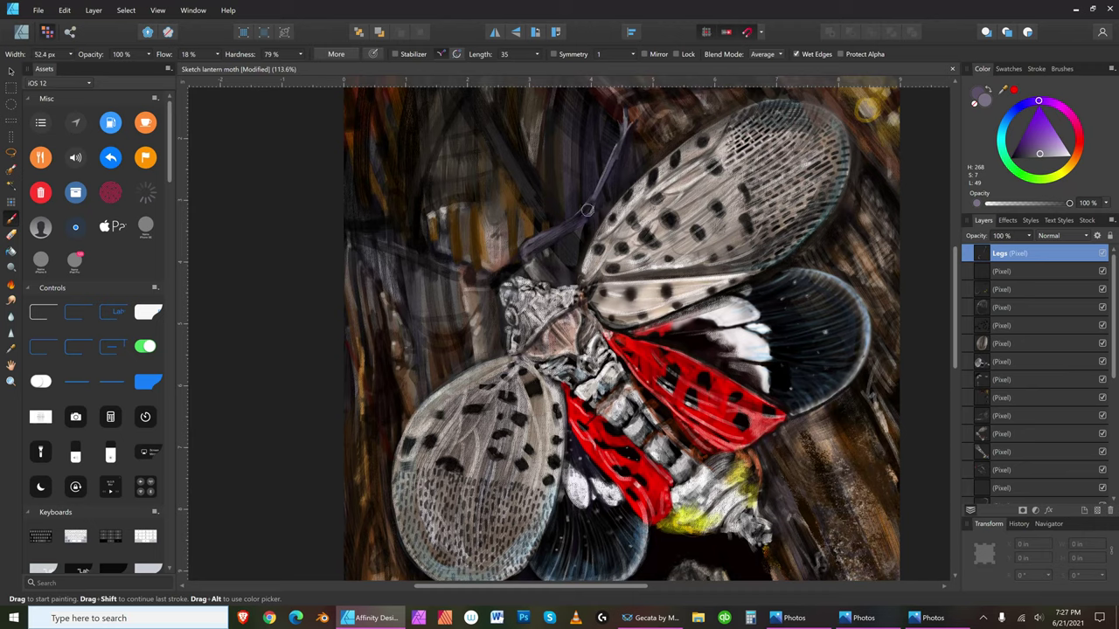
{"action": "key", "text": "bracketleft"}
{"action": "key", "text": "bracketleft"}
{"action": "key", "text": "bracketleft"}
{"action": "key", "text": "bracketleft"}
{"action": "key", "text": "bracketright"}
{"action": "key", "text": "bracketright"}
{"action": "key", "text": "bracketright"}
- Pick a dark shade of violet (H 268) and rework the leg's shadows with varied brush widths
{"action": "left_click", "coordinate": [1016, 155]}
{"action": "key", "text": "bracketleft"}
{"action": "key", "text": "bracketleft"}
{"action": "key", "text": "bracketright"}
{"action": "key", "text": "bracketright"}
{"action": "key", "text": "bracketright"}
{"action": "key", "text": "bracketright"}
{"action": "key", "text": "bracketright"}
{"action": "key", "text": "bracketright"}
{"action": "key", "text": "bracketright"}
{"action": "key", "text": "bracketright"}
{"action": "key", "text": "bracketright"}
- Narrow the brush to 13.9 px and pick black (H 268, S 100, L 0)
{"action": "key", "text": "bracketleft"}
{"action": "key", "text": "bracketleft"}
{"action": "key", "text": "bracketleft"}
{"action": "key", "text": "bracketleft"}
{"action": "left_click_drag", "start_coordinate": [1019, 156], "coordinate": [1003, 166]}
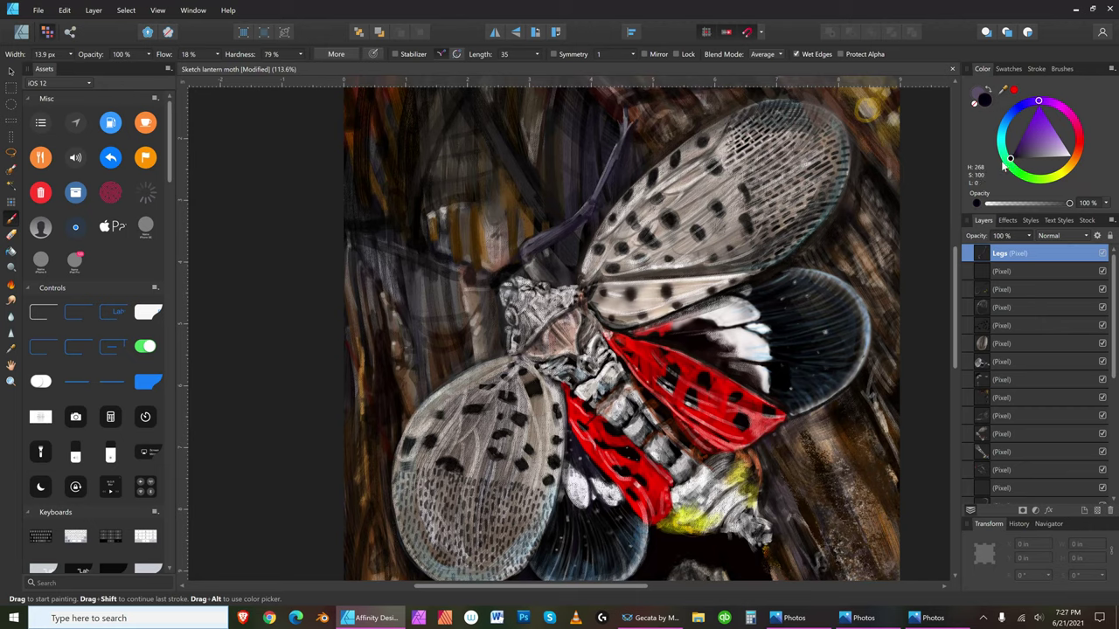
- Paint black shading along the upper leg and its edges, widening the brush to 68.1 px and beyond
{"action": "key", "text": "bracketright"}
{"action": "key", "text": "bracketright"}
{"action": "key", "text": "bracketright"}
{"action": "key", "text": "bracketright"}
{"action": "key", "text": "bracketright"}
{"action": "key", "text": "bracketright"}
{"action": "key", "text": "bracketleft"}
{"action": "key", "text": "bracketleft"}
{"action": "key", "text": "bracketleft"}
{"action": "key", "text": "bracketright"}
{"action": "key", "text": "bracketright"}
{"action": "key", "text": "bracketright"}
{"action": "key", "text": "bracketright"}
{"action": "key", "text": "bracketright"}
{"action": "key", "text": "bracketright"}
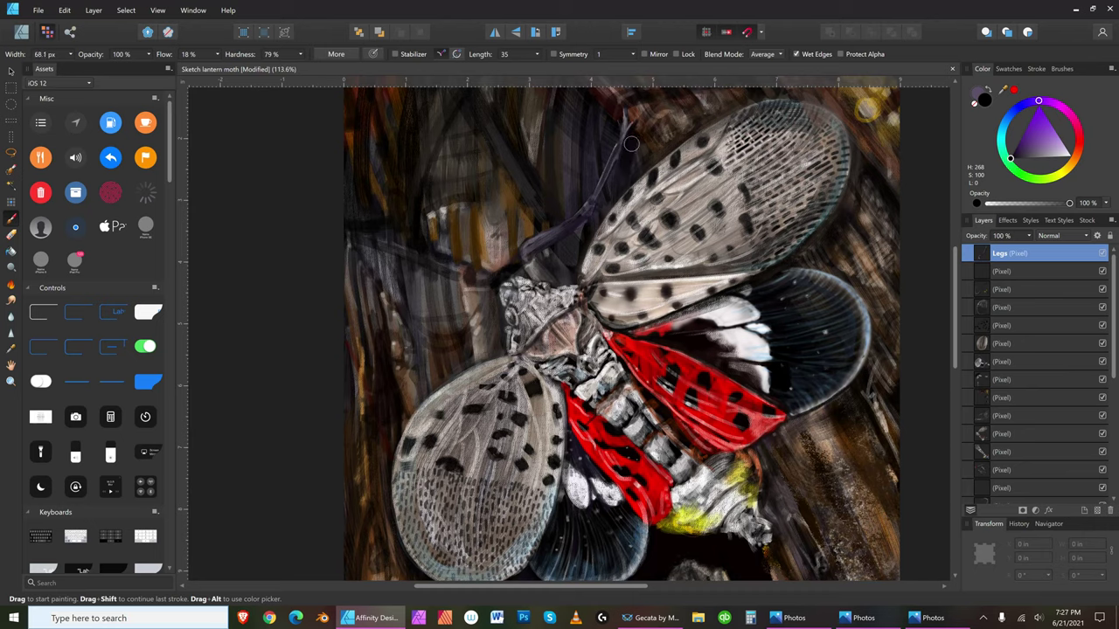
{"action": "key", "text": "bracketright"}
{"action": "key", "text": "bracketright"}
{"action": "key", "text": "bracketright"}
{"action": "key", "text": "bracketright"}
{"action": "key", "text": "bracketright"}
- Pick a very dark violet (H 268) and touch up the leg with a progressively narrower brush
{"action": "left_click", "coordinate": [1019, 156]}
{"action": "key", "text": "bracketleft"}
{"action": "key", "text": "bracketleft"}
{"action": "key", "text": "bracketleft"}
{"action": "key", "text": "bracketleft"}
{"action": "key", "text": "bracketleft"}
{"action": "key", "text": "bracketleft"}
{"action": "key", "text": "bracketleft"}
{"action": "key", "text": "bracketleft"}
{"action": "key", "text": "bracketleft"}
{"action": "key", "text": "bracketleft"}
{"action": "key", "text": "bracketleft"}
{"action": "key", "text": "bracketleft"}
- Return the colour to black (H 268, S 100, L 0) and refine the leg's dark edges with brush widths around 19.5 px
{"action": "left_click_drag", "start_coordinate": [1016, 161], "coordinate": [1010, 159]}
{"action": "key", "text": "bracketleft"}
{"action": "key", "text": "bracketleft"}
{"action": "key", "text": "bracketright"}
{"action": "key", "text": "bracketright"}
{"action": "key", "text": "bracketright"}
{"action": "key", "text": "bracketright"}
{"action": "key", "text": "bracketleft"}
{"action": "key", "text": "bracketleft"}
{"action": "key", "text": "bracketleft"}
{"action": "key", "text": "bracketleft"}
{"action": "key", "text": "bracketleft"}
{"action": "key", "text": "bracketright"}
{"action": "key", "text": "bracketright"}
{"action": "key", "text": "bracketright"}
{"action": "key", "text": "bracketright"}
{"action": "key", "text": "bracketright"}
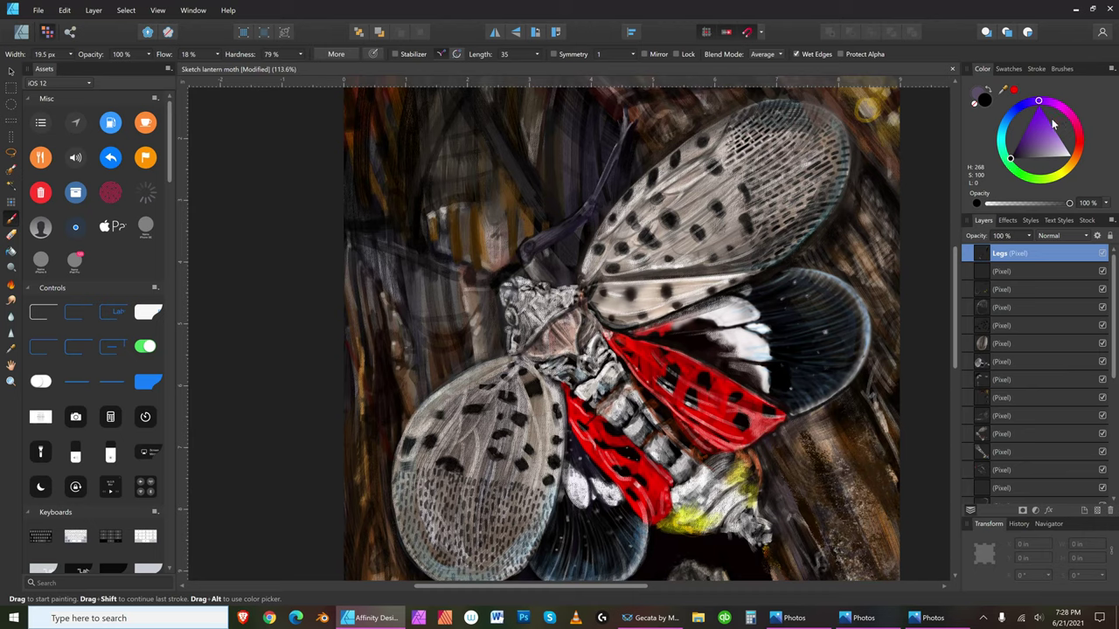
- Pick a pale violet (H 268, S 50, L 93) and paint highlights on the leg, narrowing the brush to 14.1 px
{"action": "left_click", "coordinate": [1069, 153]}
{"action": "key", "text": "bracketright"}
{"action": "key", "text": "bracketright"}
{"action": "key", "text": "bracketright"}
{"action": "key", "text": "bracketright"}
{"action": "key", "text": "bracketright"}
{"action": "key", "text": "bracketright"}
{"action": "key", "text": "bracketright"}
{"action": "key", "text": "bracketright"}
{"action": "key", "text": "bracketright"}
{"action": "key", "text": "bracketleft"}
{"action": "key", "text": "bracketleft"}
{"action": "key", "text": "bracketleft"}
{"action": "key", "text": "bracketleft"}
{"action": "key", "text": "bracketleft"}
{"action": "key", "text": "bracketleft"}
{"action": "key", "text": "bracketleft"}
{"action": "key", "text": "bracketleft"}
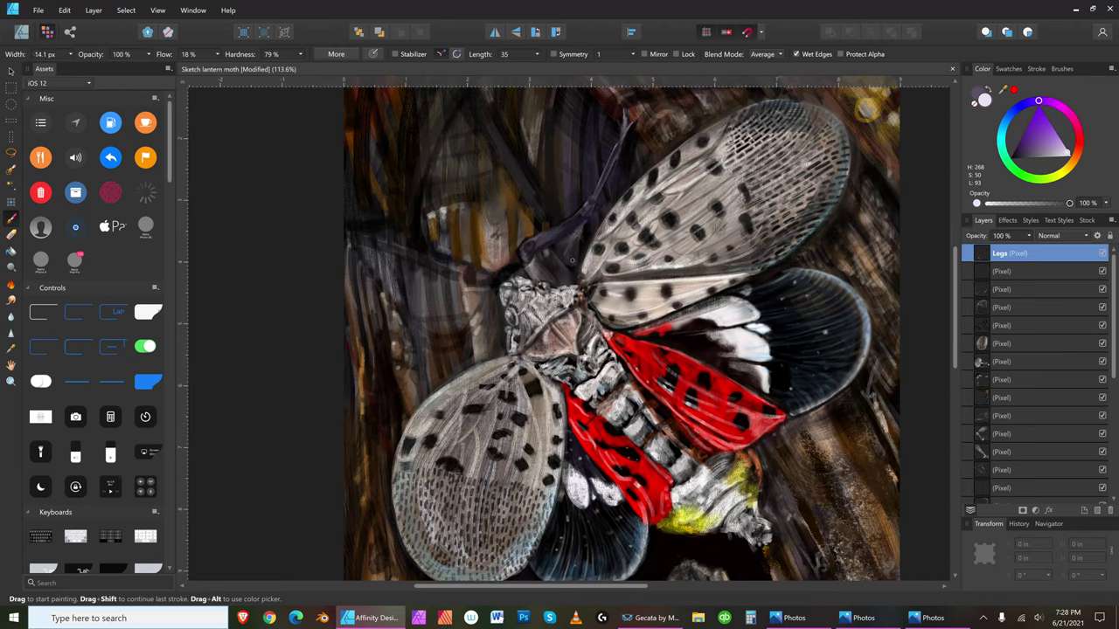
- Widen the brush to 70.6 px and paint pale violet touches between the leg and the upper wing
{"action": "key", "text": "bracketright"}
{"action": "key", "text": "bracketright"}
{"action": "key", "text": "bracketright"}
{"action": "key", "text": "bracketright"}
{"action": "key", "text": "bracketright"}
{"action": "key", "text": "bracketright"}
{"action": "key", "text": "bracketright"}
{"action": "key", "text": "bracketright"}
{"action": "key", "text": "bracketright"}
{"action": "key", "text": "bracketright"}
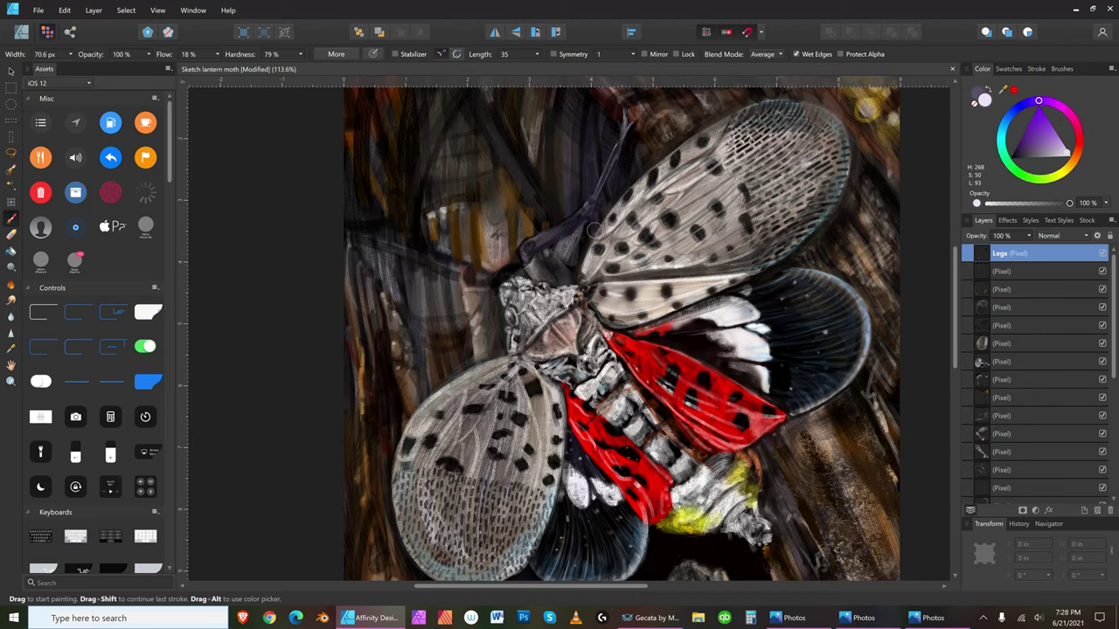
- Widen the brush to 118 px and brush soft pale violet tones over the bark beside the leg
{"action": "key", "text": "bracketright"}
{"action": "key", "text": "bracketright"}
{"action": "key", "text": "bracketright"}
{"action": "key", "text": "bracketright"}
{"action": "key", "text": "bracketright"}
{"action": "key", "text": "bracketright"}
{"action": "key", "text": "bracketright"}
{"action": "key", "text": "bracketleft"}
{"action": "key", "text": "bracketleft"}
{"action": "key", "text": "bracketleft"}
{"action": "key", "text": "bracketleft"}
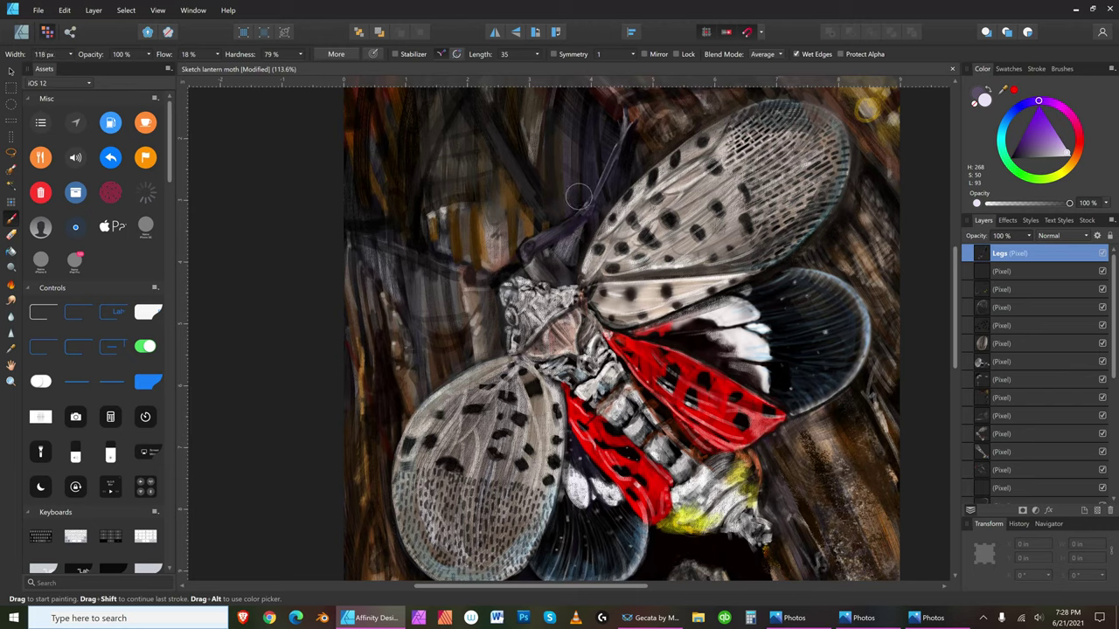
- Brush broad pale streaks over the bark behind the legs, raising the brush width to 145.7 px and 176.5 px
{"action": "key", "text": "bracketright"}
{"action": "key", "text": "bracketright"}
{"action": "key", "text": "bracketright"}
{"action": "key", "text": "bracketright"}
{"action": "key", "text": "bracketright"}
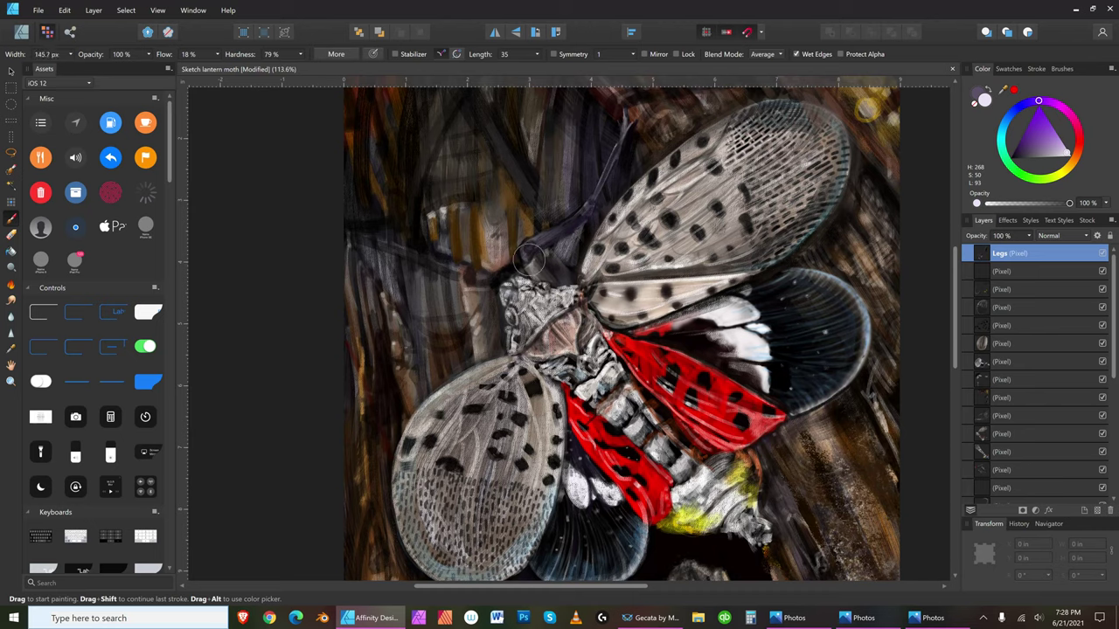
{"action": "key", "text": "bracketright"}
{"action": "key", "text": "bracketright"}
{"action": "key", "text": "bracketleft"}
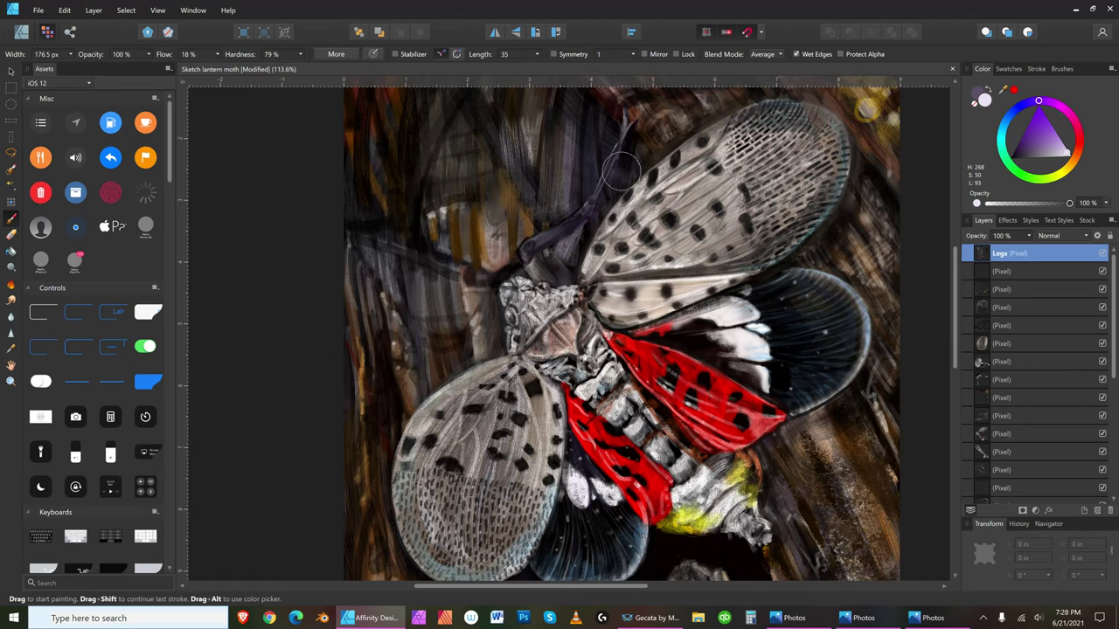
- Narrow the brush to 71.5 px for painting the area between the leg and the upper wing
{"action": "key", "text": "bracketleft"}
{"action": "key", "text": "bracketleft"}
{"action": "key", "text": "bracketleft"}
{"action": "key", "text": "bracketleft"}
{"action": "key", "text": "bracketleft"}
{"action": "key", "text": "bracketleft"}
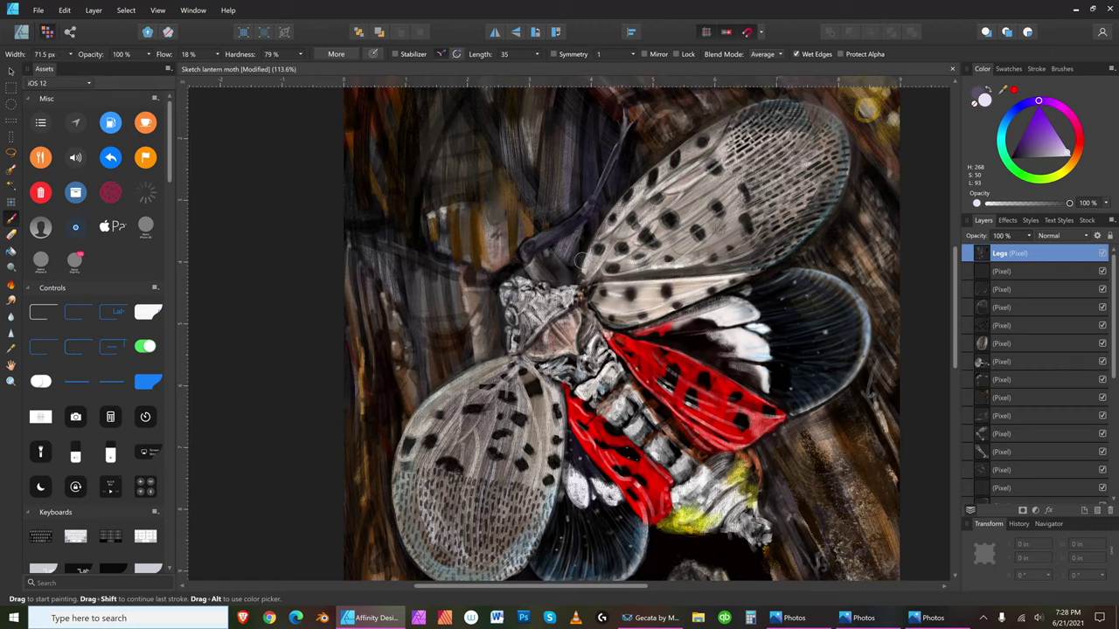
- Sample the violet beside the upper wing's base and paint it into the gap between the leg and the wing
{"action": "key", "text": "bracketright"}
{"action": "left_click", "coordinate": [588, 241], "text": "alt"}
{"action": "key", "text": "bracketright"}
{"action": "key", "text": "bracketright"}
{"action": "key", "text": "bracketright"}
{"action": "key", "text": "bracketright"}
{"action": "key", "text": "bracketright"}
{"action": "key", "text": "bracketright"}
{"action": "key", "text": "bracketleft"}
{"action": "key", "text": "bracketleft"}
{"action": "key", "text": "bracketleft"}
{"action": "left_click_drag", "start_coordinate": [571, 265], "coordinate": [561, 238]}
- Narrow the brush to 52.2 px and pick black (H 268, S 100, L 0)
{"action": "key", "text": "bracketleft"}
{"action": "key", "text": "bracketleft"}
{"action": "key", "text": "bracketleft"}
{"action": "key", "text": "bracketleft"}
{"action": "key", "text": "bracketleft"}
{"action": "key", "text": "bracketleft"}
{"action": "key", "text": "bracketleft"}
{"action": "key", "text": "bracketleft"}
{"action": "key", "text": "bracketleft"}
{"action": "left_click", "coordinate": [1009, 159]}
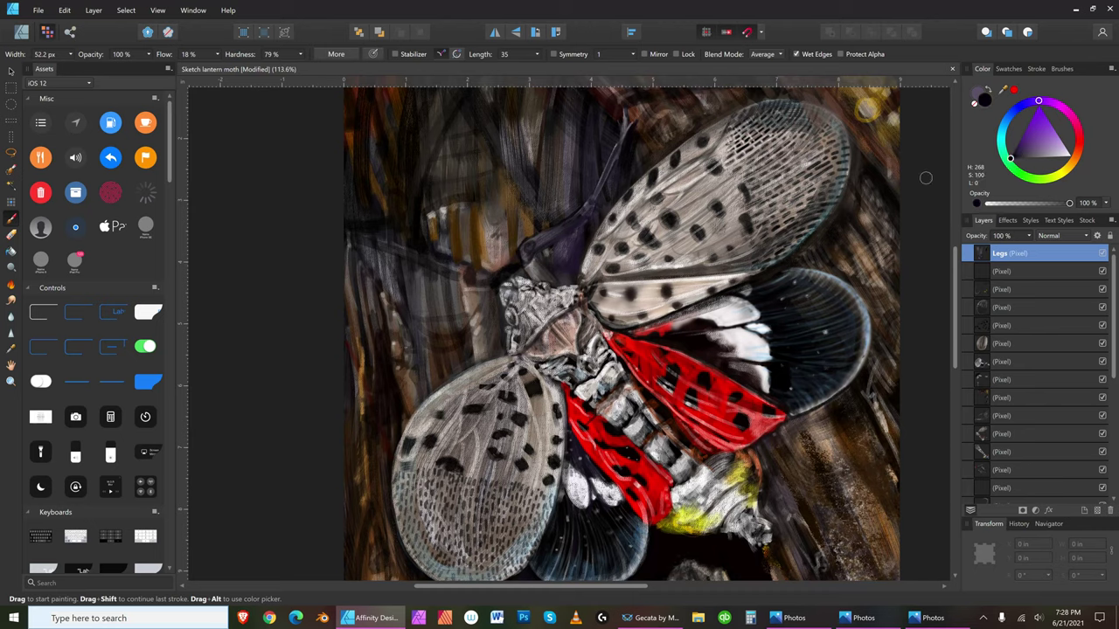
- Narrow the brush to 34.4 px and paint black shadows beneath the thicker leg segment
{"action": "key", "text": "bracketleft"}
{"action": "key", "text": "bracketleft"}
{"action": "key", "text": "bracketleft"}
{"action": "key", "text": "bracketleft"}
{"action": "key", "text": "bracketleft"}
{"action": "key", "text": "bracketleft"}
{"action": "key", "text": "bracketright"}
{"action": "key", "text": "bracketright"}
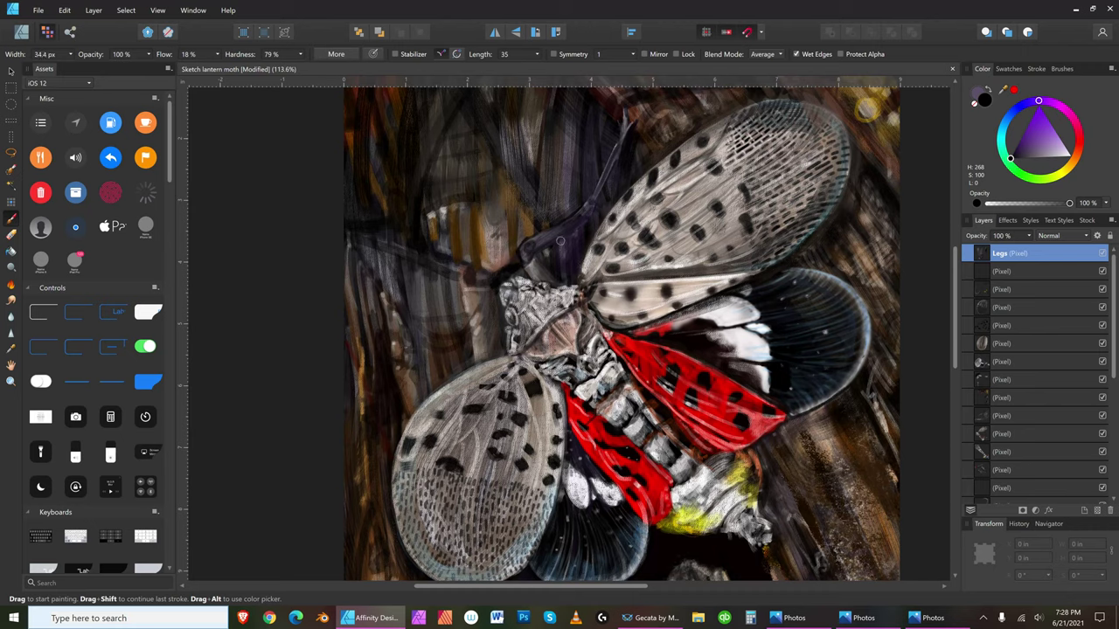
- Deepen the black shading along the thicker leg segment and its base with varied brush widths, ending at 47 px
{"action": "key", "text": "bracketleft"}
{"action": "key", "text": "bracketleft"}
{"action": "key", "text": "bracketleft"}
{"action": "key", "text": "bracketleft"}
{"action": "key", "text": "bracketright"}
{"action": "key", "text": "bracketright"}
{"action": "key", "text": "bracketright"}
{"action": "key", "text": "bracketright"}
{"action": "key", "text": "bracketleft"}
{"action": "key", "text": "bracketleft"}
{"action": "key", "text": "bracketright"}
{"action": "key", "text": "bracketright"}
{"action": "key", "text": "bracketright"}
{"action": "key", "text": "bracketright"}
{"action": "key", "text": "bracketright"}
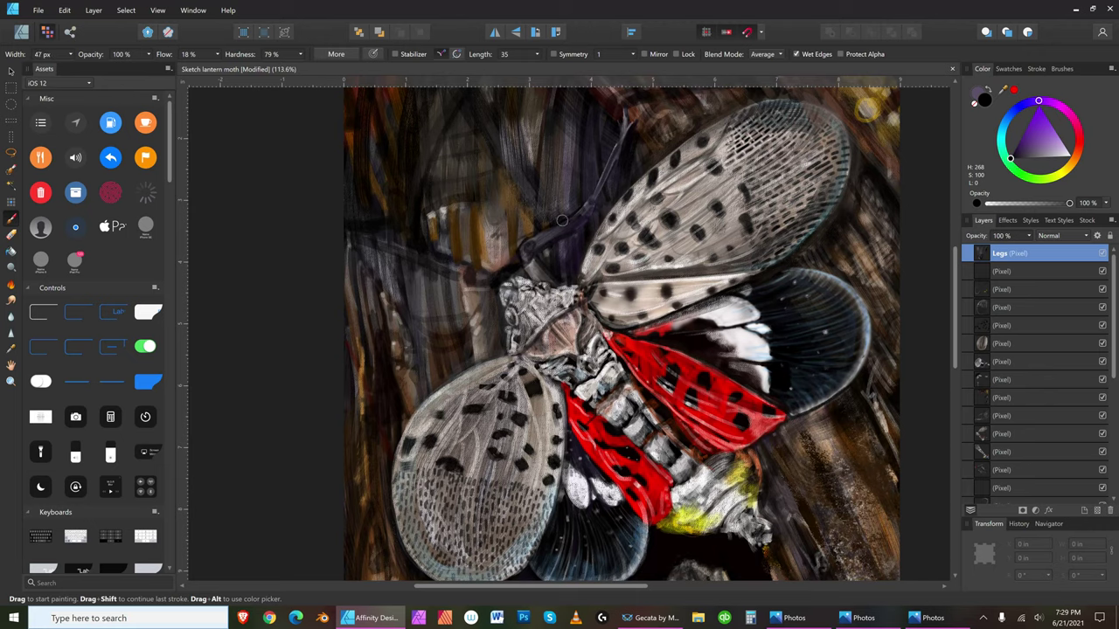
- Continue the black shading around the thicker leg segment with varied brush widths
{"action": "key", "text": "bracketright"}
{"action": "key", "text": "bracketright"}
{"action": "key", "text": "bracketright"}
{"action": "key", "text": "bracketright"}
{"action": "key", "text": "bracketleft"}
{"action": "key", "text": "bracketleft"}
{"action": "key", "text": "bracketleft"}
{"action": "key", "text": "bracketright"}
{"action": "key", "text": "bracketright"}
- Pick a pale violet (H 268, S 22, L 94) and paint a highlight along the thicker leg segment with a narrowed brush
{"action": "left_click_drag", "start_coordinate": [1010, 161], "coordinate": [1066, 156]}
{"action": "key", "text": "bracketleft"}
{"action": "key", "text": "bracketleft"}
{"action": "key", "text": "bracketleft"}
{"action": "key", "text": "bracketleft"}
{"action": "key", "text": "bracketleft"}
{"action": "key", "text": "bracketleft"}
{"action": "key", "text": "bracketleft"}
{"action": "key", "text": "bracketleft"}
{"action": "key", "text": "bracketleft"}
{"action": "key", "text": "bracketleft"}
{"action": "key", "text": "bracketleft"}
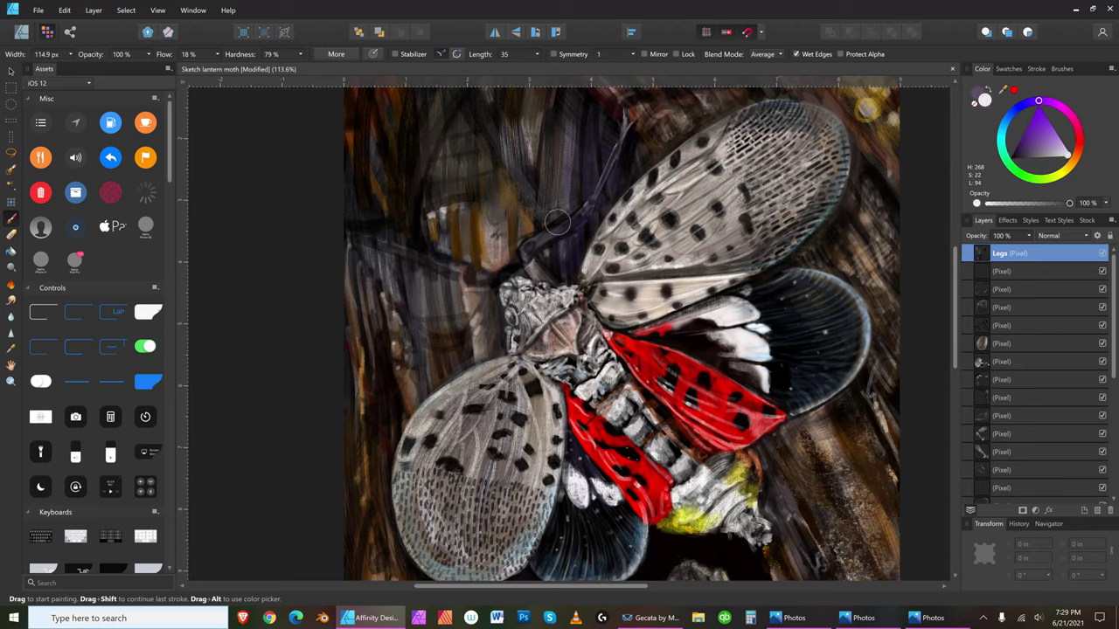
{"action": "key", "text": "bracketleft"}
{"action": "key", "text": "bracketleft"}
{"action": "left_click_drag", "start_coordinate": [526, 239], "coordinate": [589, 204]}
- Refine the pale highlight along the thicker leg segment with brush widths around 42.6 px
{"action": "key", "text": "bracketright"}
{"action": "key", "text": "bracketright"}
{"action": "key", "text": "bracketright"}
{"action": "key", "text": "bracketleft"}
{"action": "key", "text": "bracketleft"}
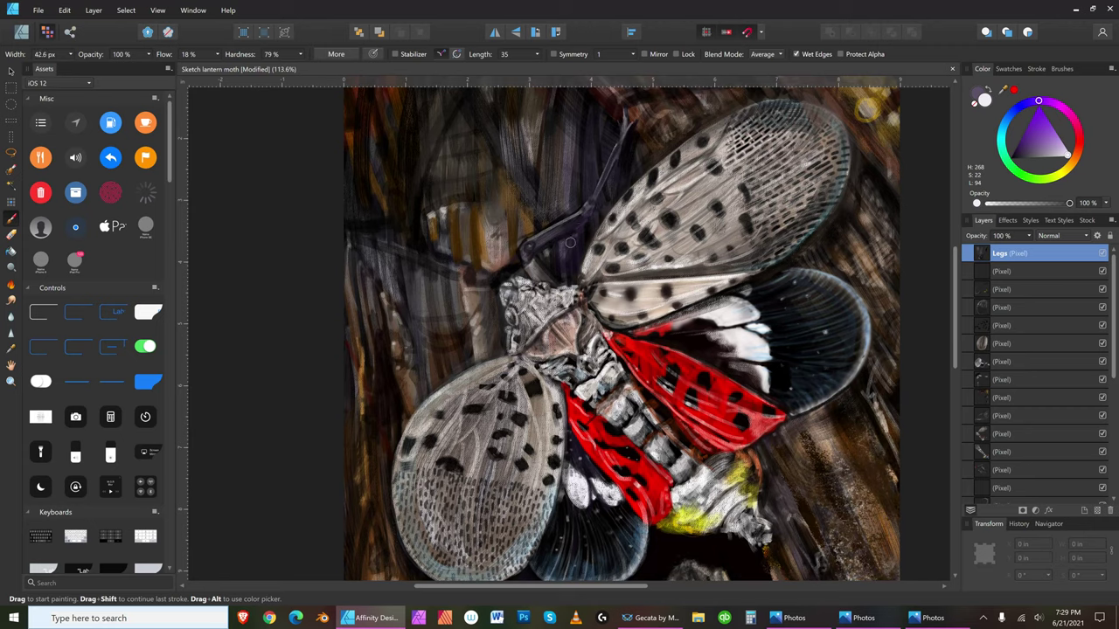
{"action": "key", "text": "bracketleft"}
{"action": "key", "text": "bracketleft"}
- Pick a darker violet and soften the shading beside the leg highlight with a narrower brush
{"action": "left_click", "coordinate": [1024, 155]}
{"action": "key", "text": "bracketright"}
{"action": "key", "text": "bracketleft"}
{"action": "key", "text": "bracketleft"}
{"action": "key", "text": "bracketleft"}
- Sample black (H 268, S 100, L 0) beside the leg's base and shade around the thicker segment, ending at 45 px
{"action": "left_click", "coordinate": [543, 248], "text": "alt"}
{"action": "key", "text": "bracketleft"}
{"action": "key", "text": "bracketleft"}
{"action": "key", "text": "bracketleft"}
{"action": "key", "text": "bracketright"}
{"action": "key", "text": "bracketright"}
{"action": "key", "text": "bracketright"}
{"action": "key", "text": "bracketright"}
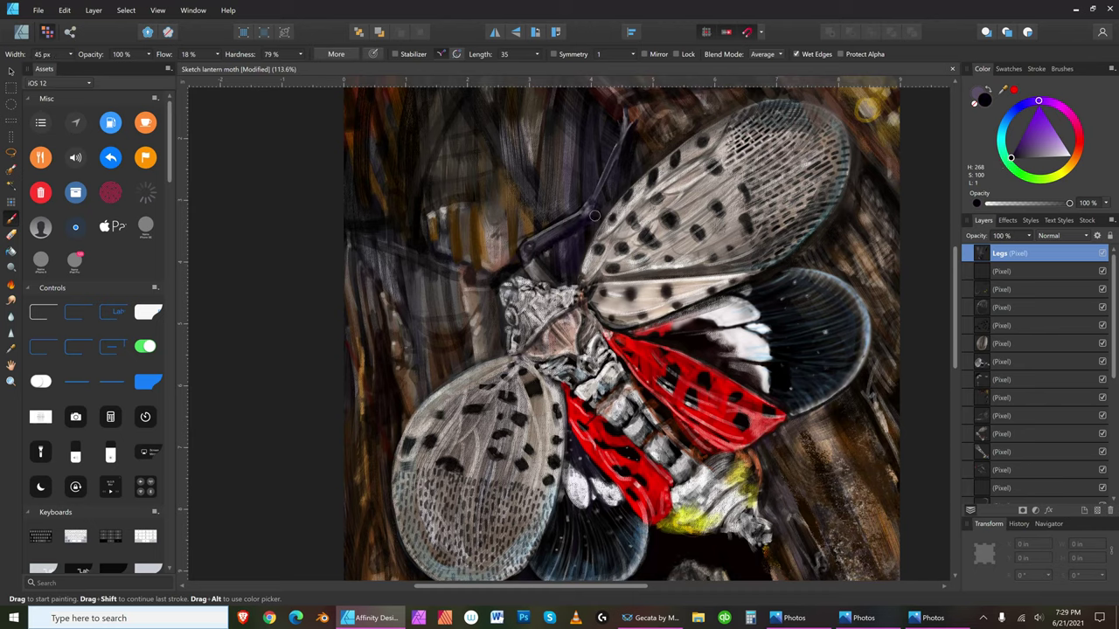
- Add finer black shadows where the leg segments meet, narrowing the brush to 36.7 px
{"action": "key", "text": "bracketleft"}
{"action": "key", "text": "bracketleft"}
{"action": "key", "text": "bracketleft"}
{"action": "key", "text": "bracketright"}
{"action": "key", "text": "bracketleft"}
{"action": "key", "text": "bracketleft"}
- Pick a pale violet (H 268, S 25, L 89) and add fine highlights to the leg with varied widths, ending at 10.6 px
{"action": "left_click", "coordinate": [1065, 154]}
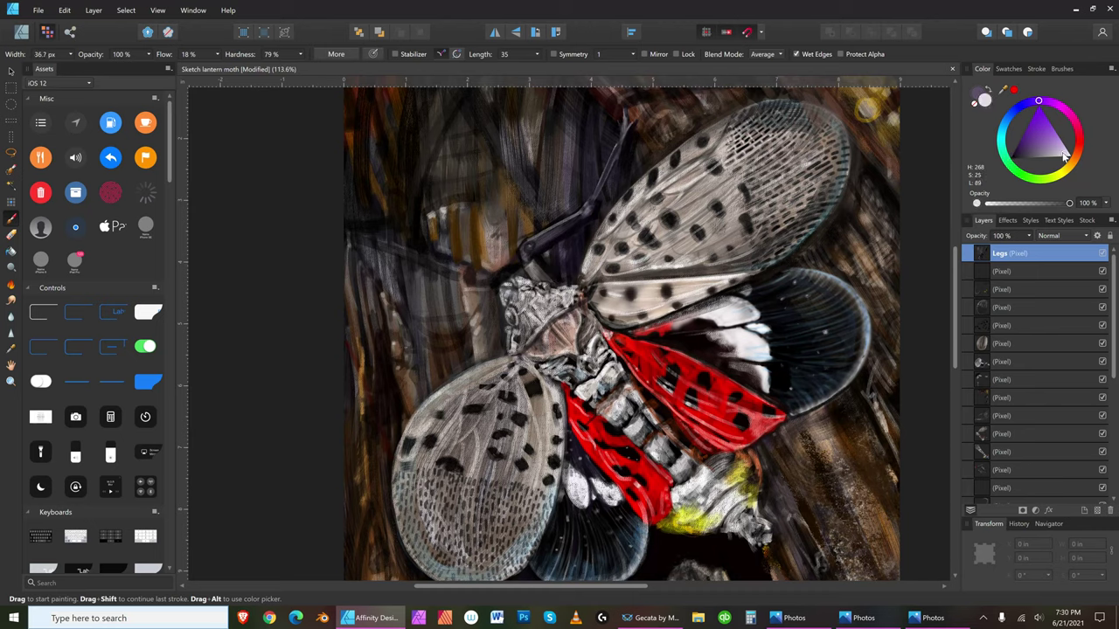
{"action": "key", "text": "bracketleft"}
{"action": "key", "text": "bracketleft"}
{"action": "key", "text": "bracketleft"}
{"action": "key", "text": "bracketleft"}
{"action": "key", "text": "bracketleft"}
{"action": "key", "text": "bracketleft"}
{"action": "key", "text": "bracketright"}
{"action": "key", "text": "bracketright"}
{"action": "key", "text": "bracketright"}
{"action": "key", "text": "bracketright"}
{"action": "key", "text": "bracketright"}
{"action": "key", "text": "bracketright"}
{"action": "key", "text": "bracketright"}
{"action": "key", "text": "bracketright"}
{"action": "key", "text": "bracketleft"}
{"action": "key", "text": "bracketleft"}
{"action": "key", "text": "bracketleft"}
{"action": "key", "text": "bracketleft"}
{"action": "key", "text": "bracketleft"}
{"action": "key", "text": "bracketleft"}
{"action": "key", "text": "bracketleft"}
{"action": "key", "text": "bracketleft"}
{"action": "key", "text": "bracketleft"}
{"action": "key", "text": "bracketright"}
- Pick a dark violet (H 268, S 22, L 9) and touch up the leg's shadows with varied widths, ending at 9 px
{"action": "left_click", "coordinate": [1017, 155]}
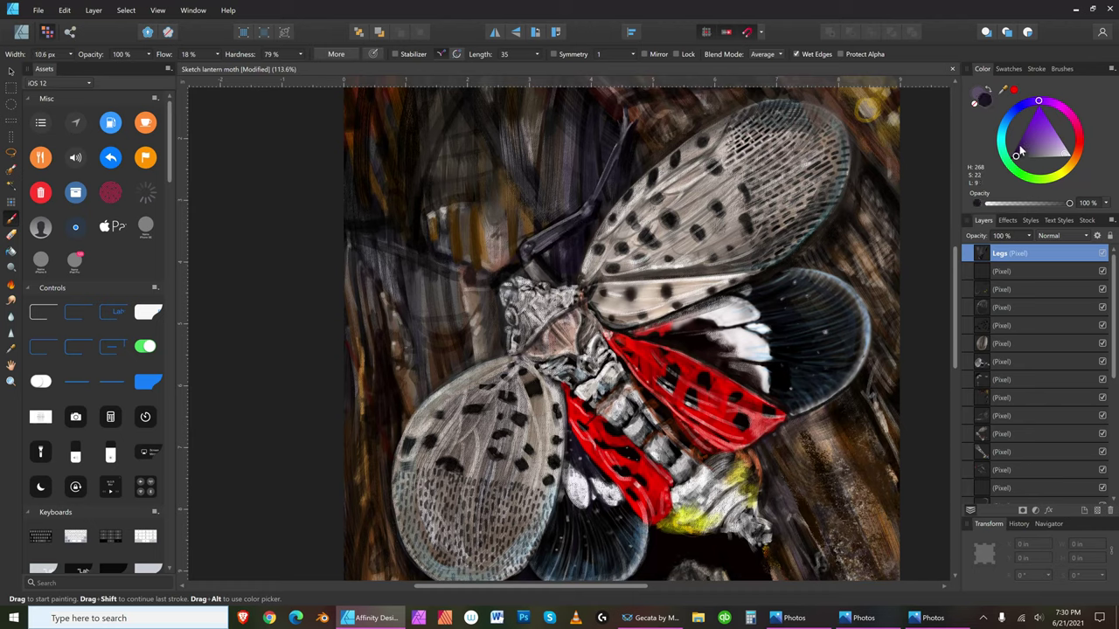
{"action": "key", "text": "bracketright"}
{"action": "key", "text": "bracketright"}
{"action": "key", "text": "bracketright"}
{"action": "key", "text": "bracketright"}
{"action": "key", "text": "bracketright"}
{"action": "key", "text": "bracketright"}
{"action": "key", "text": "bracketright"}
{"action": "key", "text": "bracketright"}
{"action": "key", "text": "bracketleft"}
{"action": "key", "text": "bracketleft"}
{"action": "key", "text": "bracketleft"}
{"action": "key", "text": "bracketleft"}
{"action": "key", "text": "bracketleft"}
- Pick orange (H 27, S 100, L 41) and paint a vertical streak on the bark above the leg's base with a widened brush
{"action": "left_click", "coordinate": [1077, 156]}
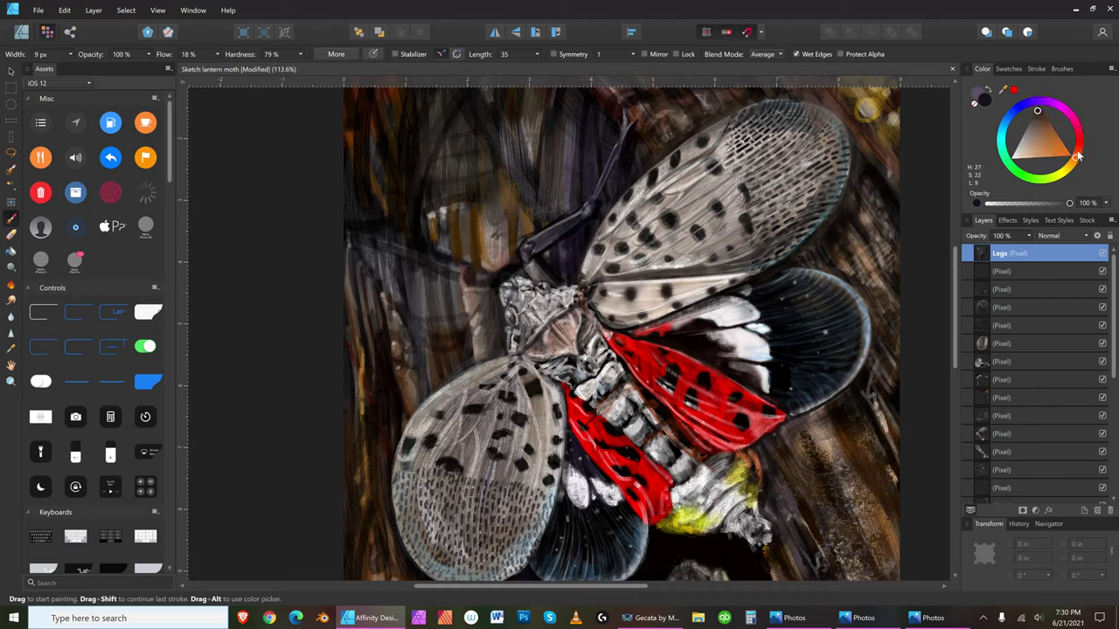
{"action": "left_click", "coordinate": [1066, 146]}
{"action": "key", "text": "bracketright"}
{"action": "key", "text": "bracketright"}
{"action": "key", "text": "bracketright"}
{"action": "key", "text": "bracketright"}
{"action": "key", "text": "bracketright"}
{"action": "key", "text": "bracketright"}
{"action": "key", "text": "bracketright"}
{"action": "key", "text": "bracketright"}
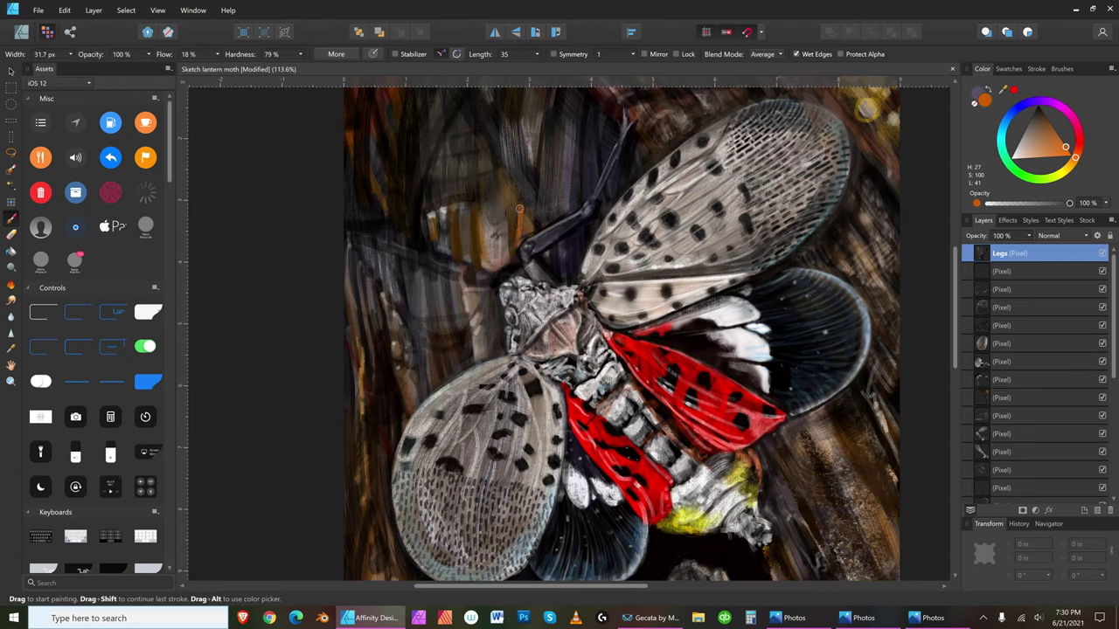
{"action": "key", "text": "bracketright"}
{"action": "key", "text": "bracketright"}
{"action": "key", "text": "bracketright"}
{"action": "key", "text": "bracketright"}
{"action": "left_click_drag", "start_coordinate": [521, 219], "coordinate": [516, 153]}
- Extend broad orange streaks up the bark to the canvas's upper edge, narrowing the brush to 91.2 px at the end
{"action": "key", "text": "bracketright"}
{"action": "key", "text": "bracketright"}
{"action": "key", "text": "bracketright"}
{"action": "left_click_drag", "start_coordinate": [527, 226], "coordinate": [530, 92]}
{"action": "key", "text": "bracketright"}
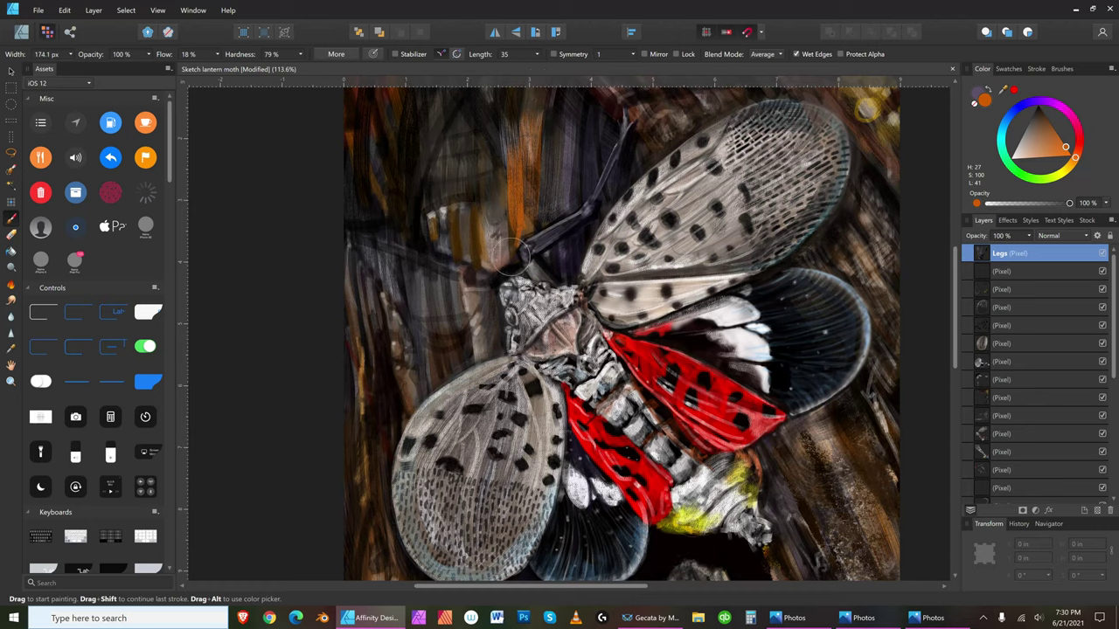
{"action": "key", "text": "bracketleft"}
{"action": "left_click_drag", "start_coordinate": [509, 225], "coordinate": [515, 83]}
{"action": "key", "text": "bracketleft"}
{"action": "key", "text": "bracketleft"}
{"action": "key", "text": "bracketleft"}
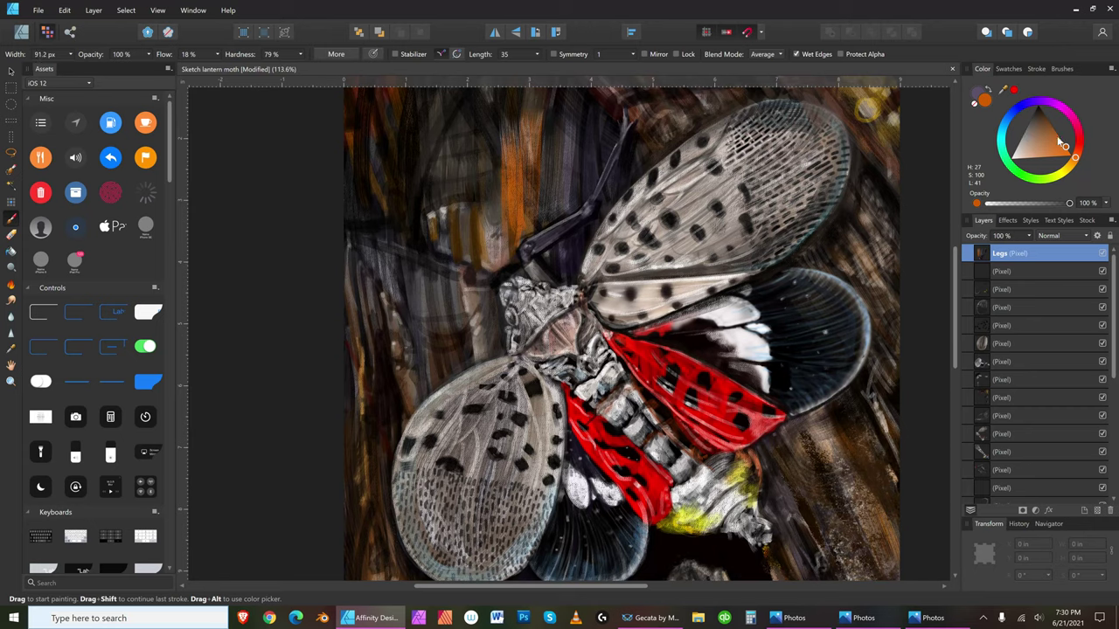
- Pick a dark brown (H 27, S 19, L 17) and paint broad downward strokes over the orange bark to mute it
{"action": "left_click", "coordinate": [1037, 115]}
{"action": "key", "text": "bracketright"}
{"action": "key", "text": "bracketright"}
{"action": "key", "text": "bracketright"}
{"action": "left_click_drag", "start_coordinate": [534, 113], "coordinate": [516, 236]}
{"action": "left_click_drag", "start_coordinate": [509, 133], "coordinate": [506, 262]}
- Narrow the brush through 53.7 px and work the dark brown into the bark along the leg's upper edge
{"action": "key", "text": "bracketleft"}
{"action": "key", "text": "bracketleft"}
{"action": "key", "text": "bracketleft"}
{"action": "key", "text": "bracketleft"}
{"action": "key", "text": "bracketleft"}
{"action": "key", "text": "bracketleft"}
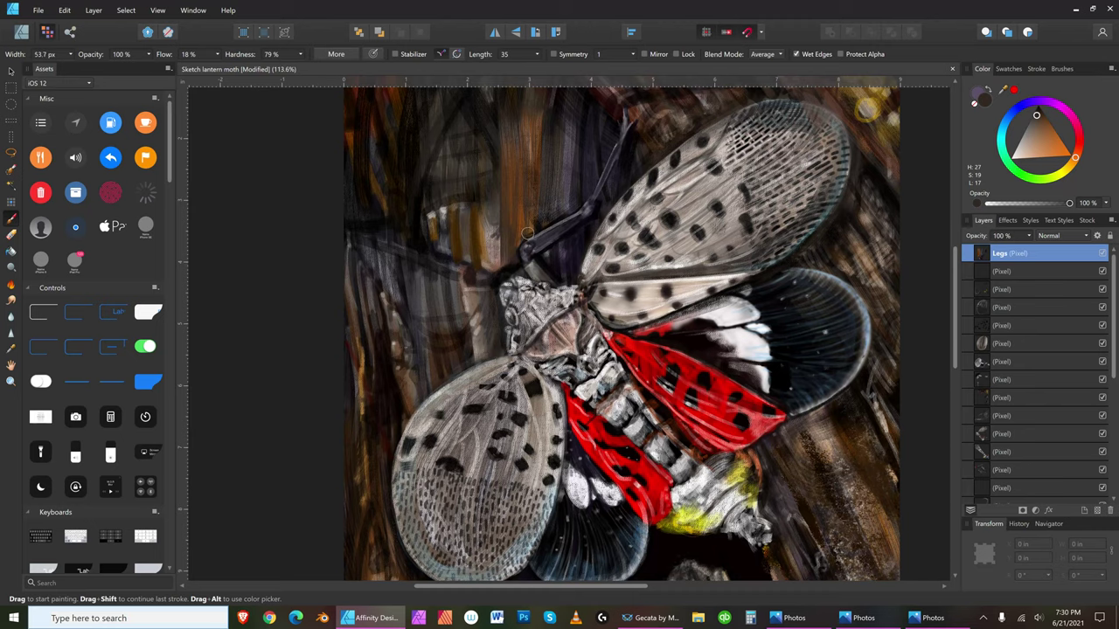
{"action": "key", "text": "bracketleft"}
{"action": "key", "text": "bracketleft"}
{"action": "key", "text": "bracketleft"}
{"action": "key", "text": "bracketright"}
{"action": "key", "text": "bracketright"}
- Pick a near-black violet (H 268, S 2, L 2) and darken the bark along the leg's upper edge, widening the brush to 58 px
{"action": "left_click", "coordinate": [1040, 102]}
{"action": "left_click_drag", "start_coordinate": [1024, 157], "coordinate": [1012, 160]}
{"action": "key", "text": "bracketright"}
{"action": "key", "text": "bracketright"}
{"action": "key", "text": "bracketright"}
{"action": "key", "text": "bracketright"}
{"action": "key", "text": "bracketright"}
{"action": "key", "text": "bracketright"}
{"action": "key", "text": "bracketright"}
{"action": "key", "text": "bracketright"}
{"action": "key", "text": "bracketright"}
{"action": "key", "text": "bracketright"}
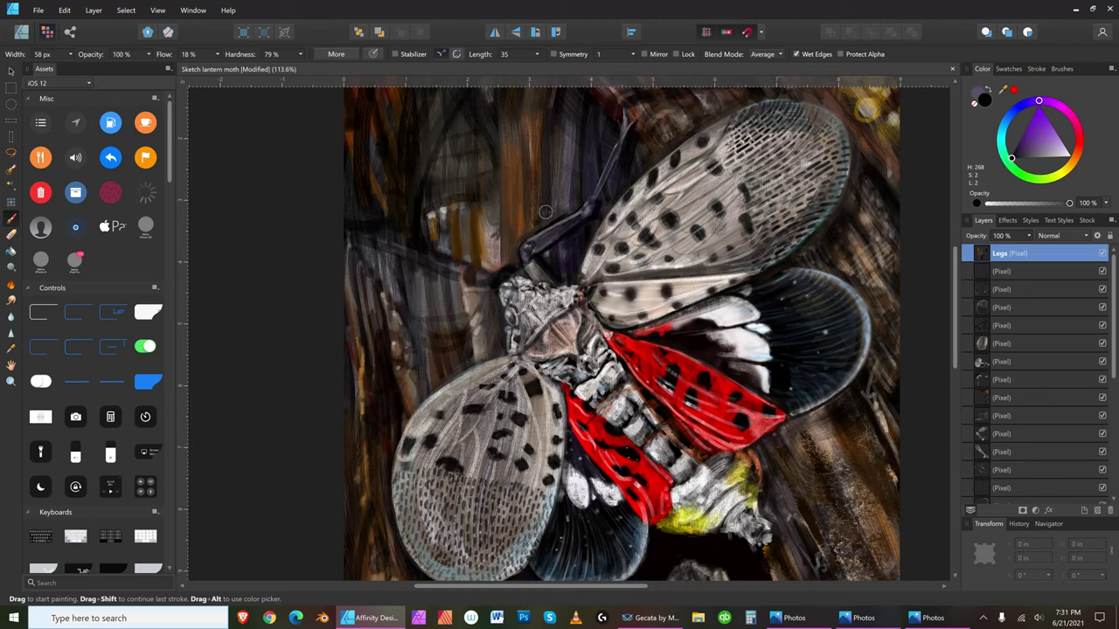
- Keep darkening the bark above the leg with near-black violet, varying the brush width and finishing at 52.3 px
{"action": "key", "text": "bracketright"}
{"action": "key", "text": "bracketright"}
{"action": "key", "text": "bracketright"}
{"action": "key", "text": "bracketright"}
{"action": "key", "text": "bracketright"}
{"action": "key", "text": "bracketright"}
{"action": "key", "text": "bracketleft"}
{"action": "key", "text": "bracketleft"}
{"action": "key", "text": "bracketleft"}
{"action": "key", "text": "bracketleft"}
{"action": "key", "text": "bracketleft"}
{"action": "key", "text": "bracketleft"}
{"action": "key", "text": "bracketleft"}
{"action": "key", "text": "bracketleft"}
{"action": "key", "text": "bracketright"}
{"action": "key", "text": "bracketright"}
{"action": "key", "text": "bracketright"}
{"action": "key", "text": "bracketright"}
{"action": "key", "text": "bracketleft"}
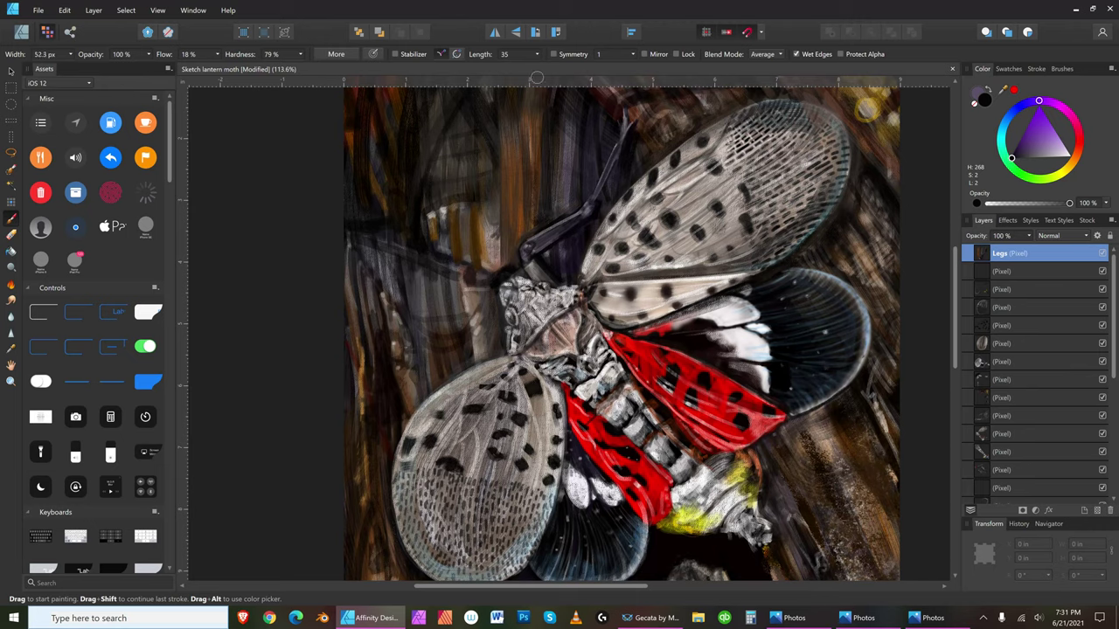
- Narrow the brush to 16.1 px for near-black detail shading around the insect's head and leg base
{"action": "key", "text": "bracketright"}
{"action": "key", "text": "bracketright"}
{"action": "key", "text": "bracketright"}
{"action": "key", "text": "bracketleft"}
{"action": "key", "text": "bracketleft"}
{"action": "key", "text": "bracketleft"}
{"action": "key", "text": "bracketleft"}
{"action": "key", "text": "bracketleft"}
{"action": "key", "text": "bracketleft"}
{"action": "key", "text": "bracketleft"}
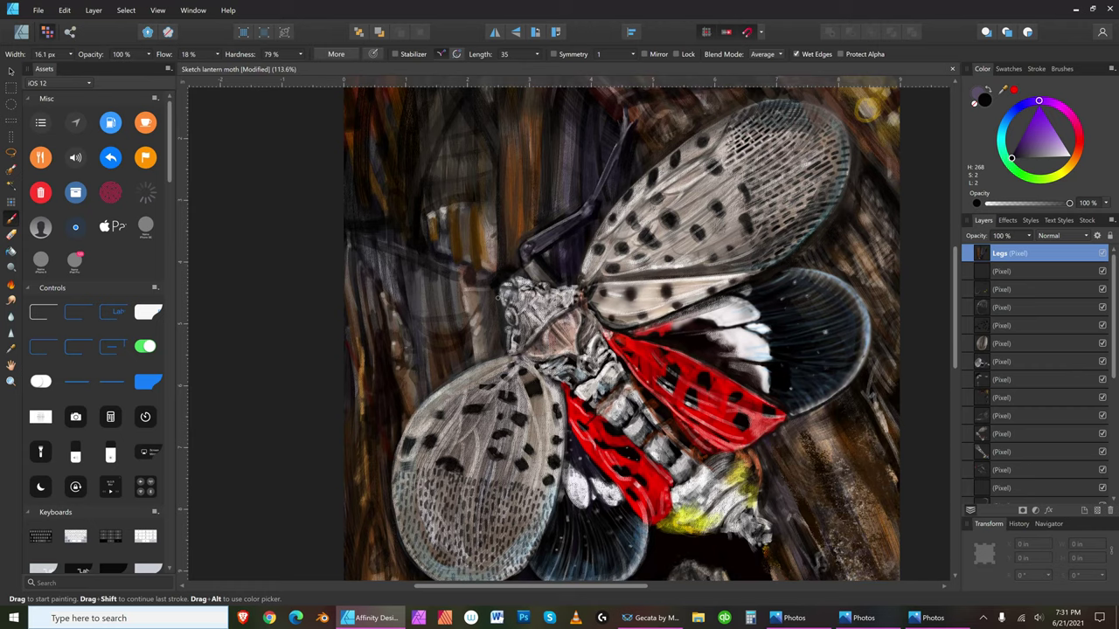
- Refine the dark edges of the upper leg in near-black with small changes of a fine brush
{"action": "key", "text": "bracketright"}
{"action": "key", "text": "bracketright"}
{"action": "key", "text": "bracketright"}
{"action": "key", "text": "bracketleft"}
{"action": "key", "text": "bracketleft"}
{"action": "key", "text": "bracketright"}
{"action": "key", "text": "bracketright"}
{"action": "key", "text": "bracketleft"}
{"action": "key", "text": "bracketleft"}
{"action": "key", "text": "bracketleft"}
{"action": "key", "text": "bracketright"}
- Pick a pale violet (H 268, S 61, L 96) and lighten the upper leg area, widening the brush to 39.7 px
{"action": "left_click", "coordinate": [612, 197], "text": "alt"}
{"action": "key", "text": "bracketright"}
{"action": "key", "text": "bracketright"}
{"action": "key", "text": "bracketright"}
{"action": "key", "text": "bracketright"}
{"action": "key", "text": "bracketleft"}
{"action": "key", "text": "bracketright"}
{"action": "key", "text": "bracketright"}
{"action": "key", "text": "bracketright"}
{"action": "key", "text": "bracketright"}
{"action": "key", "text": "bracketright"}
{"action": "key", "text": "bracketright"}
{"action": "key", "text": "bracketright"}
{"action": "key", "text": "bracketright"}
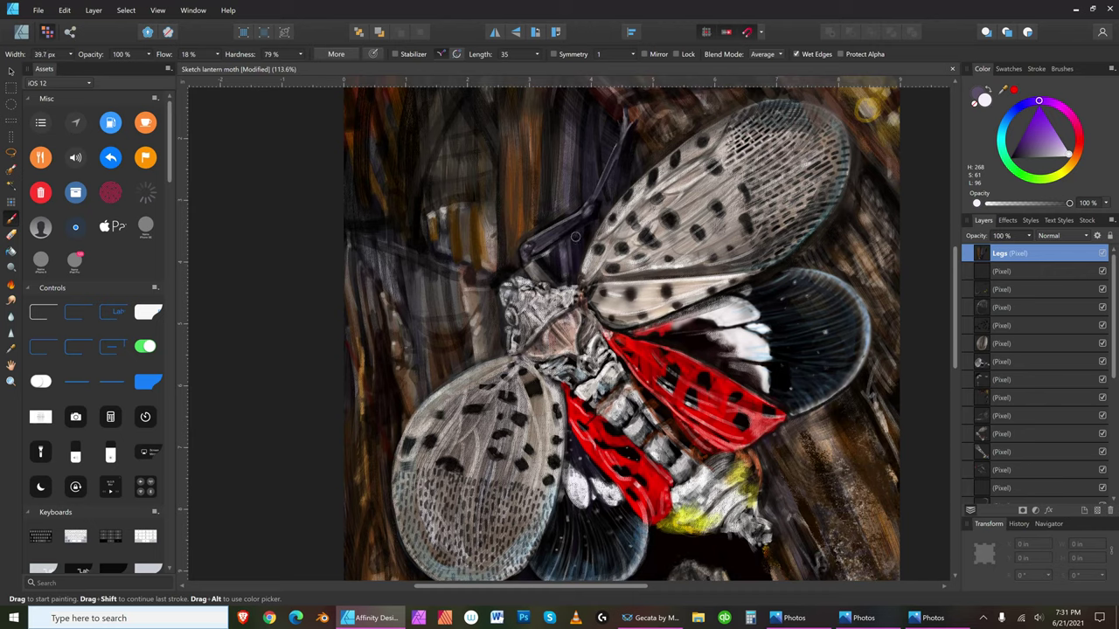
- Brush pale violet streaks onto the bark above the leg, bringing the brush width to 26.2 px
{"action": "key", "text": "bracketright"}
{"action": "key", "text": "bracketright"}
{"action": "key", "text": "bracketright"}
{"action": "key", "text": "bracketright"}
{"action": "key", "text": "bracketright"}
{"action": "key", "text": "bracketleft"}
{"action": "key", "text": "bracketleft"}
{"action": "key", "text": "bracketleft"}
{"action": "key", "text": "bracketleft"}
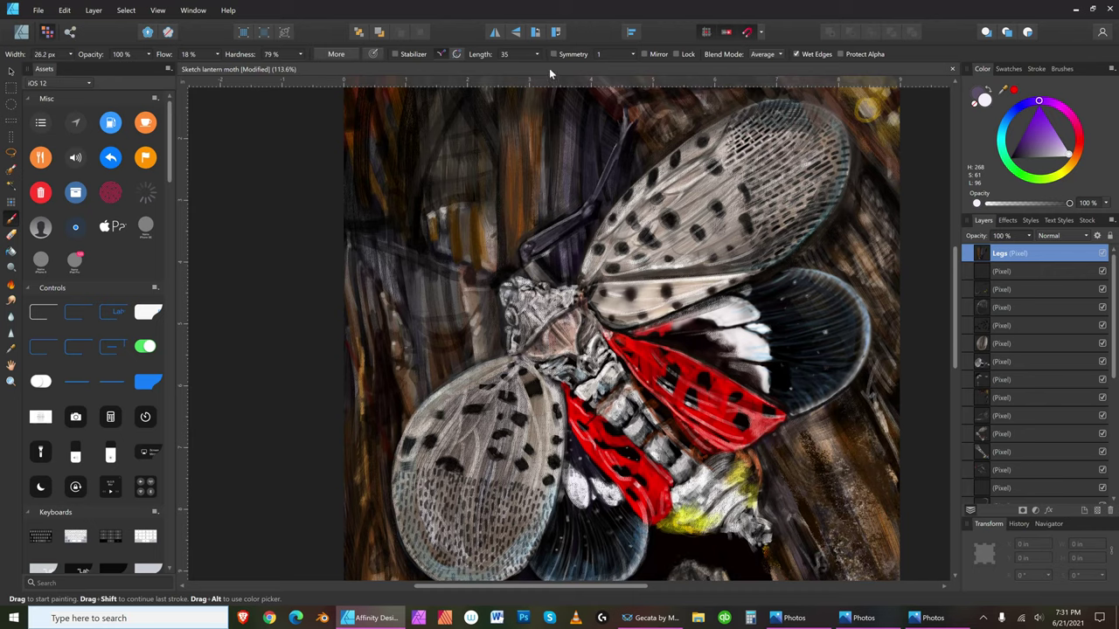
- Pick a deeper violet, widen the brush and paint a vertical violet streak down the bark above the leg
{"action": "key", "text": "bracketleft"}
{"action": "left_click", "coordinate": [1021, 147]}
{"action": "key", "text": "bracketright"}
{"action": "key", "text": "bracketright"}
{"action": "key", "text": "bracketright"}
{"action": "key", "text": "bracketright"}
{"action": "key", "text": "bracketright"}
{"action": "key", "text": "bracketright"}
{"action": "key", "text": "bracketright"}
{"action": "key", "text": "bracketright"}
{"action": "left_click_drag", "start_coordinate": [546, 120], "coordinate": [538, 213]}
- Mute the violet streak with near-black (H 268, S 2, L 2) at 128.2 px, then narrow the brush to 78.7 px
{"action": "left_click", "coordinate": [1012, 158]}
{"action": "key", "text": "bracketright"}
{"action": "key", "text": "bracketright"}
{"action": "key", "text": "bracketright"}
{"action": "key", "text": "bracketright"}
{"action": "key", "text": "bracketright"}
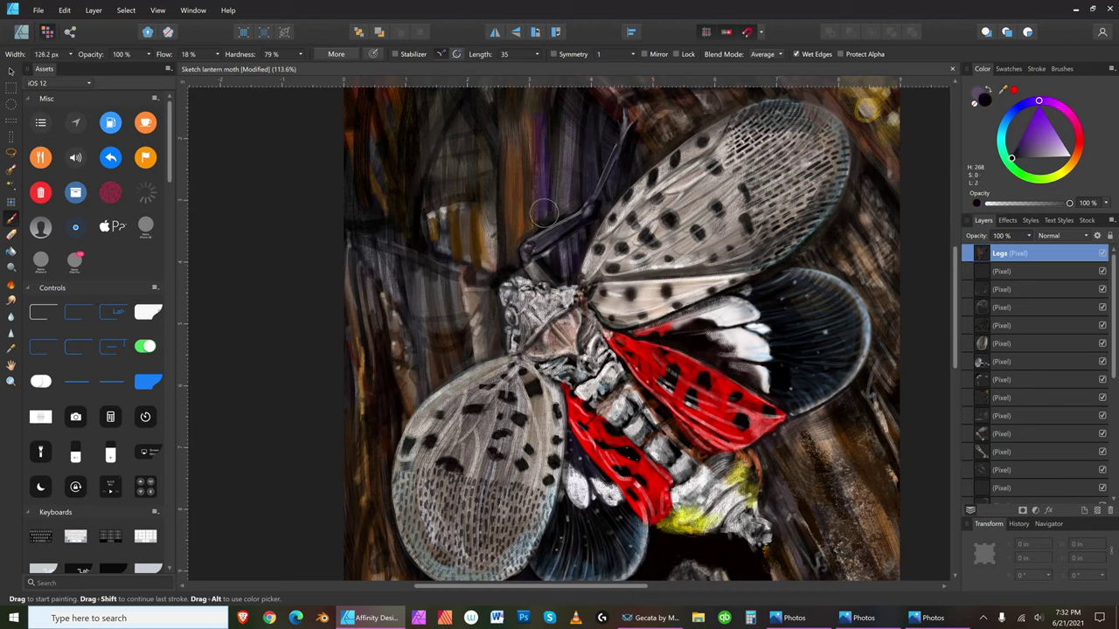
{"action": "mouse_move", "coordinate": [544, 217]}
{"action": "left_mouse_down"}
{"action": "mouse_move", "coordinate": [539, 114]}
{"action": "mouse_move", "coordinate": [539, 214]}
{"action": "left_mouse_up"}
{"action": "key", "text": "bracketleft"}
{"action": "key", "text": "bracketleft"}
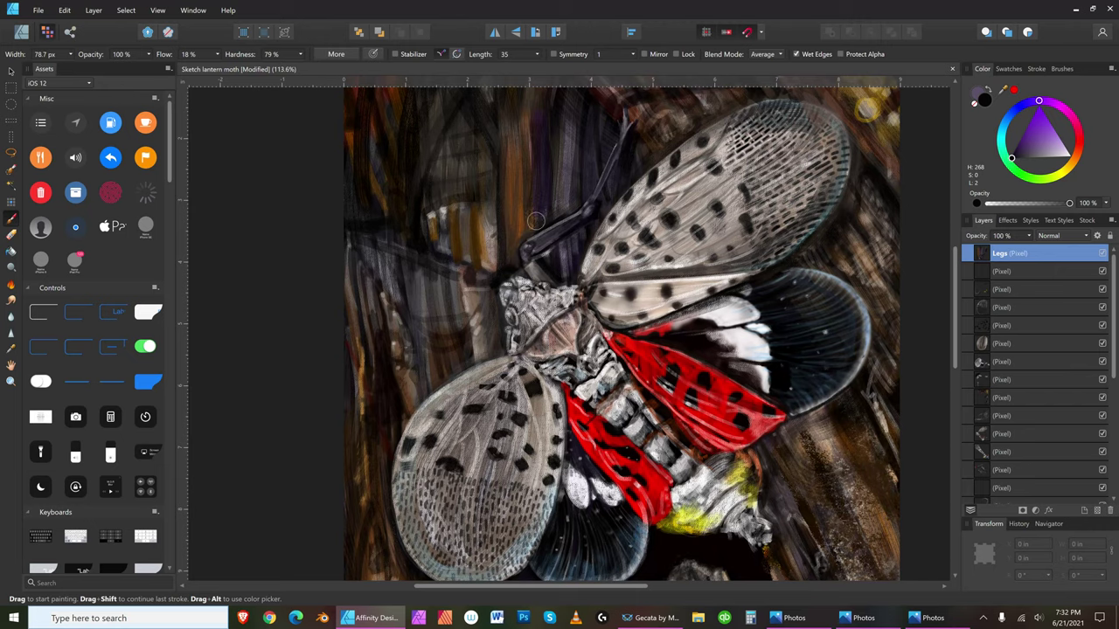
- Widen the brush to 114.4 px, darken the bark along the leg's upper edge, and reduce the width to 82.6 px
{"action": "key", "text": "bracketright"}
{"action": "key", "text": "bracketright"}
{"action": "key", "text": "bracketright"}
{"action": "mouse_move", "coordinate": [558, 205]}
{"action": "left_mouse_down"}
{"action": "mouse_move", "coordinate": [553, 114]}
{"action": "mouse_move", "coordinate": [552, 199]}
{"action": "mouse_move", "coordinate": [545, 140]}
{"action": "mouse_move", "coordinate": [527, 110]}
{"action": "mouse_move", "coordinate": [530, 229]}
{"action": "left_mouse_up"}
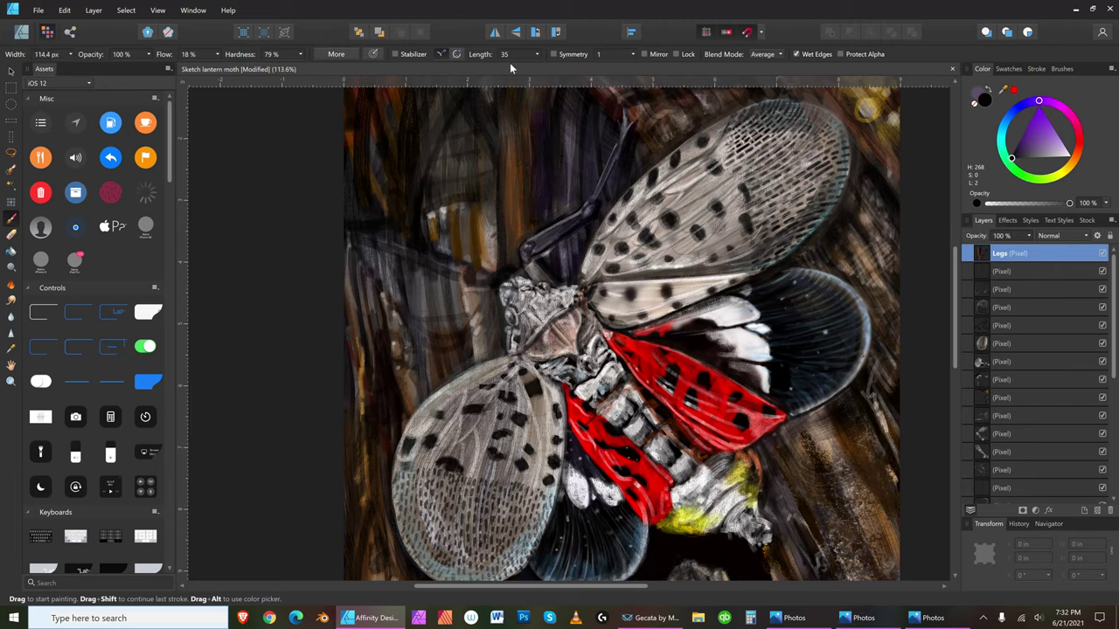
{"action": "key", "text": "bracketleft"}
{"action": "key", "text": "bracketleft"}
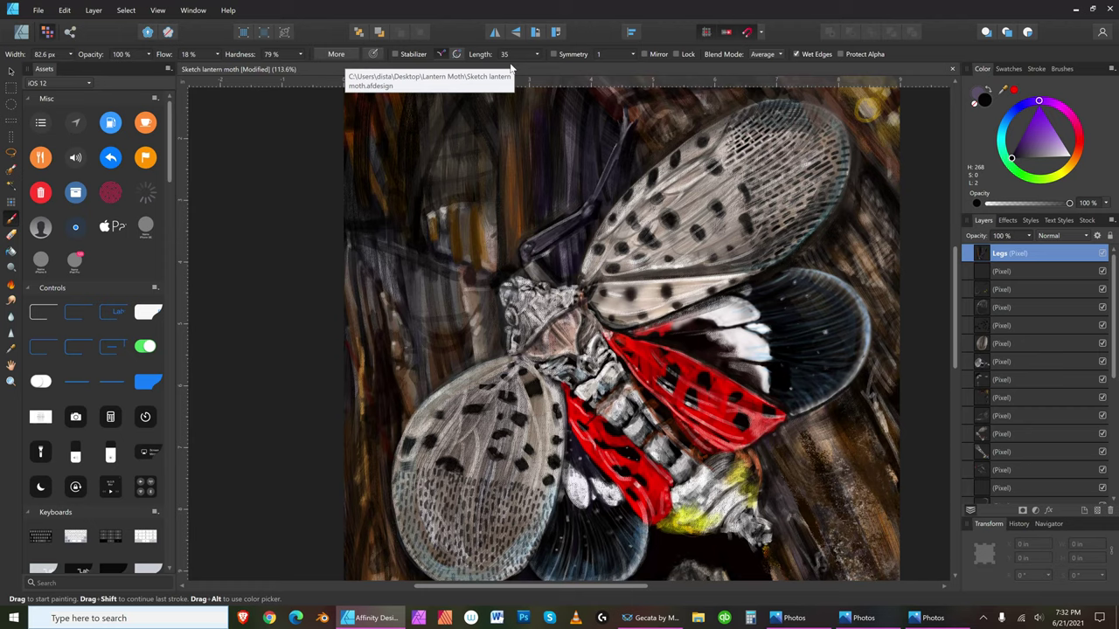
- Pick a near-white (H 268, S 0, L 99) and paint fine highlights along the upper leg, ending with an 11.3 px brush
{"action": "key", "text": "bracketleft"}
{"action": "left_click", "coordinate": [1070, 156]}
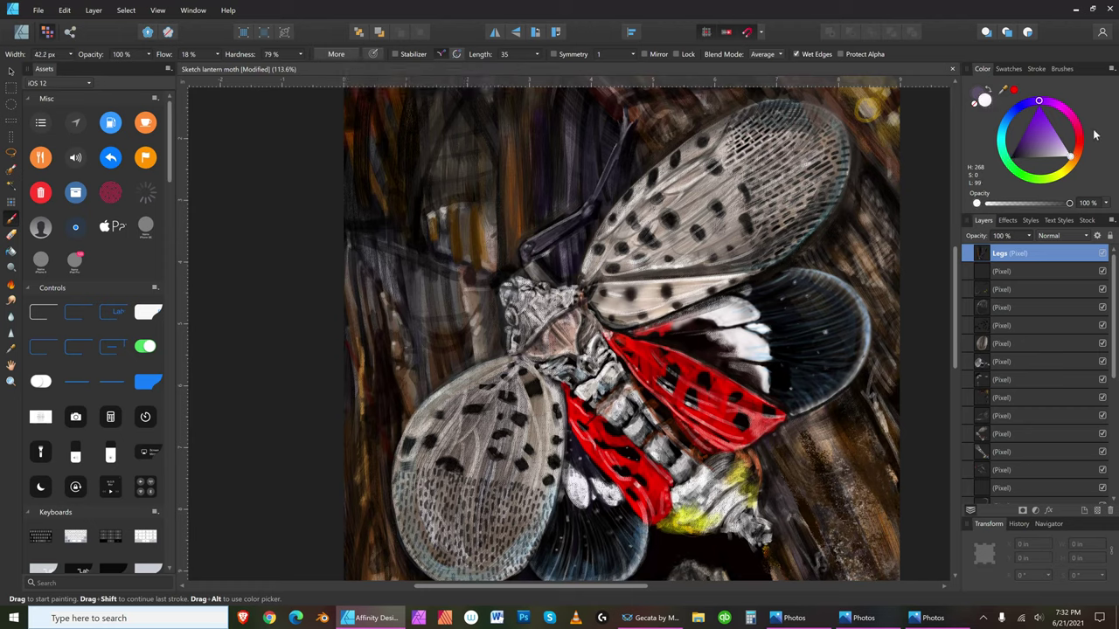
{"action": "key", "text": "bracketleft"}
{"action": "key", "text": "bracketleft"}
{"action": "key", "text": "bracketleft"}
{"action": "key", "text": "bracketleft"}
{"action": "key", "text": "bracketleft"}
{"action": "key", "text": "bracketright"}
{"action": "key", "text": "bracketright"}
{"action": "key", "text": "bracketright"}
{"action": "key", "text": "bracketleft"}
{"action": "key", "text": "bracketleft"}
{"action": "key", "text": "bracketleft"}
{"action": "key", "text": "bracketright"}
{"action": "key", "text": "bracketright"}
{"action": "key", "text": "bracketright"}
{"action": "key", "text": "bracketright"}
{"action": "key", "text": "bracketright"}
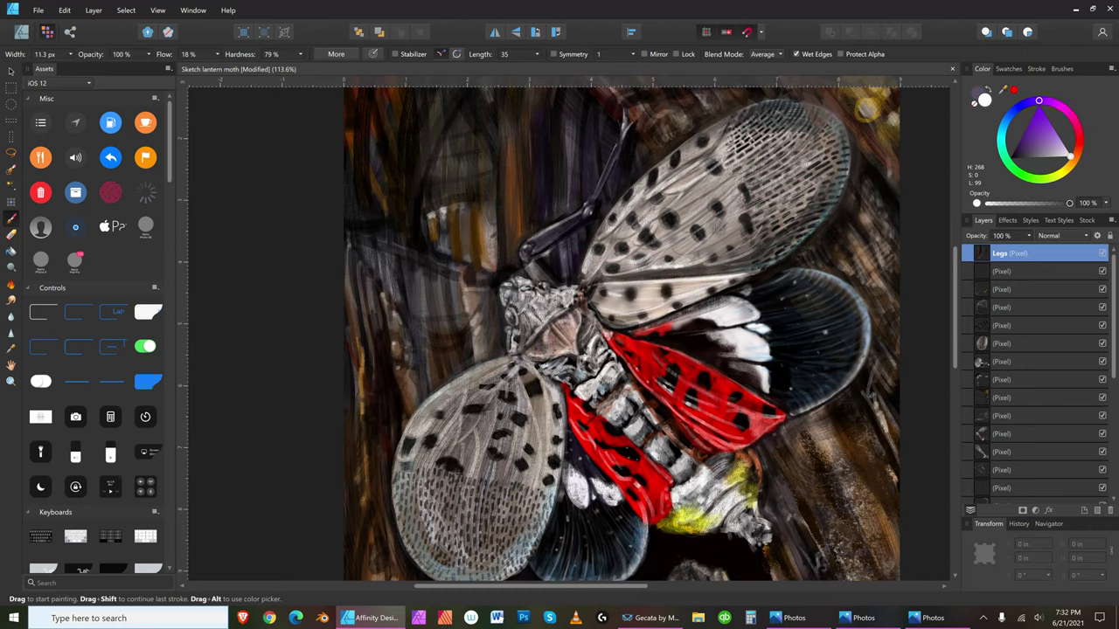
- Narrow the brush to 7 px and save the document
{"action": "key", "text": "bracketleft"}
{"action": "left_click", "coordinate": [38, 10]}
{"action": "left_click", "coordinate": [39, 104]}
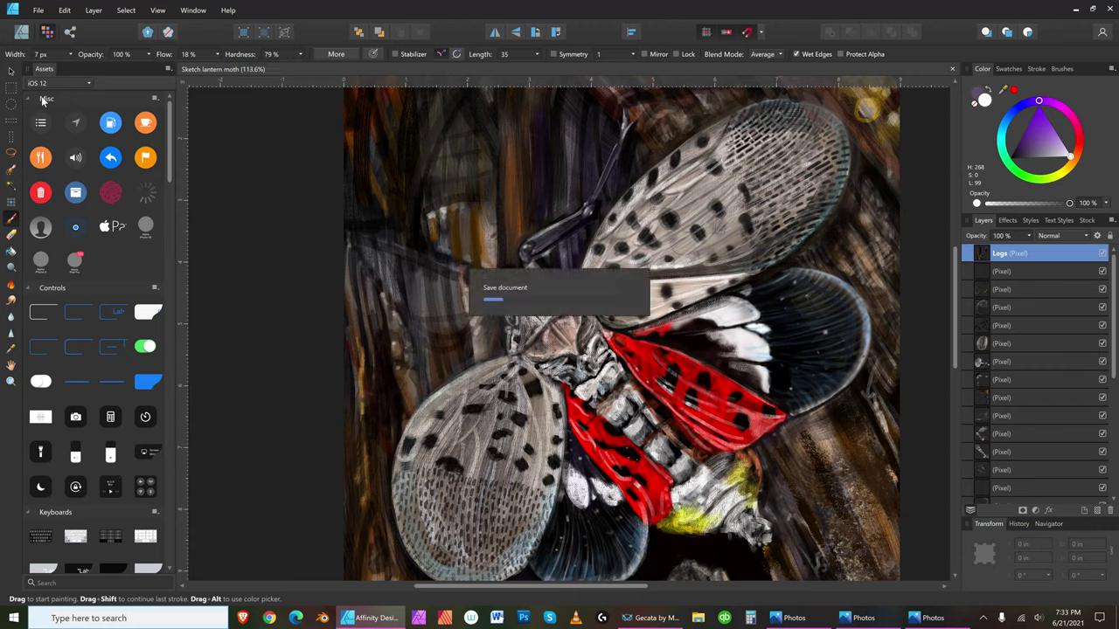
- Widen the brush to 51.7 px and pick a dark violet-grey (H 268, S 4, L 29) for further shading
{"action": "key", "text": "bracketright"}
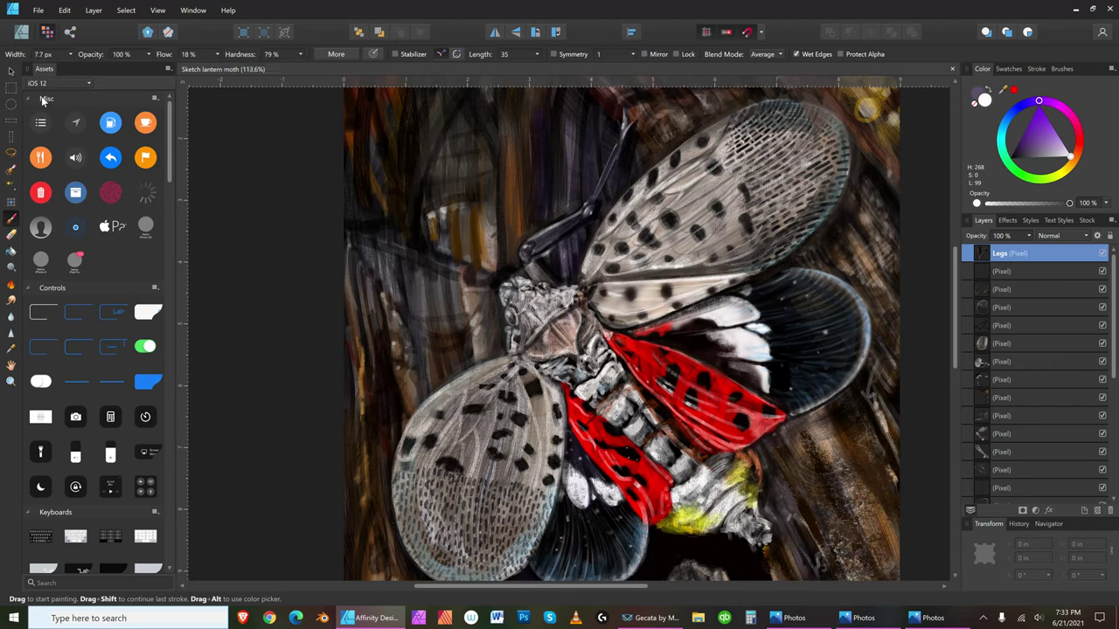
{"action": "left_click", "coordinate": [1017, 155]}
{"action": "key", "text": "bracketright"}
{"action": "key", "text": "bracketright"}
{"action": "key", "text": "bracketright"}
{"action": "key", "text": "bracketright"}
{"action": "key", "text": "bracketright"}
{"action": "key", "text": "bracketright"}
{"action": "key", "text": "bracketright"}
{"action": "key", "text": "bracketright"}
{"action": "left_click", "coordinate": [1033, 154]}
{"action": "key", "text": "bracketright"}
{"action": "key", "text": "bracketright"}
{"action": "key", "text": "bracketright"}
{"action": "key", "text": "bracketright"}
{"action": "left_click", "coordinate": [721, 266]}
{"action": "left_click_drag", "start_coordinate": [1034, 158], "coordinate": [1026, 155]}
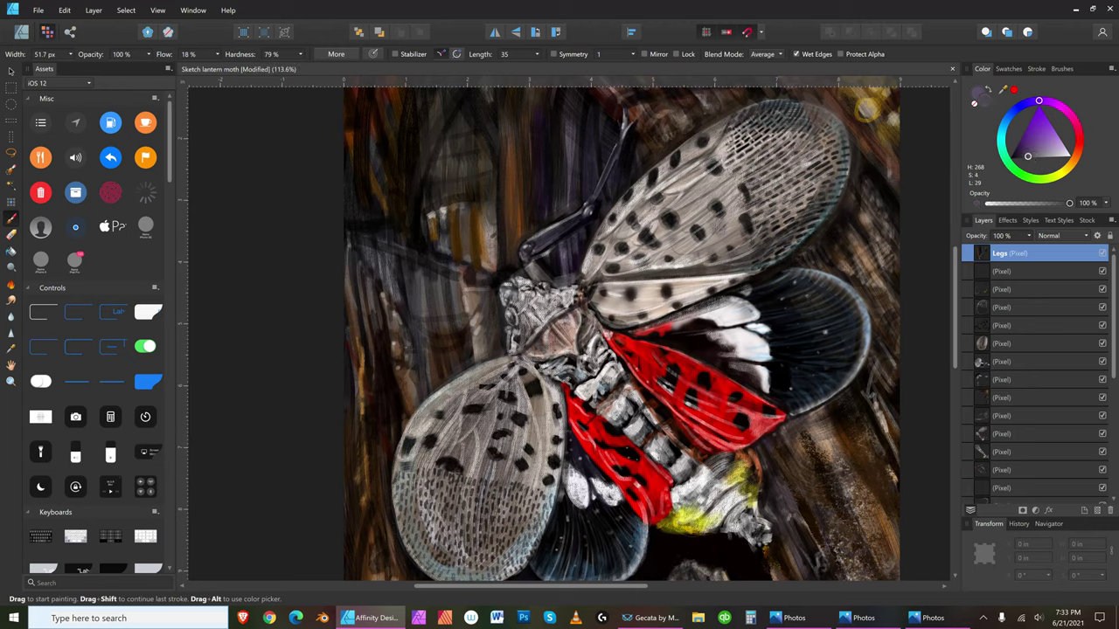
- Pick a darker violet tone and shade around the base of the upper leg with varied brush widths
{"action": "left_click_drag", "start_coordinate": [1032, 163], "coordinate": [1006, 159]}
{"action": "key", "text": "["}
{"action": "key", "text": "]"}
{"action": "key", "text": "]"}
{"action": "key", "text": "]"}
{"action": "left_click_drag", "start_coordinate": [991, 174], "coordinate": [997, 161]}
{"action": "key", "text": "]"}
{"action": "key", "text": "]"}
{"action": "key", "text": "]"}
{"action": "key", "text": "]"}
{"action": "key", "text": "]"}
{"action": "key", "text": "]"}
- Pick a mid violet-grey (H 268, S 5, L 59) and stroke along the upper forewing's edge with a 20.6 px brush
{"action": "key", "text": "["}
{"action": "key", "text": "["}
{"action": "key", "text": "["}
{"action": "key", "text": "["}
{"action": "key", "text": "]"}
{"action": "key", "text": "]"}
{"action": "key", "text": "]"}
{"action": "key", "text": "x"}
{"action": "left_click", "coordinate": [1041, 156]}
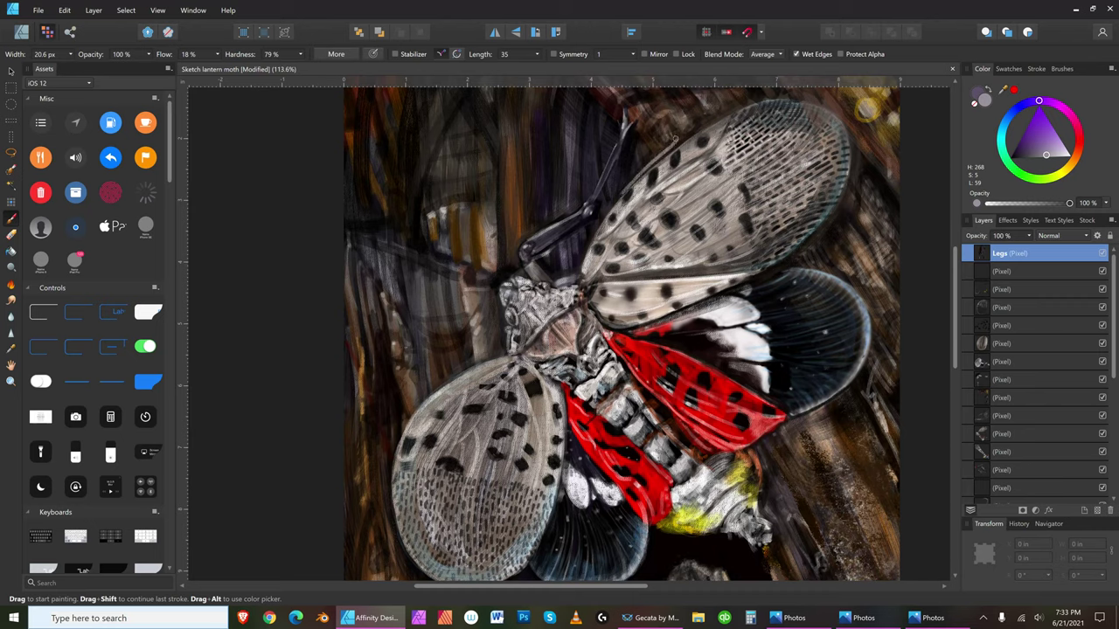
- Undo the last stroke by the upper forewing and widen the brush to 44.4 px
{"action": "left_click", "coordinate": [64, 10]}
{"action": "left_click", "coordinate": [74, 24]}
{"action": "key", "text": "bracketright"}
{"action": "key", "text": "bracketright"}
{"action": "key", "text": "bracketright"}
{"action": "key", "text": "bracketright"}
{"action": "key", "text": "bracketright"}
{"action": "key", "text": "bracketright"}
{"action": "key", "text": "bracketright"}
{"action": "key", "text": "bracketright"}
{"action": "key", "text": "bracketleft"}
{"action": "key", "text": "bracketleft"}
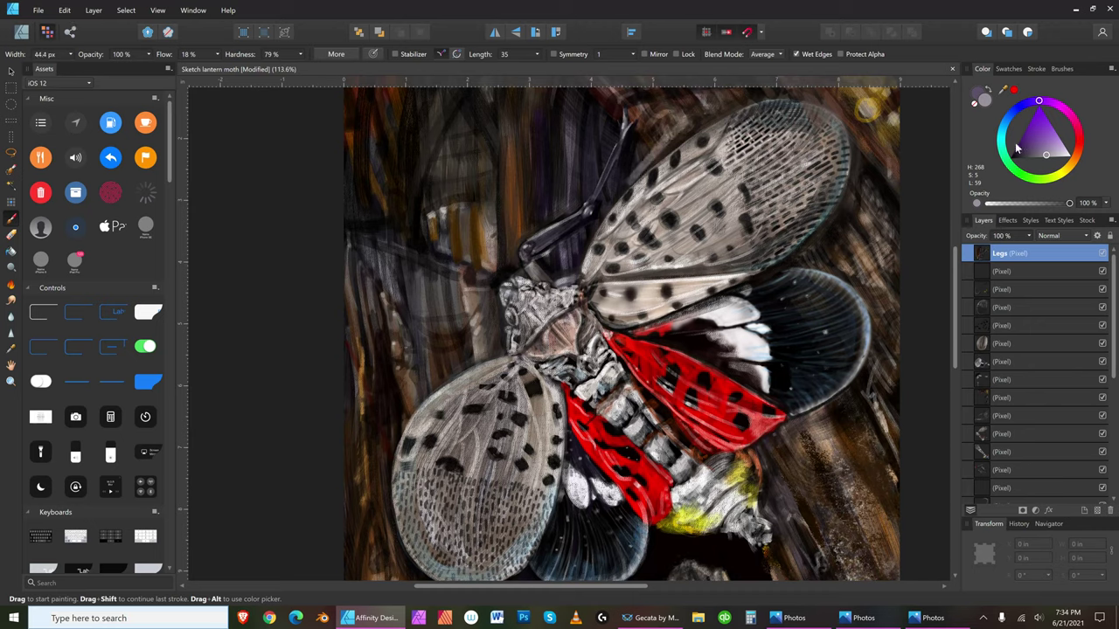
- Pick a dark violet-grey (H 268, S 7, L 34) and paint a leg segment beside the upper forewing's outer edge
{"action": "left_click", "coordinate": [1031, 154]}
{"action": "key", "text": "bracketleft"}
{"action": "key", "text": "bracketleft"}
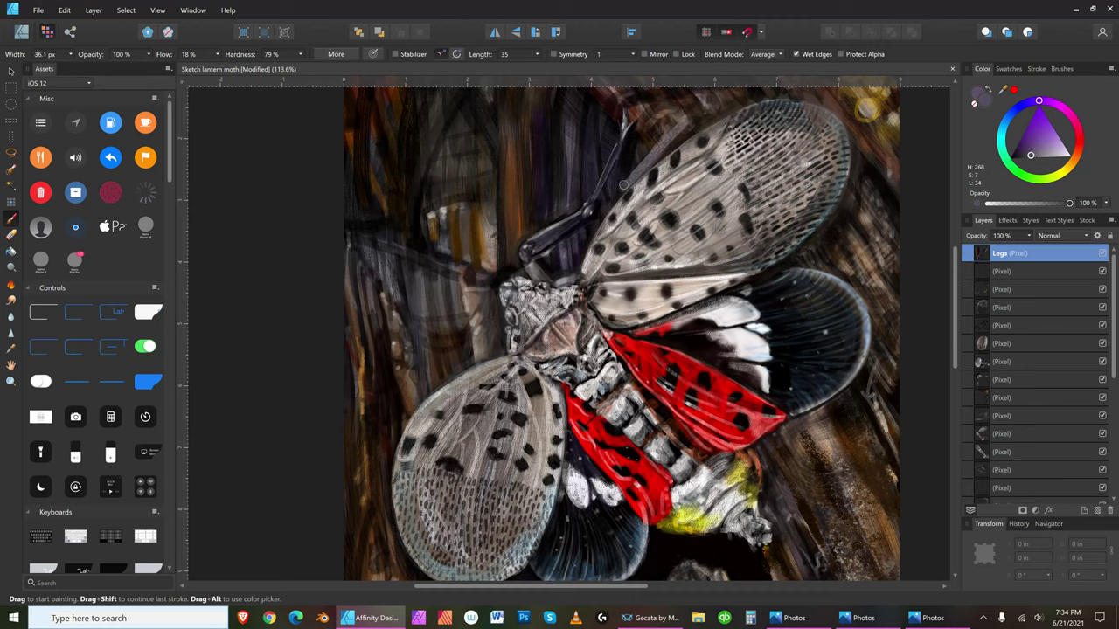
{"action": "key", "text": "bracketleft"}
{"action": "key", "text": "bracketleft"}
{"action": "key", "text": "bracketleft"}
{"action": "key", "text": "bracketleft"}
{"action": "key", "text": "bracketleft"}
- Erase the excess of the new violet-grey stroke beside the upper forewing with an eraser up to 53.5 px wide
{"action": "left_click", "coordinate": [14, 236]}
{"action": "key", "text": "bracketright"}
{"action": "key", "text": "bracketright"}
{"action": "key", "text": "bracketright"}
{"action": "key", "text": "bracketright"}
{"action": "key", "text": "bracketright"}
{"action": "key", "text": "bracketright"}
{"action": "key", "text": "bracketright"}
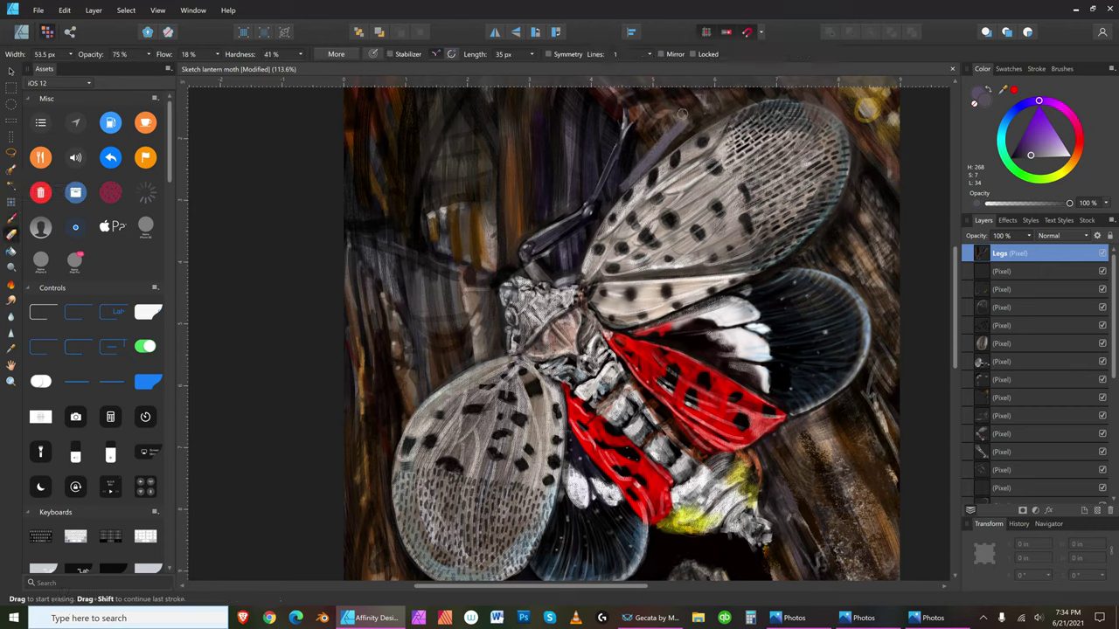
{"action": "key", "text": "bracketleft"}
{"action": "key", "text": "bracketleft"}
{"action": "key", "text": "bracketleft"}
{"action": "key", "text": "bracketleft"}
{"action": "key", "text": "bracketleft"}
{"action": "key", "text": "bracketleft"}
- Pick a near-black (H 269, S 0, L 1) and trim the leg stroke by the upper forewing with a finer eraser
{"action": "left_click_drag", "start_coordinate": [1026, 158], "coordinate": [1010, 159]}
{"action": "key", "text": "bracketleft"}
{"action": "key", "text": "bracketleft"}
{"action": "key", "text": "bracketleft"}
{"action": "key", "text": "bracketleft"}
{"action": "key", "text": "bracketleft"}
{"action": "key", "text": "bracketleft"}
{"action": "key", "text": "bracketleft"}
{"action": "key", "text": "bracketleft"}
{"action": "left_click", "coordinate": [1011, 160]}
{"action": "mouse_move", "coordinate": [1009, 160]}
{"action": "left_mouse_down"}
{"action": "mouse_move", "coordinate": [1062, 145]}
{"action": "mouse_move", "coordinate": [1039, 102]}
{"action": "left_mouse_up"}
{"action": "key", "text": "bracketright"}
{"action": "left_click_drag", "start_coordinate": [1028, 148], "coordinate": [1010, 158]}
{"action": "key", "text": "bracketright"}
{"action": "key", "text": "bracketright"}
{"action": "key", "text": "bracketright"}
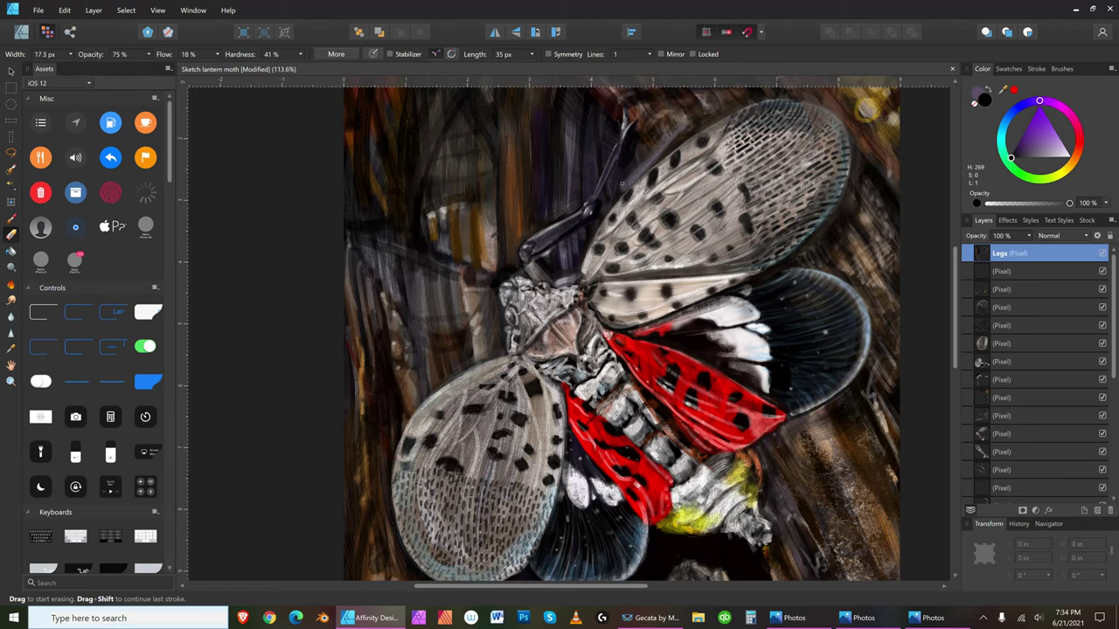
{"action": "key", "text": "bracketright"}
{"action": "key", "text": "bracketright"}
{"action": "key", "text": "bracketright"}
{"action": "key", "text": "bracketright"}
{"action": "key", "text": "bracketleft"}
{"action": "key", "text": "bracketleft"}
- Pick black (H 269, S 100, L 0) and paint shadows on the leg along the upper forewing, from 28 px down to 13.4 px
{"action": "left_click", "coordinate": [1011, 159]}
{"action": "key", "text": "bracketright"}
{"action": "left_click", "coordinate": [12, 220]}
{"action": "key", "text": "bracketright"}
{"action": "key", "text": "bracketright"}
{"action": "key", "text": "bracketright"}
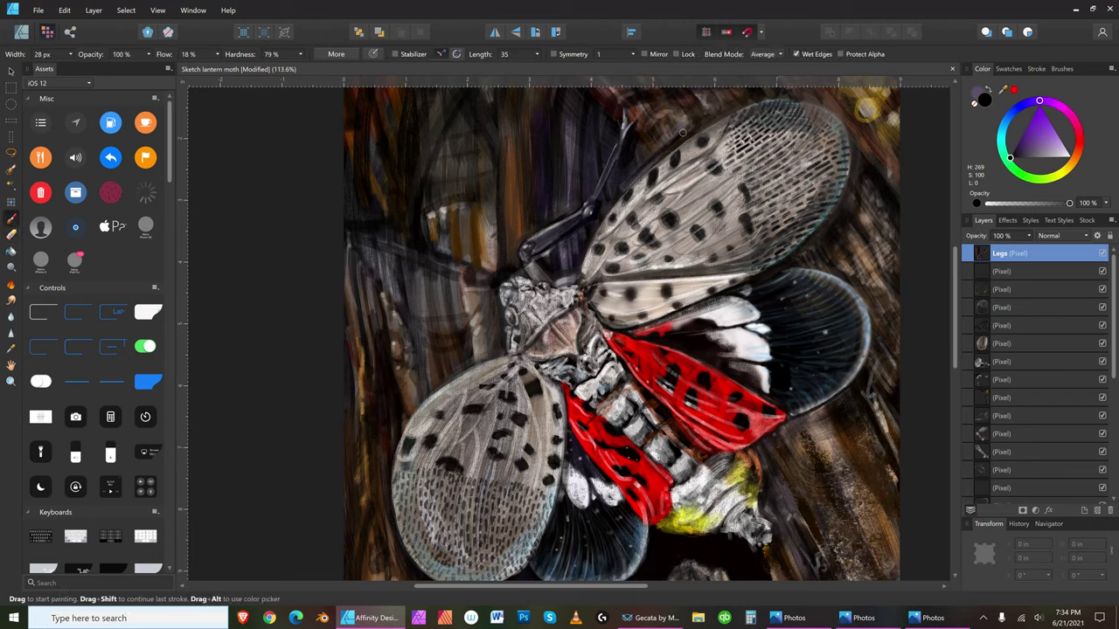
{"action": "key", "text": "bracketleft"}
{"action": "key", "text": "bracketright"}
{"action": "key", "text": "bracketright"}
{"action": "key", "text": "bracketright"}
{"action": "key", "text": "bracketright"}
{"action": "key", "text": "bracketleft"}
{"action": "key", "text": "bracketleft"}
{"action": "key", "text": "bracketleft"}
{"action": "key", "text": "bracketleft"}
{"action": "key", "text": "bracketleft"}
{"action": "key", "text": "bracketleft"}
{"action": "key", "text": "bracketleft"}
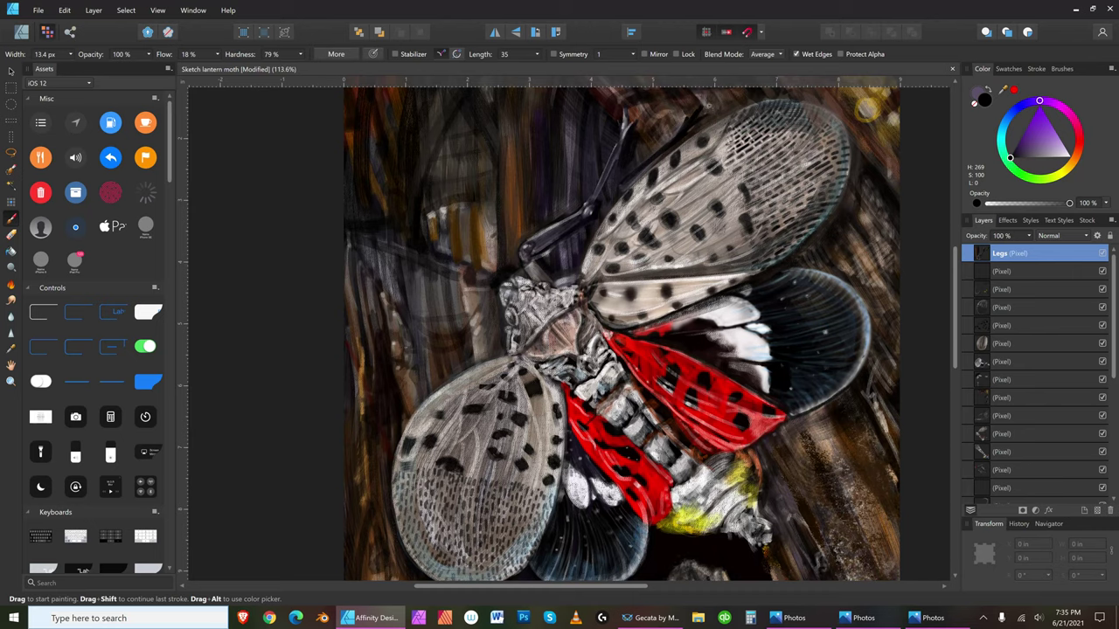
- Sample a colour beside the upper forewing's edge and paint a stroke up the leg toward its tip
{"action": "key", "text": "bracketleft"}
{"action": "key", "text": "bracketleft"}
{"action": "left_click", "coordinate": [685, 127], "text": "alt"}
{"action": "key", "text": "bracketleft"}
{"action": "key", "text": "bracketright"}
{"action": "key", "text": "bracketright"}
{"action": "key", "text": "bracketright"}
{"action": "key", "text": "bracketright"}
{"action": "key", "text": "bracketright"}
{"action": "mouse_move", "coordinate": [678, 133]}
{"action": "left_mouse_down"}
{"action": "mouse_move", "coordinate": [700, 103]}
{"action": "mouse_move", "coordinate": [721, 103]}
{"action": "left_mouse_up"}
- Pick a pale violet (H 269, S 53, L 93) and highlight the leg by the upper forewing with varied widths from 9.1 px
{"action": "key", "text": "bracketleft"}
{"action": "key", "text": "bracketleft"}
{"action": "key", "text": "bracketleft"}
{"action": "left_click", "coordinate": [1066, 155]}
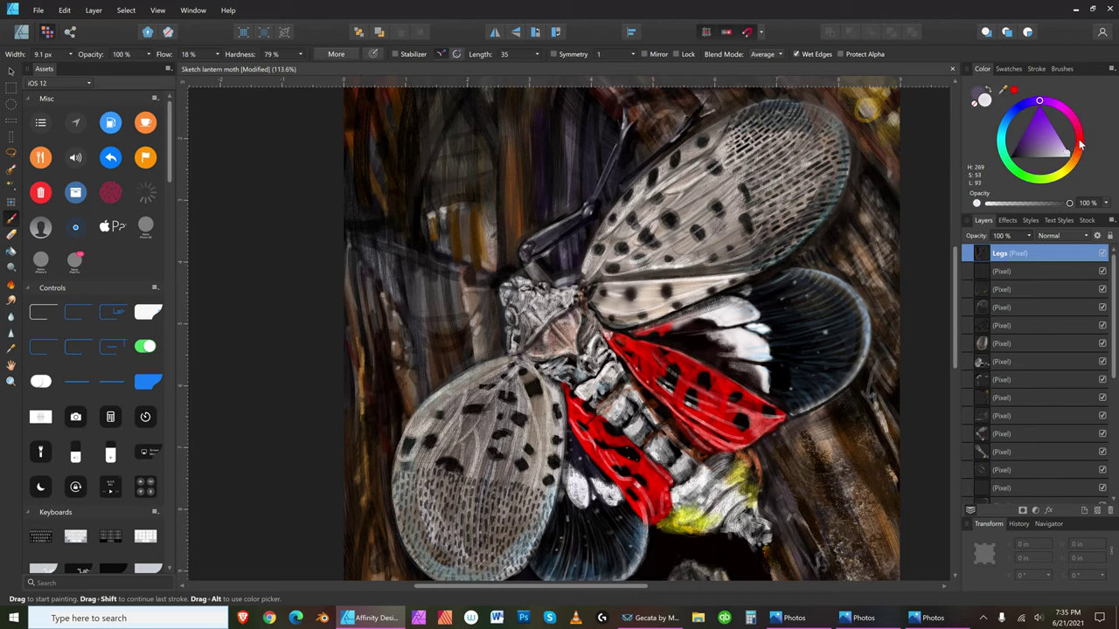
{"action": "key", "text": "bracketright"}
{"action": "key", "text": "bracketright"}
{"action": "key", "text": "bracketright"}
{"action": "key", "text": "bracketright"}
{"action": "key", "text": "bracketright"}
{"action": "key", "text": "bracketright"}
{"action": "key", "text": "bracketright"}
{"action": "key", "text": "bracketright"}
{"action": "key", "text": "bracketright"}
{"action": "key", "text": "bracketright"}
{"action": "key", "text": "bracketright"}
{"action": "key", "text": "bracketleft"}
{"action": "key", "text": "bracketleft"}
{"action": "key", "text": "bracketleft"}
{"action": "key", "text": "bracketleft"}
{"action": "key", "text": "bracketright"}
{"action": "key", "text": "bracketright"}
{"action": "key", "text": "bracketright"}
{"action": "key", "text": "bracketright"}
- Pick a very dark violet (H 269, S 43, L 9) and shade the leg by the upper forewing with widths from 21.2 px
{"action": "left_click", "coordinate": [1016, 154]}
{"action": "key", "text": "bracketleft"}
{"action": "key", "text": "bracketleft"}
{"action": "key", "text": "bracketleft"}
{"action": "key", "text": "bracketleft"}
{"action": "key", "text": "bracketleft"}
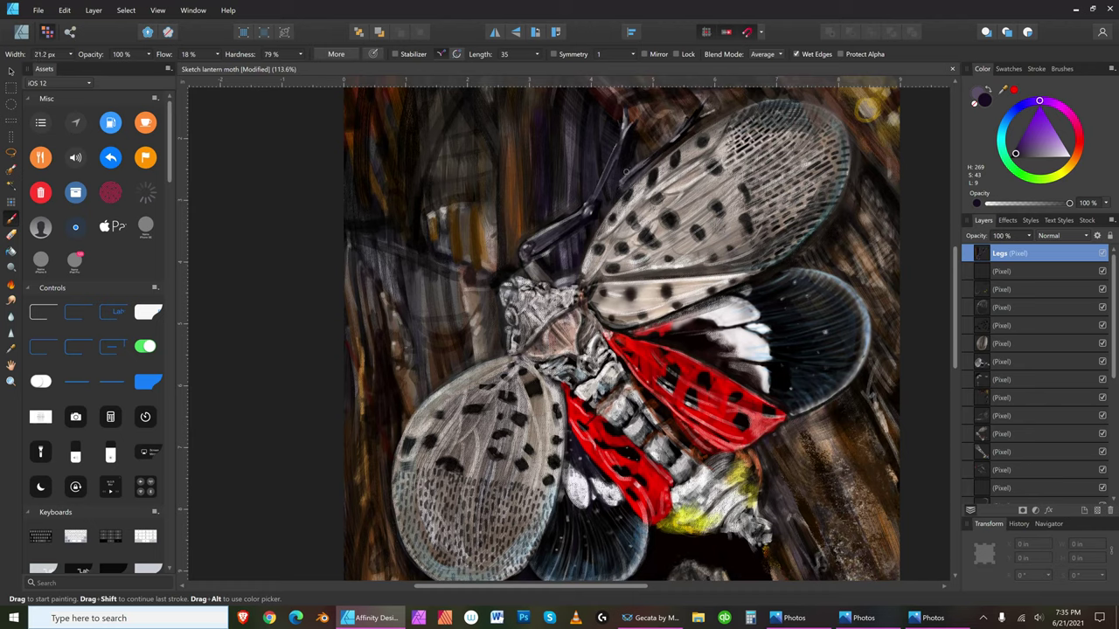
{"action": "key", "text": "bracketright"}
{"action": "key", "text": "bracketright"}
{"action": "key", "text": "bracketright"}
{"action": "key", "text": "bracketright"}
{"action": "key", "text": "bracketright"}
{"action": "key", "text": "bracketleft"}
{"action": "key", "text": "bracketleft"}
{"action": "key", "text": "bracketleft"}
{"action": "key", "text": "bracketleft"}
{"action": "key", "text": "bracketleft"}
- Pick a pale violet (H 269, S 52, L 95), narrow the brush to 5.4 px for fine highlights, and save the document
{"action": "left_click", "coordinate": [1066, 156]}
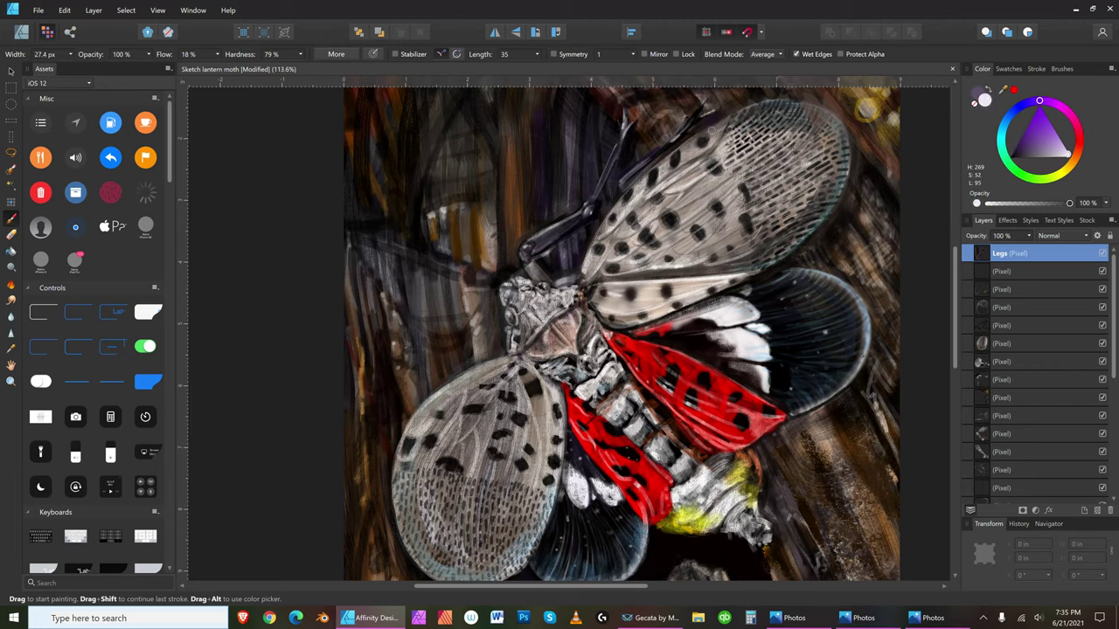
{"action": "key", "text": "bracketleft"}
{"action": "key", "text": "bracketleft"}
{"action": "key", "text": "bracketleft"}
{"action": "key", "text": "bracketleft"}
{"action": "key", "text": "bracketleft"}
{"action": "left_click", "coordinate": [39, 9]}
{"action": "left_click", "coordinate": [38, 99]}
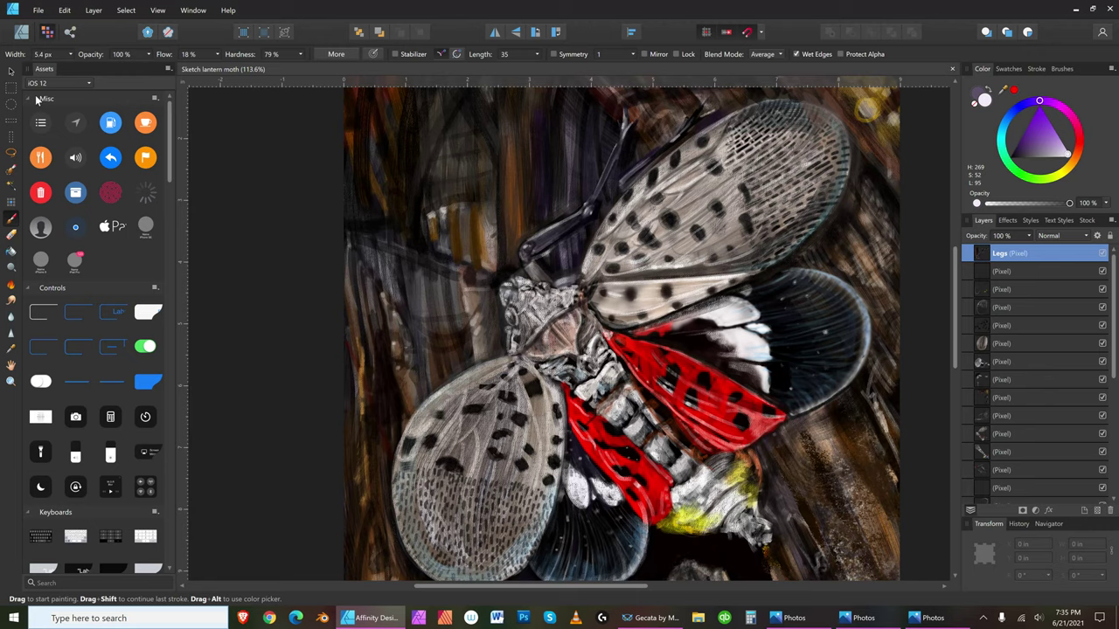
- Pick a saturated orange (H 38, S 100, L 50) and set the brush to about 19.8 px
{"action": "key", "text": "bracketleft"}
{"action": "key", "text": "bracketleft"}
{"action": "key", "text": "bracketleft"}
{"action": "key", "text": "bracketright"}
{"action": "left_click", "coordinate": [1073, 154]}
{"action": "key", "text": "bracketright"}
{"action": "key", "text": "bracketright"}
{"action": "key", "text": "bracketright"}
{"action": "key", "text": "bracketright"}
{"action": "key", "text": "bracketleft"}
{"action": "key", "text": "bracketleft"}
{"action": "key", "text": "bracketright"}
{"action": "key", "text": "bracketright"}
{"action": "key", "text": "bracketright"}
{"action": "key", "text": "bracketright"}
{"action": "key", "text": "bracketright"}
{"action": "left_click", "coordinate": [1072, 166]}
{"action": "key", "text": "bracketleft"}
{"action": "key", "text": "bracketleft"}
{"action": "key", "text": "bracketright"}
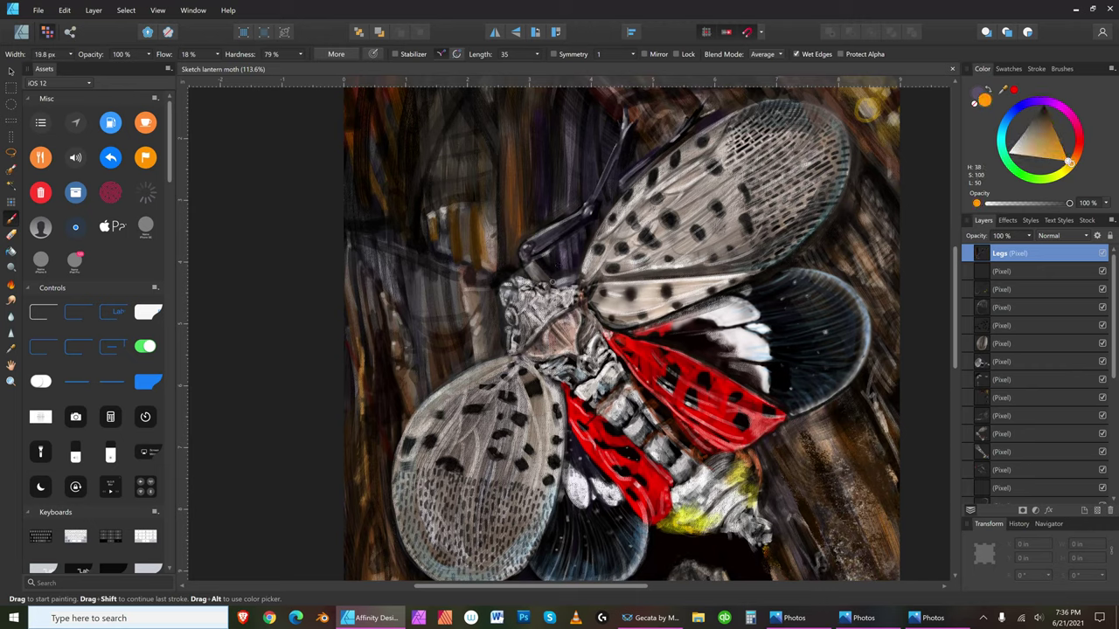
- Paint a short orange accent at the body's front edge below the upper leg's base, and pick a bright red (H 6, S 100, L 50)
{"action": "key", "text": "bracketright"}
{"action": "left_click", "coordinate": [540, 281]}
{"action": "left_click_drag", "start_coordinate": [542, 282], "coordinate": [554, 282]}
{"action": "key", "text": "bracketright"}
{"action": "key", "text": "bracketright"}
{"action": "key", "text": "bracketleft"}
{"action": "left_click_drag", "start_coordinate": [1082, 166], "coordinate": [1074, 145]}
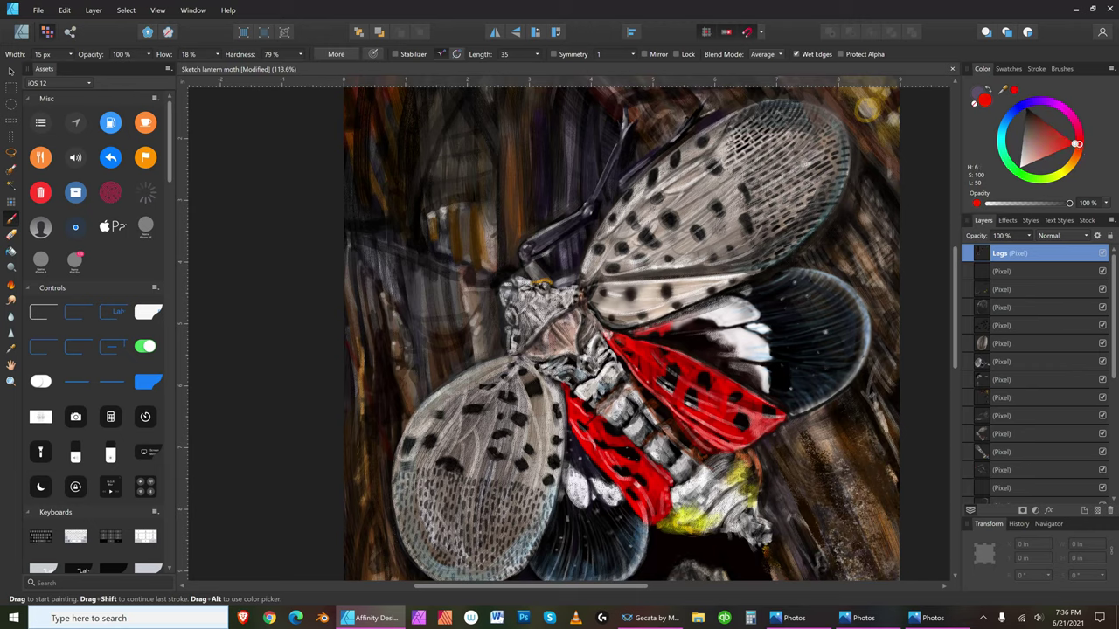
- Pick a near-black red and paint fine dark detail around the orange accent at the body's front edge, varying the brush width
{"action": "key", "text": "bracketleft"}
{"action": "key", "text": "bracketleft"}
{"action": "key", "text": "bracketleft"}
{"action": "left_click", "coordinate": [1030, 112]}
{"action": "key", "text": "bracketright"}
{"action": "key", "text": "bracketright"}
{"action": "key", "text": "bracketright"}
{"action": "key", "text": "bracketright"}
{"action": "key", "text": "bracketleft"}
{"action": "key", "text": "bracketleft"}
{"action": "key", "text": "bracketleft"}
{"action": "key", "text": "bracketleft"}
{"action": "key", "text": "bracketleft"}
- Try a mid and a pale tone, then pick a near-black and paint a short stroke on the head's left edge
{"action": "left_click", "coordinate": [1025, 129]}
{"action": "left_click", "coordinate": [1019, 166]}
{"action": "key", "text": "bracketleft"}
{"action": "key", "text": "bracketleft"}
{"action": "key", "text": "bracketleft"}
{"action": "key", "text": "bracketright"}
{"action": "key", "text": "bracketright"}
{"action": "left_click", "coordinate": [1026, 113]}
{"action": "left_click_drag", "start_coordinate": [512, 322], "coordinate": [511, 310]}
- Shift the hue toward orange and pick a dark brown (H 20, S 37, L 24)
{"action": "left_click", "coordinate": [1076, 160]}
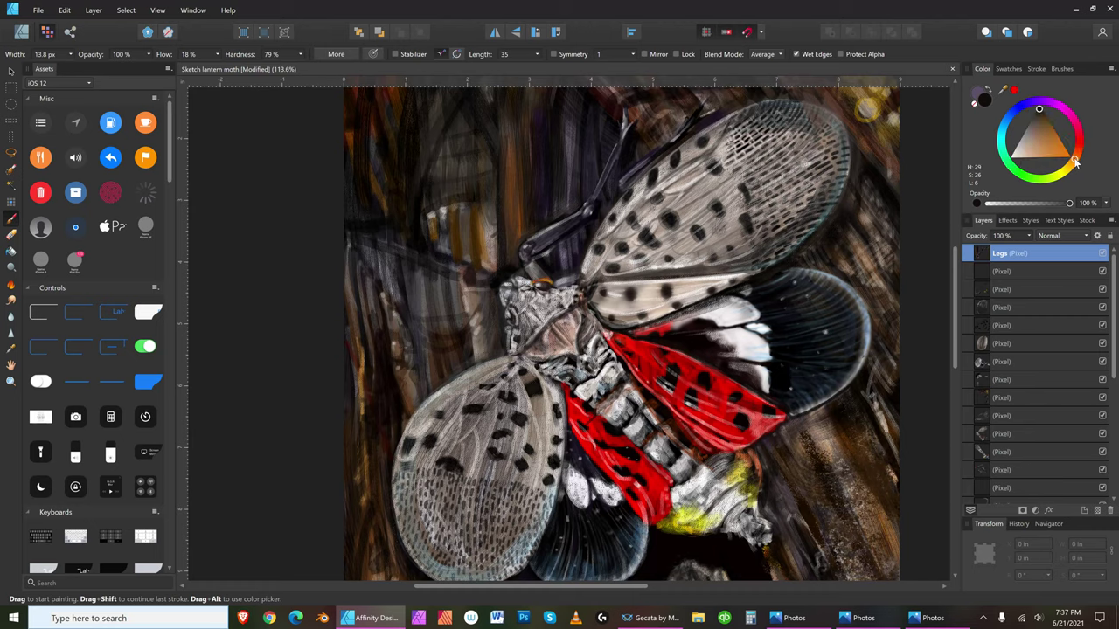
{"action": "left_click_drag", "start_coordinate": [1076, 161], "coordinate": [1077, 153]}
{"action": "left_click_drag", "start_coordinate": [1046, 117], "coordinate": [1048, 123]}
{"action": "key", "text": "bracketleft"}
{"action": "key", "text": "bracketleft"}
{"action": "left_click", "coordinate": [1039, 127]}
{"action": "left_click", "coordinate": [1037, 123]}
- Shade the head's front edge with the dark brown, varying the brush width up to about 28.6 px
{"action": "key", "text": "bracketright"}
{"action": "key", "text": "bracketright"}
{"action": "key", "text": "bracketright"}
{"action": "key", "text": "bracketleft"}
{"action": "key", "text": "bracketleft"}
{"action": "key", "text": "bracketleft"}
{"action": "key", "text": "bracketleft"}
{"action": "key", "text": "bracketright"}
{"action": "key", "text": "bracketright"}
{"action": "key", "text": "bracketright"}
{"action": "key", "text": "bracketright"}
{"action": "key", "text": "bracketright"}
{"action": "key", "text": "bracketright"}
{"action": "key", "text": "bracketright"}
{"action": "key", "text": "bracketright"}
{"action": "key", "text": "bracketright"}
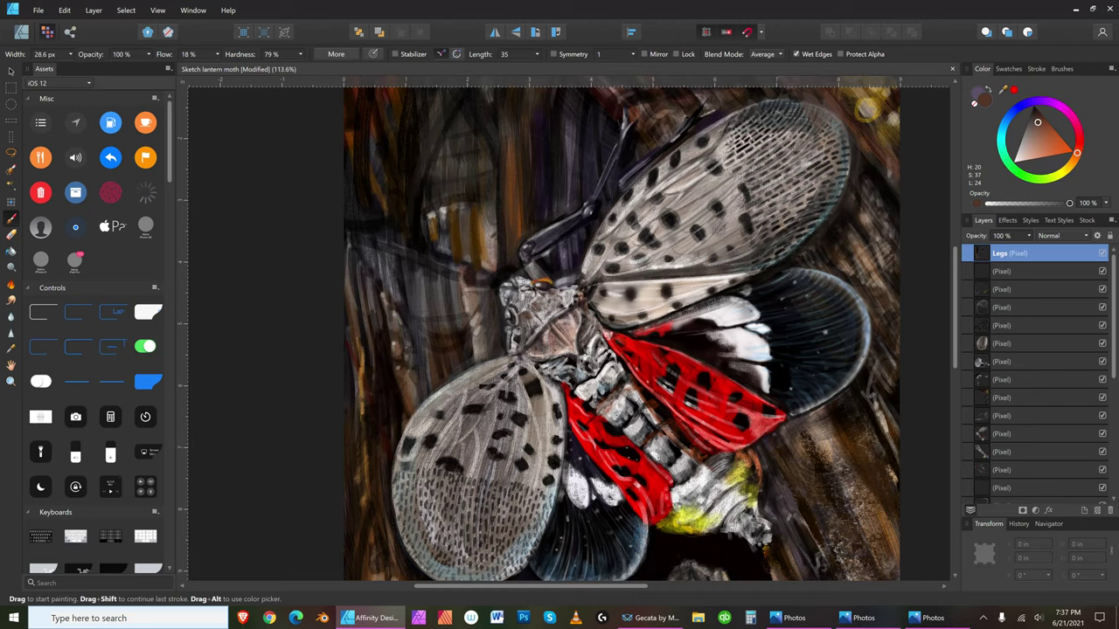
{"action": "key", "text": "bracketleft"}
{"action": "key", "text": "bracketleft"}
{"action": "key", "text": "bracketleft"}
{"action": "key", "text": "bracketleft"}
{"action": "key", "text": "bracketright"}
{"action": "key", "text": "bracketright"}
{"action": "key", "text": "bracketright"}
{"action": "key", "text": "bracketright"}
{"action": "key", "text": "bracketright"}
{"action": "key", "text": "bracketleft"}
{"action": "key", "text": "bracketleft"}
{"action": "key", "text": "bracketleft"}
- Pick an orange (H 20, S 85, L 53), dismiss the tablet battery warning, and touch up the head accents with widths from 9.4 px
{"action": "left_click_drag", "start_coordinate": [1069, 154], "coordinate": [1061, 150]}
{"action": "key", "text": "bracketleft"}
{"action": "key", "text": "bracketleft"}
{"action": "key", "text": "bracketleft"}
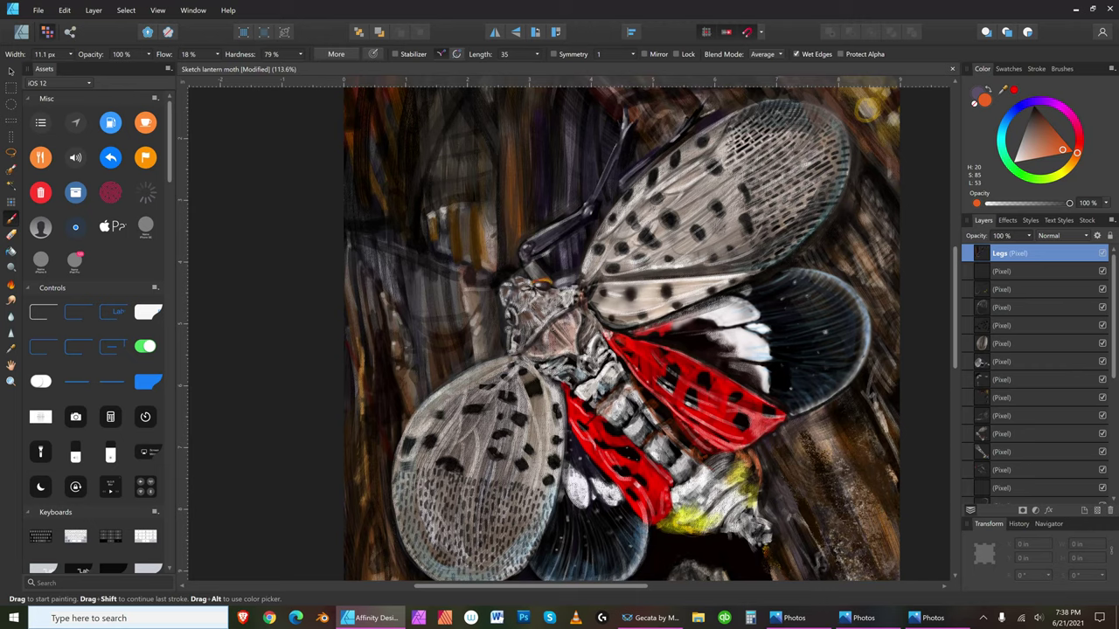
{"action": "key", "text": "bracketleft"}
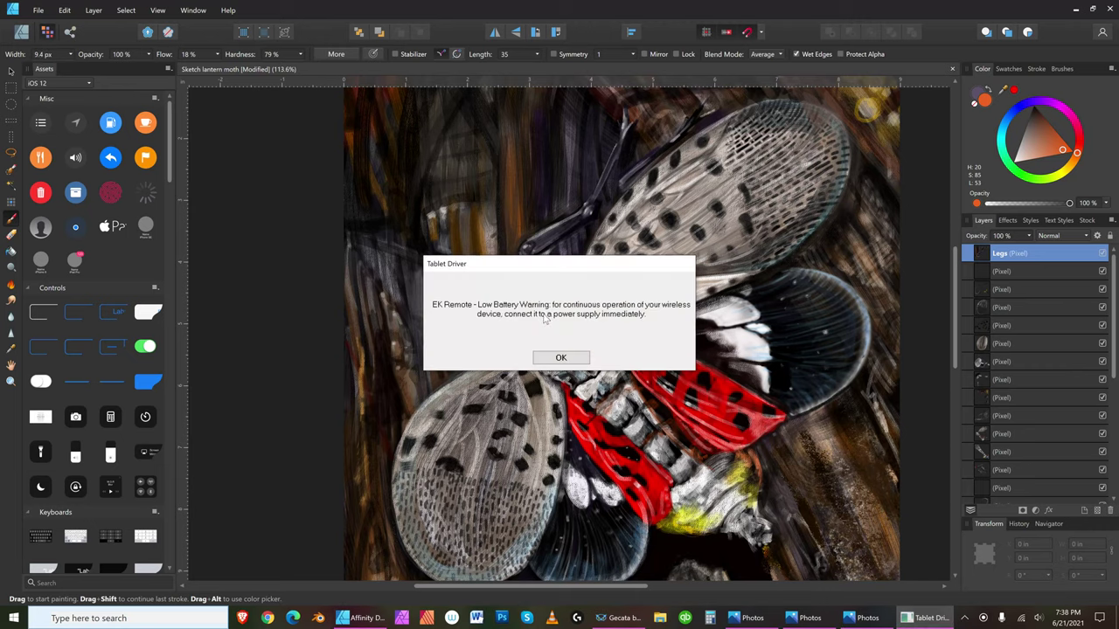
{"action": "left_click", "coordinate": [577, 352]}
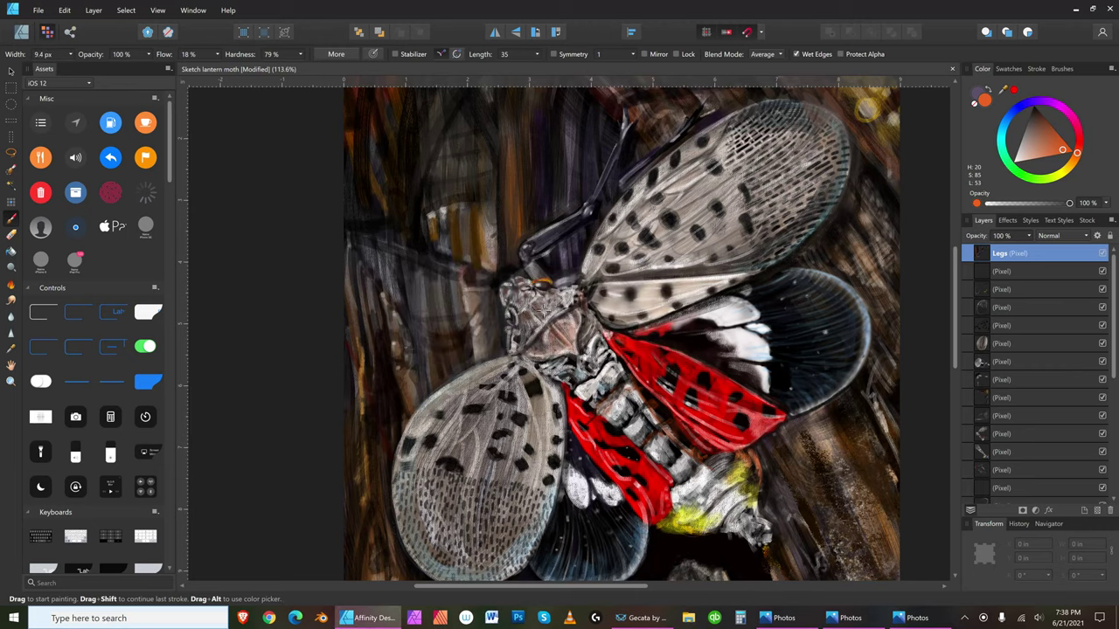
{"action": "key", "text": "bracketright"}
{"action": "key", "text": "bracketright"}
{"action": "key", "text": "bracketright"}
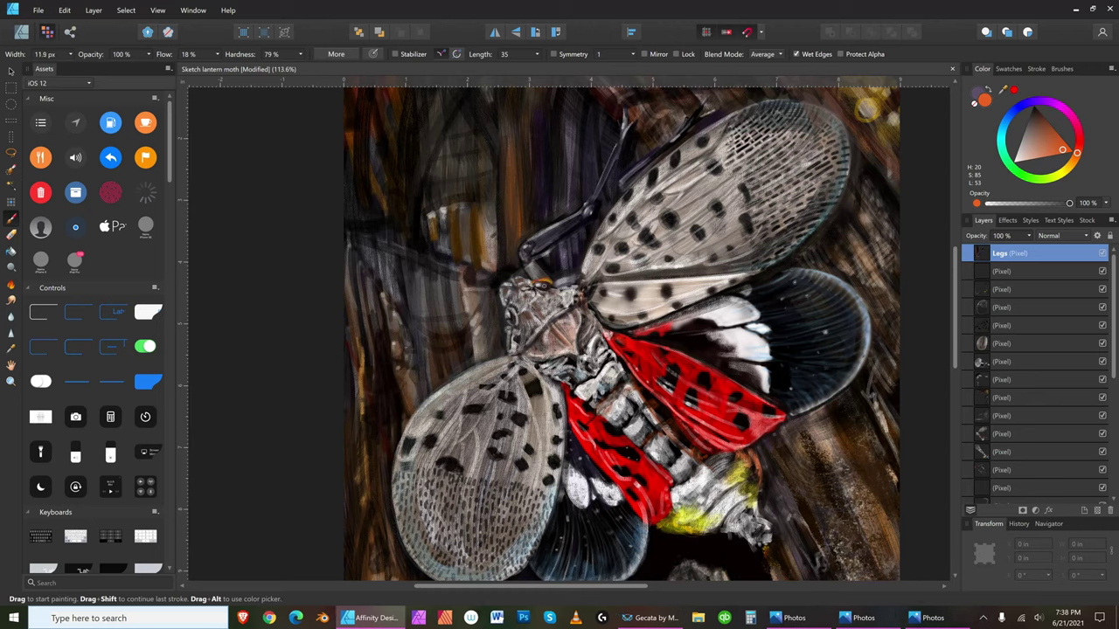
{"action": "key", "text": "bracketright"}
{"action": "key", "text": "bracketright"}
{"action": "key", "text": "bracketright"}
{"action": "key", "text": "bracketright"}
{"action": "key", "text": "bracketright"}
{"action": "key", "text": "bracketleft"}
{"action": "key", "text": "bracketleft"}
{"action": "key", "text": "bracketleft"}
- Shift the orange to H 28, narrow the brush to 4 px for the small accent on the head's left edge, and save the document
{"action": "left_click", "coordinate": [1076, 157]}
{"action": "left_click_drag", "start_coordinate": [1076, 156], "coordinate": [1074, 158]}
{"action": "key", "text": "bracketleft"}
{"action": "key", "text": "bracketleft"}
{"action": "key", "text": "bracketleft"}
{"action": "key", "text": "bracketleft"}
{"action": "key", "text": "bracketleft"}
{"action": "left_click", "coordinate": [38, 9]}
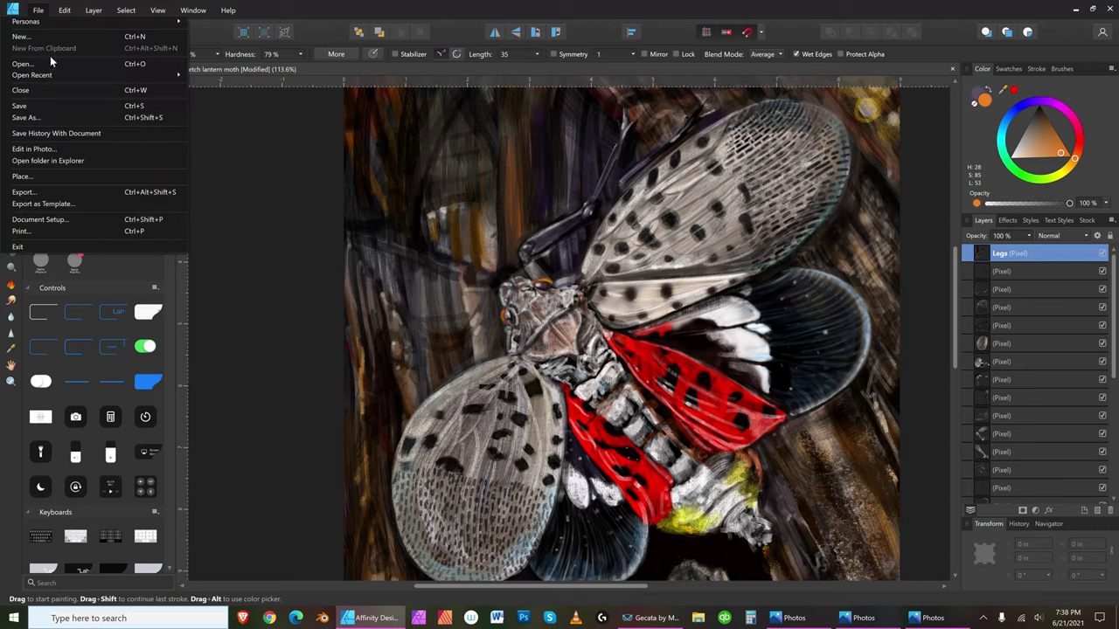
{"action": "left_click", "coordinate": [52, 105]}
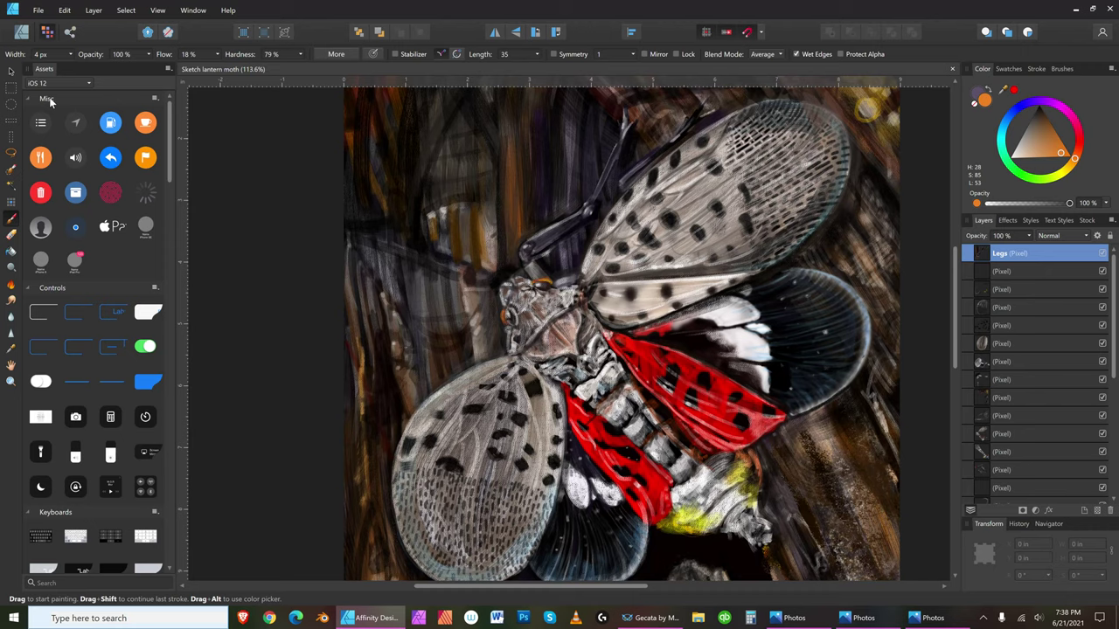
- Pick a muted light cyan (H 188, S 22, L 65) and widen the brush to 23.8 px for the leg highlights
{"action": "left_click", "coordinate": [1007, 141]}
{"action": "left_click", "coordinate": [1044, 124]}
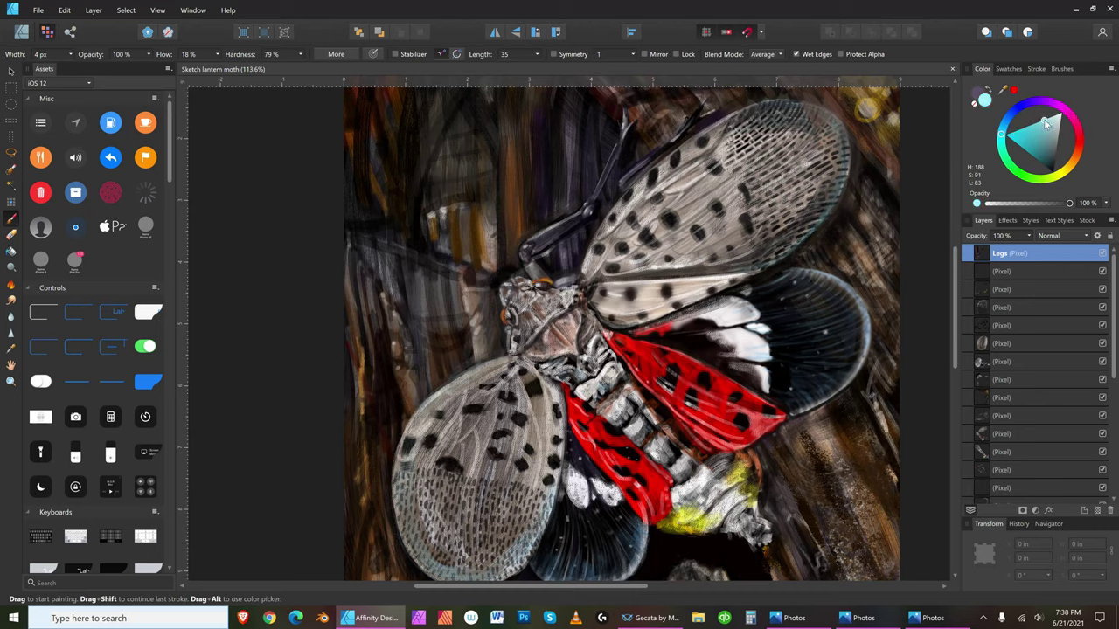
{"action": "key", "text": "bracketleft"}
{"action": "left_click", "coordinate": [1048, 129]}
{"action": "key", "text": "bracketleft"}
{"action": "key", "text": "bracketright"}
{"action": "key", "text": "bracketright"}
{"action": "key", "text": "bracketright"}
{"action": "key", "text": "bracketright"}
{"action": "key", "text": "bracketright"}
{"action": "key", "text": "bracketright"}
{"action": "key", "text": "bracketright"}
{"action": "key", "text": "bracketright"}
{"action": "key", "text": "bracketright"}
{"action": "key", "text": "bracketright"}
{"action": "key", "text": "bracketright"}
{"action": "key", "text": "bracketright"}
{"action": "key", "text": "bracketright"}
{"action": "key", "text": "bracketright"}
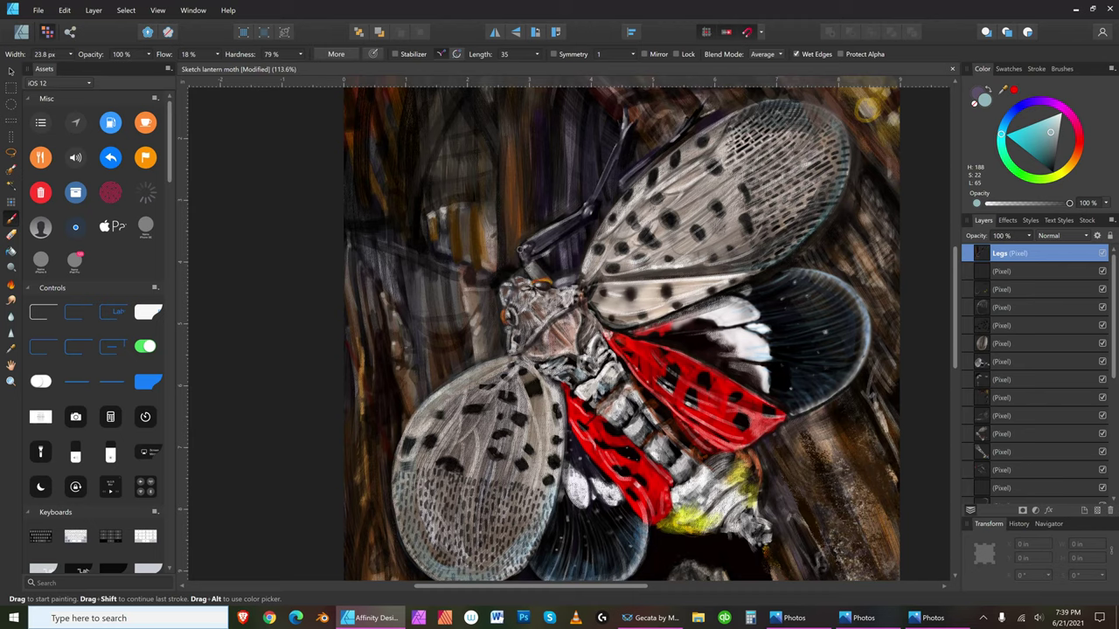
- Pick a brighter light cyan (H 188, S 52, L 72) and glaze the leg by the upper forewing with a 42.7 px brush
{"action": "left_click", "coordinate": [1046, 130]}
{"action": "key", "text": "bracketleft"}
{"action": "key", "text": "bracketleft"}
{"action": "key", "text": "bracketright"}
{"action": "key", "text": "bracketright"}
{"action": "key", "text": "bracketright"}
{"action": "key", "text": "bracketright"}
{"action": "key", "text": "bracketright"}
{"action": "key", "text": "bracketright"}
{"action": "key", "text": "bracketright"}
{"action": "key", "text": "bracketright"}
{"action": "key", "text": "bracketright"}
{"action": "key", "text": "bracketright"}
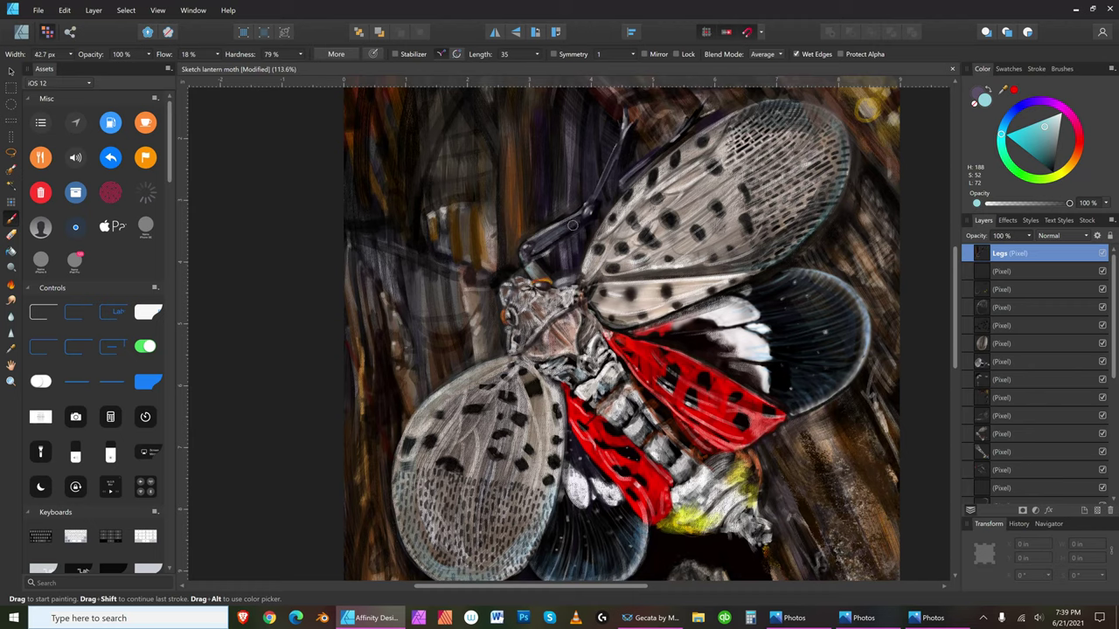
- Narrow the brush to 7.2 px and paint bluish highlights along the leg beside the upper forewing
{"action": "key", "text": "bracketleft"}
{"action": "key", "text": "bracketleft"}
{"action": "key", "text": "bracketleft"}
{"action": "key", "text": "bracketleft"}
{"action": "key", "text": "bracketleft"}
{"action": "key", "text": "bracketleft"}
{"action": "key", "text": "bracketleft"}
{"action": "key", "text": "bracketleft"}
{"action": "key", "text": "bracketleft"}
{"action": "key", "text": "bracketleft"}
{"action": "key", "text": "bracketleft"}
{"action": "key", "text": "bracketleft"}
{"action": "key", "text": "bracketleft"}
{"action": "key", "text": "bracketleft"}
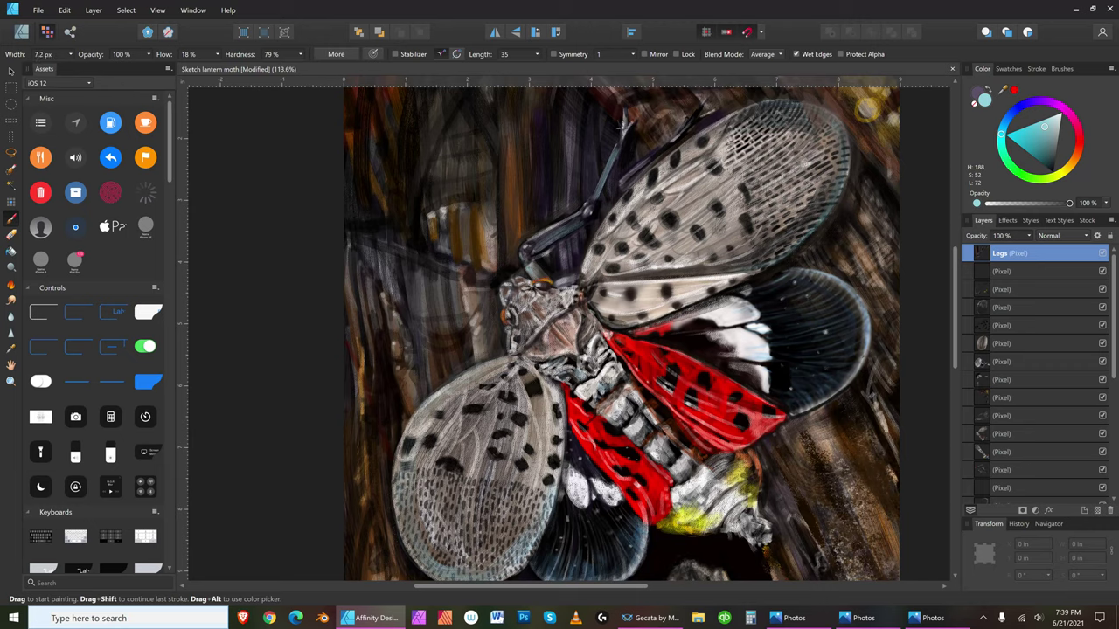
- Refine the leg's cyan highlights with a still finer brush and save the document
{"action": "key", "text": "bracketleft"}
{"action": "key", "text": "bracketleft"}
{"action": "key", "text": "bracketleft"}
{"action": "left_click", "coordinate": [38, 10]}
{"action": "left_click", "coordinate": [41, 102]}
- Pick a pale grey-cyan (H 188, S 23, L 82) and widen the brush to 42.7 px for glazing the upper leg near its base
{"action": "left_click", "coordinate": [1061, 126]}
{"action": "key", "text": "bracketright"}
{"action": "key", "text": "bracketright"}
{"action": "key", "text": "bracketright"}
{"action": "key", "text": "bracketright"}
{"action": "key", "text": "bracketright"}
{"action": "key", "text": "bracketright"}
{"action": "key", "text": "bracketright"}
{"action": "key", "text": "bracketright"}
{"action": "key", "text": "bracketright"}
{"action": "mouse_move", "coordinate": [578, 229]}
{"action": "left_mouse_down"}
{"action": "mouse_move", "coordinate": [549, 257]}
{"action": "mouse_move", "coordinate": [556, 273]}
{"action": "left_mouse_up"}
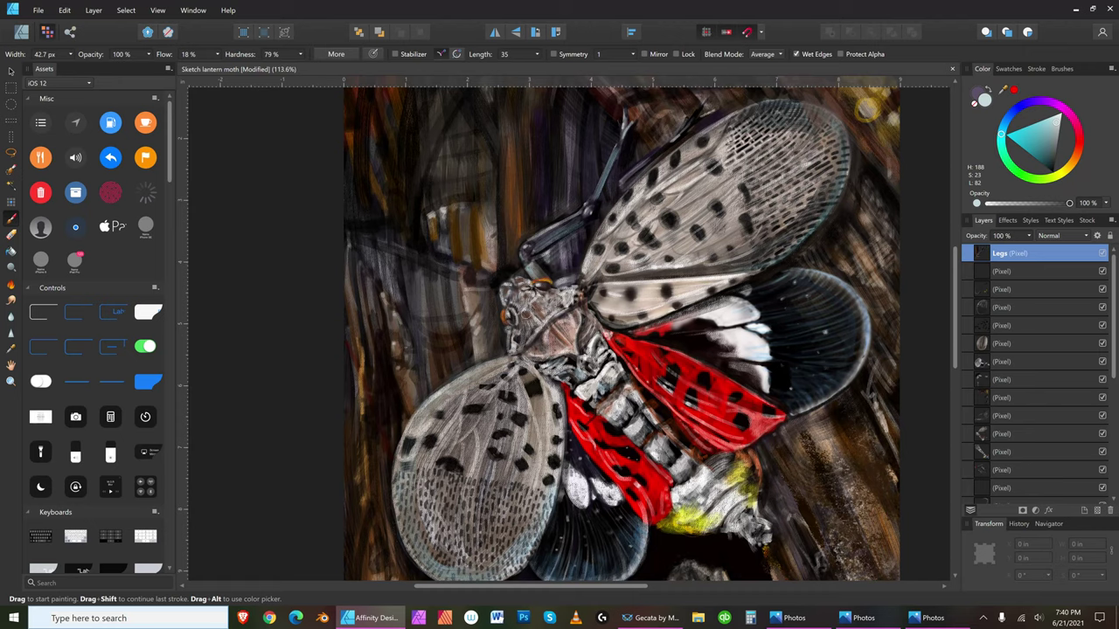
- Pick a slightly different light cyan and touch up the upper leg near its base with varying brush widths
{"action": "key", "text": "["}
{"action": "key", "text": "["}
{"action": "key", "text": "bracketright"}
{"action": "left_click", "coordinate": [1059, 124]}
{"action": "key", "text": "bracketleft"}
{"action": "key", "text": "bracketleft"}
{"action": "key", "text": "bracketleft"}
{"action": "key", "text": "bracketleft"}
{"action": "key", "text": "bracketright"}
{"action": "key", "text": "bracketright"}
- Pick a near-black cyan (H 188, S 12, L 2) and shade around the upper leg with a narrow brush of about 12 px
{"action": "left_click", "coordinate": [1052, 173]}
{"action": "key", "text": "bracketleft"}
{"action": "key", "text": "bracketleft"}
{"action": "key", "text": "bracketleft"}
{"action": "key", "text": "bracketleft"}
{"action": "key", "text": "bracketleft"}
{"action": "key", "text": "bracketright"}
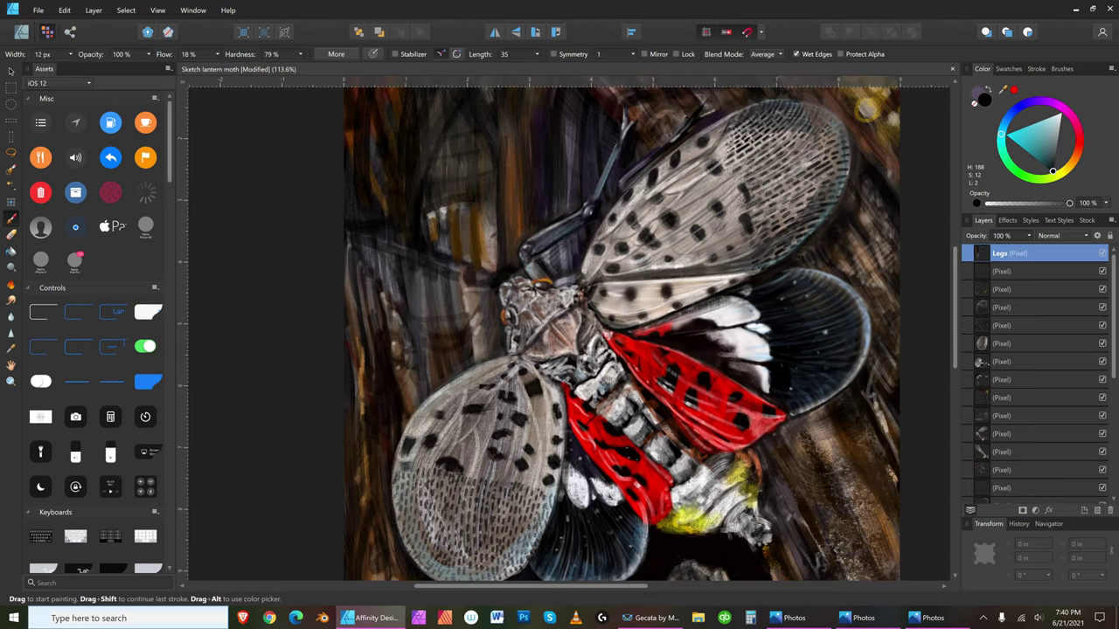
{"action": "key", "text": "bracketleft"}
{"action": "key", "text": "bracketleft"}
{"action": "key", "text": "bracketleft"}
{"action": "key", "text": "bracketleft"}
{"action": "key", "text": "bracketright"}
{"action": "key", "text": "bracketright"}
- Pick a dark violet (H 264, S 70, L 12) and glaze between the upper leg and forewing with a 47.6 px brush
{"action": "left_click", "coordinate": [1038, 103]}
{"action": "left_click", "coordinate": [1019, 152]}
{"action": "key", "text": "bracketleft"}
{"action": "key", "text": "bracketright"}
{"action": "key", "text": "bracketright"}
{"action": "key", "text": "bracketright"}
{"action": "key", "text": "bracketright"}
{"action": "key", "text": "bracketright"}
{"action": "key", "text": "bracketright"}
{"action": "key", "text": "bracketright"}
{"action": "key", "text": "bracketright"}
{"action": "key", "text": "bracketright"}
{"action": "key", "text": "bracketright"}
{"action": "key", "text": "bracketright"}
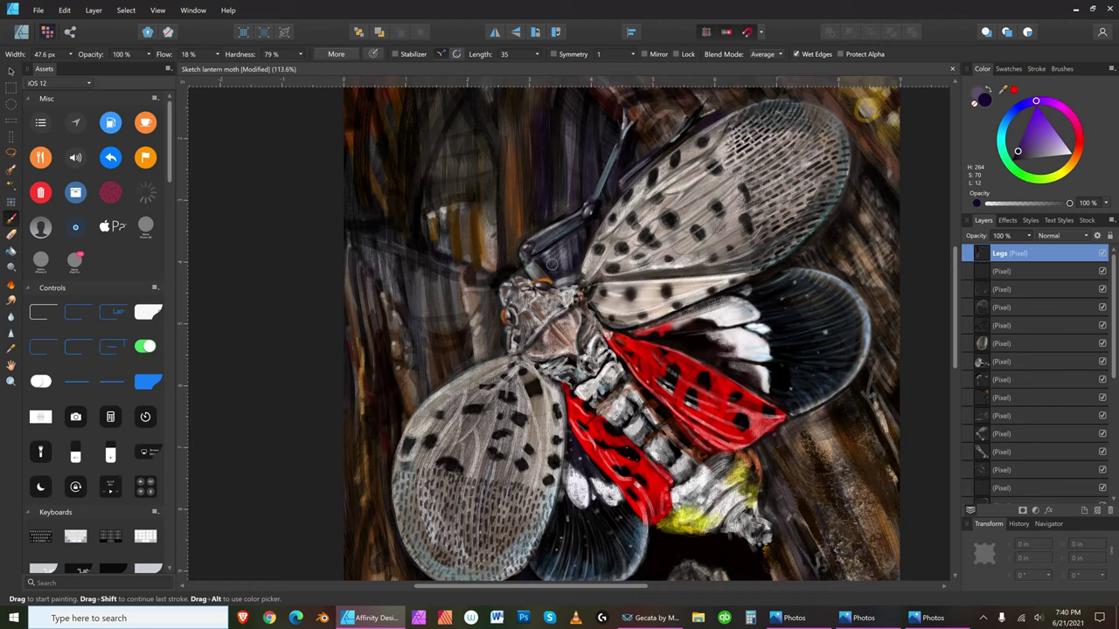
- Narrow the brush and refine the dark violet shading around the upper leg
{"action": "key", "text": "bracketleft"}
{"action": "key", "text": "bracketleft"}
{"action": "key", "text": "bracketright"}
{"action": "key", "text": "bracketleft"}
{"action": "key", "text": "bracketleft"}
{"action": "key", "text": "bracketleft"}
{"action": "key", "text": "bracketleft"}
{"action": "key", "text": "bracketleft"}
{"action": "key", "text": "bracketleft"}
{"action": "key", "text": "bracketleft"}
{"action": "key", "text": "bracketleft"}
{"action": "key", "text": "bracketleft"}
{"action": "key", "text": "bracketleft"}
{"action": "key", "text": "bracketleft"}
- Pick a dark brown (H 24, S 70, L 12) and widen the brush to glaze the bark around the upper leg
{"action": "left_click", "coordinate": [1076, 160]}
{"action": "key", "text": "bracketright"}
{"action": "key", "text": "bracketright"}
{"action": "key", "text": "bracketright"}
{"action": "key", "text": "bracketright"}
{"action": "key", "text": "bracketright"}
{"action": "key", "text": "bracketright"}
{"action": "key", "text": "bracketright"}
{"action": "key", "text": "bracketright"}
{"action": "key", "text": "bracketright"}
{"action": "key", "text": "bracketright"}
{"action": "key", "text": "bracketright"}
{"action": "key", "text": "bracketright"}
{"action": "key", "text": "bracketright"}
- Narrow the brush for finer dark brown shading on the bark beside the upper leg
{"action": "key", "text": "bracketleft"}
{"action": "key", "text": "bracketleft"}
{"action": "key", "text": "bracketleft"}
{"action": "key", "text": "bracketleft"}
{"action": "key", "text": "bracketleft"}
{"action": "key", "text": "bracketleft"}
{"action": "key", "text": "bracketleft"}
{"action": "key", "text": "bracketleft"}
{"action": "key", "text": "bracketleft"}
{"action": "key", "text": "bracketleft"}
{"action": "key", "text": "bracketleft"}
{"action": "key", "text": "bracketleft"}
{"action": "key", "text": "bracketleft"}
{"action": "key", "text": "bracketleft"}
- Widen the brush to 62.8 px and glaze dark brown over the bark above the upper leg
{"action": "key", "text": "bracketright"}
{"action": "key", "text": "bracketright"}
{"action": "key", "text": "bracketright"}
{"action": "key", "text": "bracketright"}
{"action": "key", "text": "bracketright"}
{"action": "key", "text": "bracketright"}
{"action": "key", "text": "bracketright"}
{"action": "key", "text": "bracketright"}
{"action": "key", "text": "bracketright"}
{"action": "key", "text": "bracketright"}
{"action": "key", "text": "bracketright"}
{"action": "key", "text": "bracketright"}
{"action": "key", "text": "bracketright"}
{"action": "key", "text": "bracketright"}
{"action": "key", "text": "bracketleft"}
{"action": "key", "text": "bracketleft"}
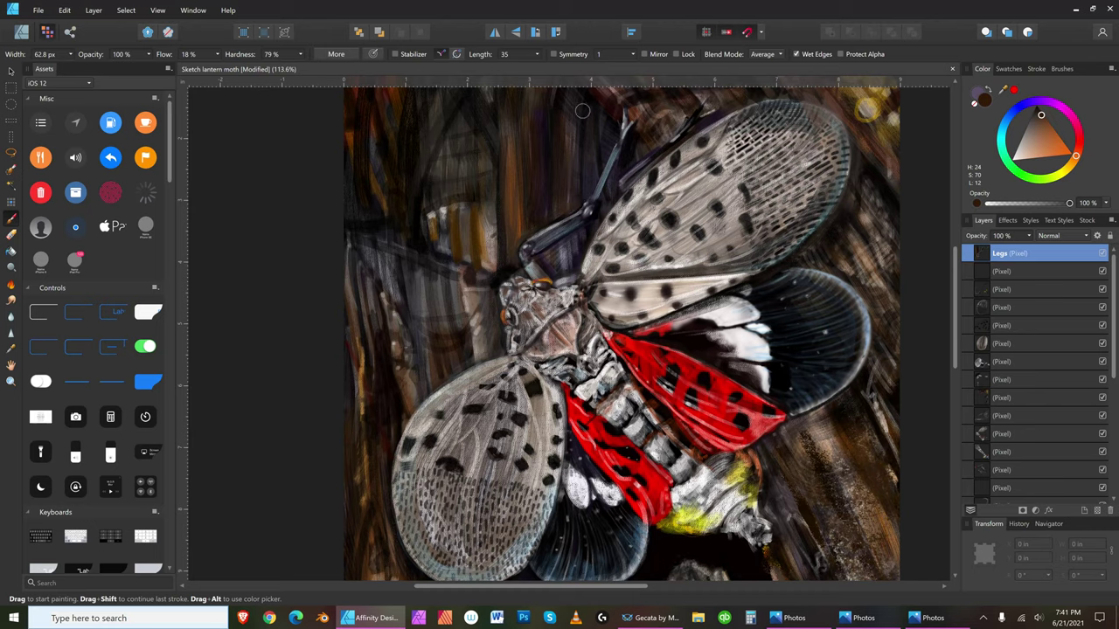
- Finish the dark brown shading by the upper leg with a smaller brush and save the document
{"action": "key", "text": "bracketright"}
{"action": "key", "text": "bracketleft"}
{"action": "key", "text": "bracketright"}
{"action": "key", "text": "bracketleft"}
{"action": "key", "text": "bracketleft"}
{"action": "key", "text": "bracketleft"}
{"action": "key", "text": "bracketleft"}
{"action": "key", "text": "bracketleft"}
{"action": "left_click", "coordinate": [38, 10]}
{"action": "left_click", "coordinate": [47, 105]}
- Pick a muted violet-grey (H 262, S 4, L 37) and narrow the brush to 2.8 px
{"action": "key", "text": "bracketleft"}
{"action": "key", "text": "bracketleft"}
{"action": "key", "text": "bracketleft"}
{"action": "key", "text": "bracketleft"}
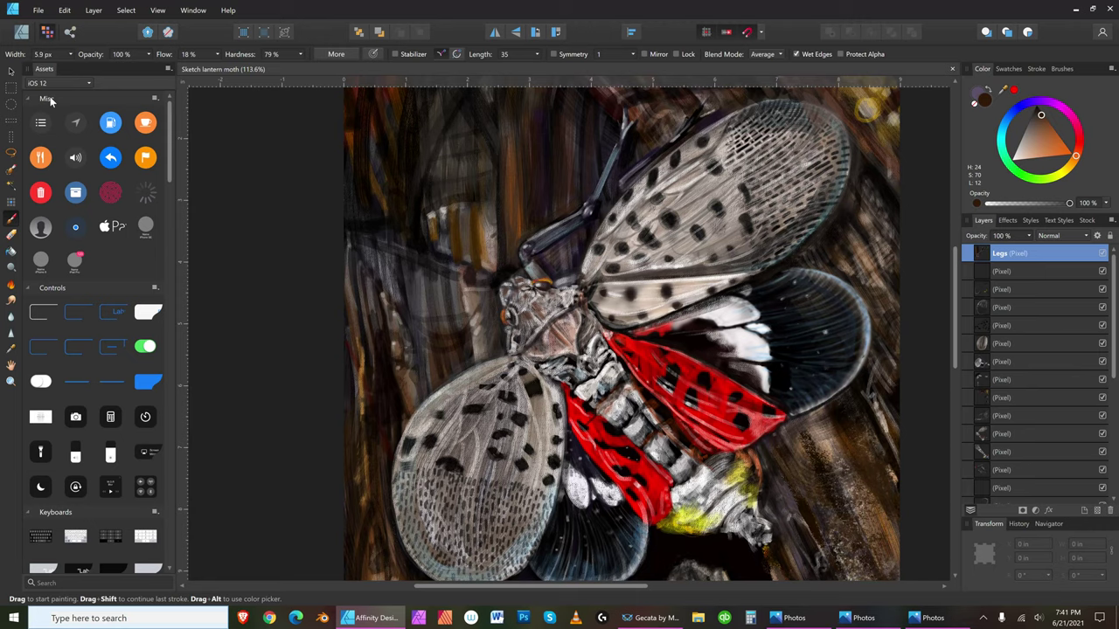
{"action": "left_click", "coordinate": [1031, 127]}
{"action": "left_click", "coordinate": [1033, 103]}
{"action": "left_click", "coordinate": [1030, 153]}
{"action": "key", "text": "bracketleft"}
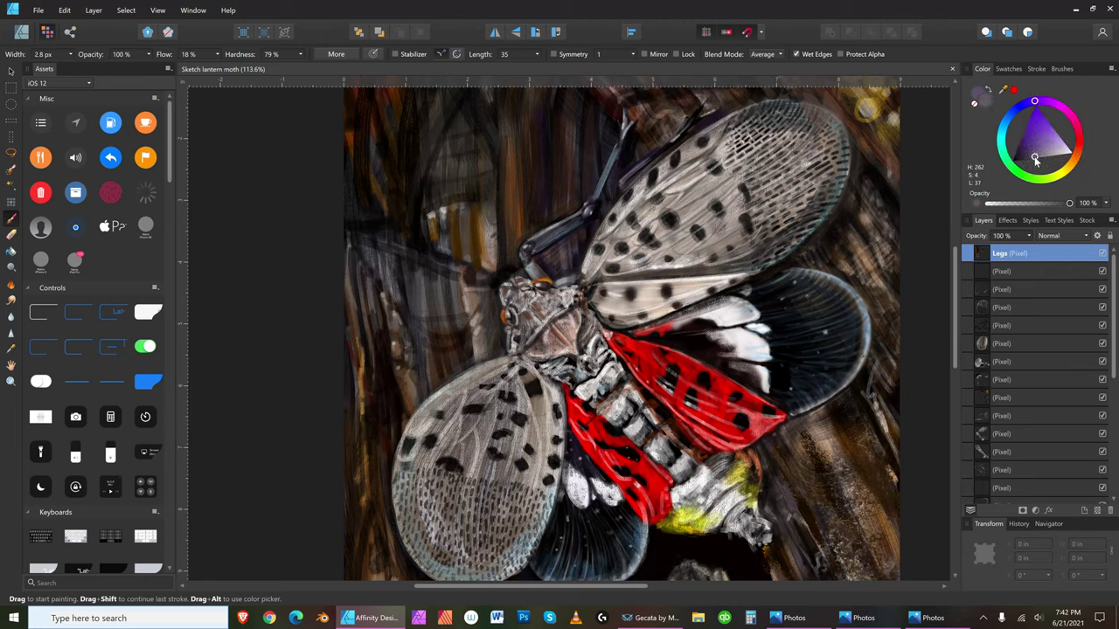
- Sketch the base of the front leg beside the head's eye in violet-grey, with a brush of about 14.2 px
{"action": "key", "text": "bracketleft"}
{"action": "key", "text": "bracketleft"}
{"action": "key", "text": "bracketright"}
{"action": "key", "text": "bracketright"}
{"action": "key", "text": "bracketright"}
{"action": "key", "text": "bracketright"}
{"action": "key", "text": "bracketright"}
{"action": "key", "text": "bracketright"}
{"action": "left_click", "coordinate": [496, 320]}
{"action": "key", "text": "bracketleft"}
{"action": "key", "text": "bracketleft"}
{"action": "key", "text": "bracketright"}
{"action": "key", "text": "bracketright"}
{"action": "key", "text": "bracketright"}
{"action": "key", "text": "bracketright"}
{"action": "key", "text": "bracketleft"}
{"action": "key", "text": "bracketleft"}
{"action": "key", "text": "bracketleft"}
{"action": "key", "text": "bracketleft"}
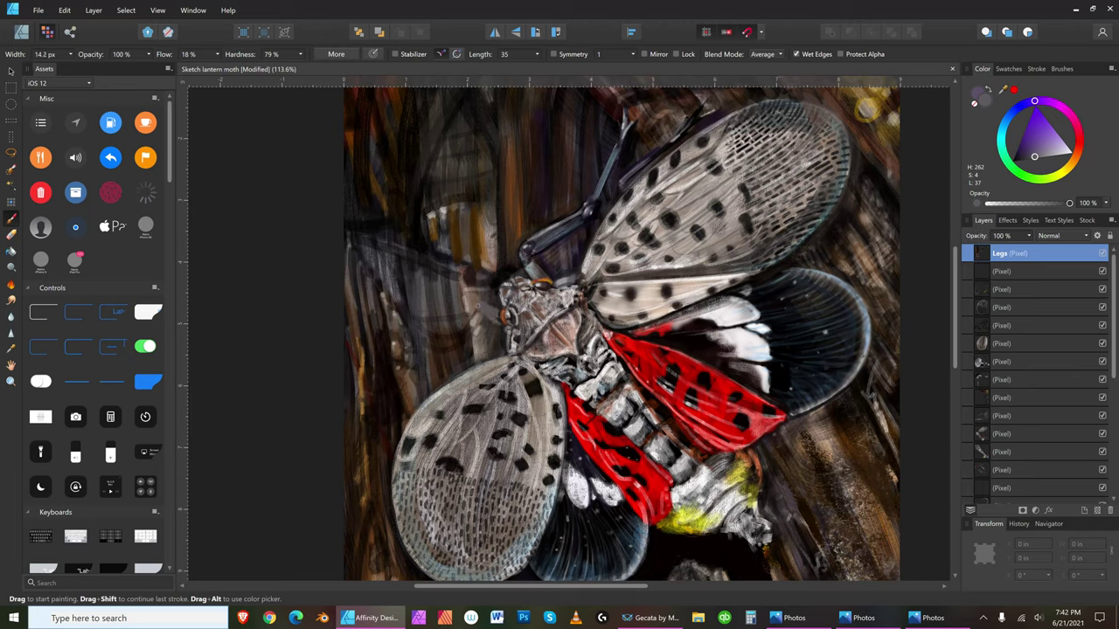
- Pick a light lavender-grey (H 262, S 7, L 73) and brighten the front leg's base with a 27.3 px brush
{"action": "key", "text": "bracketright"}
{"action": "key", "text": "bracketright"}
{"action": "key", "text": "bracketright"}
{"action": "key", "text": "bracketright"}
{"action": "key", "text": "bracketright"}
{"action": "left_click_drag", "start_coordinate": [1034, 156], "coordinate": [1043, 151]}
{"action": "left_click", "coordinate": [1059, 151]}
{"action": "key", "text": "bracketright"}
{"action": "key", "text": "bracketright"}
{"action": "key", "text": "bracketright"}
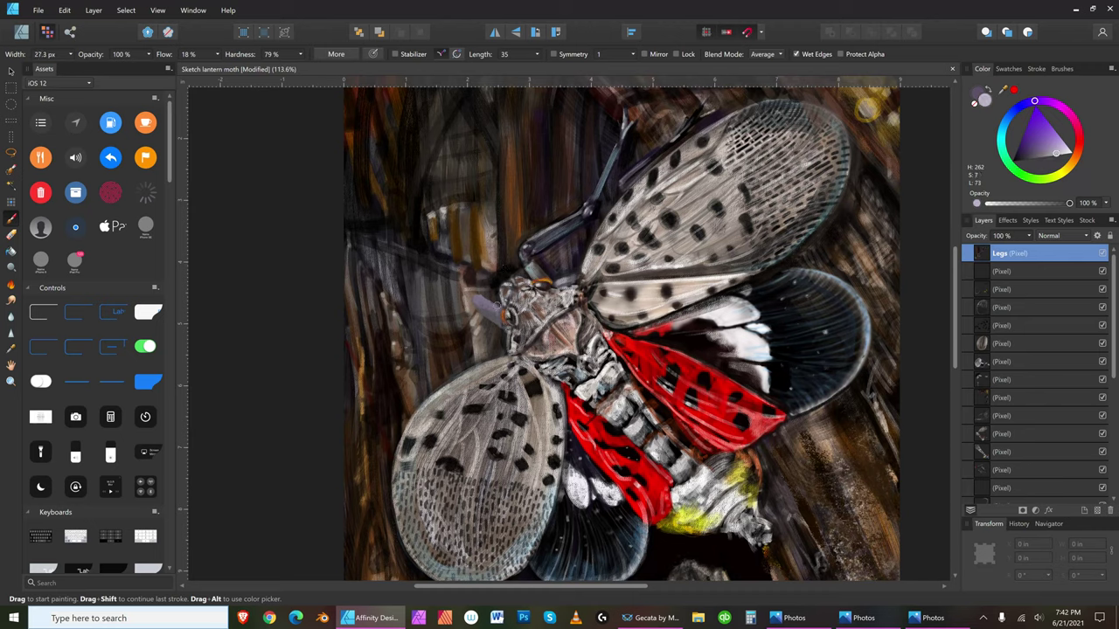
- Pick a dark violet (H 262, S 21, L 11), shade the front leg's base, and widen the brush to 41.7 px
{"action": "key", "text": "bracketleft"}
{"action": "key", "text": "bracketleft"}
{"action": "left_click", "coordinate": [1034, 158]}
{"action": "left_click", "coordinate": [1018, 158]}
{"action": "left_click_drag", "start_coordinate": [495, 323], "coordinate": [478, 301]}
{"action": "key", "text": "bracketright"}
{"action": "key", "text": "bracketright"}
{"action": "key", "text": "bracketright"}
{"action": "key", "text": "bracketright"}
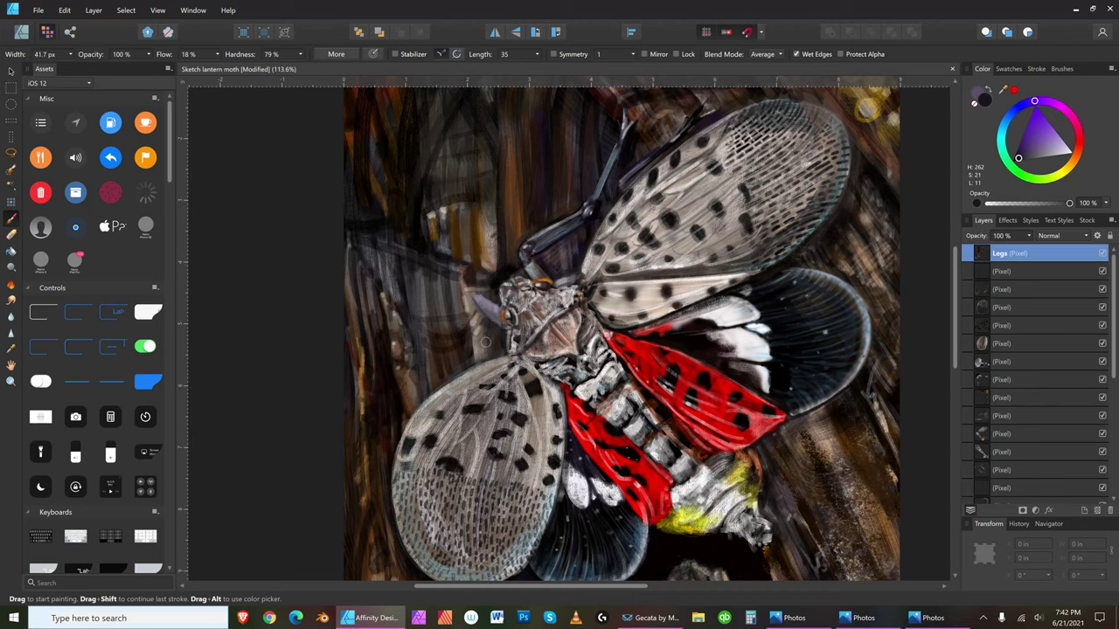
- Pick black (H 262, S 0, L 0) and darken the joint at the end of the front leg's base with a 34.6 px brush
{"action": "key", "text": "bracketright"}
{"action": "key", "text": "bracketleft"}
{"action": "key", "text": "bracketleft"}
{"action": "left_click", "coordinate": [1012, 161]}
{"action": "left_click_drag", "start_coordinate": [480, 294], "coordinate": [476, 297]}
{"action": "key", "text": "bracketleft"}
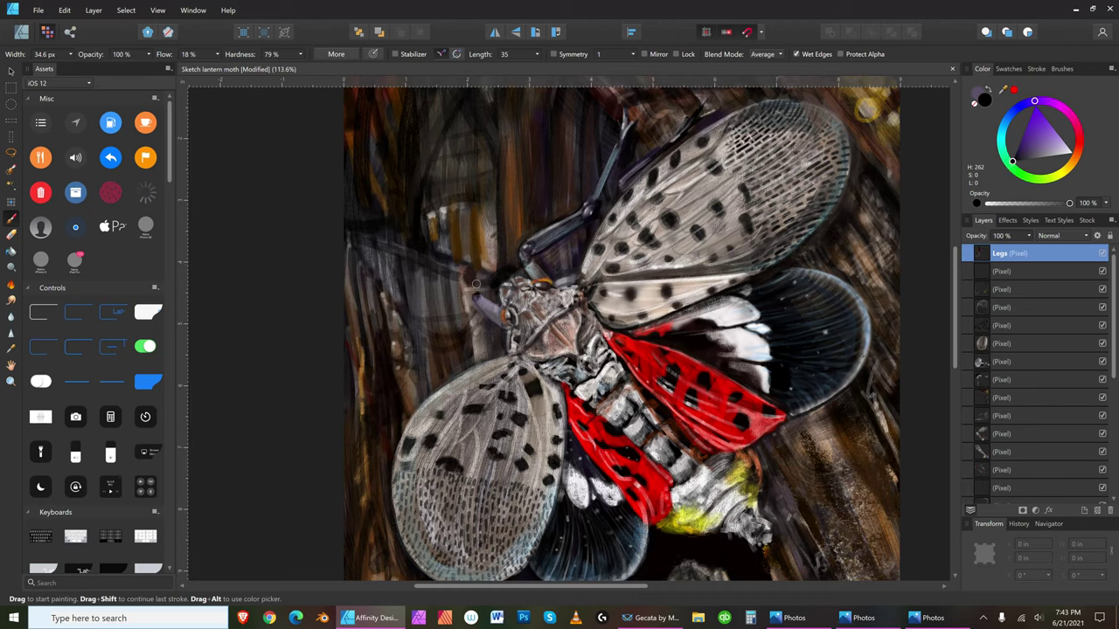
- Paint the front leg's next segment in black from the joint up across the yellowish bark patch with a 29.4 px brush
{"action": "left_click_drag", "start_coordinate": [469, 274], "coordinate": [473, 291]}
{"action": "mouse_move", "coordinate": [463, 273]}
{"action": "left_mouse_down"}
{"action": "mouse_move", "coordinate": [450, 252]}
{"action": "mouse_move", "coordinate": [469, 287]}
{"action": "left_mouse_up"}
{"action": "left_click_drag", "start_coordinate": [445, 250], "coordinate": [425, 213]}
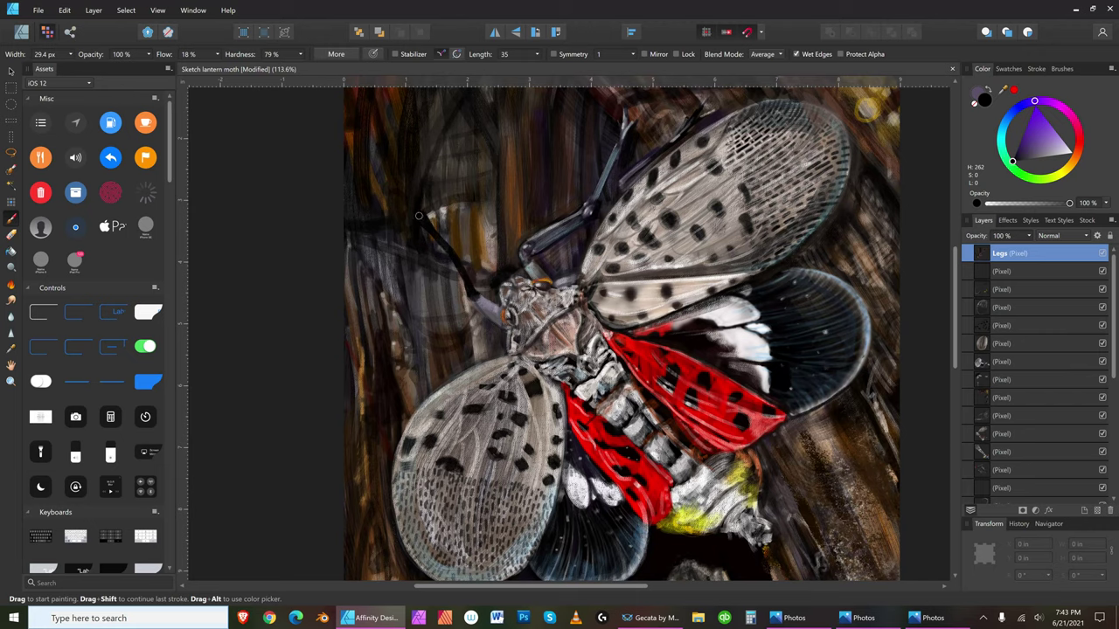
- Highlight the front leg's black segment in grey (H 262, S 4, L 49) with a 25 px brush, and brighten its joint with a tone sampled nearby
{"action": "left_click", "coordinate": [1042, 153]}
{"action": "key", "text": "bracketleft"}
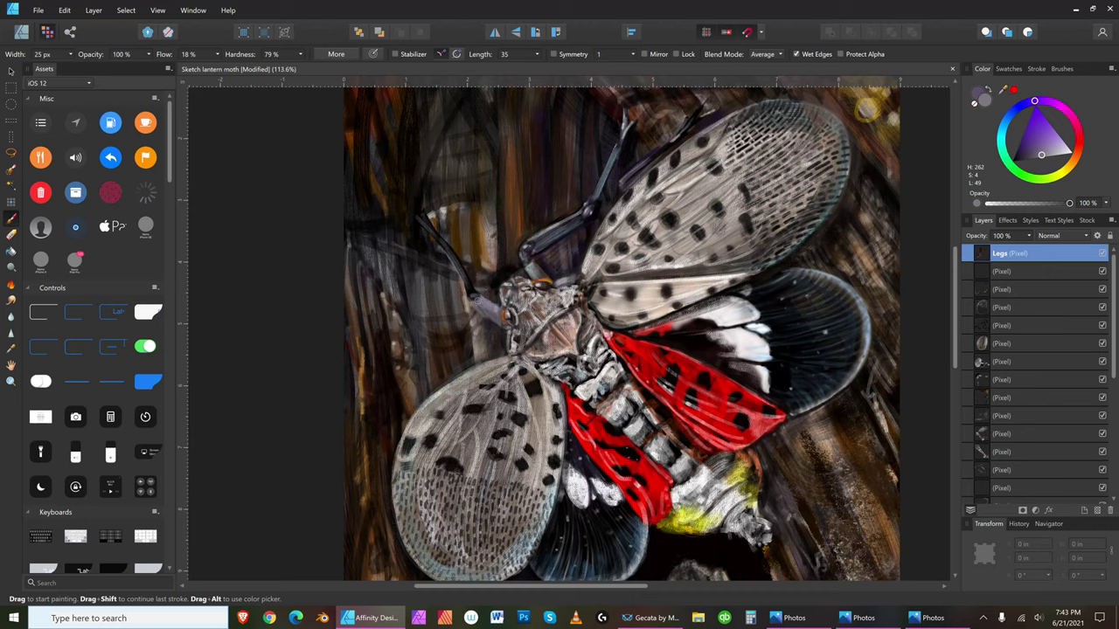
{"action": "key", "text": "bracketleft"}
{"action": "left_click", "coordinate": [496, 295], "text": "alt"}
{"action": "left_click_drag", "start_coordinate": [478, 304], "coordinate": [490, 293]}
{"action": "left_click_drag", "start_coordinate": [486, 294], "coordinate": [469, 305]}
{"action": "key", "text": "bracketleft"}
- Pick a dark violet (H 262, S 27, L 14) and shade the bark beneath the front leg's base and joint with a widened brush
{"action": "left_click", "coordinate": [1020, 155]}
{"action": "key", "text": "bracketleft"}
{"action": "key", "text": "bracketright"}
{"action": "left_click_drag", "start_coordinate": [486, 320], "coordinate": [460, 291]}
{"action": "key", "text": "bracketright"}
{"action": "key", "text": "bracketright"}
{"action": "key", "text": "bracketright"}
{"action": "key", "text": "bracketright"}
{"action": "key", "text": "bracketright"}
{"action": "key", "text": "bracketright"}
{"action": "key", "text": "bracketright"}
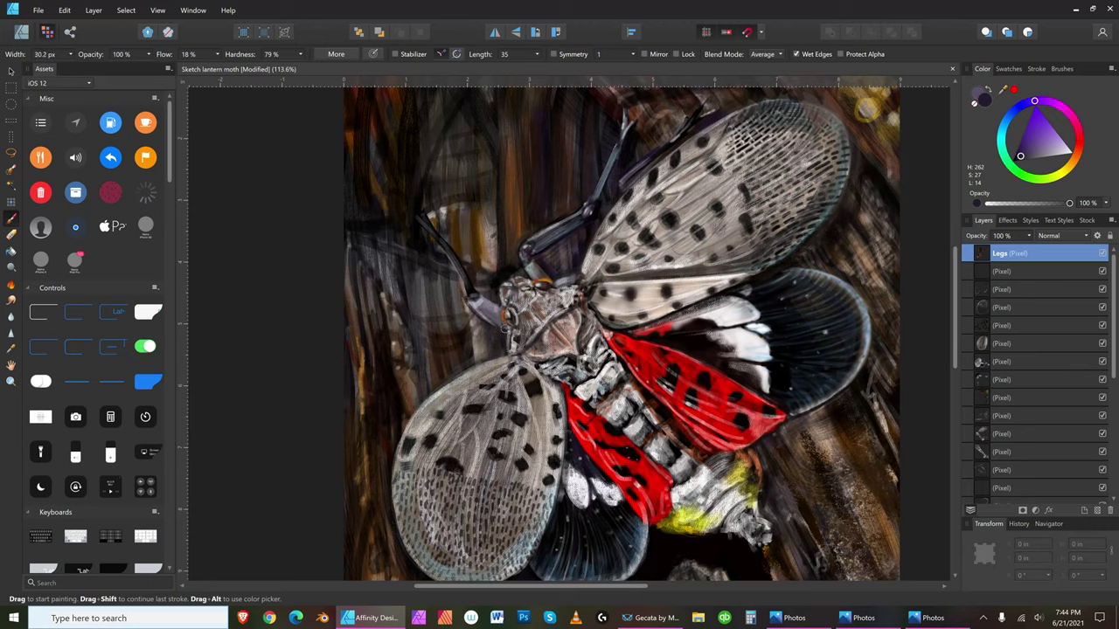
{"action": "key", "text": "bracketleft"}
{"action": "left_click_drag", "start_coordinate": [491, 343], "coordinate": [452, 280]}
- Pick black (H 262, S 100, L 0) and deepen the shadow beneath the front leg's base, widening the brush to 47.2 px
{"action": "left_click_drag", "start_coordinate": [1016, 161], "coordinate": [1003, 188]}
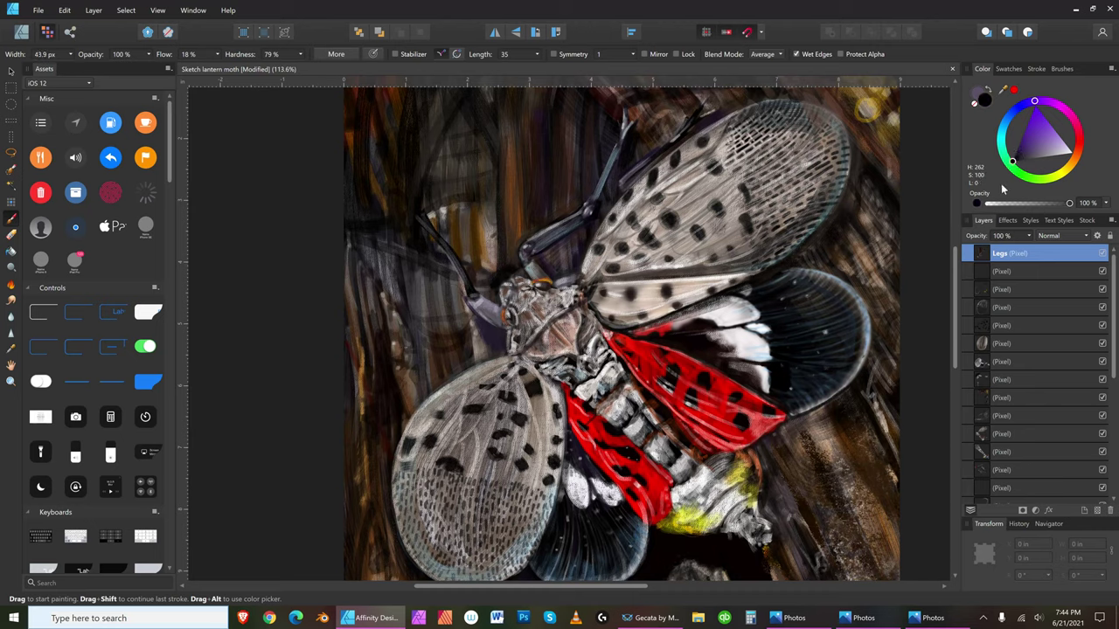
{"action": "key", "text": "bracketright"}
{"action": "mouse_move", "coordinate": [490, 336]}
{"action": "left_mouse_down"}
{"action": "mouse_move", "coordinate": [463, 308]}
{"action": "mouse_move", "coordinate": [500, 351]}
{"action": "mouse_move", "coordinate": [488, 335]}
{"action": "mouse_move", "coordinate": [494, 342]}
{"action": "left_mouse_up"}
{"action": "key", "text": "bracketright"}
{"action": "key", "text": "bracketleft"}
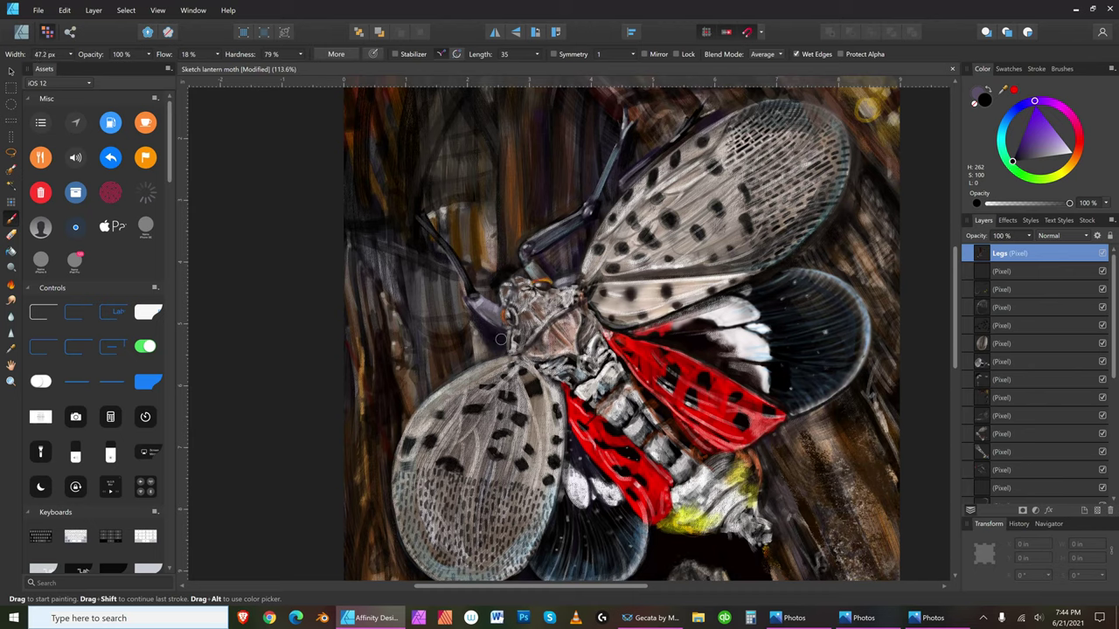
- Pick a dark red (H 13, S 100, L 13) and tint the bark under the front leg's base with the 47.2 px brush
{"action": "left_click", "coordinate": [1076, 151]}
{"action": "left_click_drag", "start_coordinate": [1076, 151], "coordinate": [1076, 148]}
{"action": "left_click", "coordinate": [1041, 117]}
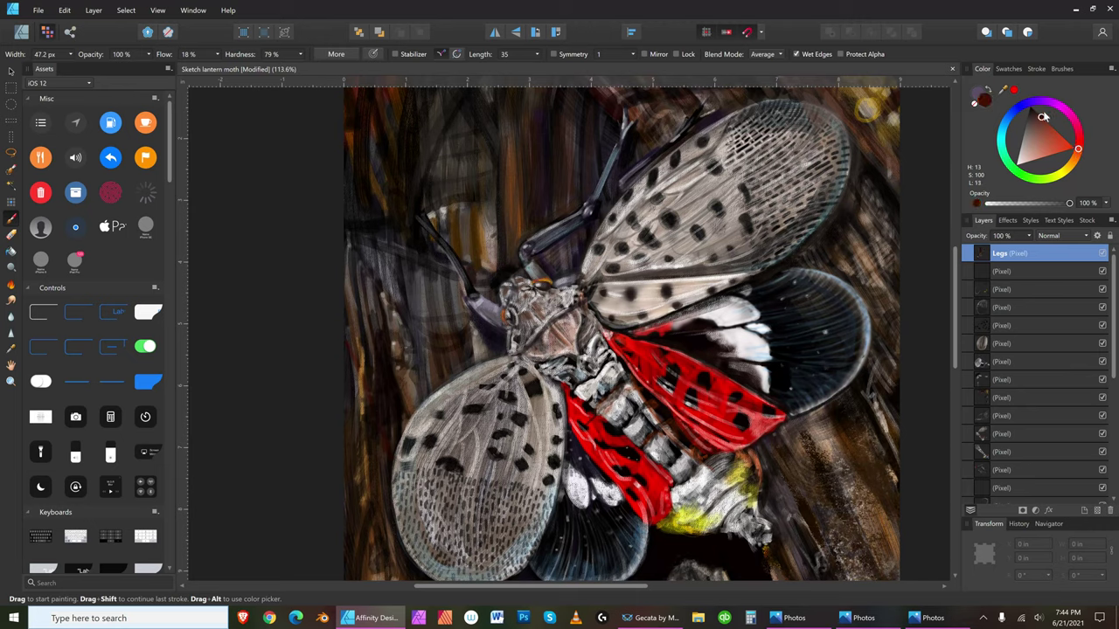
{"action": "mouse_move", "coordinate": [487, 327]}
{"action": "left_mouse_down"}
{"action": "mouse_move", "coordinate": [481, 357]}
{"action": "mouse_move", "coordinate": [473, 302]}
{"action": "left_mouse_up"}
- Pick a dark brown (H 13, S 46, L 7) and shade the bark beside the front leg's joint with a 32.6 px brush
{"action": "key", "text": "bracketleft"}
{"action": "left_click", "coordinate": [1033, 113]}
{"action": "key", "text": "bracketleft"}
{"action": "left_click_drag", "start_coordinate": [473, 314], "coordinate": [470, 316]}
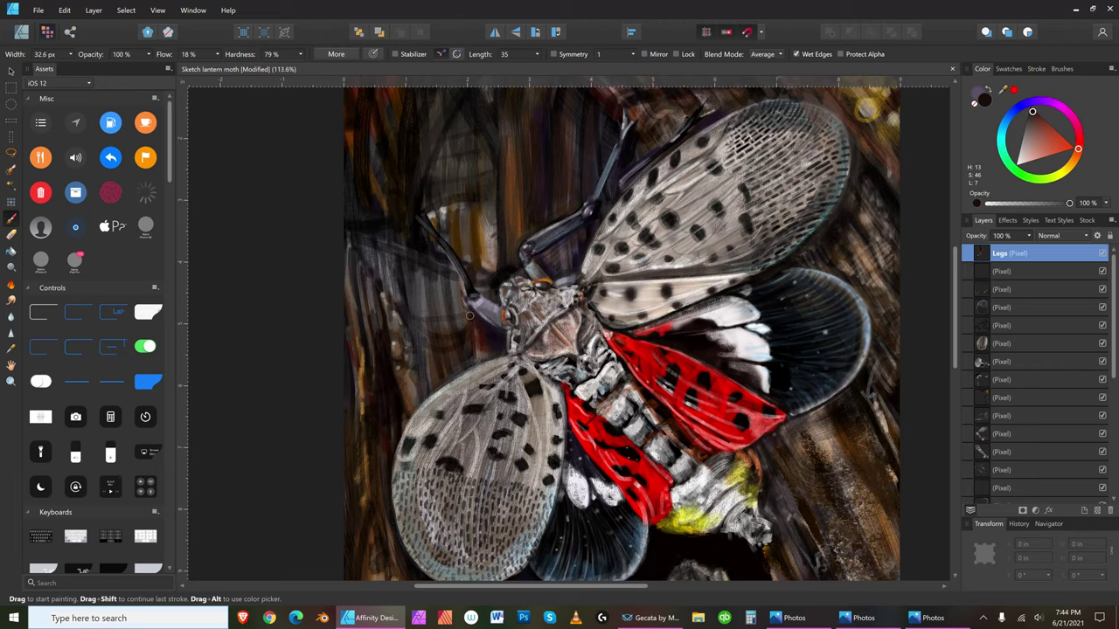
- Pick a deep red-brown (H 17, S 100, L 9) and tint the bark between the upper leg and the spotted wing with a 32.2 px brush
{"action": "key", "text": "bracketleft"}
{"action": "key", "text": "bracketleft"}
{"action": "key", "text": "bracketleft"}
{"action": "key", "text": "bracketleft"}
{"action": "key", "text": "bracketleft"}
{"action": "key", "text": "bracketleft"}
{"action": "key", "text": "bracketleft"}
{"action": "key", "text": "bracketleft"}
{"action": "key", "text": "bracketleft"}
{"action": "left_click", "coordinate": [1029, 113]}
{"action": "left_click", "coordinate": [1036, 101]}
{"action": "left_click", "coordinate": [1081, 156]}
{"action": "left_click", "coordinate": [1040, 113]}
{"action": "key", "text": "bracketright"}
{"action": "key", "text": "bracketright"}
{"action": "key", "text": "bracketright"}
{"action": "key", "text": "bracketright"}
{"action": "key", "text": "bracketright"}
{"action": "key", "text": "bracketright"}
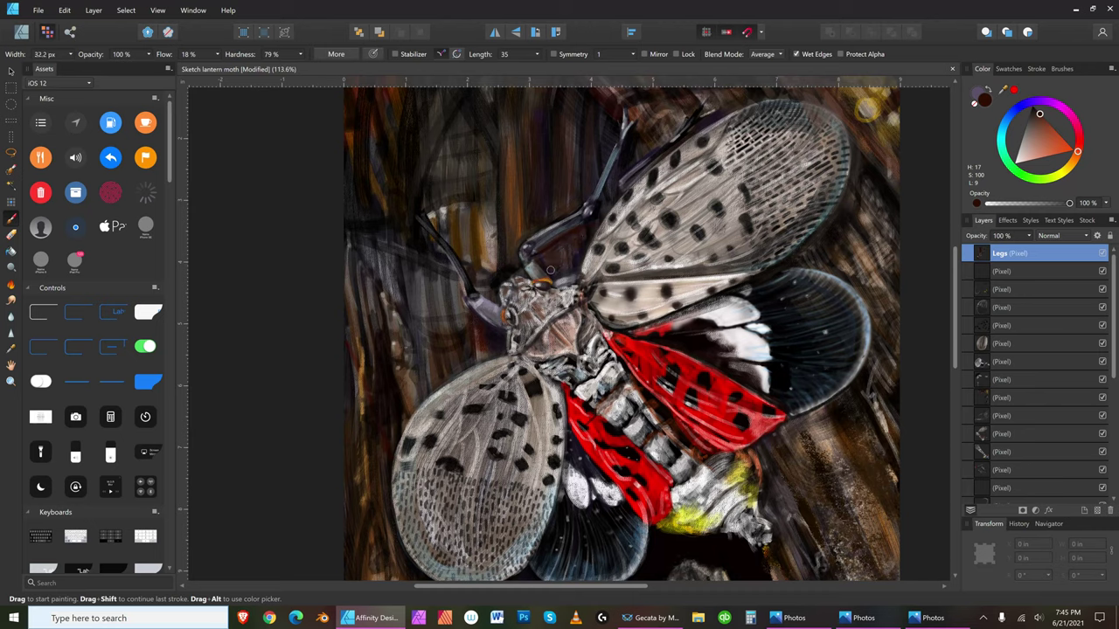
- Extend the deep red-brown tint along the upper leg and the upper wing's edge with narrow and wide brush strokes
{"action": "key", "text": "bracketleft"}
{"action": "key", "text": "bracketleft"}
{"action": "key", "text": "bracketleft"}
{"action": "key", "text": "bracketleft"}
{"action": "key", "text": "bracketleft"}
{"action": "key", "text": "bracketright"}
{"action": "key", "text": "bracketright"}
{"action": "key", "text": "bracketright"}
{"action": "key", "text": "bracketright"}
{"action": "key", "text": "bracketright"}
{"action": "key", "text": "bracketright"}
{"action": "key", "text": "bracketright"}
{"action": "key", "text": "bracketright"}
- Pick a neutral grey (H 17, S 1, L 34) and touch up the bark along the upper wing's edge with a 39 px brush
{"action": "left_click", "coordinate": [1027, 125]}
{"action": "key", "text": "bracketleft"}
{"action": "key", "text": "bracketleft"}
{"action": "key", "text": "bracketleft"}
{"action": "key", "text": "bracketleft"}
{"action": "key", "text": "bracketleft"}
{"action": "key", "text": "bracketleft"}
{"action": "key", "text": "bracketright"}
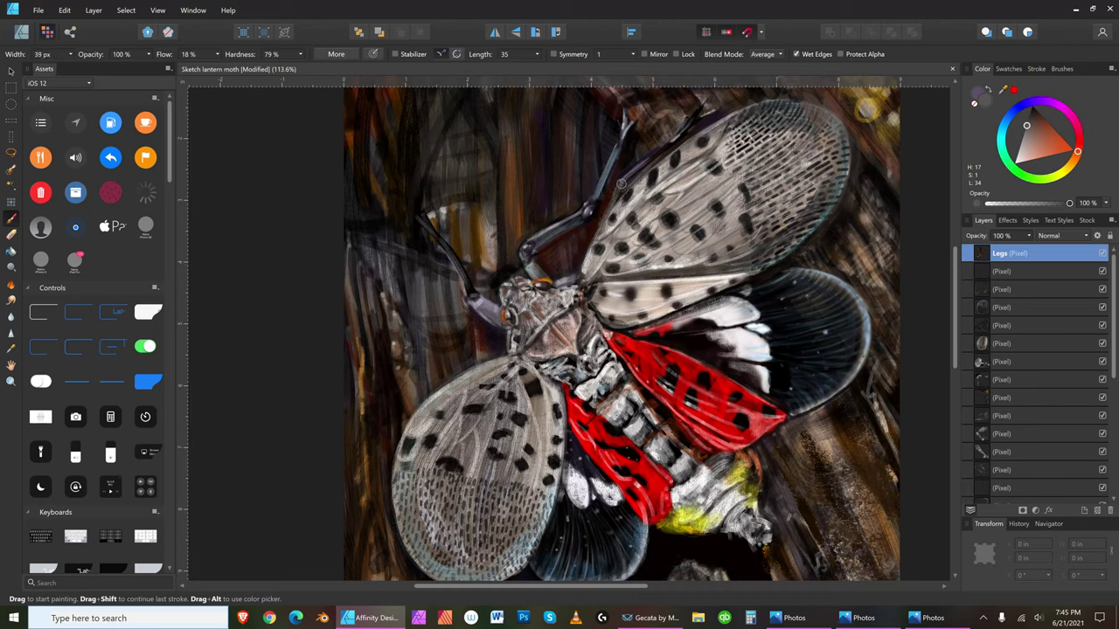
- Pick a near-black tone and darken the fine details around the upper leg, narrowing the brush step by step to 6.5 px
{"action": "left_click", "coordinate": [1033, 113]}
{"action": "key", "text": "bracketleft"}
{"action": "left_click", "coordinate": [1034, 108]}
{"action": "key", "text": "bracketleft"}
{"action": "key", "text": "bracketleft"}
{"action": "key", "text": "bracketleft"}
{"action": "key", "text": "bracketleft"}
{"action": "key", "text": "bracketleft"}
{"action": "key", "text": "bracketleft"}
{"action": "key", "text": "bracketleft"}
{"action": "key", "text": "bracketleft"}
{"action": "key", "text": "bracketleft"}
{"action": "key", "text": "bracketleft"}
- Pick a light grey (H 17, S 3, L 78) and add highlights at the leg tip above the upper wing, widening the brush to 32.8 px
{"action": "left_click", "coordinate": [1023, 150]}
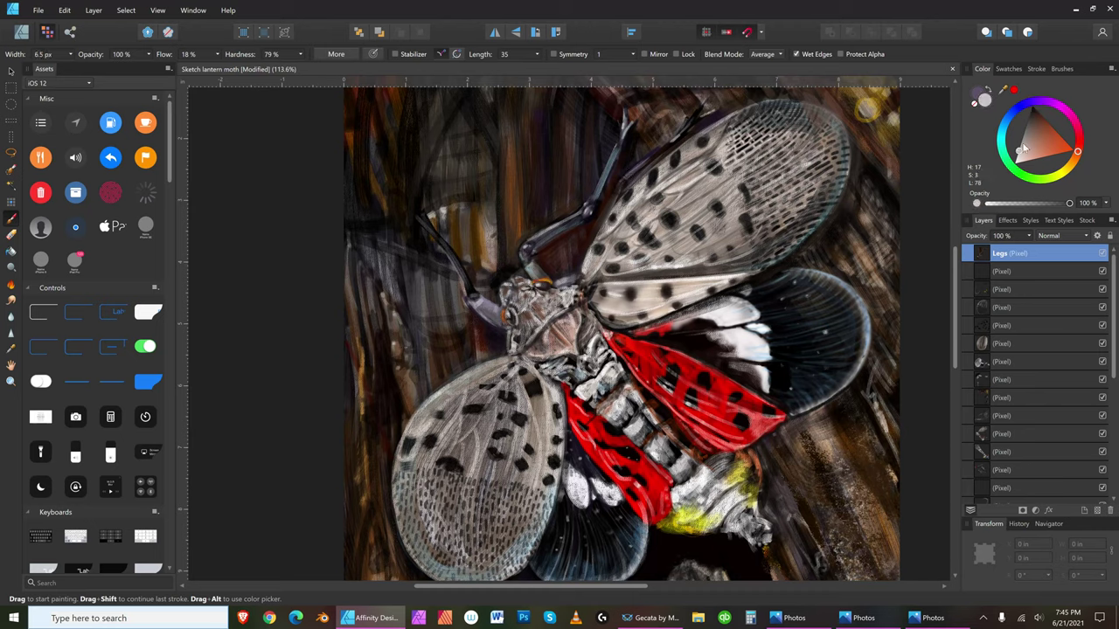
{"action": "key", "text": "bracketright"}
{"action": "key", "text": "bracketright"}
{"action": "key", "text": "bracketright"}
{"action": "key", "text": "bracketright"}
{"action": "key", "text": "bracketright"}
{"action": "key", "text": "bracketright"}
{"action": "key", "text": "bracketright"}
{"action": "key", "text": "bracketright"}
{"action": "key", "text": "bracketright"}
{"action": "key", "text": "bracketright"}
{"action": "key", "text": "bracketright"}
{"action": "key", "text": "bracketright"}
{"action": "key", "text": "bracketleft"}
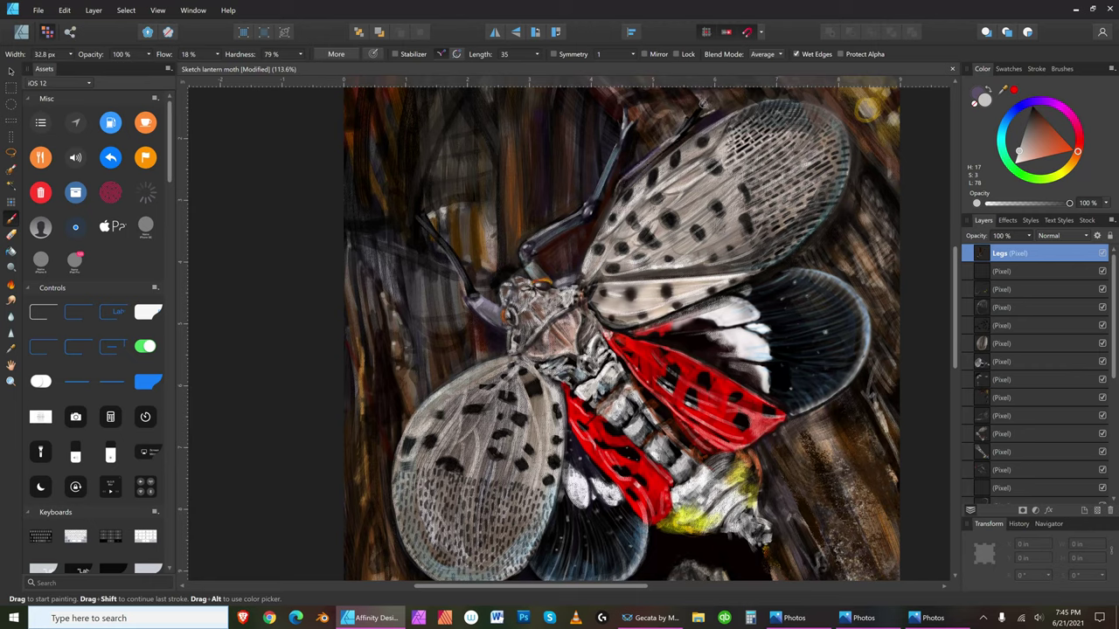
- Pick a dark grey-brown (H 17, S 9, L 13) and tone down the leg tip above the upper wing, narrowing the brush to 9 px
{"action": "left_click", "coordinate": [1032, 114]}
{"action": "key", "text": "bracketleft"}
{"action": "key", "text": "bracketleft"}
{"action": "key", "text": "bracketleft"}
{"action": "key", "text": "bracketleft"}
{"action": "key", "text": "bracketleft"}
{"action": "key", "text": "bracketleft"}
{"action": "key", "text": "bracketleft"}
{"action": "key", "text": "bracketleft"}
{"action": "key", "text": "bracketleft"}
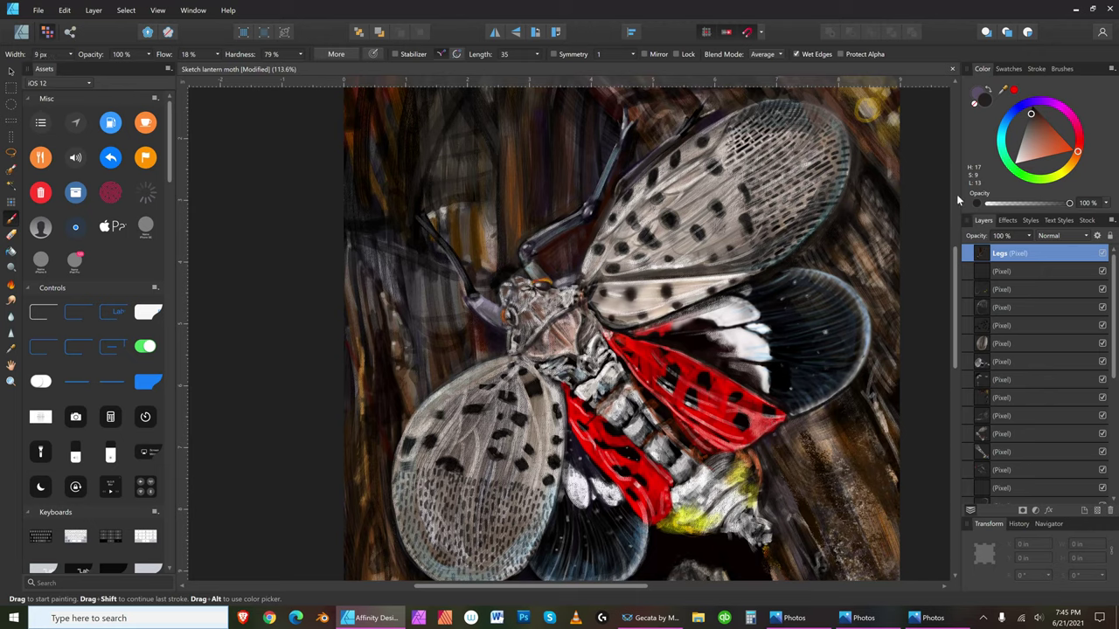
- Pick a slightly lighter grey and refine the leg tip's details with a small brush
{"action": "left_click_drag", "start_coordinate": [1028, 117], "coordinate": [1027, 125]}
{"action": "key", "text": "bracketright"}
{"action": "key", "text": "bracketright"}
{"action": "key", "text": "bracketleft"}
- Pick a near-black tone and deepen the shadows around the upper leg with a progressively wider brush
{"action": "left_click", "coordinate": [1031, 107]}
{"action": "key", "text": "bracketleft"}
{"action": "key", "text": "bracketright"}
{"action": "key", "text": "bracketright"}
{"action": "key", "text": "bracketright"}
{"action": "key", "text": "bracketright"}
{"action": "key", "text": "bracketright"}
{"action": "key", "text": "bracketright"}
{"action": "key", "text": "bracketright"}
{"action": "key", "text": "bracketright"}
{"action": "key", "text": "bracketright"}
{"action": "key", "text": "bracketright"}
{"action": "key", "text": "bracketright"}
{"action": "key", "text": "bracketright"}
{"action": "key", "text": "bracketright"}
{"action": "key", "text": "bracketright"}
- Pick a light grey and brighten the base of the upper leg near the head with a widened brush
{"action": "left_click", "coordinate": [1023, 147]}
{"action": "key", "text": "bracketright"}
{"action": "key", "text": "bracketright"}
{"action": "key", "text": "bracketright"}
{"action": "key", "text": "bracketright"}
{"action": "key", "text": "bracketright"}
{"action": "key", "text": "bracketright"}
{"action": "key", "text": "bracketright"}
{"action": "key", "text": "bracketright"}
{"action": "key", "text": "bracketright"}
{"action": "key", "text": "bracketright"}
{"action": "key", "text": "bracketright"}
- Pick a near-black brown (H 17, S 17, L 4) for the next shadows, with the brush at 19.4 px
{"action": "key", "text": "bracketleft"}
{"action": "key", "text": "bracketleft"}
{"action": "key", "text": "bracketleft"}
{"action": "key", "text": "bracketleft"}
{"action": "key", "text": "bracketleft"}
{"action": "key", "text": "bracketleft"}
{"action": "key", "text": "bracketleft"}
{"action": "key", "text": "bracketleft"}
{"action": "left_click", "coordinate": [1035, 109]}
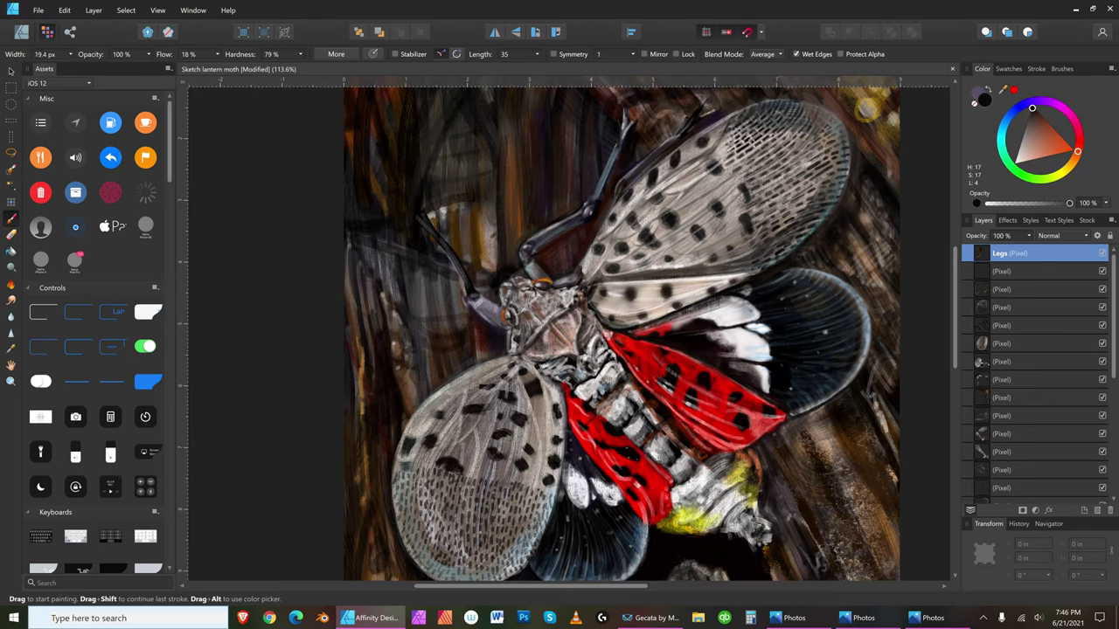
- Shift the brush colour to a greyish violet and touch up the painting while varying the brush size
{"action": "left_click", "coordinate": [1035, 110]}
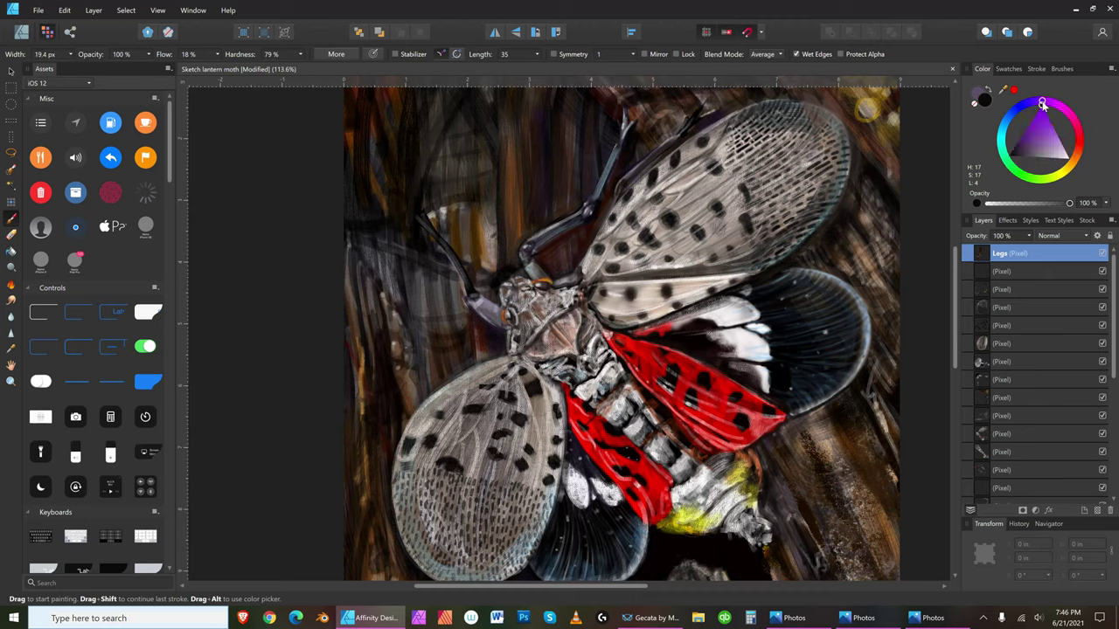
{"action": "left_click_drag", "start_coordinate": [1030, 138], "coordinate": [1012, 151]}
{"action": "key", "text": "bracketright"}
{"action": "key", "text": "bracketright"}
{"action": "key", "text": "bracketright"}
{"action": "key", "text": "bracketleft"}
{"action": "key", "text": "bracketleft"}
{"action": "key", "text": "bracketleft"}
{"action": "key", "text": "bracketleft"}
{"action": "key", "text": "bracketleft"}
{"action": "key", "text": "bracketleft"}
- Readjust the muted violet tone (H 274) and continue shading with varying brush sizes, ending at 48.7 px
{"action": "mouse_move", "coordinate": [1012, 151]}
{"action": "left_mouse_down"}
{"action": "mouse_move", "coordinate": [1026, 155]}
{"action": "mouse_move", "coordinate": [1016, 154]}
{"action": "left_mouse_up"}
{"action": "key", "text": "bracketleft"}
{"action": "key", "text": "bracketright"}
{"action": "key", "text": "bracketright"}
{"action": "key", "text": "bracketleft"}
{"action": "key", "text": "bracketleft"}
{"action": "key", "text": "bracketleft"}
{"action": "key", "text": "bracketleft"}
{"action": "key", "text": "bracketleft"}
{"action": "key", "text": "bracketleft"}
{"action": "key", "text": "bracketleft"}
{"action": "key", "text": "bracketleft"}
{"action": "key", "text": "bracketleft"}
{"action": "key", "text": "bracketright"}
{"action": "key", "text": "bracketright"}
{"action": "key", "text": "bracketright"}
{"action": "key", "text": "bracketright"}
{"action": "key", "text": "bracketright"}
{"action": "key", "text": "bracketright"}
{"action": "key", "text": "bracketright"}
{"action": "key", "text": "bracketright"}
{"action": "key", "text": "bracketright"}
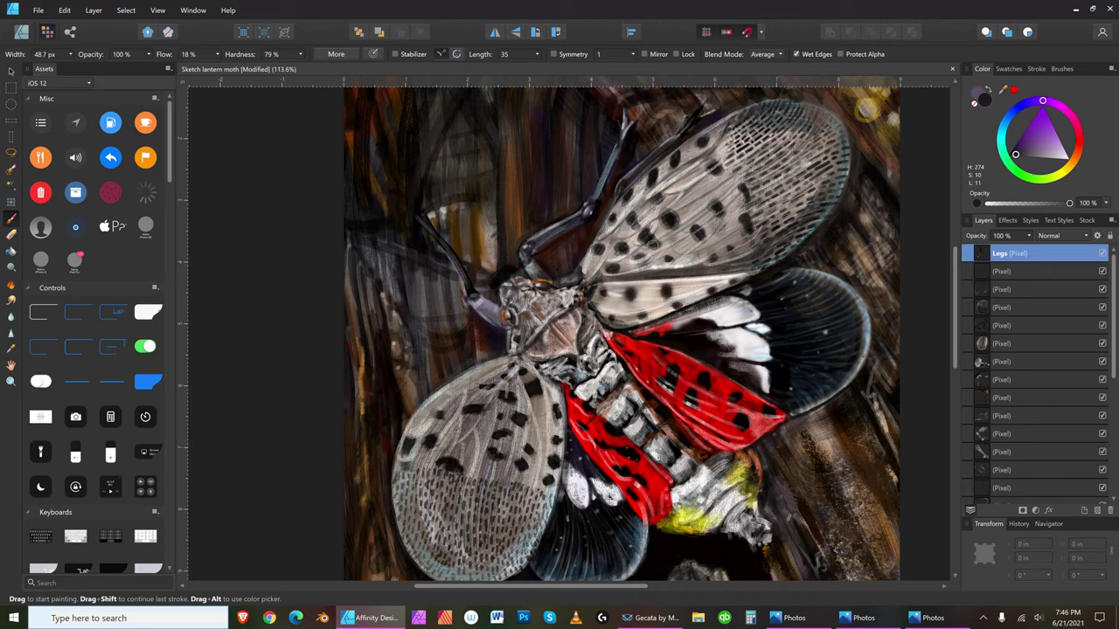
- Pick a saturated orange-brown (H 25, S 100, L 21) and narrow the brush for colour accents around the head
{"action": "left_click", "coordinate": [1079, 161]}
{"action": "left_click_drag", "start_coordinate": [1044, 132], "coordinate": [1064, 113]}
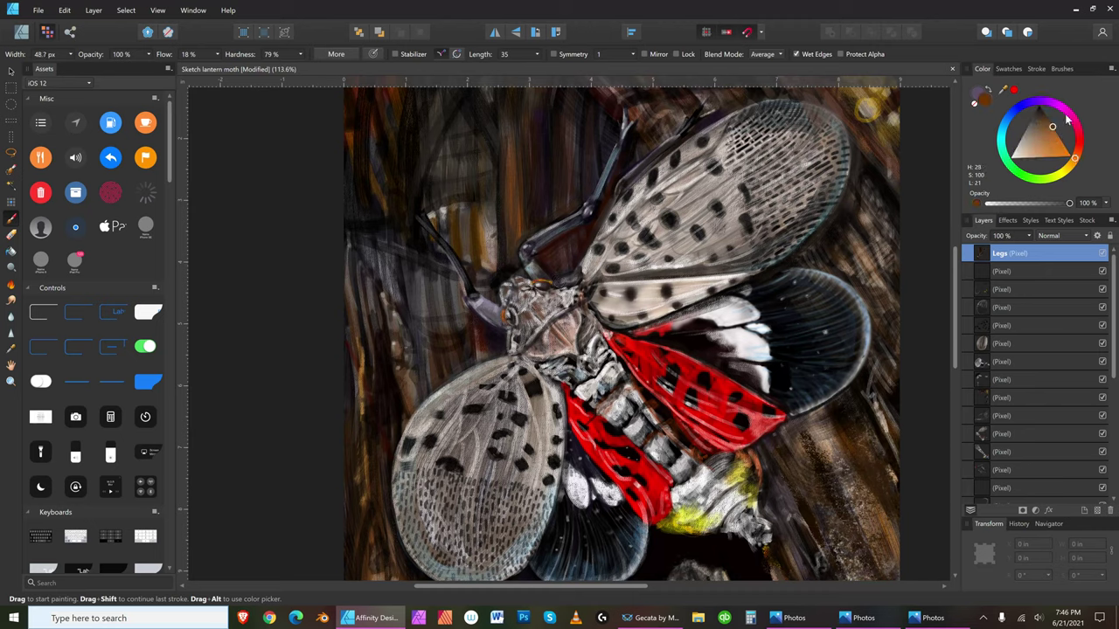
{"action": "key", "text": "bracketleft"}
{"action": "key", "text": "bracketleft"}
{"action": "key", "text": "bracketleft"}
{"action": "key", "text": "bracketleft"}
{"action": "key", "text": "bracketleft"}
{"action": "key", "text": "bracketleft"}
{"action": "key", "text": "bracketleft"}
{"action": "key", "text": "bracketleft"}
{"action": "key", "text": "bracketleft"}
{"action": "key", "text": "bracketleft"}
{"action": "key", "text": "bracketleft"}
- Darken the colour to a near-black brown and refine the shadows around the head with small brush sizes
{"action": "left_click", "coordinate": [1040, 109]}
{"action": "key", "text": "bracketright"}
{"action": "key", "text": "bracketright"}
{"action": "key", "text": "bracketright"}
{"action": "key", "text": "bracketright"}
{"action": "key", "text": "bracketleft"}
{"action": "key", "text": "bracketleft"}
{"action": "key", "text": "bracketleft"}
{"action": "key", "text": "bracketleft"}
{"action": "key", "text": "bracketright"}
{"action": "key", "text": "bracketright"}
{"action": "key", "text": "bracketleft"}
{"action": "key", "text": "bracketleft"}
{"action": "key", "text": "bracketleft"}
{"action": "key", "text": "bracketright"}
{"action": "key", "text": "bracketright"}
{"action": "key", "text": "bracketright"}
- Pick a brighter orange-brown (H 28, S 100, L 27) and add warm accents around the head, ending at 24.1 px
{"action": "left_click", "coordinate": [1054, 132]}
{"action": "key", "text": "bracketright"}
{"action": "key", "text": "bracketright"}
{"action": "key", "text": "bracketleft"}
{"action": "key", "text": "bracketleft"}
{"action": "key", "text": "bracketleft"}
{"action": "key", "text": "bracketright"}
{"action": "key", "text": "bracketright"}
{"action": "key", "text": "bracketright"}
{"action": "key", "text": "bracketright"}
{"action": "key", "text": "bracketleft"}
{"action": "key", "text": "bracketleft"}
{"action": "key", "text": "bracketleft"}
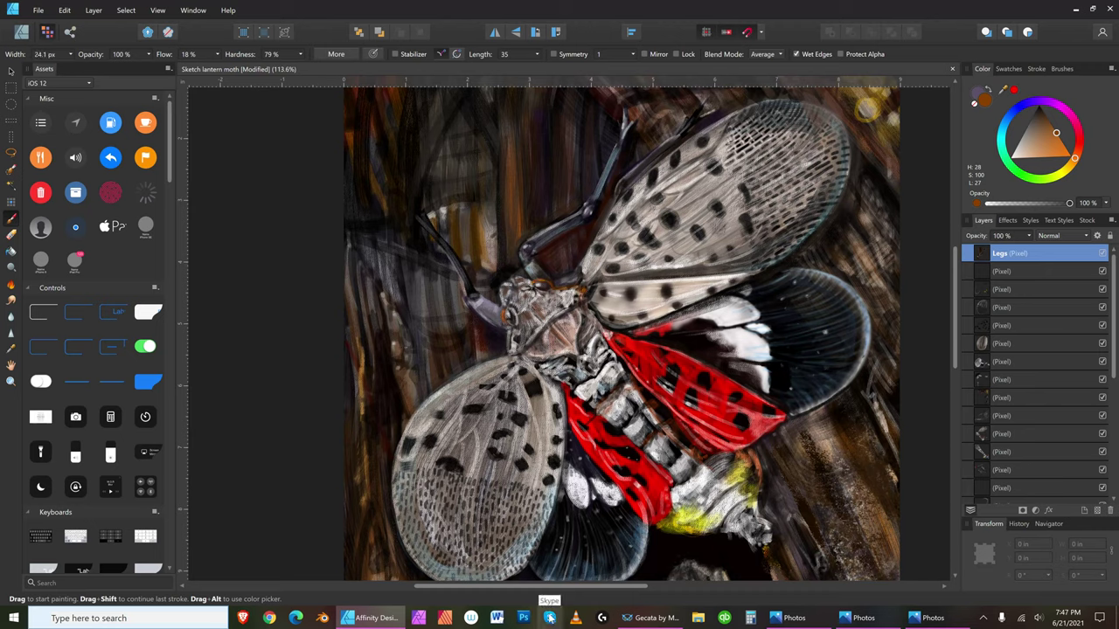
- Pick a very dark brown (H 28, S 76, L 6) and deepen the shadows around the head, starting at 17 px
{"action": "left_click", "coordinate": [1040, 111]}
{"action": "key", "text": "bracketleft"}
{"action": "key", "text": "bracketleft"}
{"action": "key", "text": "bracketleft"}
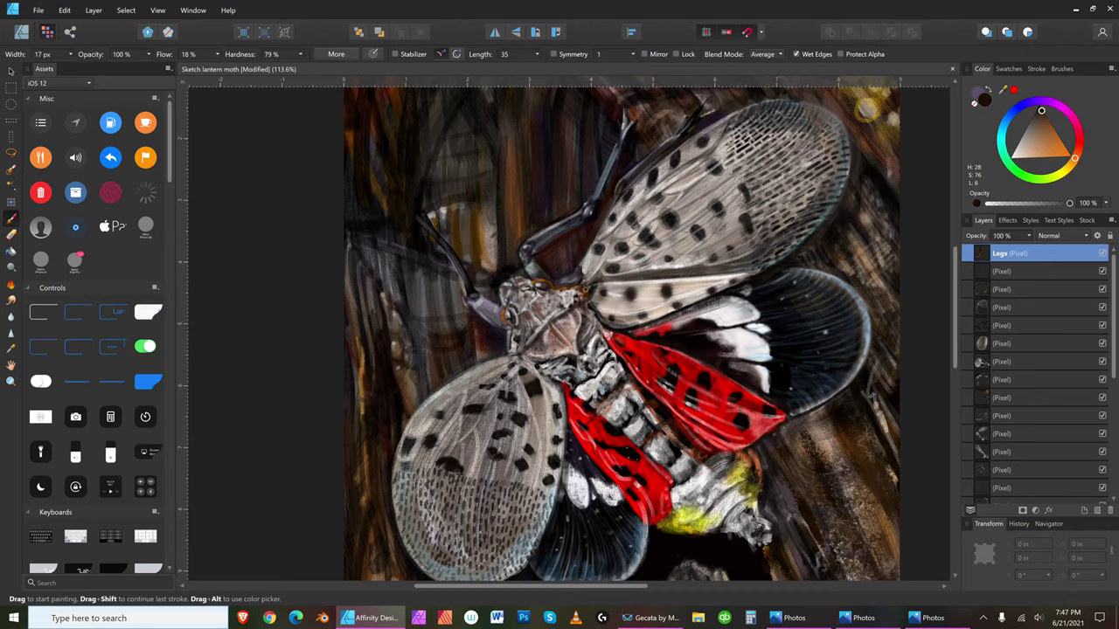
{"action": "key", "text": "bracketleft"}
{"action": "key", "text": "bracketleft"}
{"action": "key", "text": "bracketright"}
{"action": "key", "text": "bracketright"}
{"action": "key", "text": "bracketright"}
{"action": "key", "text": "bracketright"}
{"action": "key", "text": "bracketright"}
- Sample the upper wing's base tone, switch to near-white (H 28, S 0, L 99) for highlights and set the brush to 30.8 px
{"action": "left_click", "coordinate": [603, 273], "text": "alt"}
{"action": "key", "text": "bracketleft"}
{"action": "key", "text": "bracketleft"}
{"action": "left_click", "coordinate": [1012, 158]}
{"action": "key", "text": "bracketleft"}
{"action": "key", "text": "bracketright"}
{"action": "key", "text": "bracketright"}
{"action": "key", "text": "bracketright"}
{"action": "key", "text": "bracketright"}
{"action": "key", "text": "bracketright"}
{"action": "key", "text": "bracketright"}
{"action": "key", "text": "bracketleft"}
{"action": "key", "text": "bracketleft"}
{"action": "key", "text": "bracketleft"}
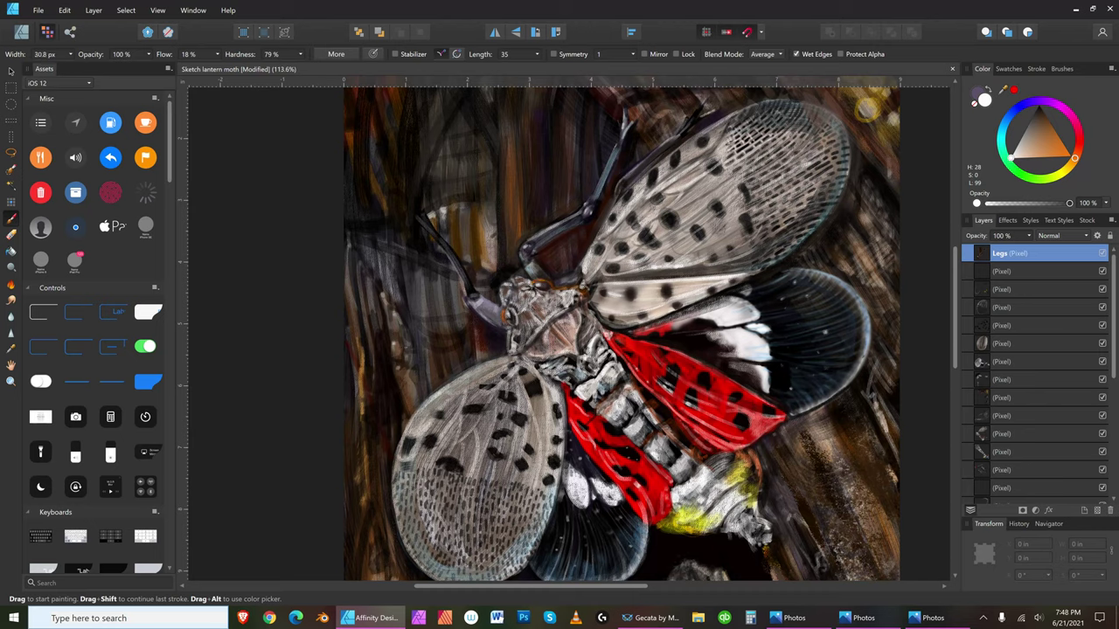
- Paint near-white highlights on the thorax and around the wing base, varying the brush size between fine and broad strokes
{"action": "key", "text": "bracketleft"}
{"action": "key", "text": "bracketleft"}
{"action": "key", "text": "bracketleft"}
{"action": "left_click", "coordinate": [600, 313]}
{"action": "left_click", "coordinate": [608, 324]}
{"action": "key", "text": "bracketright"}
{"action": "key", "text": "bracketright"}
{"action": "key", "text": "bracketleft"}
{"action": "key", "text": "bracketleft"}
{"action": "key", "text": "bracketleft"}
{"action": "key", "text": "bracketleft"}
{"action": "key", "text": "bracketright"}
{"action": "key", "text": "bracketright"}
{"action": "key", "text": "bracketright"}
{"action": "key", "text": "bracketright"}
{"action": "key", "text": "bracketright"}
{"action": "key", "text": "bracketright"}
{"action": "key", "text": "bracketright"}
- Switch to a very dark brown and a lighter muted brown to rework the body tones with progressively smaller brush sizes
{"action": "left_click", "coordinate": [1041, 111]}
{"action": "key", "text": "bracketleft"}
{"action": "key", "text": "bracketleft"}
{"action": "key", "text": "bracketright"}
{"action": "left_click", "coordinate": [1022, 137]}
{"action": "key", "text": "bracketleft"}
{"action": "key", "text": "bracketleft"}
{"action": "key", "text": "bracketleft"}
- Pick a near-black brown (H 28, S 100, L 2) and refine the fine shadows, reducing the brush to 3.9 px
{"action": "left_click_drag", "start_coordinate": [1046, 121], "coordinate": [1040, 107]}
{"action": "key", "text": "bracketleft"}
{"action": "key", "text": "bracketleft"}
{"action": "key", "text": "bracketleft"}
{"action": "key", "text": "bracketleft"}
{"action": "key", "text": "bracketleft"}
{"action": "key", "text": "bracketleft"}
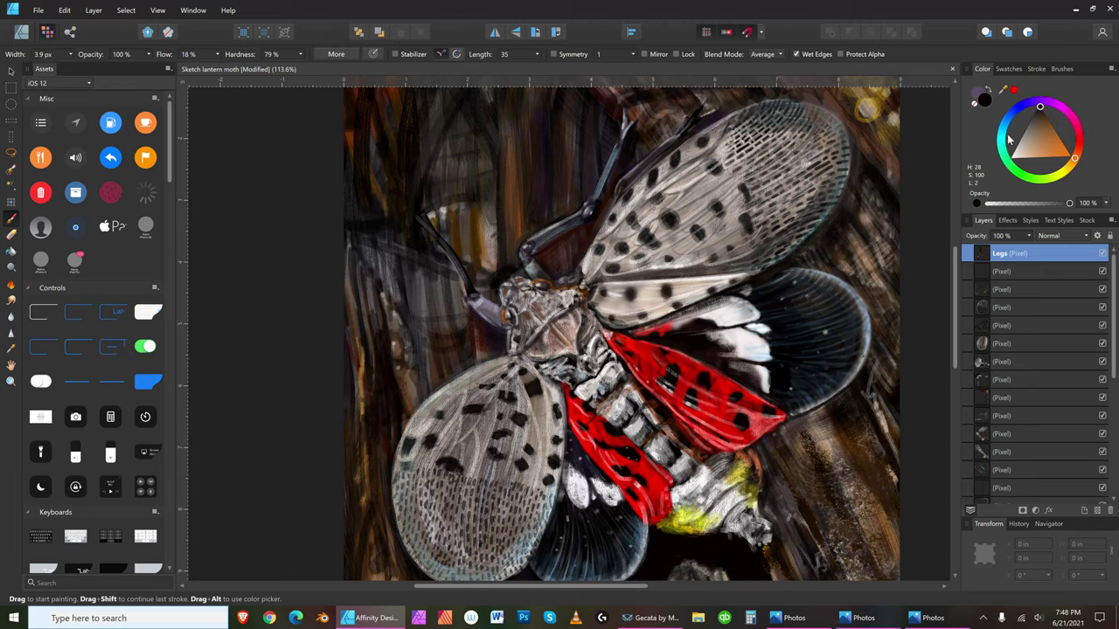
- Pick a pale blue (H 191, S 60, L 84) and add cool highlights to the head and legs with varied brush sizes
{"action": "left_click", "coordinate": [1007, 138]}
{"action": "left_click_drag", "start_coordinate": [1048, 133], "coordinate": [1054, 122]}
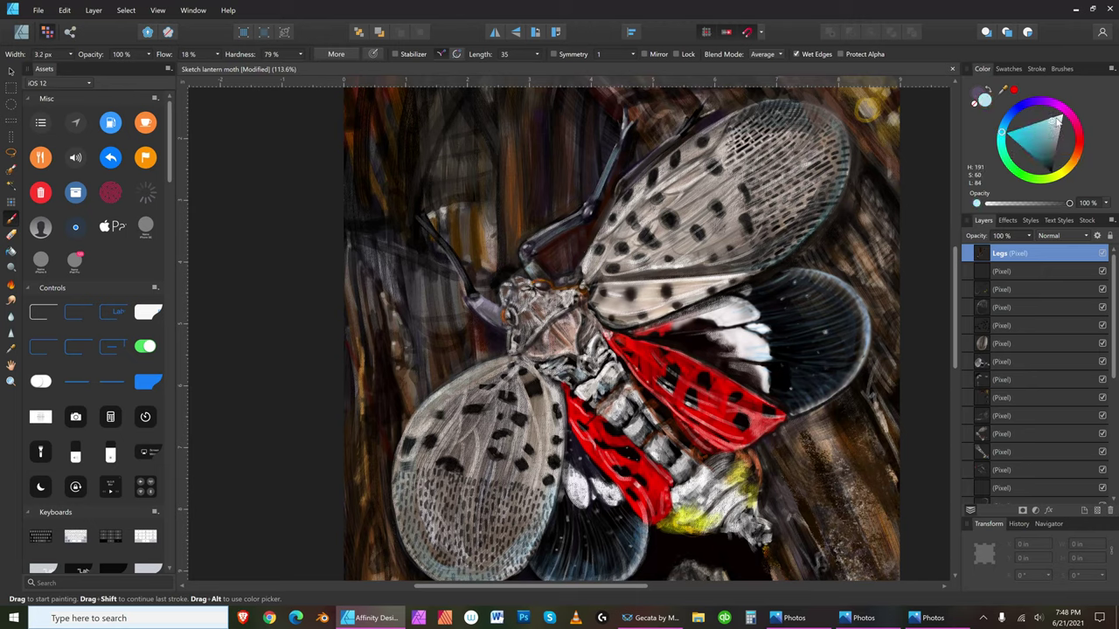
{"action": "key", "text": "bracketright"}
{"action": "key", "text": "bracketright"}
{"action": "key", "text": "bracketright"}
{"action": "key", "text": "bracketright"}
{"action": "key", "text": "bracketright"}
{"action": "key", "text": "bracketright"}
{"action": "key", "text": "bracketright"}
{"action": "key", "text": "bracketright"}
{"action": "key", "text": "bracketleft"}
{"action": "key", "text": "bracketleft"}
{"action": "key", "text": "bracketleft"}
{"action": "key", "text": "bracketleft"}
{"action": "key", "text": "bracketright"}
{"action": "key", "text": "bracketright"}
{"action": "key", "text": "bracketright"}
{"action": "key", "text": "bracketright"}
{"action": "key", "text": "bracketright"}
{"action": "key", "text": "bracketleft"}
{"action": "key", "text": "bracketleft"}
{"action": "key", "text": "bracketleft"}
{"action": "key", "text": "bracketright"}
- Switch to black (H 191, S 100, L 0) and deepen the shadows around the head and leg bases, ending at 13.9 px or smaller
{"action": "mouse_move", "coordinate": [1051, 122]}
{"action": "left_mouse_down"}
{"action": "mouse_move", "coordinate": [1063, 138]}
{"action": "mouse_move", "coordinate": [1064, 187]}
{"action": "left_mouse_up"}
{"action": "key", "text": "bracketright"}
{"action": "key", "text": "bracketright"}
{"action": "key", "text": "bracketleft"}
{"action": "key", "text": "bracketright"}
{"action": "key", "text": "bracketright"}
{"action": "key", "text": "bracketright"}
{"action": "key", "text": "bracketright"}
{"action": "key", "text": "bracketleft"}
{"action": "key", "text": "bracketleft"}
{"action": "key", "text": "bracketleft"}
{"action": "key", "text": "bracketleft"}
{"action": "key", "text": "bracketleft"}
{"action": "key", "text": "bracketleft"}
{"action": "key", "text": "bracketleft"}
{"action": "key", "text": "bracketleft"}
{"action": "key", "text": "bracketleft"}
{"action": "key", "text": "bracketleft"}
{"action": "key", "text": "bracketleft"}
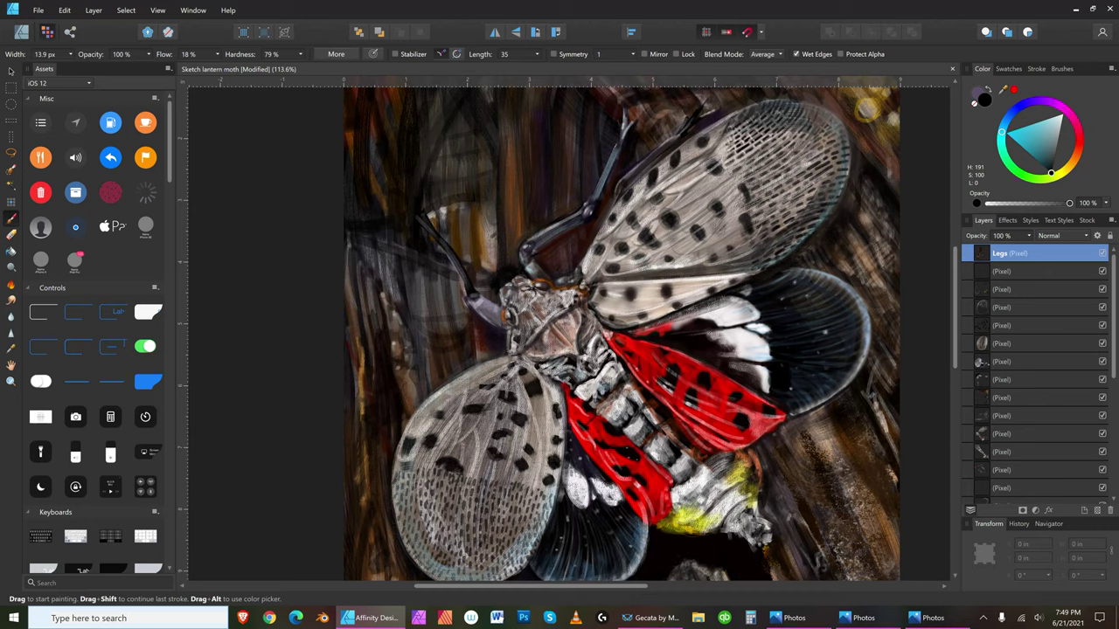
- Pick a burnt orange (H 21, S 100, L 33) and add small warm accents around the eyes with a finer brush
{"action": "left_click", "coordinate": [1074, 154]}
{"action": "left_click", "coordinate": [1059, 137]}
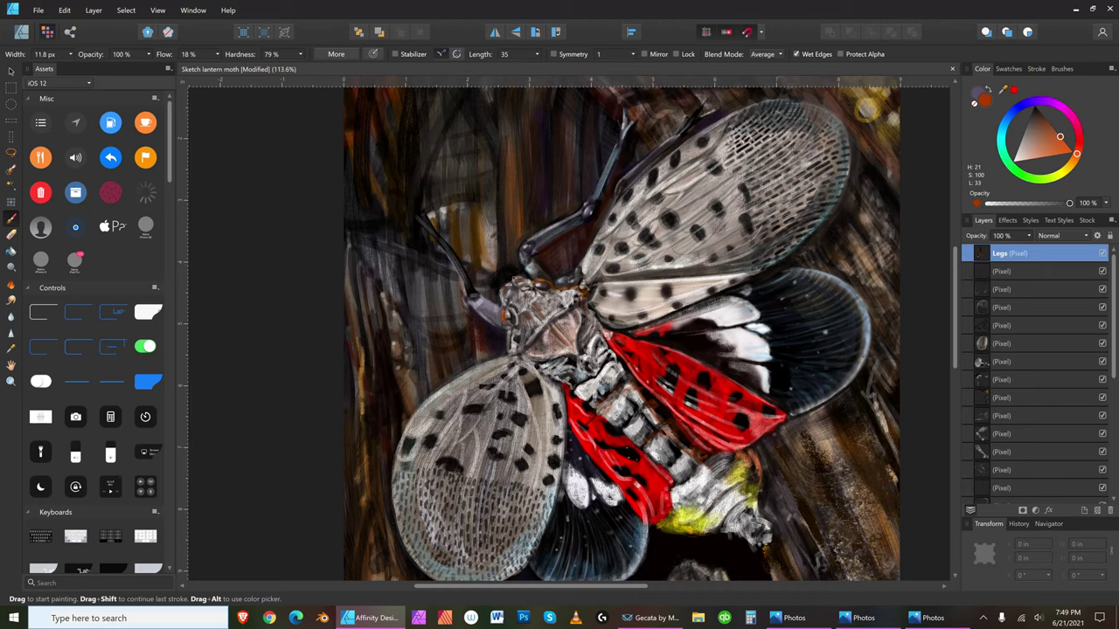
{"action": "key", "text": "bracketleft"}
{"action": "key", "text": "bracketleft"}
{"action": "key", "text": "bracketleft"}
- Pick a bright yellow (H 49, S 100, L 50) and paint small glowing accents on the eyes, adjusting the brush size between strokes
{"action": "left_click", "coordinate": [1076, 173]}
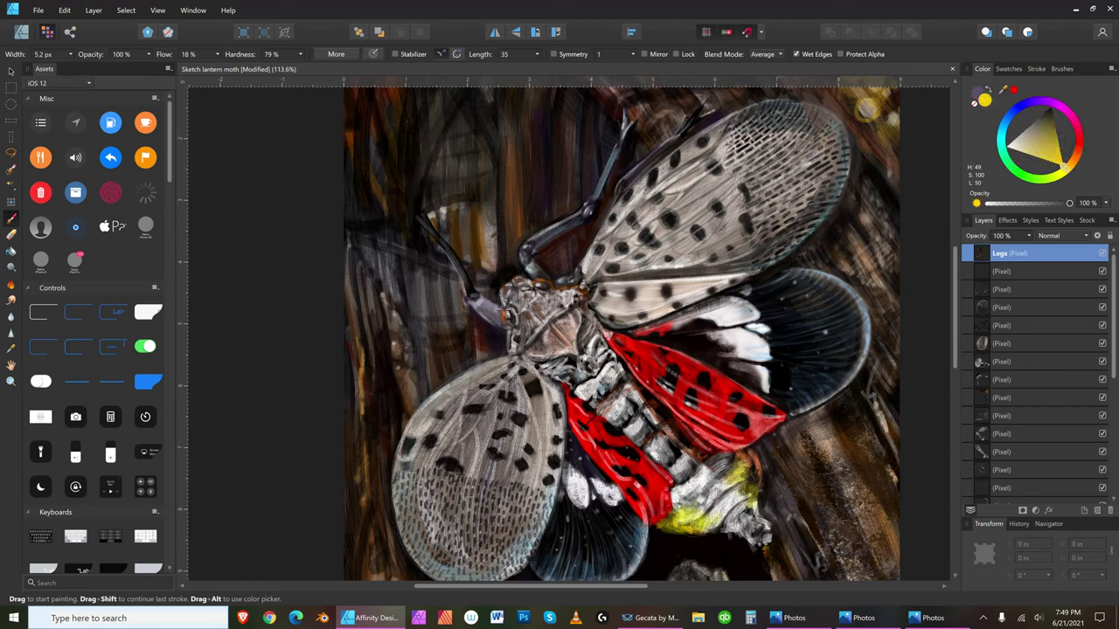
{"action": "key", "text": "bracketright"}
{"action": "key", "text": "bracketright"}
{"action": "key", "text": "bracketright"}
{"action": "key", "text": "bracketright"}
{"action": "key", "text": "bracketright"}
{"action": "key", "text": "bracketleft"}
{"action": "key", "text": "bracketleft"}
{"action": "key", "text": "bracketleft"}
{"action": "key", "text": "bracketleft"}
{"action": "key", "text": "bracketleft"}
{"action": "key", "text": "bracketleft"}
{"action": "key", "text": "bracketleft"}
{"action": "key", "text": "bracketright"}
{"action": "key", "text": "bracketright"}
{"action": "key", "text": "bracketright"}
{"action": "key", "text": "bracketleft"}
{"action": "key", "text": "bracketleft"}
{"action": "key", "text": "bracketleft"}
{"action": "key", "text": "bracketright"}
{"action": "key", "text": "bracketright"}
{"action": "key", "text": "bracketleft"}
{"action": "key", "text": "bracketleft"}
{"action": "key", "text": "bracketleft"}
- Sample a tone from the head, then use near-black (H 49, S 60, L 2) to shade around the eyes at about 17.9 px
{"action": "left_click", "coordinate": [551, 285], "text": "alt"}
{"action": "key", "text": "bracketright"}
{"action": "key", "text": "bracketright"}
{"action": "key", "text": "bracketright"}
{"action": "key", "text": "bracketleft"}
{"action": "key", "text": "bracketleft"}
{"action": "key", "text": "bracketright"}
{"action": "key", "text": "bracketright"}
{"action": "key", "text": "bracketright"}
{"action": "key", "text": "bracketleft"}
{"action": "key", "text": "bracketright"}
{"action": "key", "text": "bracketright"}
{"action": "key", "text": "bracketleft"}
{"action": "key", "text": "bracketleft"}
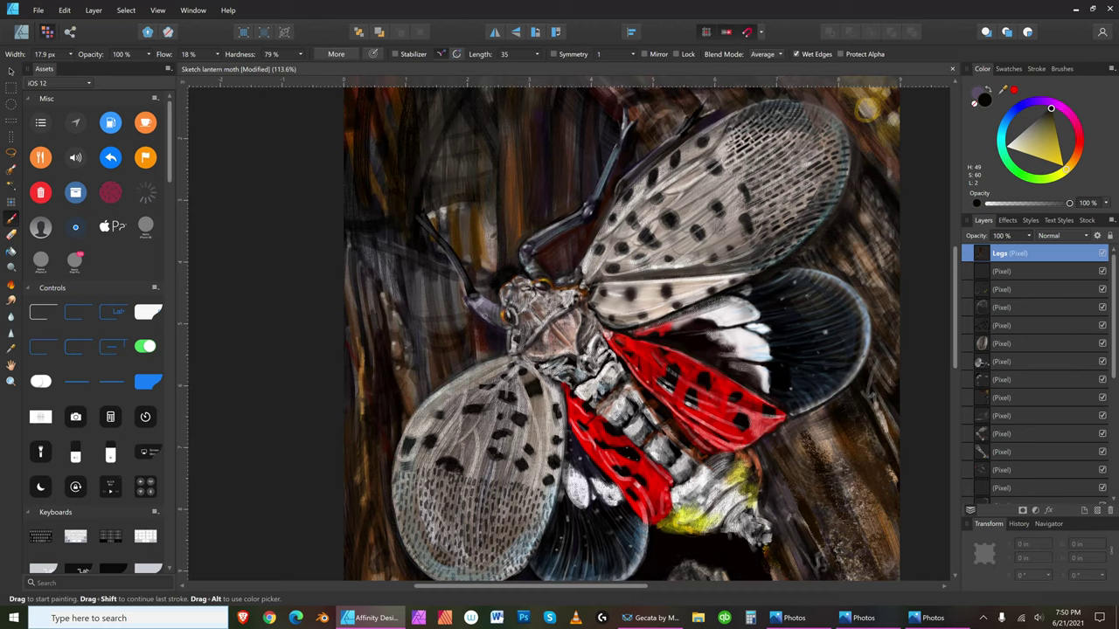
- Pick a pale aqua (H 178, S 95, L 85) and add cool highlights to the head and legs, varying the brush around 19.3 px
{"action": "key", "text": "bracketleft"}
{"action": "key", "text": "bracketleft"}
{"action": "left_click", "coordinate": [1006, 140]}
{"action": "left_click", "coordinate": [1043, 116]}
{"action": "key", "text": "bracketright"}
{"action": "key", "text": "bracketright"}
{"action": "key", "text": "bracketright"}
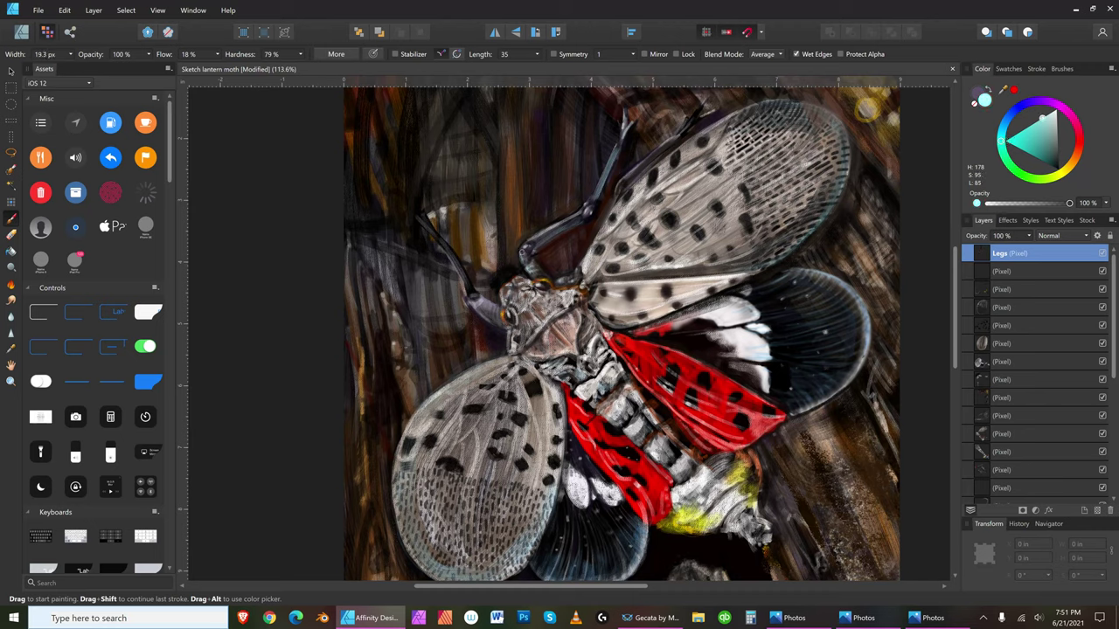
{"action": "key", "text": "bracketright"}
{"action": "key", "text": "bracketright"}
{"action": "key", "text": "bracketleft"}
{"action": "key", "text": "bracketleft"}
{"action": "key", "text": "bracketleft"}
{"action": "key", "text": "bracketleft"}
{"action": "key", "text": "bracketright"}
{"action": "key", "text": "bracketright"}
{"action": "key", "text": "bracketright"}
{"action": "key", "text": "bracketright"}
{"action": "key", "text": "bracketleft"}
{"action": "key", "text": "bracketleft"}
{"action": "key", "text": "bracketleft"}
{"action": "key", "text": "bracketleft"}
{"action": "key", "text": "bracketleft"}
{"action": "key", "text": "bracketleft"}
- Switch to a near-black grey (H 178, S 0, L 5) and extend the tip of the front leg over the bark at 14.7 px
{"action": "left_click", "coordinate": [1059, 166]}
{"action": "key", "text": "bracketright"}
{"action": "key", "text": "bracketright"}
{"action": "key", "text": "bracketright"}
{"action": "key", "text": "bracketright"}
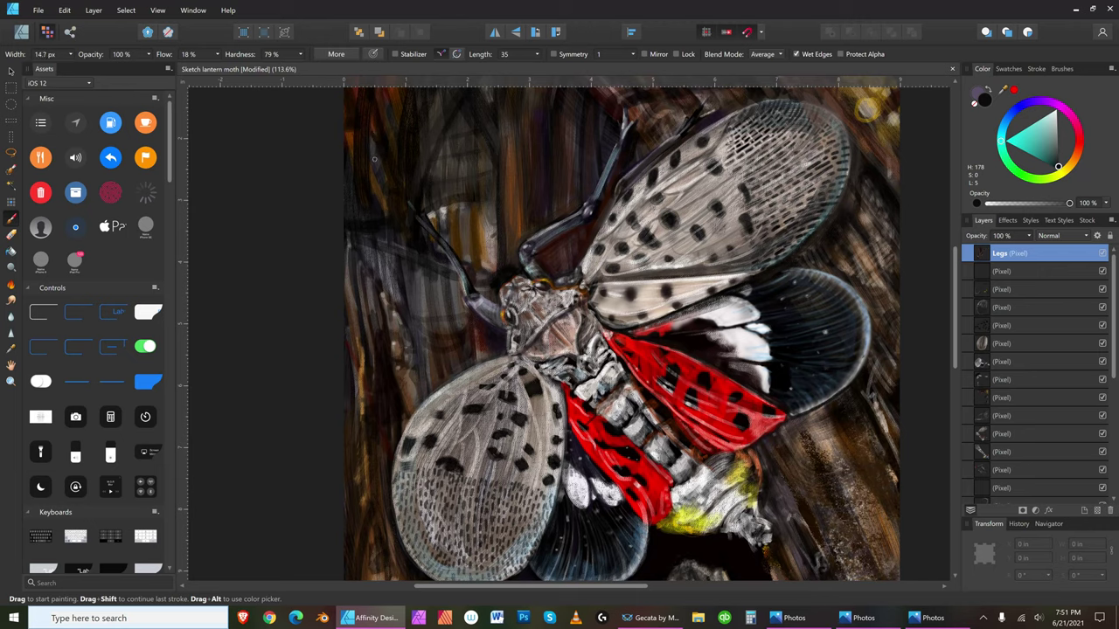
- Pick a light aqua (H 178, S 83, L 78) and paint highlights along the extended front leg, enlarging the brush to 18.2 px
{"action": "left_click", "coordinate": [1038, 125]}
{"action": "key", "text": "bracketright"}
{"action": "left_click_drag", "start_coordinate": [376, 138], "coordinate": [421, 228]}
{"action": "key", "text": "bracketright"}
{"action": "key", "text": "bracketright"}
{"action": "left_click_drag", "start_coordinate": [390, 150], "coordinate": [453, 284]}
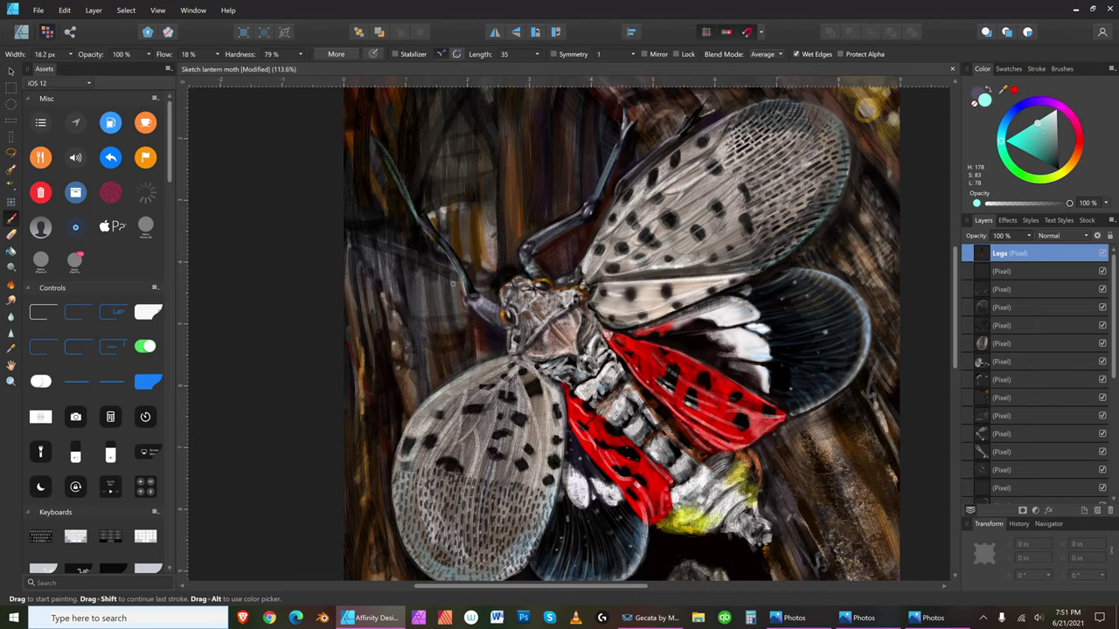
- Sample a tone from the front leg, then use a muted grey (H 178, S 9, L 44) at about 12.1 px to extend the leg's forked foot
{"action": "left_click", "coordinate": [411, 199], "text": "alt"}
{"action": "key", "text": "bracketright"}
{"action": "key", "text": "bracketright"}
{"action": "key", "text": "bracketright"}
{"action": "key", "text": "bracketright"}
{"action": "key", "text": "bracketright"}
{"action": "key", "text": "bracketleft"}
{"action": "key", "text": "bracketleft"}
{"action": "key", "text": "bracketleft"}
{"action": "key", "text": "bracketright"}
{"action": "key", "text": "bracketright"}
{"action": "key", "text": "bracketright"}
{"action": "key", "text": "bracketleft"}
{"action": "left_click", "coordinate": [1052, 143]}
{"action": "left_click_drag", "start_coordinate": [379, 144], "coordinate": [358, 105]}
{"action": "left_click_drag", "start_coordinate": [379, 145], "coordinate": [370, 132]}
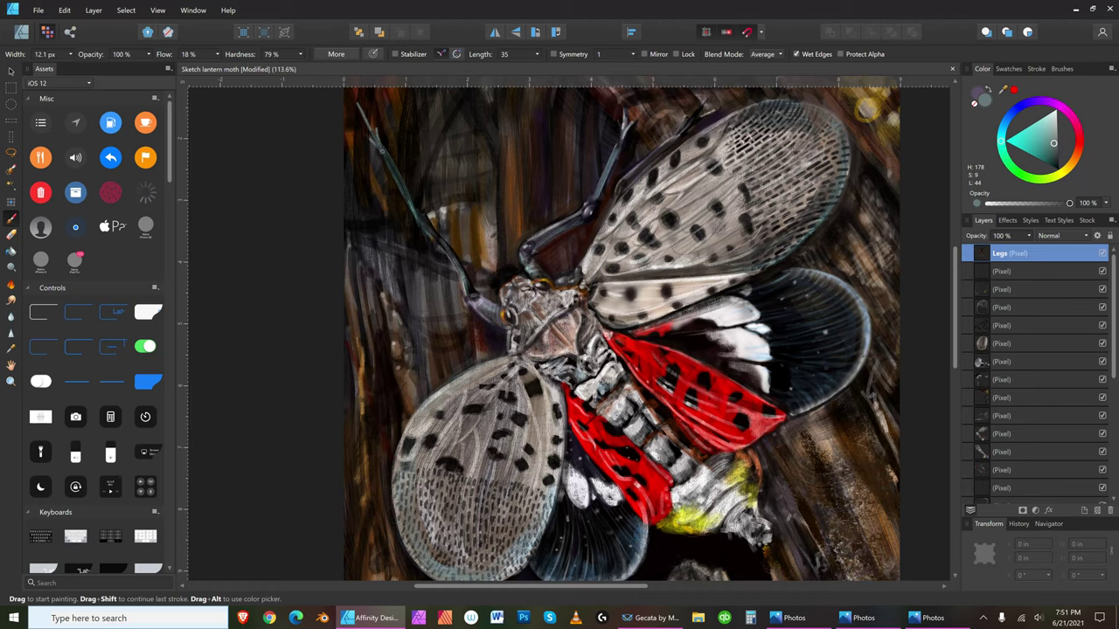
{"action": "left_click_drag", "start_coordinate": [372, 141], "coordinate": [367, 125]}
{"action": "key", "text": "bracketleft"}
- Switch to a dark teal (H 178, S 28, L 13) sampled beside the foot and enlarge the brush to 47.8 px for the surrounding bark
{"action": "left_click_drag", "start_coordinate": [1055, 141], "coordinate": [1054, 145]}
{"action": "key", "text": "bracketright"}
{"action": "key", "text": "bracketright"}
{"action": "key", "text": "bracketright"}
{"action": "key", "text": "bracketright"}
{"action": "key", "text": "bracketright"}
{"action": "key", "text": "bracketright"}
{"action": "key", "text": "bracketright"}
{"action": "key", "text": "bracketright"}
{"action": "left_click", "coordinate": [372, 98], "text": "alt"}
{"action": "key", "text": "bracketleft"}
{"action": "key", "text": "bracketleft"}
{"action": "key", "text": "bracketleft"}
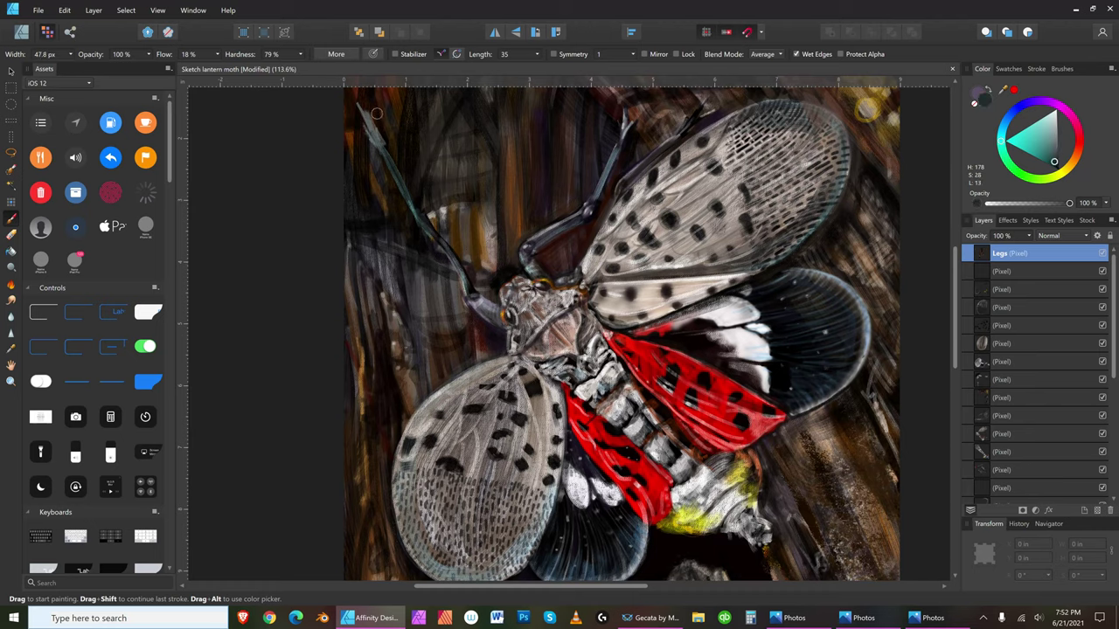
- Reduce the brush to about 20.8 px, pick up black (H 178, S 0, L 0) and darken the front leg's foot and lower segment
{"action": "key", "text": "bracketleft"}
{"action": "key", "text": "bracketleft"}
{"action": "key", "text": "bracketleft"}
{"action": "key", "text": "bracketleft"}
{"action": "key", "text": "bracketleft"}
{"action": "key", "text": "bracketleft"}
{"action": "key", "text": "bracketleft"}
{"action": "key", "text": "bracketleft"}
{"action": "key", "text": "bracketright"}
{"action": "key", "text": "bracketright"}
{"action": "key", "text": "bracketright"}
{"action": "key", "text": "bracketleft"}
{"action": "left_click", "coordinate": [382, 120], "text": "alt"}
{"action": "key", "text": "bracketright"}
{"action": "mouse_move", "coordinate": [371, 112]}
{"action": "left_mouse_down"}
{"action": "mouse_move", "coordinate": [365, 131]}
{"action": "mouse_move", "coordinate": [391, 177]}
{"action": "mouse_move", "coordinate": [380, 153]}
{"action": "left_mouse_up"}
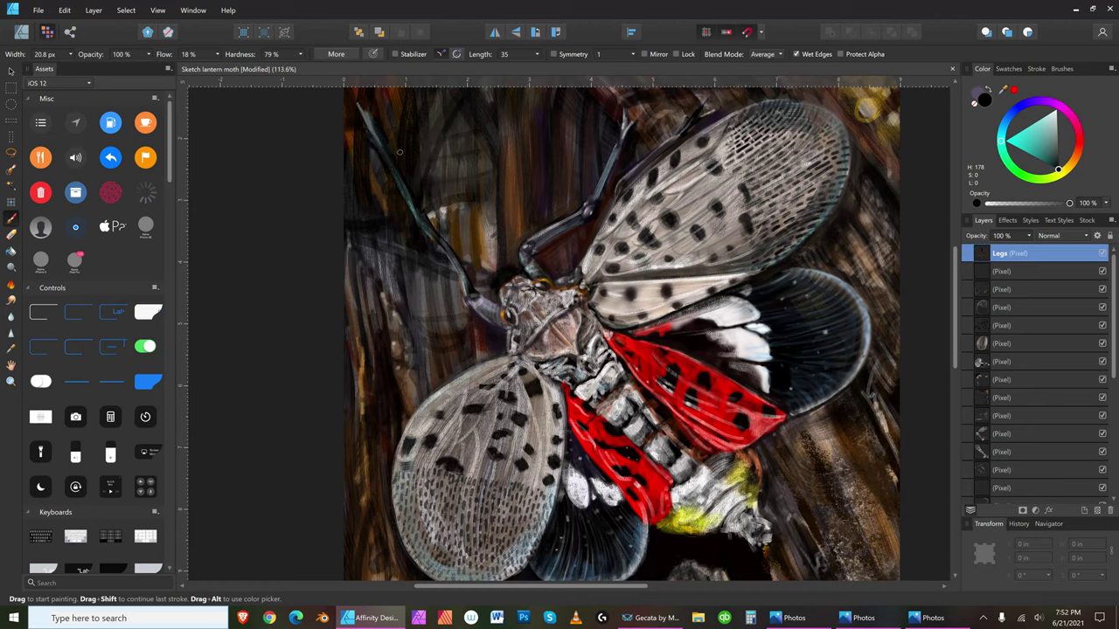
- Pick a near-white (H 178, S 100, L 98) and paint fine claw highlights on the front foot at about 12 px
{"action": "key", "text": "bracketleft"}
{"action": "key", "text": "bracketleft"}
{"action": "key", "text": "bracketleft"}
{"action": "key", "text": "bracketleft"}
{"action": "key", "text": "bracketleft"}
{"action": "key", "text": "bracketleft"}
{"action": "key", "text": "bracketleft"}
{"action": "key", "text": "bracketleft"}
{"action": "key", "text": "bracketleft"}
{"action": "left_click_drag", "start_coordinate": [1062, 129], "coordinate": [1060, 105]}
{"action": "key", "text": "bracketright"}
{"action": "key", "text": "bracketright"}
{"action": "key", "text": "bracketright"}
{"action": "key", "text": "bracketright"}
{"action": "key", "text": "bracketright"}
{"action": "key", "text": "bracketright"}
{"action": "key", "text": "bracketleft"}
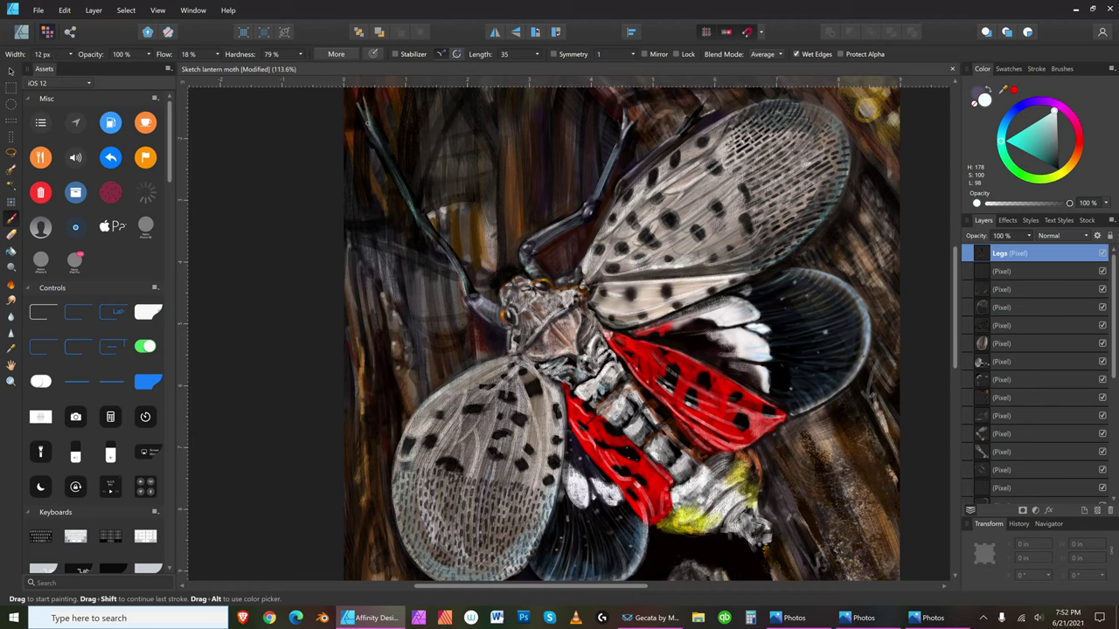
{"action": "key", "text": "bracketleft"}
{"action": "key", "text": "bracketright"}
{"action": "key", "text": "bracketleft"}
{"action": "left_click_drag", "start_coordinate": [351, 106], "coordinate": [354, 106]}
{"action": "key", "text": "bracketleft"}
- Switch to a very dark grey (H 178, S 16, L 11) and shade around the front foot with the brush near 24.7 px
{"action": "left_click", "coordinate": [1055, 163]}
{"action": "key", "text": "bracketright"}
{"action": "key", "text": "bracketright"}
{"action": "key", "text": "bracketright"}
{"action": "key", "text": "bracketright"}
{"action": "key", "text": "bracketright"}
{"action": "key", "text": "bracketright"}
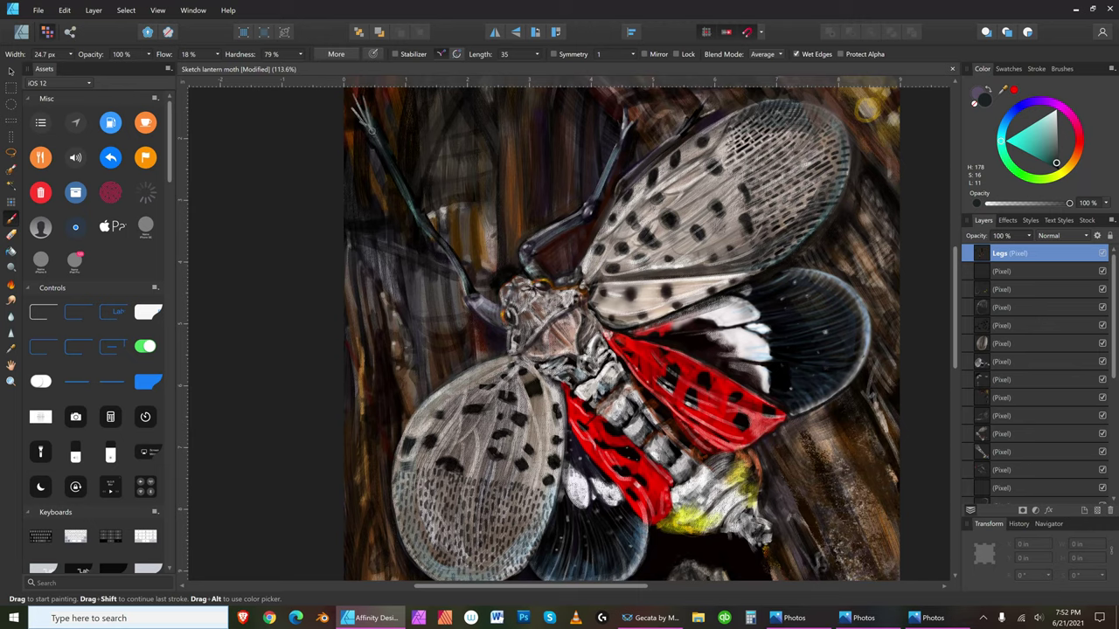
{"action": "key", "text": "bracketright"}
{"action": "key", "text": "bracketright"}
- Pick a light grey (H 178, S 13, L 76) and paint thin highlights from the foot down the front leg, reducing the brush to 7.1 px
{"action": "left_click_drag", "start_coordinate": [1056, 163], "coordinate": [1054, 149]}
{"action": "key", "text": "bracketleft"}
{"action": "key", "text": "bracketleft"}
{"action": "key", "text": "bracketleft"}
{"action": "key", "text": "bracketleft"}
{"action": "left_click", "coordinate": [1054, 125]}
{"action": "key", "text": "bracketleft"}
{"action": "key", "text": "bracketright"}
{"action": "left_click_drag", "start_coordinate": [364, 115], "coordinate": [416, 215]}
{"action": "key", "text": "bracketleft"}
{"action": "key", "text": "bracketleft"}
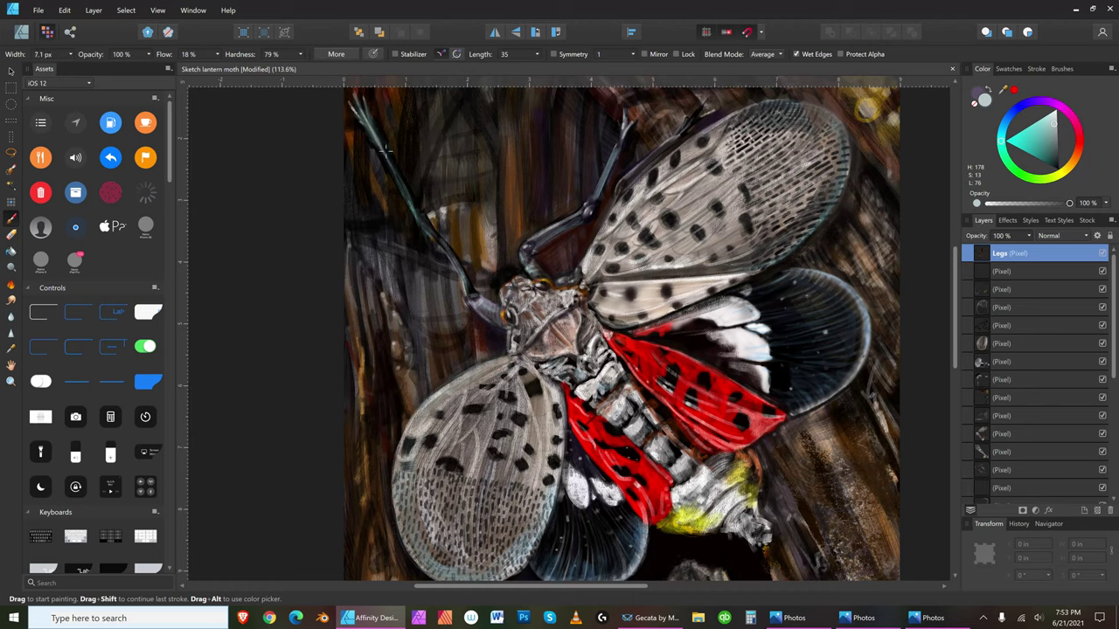
- Sample a tone at the foot's tip, then switch to black (H 178, S 100, L 0) and trim the claws at about 15.7 px
{"action": "left_click", "coordinate": [353, 102], "text": "alt"}
{"action": "key", "text": "bracketright"}
{"action": "key", "text": "bracketright"}
{"action": "key", "text": "bracketright"}
{"action": "key", "text": "bracketright"}
{"action": "key", "text": "bracketright"}
{"action": "key", "text": "bracketright"}
{"action": "key", "text": "bracketright"}
{"action": "key", "text": "bracketright"}
{"action": "key", "text": "bracketleft"}
{"action": "key", "text": "bracketleft"}
{"action": "key", "text": "bracketleft"}
{"action": "left_click", "coordinate": [1059, 171]}
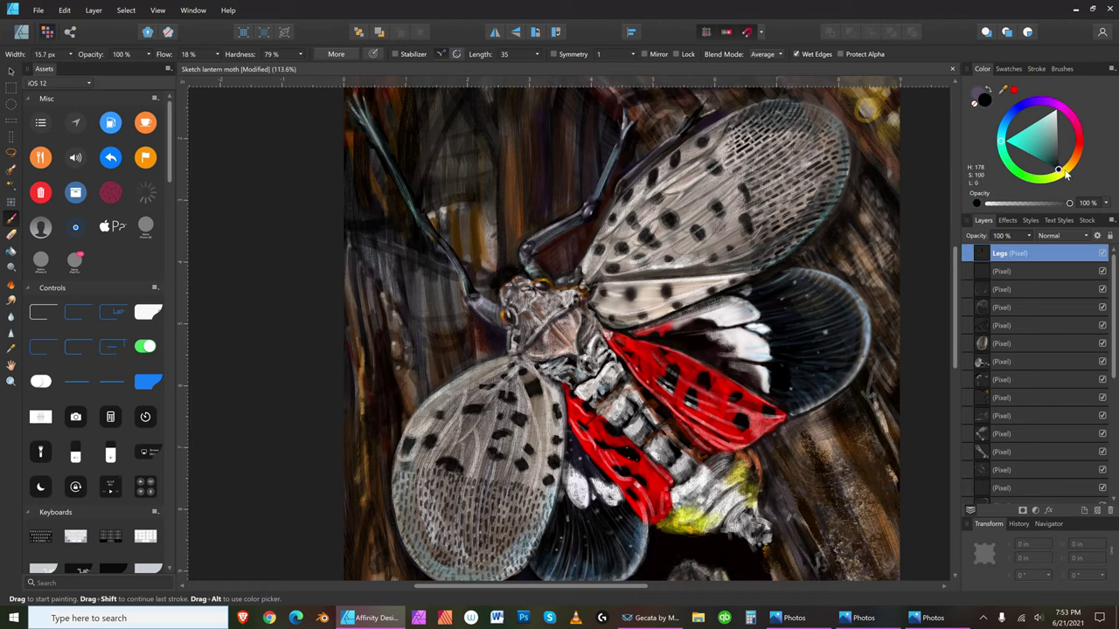
{"action": "mouse_move", "coordinate": [353, 112]}
{"action": "left_mouse_down"}
{"action": "mouse_move", "coordinate": [381, 154]}
{"action": "mouse_move", "coordinate": [359, 103]}
{"action": "left_mouse_up"}
- Pick a near-white (H 178, S 25, L 94) and brighten the claw tips and the front leg's joint at about 10.3 px
{"action": "key", "text": "bracketleft"}
{"action": "key", "text": "bracketleft"}
{"action": "key", "text": "bracketright"}
{"action": "key", "text": "bracketright"}
{"action": "left_click", "coordinate": [1055, 110]}
{"action": "key", "text": "bracketright"}
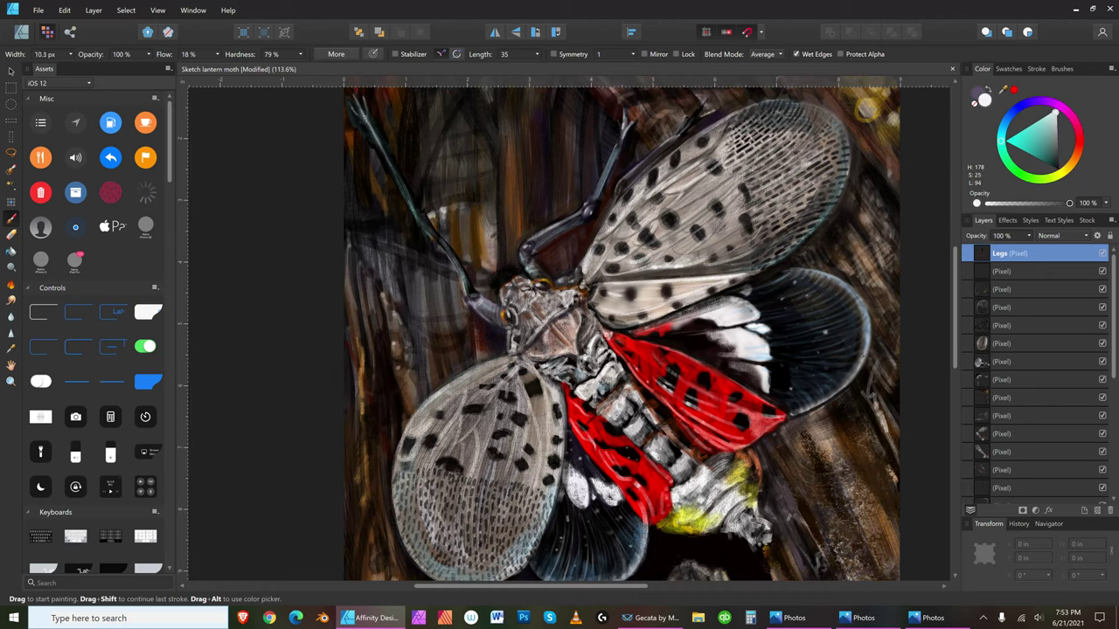
{"action": "left_click_drag", "start_coordinate": [354, 103], "coordinate": [351, 94]}
{"action": "key", "text": "bracketleft"}
{"action": "key", "text": "bracketleft"}
{"action": "key", "text": "bracketright"}
{"action": "key", "text": "bracketright"}
{"action": "mouse_move", "coordinate": [416, 219]}
{"action": "left_mouse_down"}
{"action": "mouse_move", "coordinate": [432, 252]}
{"action": "mouse_move", "coordinate": [418, 220]}
{"action": "left_mouse_up"}
{"action": "key", "text": "bracketleft"}
{"action": "key", "text": "bracketleft"}
- Switch to a near-black teal (H 178, S 42, L 6) with the brush at about 14 px, then save the document
{"action": "left_click", "coordinate": [1056, 167]}
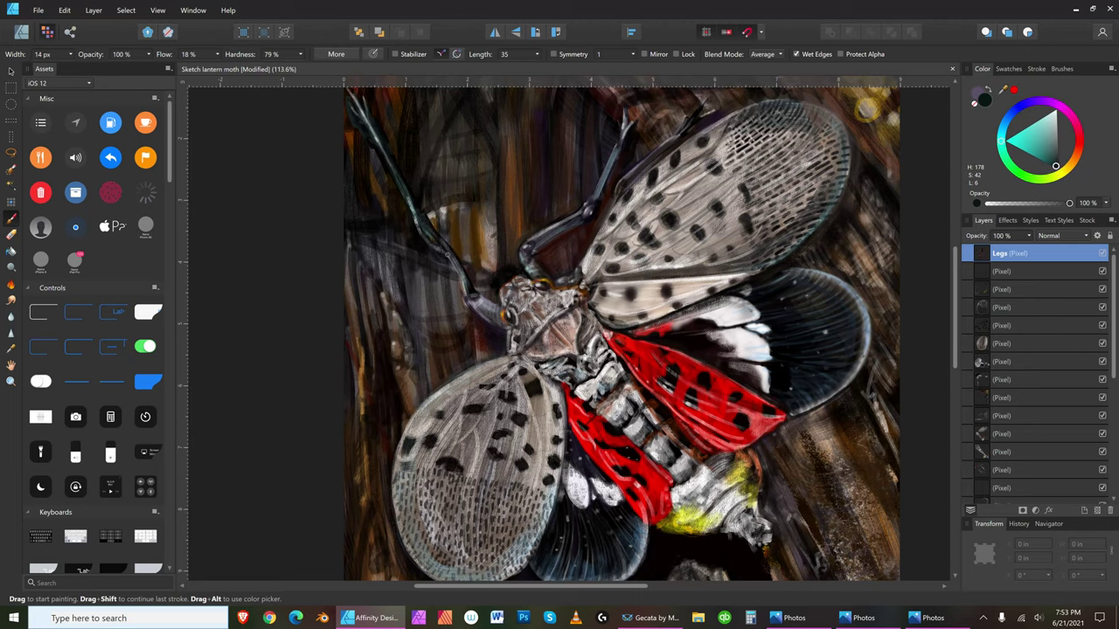
{"action": "key", "text": "bracketleft"}
{"action": "left_click", "coordinate": [38, 10]}
{"action": "key", "text": "ctrl+s"}
- View the painting at 100% zoom, then fit the whole canvas in view to check the composition
{"action": "left_click", "coordinate": [166, 12]}
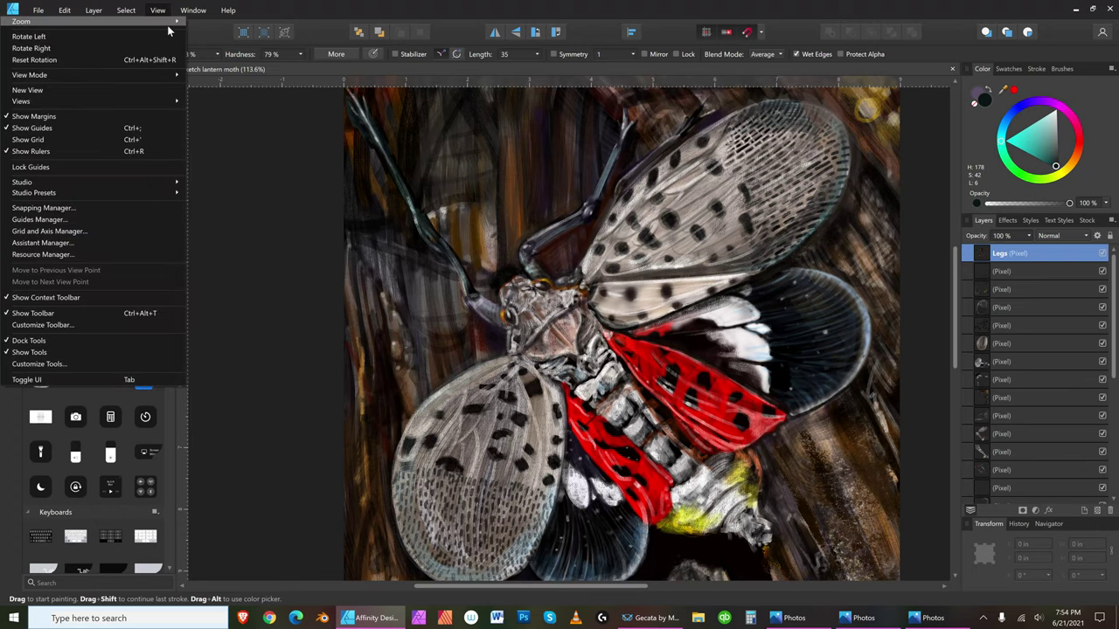
{"action": "mouse_move", "coordinate": [178, 23]}
{"action": "left_click", "coordinate": [224, 81]}
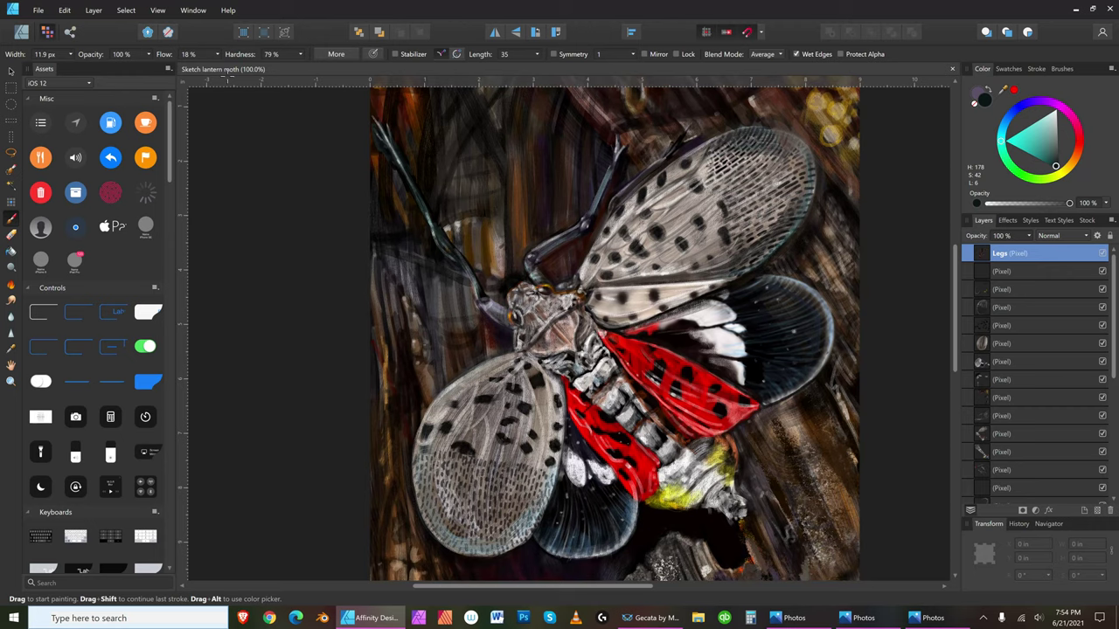
{"action": "left_click", "coordinate": [158, 11]}
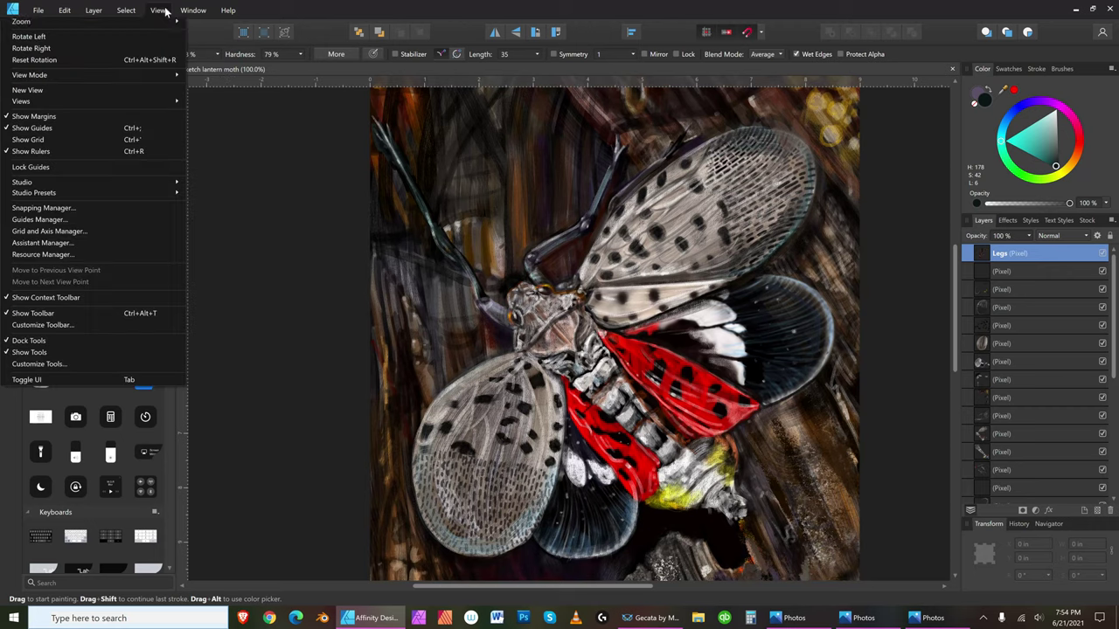
{"action": "mouse_move", "coordinate": [175, 21]}
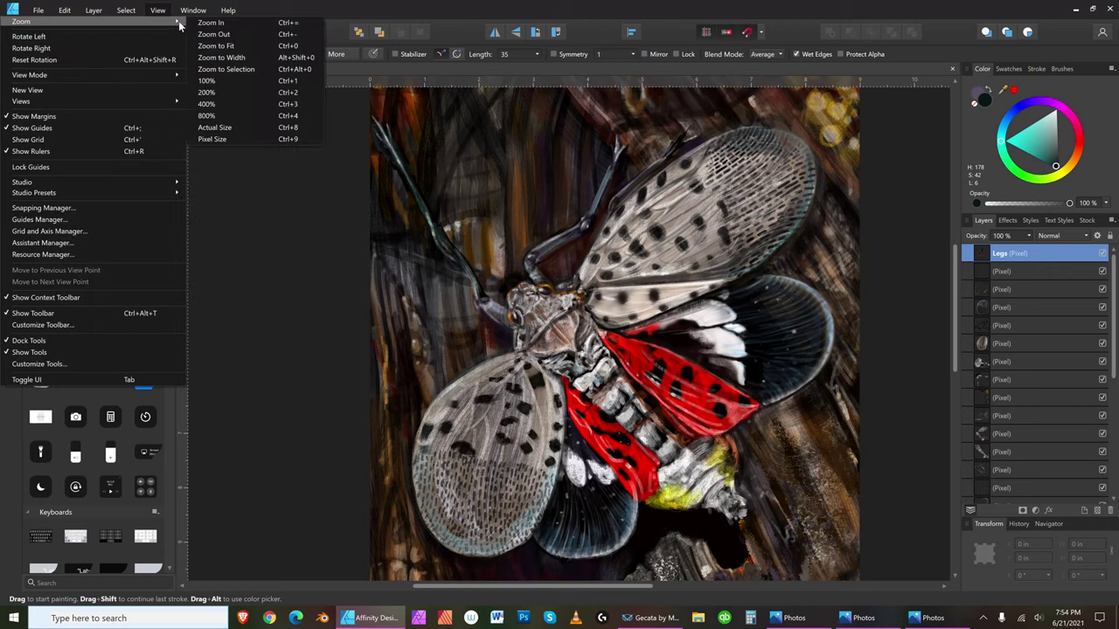
{"action": "left_click", "coordinate": [236, 45]}
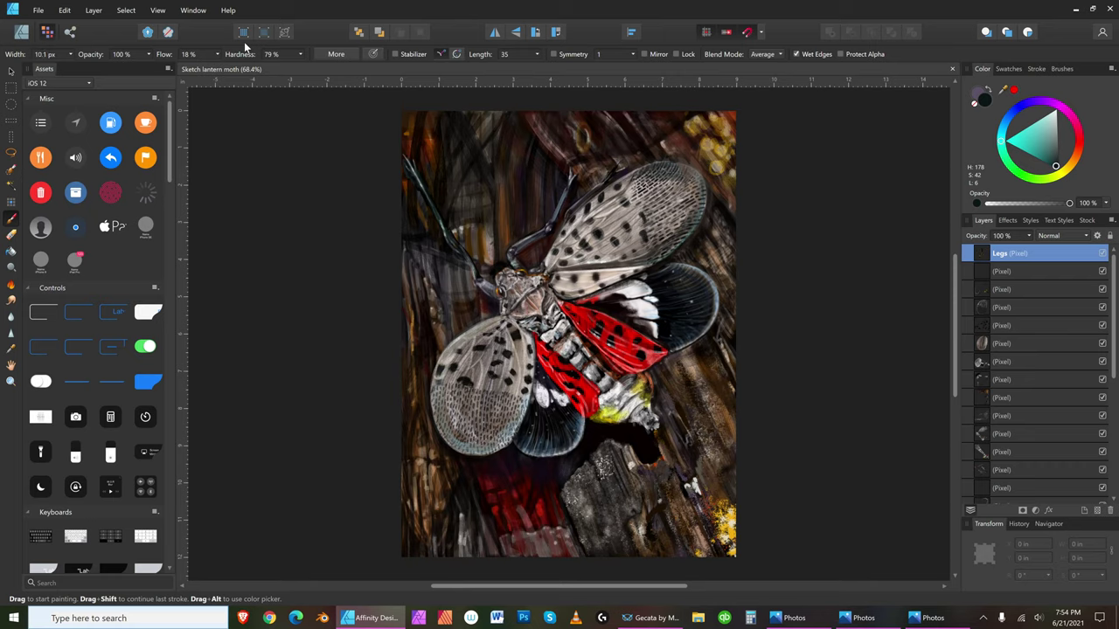
- Set the brush to about 24 px and pick a neutral violet-grey (H 269, S 1, L 40) on the Legs layer
{"action": "key", "text": "bracketright"}
{"action": "key", "text": "bracketright"}
{"action": "key", "text": "bracketright"}
{"action": "key", "text": "bracketright"}
{"action": "key", "text": "bracketright"}
{"action": "key", "text": "bracketright"}
{"action": "left_click", "coordinate": [1055, 144]}
{"action": "key", "text": "bracketleft"}
{"action": "key", "text": "bracketleft"}
{"action": "key", "text": "bracketleft"}
{"action": "key", "text": "bracketright"}
{"action": "key", "text": "bracketright"}
{"action": "key", "text": "bracketright"}
{"action": "left_click", "coordinate": [1058, 161]}
{"action": "left_click", "coordinate": [1039, 102]}
{"action": "left_click", "coordinate": [1034, 157]}
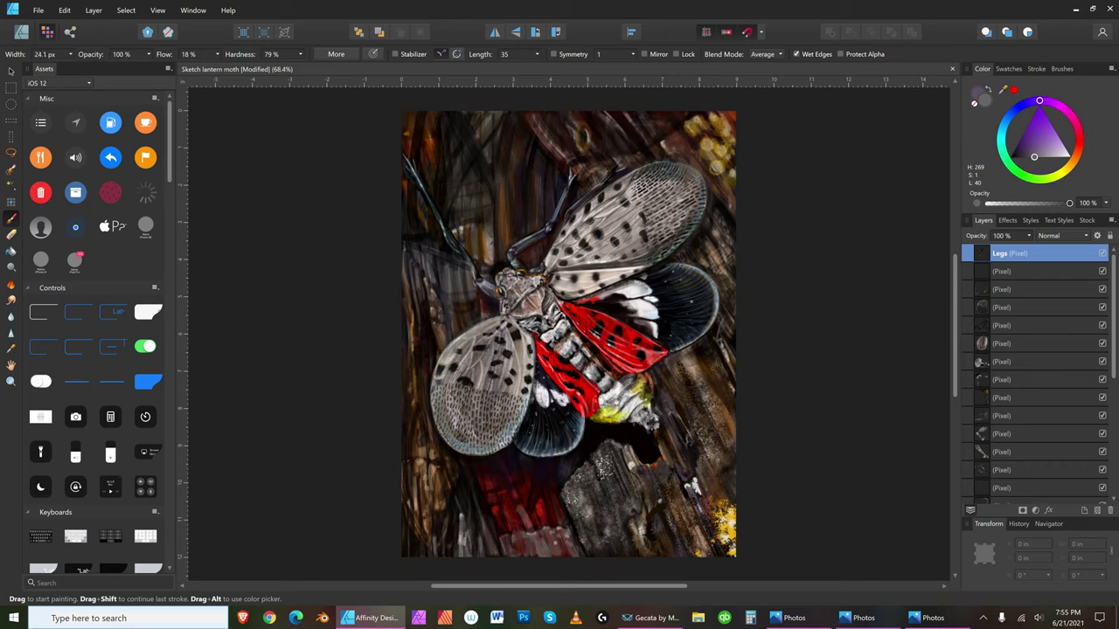
- Pick a lighter violet-grey (H 269, S 5, L 52) and paint a thin leg from the lower forewing to the canvas edge at about 24 px
{"action": "key", "text": "bracketright"}
{"action": "key", "text": "bracketright"}
{"action": "key", "text": "bracketright"}
{"action": "key", "text": "bracketright"}
{"action": "key", "text": "bracketright"}
{"action": "key", "text": "bracketleft"}
{"action": "key", "text": "bracketleft"}
{"action": "key", "text": "bracketleft"}
{"action": "key", "text": "bracketleft"}
{"action": "key", "text": "bracketleft"}
{"action": "key", "text": "bracketleft"}
{"action": "key", "text": "bracketleft"}
{"action": "key", "text": "bracketleft"}
{"action": "left_click", "coordinate": [1068, 156]}
{"action": "key", "text": "bracketright"}
{"action": "key", "text": "bracketright"}
{"action": "key", "text": "bracketright"}
{"action": "key", "text": "bracketright"}
{"action": "key", "text": "bracketleft"}
{"action": "key", "text": "bracketright"}
{"action": "key", "text": "bracketleft"}
{"action": "key", "text": "bracketleft"}
{"action": "key", "text": "bracketleft"}
{"action": "left_click", "coordinate": [1041, 155]}
{"action": "key", "text": "bracketright"}
{"action": "key", "text": "bracketright"}
{"action": "key", "text": "bracketright"}
{"action": "key", "text": "bracketright"}
{"action": "left_click_drag", "start_coordinate": [444, 323], "coordinate": [359, 355]}
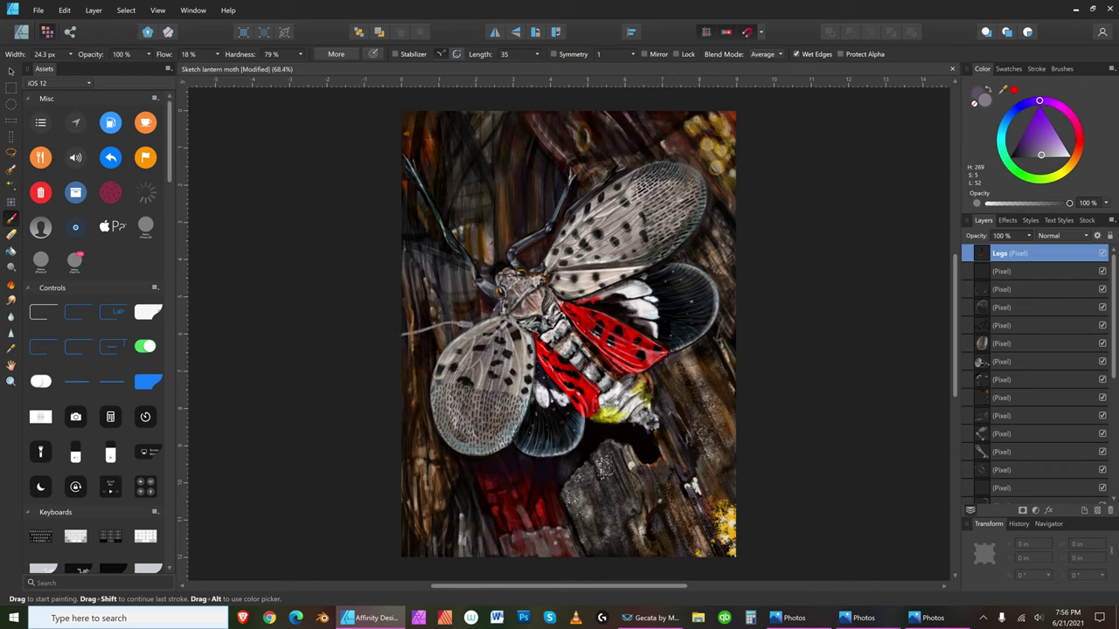
- Pick a stronger violet and repaint the new leg beside the lower forewing with a wider brush
{"action": "left_click", "coordinate": [1019, 154]}
{"action": "key", "text": "bracketleft"}
{"action": "key", "text": "bracketright"}
{"action": "key", "text": "bracketright"}
{"action": "key", "text": "bracketright"}
{"action": "left_click_drag", "start_coordinate": [447, 323], "coordinate": [404, 333]}
{"action": "key", "text": "bracketright"}
{"action": "key", "text": "bracketright"}
{"action": "key", "text": "bracketright"}
{"action": "key", "text": "bracketright"}
{"action": "key", "text": "bracketright"}
{"action": "key", "text": "bracketleft"}
- Switch to a light cyan (H 180, S 79, L 84) and highlight the new leg at about 43 px
{"action": "left_click", "coordinate": [1007, 151]}
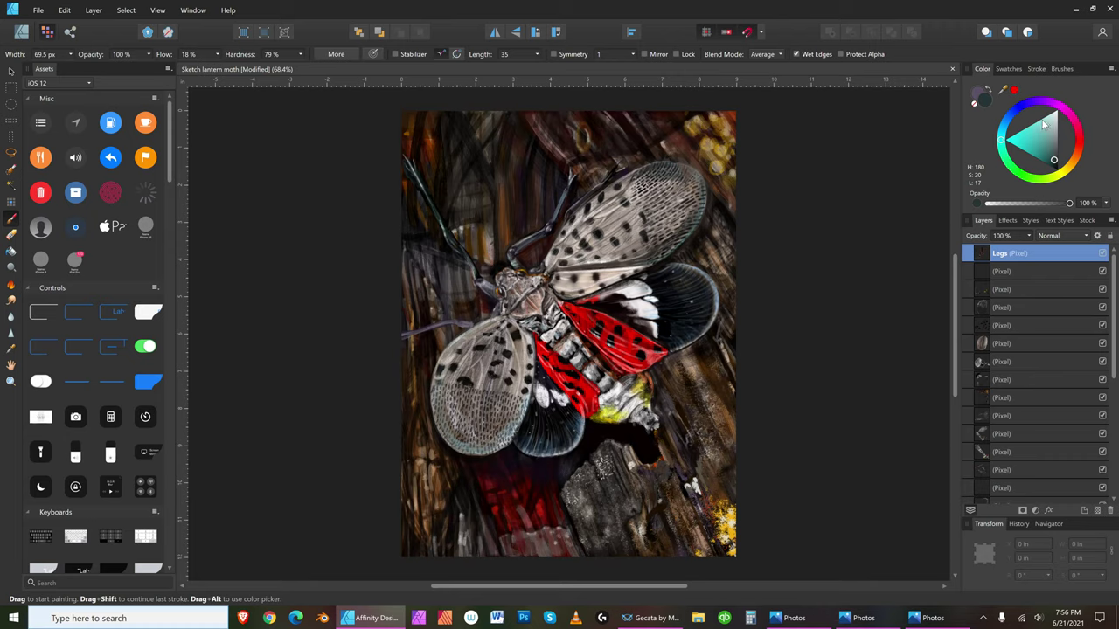
{"action": "left_click", "coordinate": [1047, 119]}
{"action": "key", "text": "bracketleft"}
{"action": "left_click", "coordinate": [1052, 116]}
{"action": "key", "text": "bracketleft"}
{"action": "key", "text": "bracketleft"}
{"action": "left_click_drag", "start_coordinate": [450, 323], "coordinate": [368, 356]}
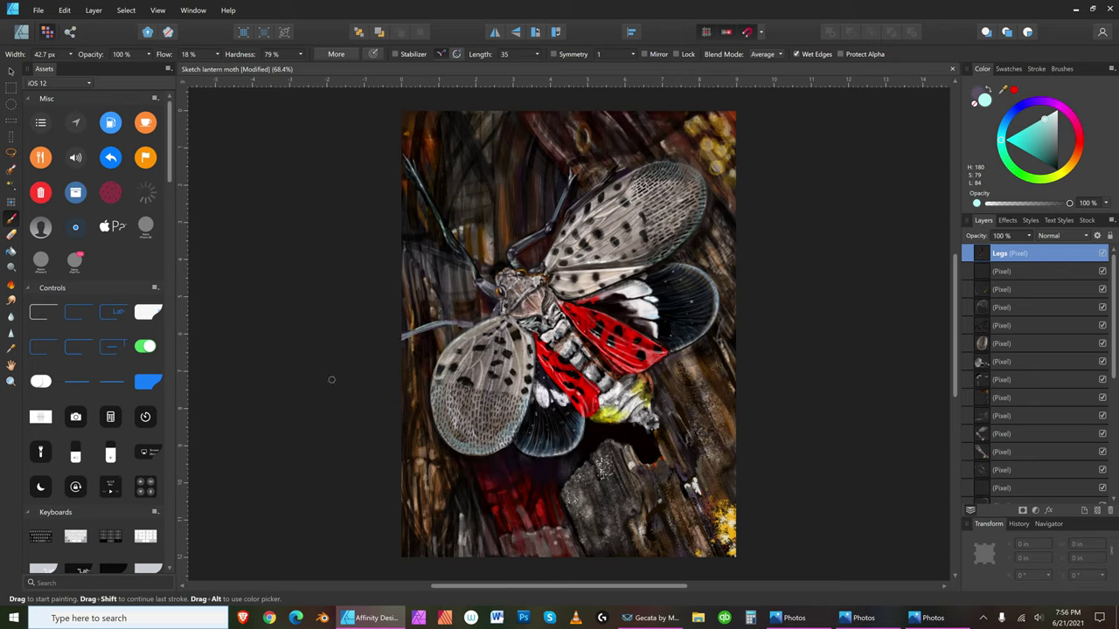
- Pick a dark grey-teal (H 180, S 13, L 19) and tone down the new leg, narrowing the brush to about 19 px
{"action": "left_click", "coordinate": [1057, 159]}
{"action": "key", "text": "bracketleft"}
{"action": "key", "text": "bracketleft"}
{"action": "key", "text": "bracketleft"}
{"action": "key", "text": "bracketleft"}
{"action": "key", "text": "bracketleft"}
{"action": "key", "text": "bracketright"}
{"action": "key", "text": "bracketright"}
{"action": "key", "text": "bracketright"}
{"action": "key", "text": "bracketleft"}
{"action": "key", "text": "bracketleft"}
{"action": "key", "text": "bracketleft"}
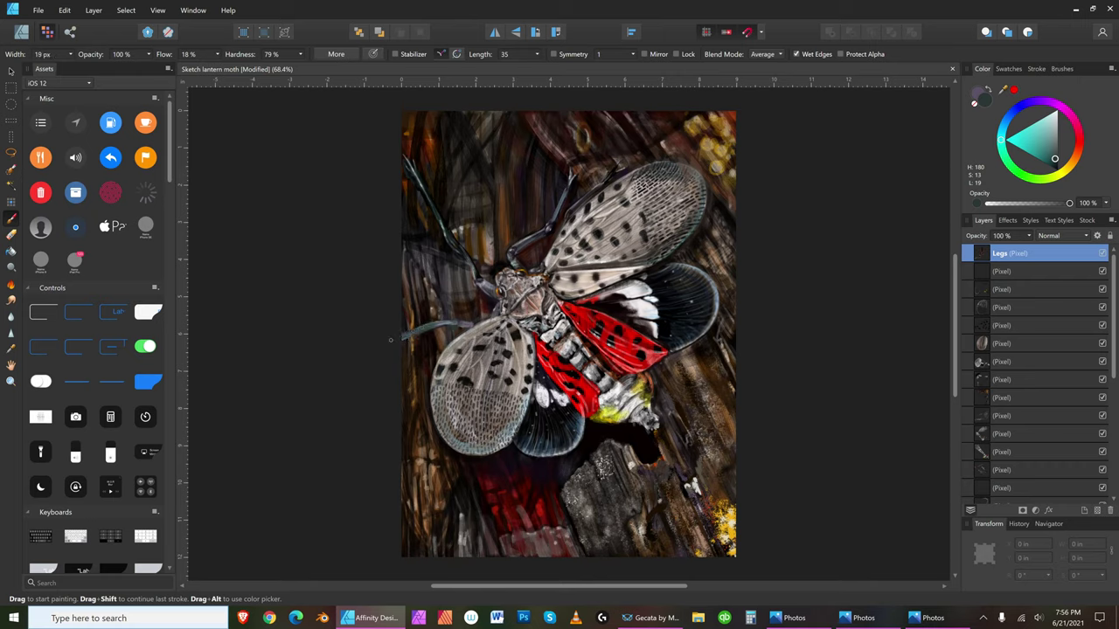
- Switch to black (H 180, S 100, L 0) and shade along the length of the new leg at about 37 px
{"action": "key", "text": "bracketright"}
{"action": "key", "text": "bracketright"}
{"action": "key", "text": "bracketright"}
{"action": "key", "text": "bracketright"}
{"action": "key", "text": "bracketright"}
{"action": "key", "text": "bracketleft"}
{"action": "left_click_drag", "start_coordinate": [1055, 161], "coordinate": [1055, 175]}
{"action": "left_click_drag", "start_coordinate": [388, 338], "coordinate": [451, 316]}
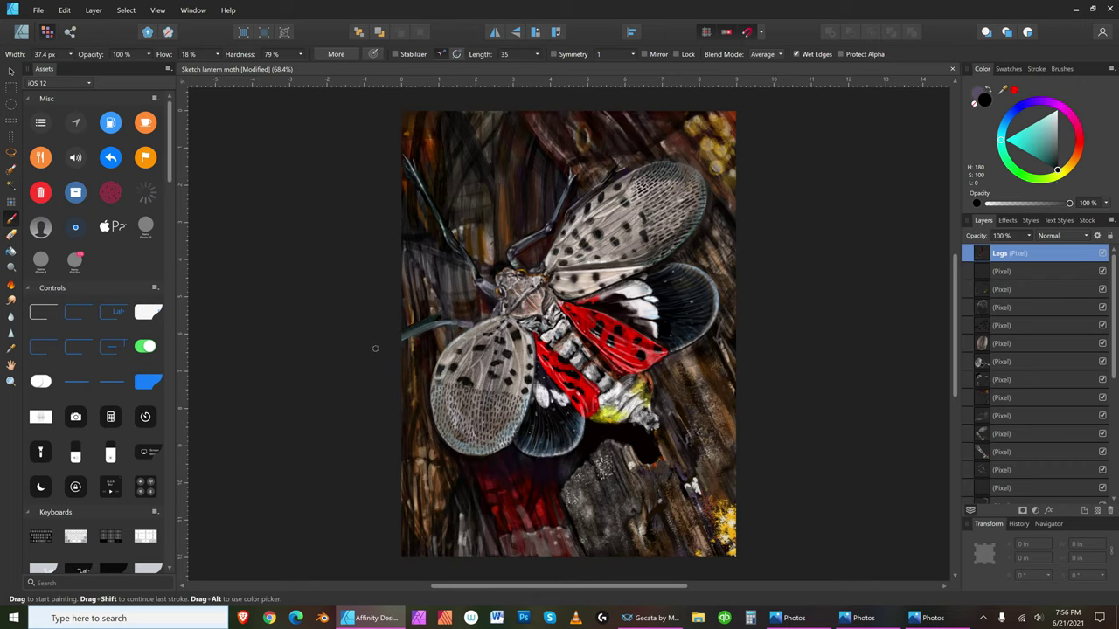
{"action": "mouse_move", "coordinate": [386, 339]}
{"action": "left_mouse_down"}
{"action": "mouse_move", "coordinate": [425, 324]}
{"action": "mouse_move", "coordinate": [377, 349]}
{"action": "mouse_move", "coordinate": [449, 331]}
{"action": "left_mouse_up"}
- Refine the new leg's dark edges in black, adjusting the brush to about 28 px
{"action": "key", "text": "bracketleft"}
{"action": "key", "text": "bracketleft"}
{"action": "key", "text": "bracketleft"}
{"action": "key", "text": "bracketleft"}
{"action": "key", "text": "bracketleft"}
{"action": "key", "text": "bracketright"}
{"action": "key", "text": "bracketright"}
{"action": "key", "text": "bracketright"}
{"action": "key", "text": "bracketright"}
{"action": "key", "text": "bracketright"}
{"action": "key", "text": "bracketleft"}
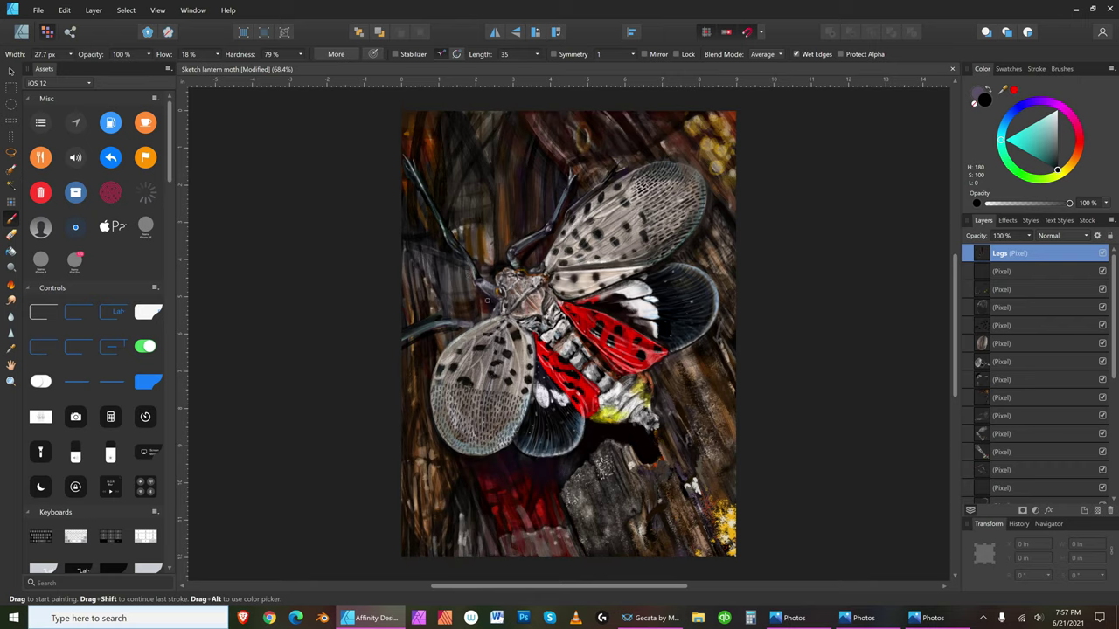
- Paint a short black leg segment beside the head with a smaller brush
{"action": "key", "text": "bracketleft"}
{"action": "key", "text": "bracketleft"}
{"action": "key", "text": "bracketleft"}
{"action": "key", "text": "bracketleft"}
- Pick a light cyan (H 180, S 95, L 81) for leg highlights and reduce the brush to about 7.8 px
{"action": "left_click", "coordinate": [1056, 114]}
{"action": "key", "text": "bracketleft"}
{"action": "key", "text": "bracketright"}
{"action": "key", "text": "bracketright"}
{"action": "key", "text": "bracketright"}
{"action": "key", "text": "bracketright"}
{"action": "left_click", "coordinate": [1039, 123]}
{"action": "key", "text": "bracketleft"}
{"action": "key", "text": "bracketleft"}
{"action": "key", "text": "bracketleft"}
{"action": "key", "text": "bracketleft"}
{"action": "key", "text": "bracketleft"}
{"action": "key", "text": "bracketleft"}
{"action": "key", "text": "bracketleft"}
{"action": "key", "text": "bracketleft"}
{"action": "key", "text": "bracketleft"}
{"action": "key", "text": "bracketleft"}
{"action": "key", "text": "bracketleft"}
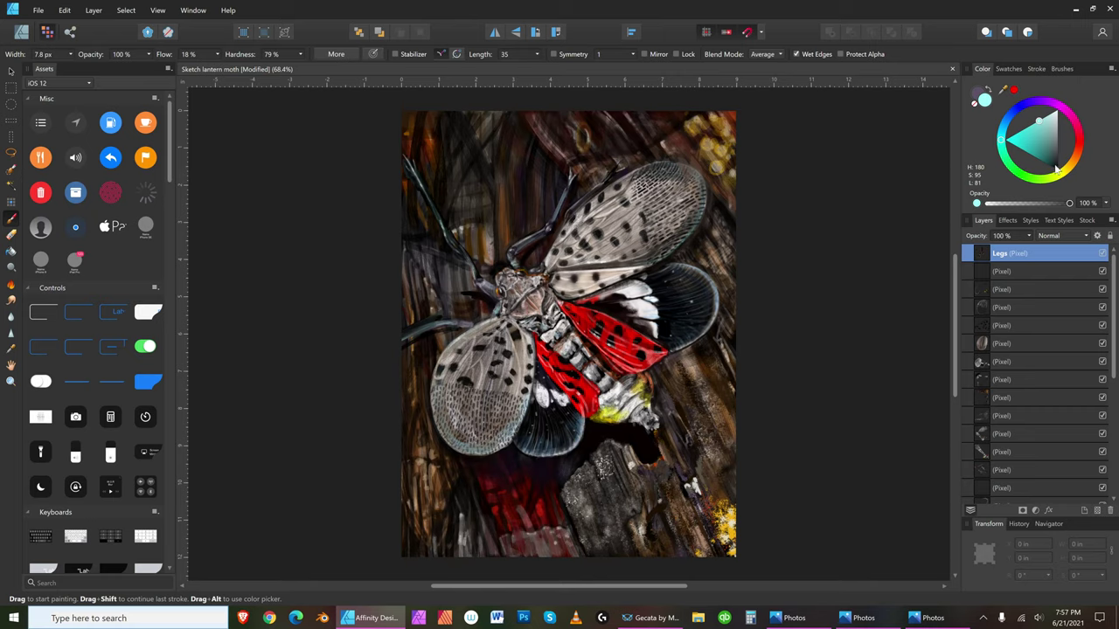
- Enlarge the brush and paint light cyan highlights along the legs
{"action": "key", "text": "bracketright"}
{"action": "key", "text": "bracketright"}
{"action": "key", "text": "bracketright"}
{"action": "key", "text": "bracketright"}
{"action": "key", "text": "bracketright"}
{"action": "key", "text": "bracketright"}
{"action": "key", "text": "bracketright"}
{"action": "key", "text": "bracketright"}
{"action": "key", "text": "bracketright"}
{"action": "key", "text": "bracketright"}
- Switch to near-black and shade the dark parts of the legs, varying the brush size
{"action": "left_click", "coordinate": [1055, 168]}
{"action": "key", "text": "bracketleft"}
{"action": "key", "text": "bracketleft"}
{"action": "key", "text": "bracketleft"}
{"action": "key", "text": "bracketleft"}
{"action": "key", "text": "bracketright"}
{"action": "key", "text": "bracketright"}
{"action": "key", "text": "bracketright"}
{"action": "key", "text": "bracketright"}
{"action": "key", "text": "bracketright"}
{"action": "key", "text": "bracketleft"}
{"action": "key", "text": "bracketleft"}
{"action": "key", "text": "bracketleft"}
{"action": "key", "text": "bracketright"}
{"action": "key", "text": "bracketright"}
{"action": "key", "text": "bracketright"}
{"action": "key", "text": "bracketright"}
{"action": "key", "text": "bracketleft"}
{"action": "key", "text": "bracketleft"}
{"action": "key", "text": "bracketleft"}
- Pick a near-white and add highlights to the legs with a finer brush
{"action": "left_click", "coordinate": [1056, 115]}
{"action": "key", "text": "bracketright"}
{"action": "key", "text": "bracketleft"}
{"action": "key", "text": "bracketleft"}
{"action": "key", "text": "bracketleft"}
{"action": "key", "text": "bracketleft"}
{"action": "key", "text": "bracketright"}
{"action": "key", "text": "bracketright"}
{"action": "key", "text": "bracketright"}
- Return to near-black (H 180, S 8, L 7) and darken the lower leg's edges at about 22.8 px and smaller
{"action": "left_click", "coordinate": [1057, 167]}
{"action": "key", "text": "bracketright"}
{"action": "key", "text": "bracketright"}
{"action": "key", "text": "bracketright"}
{"action": "key", "text": "bracketright"}
{"action": "key", "text": "bracketleft"}
{"action": "key", "text": "bracketleft"}
{"action": "key", "text": "bracketleft"}
{"action": "key", "text": "bracketleft"}
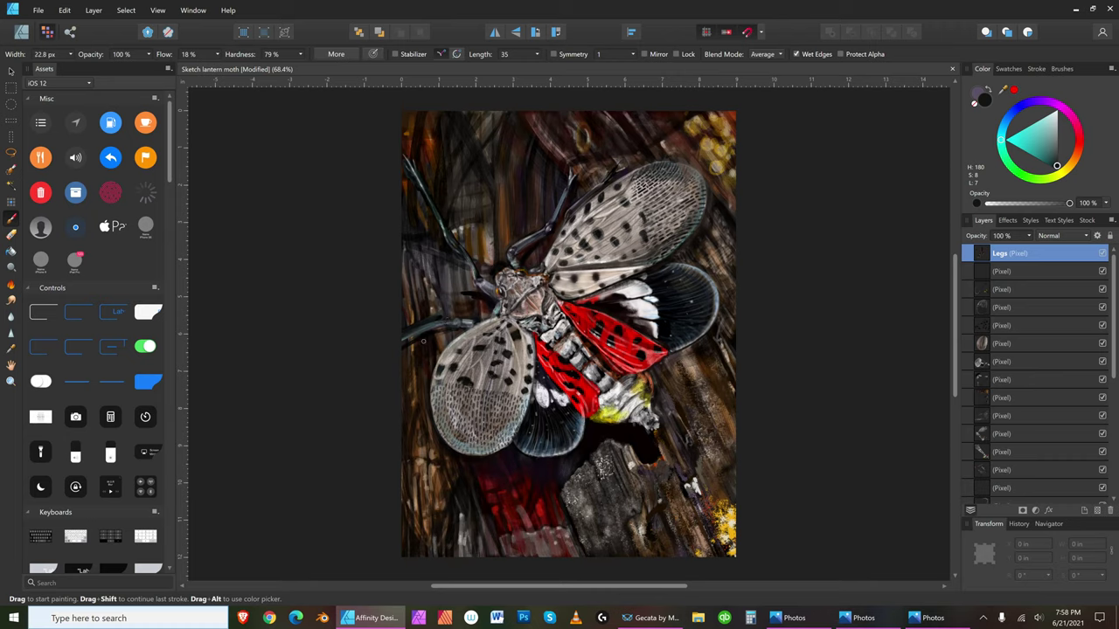
{"action": "key", "text": "bracketleft"}
{"action": "key", "text": "bracketleft"}
{"action": "key", "text": "bracketleft"}
{"action": "key", "text": "bracketleft"}
- Pick a light cyan and paint fine highlights on the lower leg with a reduced brush
{"action": "left_click", "coordinate": [1039, 120]}
{"action": "key", "text": "bracketright"}
{"action": "key", "text": "bracketleft"}
{"action": "key", "text": "bracketleft"}
{"action": "key", "text": "bracketleft"}
{"action": "key", "text": "bracketleft"}
{"action": "key", "text": "bracketleft"}
{"action": "key", "text": "bracketleft"}
{"action": "key", "text": "bracketleft"}
{"action": "key", "text": "bracketleft"}
{"action": "key", "text": "bracketleft"}
{"action": "key", "text": "bracketright"}
{"action": "key", "text": "bracketright"}
- Go back to a dark tone and refine the leg shading with a smaller brush
{"action": "left_click", "coordinate": [1059, 166]}
{"action": "key", "text": "bracketleft"}
{"action": "key", "text": "bracketleft"}
{"action": "key", "text": "bracketleft"}
{"action": "key", "text": "bracketright"}
{"action": "left_click_drag", "start_coordinate": [1057, 165], "coordinate": [1090, 145]}
{"action": "key", "text": "bracketleft"}
- Sample a near-black (H 180, S 0, L 6) from between the legs and touch up there at about 23.8 px
{"action": "left_click", "coordinate": [1053, 152]}
{"action": "left_click", "coordinate": [1063, 138]}
{"action": "key", "text": "bracketleft"}
{"action": "left_click", "coordinate": [472, 310], "text": "alt"}
{"action": "key", "text": "bracketright"}
{"action": "key", "text": "bracketright"}
{"action": "key", "text": "bracketleft"}
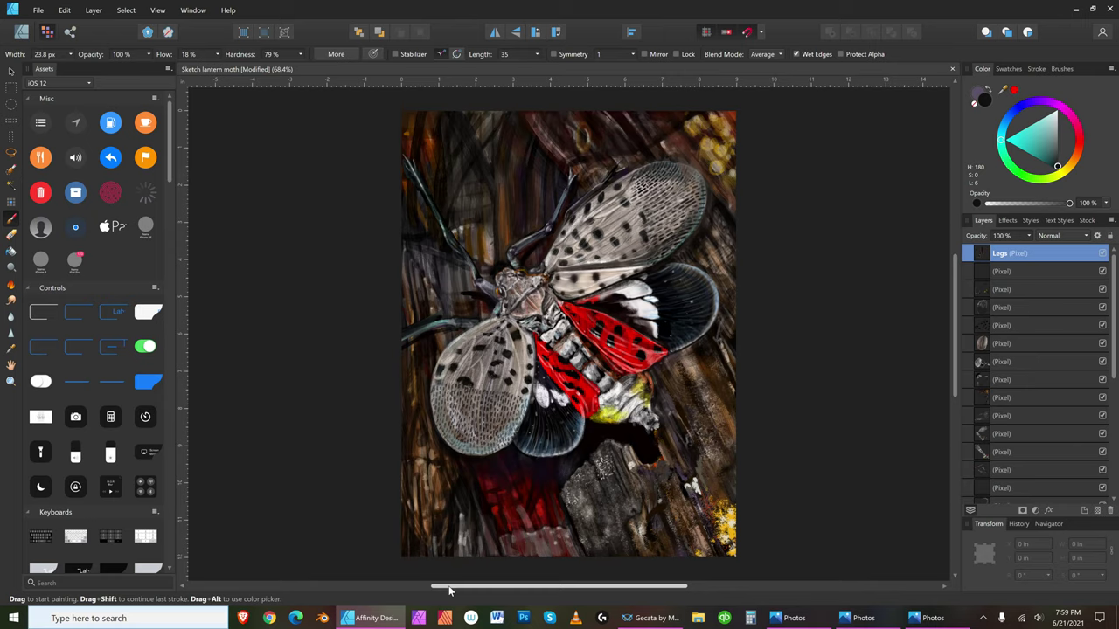
- Switch to black (H 180, S 100, L 0) and deepen the shadows around the legs, enlarging the brush to about 64 px
{"action": "left_click_drag", "start_coordinate": [1058, 166], "coordinate": [1076, 189]}
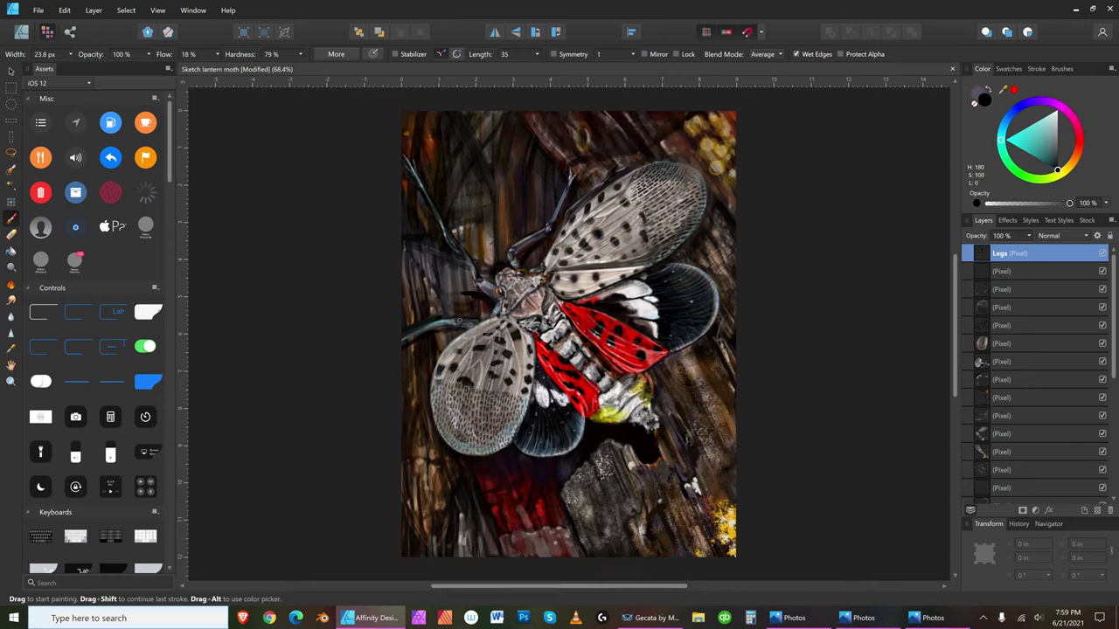
{"action": "key", "text": "bracketright"}
{"action": "key", "text": "bracketright"}
{"action": "key", "text": "bracketright"}
{"action": "key", "text": "bracketleft"}
{"action": "key", "text": "bracketleft"}
{"action": "key", "text": "bracketleft"}
{"action": "key", "text": "bracketright"}
{"action": "key", "text": "bracketright"}
{"action": "key", "text": "bracketright"}
{"action": "key", "text": "bracketright"}
{"action": "key", "text": "bracketleft"}
{"action": "key", "text": "bracketleft"}
{"action": "key", "text": "bracketright"}
{"action": "key", "text": "bracketright"}
{"action": "key", "text": "bracketright"}
{"action": "key", "text": "bracketright"}
{"action": "key", "text": "bracketright"}
{"action": "key", "text": "bracketright"}
{"action": "key", "text": "bracketright"}
{"action": "key", "text": "bracketright"}
{"action": "key", "text": "bracketleft"}
{"action": "key", "text": "bracketleft"}
{"action": "key", "text": "bracketleft"}
{"action": "key", "text": "bracketleft"}
{"action": "key", "text": "bracketleft"}
{"action": "key", "text": "bracketleft"}
{"action": "key", "text": "bracketright"}
{"action": "key", "text": "bracketright"}
{"action": "key", "text": "bracketright"}
{"action": "key", "text": "bracketright"}
{"action": "key", "text": "bracketright"}
{"action": "key", "text": "bracketright"}
{"action": "key", "text": "bracketright"}
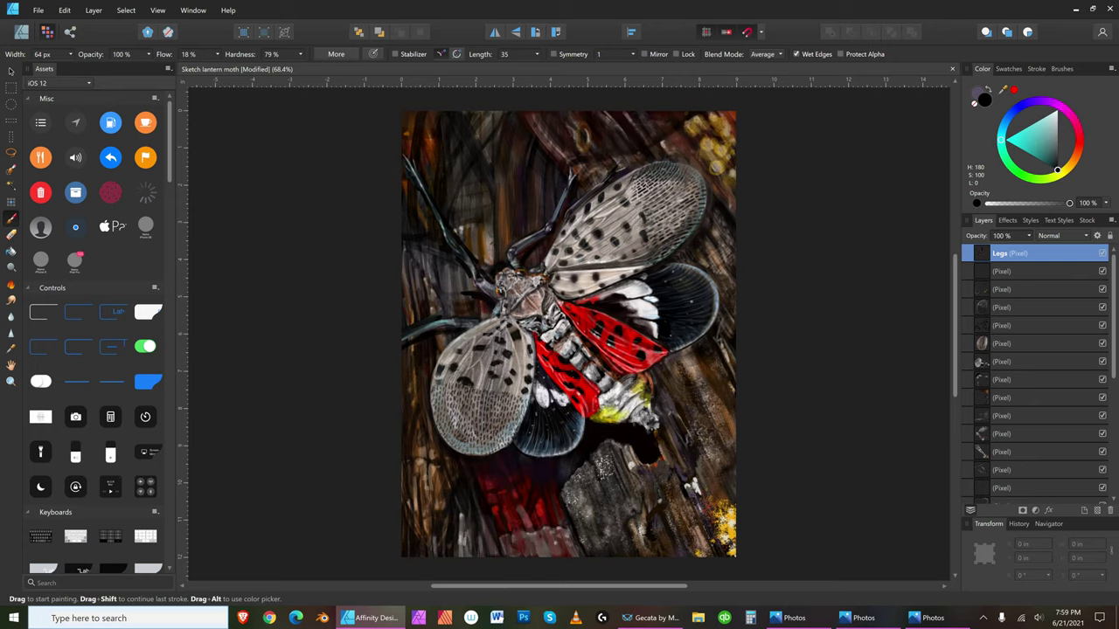
- Save the painting and bring up the reference picture in Photos
{"action": "left_click", "coordinate": [39, 10]}
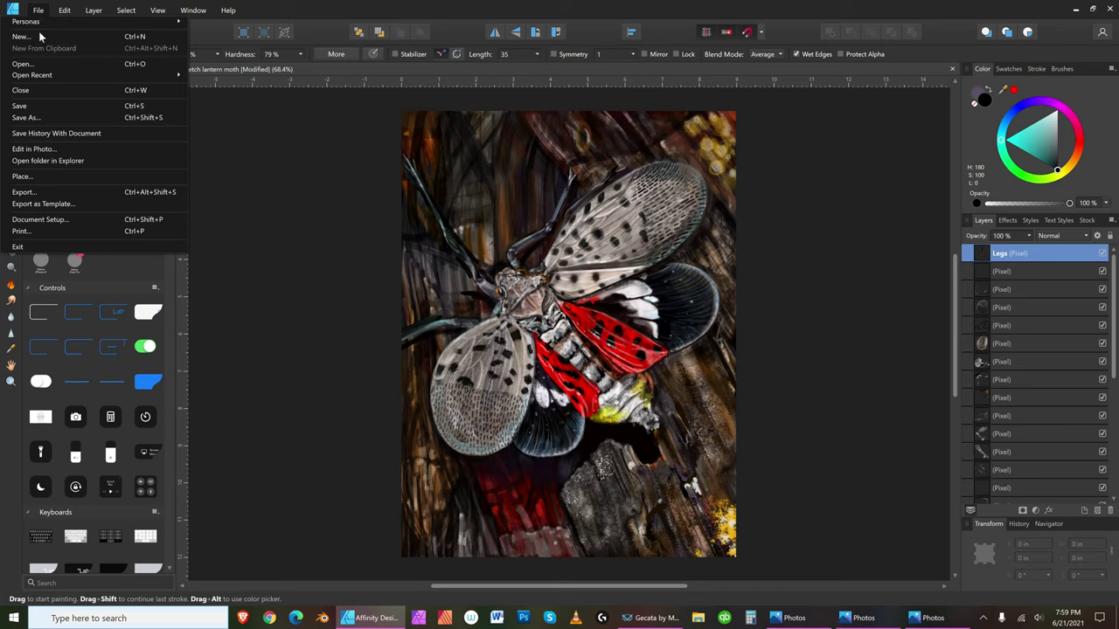
{"action": "left_click", "coordinate": [42, 106]}
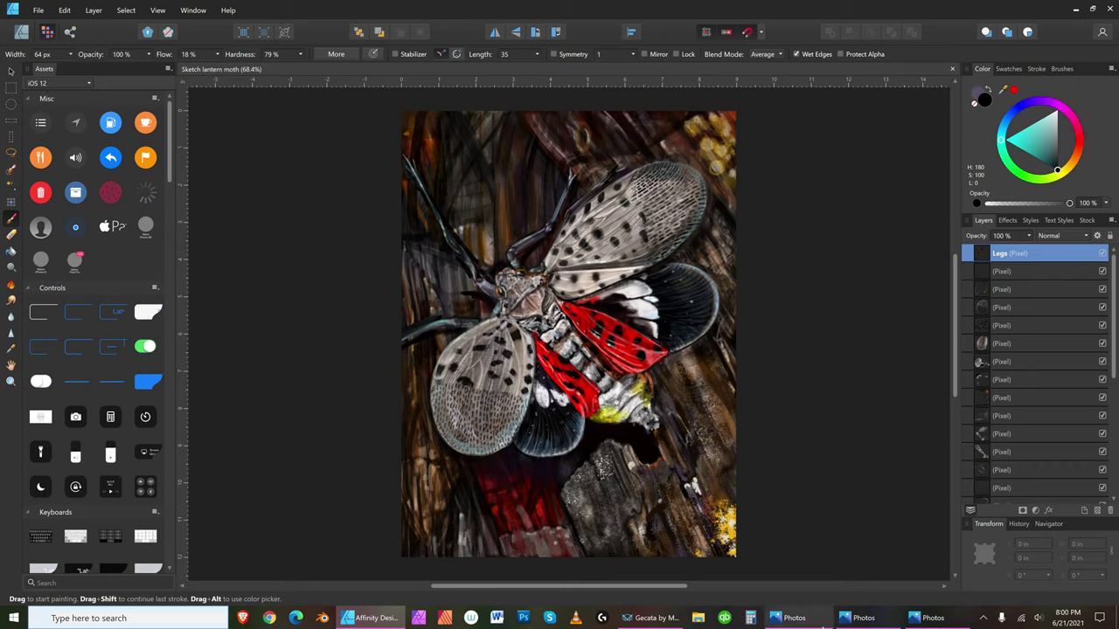
{"action": "left_click", "coordinate": [885, 622]}
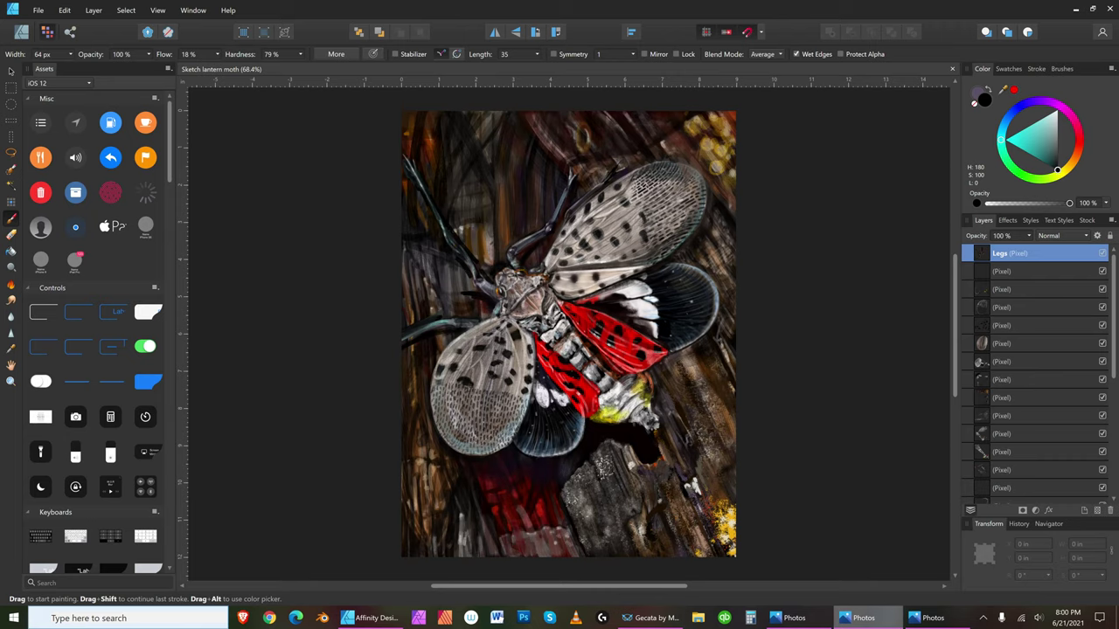
{"action": "left_click", "coordinate": [1060, 171]}
{"action": "key", "text": "]"}
{"action": "key", "text": "]"}
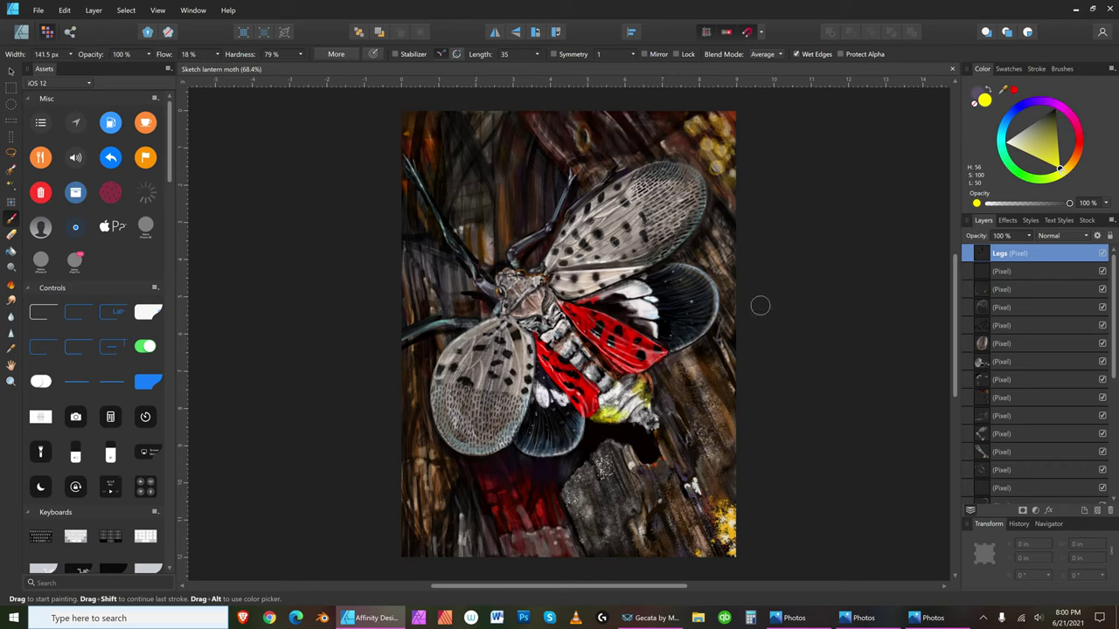
- Pick a near-black (H 56, S 100, L 2) and paint a dark band across the yellow abdomen end at about 31.4 px
{"action": "left_click", "coordinate": [1055, 113]}
{"action": "key", "text": "]"}
{"action": "key", "text": "["}
{"action": "key", "text": "["}
{"action": "key", "text": "["}
{"action": "key", "text": "["}
{"action": "key", "text": "["}
{"action": "key", "text": "bracketleft"}
{"action": "key", "text": "bracketright"}
{"action": "key", "text": "bracketright"}
{"action": "key", "text": "bracketright"}
{"action": "left_click", "coordinate": [607, 412]}
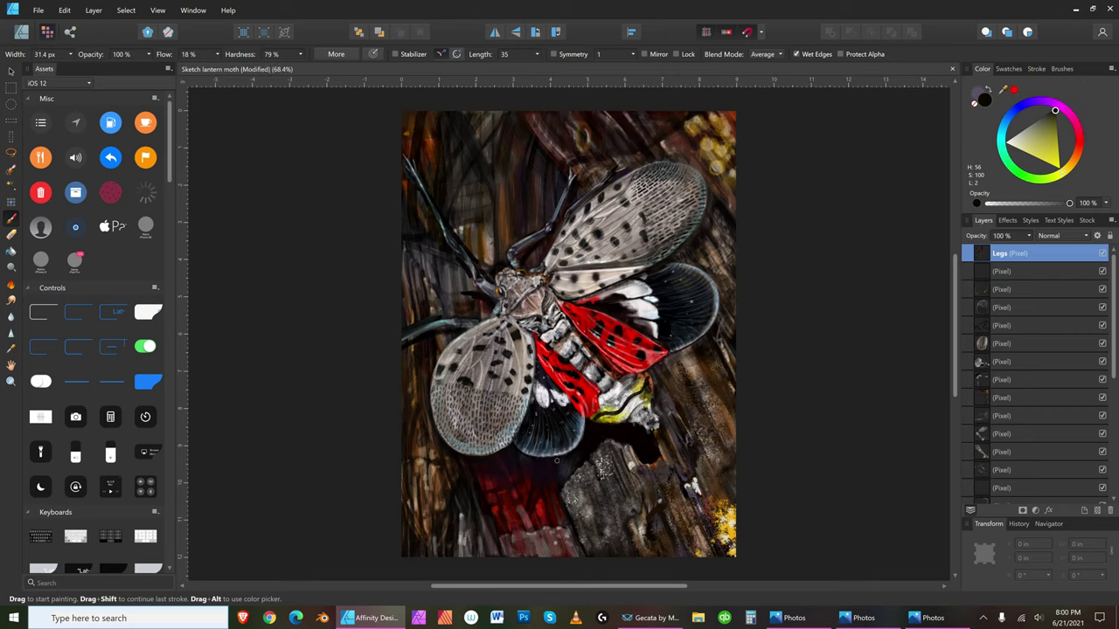
- Paint further curved black stripes across the yellow end of the abdomen, varying the brush size
{"action": "key", "text": "bracketright"}
{"action": "key", "text": "bracketleft"}
{"action": "key", "text": "bracketleft"}
{"action": "key", "text": "bracketleft"}
{"action": "key", "text": "bracketright"}
{"action": "key", "text": "bracketright"}
{"action": "key", "text": "bracketright"}
{"action": "key", "text": "bracketleft"}
{"action": "key", "text": "bracketleft"}
{"action": "key", "text": "bracketleft"}
{"action": "key", "text": "bracketleft"}
{"action": "key", "text": "bracketleft"}
{"action": "key", "text": "bracketleft"}
{"action": "key", "text": "bracketright"}
{"action": "key", "text": "bracketright"}
{"action": "key", "text": "bracketleft"}
{"action": "key", "text": "bracketleft"}
{"action": "key", "text": "bracketleft"}
- Darken the tip of the abdomen in near-black, reducing the brush to about 22 px
{"action": "mouse_move", "coordinate": [654, 417]}
{"action": "left_mouse_down"}
{"action": "mouse_move", "coordinate": [681, 384]}
{"action": "mouse_move", "coordinate": [636, 422]}
{"action": "left_mouse_up"}
{"action": "key", "text": "bracketleft"}
{"action": "key", "text": "bracketleft"}
{"action": "key", "text": "bracketleft"}
{"action": "key", "text": "bracketleft"}
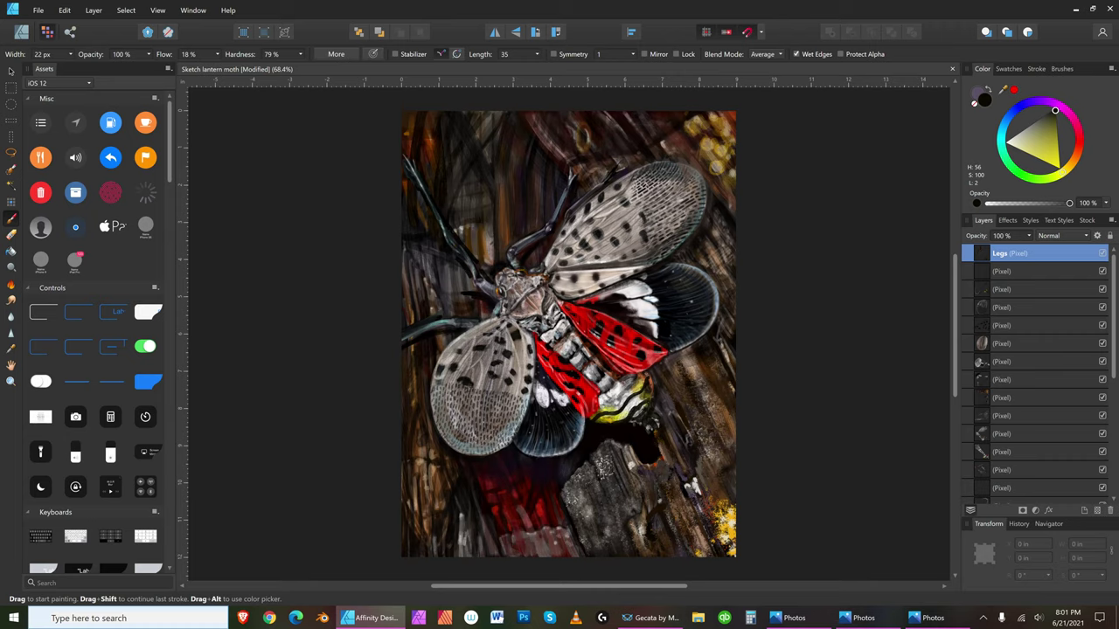
- Darken the bands between the white abdomen segments, enlarging the brush to about 58.4 px
{"action": "key", "text": "bracketright"}
{"action": "key", "text": "bracketright"}
{"action": "key", "text": "bracketright"}
{"action": "key", "text": "bracketright"}
{"action": "key", "text": "bracketright"}
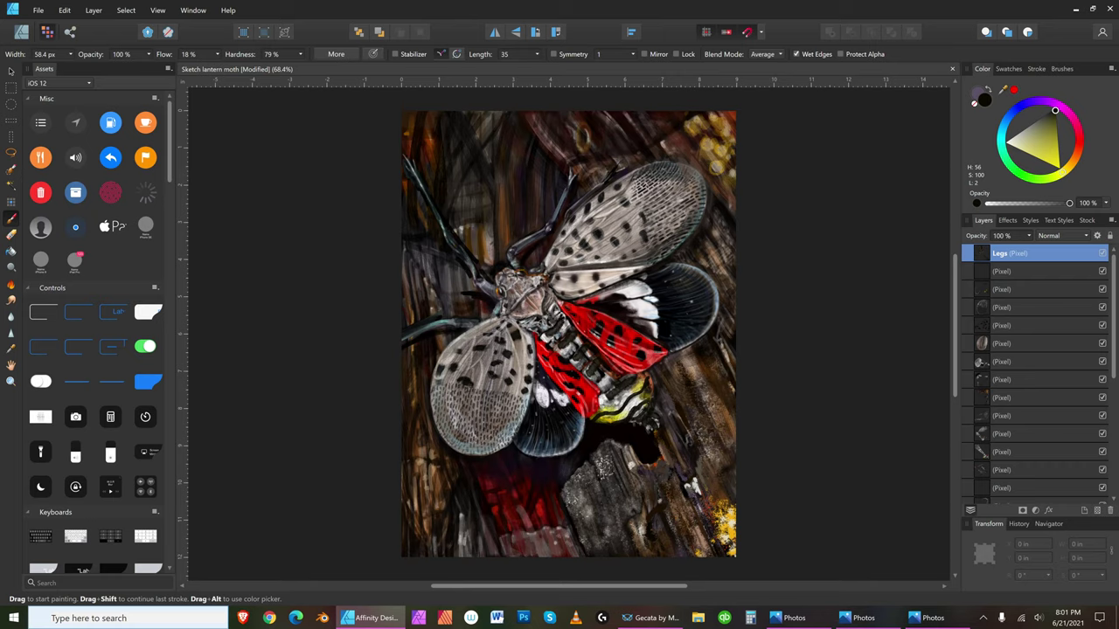
- Reduce the brush to 42.2 px and save the painting
{"action": "key", "text": "bracketleft"}
{"action": "left_click", "coordinate": [38, 11]}
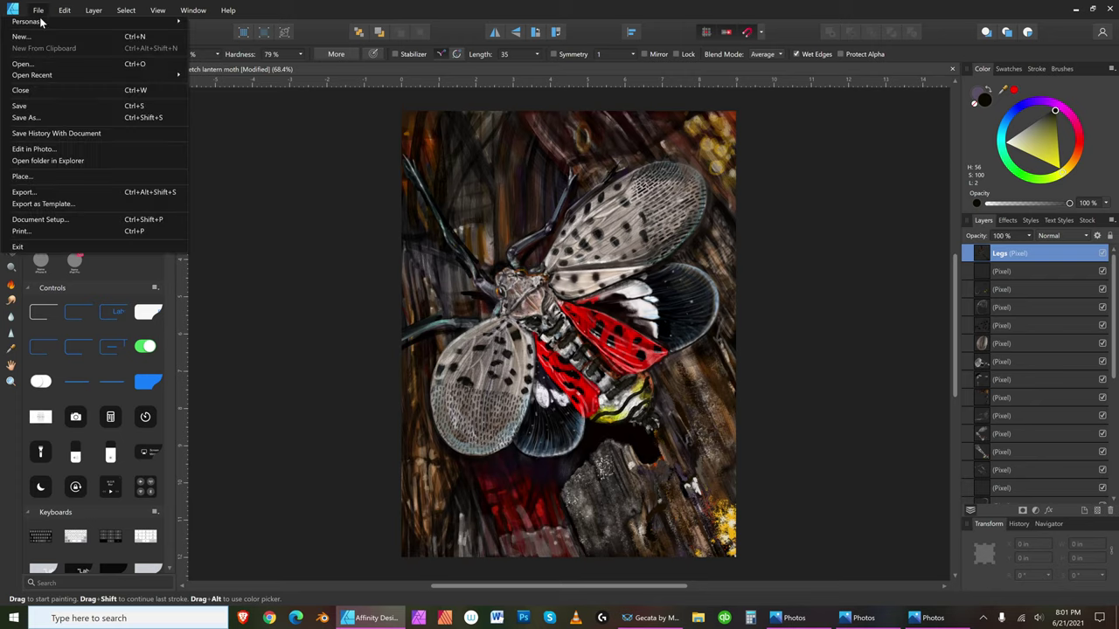
{"action": "left_click", "coordinate": [42, 104]}
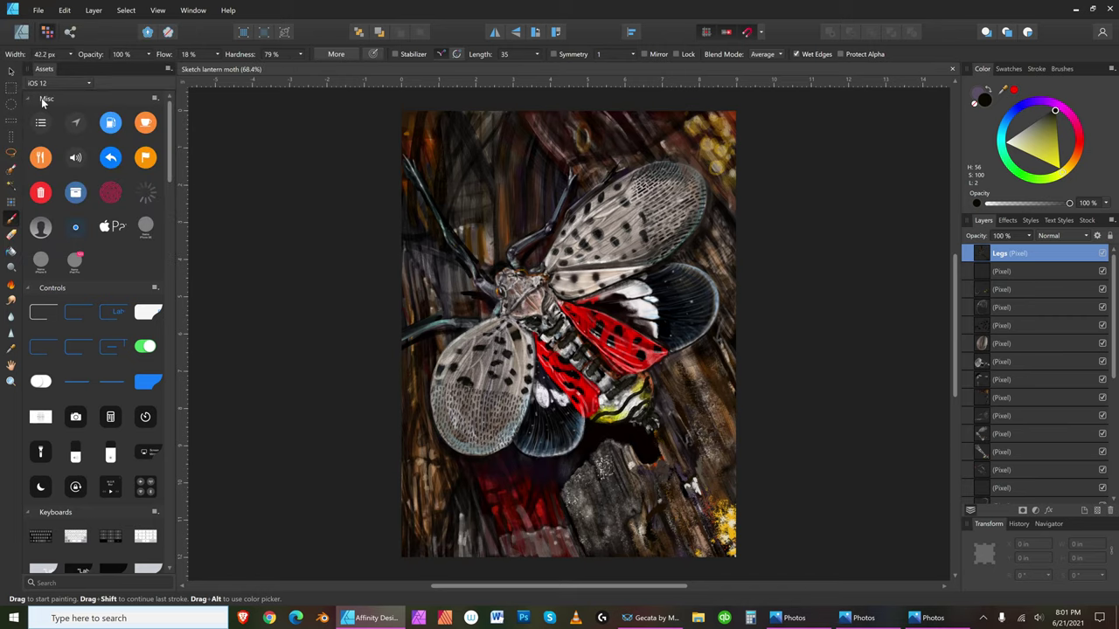
- Pick a bright yellow (H 55, S 100, L 50) and brighten the yellow end of the abdomen, varying the brush up to about 50 px
{"action": "key", "text": "bracketleft"}
{"action": "key", "text": "bracketleft"}
{"action": "left_click", "coordinate": [1064, 177]}
{"action": "key", "text": "bracketleft"}
{"action": "key", "text": "bracketright"}
{"action": "key", "text": "bracketright"}
{"action": "key", "text": "bracketright"}
{"action": "key", "text": "bracketright"}
{"action": "left_click_drag", "start_coordinate": [648, 403], "coordinate": [637, 416]}
{"action": "key", "text": "bracketright"}
{"action": "key", "text": "bracketright"}
{"action": "key", "text": "bracketleft"}
{"action": "key", "text": "bracketleft"}
{"action": "key", "text": "bracketleft"}
{"action": "key", "text": "bracketleft"}
{"action": "key", "text": "bracketright"}
{"action": "key", "text": "bracketright"}
{"action": "key", "text": "bracketright"}
{"action": "key", "text": "bracketright"}
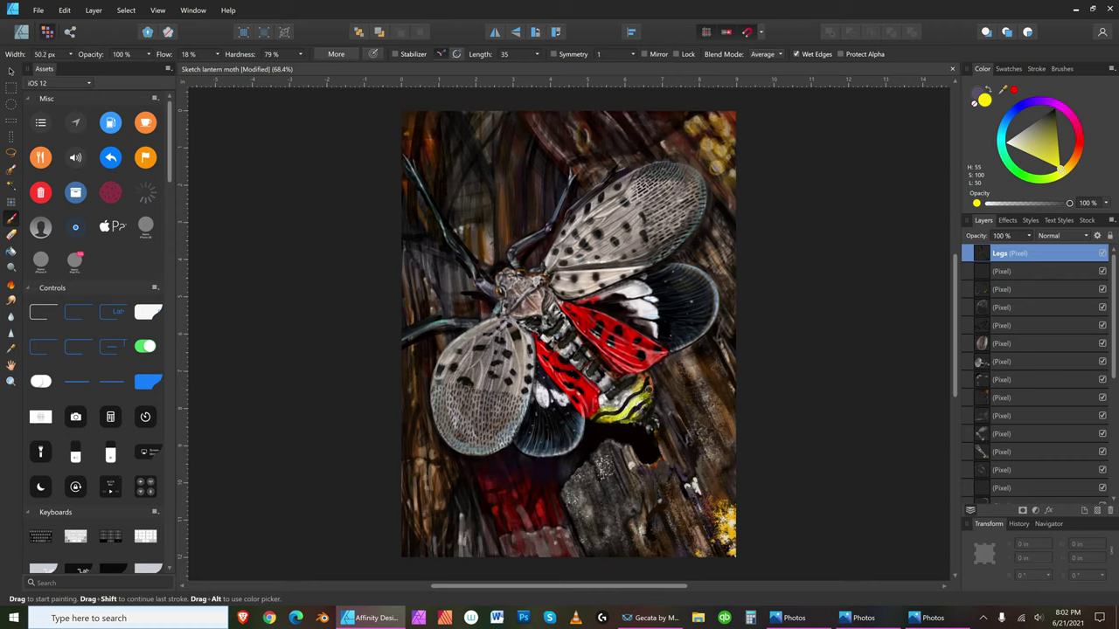
- Paint bright yellow accents onto the middle abdomen segments above the striped end, varying the brush around 50.5 px
{"action": "key", "text": "bracketright"}
{"action": "key", "text": "bracketright"}
{"action": "key", "text": "bracketright"}
{"action": "key", "text": "bracketright"}
{"action": "key", "text": "bracketleft"}
{"action": "key", "text": "bracketleft"}
{"action": "key", "text": "bracketleft"}
{"action": "key", "text": "bracketleft"}
{"action": "key", "text": "bracketright"}
{"action": "key", "text": "bracketright"}
{"action": "key", "text": "bracketright"}
{"action": "key", "text": "bracketright"}
{"action": "key", "text": "bracketright"}
{"action": "key", "text": "bracketright"}
{"action": "key", "text": "bracketleft"}
{"action": "key", "text": "bracketleft"}
{"action": "key", "text": "bracketleft"}
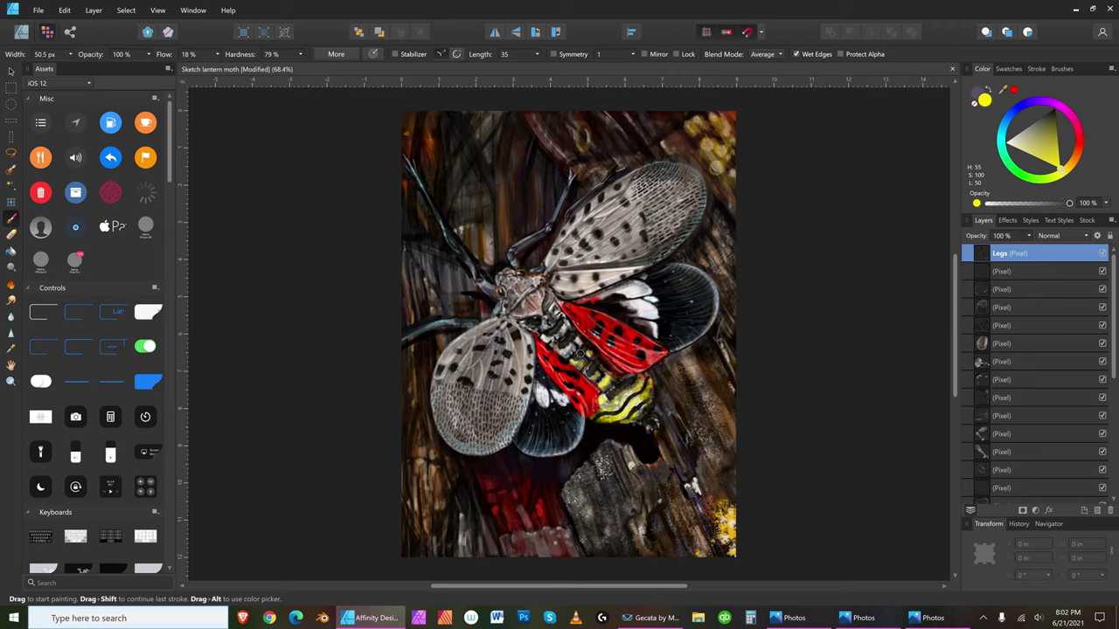
- Pick an off-white (H 55, S 13, L 96) and try highlight strokes with the brush reduced to 21.9 px
{"action": "left_click", "coordinate": [1014, 141]}
{"action": "key", "text": "bracketleft"}
{"action": "key", "text": "bracketleft"}
{"action": "key", "text": "bracketleft"}
{"action": "key", "text": "bracketright"}
{"action": "key", "text": "bracketleft"}
- Undo the last five off-white brush strokes
{"action": "left_click", "coordinate": [67, 10]}
{"action": "left_click", "coordinate": [46, 22]}
{"action": "left_click", "coordinate": [67, 11]}
{"action": "left_click", "coordinate": [45, 22]}
{"action": "left_click", "coordinate": [66, 10]}
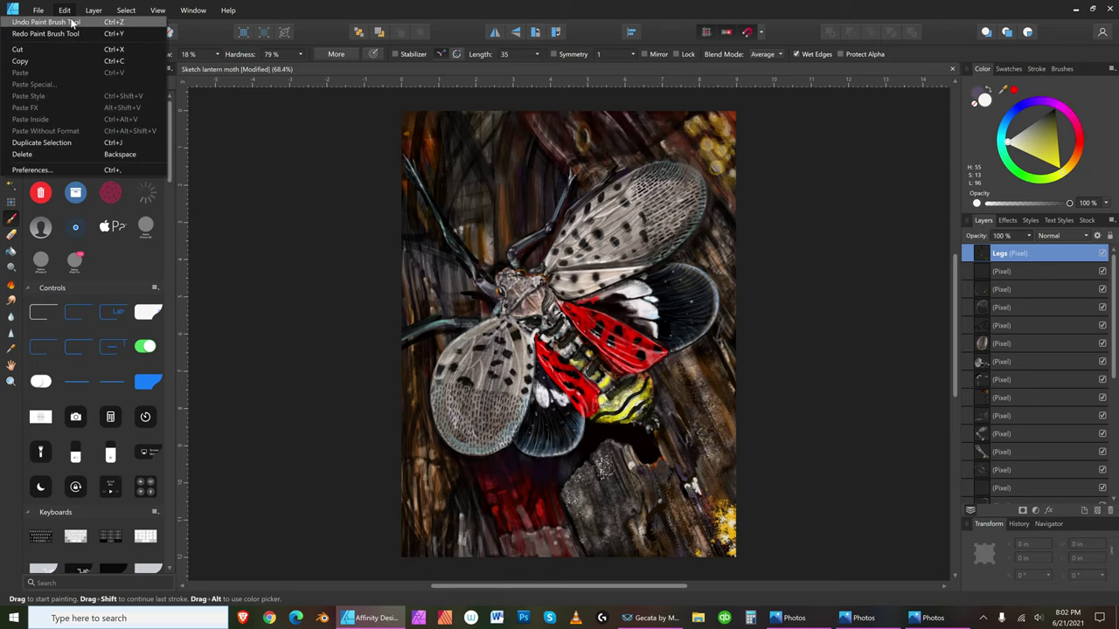
{"action": "left_click", "coordinate": [72, 21]}
{"action": "left_click", "coordinate": [66, 10]}
{"action": "left_click", "coordinate": [72, 23]}
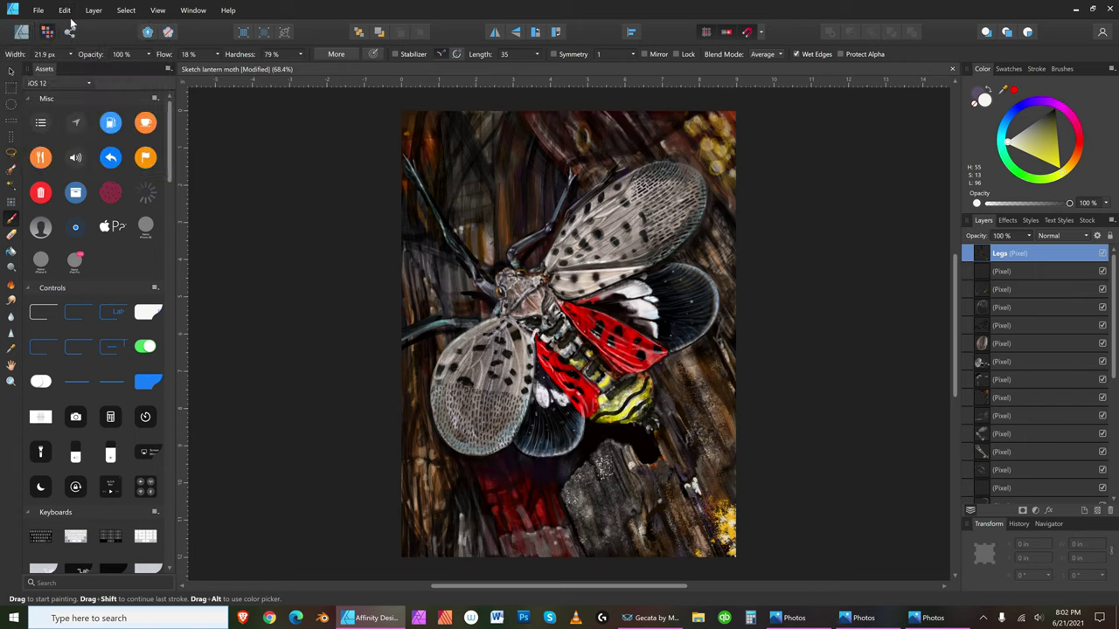
{"action": "left_click", "coordinate": [67, 11]}
{"action": "left_click", "coordinate": [71, 22]}
- Paint off-white highlights at the base of the lower-left wing beside the thorax, adjusting the brush to about 31.3 px
{"action": "key", "text": "bracketleft"}
{"action": "key", "text": "bracketleft"}
{"action": "key", "text": "bracketleft"}
{"action": "key", "text": "bracketright"}
{"action": "key", "text": "bracketright"}
{"action": "left_click_drag", "start_coordinate": [526, 331], "coordinate": [524, 319]}
{"action": "key", "text": "bracketright"}
{"action": "key", "text": "bracketright"}
{"action": "key", "text": "bracketleft"}
{"action": "key", "text": "bracketleft"}
{"action": "key", "text": "bracketleft"}
{"action": "key", "text": "bracketleft"}
{"action": "key", "text": "bracketleft"}
{"action": "key", "text": "bracketleft"}
{"action": "key", "text": "bracketleft"}
{"action": "key", "text": "bracketleft"}
- Pick a pale tan (H 36, S 57, L 79) and paint it over the upper part of the lower-left wing at about 58.8 px
{"action": "left_click", "coordinate": [1068, 159]}
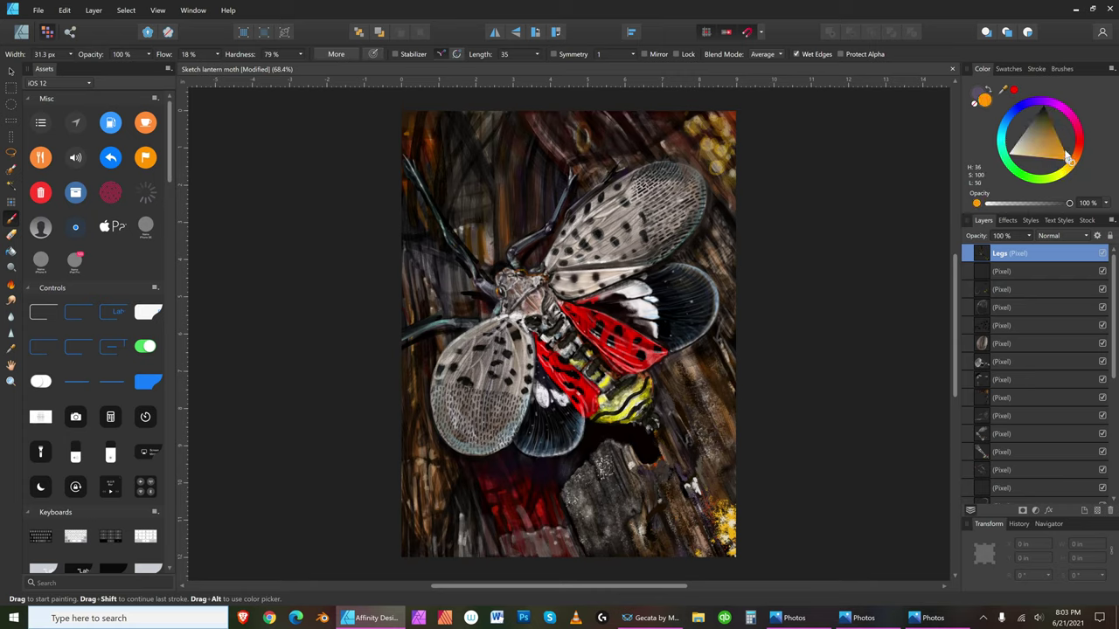
{"action": "left_click_drag", "start_coordinate": [1041, 137], "coordinate": [1039, 144]}
{"action": "left_click", "coordinate": [1027, 152]}
{"action": "key", "text": "bracketright"}
{"action": "key", "text": "bracketright"}
{"action": "key", "text": "bracketright"}
{"action": "key", "text": "bracketright"}
{"action": "left_click_drag", "start_coordinate": [519, 350], "coordinate": [519, 366]}
{"action": "key", "text": "bracketleft"}
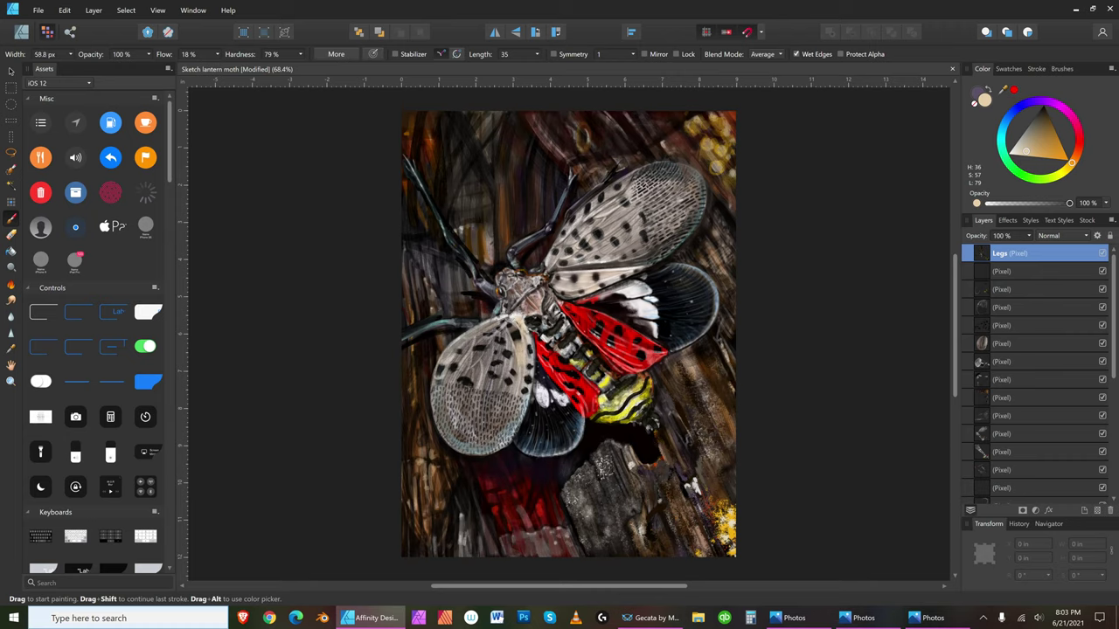
- Erase excess pale paint around the base of the lower-left wing, enlarging the eraser to 107 px, and save the painting
{"action": "left_click", "coordinate": [1045, 109]}
{"action": "key", "text": "bracketleft"}
{"action": "key", "text": "e"}
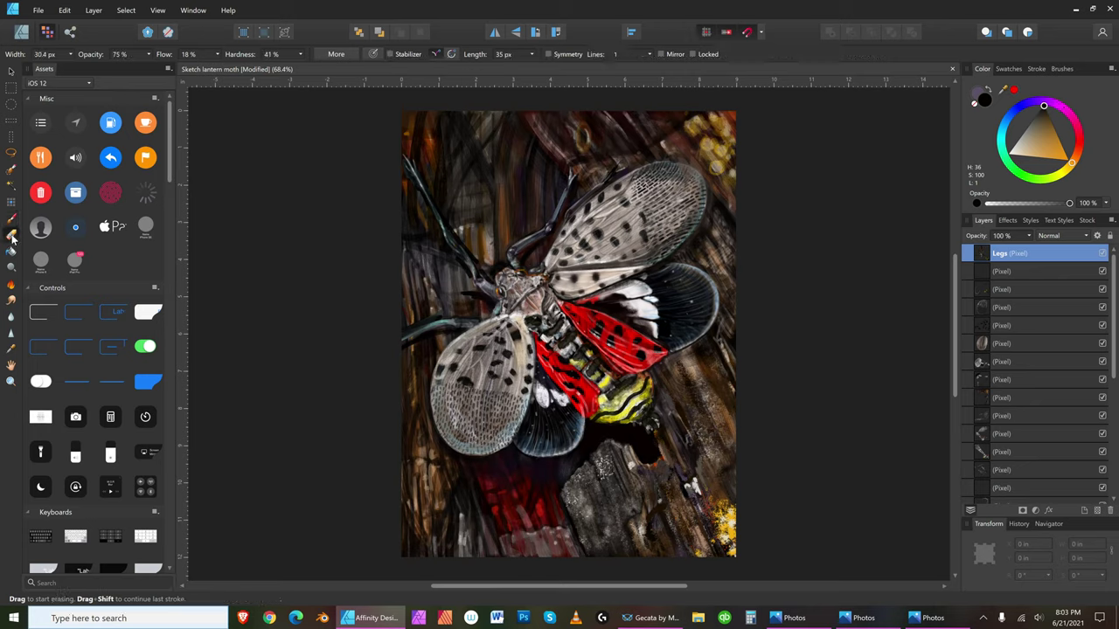
{"action": "key", "text": "bracketright"}
{"action": "mouse_move", "coordinate": [508, 309]}
{"action": "left_mouse_down"}
{"action": "mouse_move", "coordinate": [522, 323]}
{"action": "mouse_move", "coordinate": [499, 316]}
{"action": "left_mouse_up"}
{"action": "key", "text": "bracketright"}
{"action": "key", "text": "bracketright"}
{"action": "key", "text": "bracketright"}
{"action": "key", "text": "bracketright"}
{"action": "left_click", "coordinate": [39, 9]}
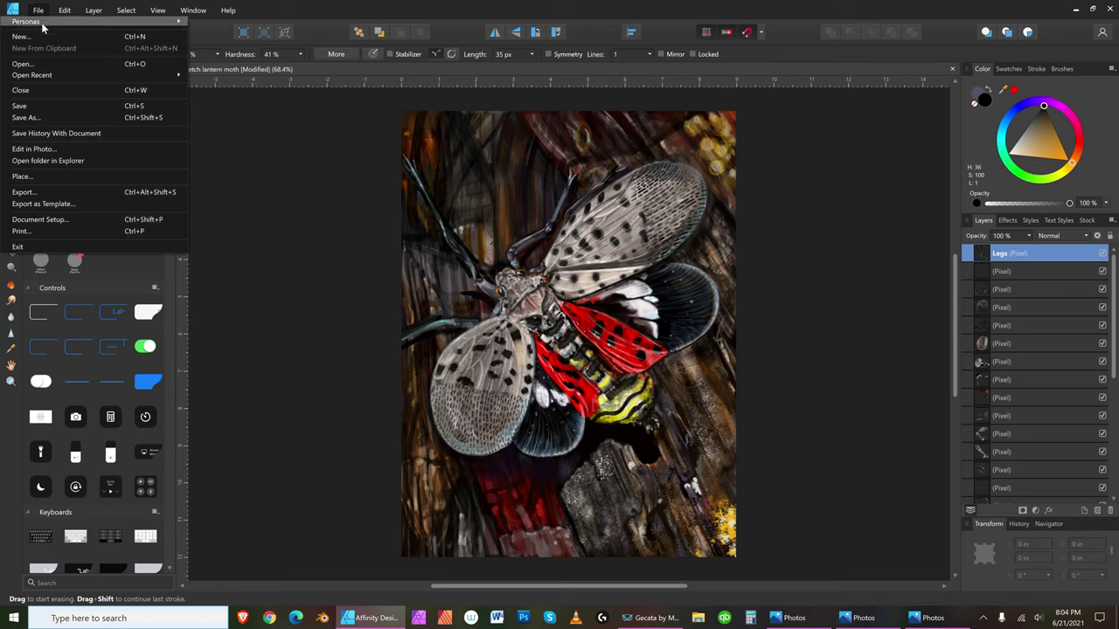
{"action": "left_click", "coordinate": [39, 106]}
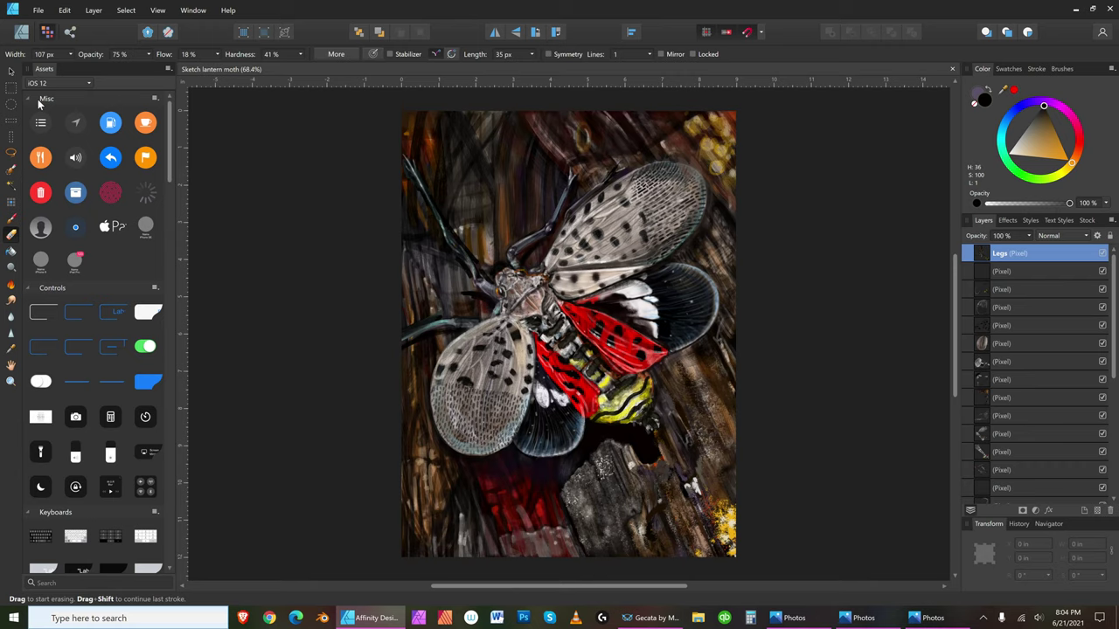
{"action": "left_click", "coordinate": [1064, 167]}
{"action": "key", "text": "bracketleft"}
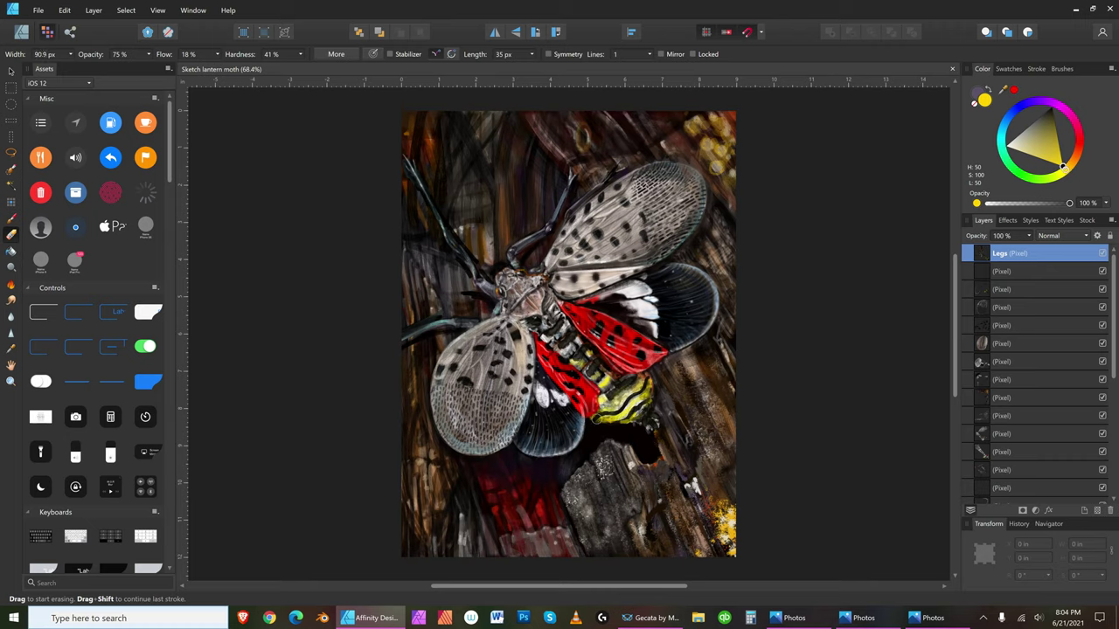
{"action": "key", "text": "bracketleft"}
{"action": "key", "text": "bracketleft"}
{"action": "key", "text": "bracketright"}
- Pick a pale cream (H 50, S 39, L 87) and paint highlights on the abdomen's yellow end with the Paint Brush, reducing it to 16.9 px
{"action": "left_click", "coordinate": [1022, 142]}
{"action": "key", "text": "bracketleft"}
{"action": "key", "text": "bracketleft"}
{"action": "key", "text": "bracketleft"}
{"action": "key", "text": "bracketleft"}
{"action": "key", "text": "bracketleft"}
{"action": "key", "text": "bracketleft"}
{"action": "key", "text": "bracketleft"}
{"action": "key", "text": "bracketleft"}
{"action": "key", "text": "bracketleft"}
{"action": "key", "text": "bracketleft"}
{"action": "left_click", "coordinate": [11, 220]}
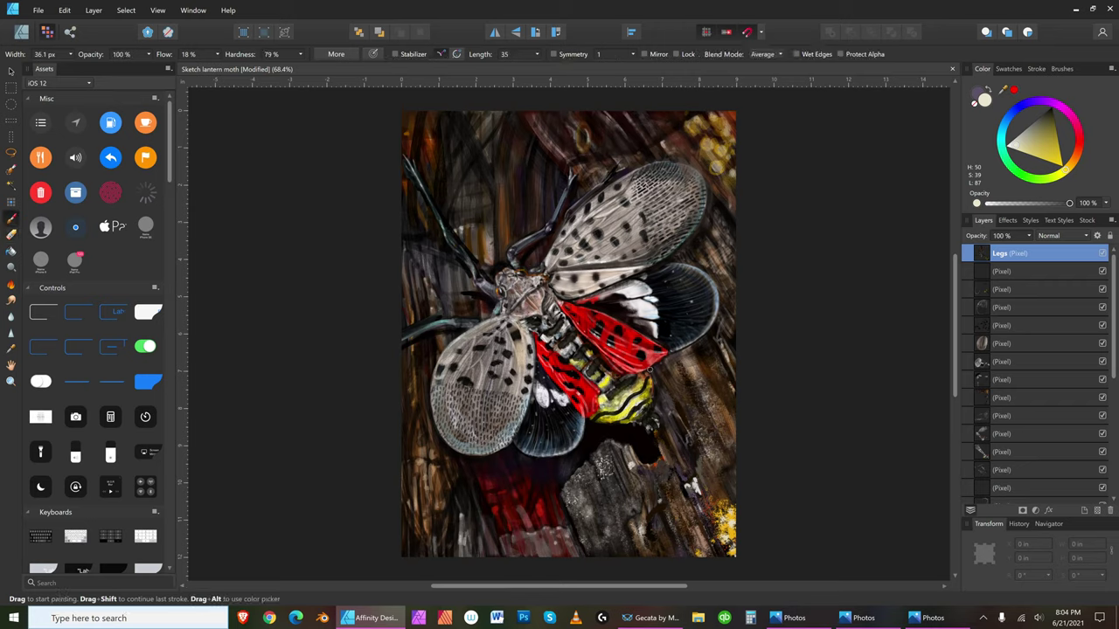
{"action": "key", "text": "bracketleft"}
{"action": "key", "text": "bracketright"}
{"action": "key", "text": "bracketright"}
{"action": "key", "text": "bracketright"}
{"action": "key", "text": "bracketright"}
{"action": "key", "text": "bracketleft"}
{"action": "key", "text": "bracketright"}
{"action": "key", "text": "bracketright"}
{"action": "key", "text": "bracketright"}
{"action": "key", "text": "bracketleft"}
{"action": "key", "text": "bracketleft"}
{"action": "key", "text": "bracketleft"}
{"action": "key", "text": "bracketright"}
{"action": "key", "text": "bracketleft"}
{"action": "key", "text": "bracketright"}
{"action": "key", "text": "bracketleft"}
{"action": "key", "text": "bracketleft"}
{"action": "key", "text": "bracketleft"}
{"action": "key", "text": "bracketleft"}
- Work saturated yellow (H 50, S 100, L 50) around the abdomen's cream highlights at varying brush sizes, and shift the hue to 57
{"action": "left_click", "coordinate": [1065, 168]}
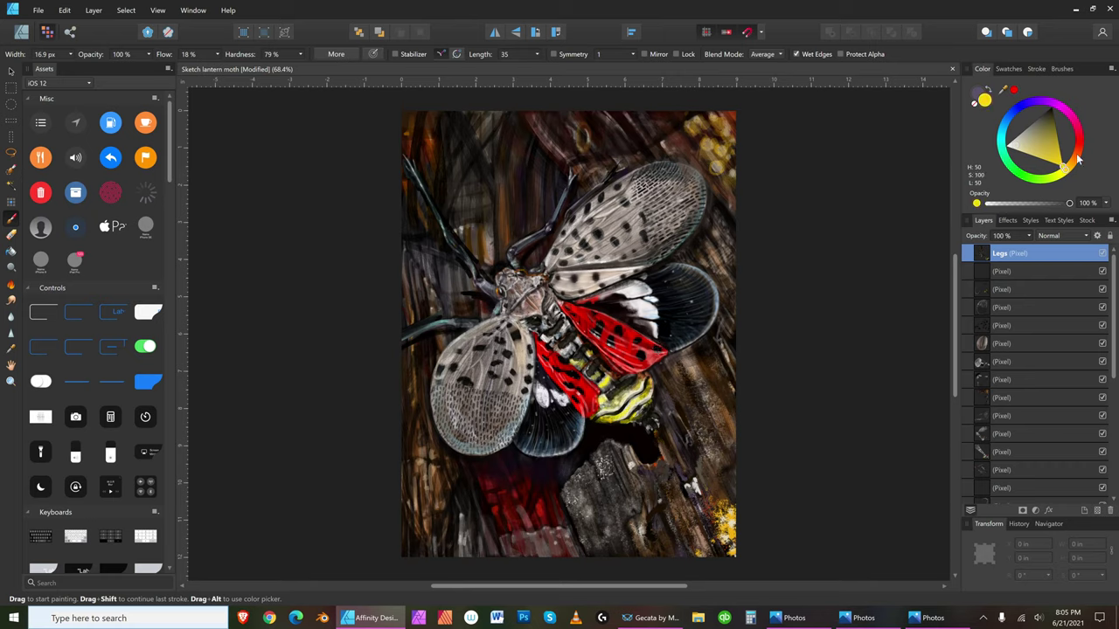
{"action": "key", "text": "bracketright"}
{"action": "key", "text": "bracketright"}
{"action": "key", "text": "bracketright"}
{"action": "key", "text": "bracketright"}
{"action": "key", "text": "bracketright"}
{"action": "key", "text": "bracketright"}
{"action": "key", "text": "bracketright"}
{"action": "key", "text": "bracketright"}
{"action": "key", "text": "bracketright"}
{"action": "key", "text": "bracketright"}
{"action": "key", "text": "bracketleft"}
{"action": "key", "text": "bracketleft"}
{"action": "key", "text": "bracketleft"}
{"action": "key", "text": "bracketleft"}
{"action": "key", "text": "bracketleft"}
{"action": "key", "text": "bracketleft"}
{"action": "key", "text": "bracketleft"}
{"action": "left_click_drag", "start_coordinate": [1067, 173], "coordinate": [1061, 172]}
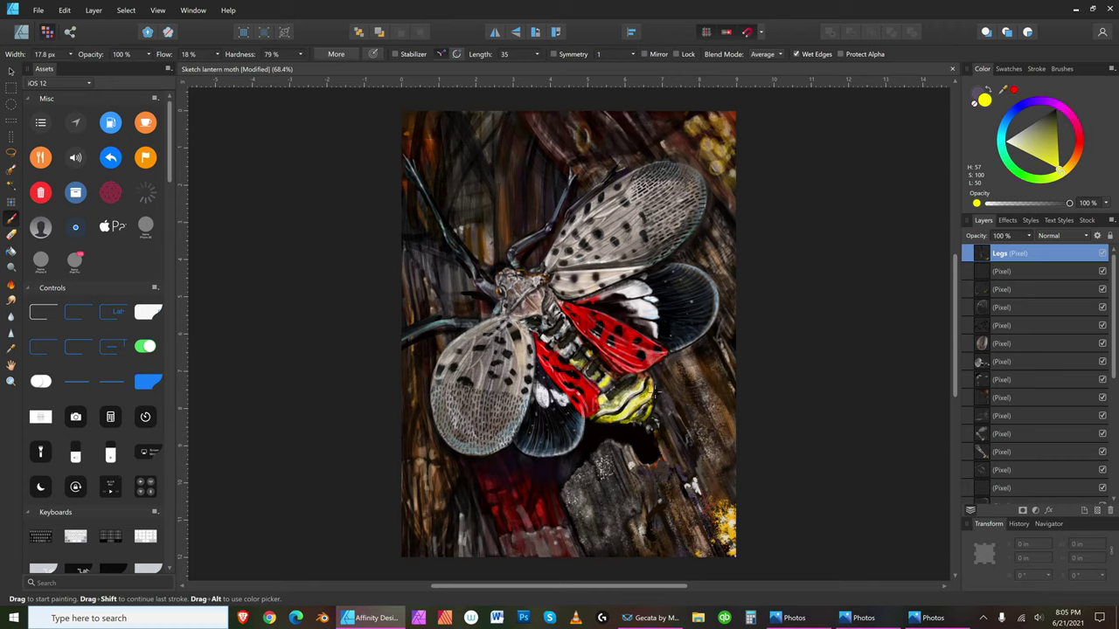
- Touch up the yellow bands on the abdomen's end with saturated yellow, reducing the brush size for finer strokes
{"action": "key", "text": "bracketright"}
{"action": "key", "text": "bracketleft"}
{"action": "key", "text": "bracketleft"}
{"action": "key", "text": "bracketleft"}
{"action": "key", "text": "bracketleft"}
{"action": "key", "text": "bracketleft"}
- Pick a near-white tint of the yellow and paint highlights on the abdomen's yellow end at varying brush sizes
{"action": "left_click", "coordinate": [1011, 140]}
{"action": "key", "text": "bracketright"}
{"action": "key", "text": "bracketright"}
{"action": "key", "text": "bracketright"}
{"action": "key", "text": "bracketright"}
{"action": "key", "text": "bracketright"}
{"action": "key", "text": "bracketleft"}
{"action": "key", "text": "bracketleft"}
{"action": "key", "text": "bracketleft"}
{"action": "key", "text": "bracketleft"}
{"action": "key", "text": "bracketleft"}
- Pick a near-black (H 57, S 22, L 9), darken the abdomen end's contours at brush sizes up to 62.3 px, and save the painting
{"action": "left_click", "coordinate": [1054, 112]}
{"action": "key", "text": "bracketright"}
{"action": "key", "text": "bracketright"}
{"action": "key", "text": "bracketright"}
{"action": "key", "text": "bracketright"}
{"action": "key", "text": "bracketright"}
{"action": "key", "text": "bracketright"}
{"action": "key", "text": "bracketright"}
{"action": "key", "text": "bracketleft"}
{"action": "key", "text": "bracketleft"}
{"action": "left_click_drag", "start_coordinate": [635, 416], "coordinate": [638, 423]}
{"action": "left_click_drag", "start_coordinate": [598, 415], "coordinate": [605, 418]}
{"action": "key", "text": "bracketleft"}
{"action": "key", "text": "bracketright"}
{"action": "key", "text": "bracketright"}
{"action": "key", "text": "bracketright"}
{"action": "key", "text": "bracketright"}
{"action": "key", "text": "bracketright"}
{"action": "key", "text": "bracketright"}
{"action": "key", "text": "bracketright"}
{"action": "key", "text": "bracketright"}
{"action": "key", "text": "bracketright"}
{"action": "key", "text": "bracketright"}
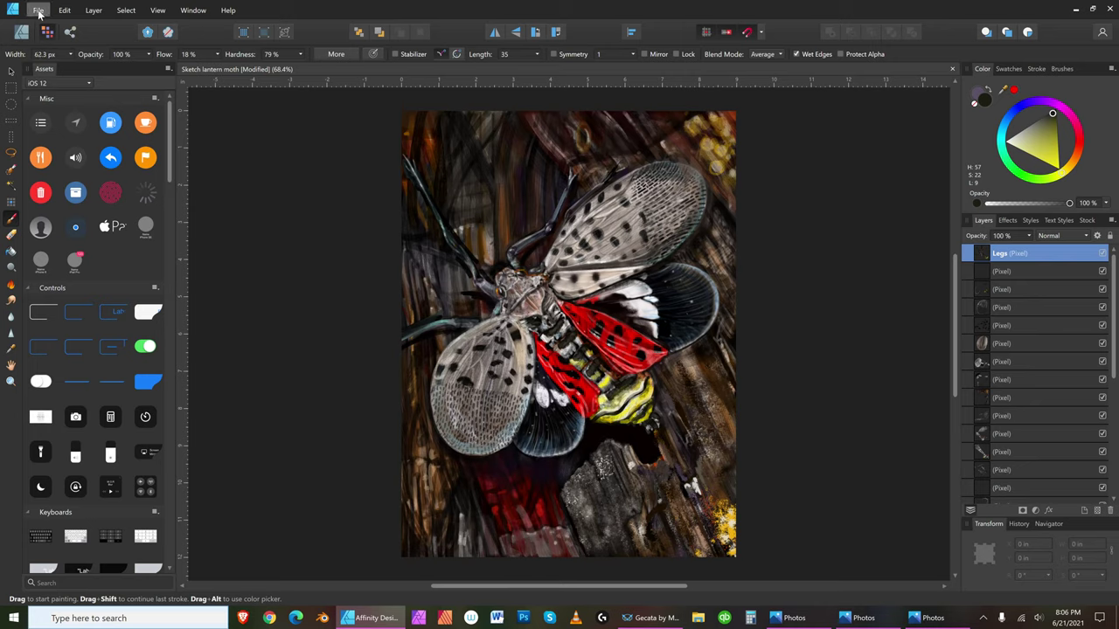
{"action": "left_click", "coordinate": [38, 12]}
{"action": "left_click", "coordinate": [40, 93]}
- Pick black (H 270, S 100, L 0), paint around the lower-left leg at the canvas edge at about 36.7 px, and save the painting
{"action": "left_click", "coordinate": [1055, 112]}
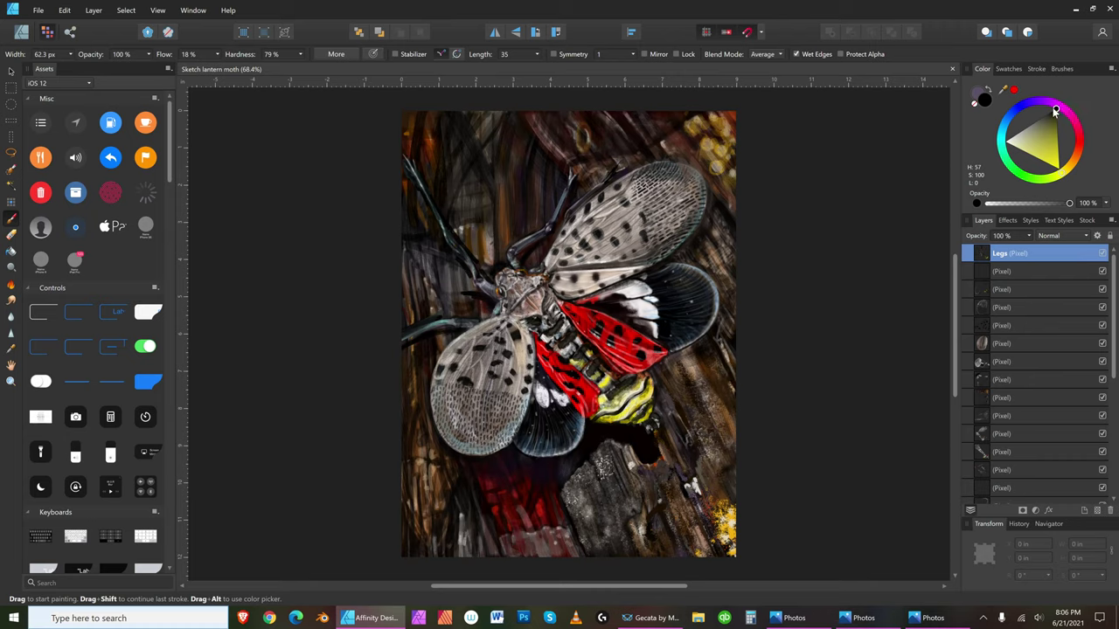
{"action": "left_click", "coordinate": [1040, 102]}
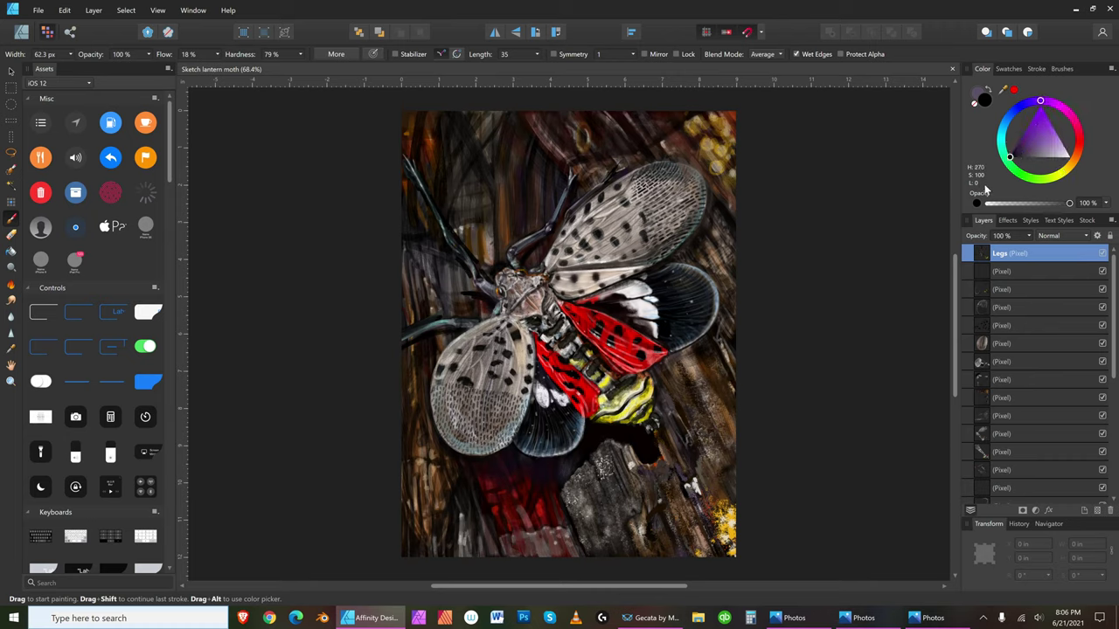
{"action": "key", "text": "bracketleft"}
{"action": "key", "text": "bracketleft"}
{"action": "key", "text": "bracketleft"}
{"action": "key", "text": "bracketleft"}
{"action": "key", "text": "bracketleft"}
{"action": "left_click_drag", "start_coordinate": [377, 385], "coordinate": [416, 347]}
{"action": "key", "text": "bracketright"}
{"action": "key", "text": "bracketleft"}
{"action": "left_click", "coordinate": [38, 10]}
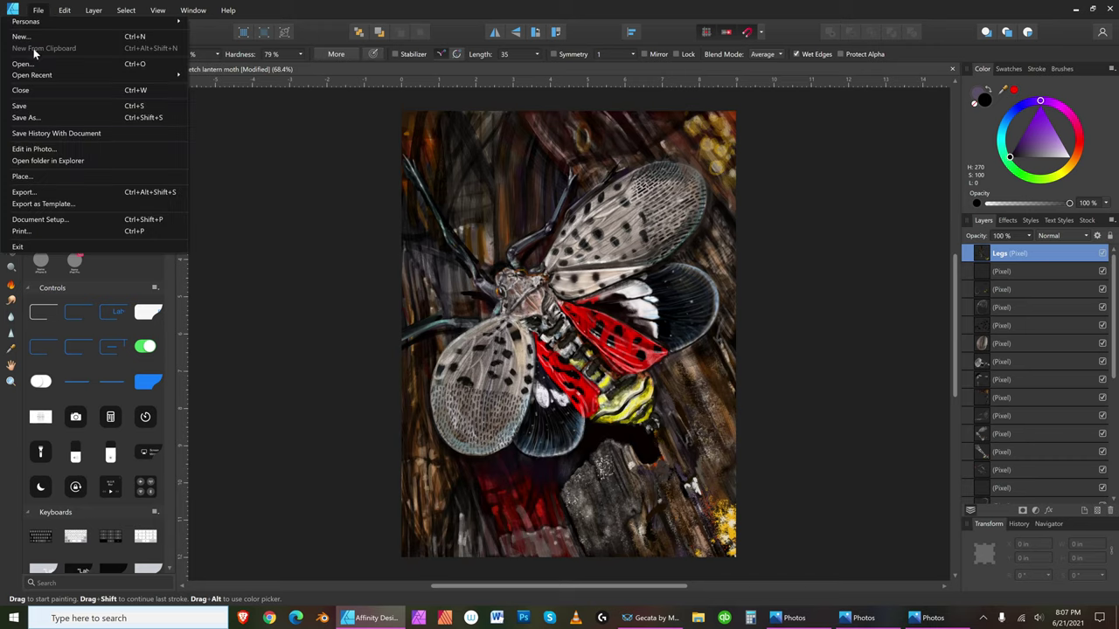
{"action": "left_click", "coordinate": [29, 111]}
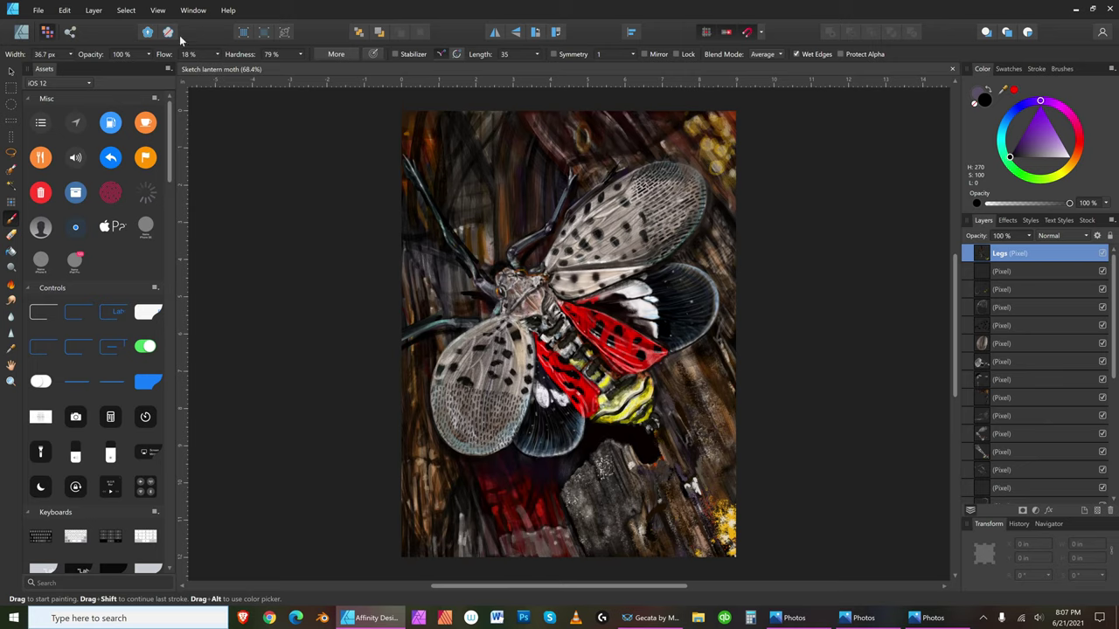
- Pick saturated yellow (H 50, S 100, L 50) and paint along the abdomen's outer yellow edge at 100% zoom with a small Paint Brush
{"action": "left_click", "coordinate": [38, 12]}
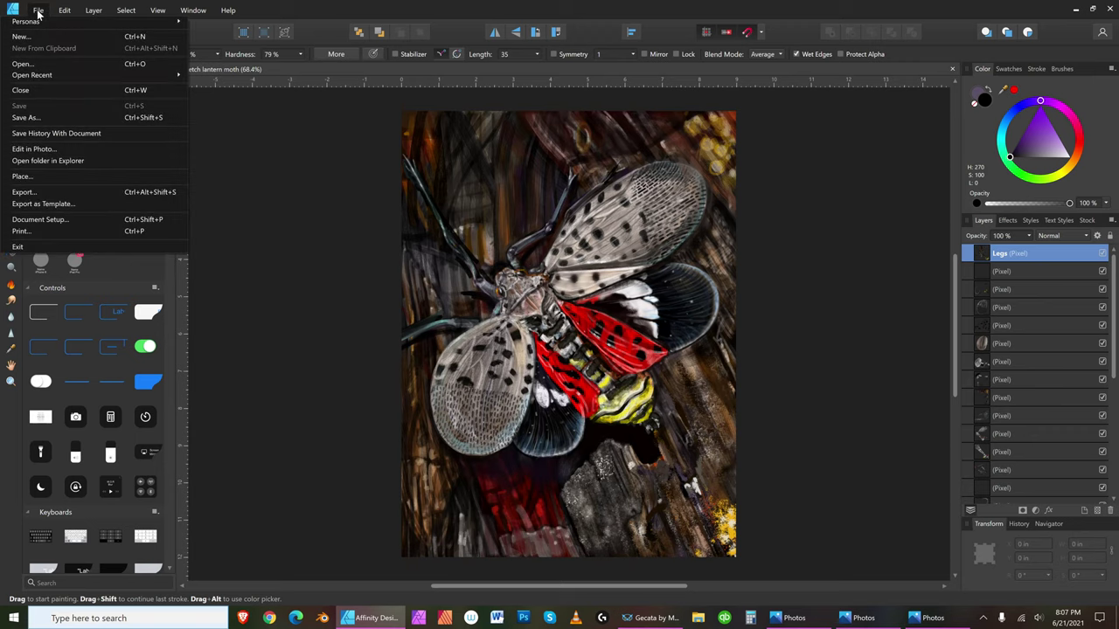
{"action": "left_click", "coordinate": [38, 13]}
{"action": "left_click", "coordinate": [158, 11]}
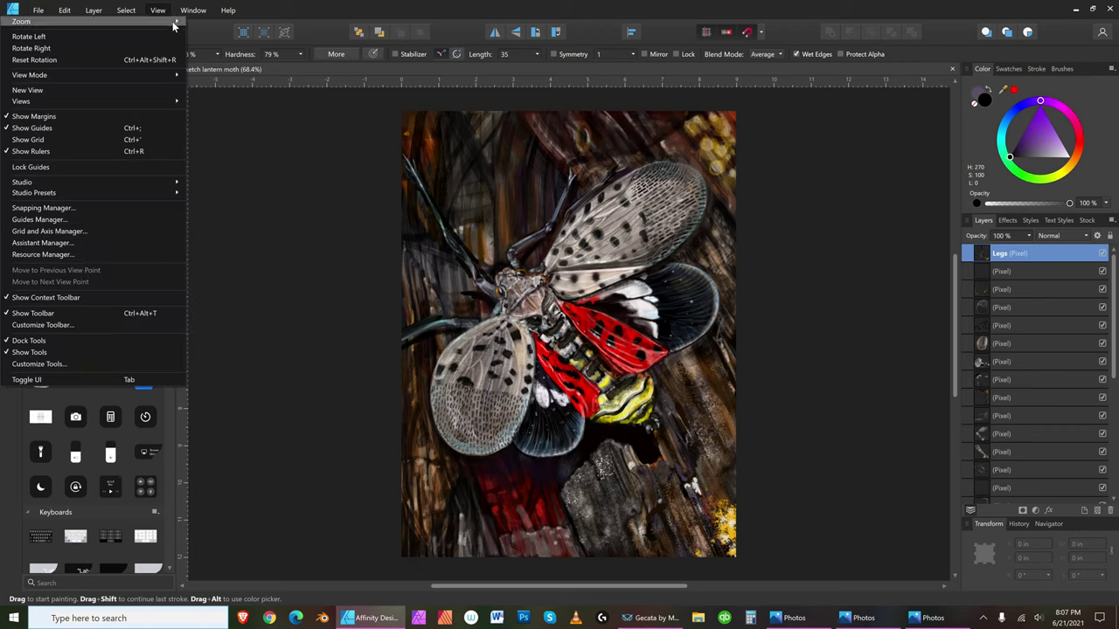
{"action": "mouse_move", "coordinate": [175, 21]}
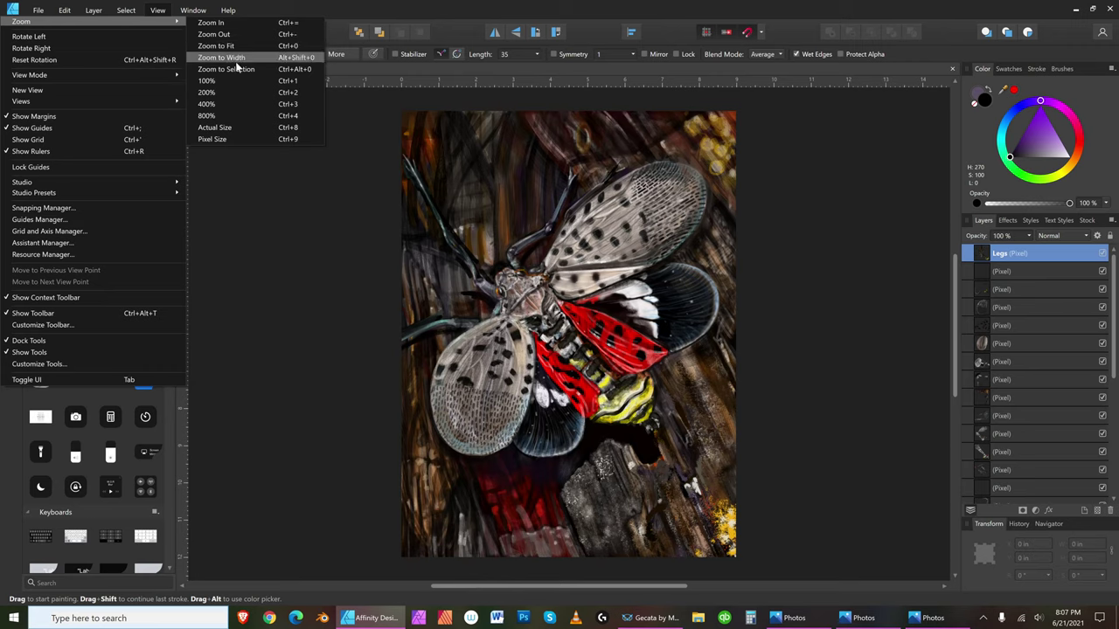
{"action": "left_click", "coordinate": [210, 80]}
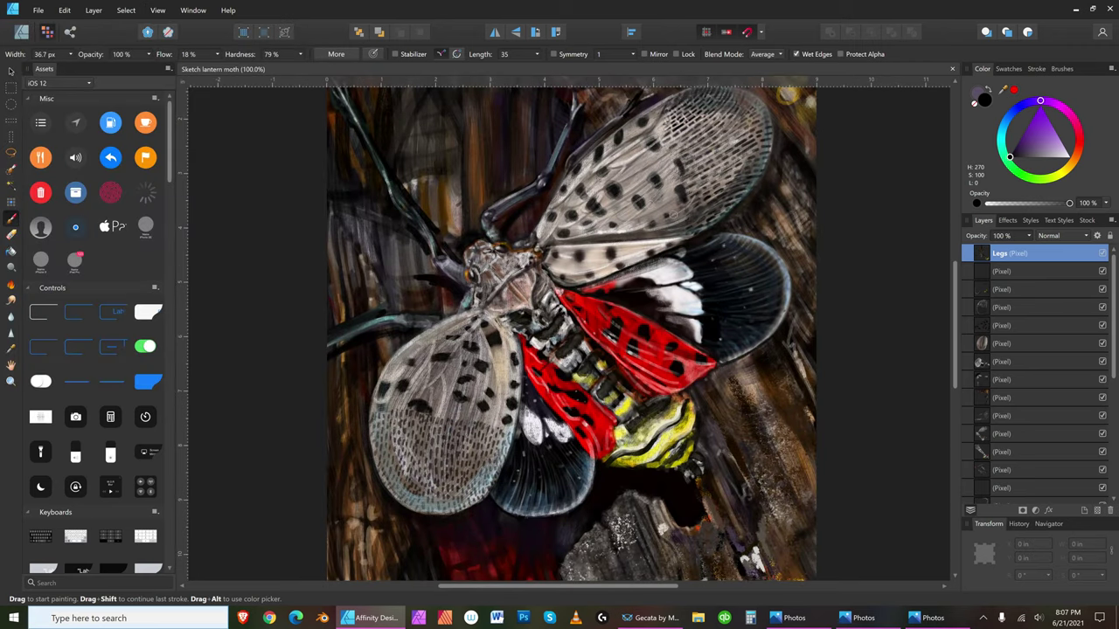
{"action": "left_click", "coordinate": [11, 365]}
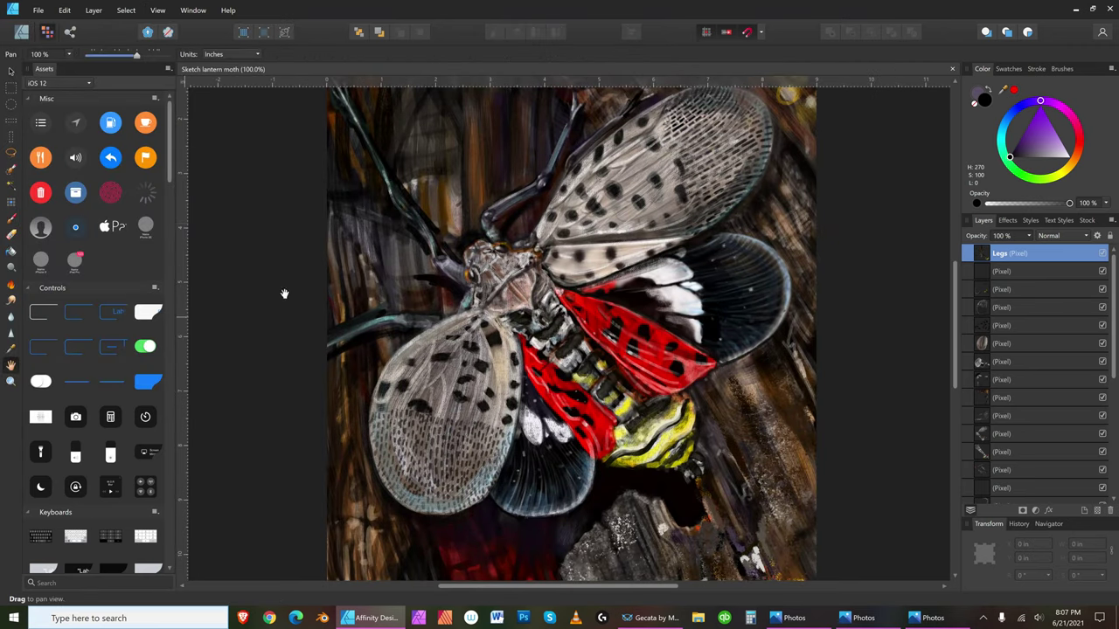
{"action": "mouse_move", "coordinate": [496, 254]}
{"action": "left_mouse_down"}
{"action": "mouse_move", "coordinate": [512, 233]}
{"action": "mouse_move", "coordinate": [458, 20]}
{"action": "mouse_move", "coordinate": [468, 134]}
{"action": "mouse_move", "coordinate": [572, 238]}
{"action": "mouse_move", "coordinate": [555, 222]}
{"action": "left_mouse_up"}
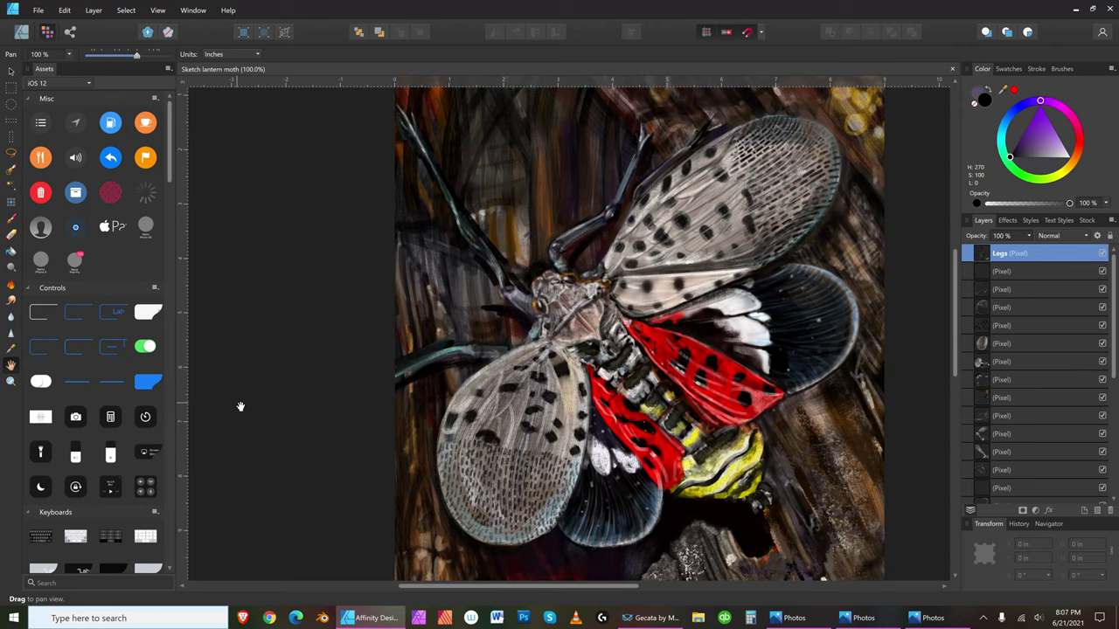
{"action": "left_click", "coordinate": [1065, 166]}
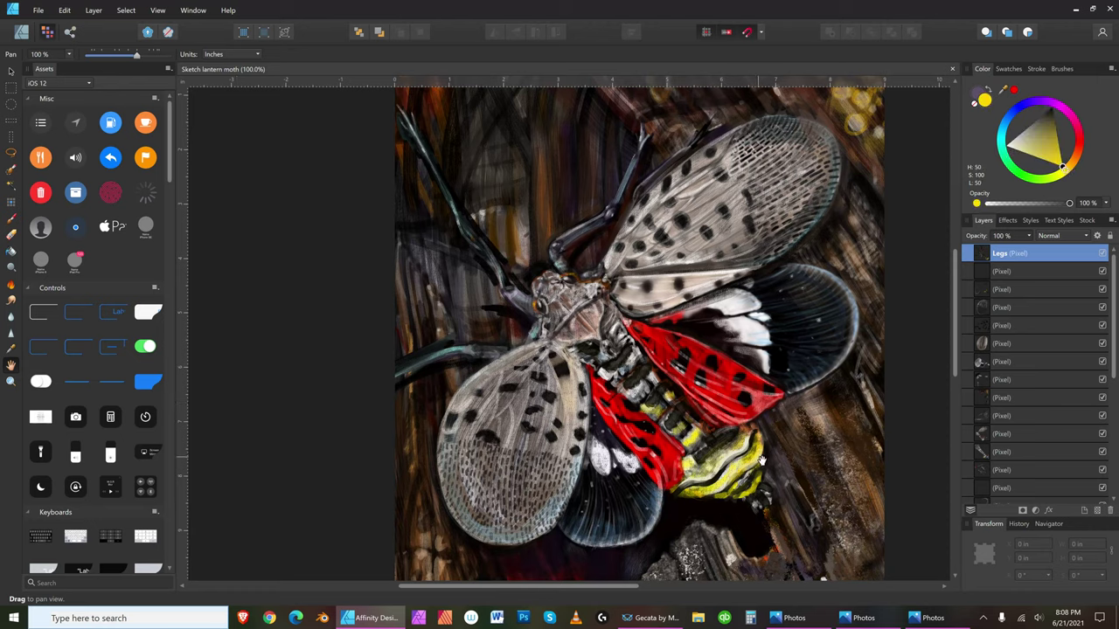
{"action": "left_click", "coordinate": [12, 221]}
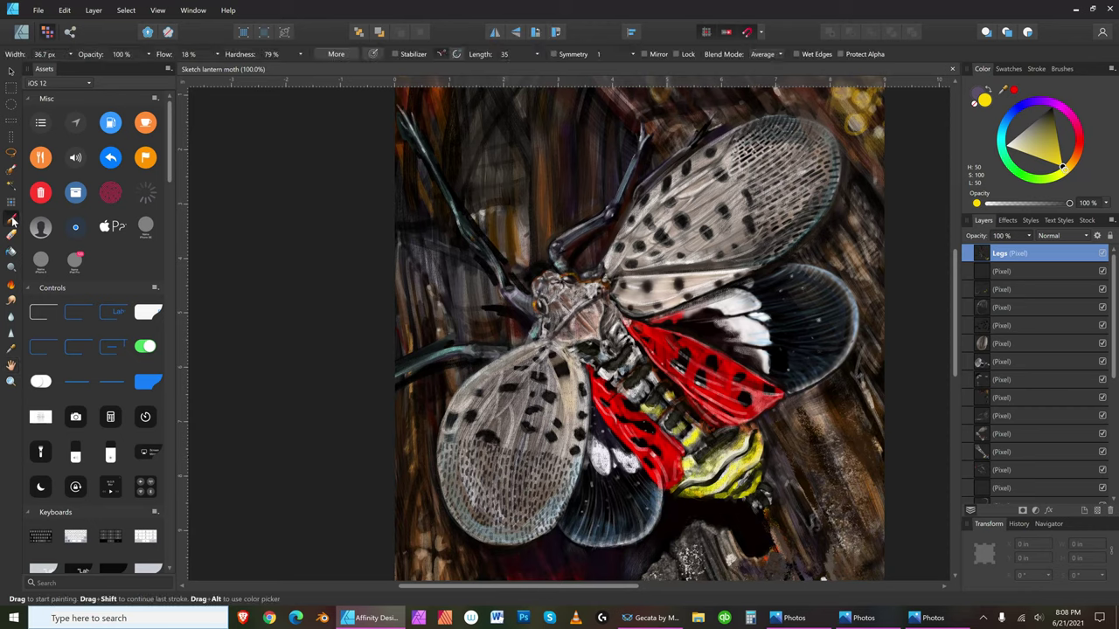
{"action": "key", "text": "bracketleft"}
{"action": "key", "text": "bracketleft"}
{"action": "key", "text": "bracketleft"}
{"action": "key", "text": "bracketleft"}
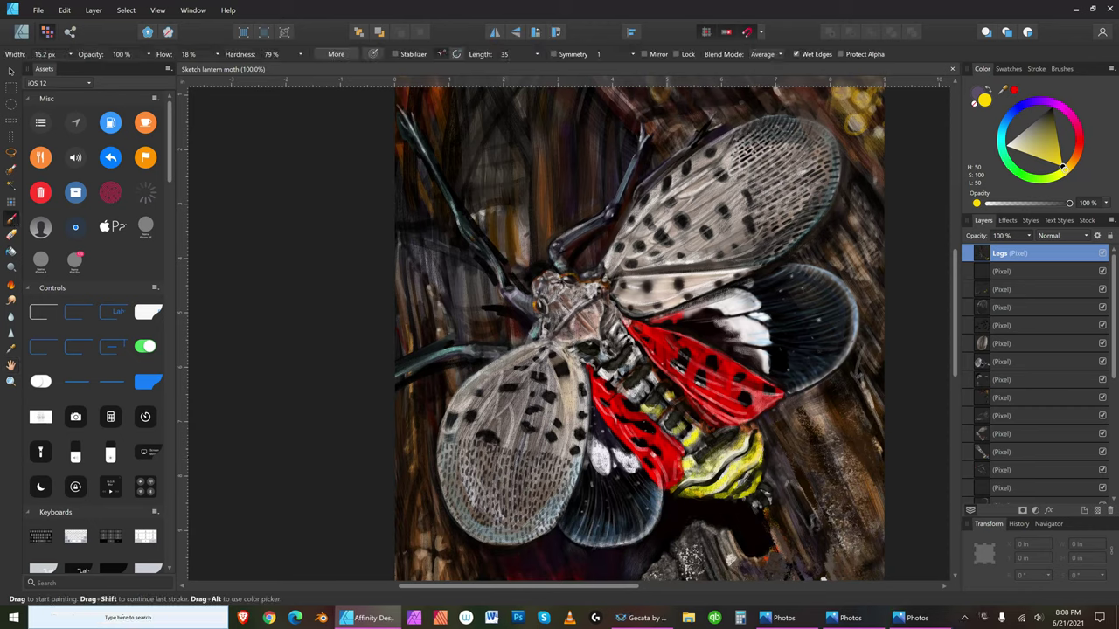
{"action": "key", "text": "bracketleft"}
{"action": "left_click_drag", "start_coordinate": [762, 463], "coordinate": [762, 446]}
{"action": "key", "text": "bracketright"}
{"action": "key", "text": "bracketright"}
{"action": "key", "text": "bracketright"}
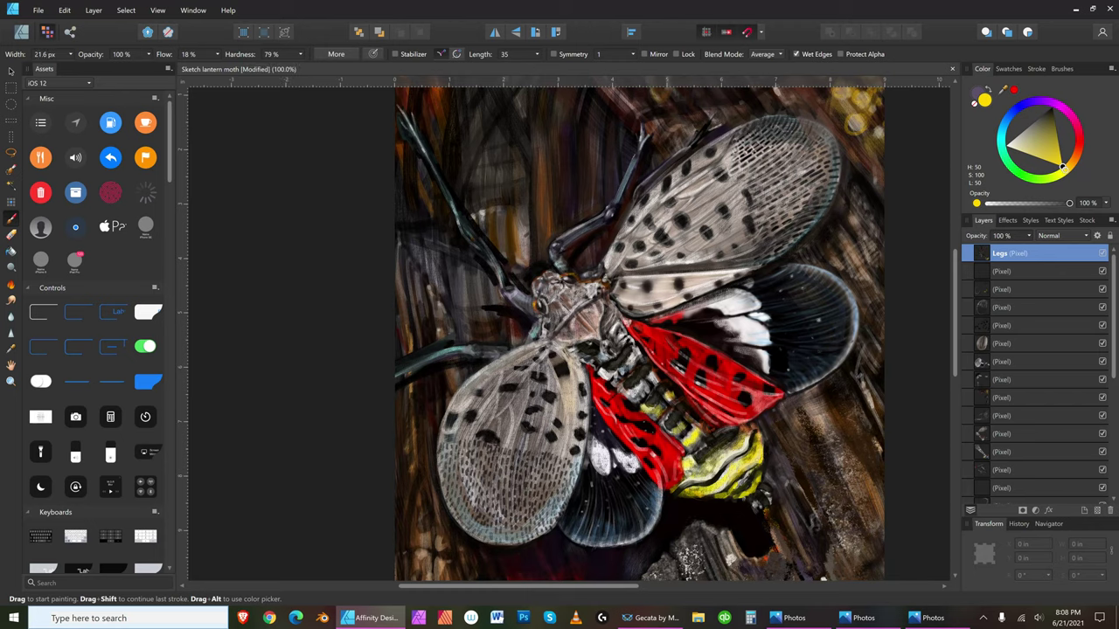
{"action": "key", "text": "bracketleft"}
{"action": "key", "text": "bracketleft"}
{"action": "key", "text": "bracketleft"}
{"action": "key", "text": "bracketleft"}
{"action": "key", "text": "bracketleft"}
{"action": "key", "text": "bracketleft"}
- Pick a near-black (H 50, L 1) and define the dark edge of the abdomen's tip with a fine brush of about 9.2 px
{"action": "left_click_drag", "start_coordinate": [1050, 124], "coordinate": [1064, 112]}
{"action": "key", "text": "bracketleft"}
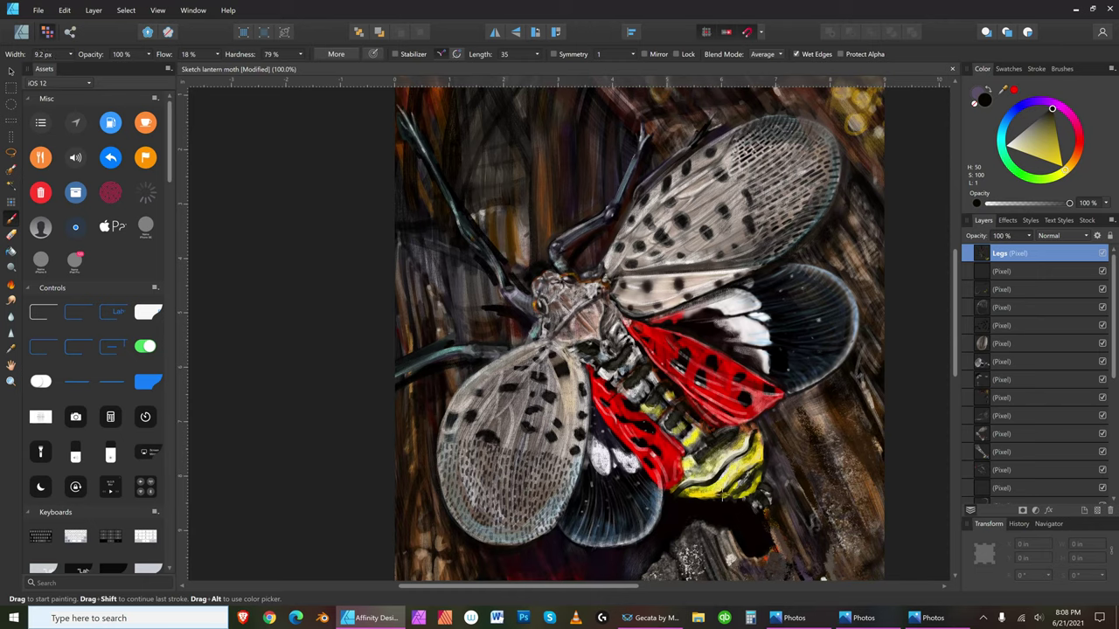
{"action": "key", "text": "bracketright"}
{"action": "key", "text": "bracketright"}
{"action": "key", "text": "bracketright"}
- Rework the abdomen's yellow end with saturated yellow and a paler yellow, using a larger brush
{"action": "left_click_drag", "start_coordinate": [1043, 154], "coordinate": [1060, 166]}
{"action": "key", "text": "bracketright"}
{"action": "key", "text": "bracketright"}
{"action": "key", "text": "bracketright"}
{"action": "key", "text": "bracketright"}
{"action": "key", "text": "bracketright"}
{"action": "key", "text": "bracketright"}
{"action": "key", "text": "bracketright"}
{"action": "left_click", "coordinate": [1032, 154]}
{"action": "key", "text": "bracketleft"}
- Pick a near-black and retouch the dark contours around the abdomen's tip with a smaller brush
{"action": "left_click", "coordinate": [1050, 112]}
{"action": "key", "text": "bracketleft"}
{"action": "key", "text": "bracketleft"}
{"action": "key", "text": "bracketleft"}
{"action": "key", "text": "bracketright"}
{"action": "key", "text": "bracketright"}
- Pick a pale cream (H 50, S 54, L 90) and paint light details around the abdomen's tip, starting at 37.3 px and varying the brush size
{"action": "left_click", "coordinate": [1012, 149]}
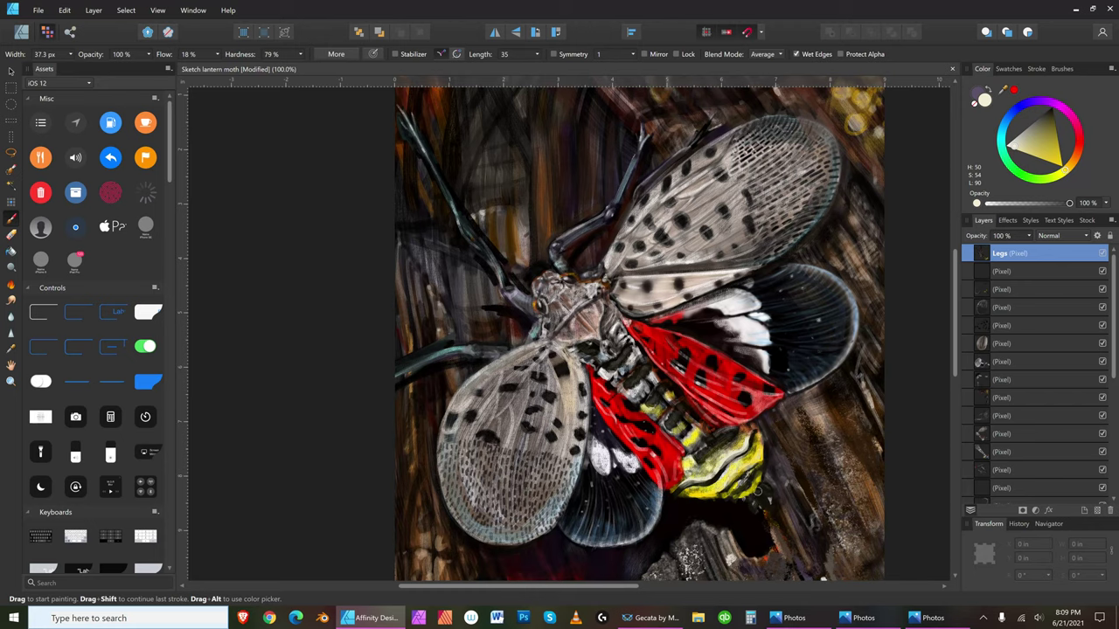
{"action": "key", "text": "bracketleft"}
{"action": "key", "text": "bracketleft"}
{"action": "key", "text": "bracketleft"}
{"action": "key", "text": "bracketleft"}
{"action": "key", "text": "bracketleft"}
{"action": "key", "text": "bracketleft"}
{"action": "key", "text": "bracketleft"}
{"action": "key", "text": "bracketright"}
{"action": "key", "text": "bracketright"}
{"action": "key", "text": "bracketright"}
{"action": "key", "text": "bracketright"}
{"action": "key", "text": "bracketright"}
{"action": "key", "text": "bracketleft"}
{"action": "key", "text": "bracketleft"}
{"action": "key", "text": "bracketleft"}
{"action": "key", "text": "bracketleft"}
{"action": "key", "text": "bracketleft"}
{"action": "key", "text": "bracketleft"}
{"action": "key", "text": "bracketleft"}
{"action": "key", "text": "bracketleft"}
{"action": "key", "text": "bracketleft"}
{"action": "key", "text": "bracketleft"}
{"action": "key", "text": "bracketright"}
{"action": "key", "text": "bracketright"}
{"action": "key", "text": "bracketright"}
{"action": "key", "text": "bracketleft"}
- Sample the dark tone beside the abdomen's tip (H 50, S 36, L 6) and paint shadow strokes around the tip at about 13.2 px
{"action": "left_click", "coordinate": [769, 489], "text": "alt"}
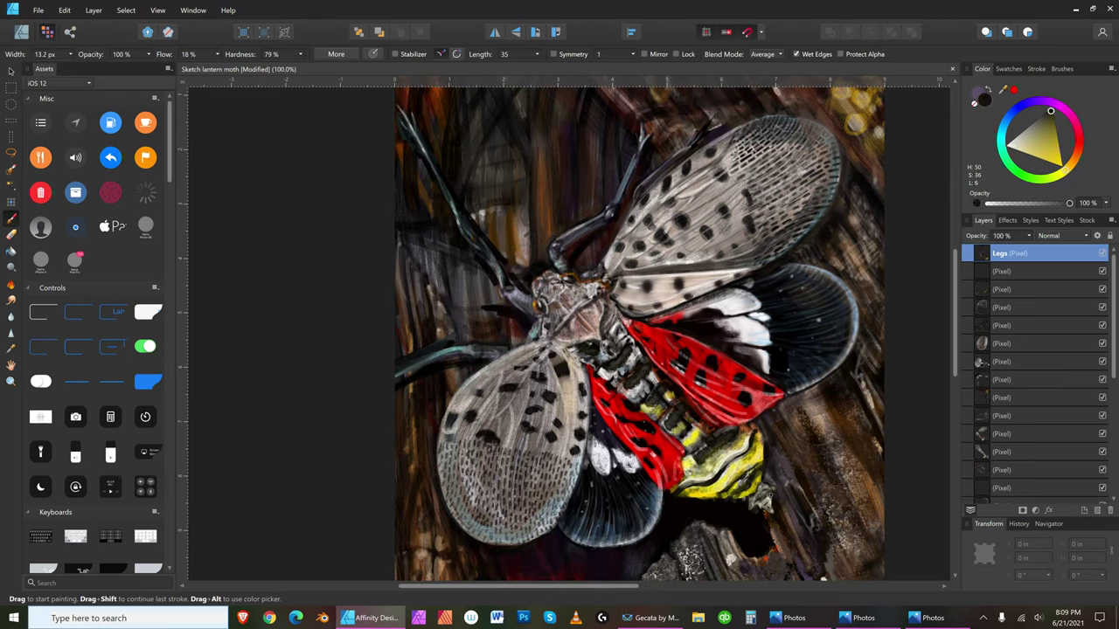
{"action": "left_click_drag", "start_coordinate": [763, 510], "coordinate": [775, 500]}
{"action": "left_click_drag", "start_coordinate": [758, 488], "coordinate": [788, 487]}
{"action": "key", "text": "bracketleft"}
- Pick a near-white cream (H 50, S 43, L 97) and brighten highlights on the abdomen's bands at around 30 px, varying the brush size
{"action": "left_click", "coordinate": [1008, 149]}
{"action": "key", "text": "bracketright"}
{"action": "key", "text": "bracketright"}
{"action": "key", "text": "bracketright"}
{"action": "key", "text": "bracketright"}
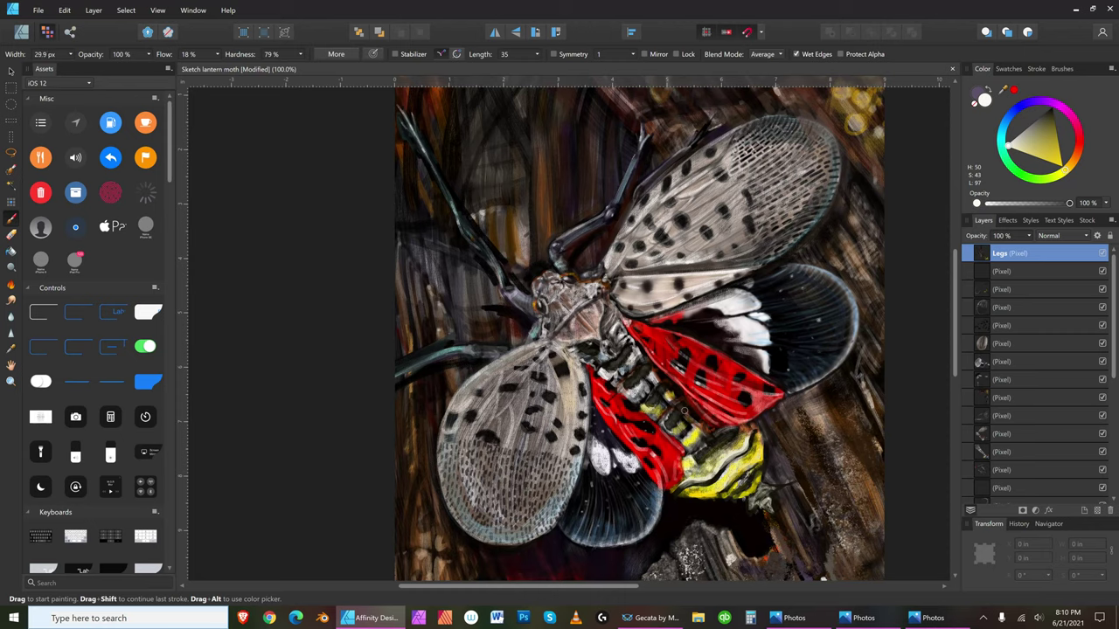
{"action": "key", "text": "bracketright"}
{"action": "key", "text": "bracketleft"}
{"action": "key", "text": "bracketleft"}
{"action": "key", "text": "bracketleft"}
{"action": "key", "text": "bracketright"}
{"action": "key", "text": "bracketright"}
{"action": "key", "text": "bracketright"}
{"action": "key", "text": "bracketleft"}
{"action": "key", "text": "bracketleft"}
{"action": "key", "text": "bracketleft"}
{"action": "key", "text": "bracketright"}
{"action": "key", "text": "bracketright"}
{"action": "key", "text": "bracketright"}
{"action": "key", "text": "bracketright"}
{"action": "key", "text": "bracketright"}
{"action": "key", "text": "bracketright"}
{"action": "key", "text": "bracketright"}
{"action": "key", "text": "bracketleft"}
{"action": "key", "text": "bracketleft"}
{"action": "key", "text": "bracketright"}
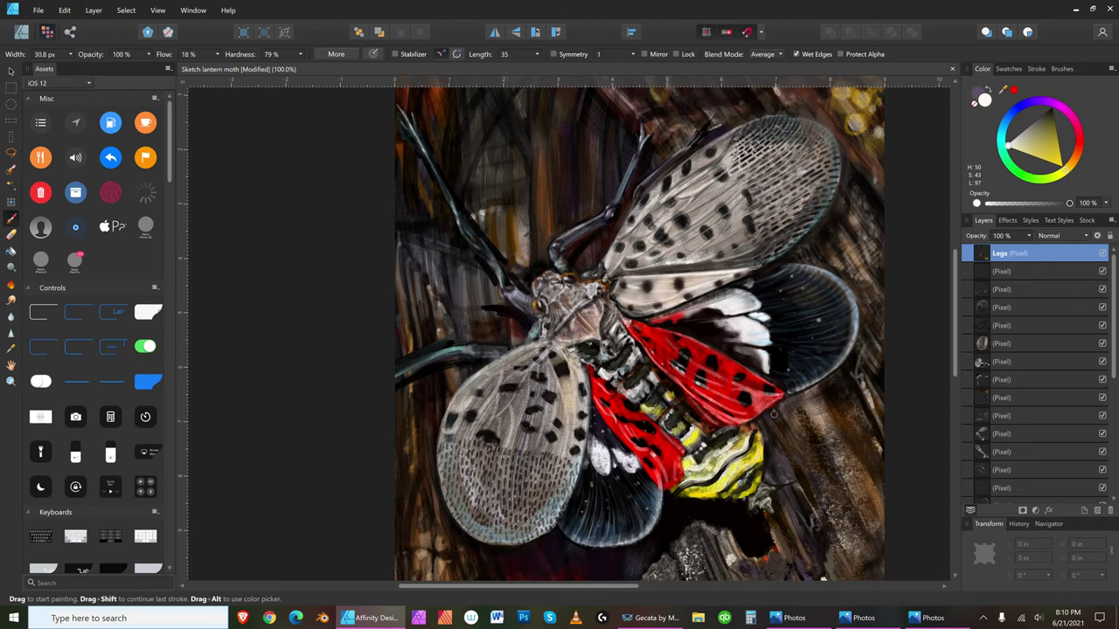
- Pick a near-black (H 50, S 52, L 6) and darken shadows around the abdomen, varying the brush size around 44.7 px
{"action": "left_click", "coordinate": [1051, 115]}
{"action": "key", "text": "bracketright"}
{"action": "key", "text": "bracketright"}
{"action": "key", "text": "bracketleft"}
{"action": "key", "text": "bracketright"}
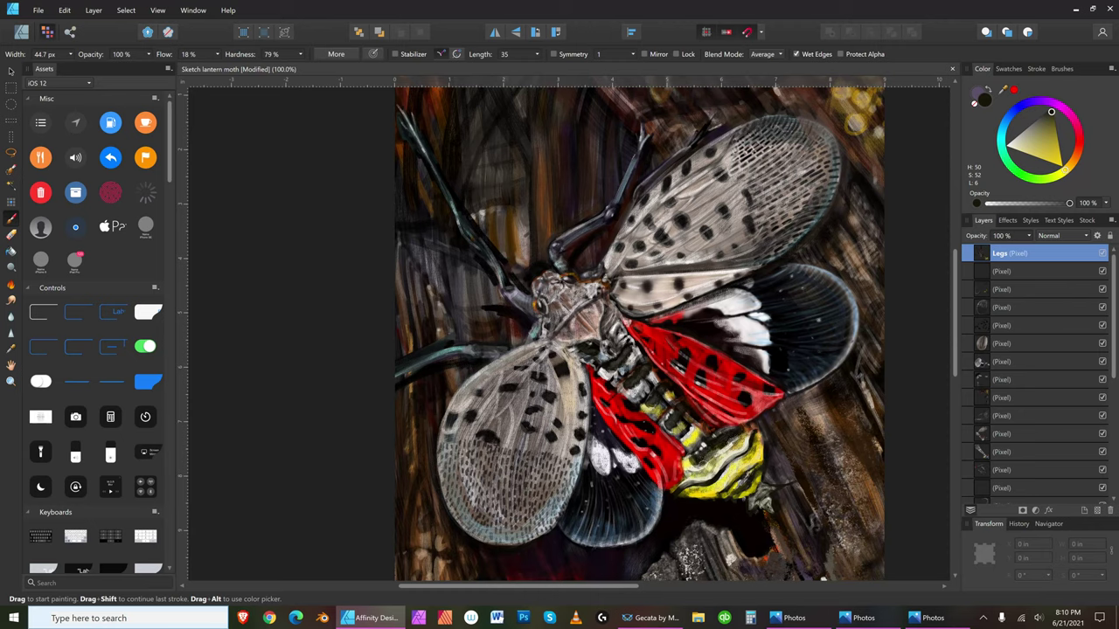
{"action": "key", "text": "bracketleft"}
{"action": "key", "text": "bracketleft"}
{"action": "key", "text": "bracketleft"}
- Pick pure black (H 50, S 100, L 0) and deepen the abdomen's dark contours, reducing the brush to about 8.1 px
{"action": "left_click_drag", "start_coordinate": [1050, 114], "coordinate": [1052, 106]}
{"action": "key", "text": "bracketright"}
{"action": "key", "text": "bracketright"}
{"action": "key", "text": "bracketleft"}
{"action": "key", "text": "bracketleft"}
{"action": "key", "text": "bracketleft"}
{"action": "key", "text": "bracketleft"}
{"action": "key", "text": "bracketright"}
{"action": "key", "text": "bracketright"}
{"action": "key", "text": "bracketright"}
{"action": "key", "text": "bracketright"}
{"action": "key", "text": "bracketleft"}
{"action": "key", "text": "bracketleft"}
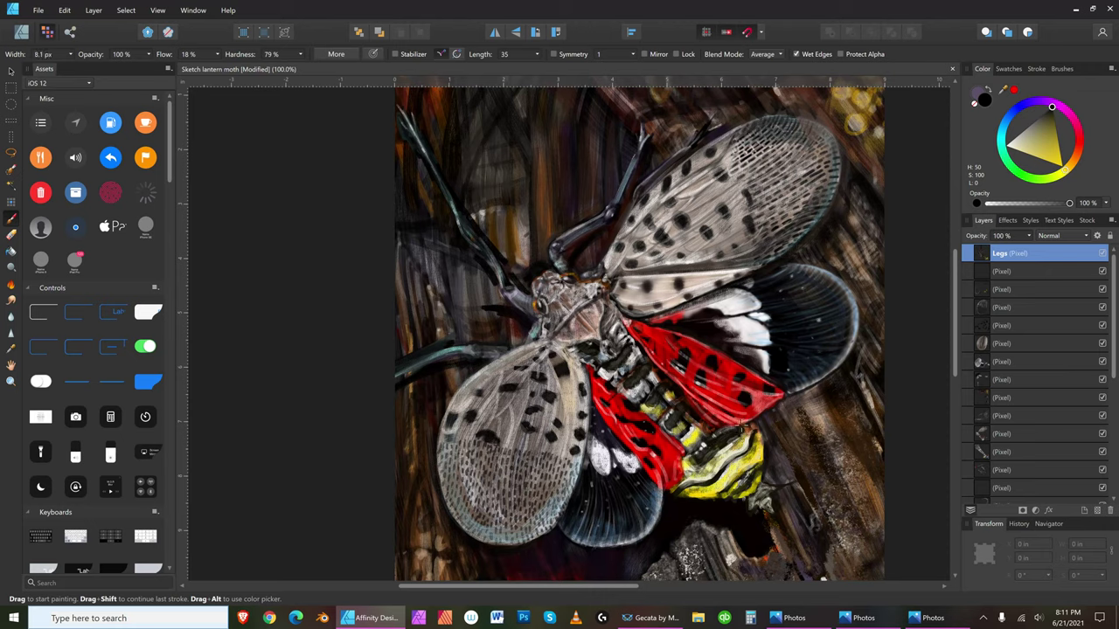
- Sample the tone where the red hindwing meets the abdomen and retouch that edge with varying brush sizes
{"action": "left_click", "coordinate": [744, 424], "text": "alt"}
{"action": "key", "text": "bracketright"}
{"action": "key", "text": "bracketright"}
{"action": "key", "text": "bracketright"}
{"action": "key", "text": "bracketright"}
{"action": "key", "text": "bracketright"}
{"action": "key", "text": "bracketright"}
{"action": "key", "text": "bracketleft"}
{"action": "key", "text": "bracketleft"}
{"action": "key", "text": "bracketleft"}
{"action": "key", "text": "bracketleft"}
{"action": "key", "text": "bracketleft"}
{"action": "key", "text": "bracketleft"}
{"action": "key", "text": "bracketright"}
- Touch up the abdomen's bands with a light cream and retouch their dark gaps in black, varying the brush size
{"action": "left_click", "coordinate": [1019, 145]}
{"action": "key", "text": "bracketleft"}
{"action": "left_click", "coordinate": [1049, 112]}
{"action": "key", "text": "bracketleft"}
{"action": "left_click", "coordinate": [1051, 106]}
{"action": "key", "text": "bracketright"}
{"action": "key", "text": "bracketright"}
{"action": "key", "text": "bracketright"}
{"action": "key", "text": "bracketright"}
{"action": "key", "text": "bracketright"}
{"action": "key", "text": "bracketright"}
{"action": "key", "text": "bracketright"}
{"action": "key", "text": "bracketright"}
{"action": "key", "text": "bracketright"}
{"action": "key", "text": "bracketright"}
{"action": "key", "text": "bracketleft"}
{"action": "key", "text": "bracketleft"}
{"action": "key", "text": "bracketleft"}
{"action": "key", "text": "bracketleft"}
- Pick a saturated yellow (H 50, S 98, L 45) and paint the upper abdomen's bands between the red wings, starting at 16.8 px
{"action": "left_click_drag", "start_coordinate": [1057, 154], "coordinate": [1061, 161]}
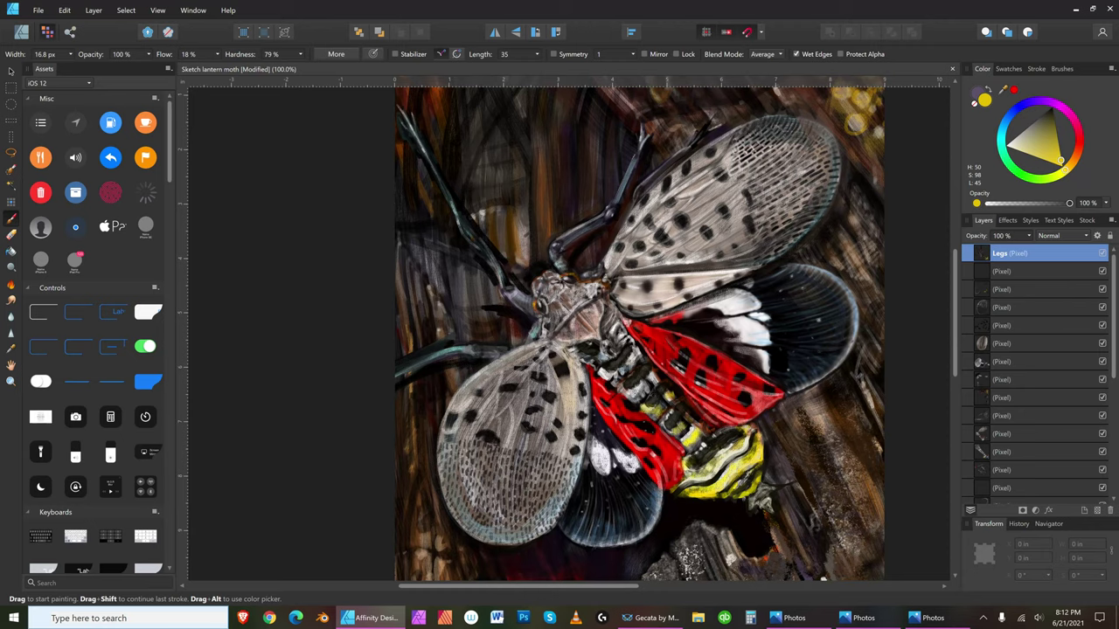
{"action": "left_click", "coordinate": [641, 402]}
{"action": "key", "text": "]"}
{"action": "left_click_drag", "start_coordinate": [638, 399], "coordinate": [668, 372]}
{"action": "key", "text": "bracketleft"}
{"action": "left_click_drag", "start_coordinate": [680, 367], "coordinate": [673, 375]}
{"action": "key", "text": "bracketright"}
{"action": "key", "text": "bracketright"}
{"action": "key", "text": "bracketright"}
{"action": "key", "text": "bracketright"}
{"action": "key", "text": "bracketright"}
{"action": "key", "text": "bracketleft"}
{"action": "key", "text": "bracketleft"}
{"action": "key", "text": "bracketleft"}
{"action": "key", "text": "bracketleft"}
{"action": "key", "text": "bracketleft"}
{"action": "key", "text": "bracketleft"}
{"action": "key", "text": "bracketright"}
{"action": "key", "text": "bracketright"}
{"action": "key", "text": "bracketright"}
{"action": "key", "text": "bracketright"}
{"action": "key", "text": "bracketright"}
{"action": "key", "text": "bracketleft"}
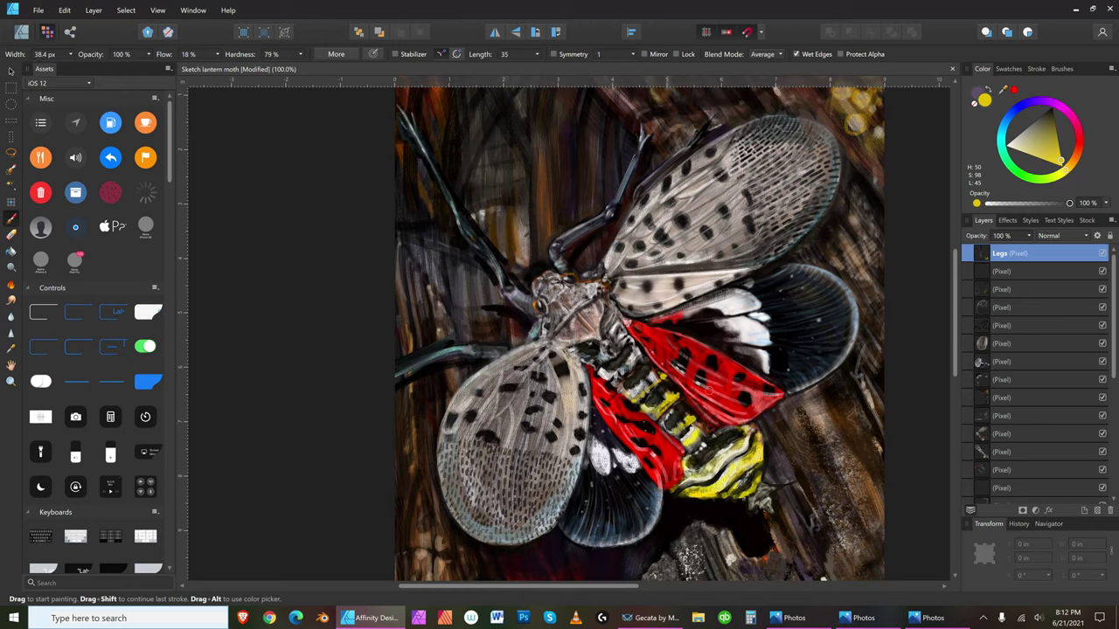
{"action": "key", "text": "bracketleft"}
{"action": "key", "text": "bracketleft"}
- Pick a pale cream (H 50, S 35, L 88) and paint highlights on the abdomen's bands, varying the brush size down to about 5.5 px
{"action": "left_click", "coordinate": [1013, 146]}
{"action": "key", "text": "bracketright"}
{"action": "key", "text": "bracketright"}
{"action": "key", "text": "bracketright"}
{"action": "key", "text": "bracketright"}
{"action": "key", "text": "bracketright"}
{"action": "key", "text": "bracketleft"}
{"action": "key", "text": "bracketleft"}
{"action": "key", "text": "bracketleft"}
{"action": "key", "text": "bracketleft"}
{"action": "key", "text": "bracketleft"}
{"action": "key", "text": "bracketleft"}
{"action": "key", "text": "bracketleft"}
{"action": "key", "text": "bracketleft"}
{"action": "key", "text": "bracketleft"}
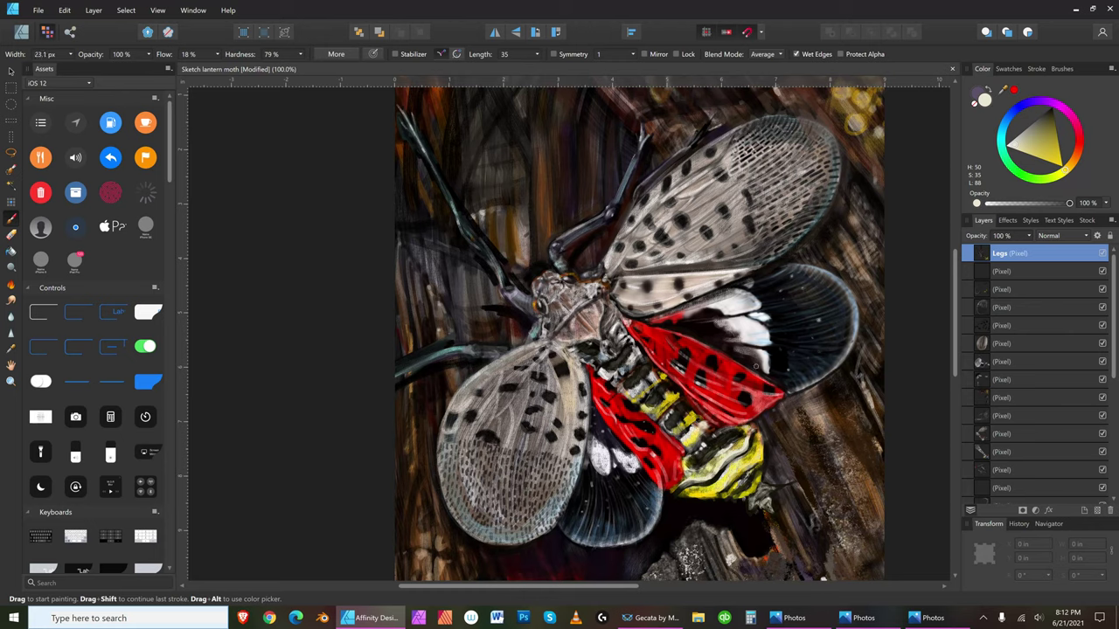
{"action": "key", "text": "bracketright"}
{"action": "key", "text": "bracketright"}
{"action": "key", "text": "bracketright"}
{"action": "key", "text": "bracketright"}
{"action": "key", "text": "bracketright"}
{"action": "key", "text": "bracketright"}
{"action": "key", "text": "bracketright"}
{"action": "key", "text": "bracketright"}
{"action": "key", "text": "bracketright"}
{"action": "key", "text": "bracketright"}
{"action": "key", "text": "bracketright"}
{"action": "key", "text": "bracketright"}
{"action": "key", "text": "bracketright"}
{"action": "key", "text": "bracketleft"}
{"action": "key", "text": "bracketleft"}
{"action": "key", "text": "bracketright"}
{"action": "key", "text": "bracketright"}
{"action": "key", "text": "bracketright"}
{"action": "key", "text": "bracketright"}
{"action": "key", "text": "bracketright"}
{"action": "key", "text": "bracketright"}
{"action": "key", "text": "bracketright"}
{"action": "key", "text": "bracketleft"}
{"action": "key", "text": "bracketleft"}
{"action": "key", "text": "bracketleft"}
{"action": "key", "text": "bracketleft"}
{"action": "key", "text": "bracketleft"}
{"action": "key", "text": "bracketleft"}
{"action": "key", "text": "bracketleft"}
{"action": "key", "text": "bracketleft"}
{"action": "key", "text": "bracketleft"}
{"action": "key", "text": "bracketleft"}
{"action": "key", "text": "bracketleft"}
{"action": "key", "text": "bracketleft"}
{"action": "key", "text": "bracketleft"}
{"action": "key", "text": "bracketleft"}
{"action": "key", "text": "bracketleft"}
{"action": "key", "text": "bracketleft"}
{"action": "key", "text": "bracketleft"}
{"action": "key", "text": "bracketleft"}
- Save the lantern moth document under its existing file name
{"action": "left_click", "coordinate": [65, 10]}
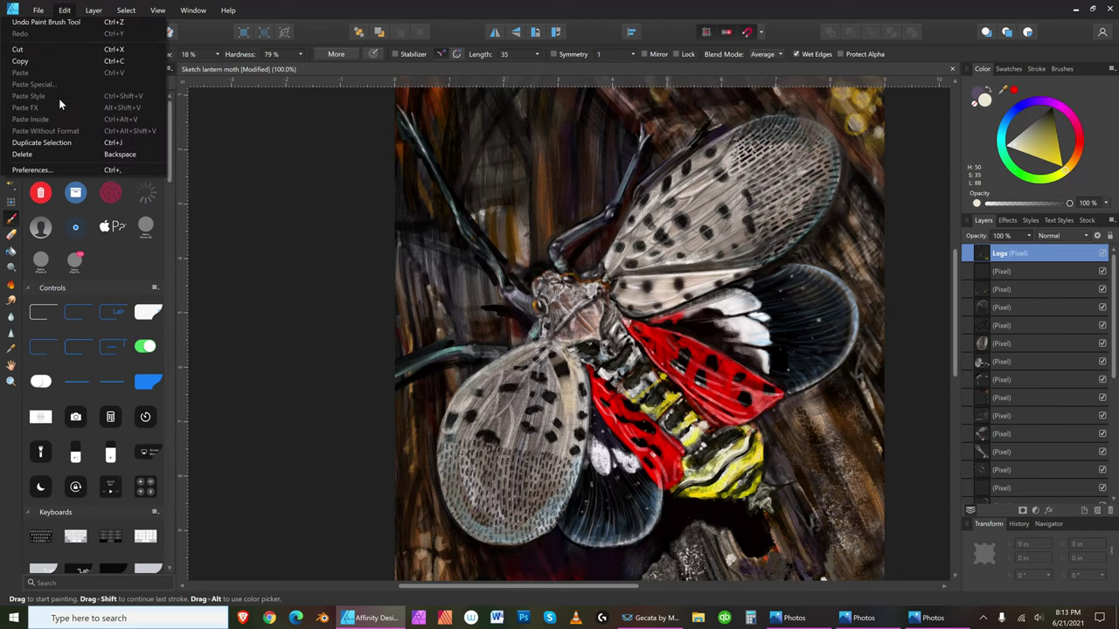
{"action": "mouse_move", "coordinate": [42, 10]}
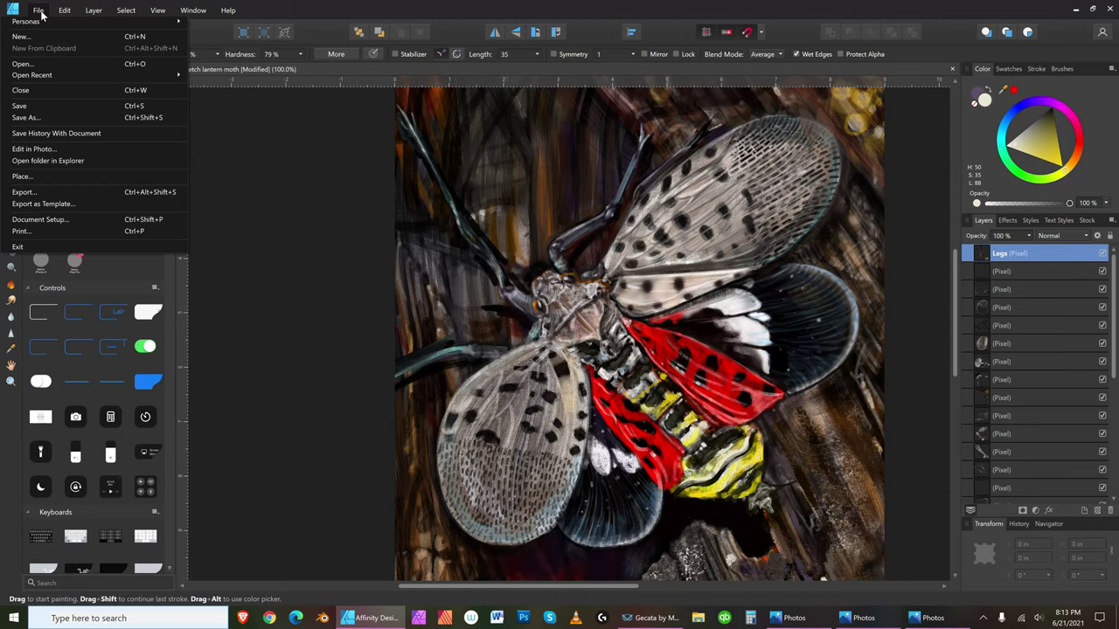
{"action": "left_click", "coordinate": [49, 103]}
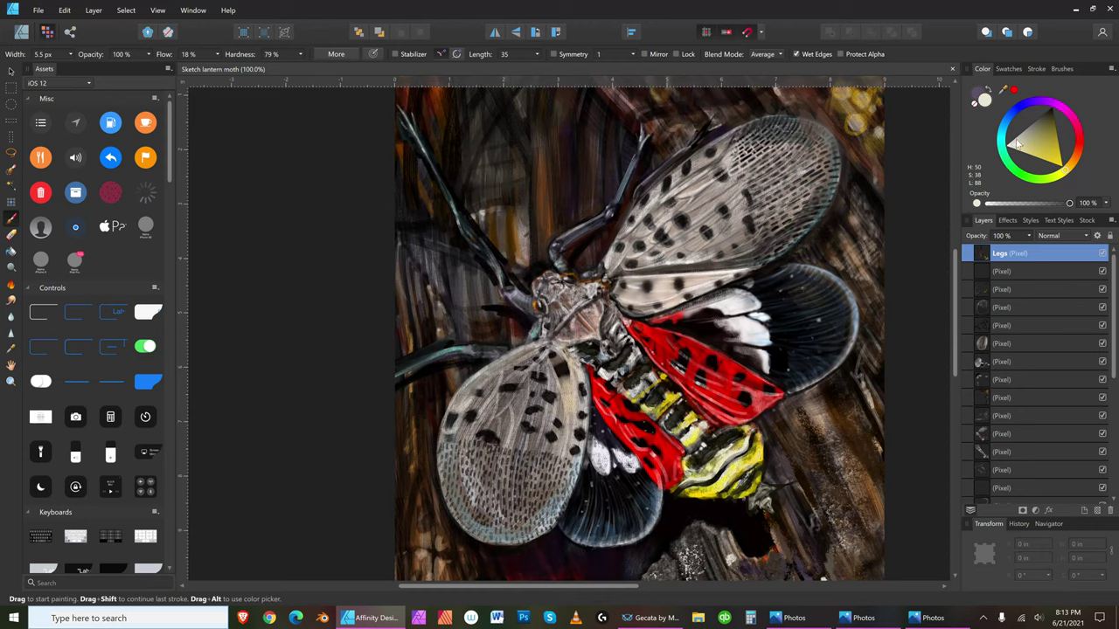
- Paint cream highlights (H 50, S 38, L 88) along the outer and lower edges of the abdomen's tip, finishing at about 10.6 px
{"action": "key", "text": "bracketright"}
{"action": "key", "text": "bracketright"}
{"action": "key", "text": "bracketright"}
{"action": "key", "text": "bracketright"}
{"action": "key", "text": "bracketright"}
{"action": "key", "text": "bracketright"}
{"action": "left_click_drag", "start_coordinate": [751, 423], "coordinate": [765, 464]}
{"action": "key", "text": "bracketleft"}
{"action": "key", "text": "bracketleft"}
{"action": "key", "text": "bracketleft"}
{"action": "key", "text": "bracketleft"}
{"action": "left_click_drag", "start_coordinate": [681, 494], "coordinate": [694, 493]}
{"action": "key", "text": "bracketleft"}
{"action": "key", "text": "bracketleft"}
{"action": "key", "text": "bracketleft"}
{"action": "key", "text": "bracketleft"}
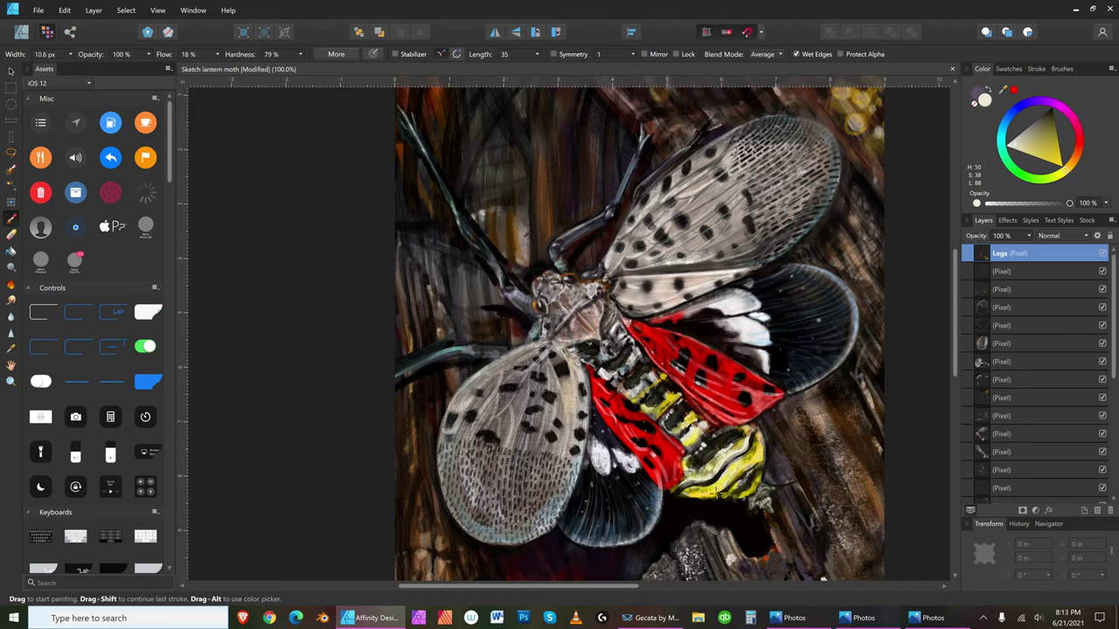
- Paint cream highlights along the abdomen's lower edge, enlarging the brush from 10.6 px to about 33.2 px
{"action": "left_click_drag", "start_coordinate": [698, 497], "coordinate": [712, 497]}
{"action": "key", "text": "bracketleft"}
{"action": "key", "text": "bracketright"}
{"action": "key", "text": "bracketright"}
{"action": "key", "text": "bracketright"}
{"action": "key", "text": "bracketright"}
{"action": "key", "text": "bracketright"}
{"action": "key", "text": "bracketright"}
{"action": "key", "text": "bracketright"}
{"action": "key", "text": "bracketleft"}
- Switch to a near-black (H 50, S 38, L 7) and refine the abdomen's dark contours, reducing the brush to 2.8 px
{"action": "key", "text": "x"}
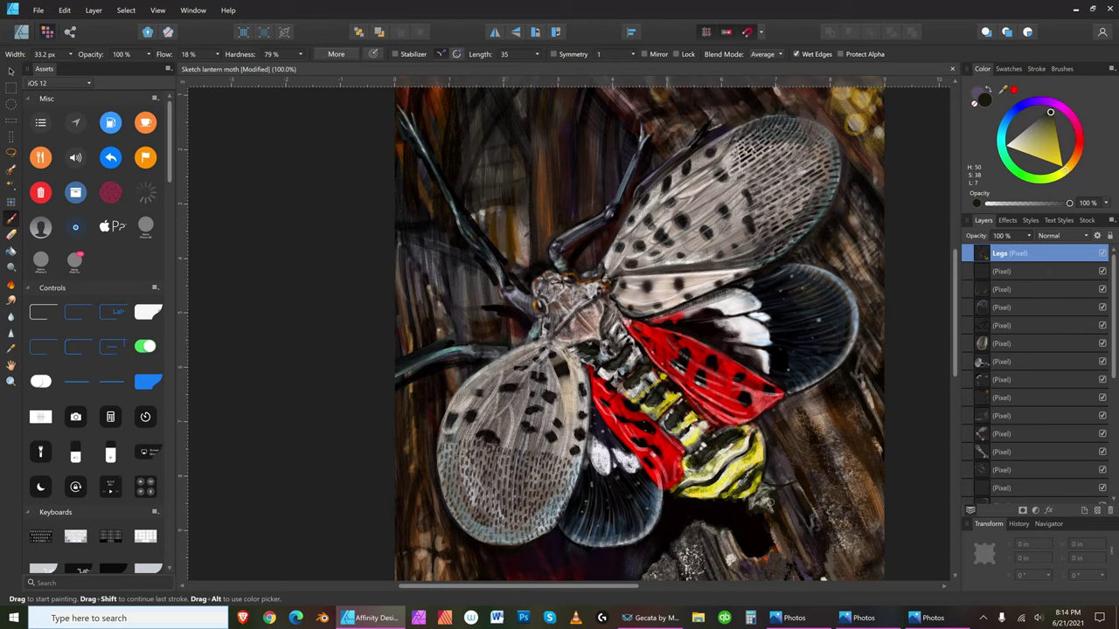
{"action": "key", "text": "bracketleft"}
{"action": "key", "text": "bracketleft"}
{"action": "key", "text": "bracketleft"}
{"action": "key", "text": "bracketleft"}
{"action": "key", "text": "bracketleft"}
{"action": "key", "text": "bracketleft"}
{"action": "key", "text": "bracketleft"}
{"action": "key", "text": "bracketleft"}
{"action": "key", "text": "bracketleft"}
{"action": "key", "text": "bracketleft"}
{"action": "key", "text": "bracketleft"}
{"action": "key", "text": "bracketleft"}
{"action": "key", "text": "bracketleft"}
- Save the lantern moth document under its existing name and fit the whole painting in the view
{"action": "left_click", "coordinate": [38, 10]}
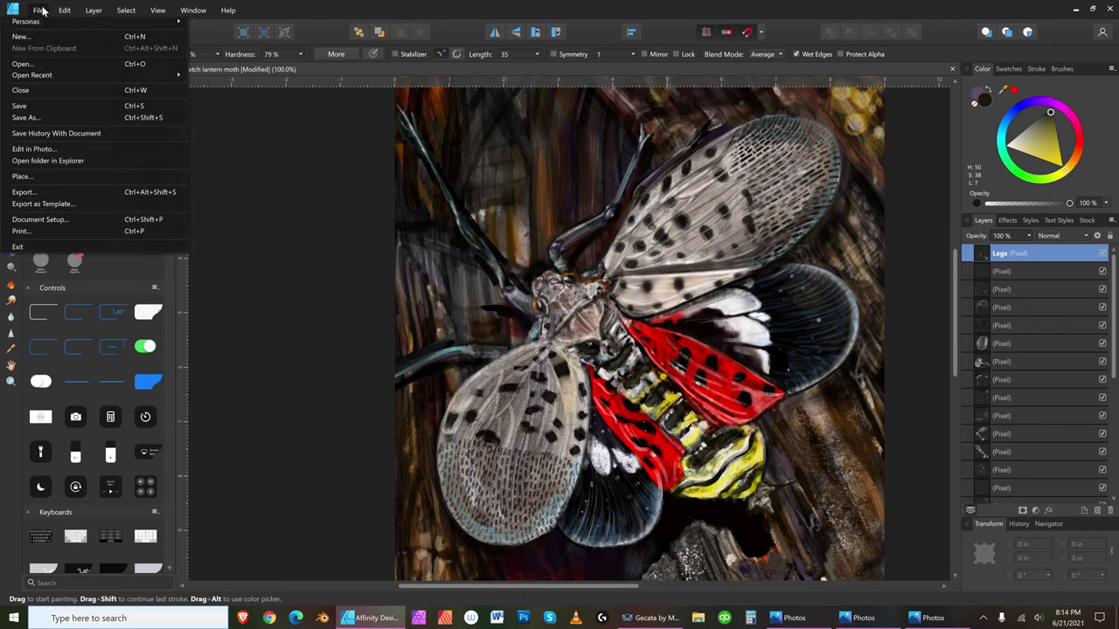
{"action": "left_click", "coordinate": [51, 105]}
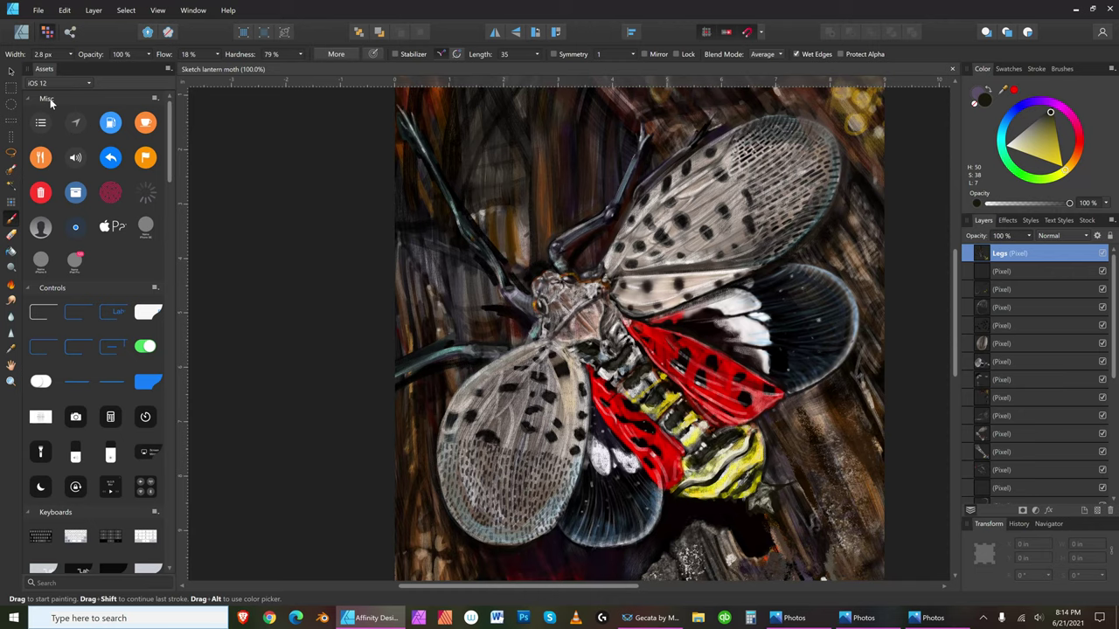
{"action": "left_click", "coordinate": [158, 10]}
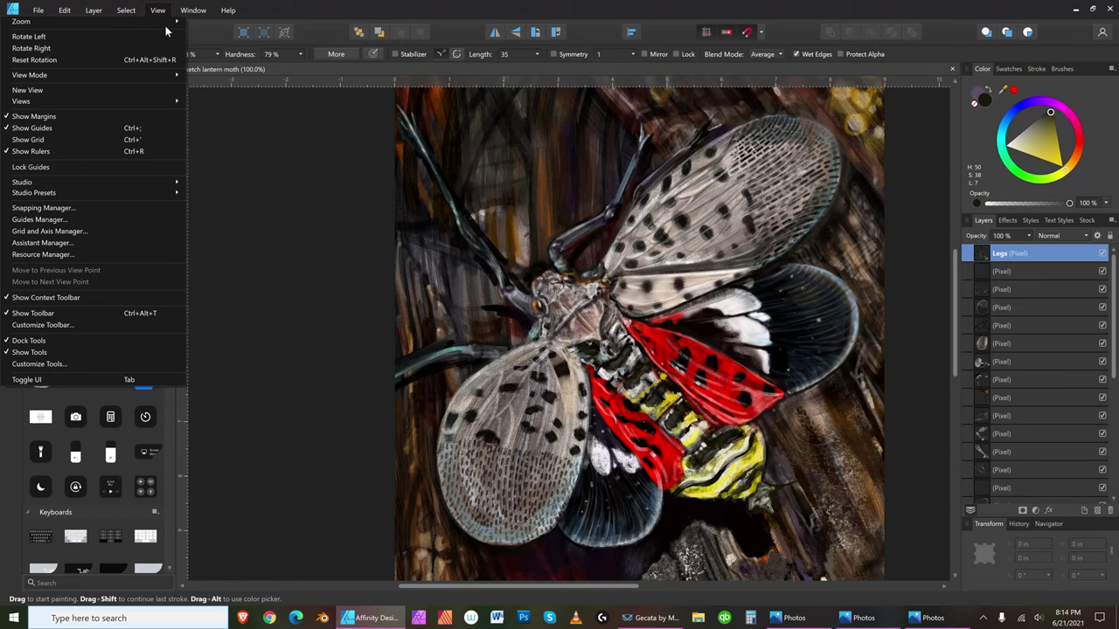
{"action": "mouse_move", "coordinate": [182, 21]}
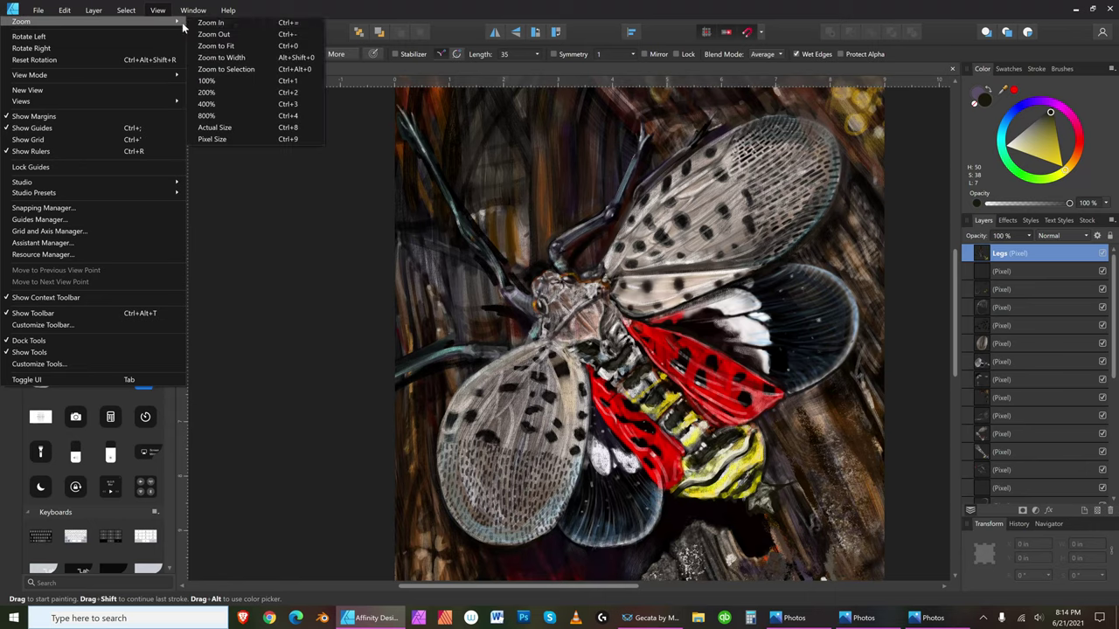
{"action": "left_click", "coordinate": [240, 45]}
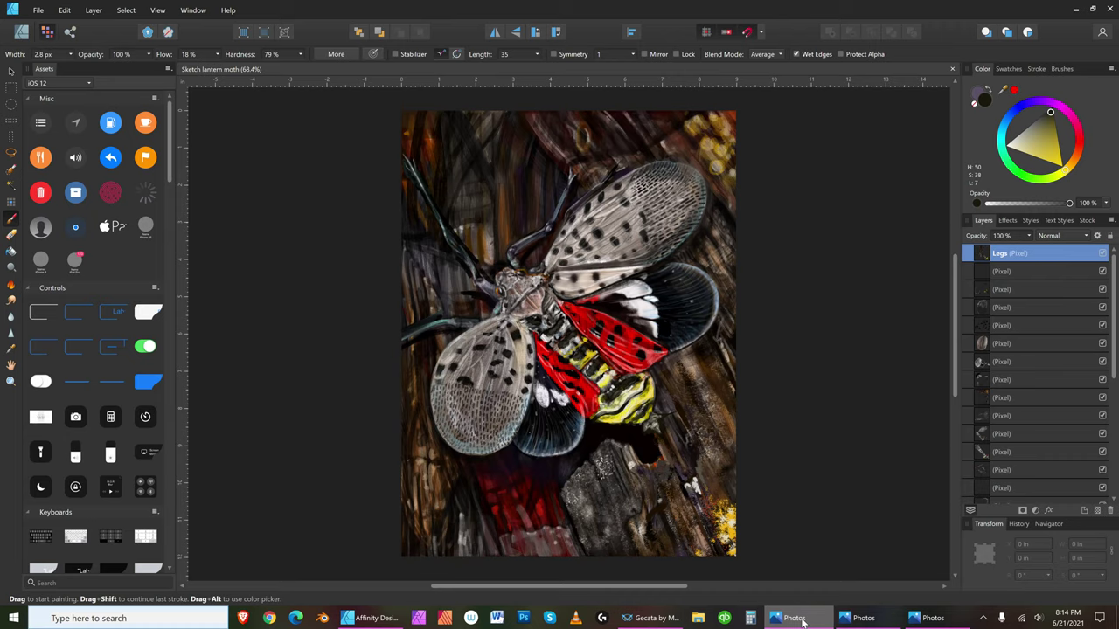
- Pick an off-white (H 50, S 13, L 90) and brush highlights on the abdomen's outer edge at about 30.1 px
{"action": "left_click", "coordinate": [1016, 142]}
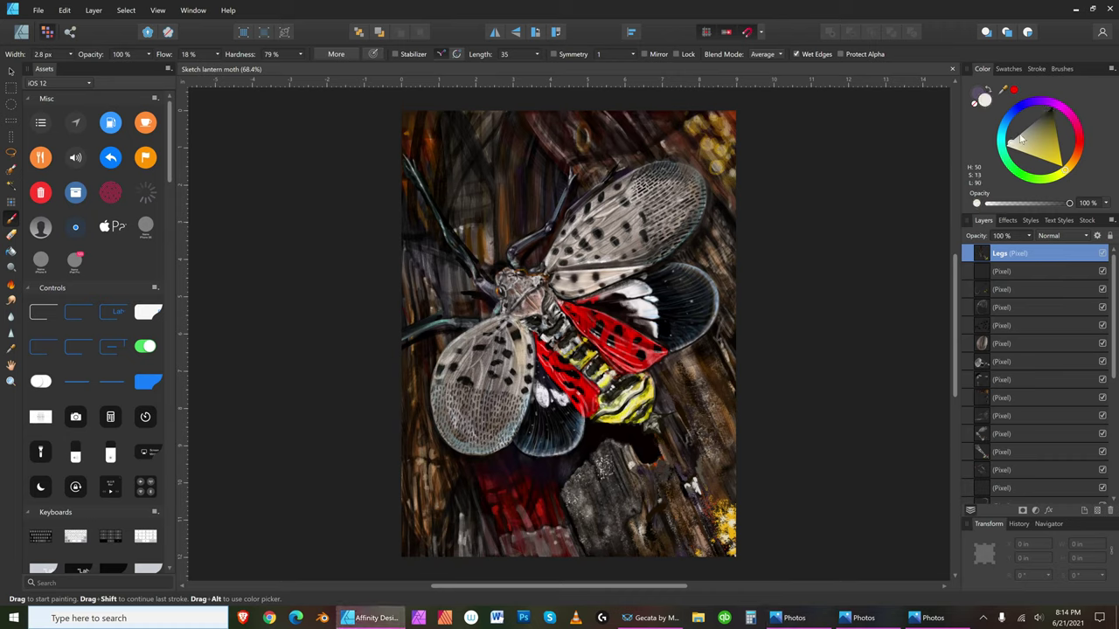
{"action": "key", "text": "]"}
{"action": "key", "text": "]"}
{"action": "key", "text": "]"}
{"action": "key", "text": "]"}
{"action": "key", "text": "]"}
{"action": "key", "text": "]"}
{"action": "key", "text": "]"}
{"action": "key", "text": "]"}
{"action": "key", "text": "]"}
{"action": "key", "text": "]"}
{"action": "key", "text": "]"}
{"action": "key", "text": "]"}
{"action": "key", "text": "]"}
{"action": "key", "text": "]"}
{"action": "key", "text": "]"}
{"action": "key", "text": "]"}
{"action": "key", "text": "]"}
{"action": "key", "text": "]"}
{"action": "key", "text": "]"}
{"action": "key", "text": "]"}
{"action": "key", "text": "]"}
{"action": "key", "text": "]"}
{"action": "left_click_drag", "start_coordinate": [660, 382], "coordinate": [644, 386]}
{"action": "key", "text": "bracketleft"}
{"action": "key", "text": "bracketleft"}
{"action": "key", "text": "bracketleft"}
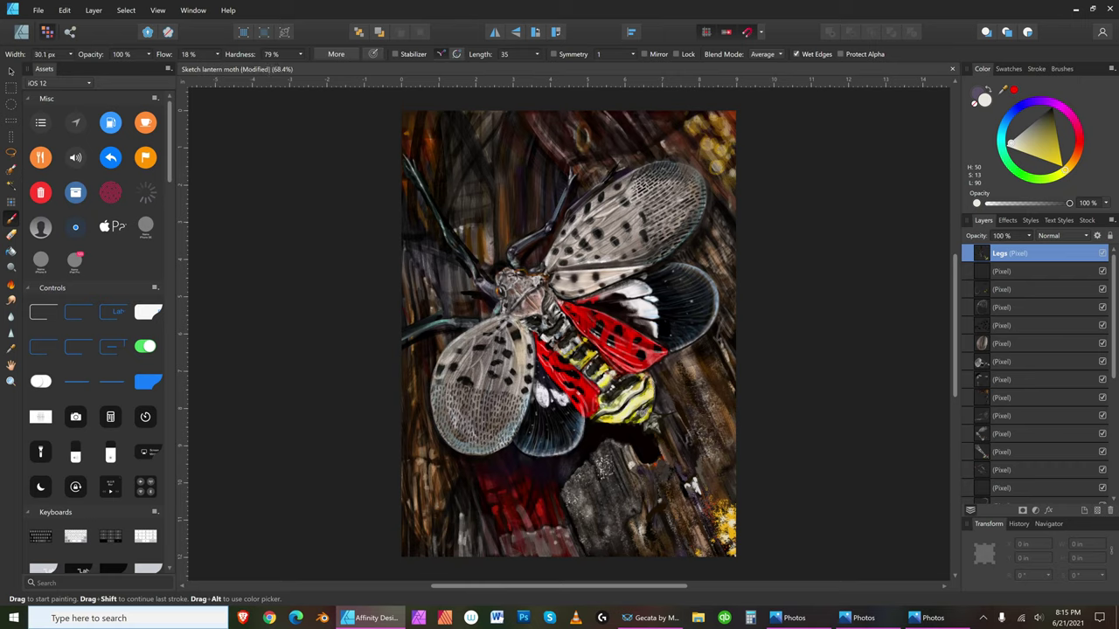
- Paint the pale, frayed tail at the abdomen's tip in off-white with a brush of about 20.8 px
{"action": "key", "text": "bracketleft"}
{"action": "key", "text": "bracketleft"}
{"action": "key", "text": "bracketleft"}
{"action": "key", "text": "bracketright"}
{"action": "key", "text": "bracketright"}
{"action": "key", "text": "bracketright"}
{"action": "key", "text": "bracketleft"}
{"action": "key", "text": "bracketleft"}
{"action": "key", "text": "bracketleft"}
{"action": "left_click_drag", "start_coordinate": [1012, 143], "coordinate": [1013, 148]}
{"action": "left_click_drag", "start_coordinate": [649, 430], "coordinate": [670, 416]}
- Pick a near-black (H 50, S 0, L 1) and paint shadows around the tail, reducing the brush to 17.7 px
{"action": "left_click", "coordinate": [1051, 107]}
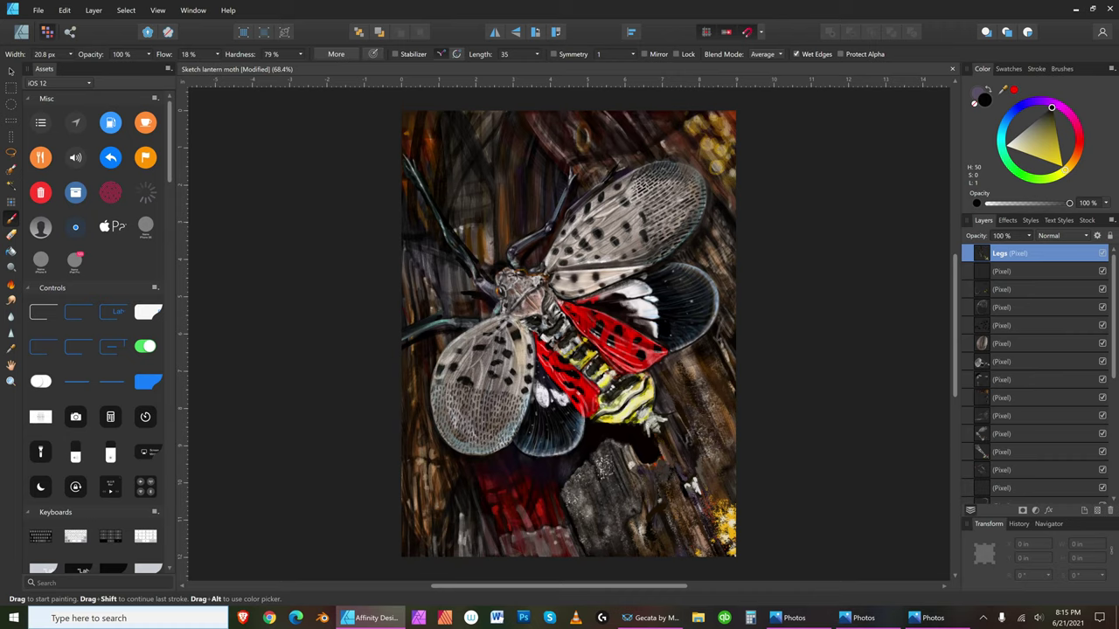
{"action": "mouse_move", "coordinate": [638, 417]}
{"action": "left_mouse_down"}
{"action": "mouse_move", "coordinate": [654, 421]}
{"action": "mouse_move", "coordinate": [635, 425]}
{"action": "left_mouse_up"}
{"action": "left_click_drag", "start_coordinate": [662, 421], "coordinate": [669, 419]}
{"action": "key", "text": "bracketleft"}
- Pick a near-white (H 50, S 100, L 99) and brighten the abdomen's tail, enlarging the brush to 46 px
{"action": "left_click", "coordinate": [1008, 146]}
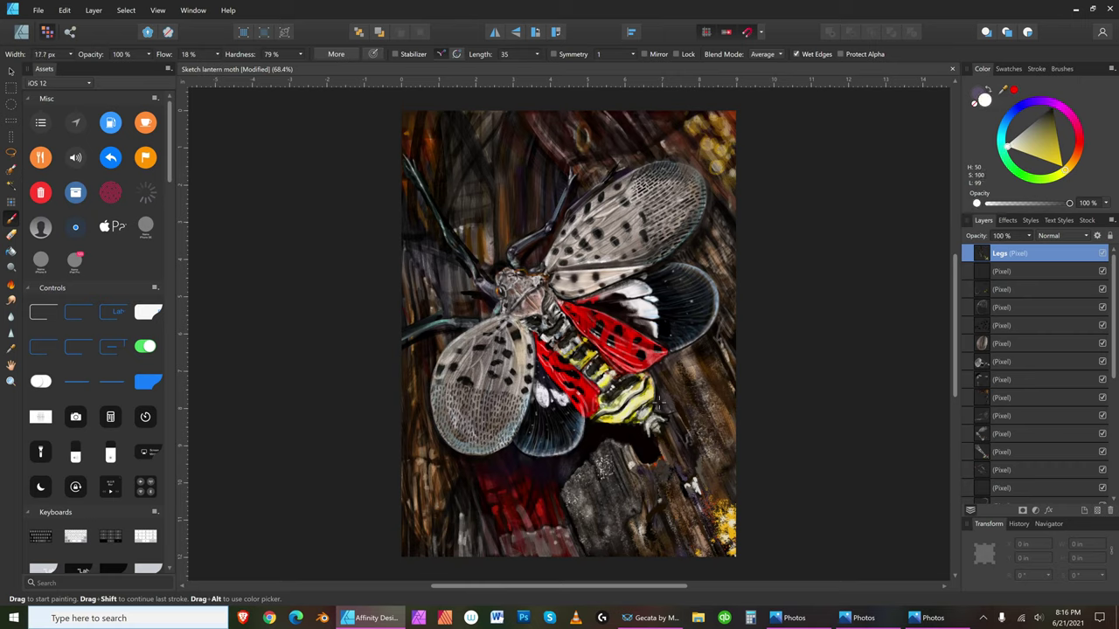
{"action": "key", "text": "bracketright"}
{"action": "key", "text": "bracketright"}
{"action": "key", "text": "bracketright"}
{"action": "key", "text": "bracketright"}
{"action": "key", "text": "bracketright"}
{"action": "key", "text": "bracketleft"}
- Save the document and add a new pixel layer above the Legs layer
{"action": "left_click", "coordinate": [38, 9]}
{"action": "left_click", "coordinate": [40, 104]}
{"action": "left_click", "coordinate": [1098, 508]}
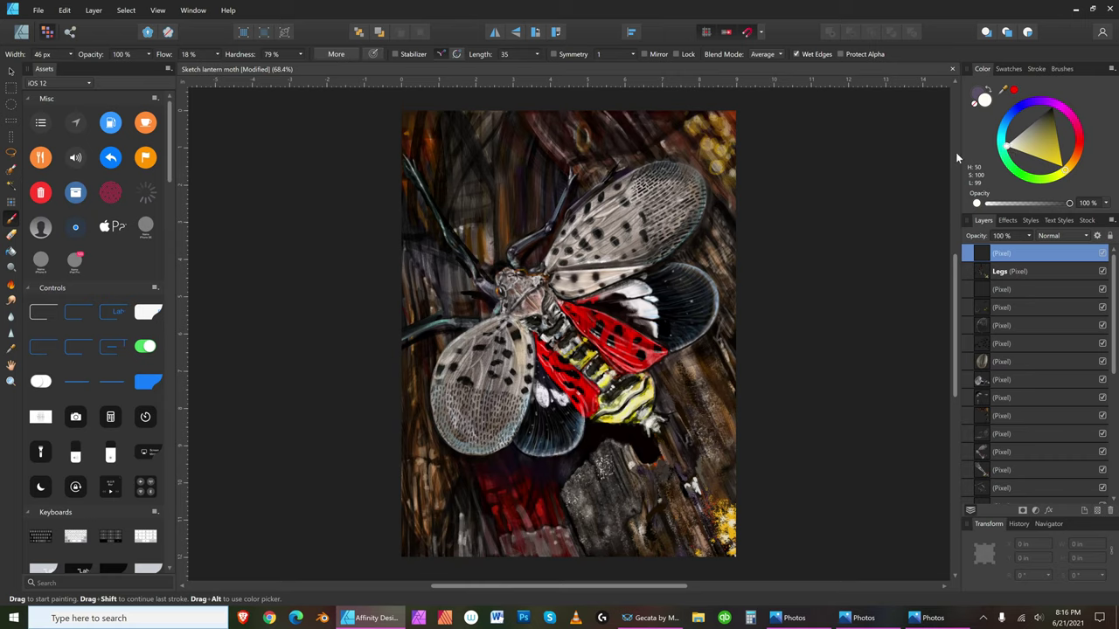
- Brush soft near-white highlights over the moth's wings on the new layer, varying the brush size around 50.4 px and ending at 23.5 px
{"action": "key", "text": "bracketright"}
{"action": "key", "text": "bracketright"}
{"action": "key", "text": "bracketright"}
{"action": "key", "text": "bracketright"}
{"action": "key", "text": "bracketleft"}
{"action": "key", "text": "bracketleft"}
{"action": "key", "text": "bracketleft"}
{"action": "key", "text": "bracketright"}
{"action": "key", "text": "bracketright"}
{"action": "key", "text": "bracketright"}
{"action": "key", "text": "bracketright"}
{"action": "key", "text": "bracketleft"}
{"action": "key", "text": "bracketleft"}
{"action": "key", "text": "bracketleft"}
{"action": "key", "text": "bracketright"}
{"action": "key", "text": "bracketright"}
{"action": "key", "text": "bracketright"}
{"action": "key", "text": "bracketleft"}
{"action": "key", "text": "bracketleft"}
{"action": "key", "text": "bracketleft"}
{"action": "key", "text": "bracketright"}
{"action": "key", "text": "bracketright"}
{"action": "key", "text": "bracketright"}
{"action": "key", "text": "bracketleft"}
{"action": "key", "text": "bracketleft"}
{"action": "key", "text": "bracketright"}
{"action": "key", "text": "bracketright"}
{"action": "key", "text": "bracketright"}
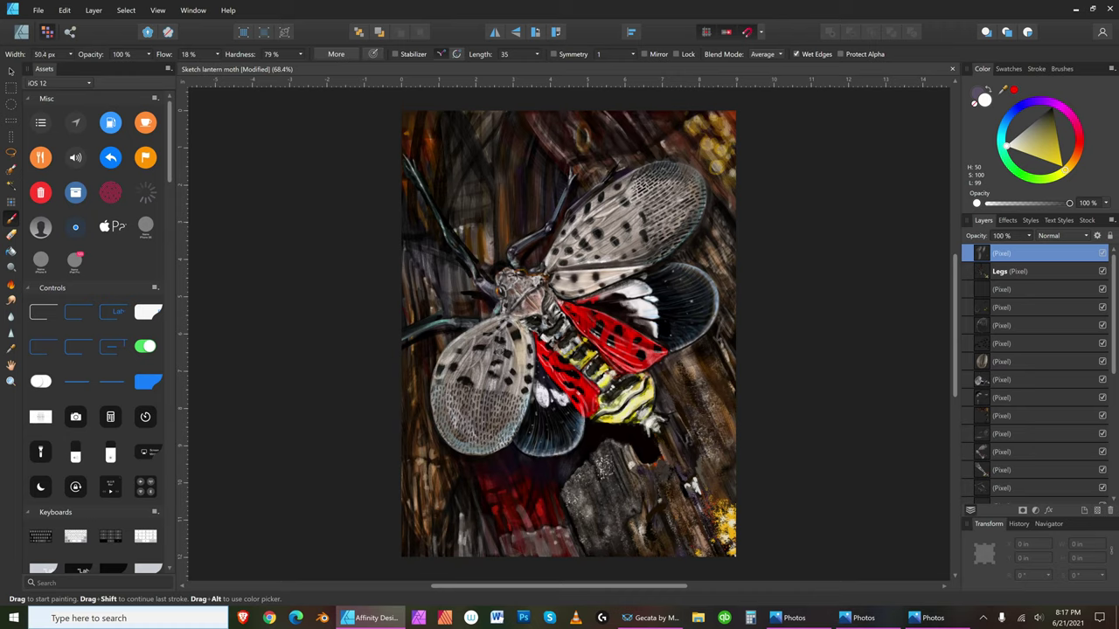
{"action": "key", "text": "bracketleft"}
{"action": "key", "text": "bracketright"}
{"action": "key", "text": "bracketleft"}
{"action": "key", "text": "bracketleft"}
- Paint thin near-white streaks down the inner side of the lower-left spotted forewing's dashed area with a smaller brush
{"action": "left_click", "coordinate": [12, 384]}
{"action": "left_click_drag", "start_coordinate": [521, 408], "coordinate": [667, 331]}
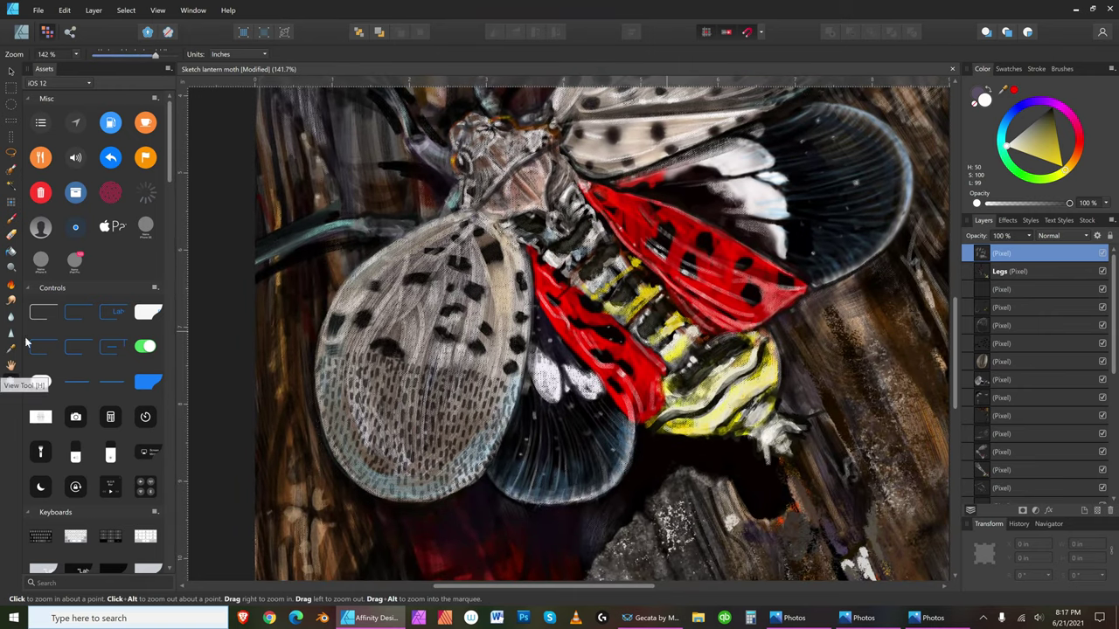
{"action": "left_click", "coordinate": [11, 219]}
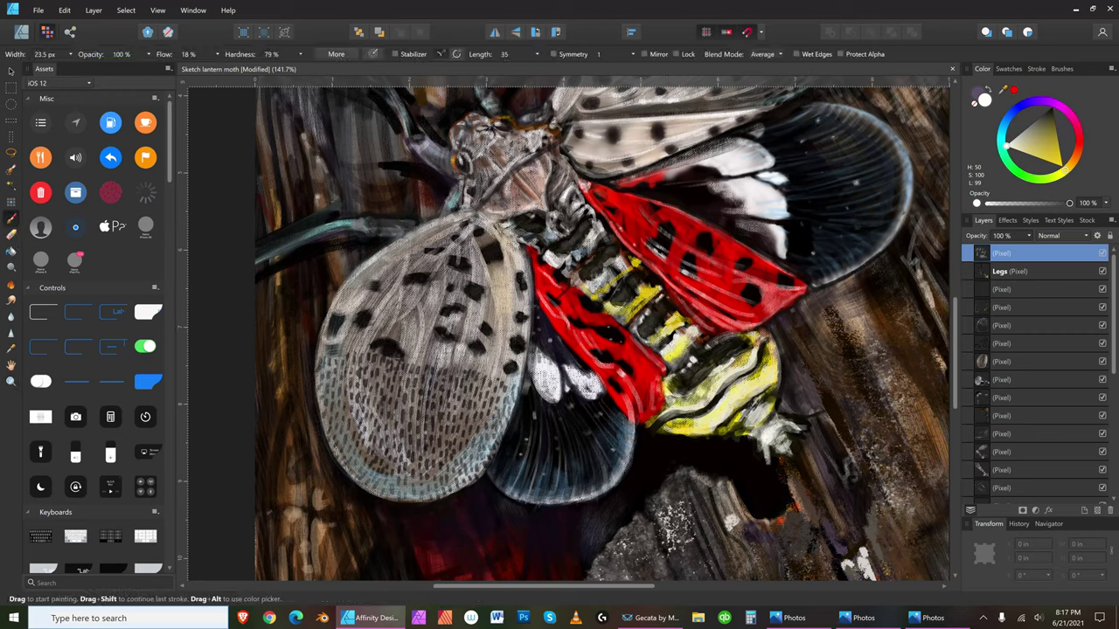
{"action": "key", "text": "bracketleft"}
{"action": "key", "text": "bracketleft"}
{"action": "key", "text": "bracketleft"}
{"action": "key", "text": "bracketleft"}
{"action": "left_click_drag", "start_coordinate": [488, 391], "coordinate": [481, 440]}
{"action": "mouse_move", "coordinate": [493, 386]}
{"action": "left_mouse_down"}
{"action": "mouse_move", "coordinate": [493, 422]}
{"action": "mouse_move", "coordinate": [485, 399]}
{"action": "mouse_move", "coordinate": [475, 437]}
{"action": "left_mouse_up"}
{"action": "key", "text": "bracketleft"}
{"action": "left_click_drag", "start_coordinate": [474, 391], "coordinate": [474, 407]}
- Extend the near-white streaks across the middle of the forewing's dashed area, varying the brush size around 9.1 px
{"action": "key", "text": "bracketright"}
{"action": "key", "text": "bracketright"}
{"action": "key", "text": "bracketright"}
{"action": "key", "text": "bracketleft"}
{"action": "key", "text": "bracketleft"}
{"action": "mouse_move", "coordinate": [469, 378]}
{"action": "left_mouse_down"}
{"action": "mouse_move", "coordinate": [461, 435]}
{"action": "mouse_move", "coordinate": [458, 419]}
{"action": "mouse_move", "coordinate": [444, 454]}
{"action": "left_mouse_up"}
{"action": "key", "text": "bracketleft"}
{"action": "key", "text": "bracketleft"}
{"action": "key", "text": "bracketright"}
{"action": "key", "text": "bracketright"}
{"action": "key", "text": "bracketright"}
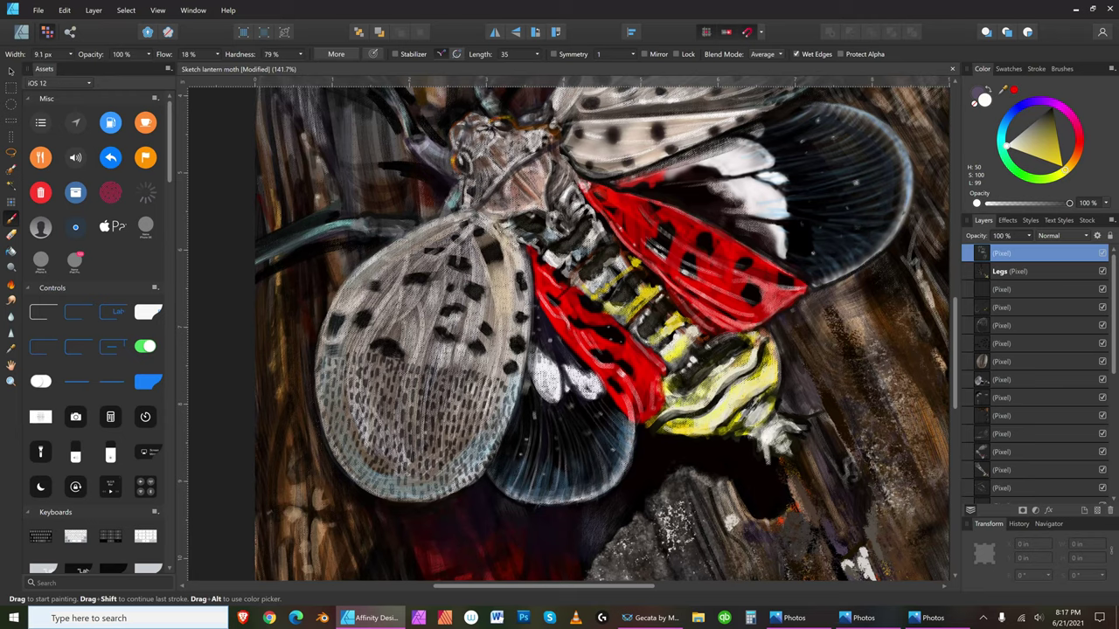
{"action": "key", "text": "bracketleft"}
{"action": "key", "text": "bracketleft"}
{"action": "key", "text": "bracketleft"}
{"action": "key", "text": "bracketleft"}
{"action": "key", "text": "bracketright"}
- Move the highlight layer one place down below the Legs layer and set the brush width to 13.6 px
{"action": "key", "text": "ctrl+equal"}
{"action": "key", "text": "ctrl+bracketleft"}
{"action": "key", "text": "bracketright"}
{"action": "key", "text": "bracketright"}
{"action": "key", "text": "bracketright"}
{"action": "key", "text": "bracketright"}
{"action": "key", "text": "bracketright"}
{"action": "key", "text": "bracketright"}
{"action": "key", "text": "bracketright"}
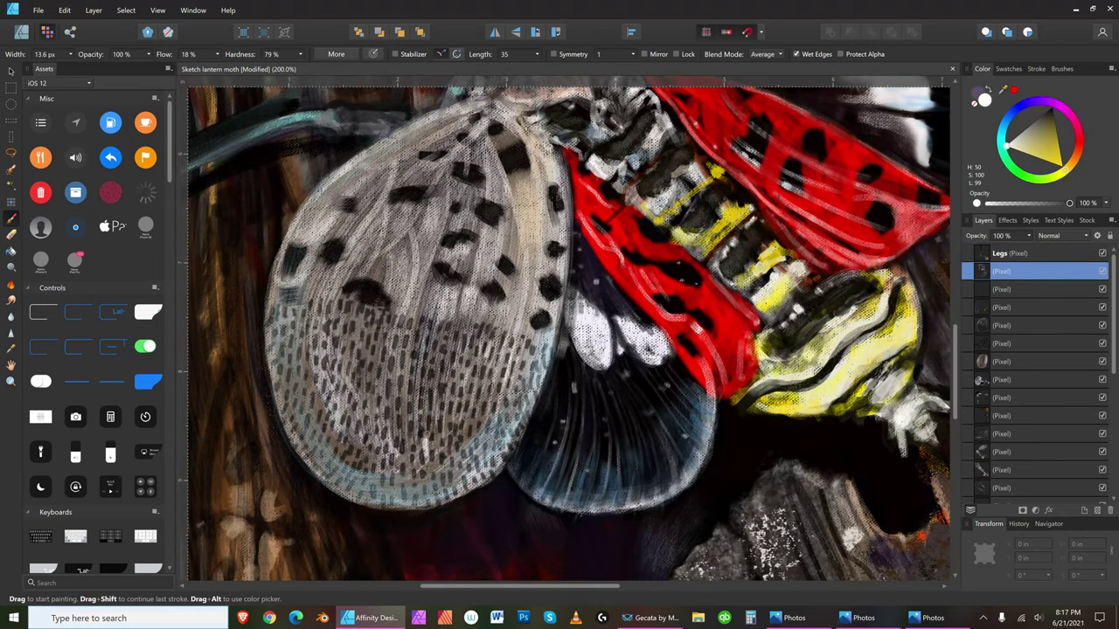
- Paint thin near-white streaks at the lower end of the forewing's dashed area with a brush about 10 px wide, and save the document
{"action": "key", "text": "bracketleft"}
{"action": "key", "text": "bracketleft"}
{"action": "key", "text": "bracketright"}
{"action": "key", "text": "bracketright"}
{"action": "key", "text": "bracketright"}
{"action": "key", "text": "bracketright"}
{"action": "key", "text": "bracketright"}
{"action": "key", "text": "bracketright"}
{"action": "key", "text": "bracketright"}
{"action": "key", "text": "bracketleft"}
{"action": "key", "text": "bracketleft"}
{"action": "key", "text": "bracketleft"}
{"action": "key", "text": "bracketleft"}
{"action": "key", "text": "bracketleft"}
{"action": "key", "text": "bracketleft"}
{"action": "left_click_drag", "start_coordinate": [411, 441], "coordinate": [401, 465]}
{"action": "key", "text": "bracketleft"}
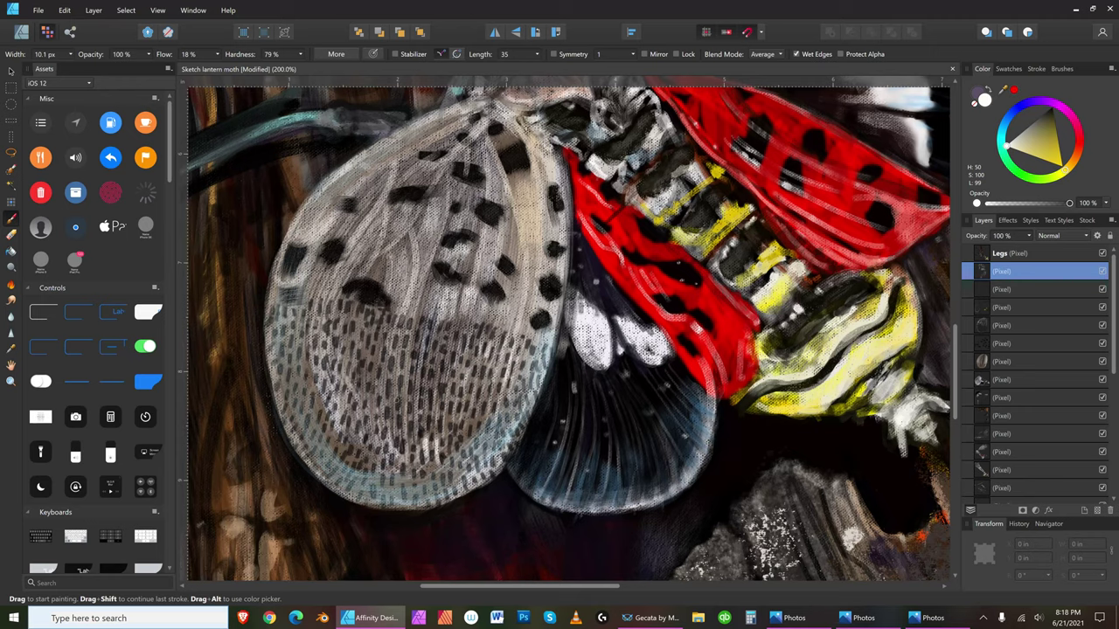
{"action": "key", "text": "bracketleft"}
{"action": "left_click", "coordinate": [38, 10]}
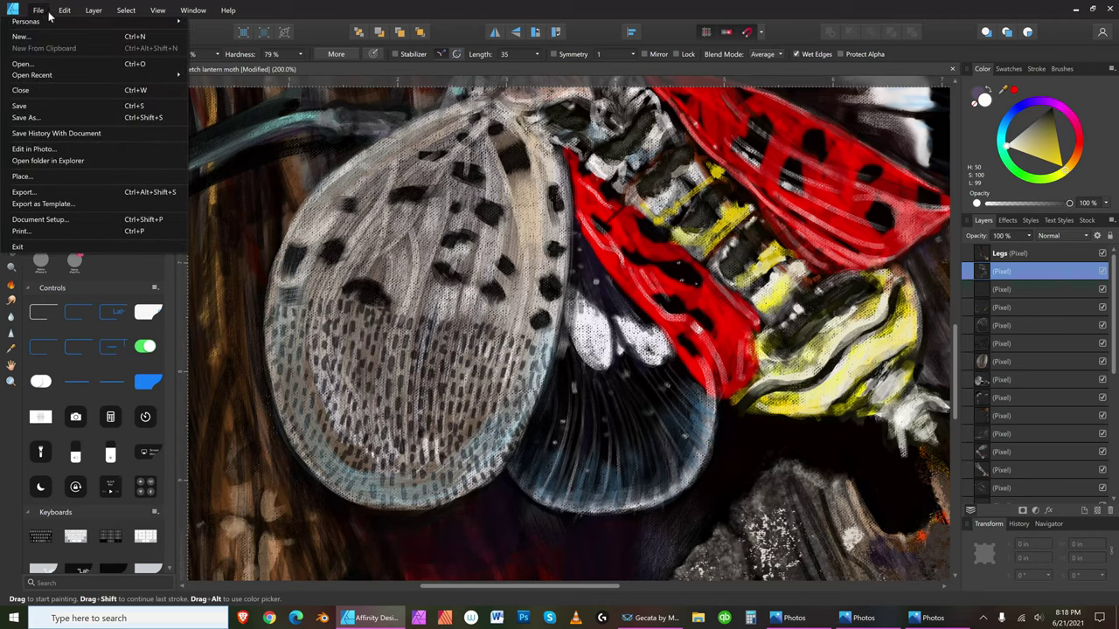
{"action": "left_click", "coordinate": [38, 102]}
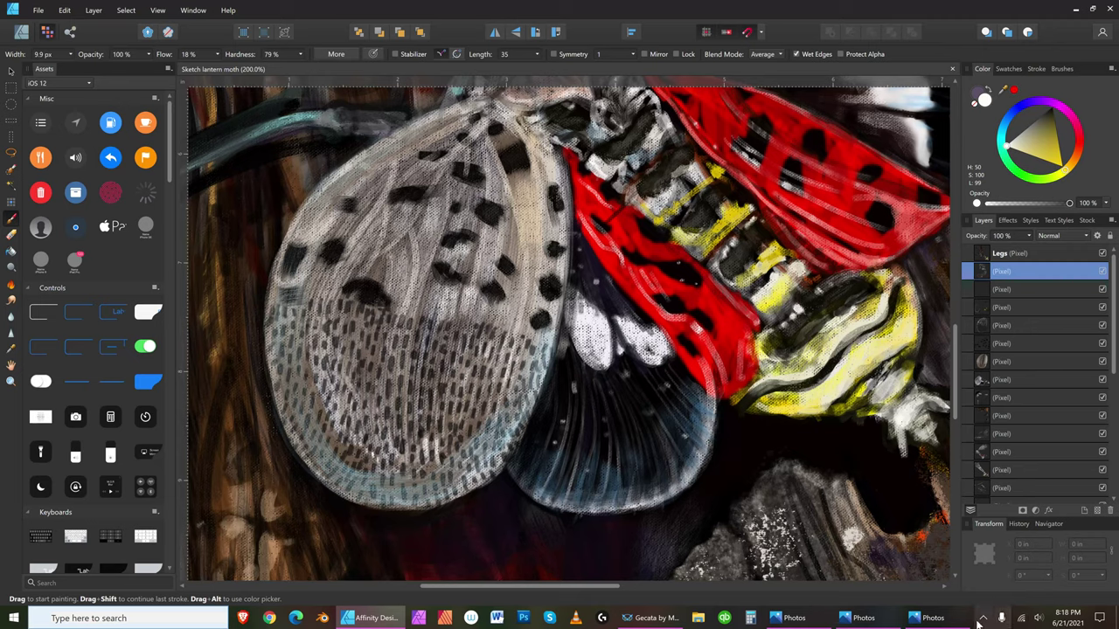
{"action": "left_click", "coordinate": [655, 618]}
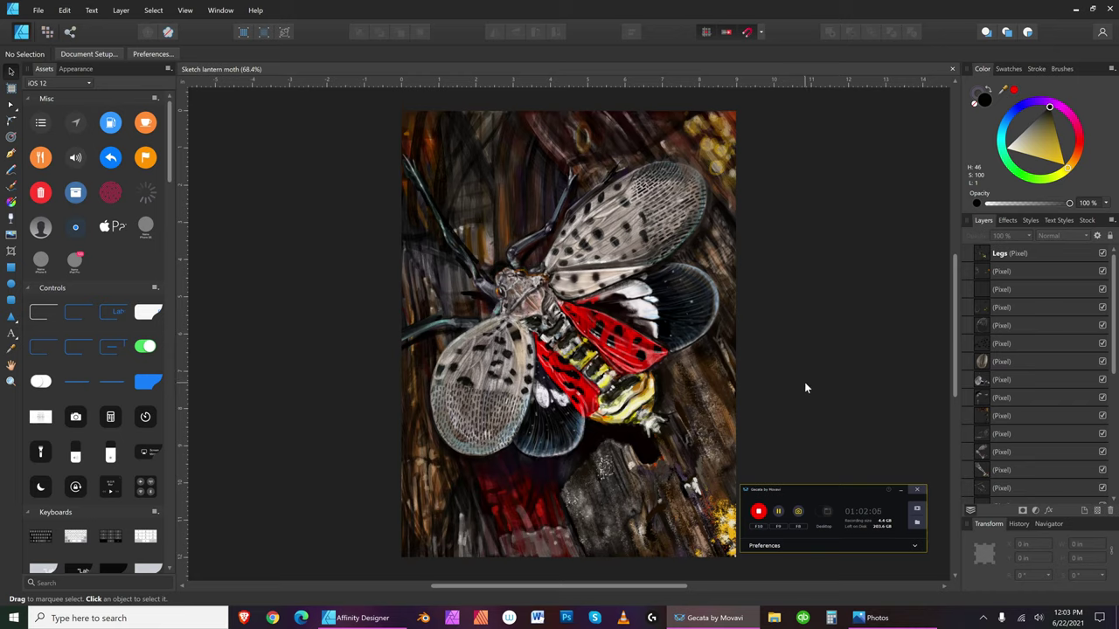
{"action": "left_click", "coordinate": [901, 492]}
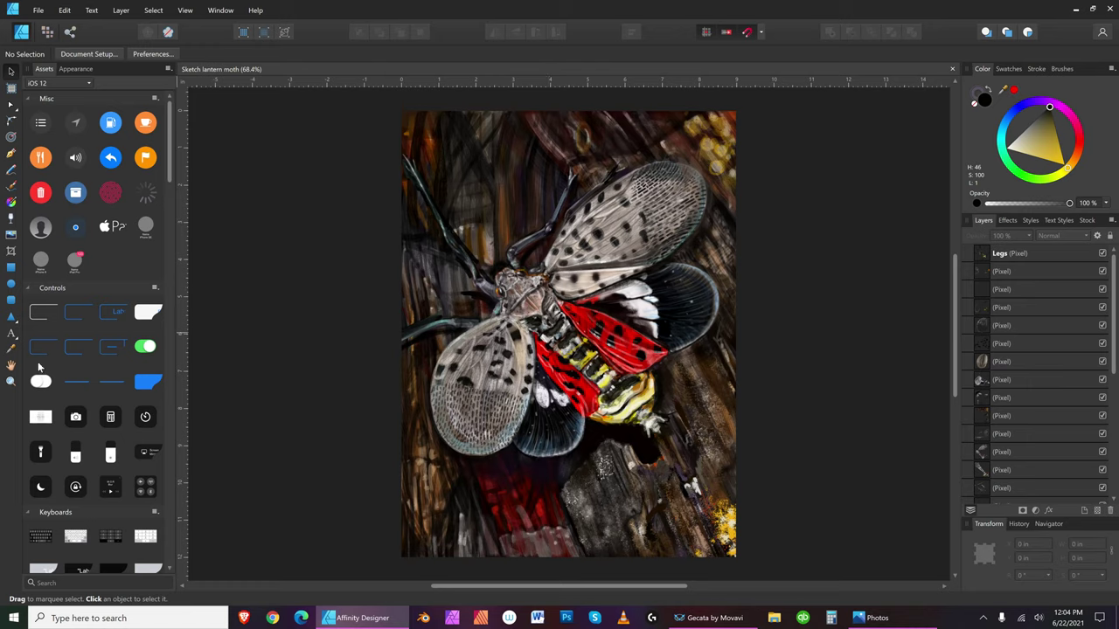
- Set the active colour to pure white with lightness 100
{"action": "left_click", "coordinate": [10, 366]}
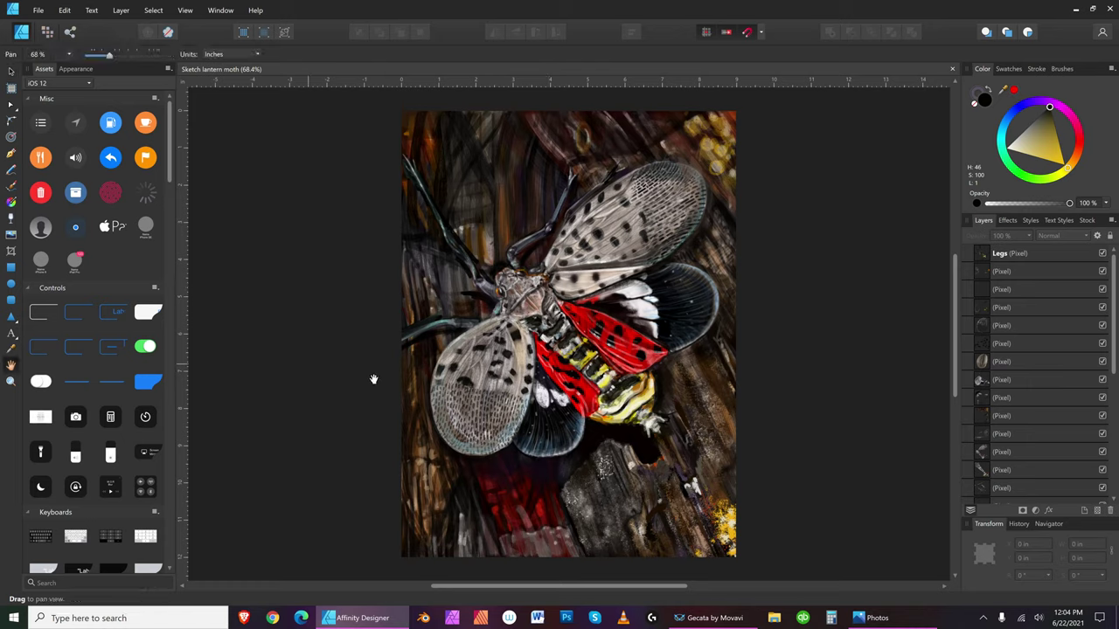
{"action": "mouse_move", "coordinate": [441, 358]}
{"action": "left_mouse_down"}
{"action": "mouse_move", "coordinate": [470, 354]}
{"action": "mouse_move", "coordinate": [421, 367]}
{"action": "left_mouse_up"}
{"action": "left_click", "coordinate": [10, 382]}
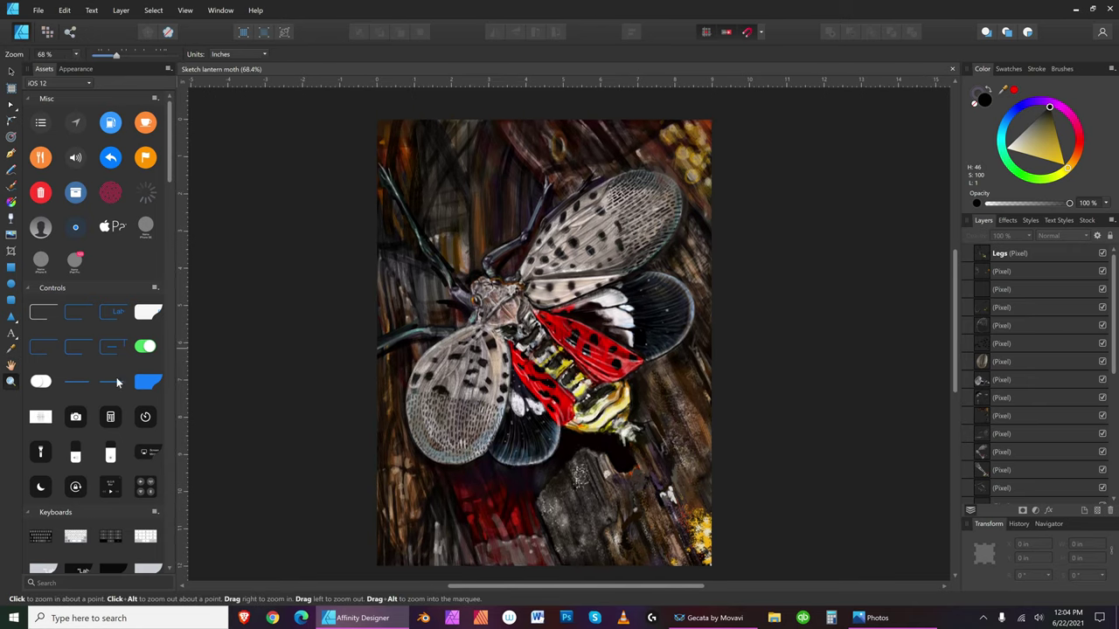
{"action": "left_click_drag", "start_coordinate": [516, 332], "coordinate": [539, 332]}
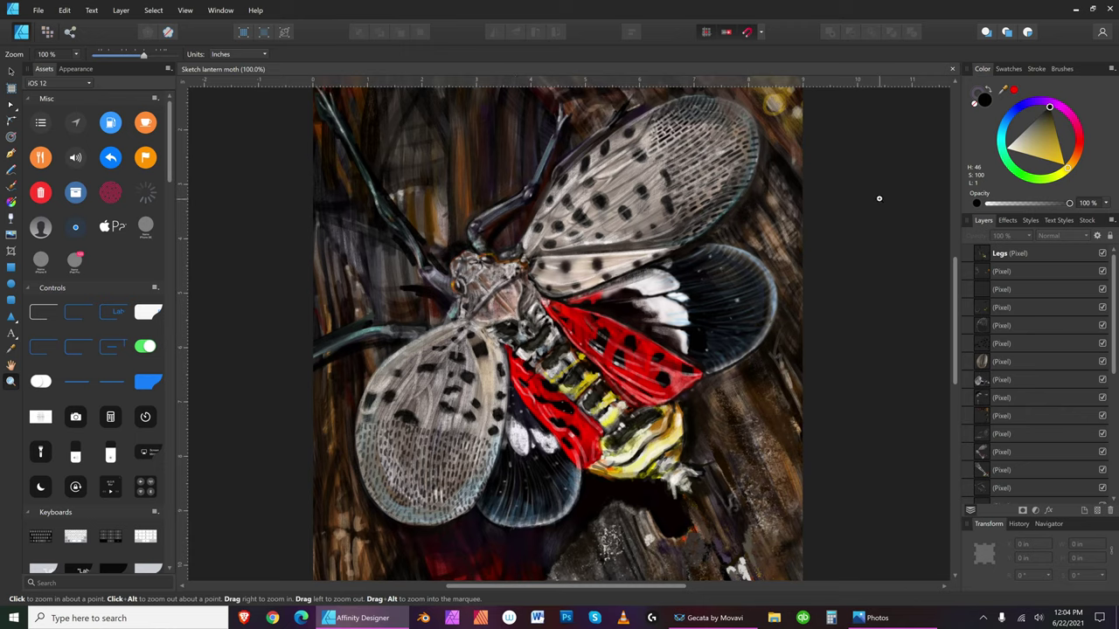
{"action": "left_click", "coordinate": [1011, 149]}
{"action": "left_click", "coordinate": [1008, 149]}
- Add a new pixel layer above the Legs layer and name it "finishing touches layer"
{"action": "left_click", "coordinate": [1064, 254]}
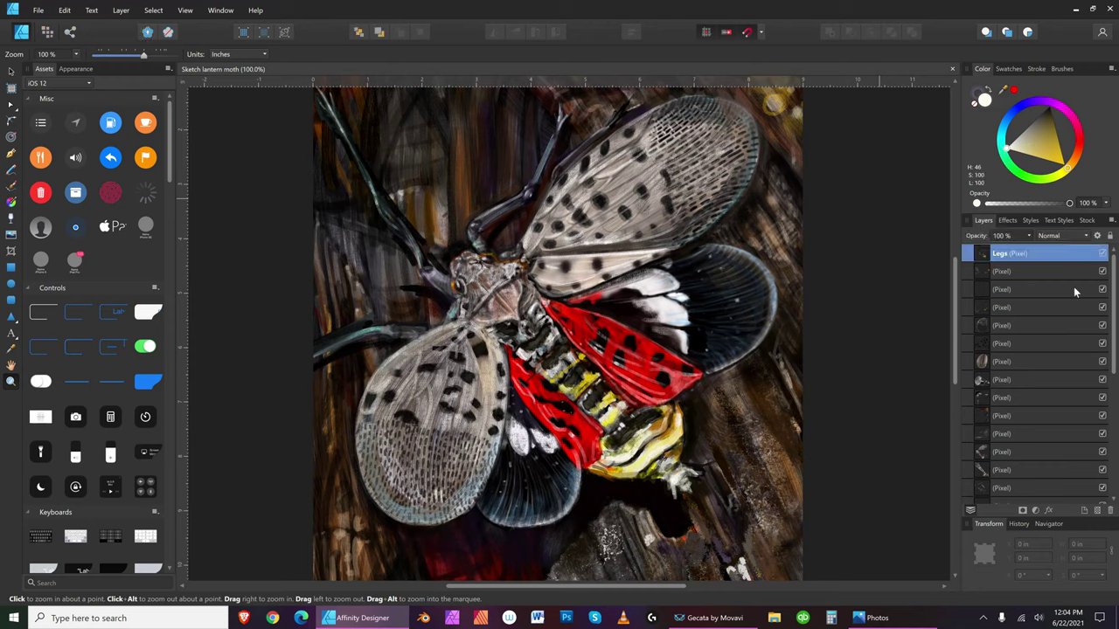
{"action": "left_click", "coordinate": [1099, 507]}
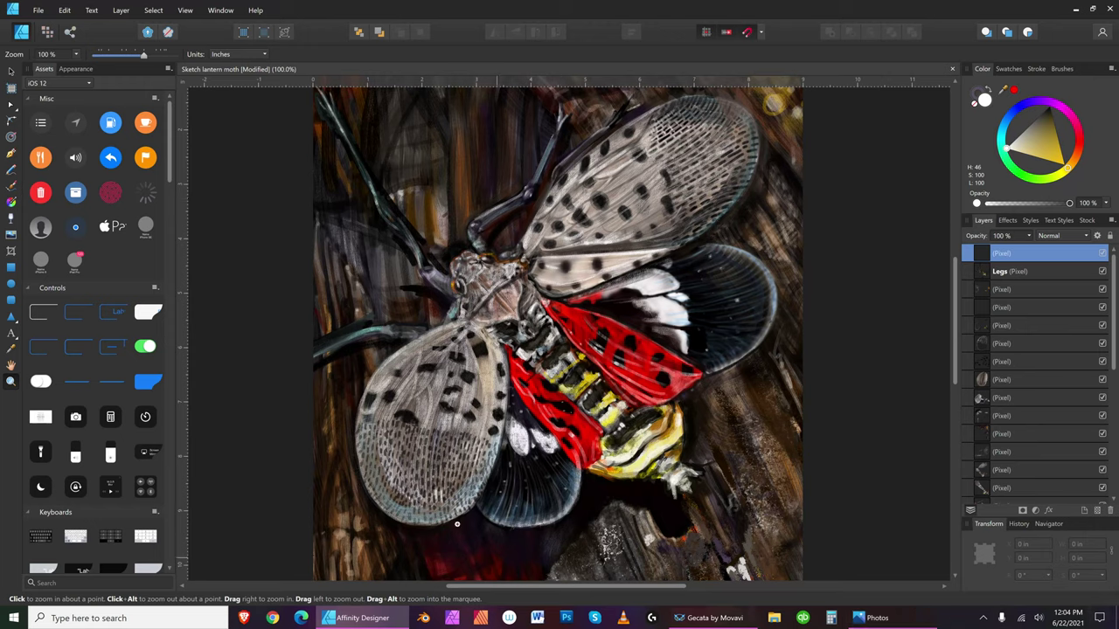
{"action": "double_click", "coordinate": [1004, 253]}
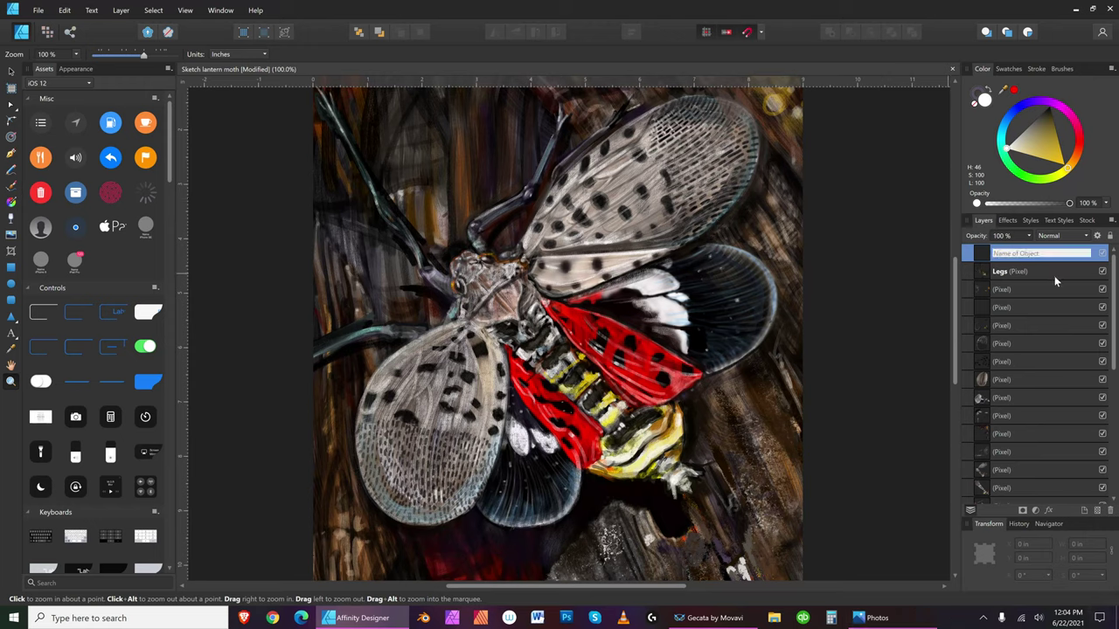
{"action": "type", "text": "finishing touches layer"}
{"action": "key", "text": "Return"}
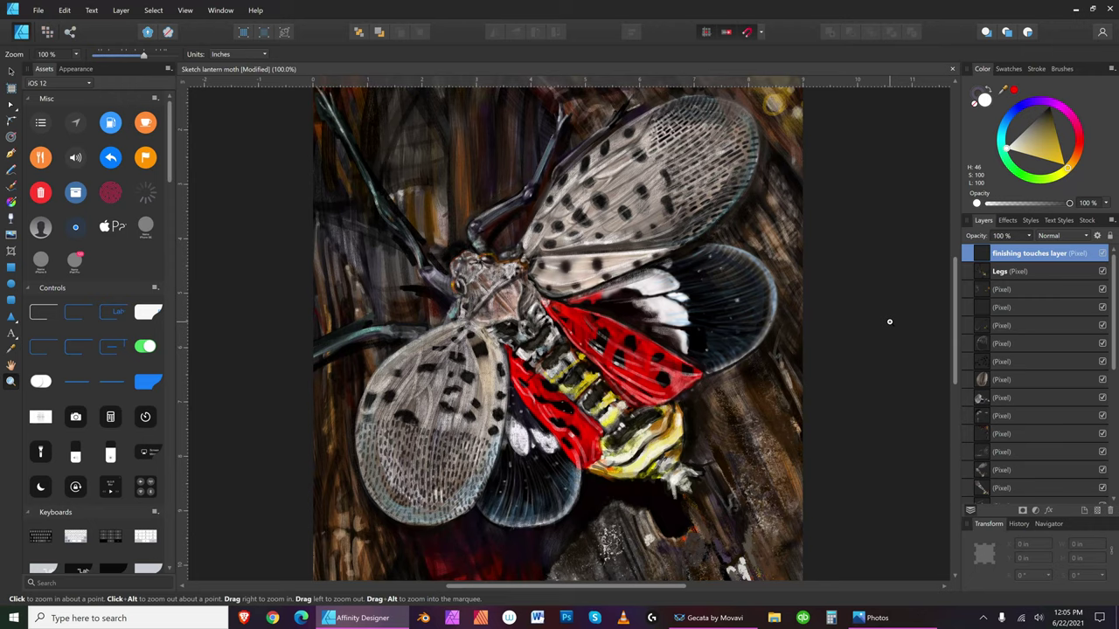
- Draw a white rectangle about 1.65 by 1 in over the dark bark above the moth's head, using the Designer Persona
{"action": "scroll", "coordinate": [893, 310], "scroll_direction": "up", "scroll_amount": 2}
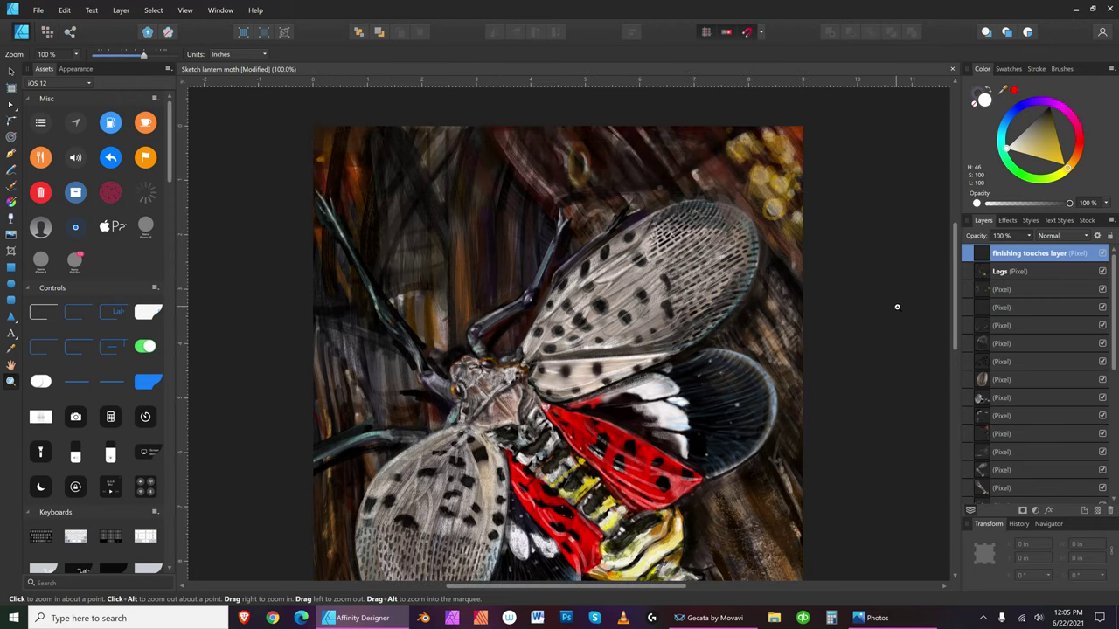
{"action": "scroll", "coordinate": [896, 307], "scroll_direction": "down", "scroll_amount": 1}
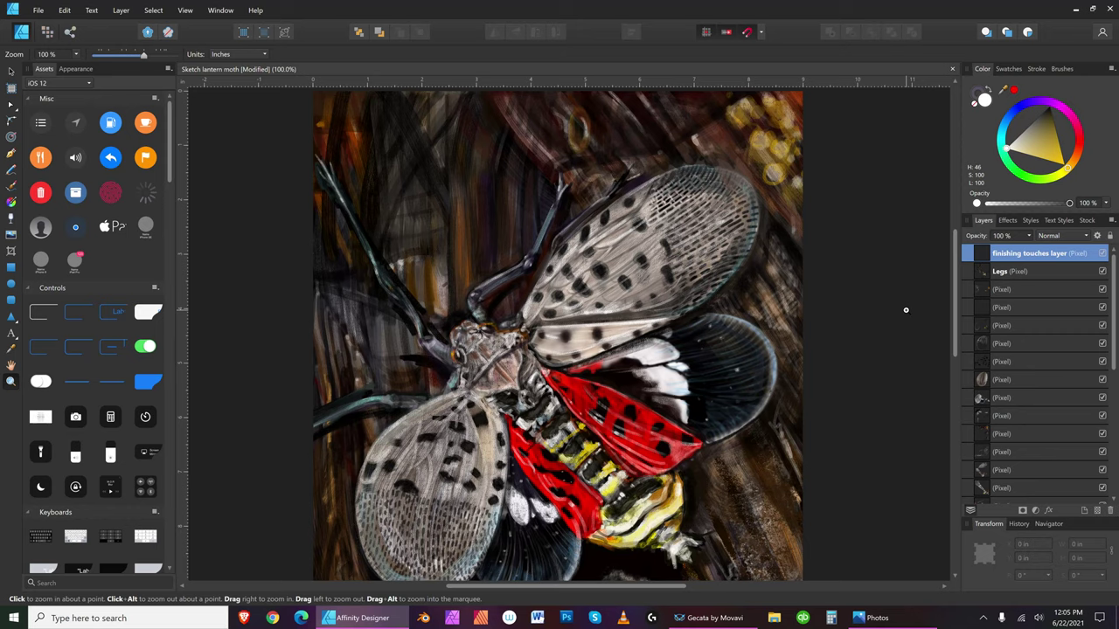
{"action": "left_click", "coordinate": [10, 267]}
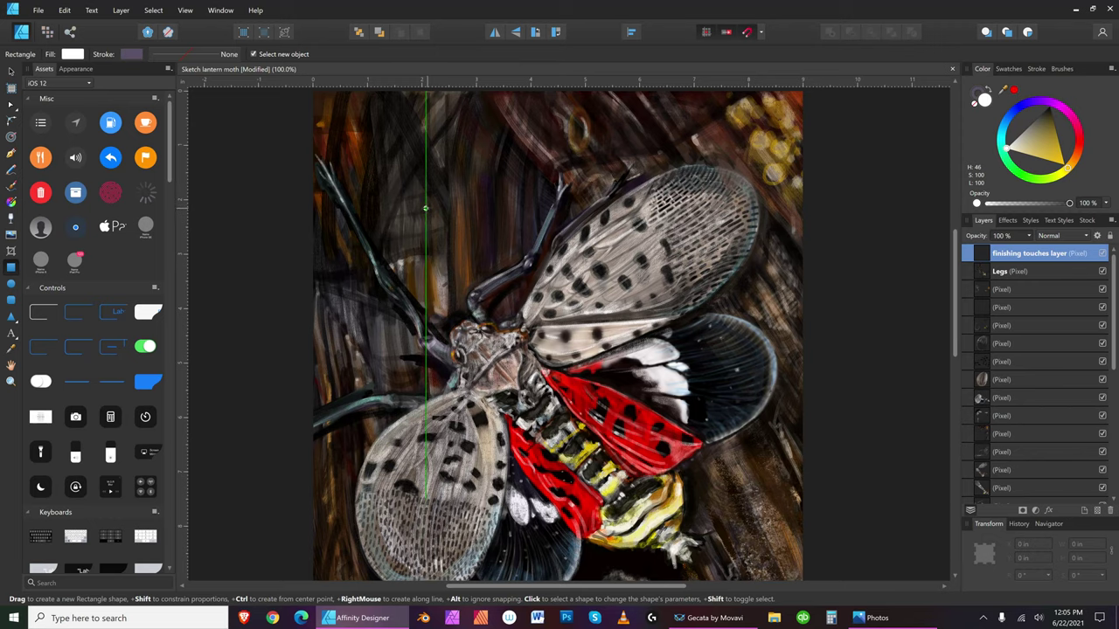
{"action": "left_click", "coordinate": [46, 32]}
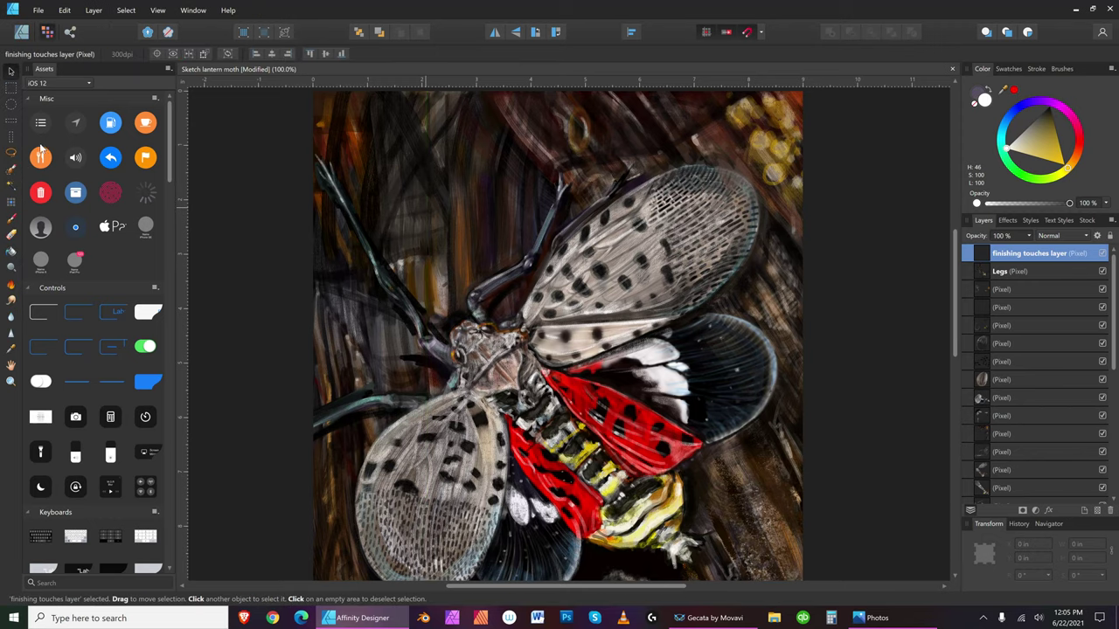
{"action": "left_click", "coordinate": [12, 220]}
{"action": "left_click", "coordinate": [22, 35]}
{"action": "left_click", "coordinate": [12, 266]}
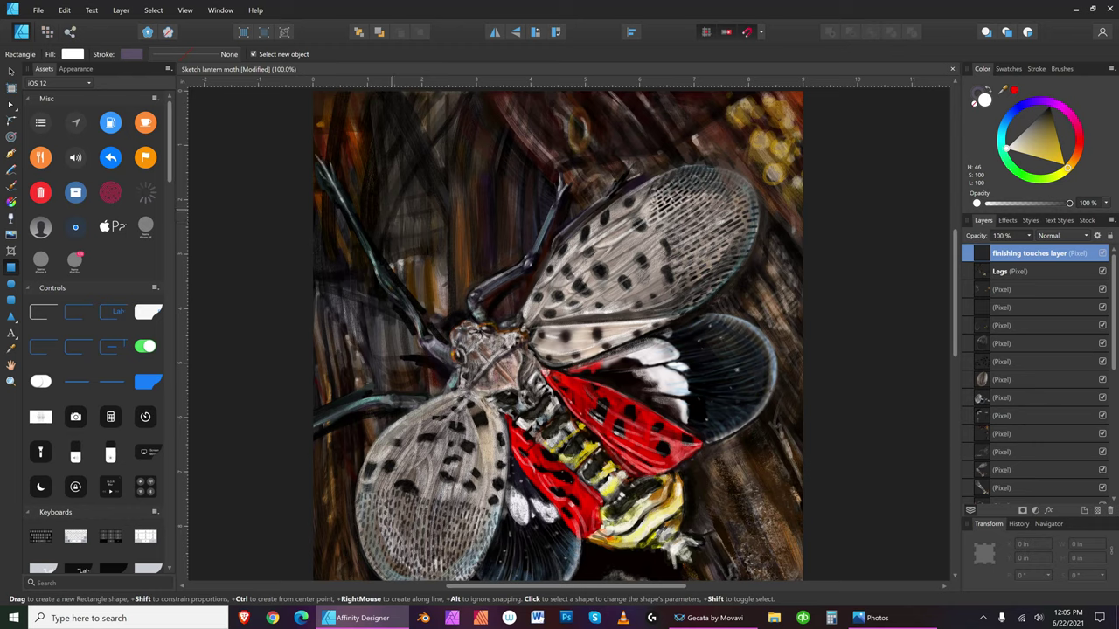
{"action": "left_click_drag", "start_coordinate": [393, 235], "coordinate": [484, 178]}
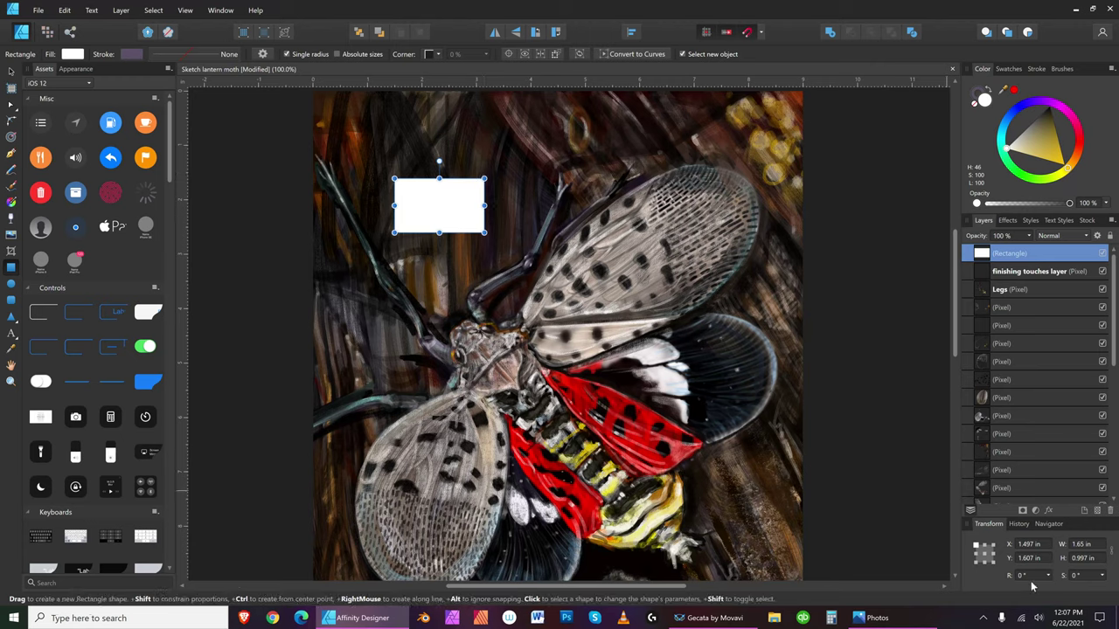
- Set the rectangle's height to 1 in and its width to 1.618 in
{"action": "left_click", "coordinate": [1082, 560]}
{"action": "type", "text": "1"}
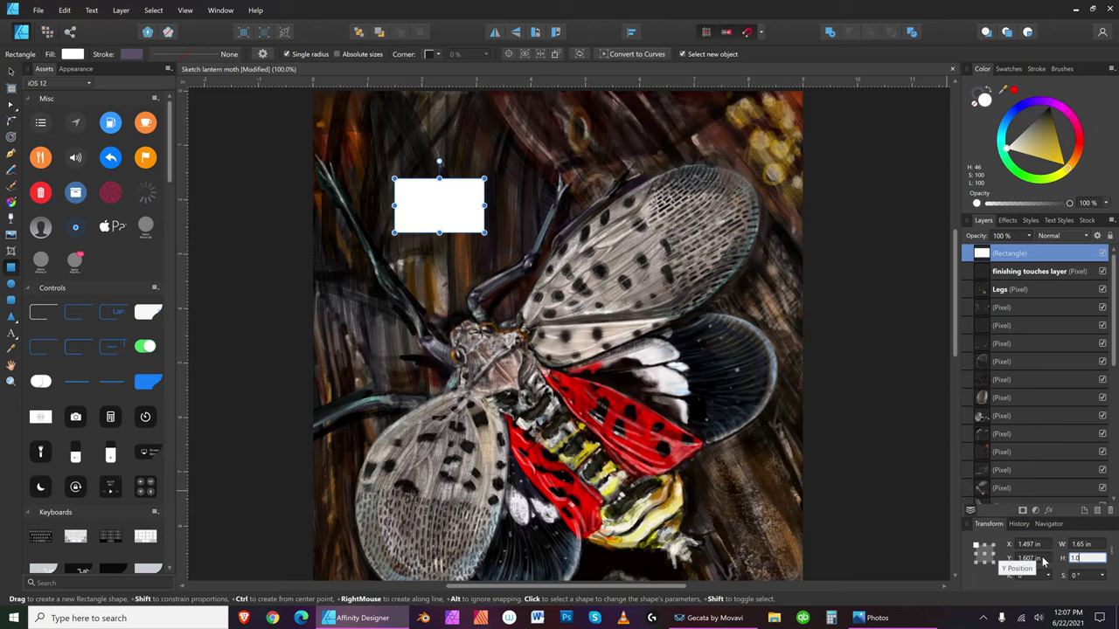
{"action": "left_click", "coordinate": [1085, 547]}
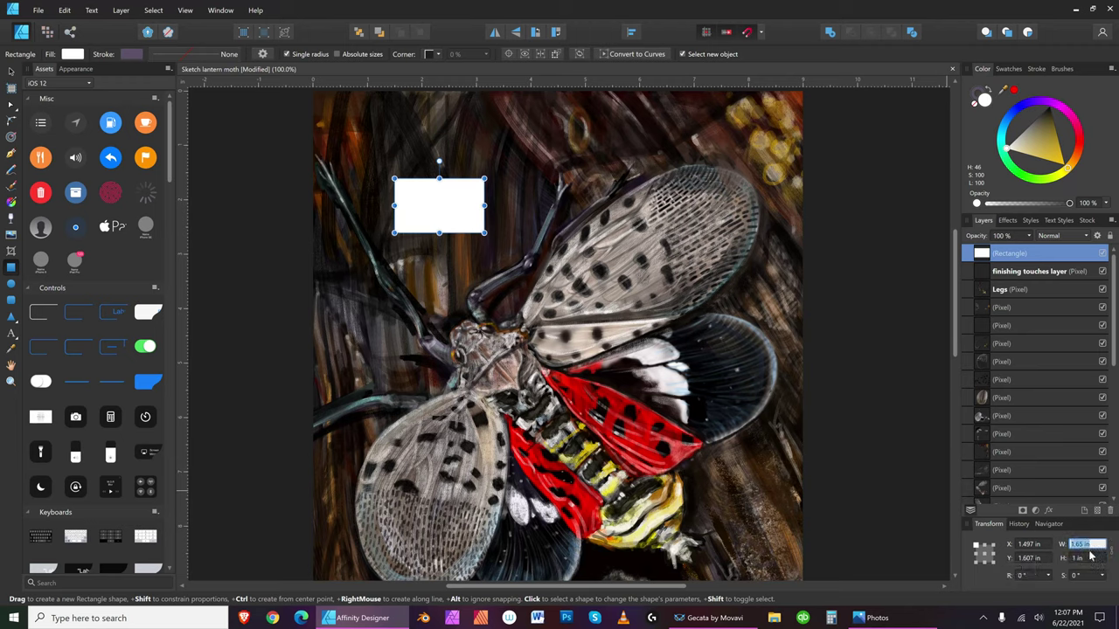
{"action": "type", "text": "1.618"}
{"action": "key", "text": "Return"}
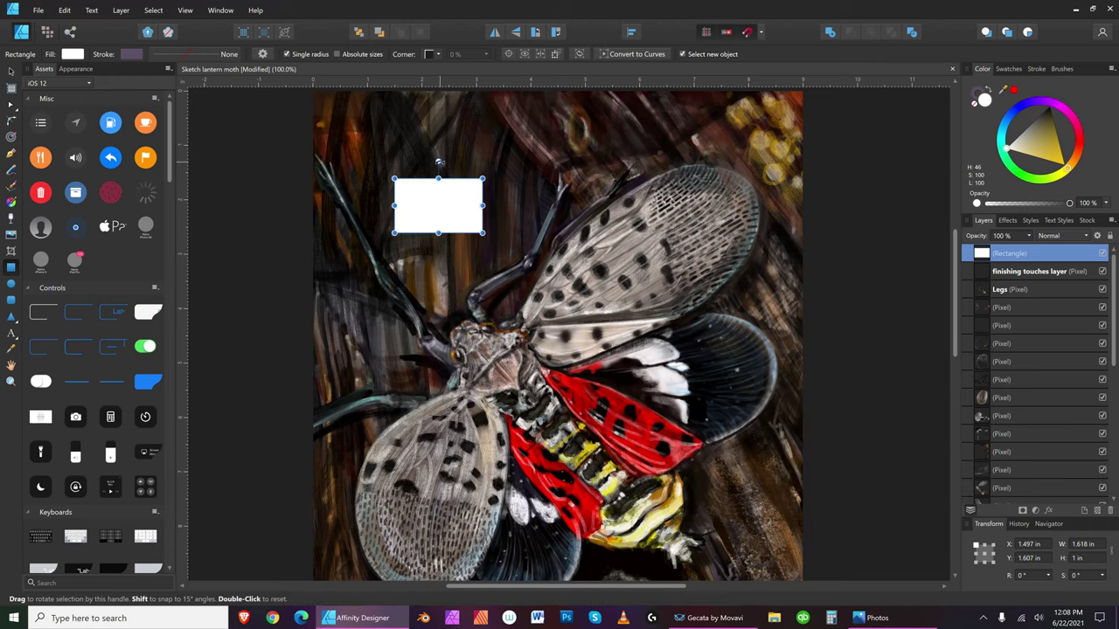
- Rotate the white rectangle to 37°
{"action": "left_click_drag", "start_coordinate": [439, 162], "coordinate": [409, 163]}
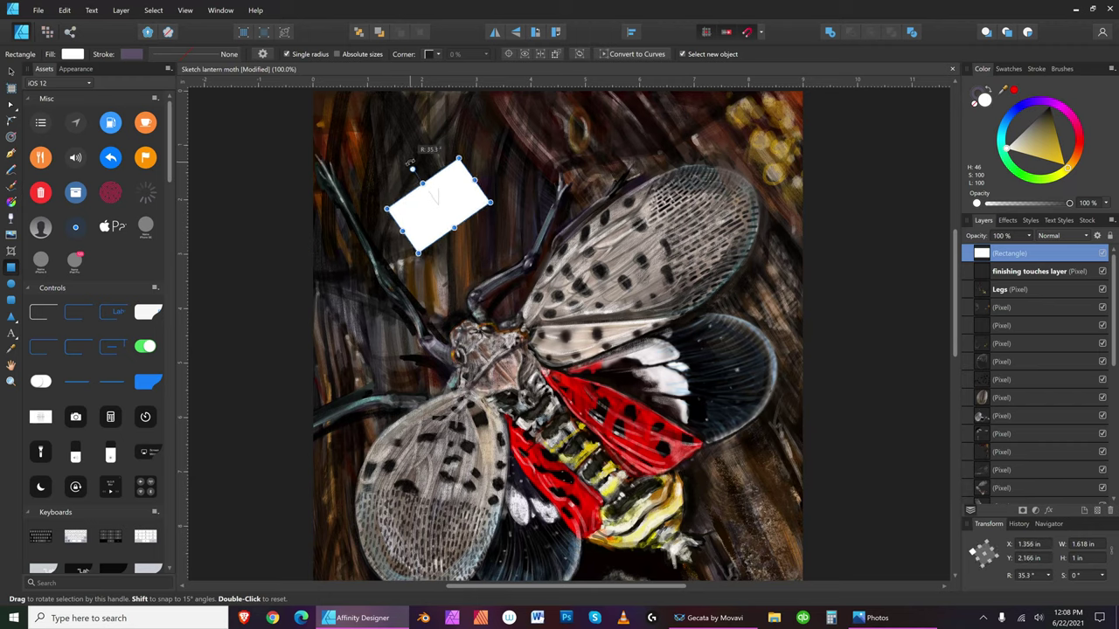
{"action": "left_click_drag", "start_coordinate": [410, 162], "coordinate": [411, 167]}
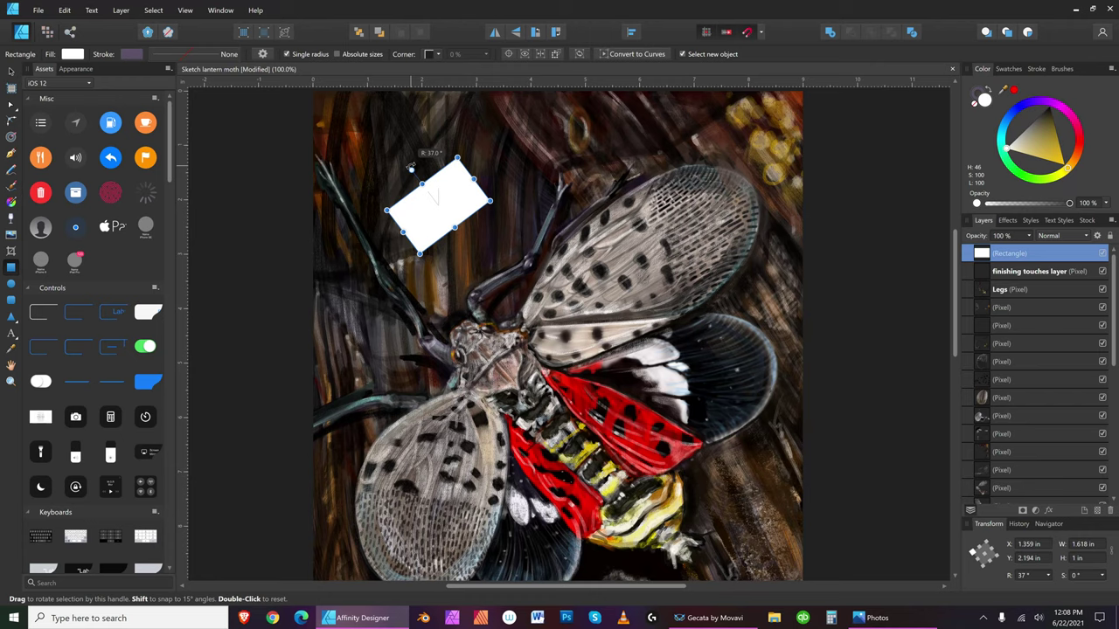
{"action": "left_click_drag", "start_coordinate": [411, 166], "coordinate": [412, 168]}
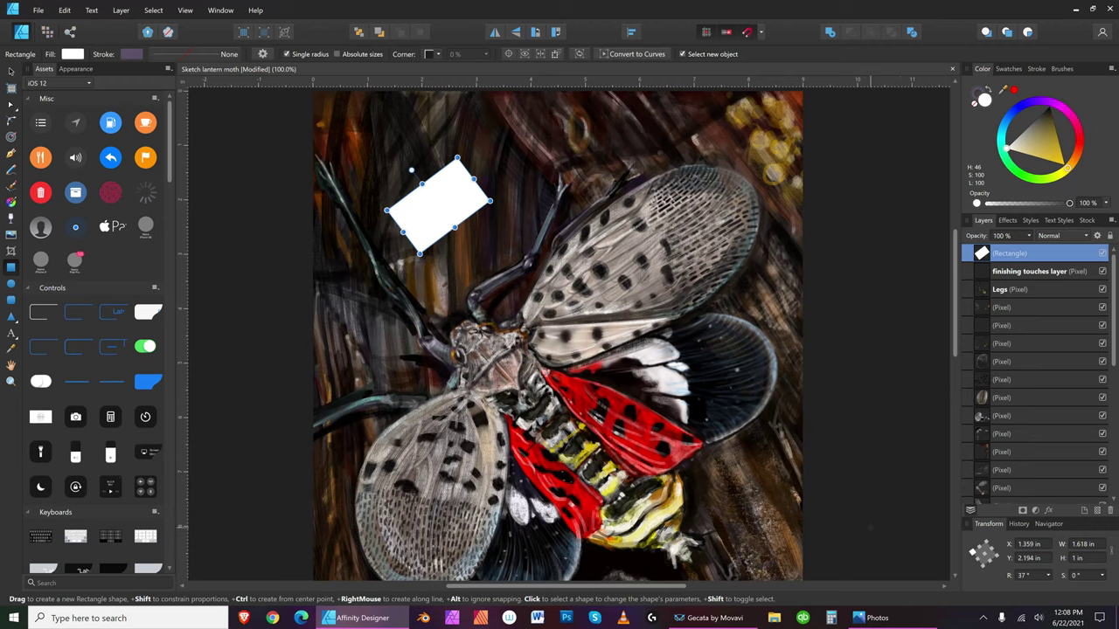
{"action": "left_click", "coordinate": [1020, 577]}
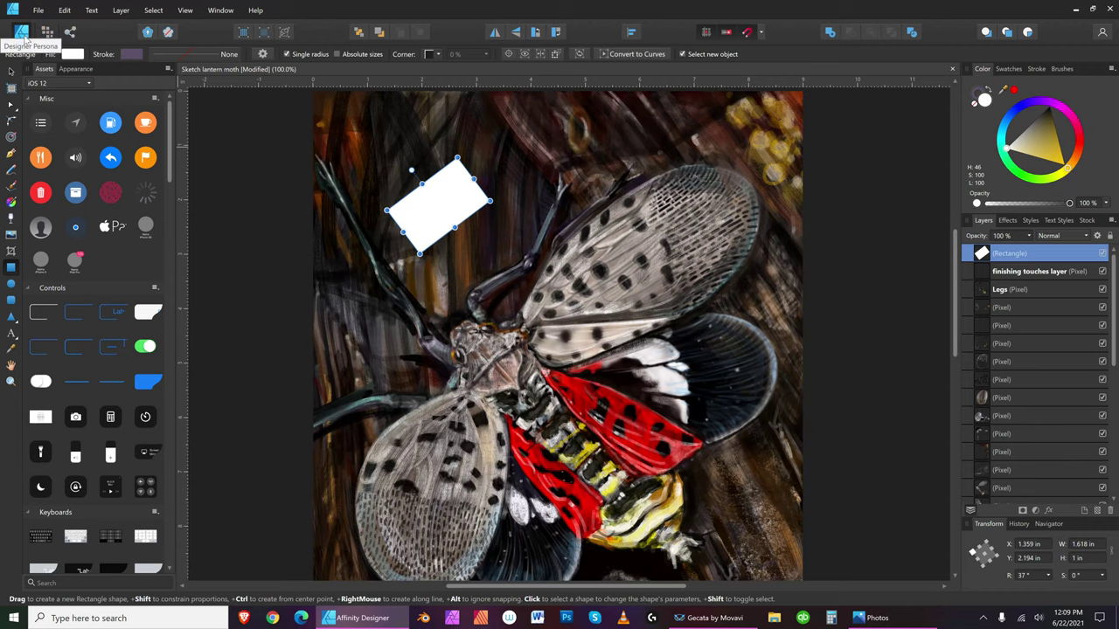
- Give the white rectangle a linear gradient fill with a black starting stop, using the Pixel Persona
{"action": "left_click", "coordinate": [71, 34]}
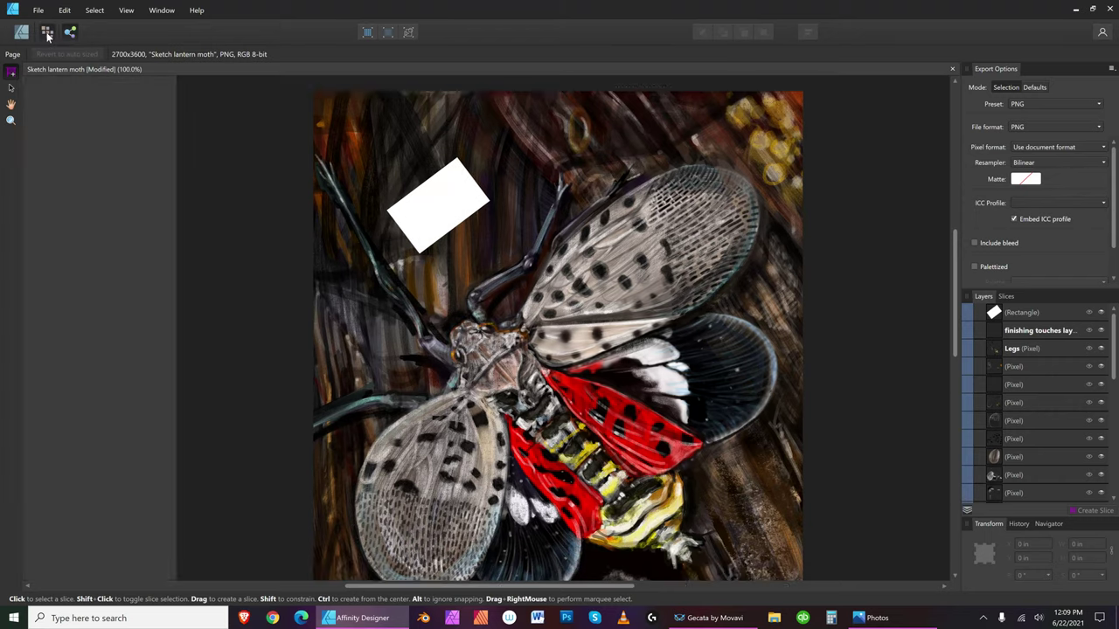
{"action": "left_click", "coordinate": [47, 33]}
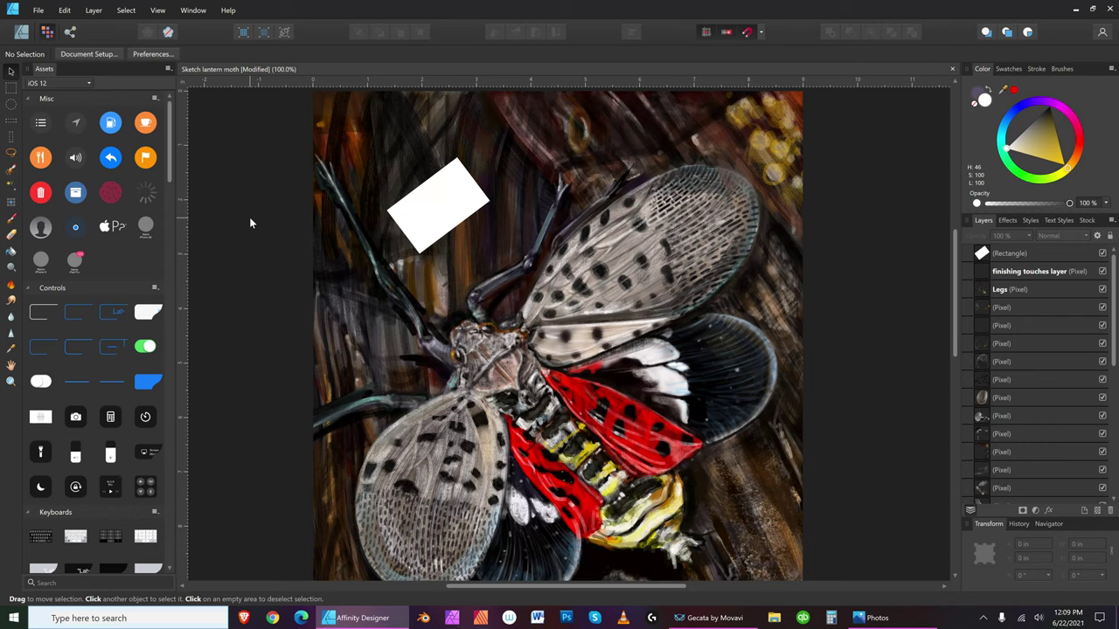
{"action": "left_click", "coordinate": [428, 205]}
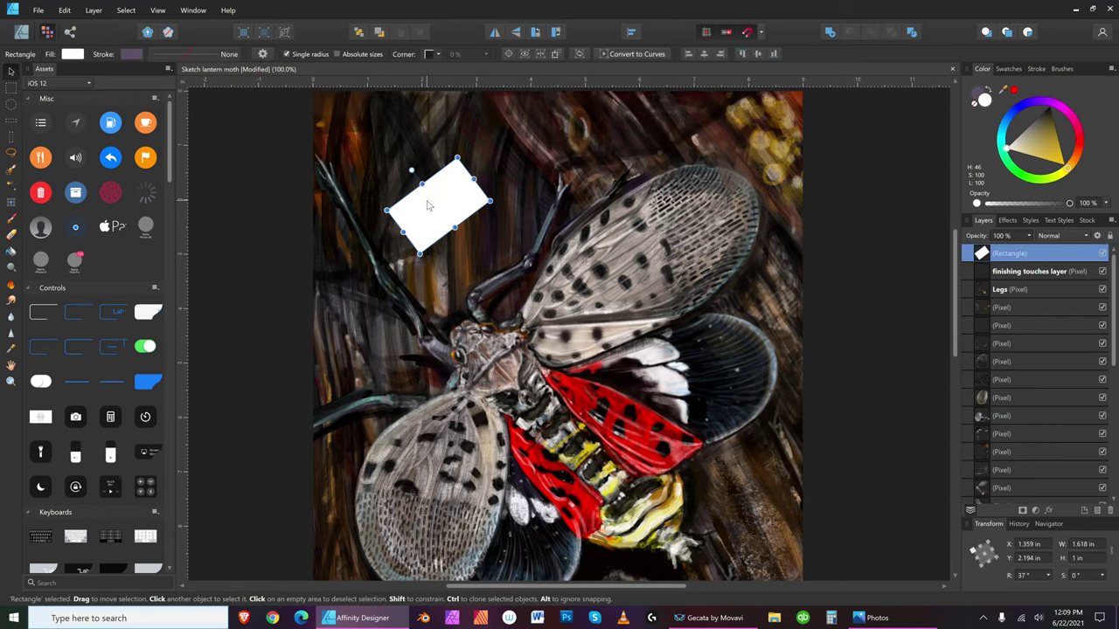
{"action": "left_click", "coordinate": [76, 54]}
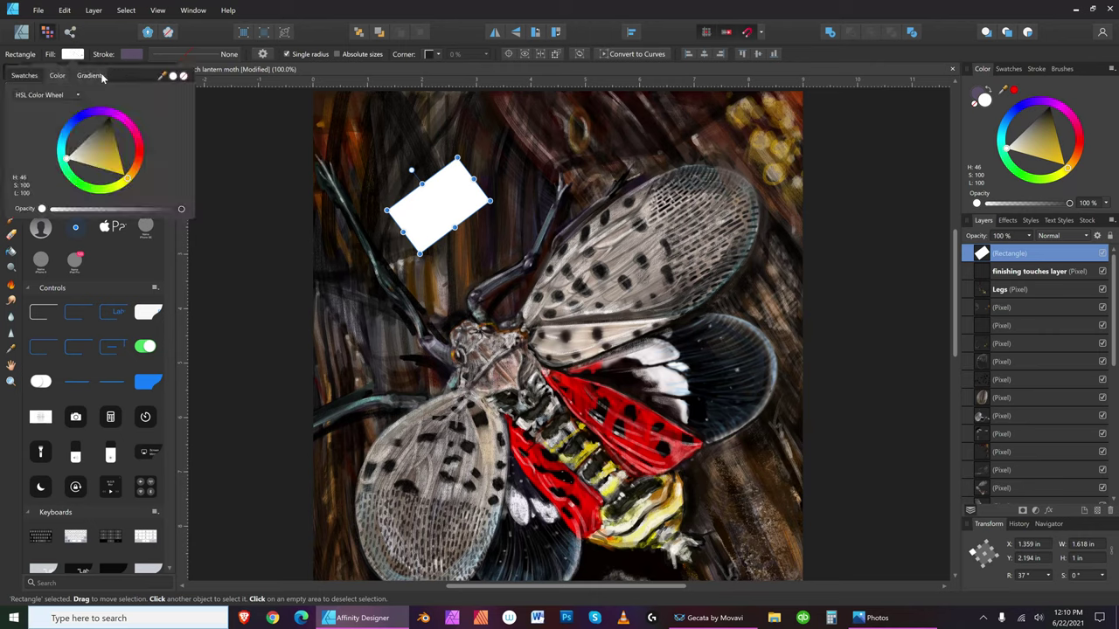
{"action": "left_click", "coordinate": [95, 76]}
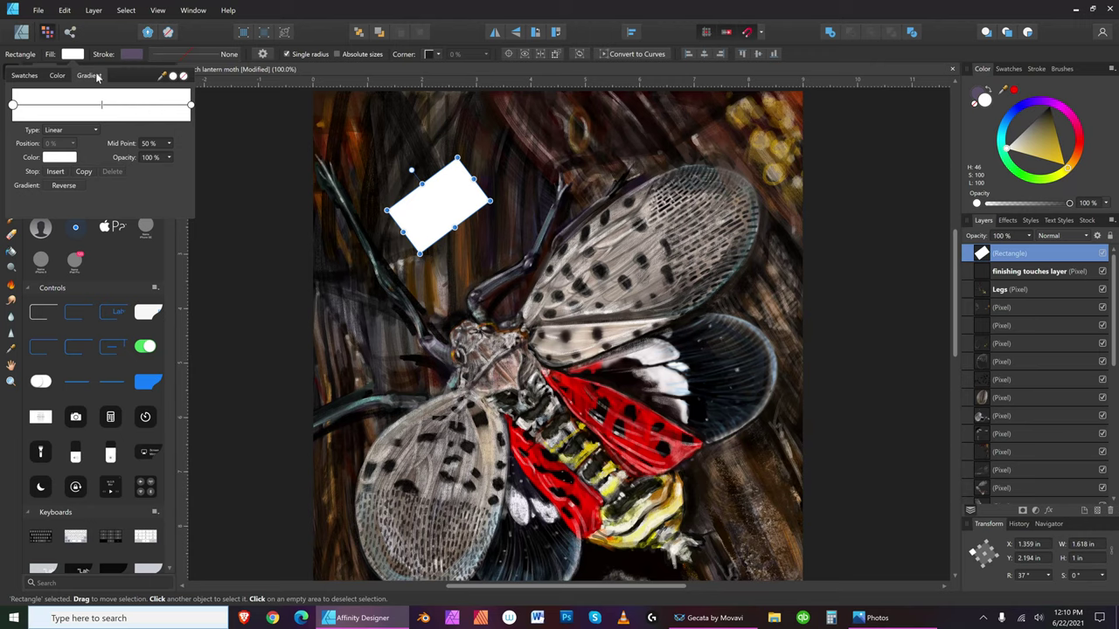
{"action": "left_click", "coordinate": [13, 107]}
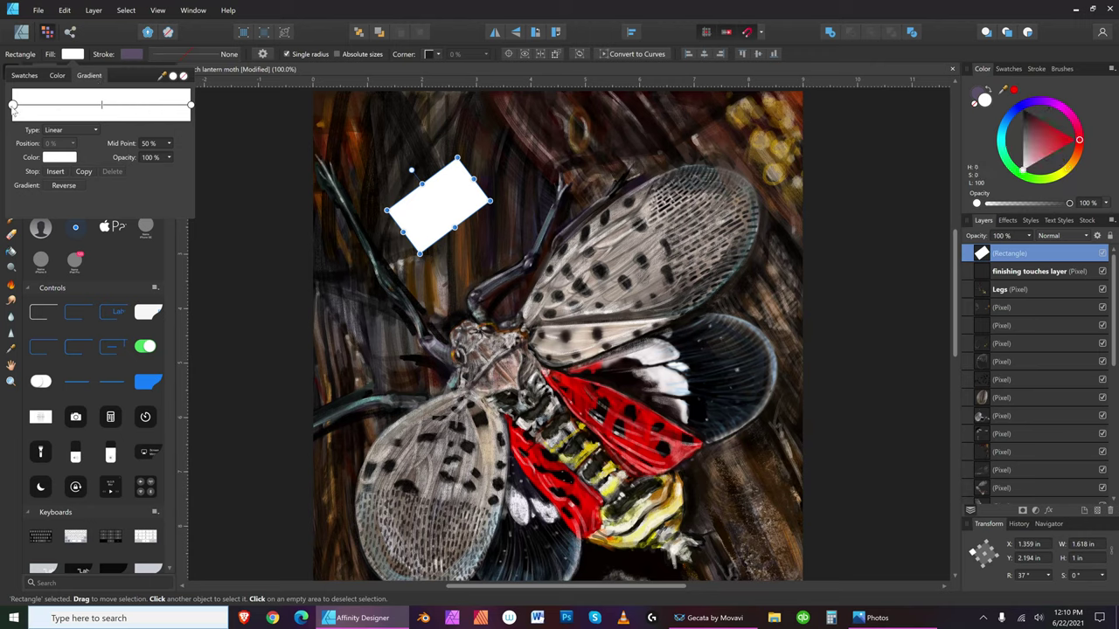
{"action": "left_click", "coordinate": [53, 159]}
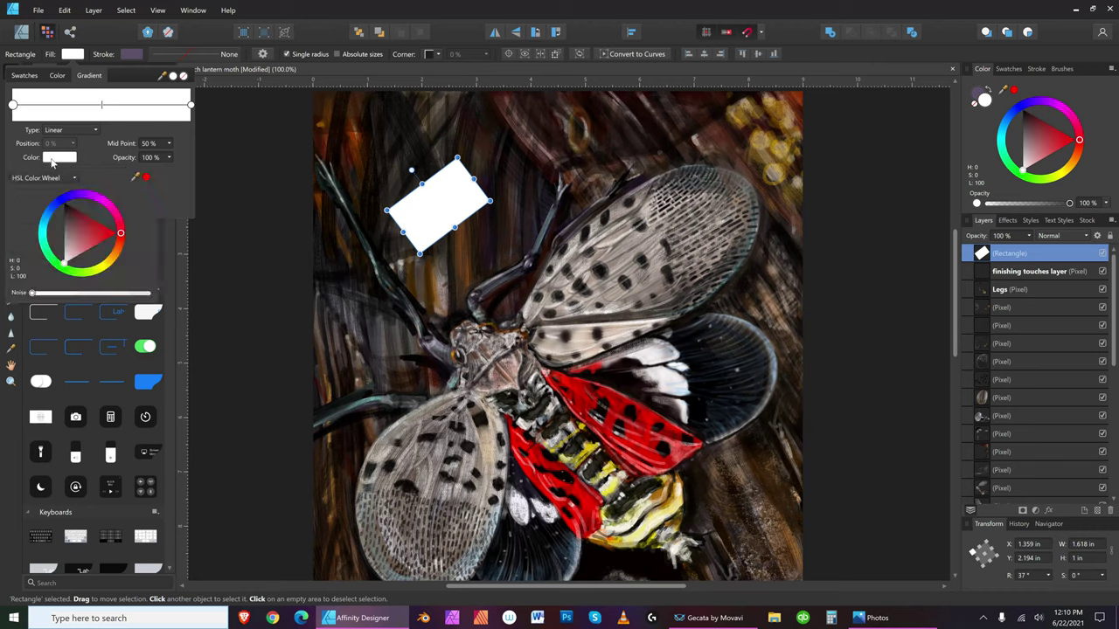
{"action": "left_click", "coordinate": [64, 204]}
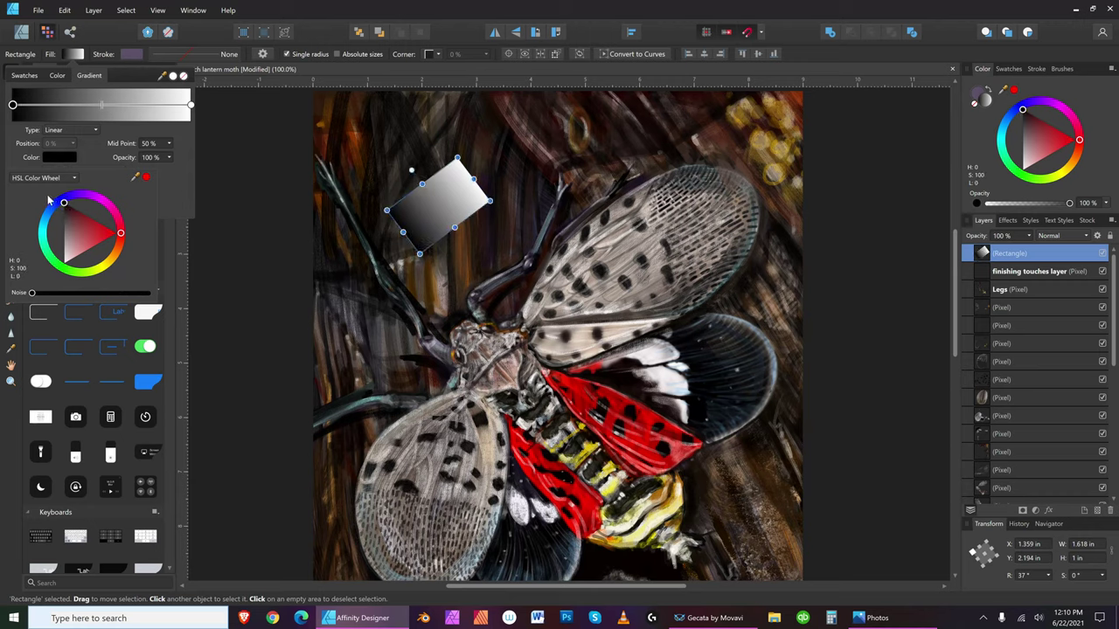
- Set the end stop of the rectangle's gradient to dark red with hue 9, saturation 89 and lightness 13
{"action": "left_click", "coordinate": [192, 105]}
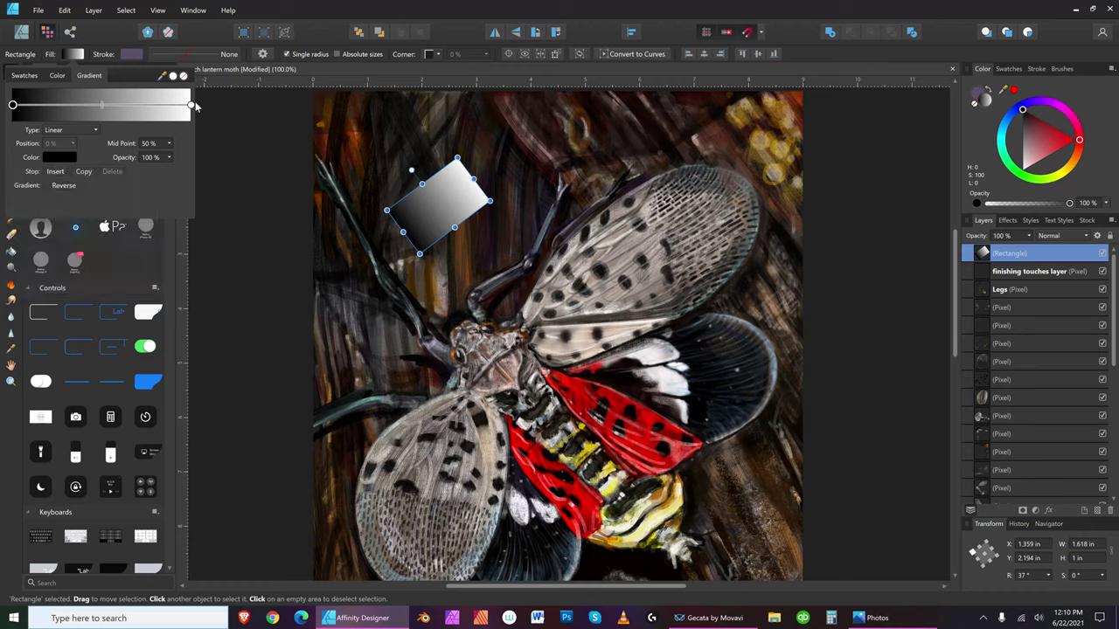
{"action": "left_click", "coordinate": [192, 105]}
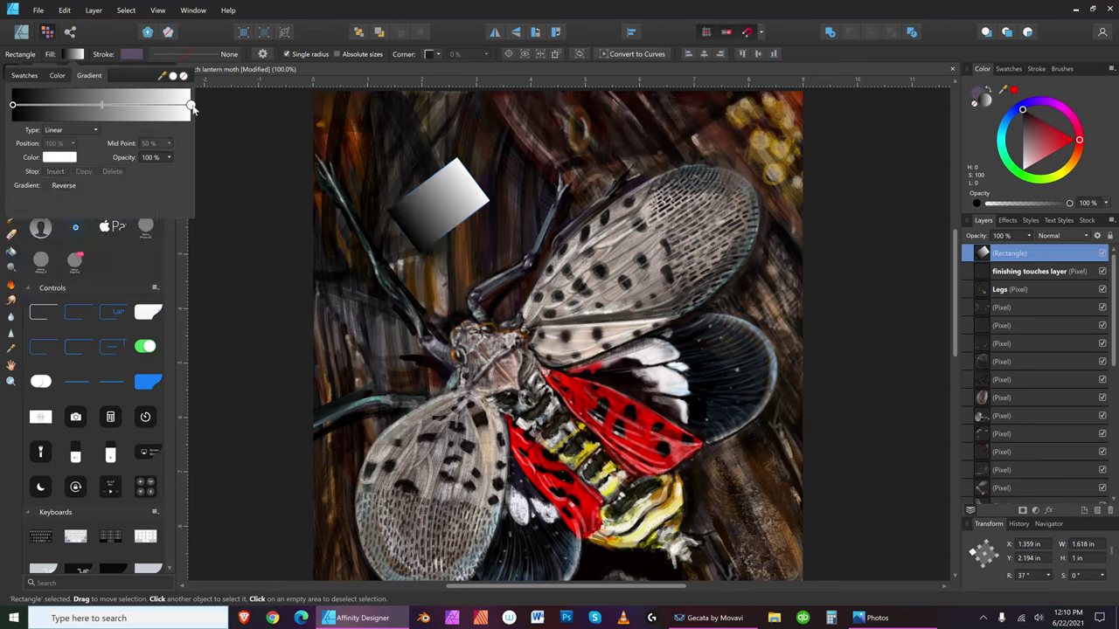
{"action": "left_click", "coordinate": [76, 160]}
{"action": "left_click", "coordinate": [122, 246]}
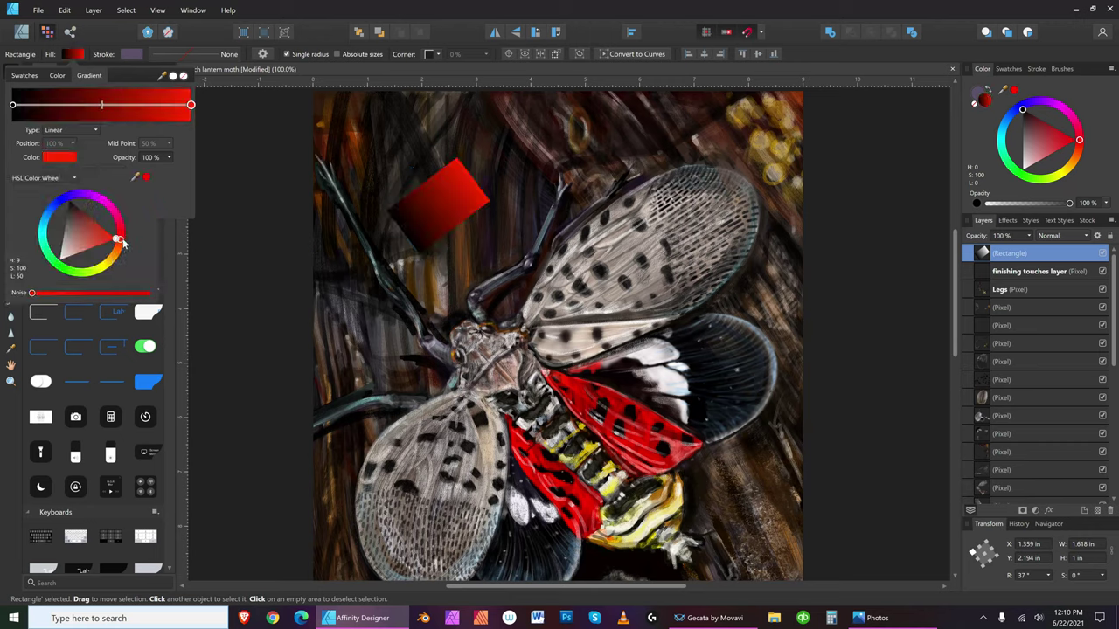
{"action": "left_click", "coordinate": [80, 208]}
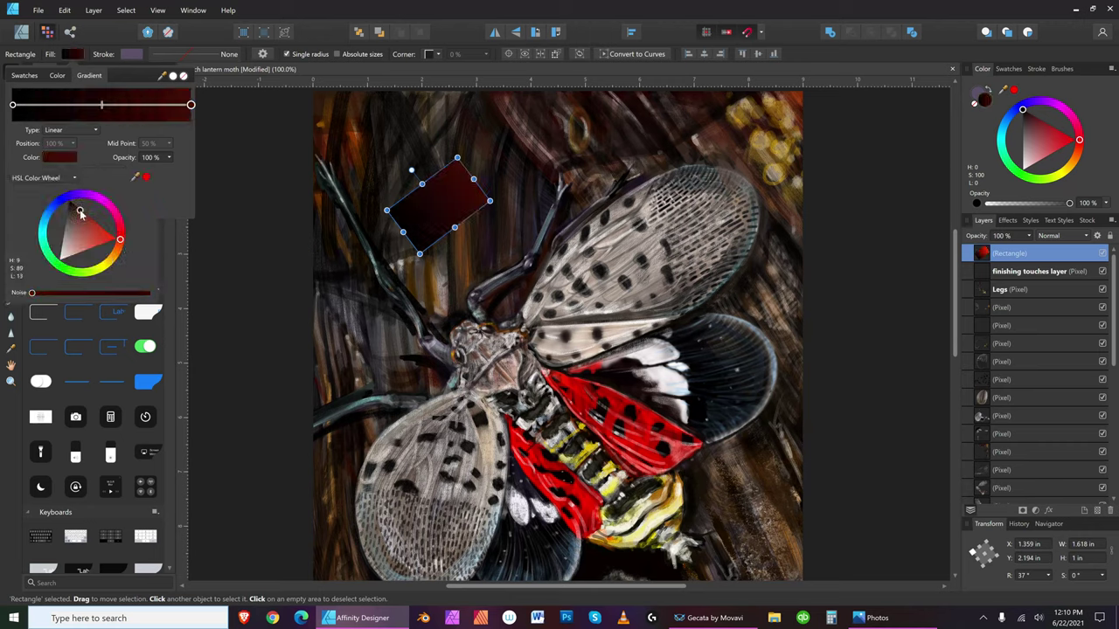
{"action": "left_click", "coordinate": [80, 211]}
- Try the Elliptical, Radial and Conical gradient types on the rectangle and settle on Radial
{"action": "left_click", "coordinate": [96, 131]}
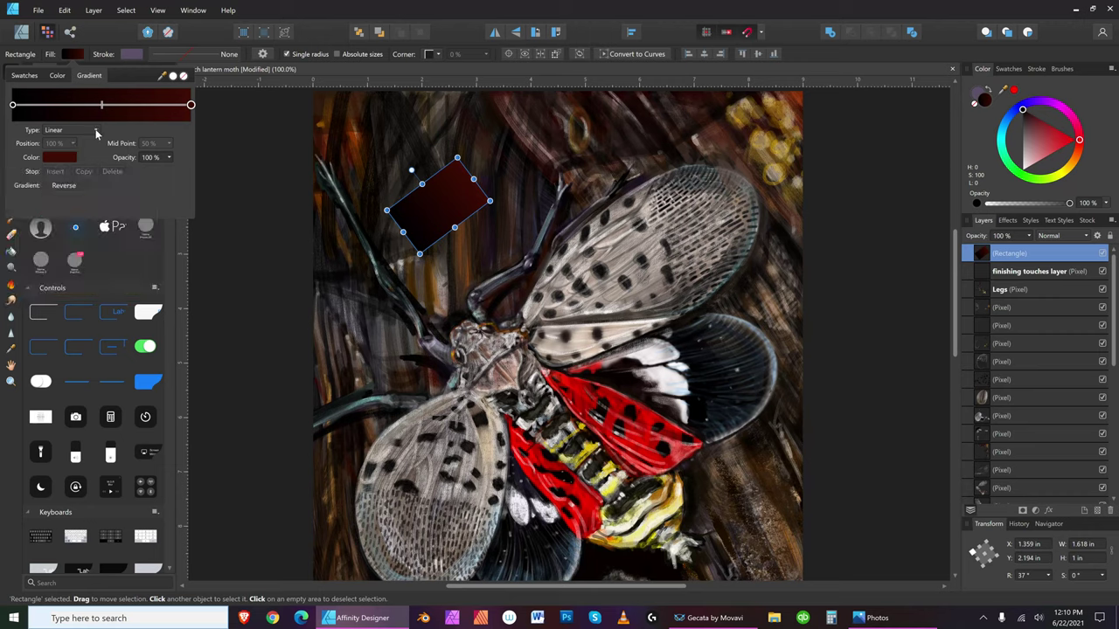
{"action": "left_click", "coordinate": [96, 131]}
{"action": "left_click", "coordinate": [83, 155]}
{"action": "left_click", "coordinate": [96, 130]}
{"action": "left_click", "coordinate": [77, 171]}
{"action": "left_click", "coordinate": [97, 128]}
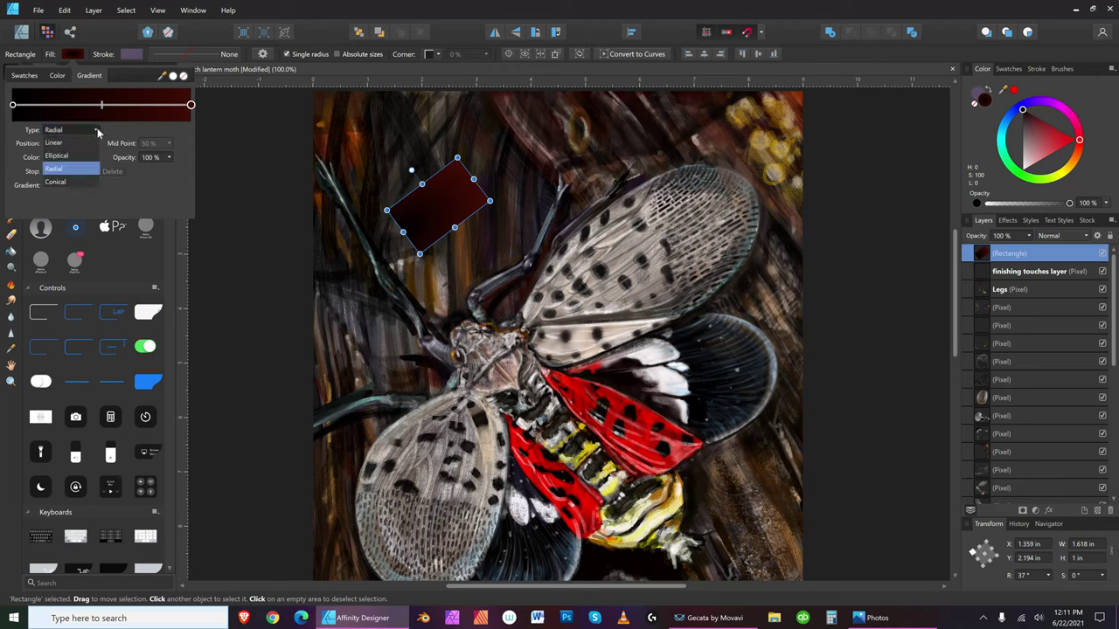
{"action": "left_click", "coordinate": [76, 183]}
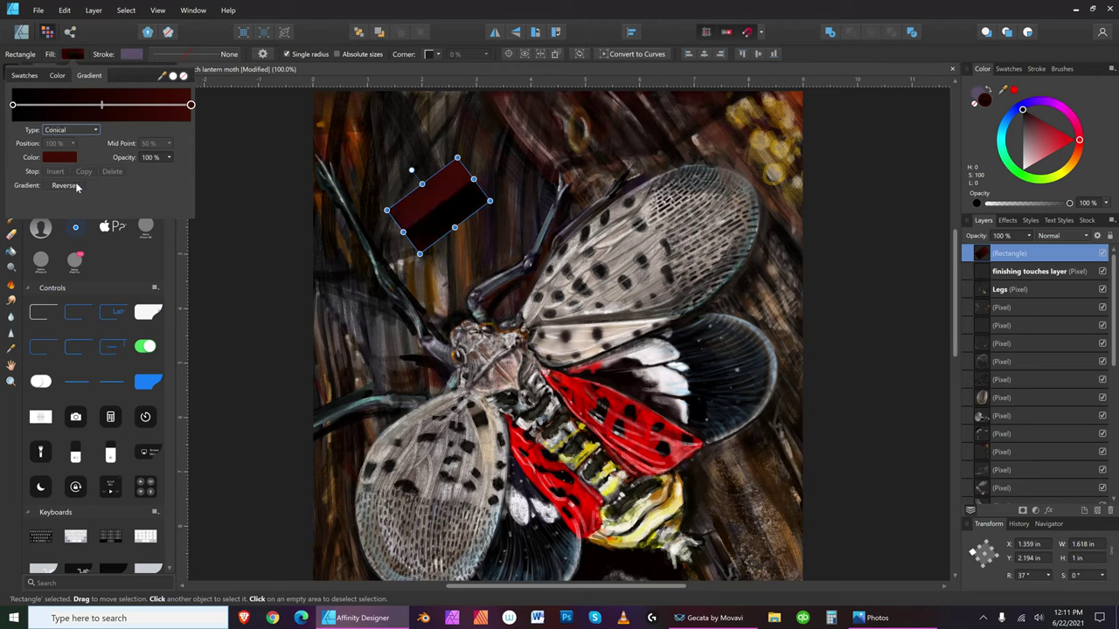
{"action": "left_click", "coordinate": [96, 131]}
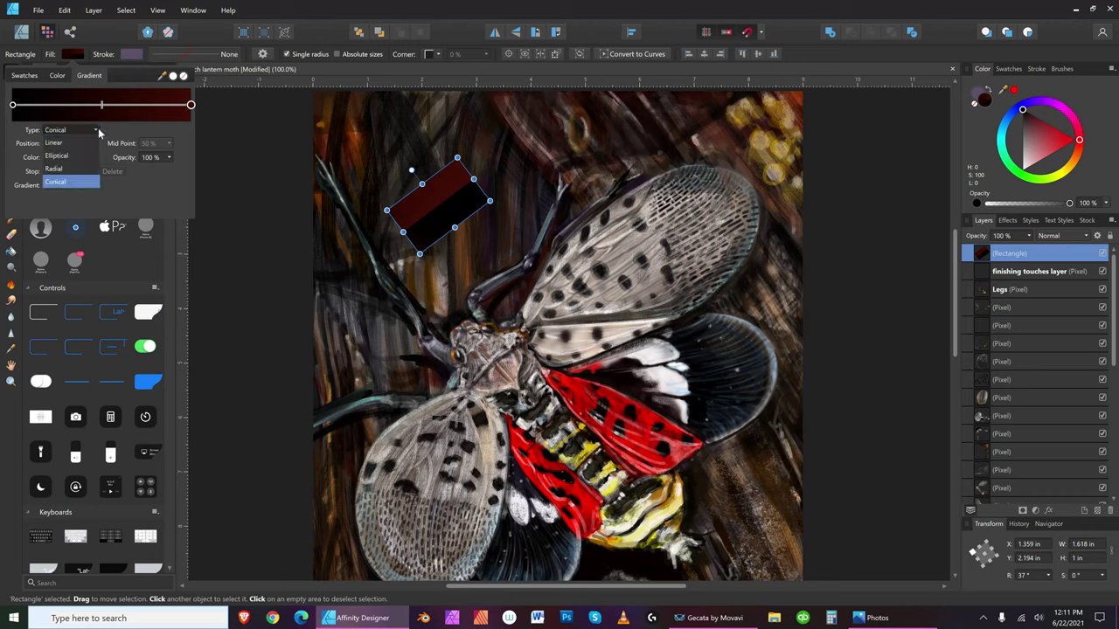
{"action": "left_click", "coordinate": [77, 171]}
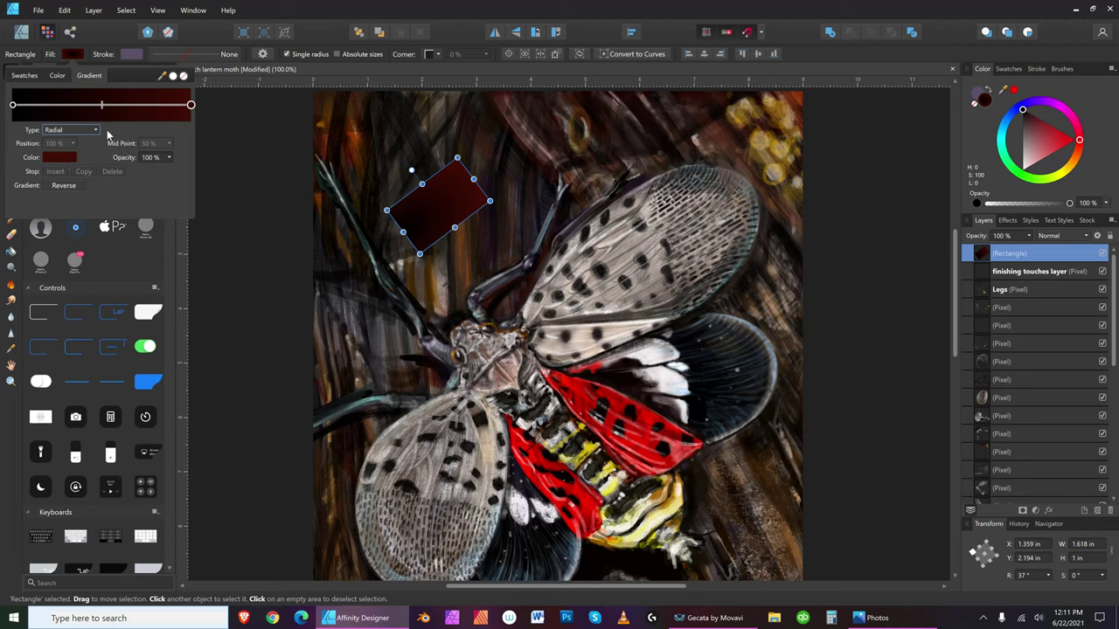
- Add a stop just before the gradient's dark red end and slide it slightly inward
{"action": "left_click", "coordinate": [192, 106]}
{"action": "left_click", "coordinate": [182, 105]}
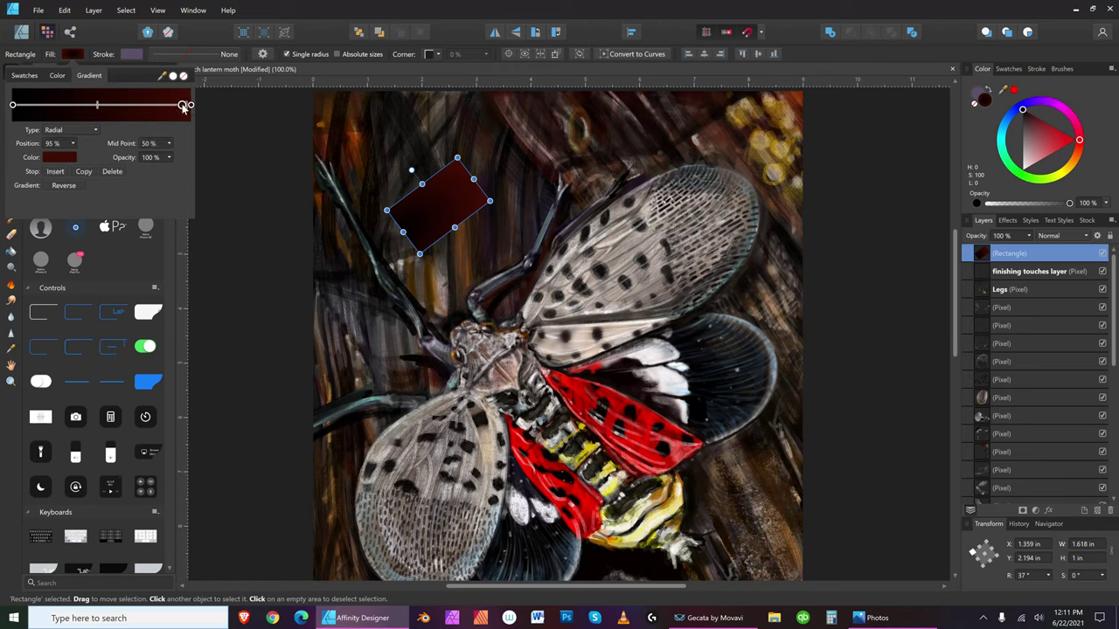
{"action": "mouse_move", "coordinate": [183, 106]}
{"action": "left_mouse_down"}
{"action": "mouse_move", "coordinate": [98, 106]}
{"action": "mouse_move", "coordinate": [140, 131]}
{"action": "mouse_move", "coordinate": [172, 106]}
{"action": "left_mouse_up"}
{"action": "left_click", "coordinate": [178, 106]}
{"action": "left_click", "coordinate": [191, 104]}
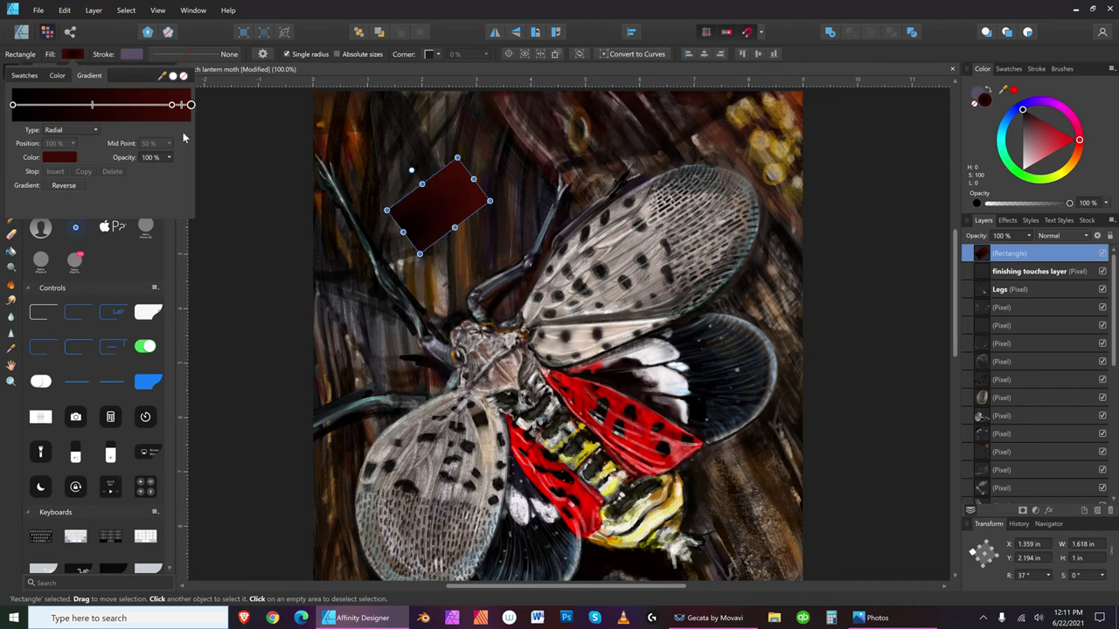
- Brighten the gradient's end stop to hue 10, saturation 100 and lightness 17, and deselect the rectangle
{"action": "left_click", "coordinate": [55, 157]}
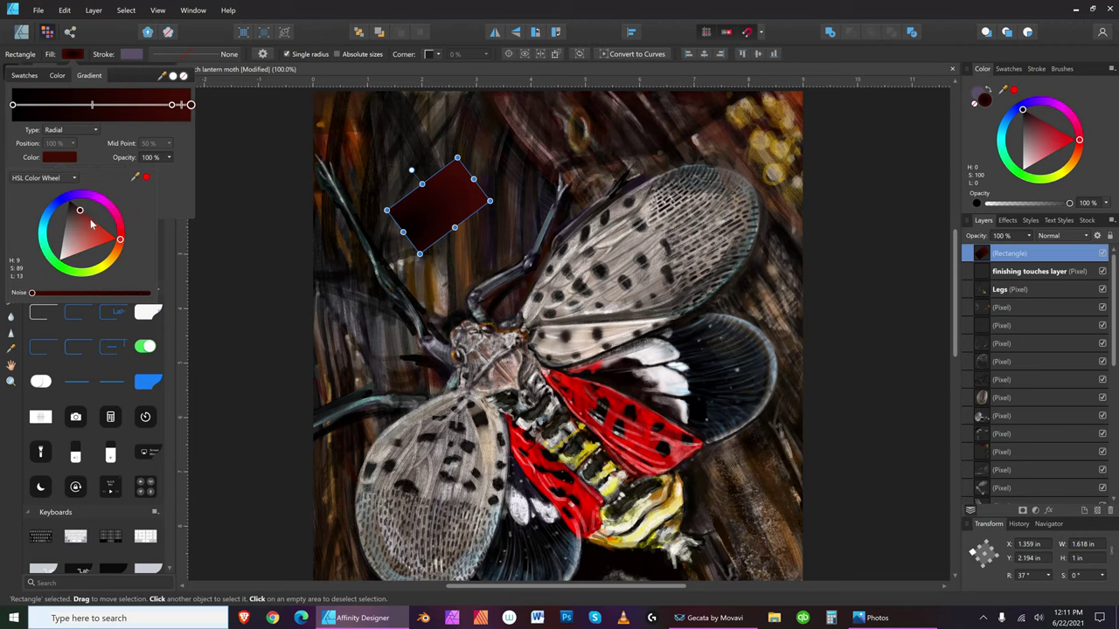
{"action": "left_click_drag", "start_coordinate": [119, 241], "coordinate": [122, 245]}
{"action": "left_click", "coordinate": [86, 217]}
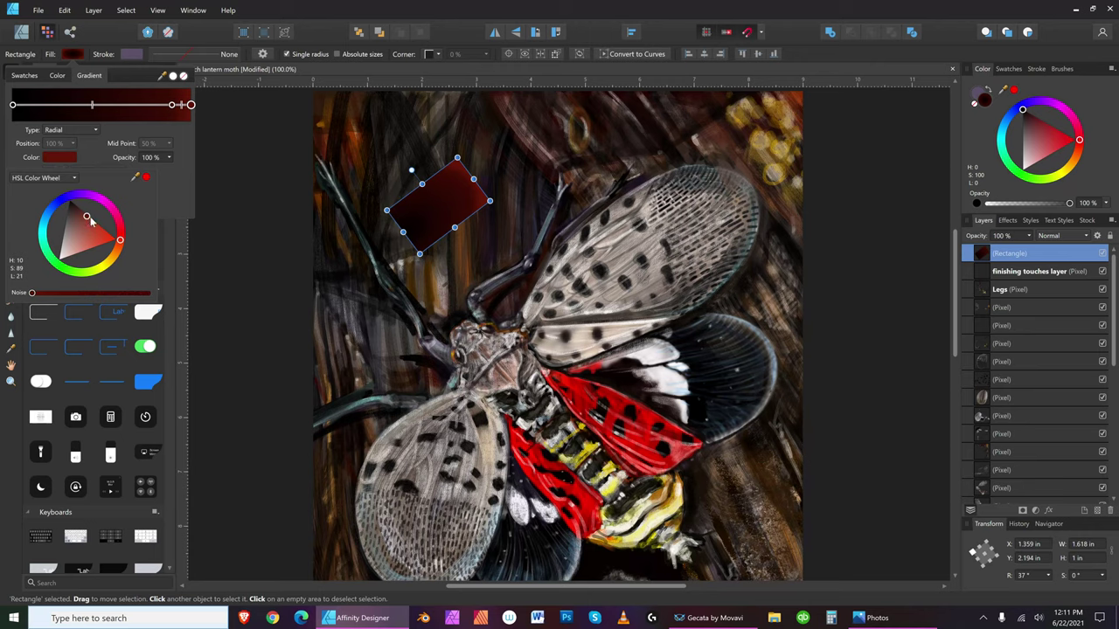
{"action": "mouse_move", "coordinate": [87, 215]}
{"action": "left_mouse_down"}
{"action": "mouse_move", "coordinate": [86, 244]}
{"action": "mouse_move", "coordinate": [81, 207]}
{"action": "left_mouse_up"}
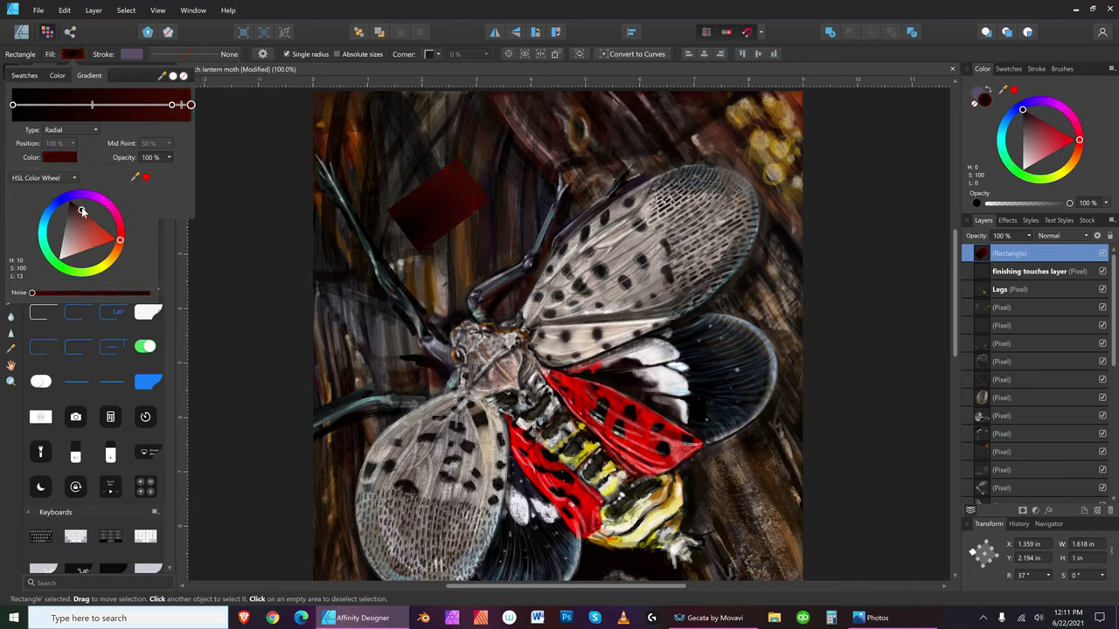
{"action": "left_click_drag", "start_coordinate": [85, 215], "coordinate": [85, 213]}
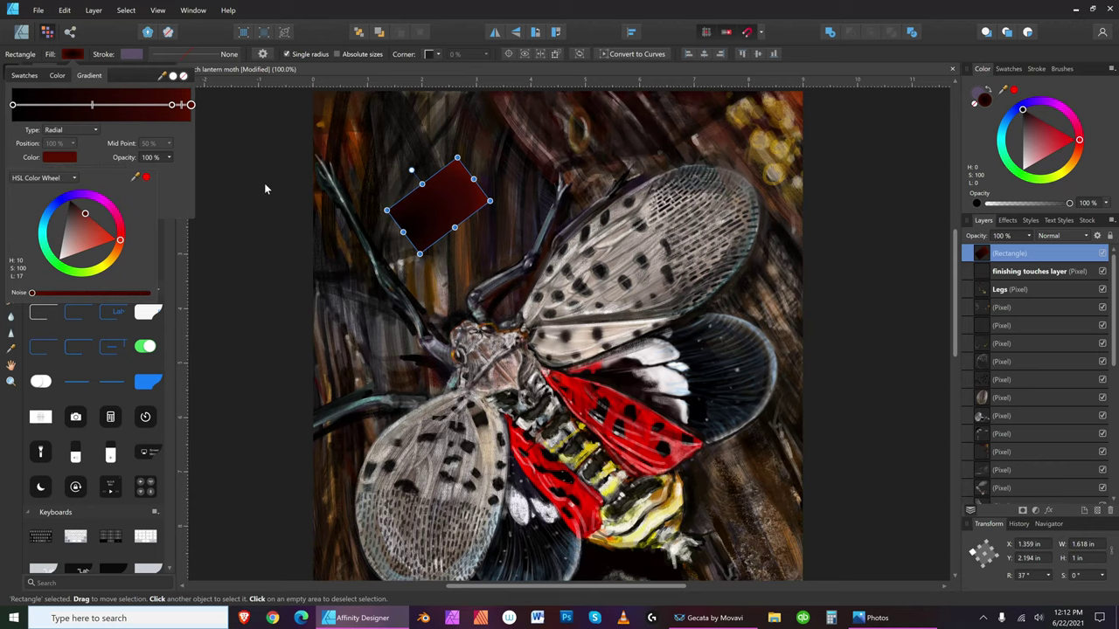
{"action": "left_click", "coordinate": [230, 180]}
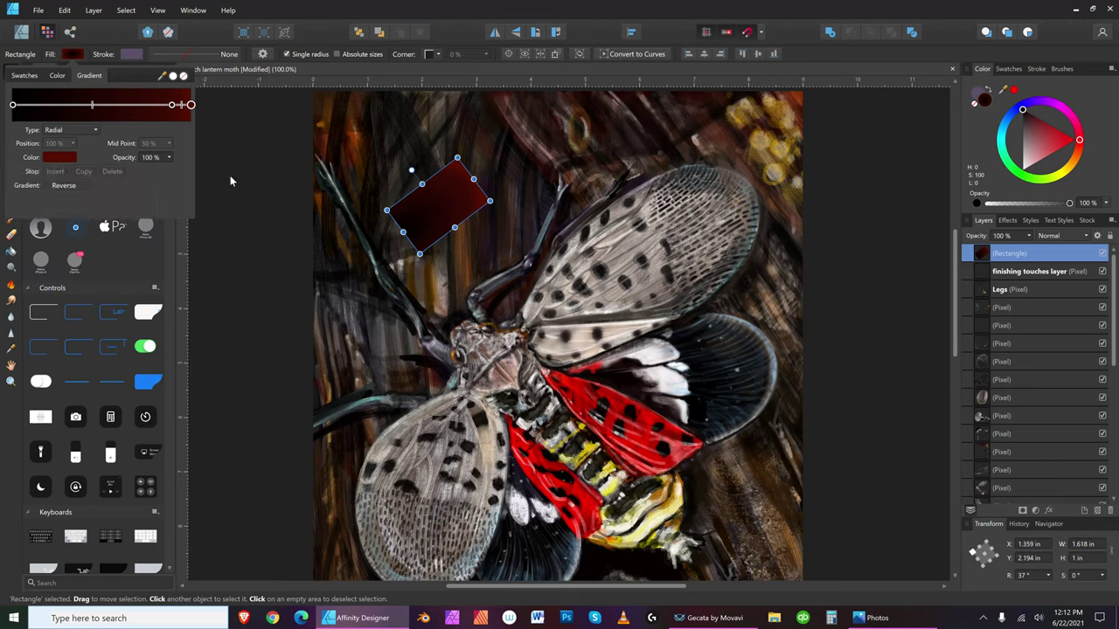
{"action": "left_click", "coordinate": [231, 180]}
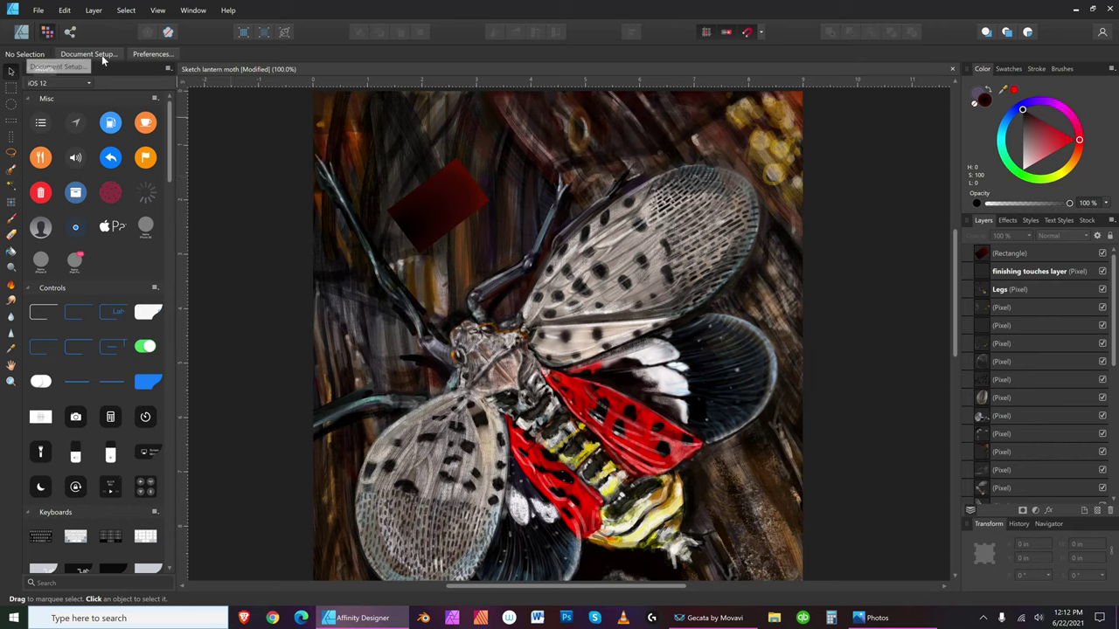
- Give the dark red rectangle a black stroke 2.2 pt wide
{"action": "left_click", "coordinate": [440, 186]}
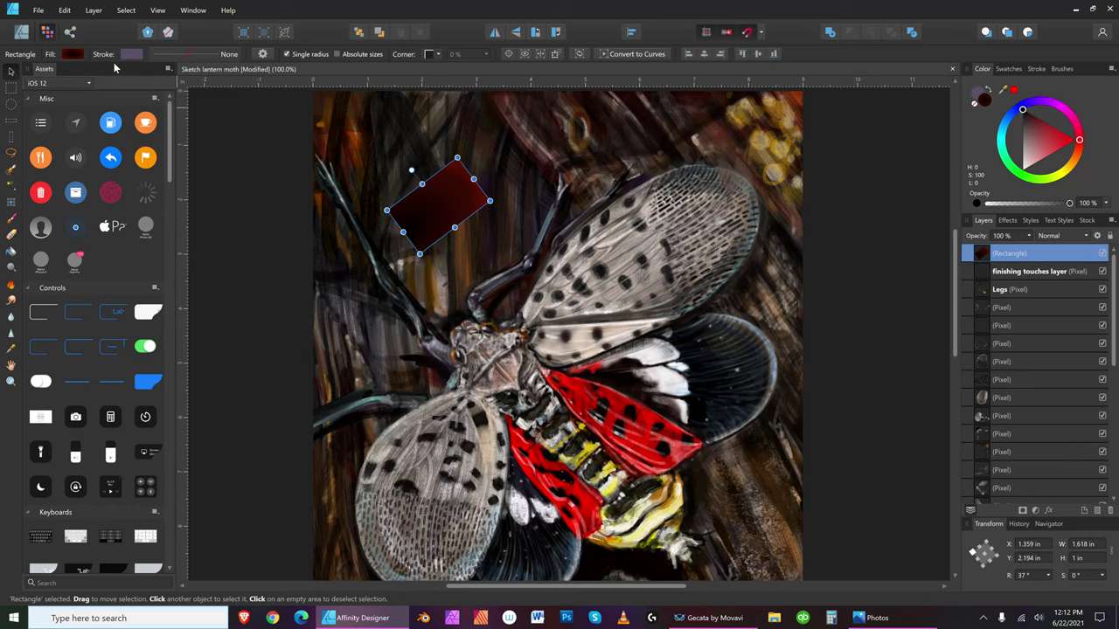
{"action": "left_click", "coordinate": [131, 56]}
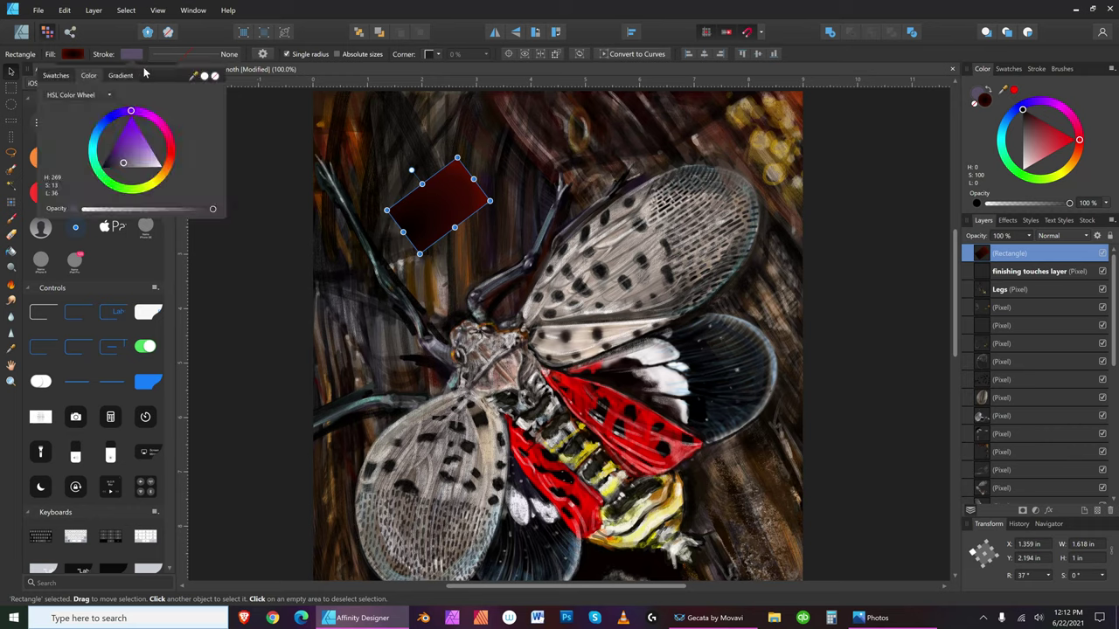
{"action": "left_click", "coordinate": [102, 167]}
{"action": "left_click", "coordinate": [1036, 70]}
{"action": "left_click", "coordinate": [1035, 70]}
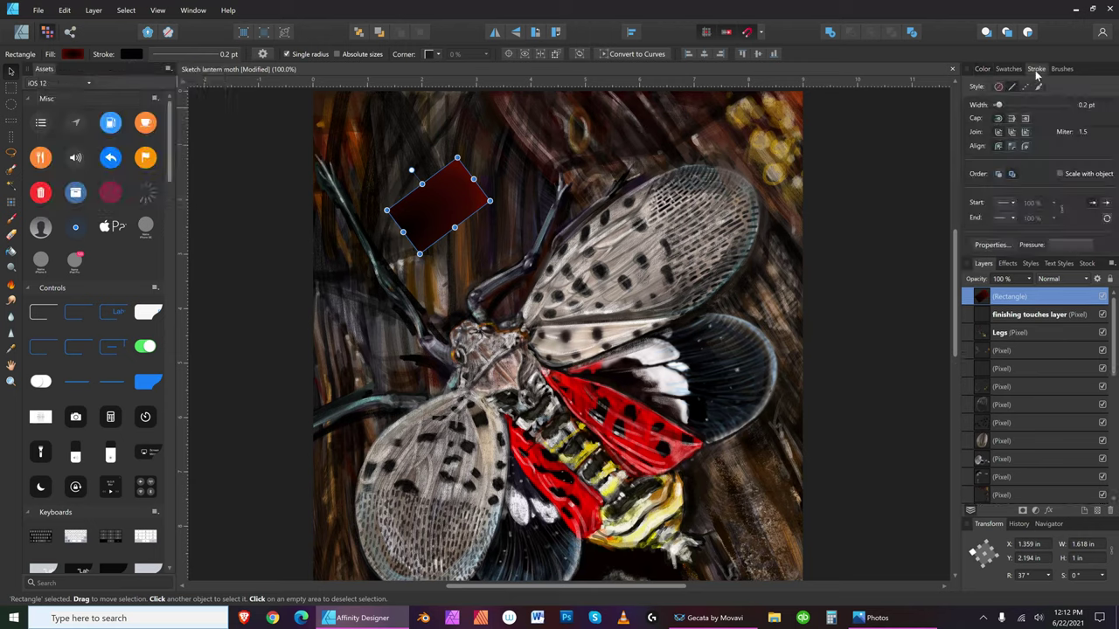
{"action": "mouse_move", "coordinate": [999, 105]}
{"action": "left_mouse_down"}
{"action": "mouse_move", "coordinate": [1031, 108]}
{"action": "mouse_move", "coordinate": [1023, 131]}
{"action": "left_mouse_up"}
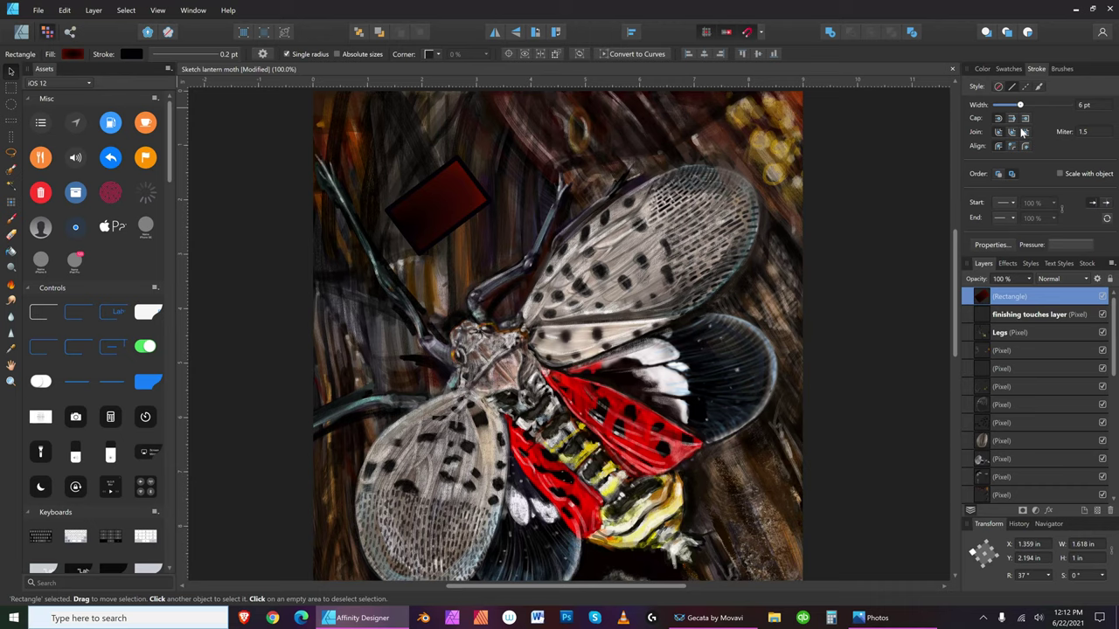
{"action": "left_click_drag", "start_coordinate": [1023, 130], "coordinate": [1019, 132]}
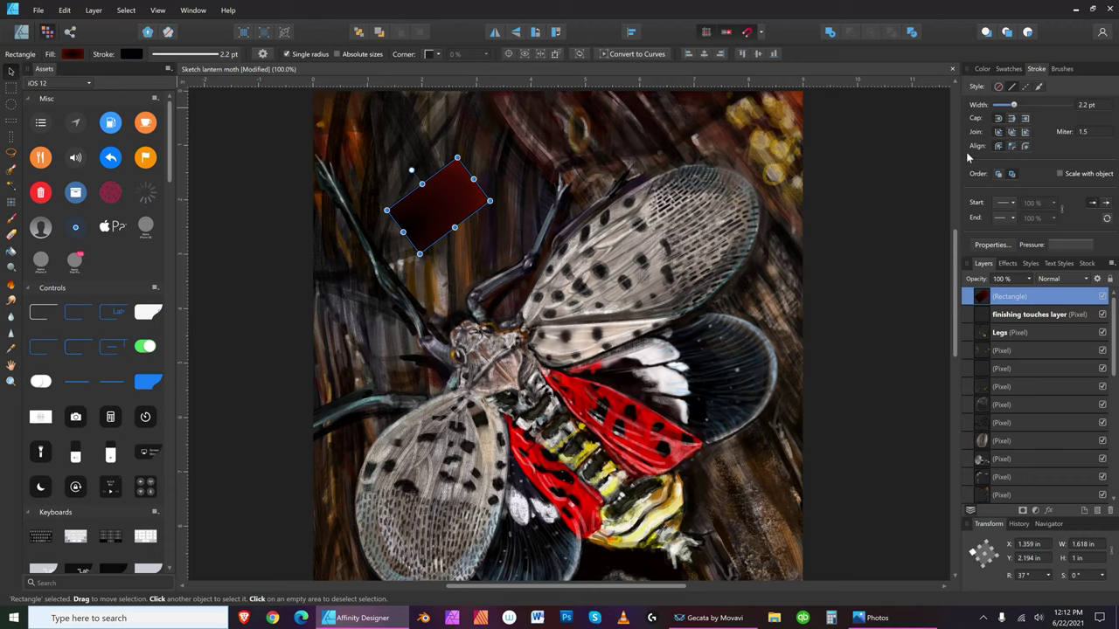
{"action": "left_click", "coordinate": [868, 166]}
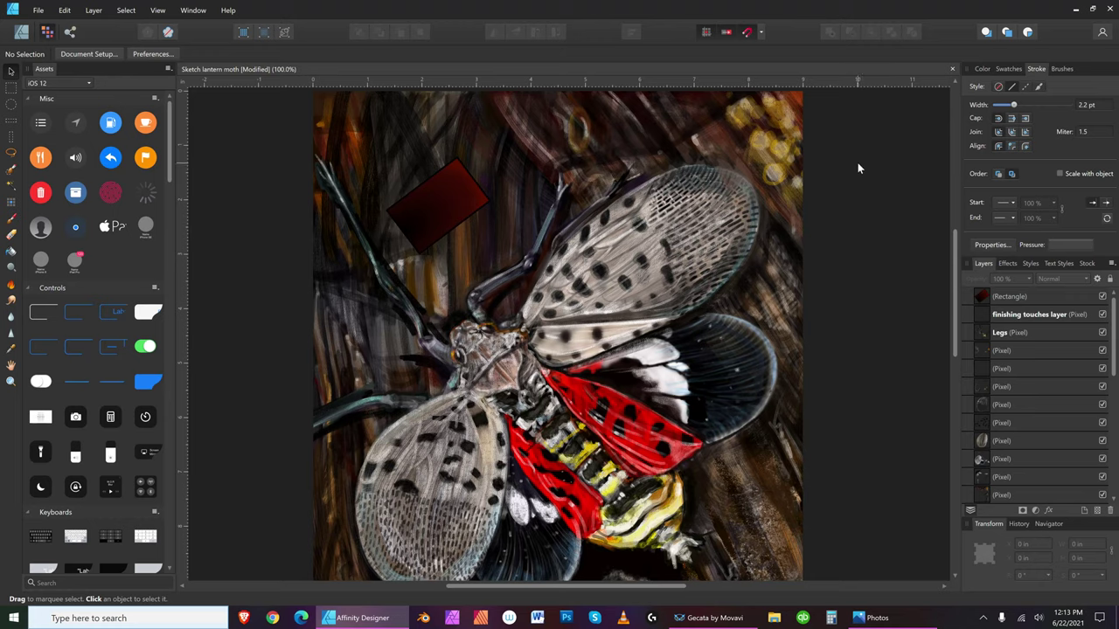
- Add a new pixel layer above the red rectangle and take up the Paint Brush tool
{"action": "left_click", "coordinate": [10, 381]}
{"action": "left_click_drag", "start_coordinate": [419, 206], "coordinate": [489, 205]}
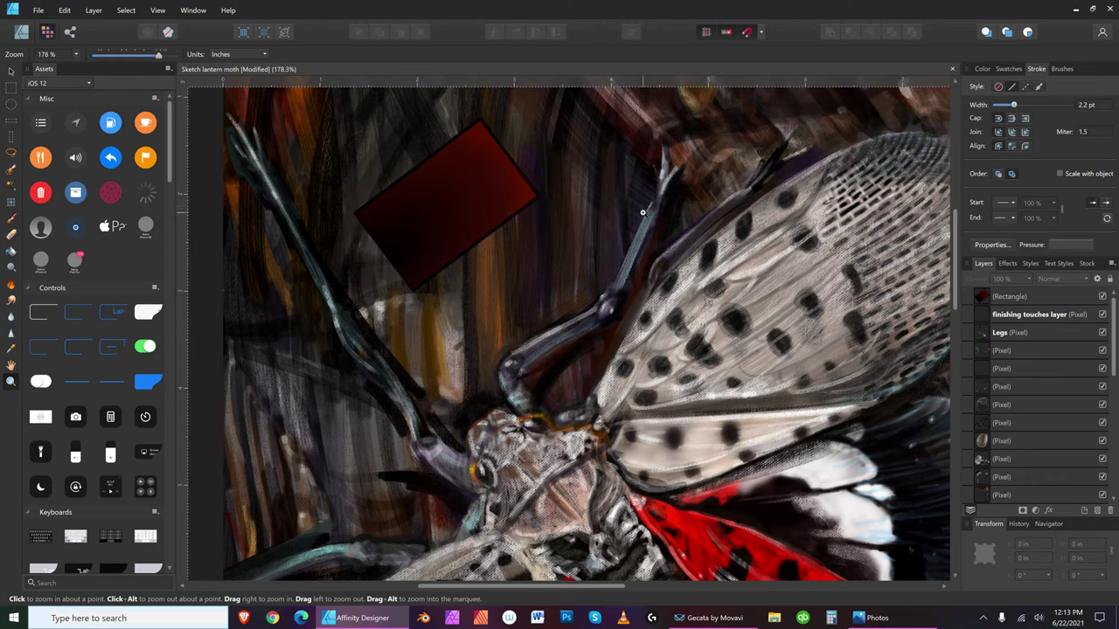
{"action": "left_click", "coordinate": [1099, 511]}
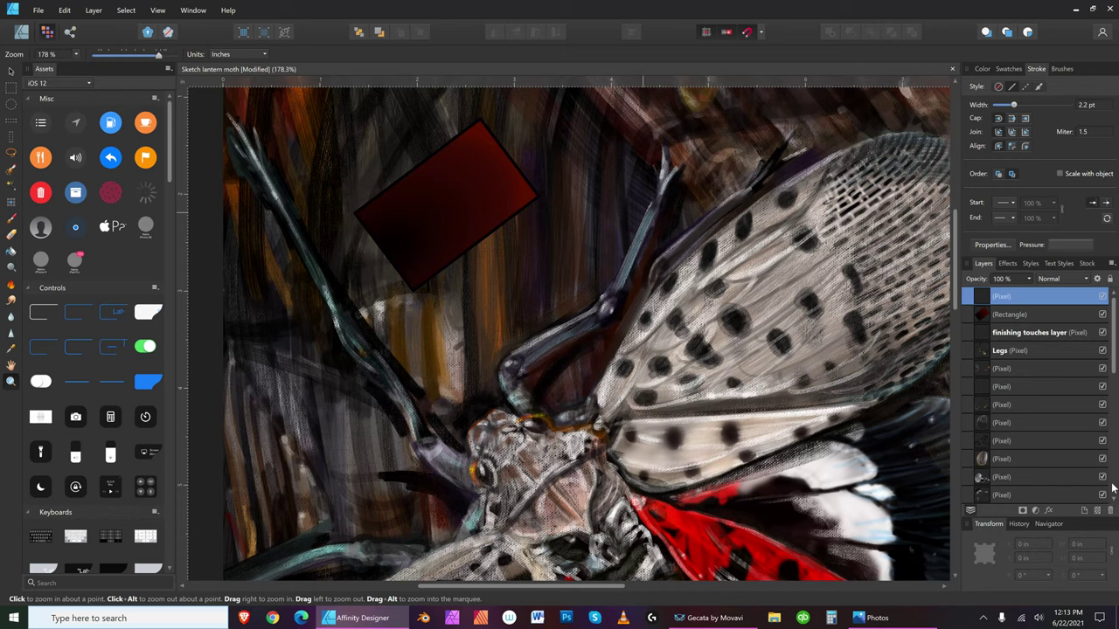
{"action": "left_click", "coordinate": [12, 223]}
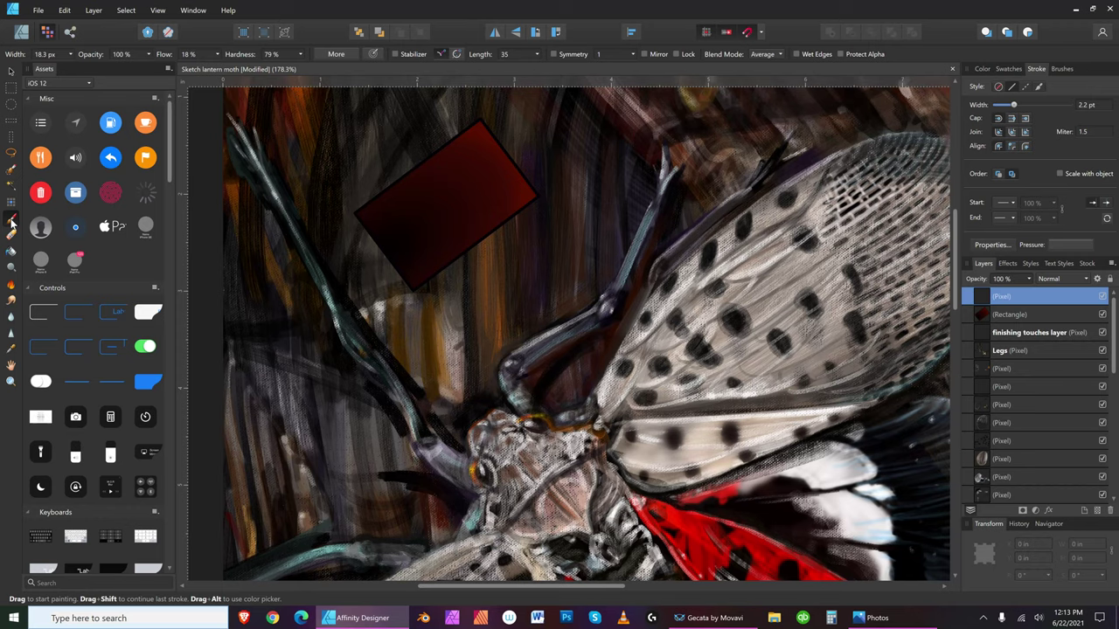
- Look at the Basic brushes, switch to the Gouaches category and choose its third brush, 128 px wide
{"action": "left_click", "coordinate": [1062, 69]}
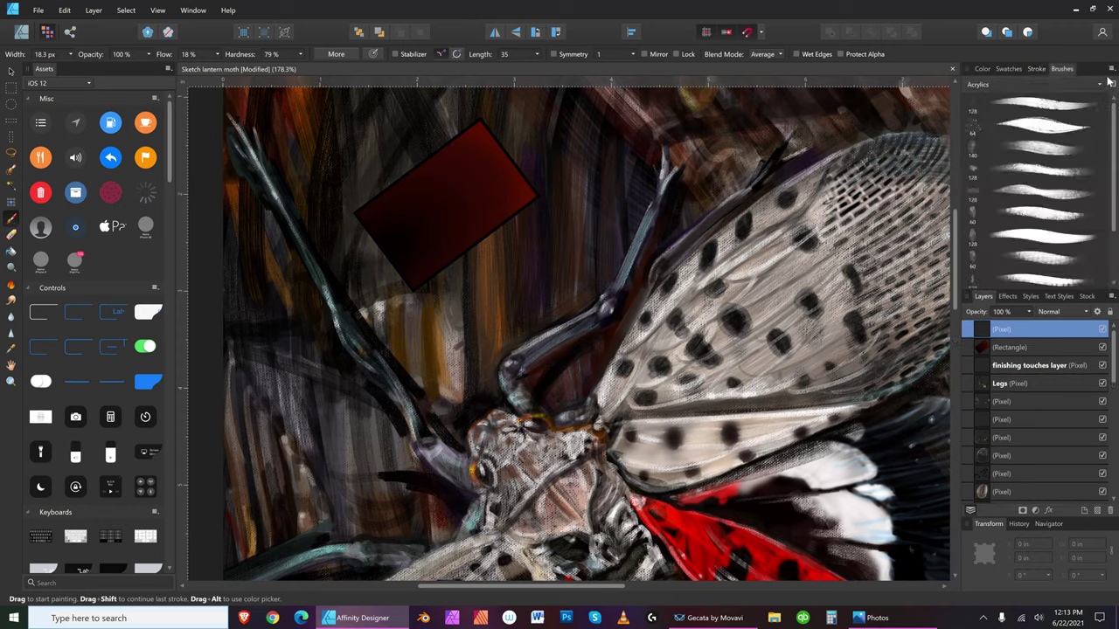
{"action": "left_click", "coordinate": [1098, 85]}
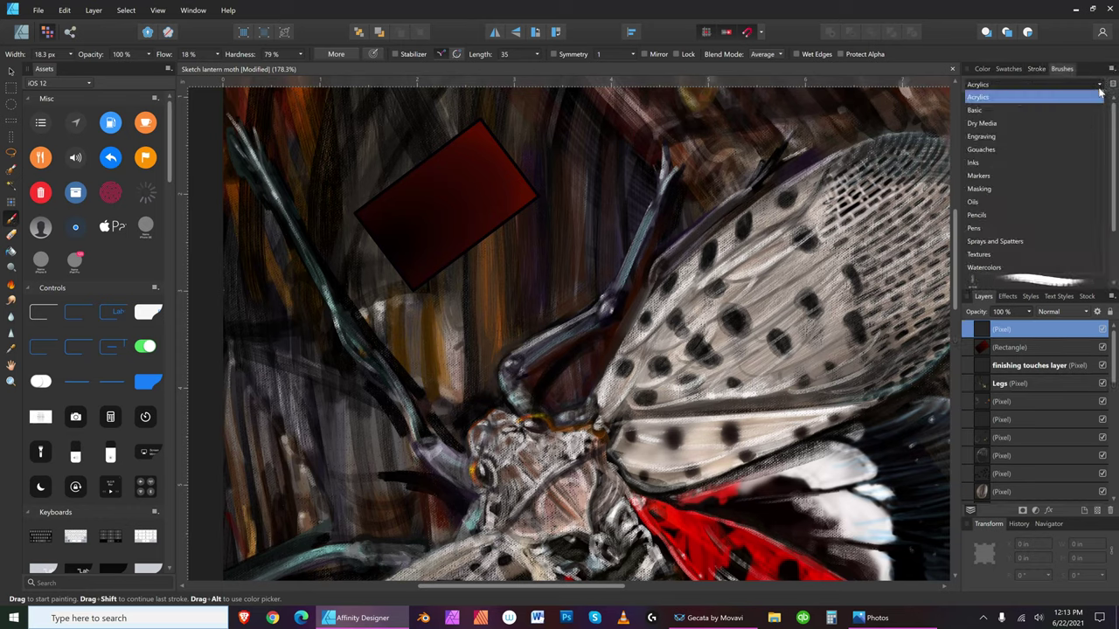
{"action": "left_click", "coordinate": [996, 109]}
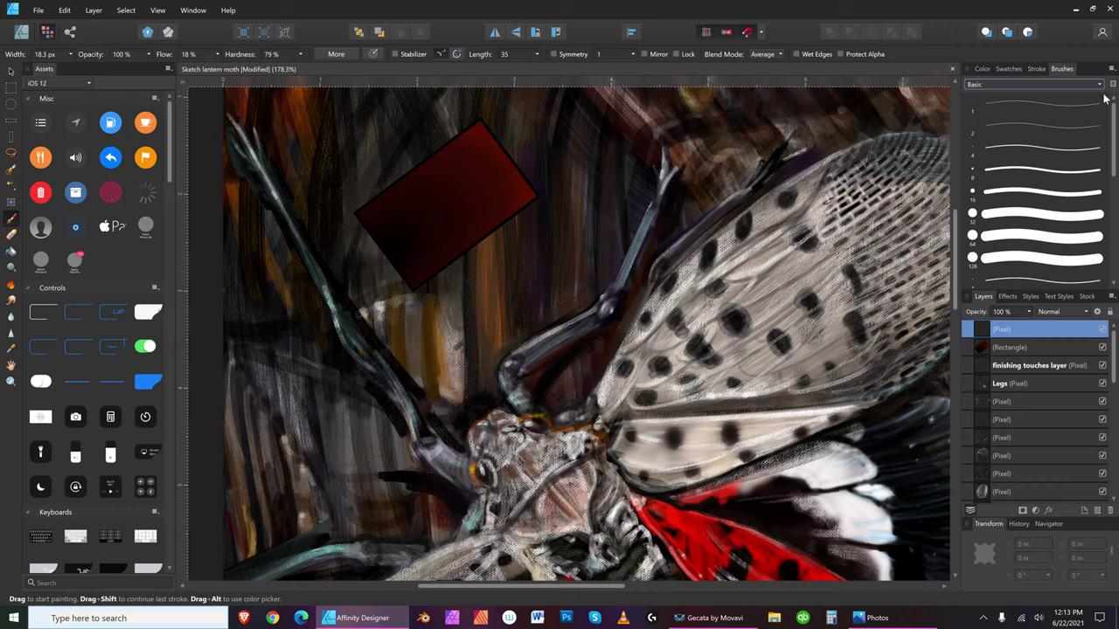
{"action": "left_click", "coordinate": [1098, 85]}
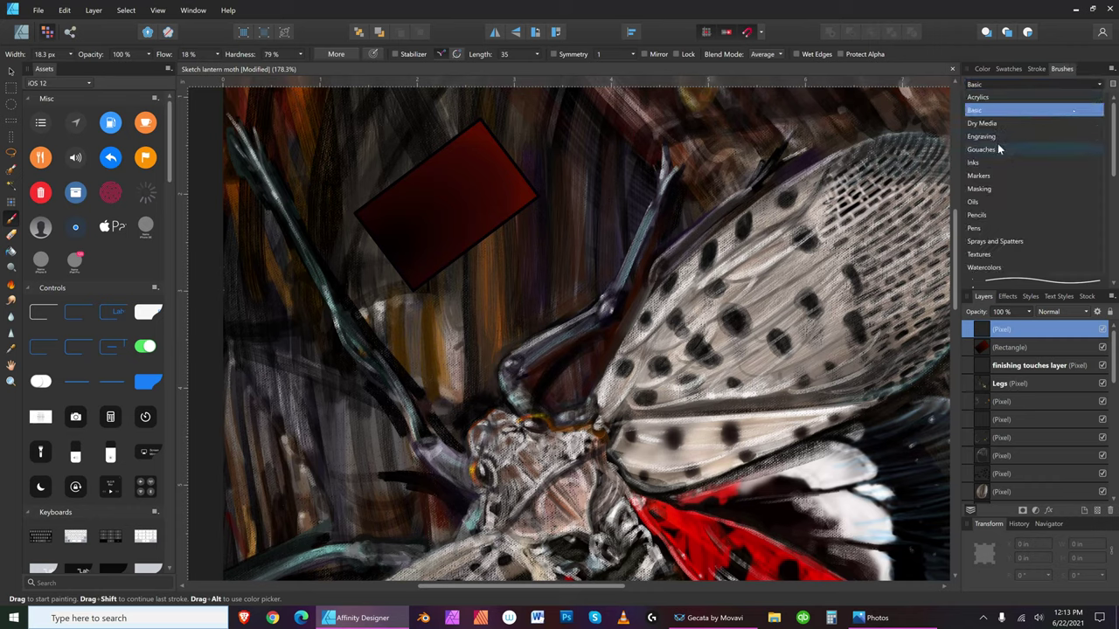
{"action": "left_click", "coordinate": [998, 149]}
{"action": "left_click", "coordinate": [1075, 147]}
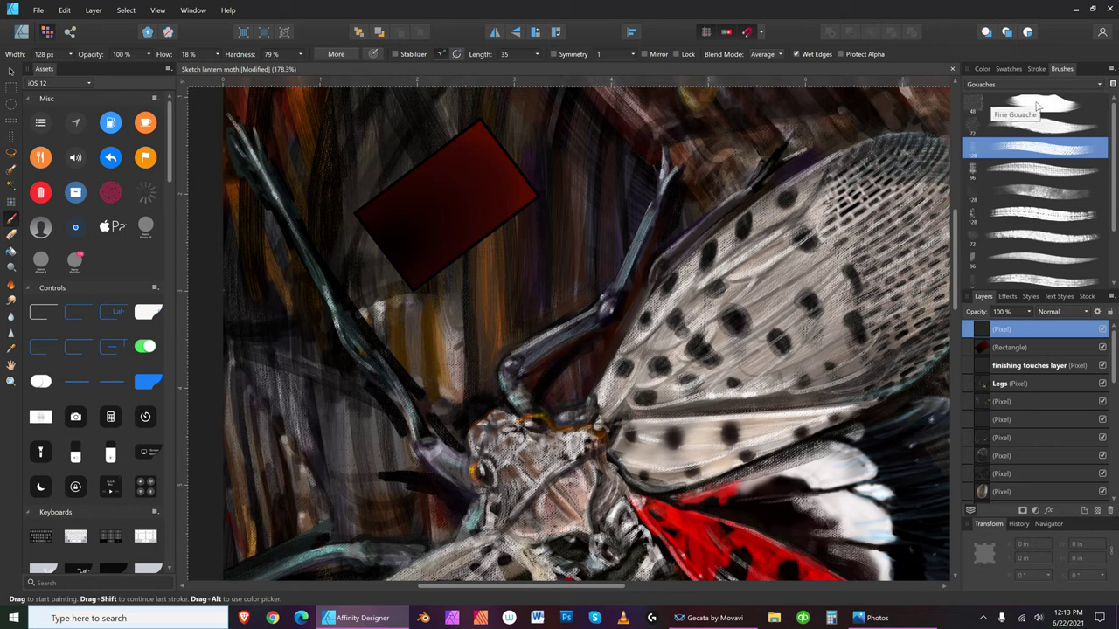
- Try a pale pink stroke (hue 0, saturation 100, lightness 94) across the rectangle's upper-left edge with a brush about 35 px wide
{"action": "left_click", "coordinate": [988, 68]}
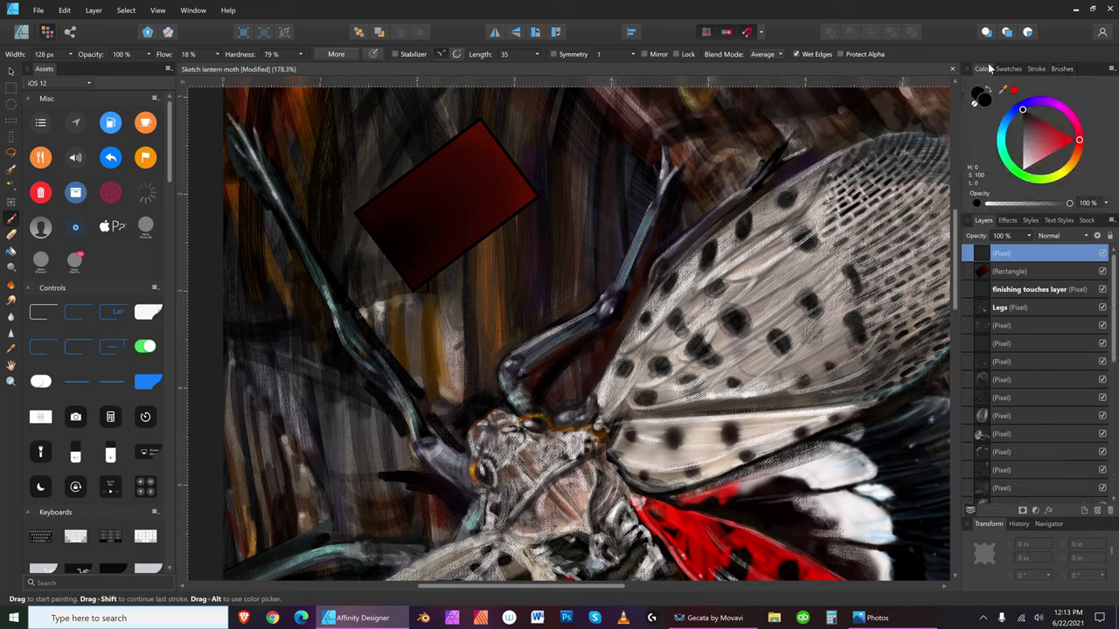
{"action": "left_click", "coordinate": [1028, 164]}
{"action": "left_click", "coordinate": [1031, 166]}
{"action": "mouse_move", "coordinate": [370, 195]}
{"action": "left_mouse_down"}
{"action": "mouse_move", "coordinate": [437, 203]}
{"action": "mouse_move", "coordinate": [457, 184]}
{"action": "mouse_move", "coordinate": [462, 200]}
{"action": "mouse_move", "coordinate": [437, 216]}
{"action": "mouse_move", "coordinate": [424, 197]}
{"action": "mouse_move", "coordinate": [358, 205]}
{"action": "left_mouse_up"}
{"action": "key", "text": "ctrl+z"}
{"action": "key", "text": "bracketright"}
{"action": "key", "text": "bracketright"}
{"action": "key", "text": "bracketleft"}
{"action": "key", "text": "bracketleft"}
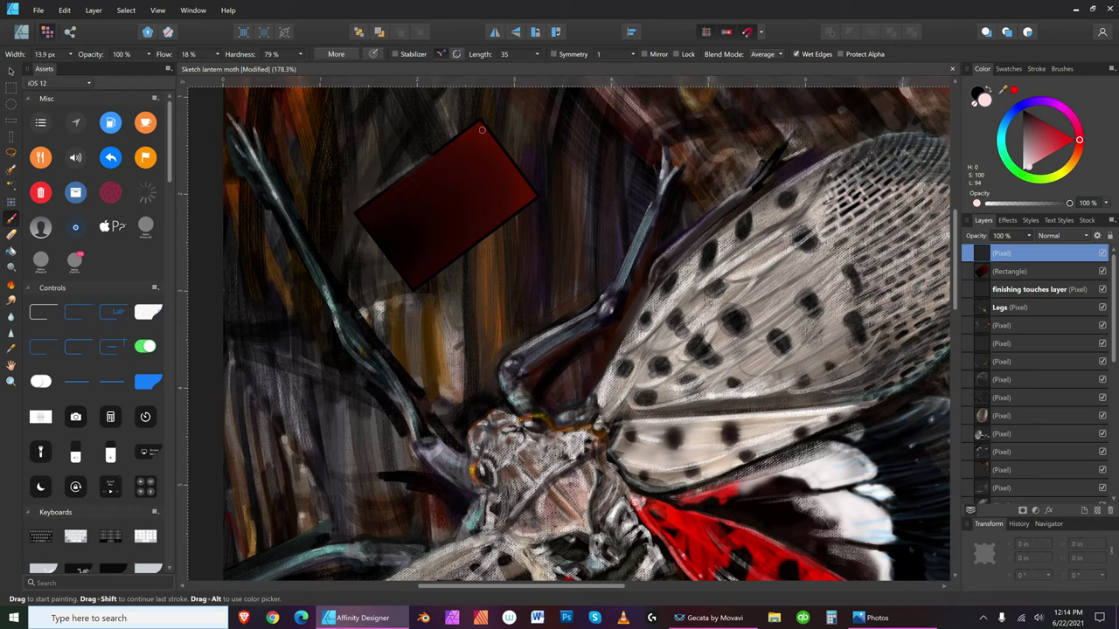
{"action": "key", "text": "bracketright"}
{"action": "key", "text": "bracketright"}
{"action": "key", "text": "bracketright"}
{"action": "left_click_drag", "start_coordinate": [335, 219], "coordinate": [479, 168]}
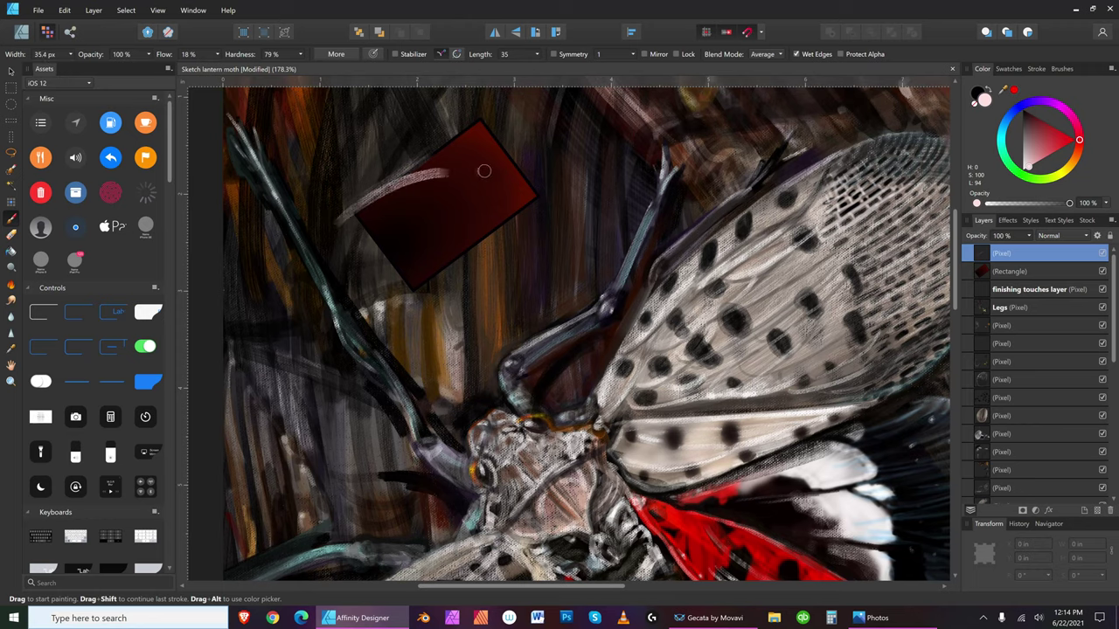
- Undo the pale pink stroke painted across the rectangle
{"action": "key", "text": "bracketleft"}
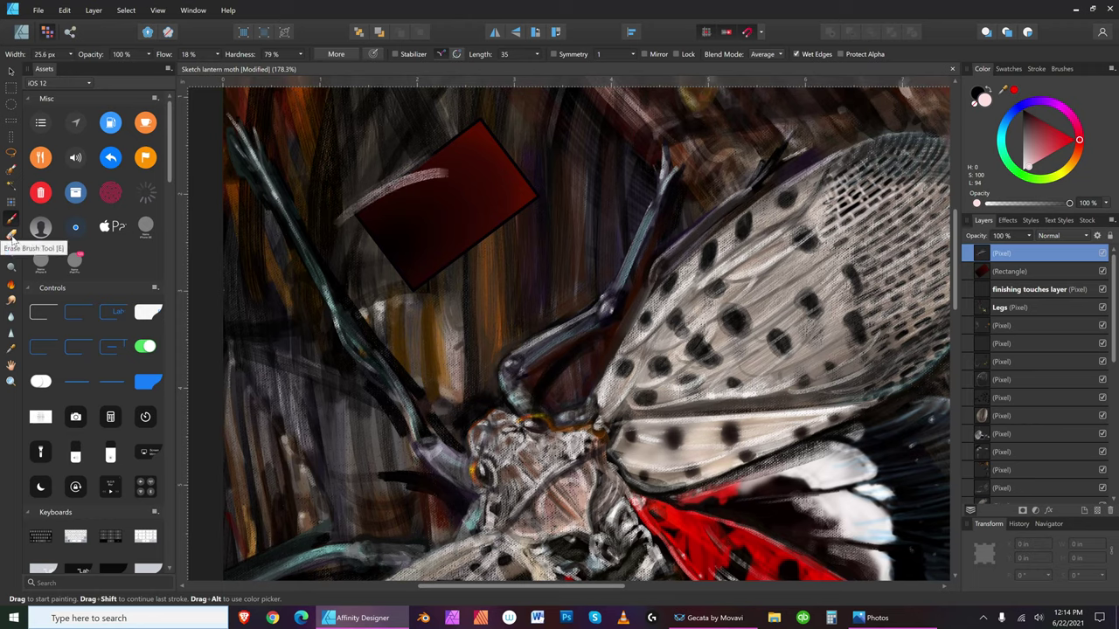
{"action": "key", "text": "bracketright"}
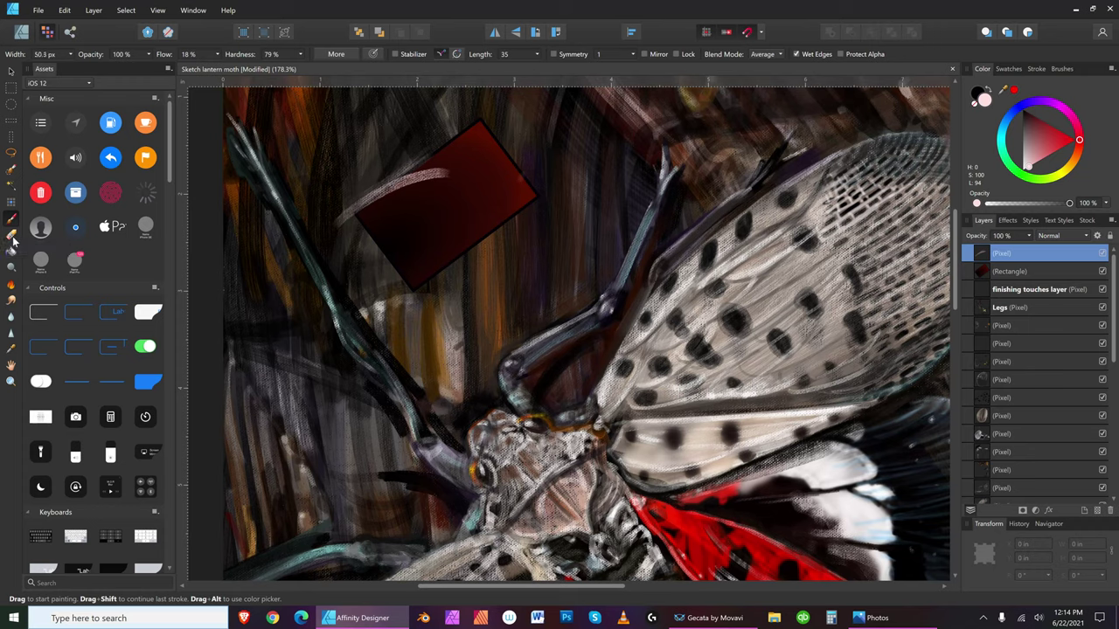
{"action": "key", "text": "bracketright"}
{"action": "left_click", "coordinate": [65, 10]}
{"action": "left_click", "coordinate": [73, 31]}
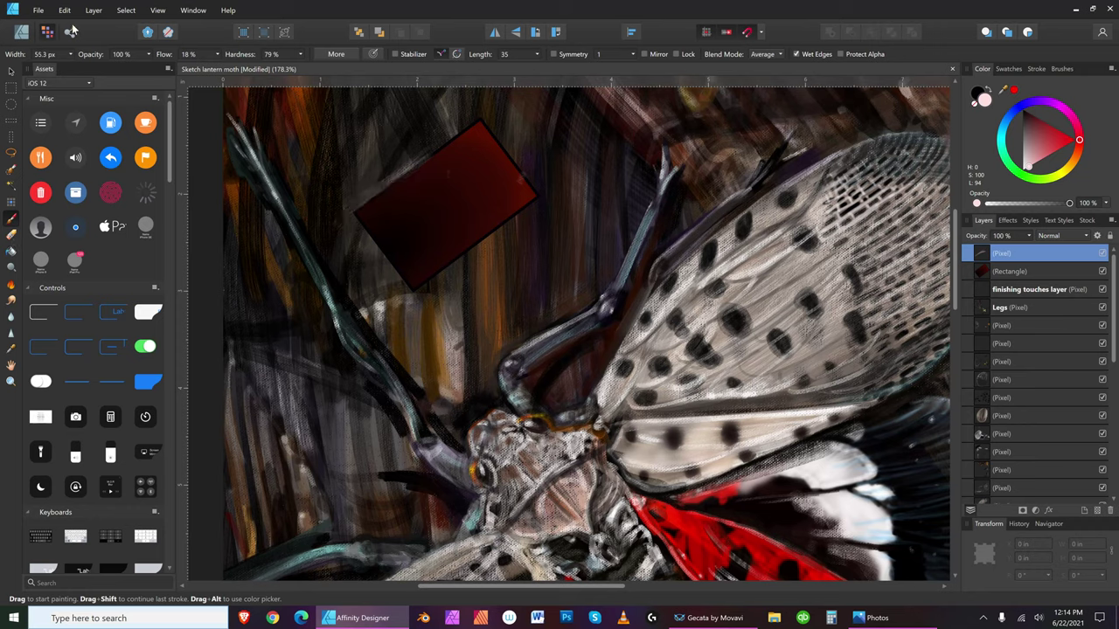
- Set the brush colour to a muted grey-brown (hue 0, saturation 10, lightness 34) and paint a short stroke beside the rectangle's left corner
{"action": "key", "text": "bracketright"}
{"action": "key", "text": "bracketright"}
{"action": "key", "text": "bracketleft"}
{"action": "key", "text": "bracketleft"}
{"action": "key", "text": "bracketleft"}
{"action": "left_click", "coordinate": [1027, 129]}
{"action": "mouse_move", "coordinate": [349, 200]}
{"action": "left_mouse_down"}
{"action": "mouse_move", "coordinate": [415, 145]}
{"action": "mouse_move", "coordinate": [395, 172]}
{"action": "mouse_move", "coordinate": [463, 123]}
{"action": "mouse_move", "coordinate": [317, 227]}
{"action": "left_mouse_up"}
{"action": "key", "text": "bracketright"}
{"action": "key", "text": "bracketright"}
{"action": "key", "text": "bracketright"}
{"action": "key", "text": "bracketleft"}
{"action": "key", "text": "bracketleft"}
{"action": "key", "text": "bracketleft"}
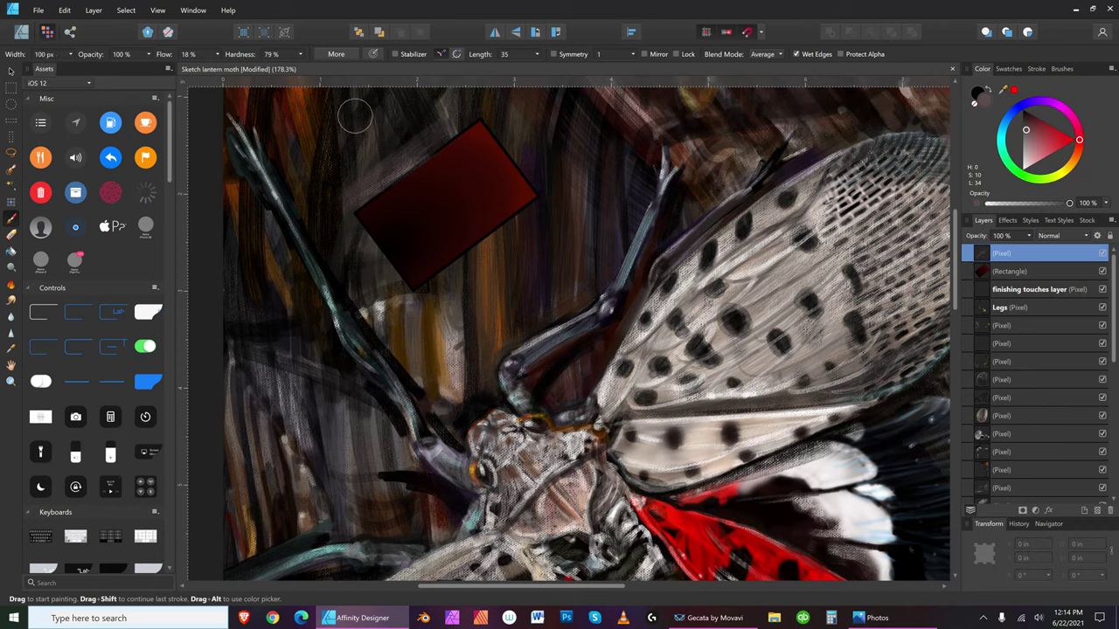
- Paint vertical grey-brown strokes over the rectangle's left half, narrowing the brush from about 85 px to about 30 px
{"action": "left_click_drag", "start_coordinate": [365, 136], "coordinate": [374, 215]}
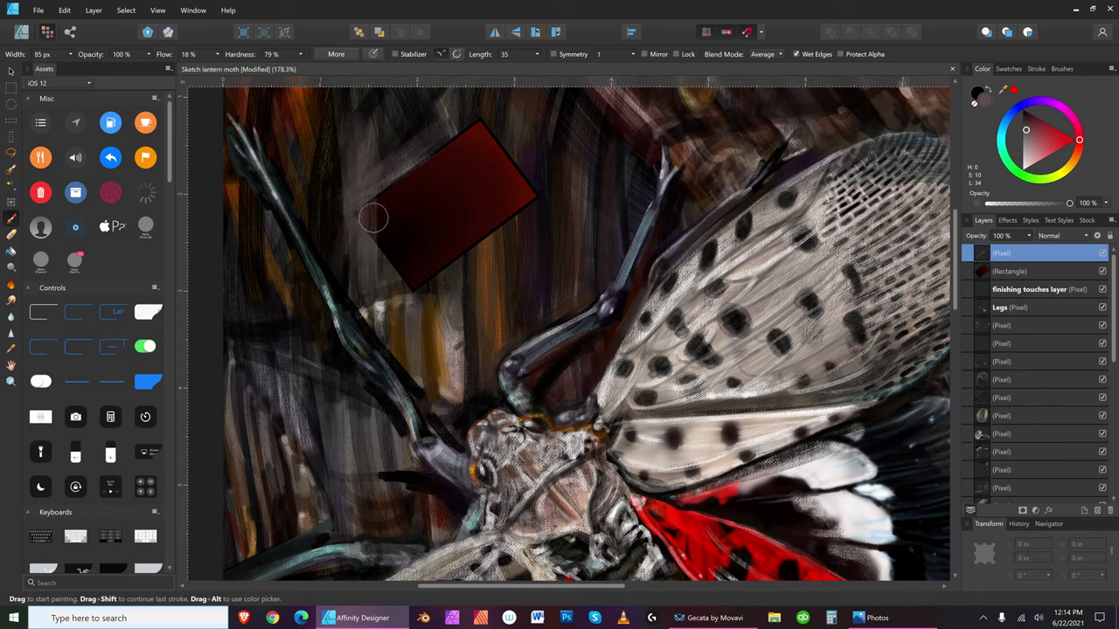
{"action": "left_click_drag", "start_coordinate": [383, 117], "coordinate": [393, 283]}
{"action": "left_click_drag", "start_coordinate": [402, 101], "coordinate": [407, 262]}
{"action": "key", "text": "bracketleft"}
{"action": "mouse_move", "coordinate": [414, 97]}
{"action": "left_mouse_down"}
{"action": "mouse_move", "coordinate": [410, 328]}
{"action": "mouse_move", "coordinate": [434, 87]}
{"action": "mouse_move", "coordinate": [438, 326]}
{"action": "left_mouse_up"}
{"action": "key", "text": "bracketleft"}
{"action": "left_click_drag", "start_coordinate": [451, 112], "coordinate": [436, 346]}
{"action": "key", "text": "bracketleft"}
{"action": "key", "text": "bracketleft"}
{"action": "key", "text": "bracketleft"}
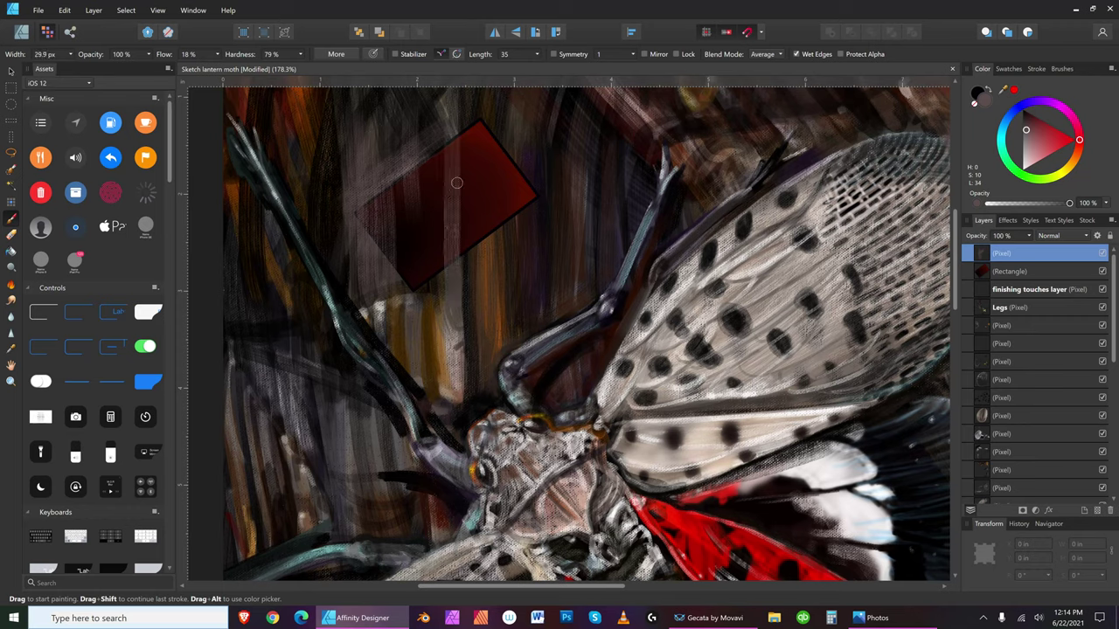
- Darken the brush colour to black and paint a stroke down over the rectangle's left side
{"action": "left_click_drag", "start_coordinate": [1027, 129], "coordinate": [1025, 123]}
{"action": "key", "text": "bracketright"}
{"action": "key", "text": "bracketright"}
{"action": "key", "text": "bracketleft"}
{"action": "left_click_drag", "start_coordinate": [1024, 119], "coordinate": [1023, 110]}
{"action": "key", "text": "bracketright"}
{"action": "key", "text": "bracketright"}
{"action": "key", "text": "bracketright"}
{"action": "mouse_move", "coordinate": [364, 167]}
{"action": "left_mouse_down"}
{"action": "mouse_move", "coordinate": [356, 148]}
{"action": "mouse_move", "coordinate": [399, 310]}
{"action": "left_mouse_up"}
{"action": "key", "text": "bracketleft"}
{"action": "key", "text": "bracketleft"}
{"action": "key", "text": "bracketleft"}
- Paint several black vertical strokes through the middle of the rectangle and down towards the insect's head
{"action": "left_click_drag", "start_coordinate": [448, 107], "coordinate": [447, 376]}
{"action": "key", "text": "bracketleft"}
{"action": "key", "text": "bracketleft"}
{"action": "left_click_drag", "start_coordinate": [459, 138], "coordinate": [451, 412]}
{"action": "left_click_drag", "start_coordinate": [467, 89], "coordinate": [452, 445]}
{"action": "key", "text": "bracketright"}
{"action": "left_click_drag", "start_coordinate": [464, 112], "coordinate": [442, 439]}
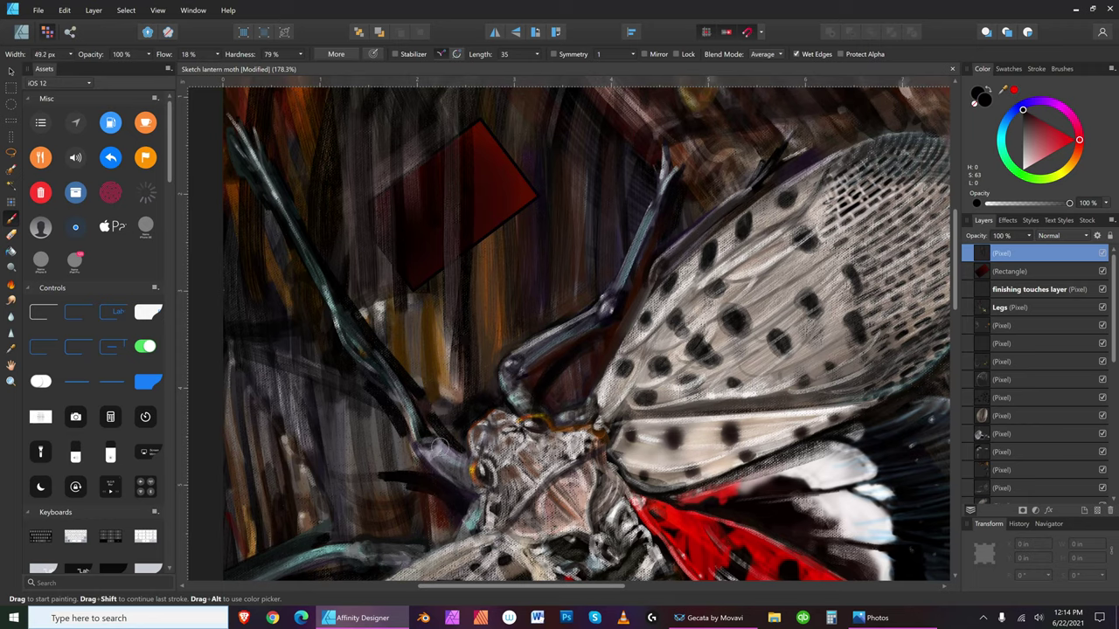
{"action": "left_click_drag", "start_coordinate": [462, 213], "coordinate": [454, 321]}
{"action": "key", "text": "bracketleft"}
{"action": "key", "text": "bracketleft"}
{"action": "key", "text": "bracketleft"}
{"action": "key", "text": "bracketleft"}
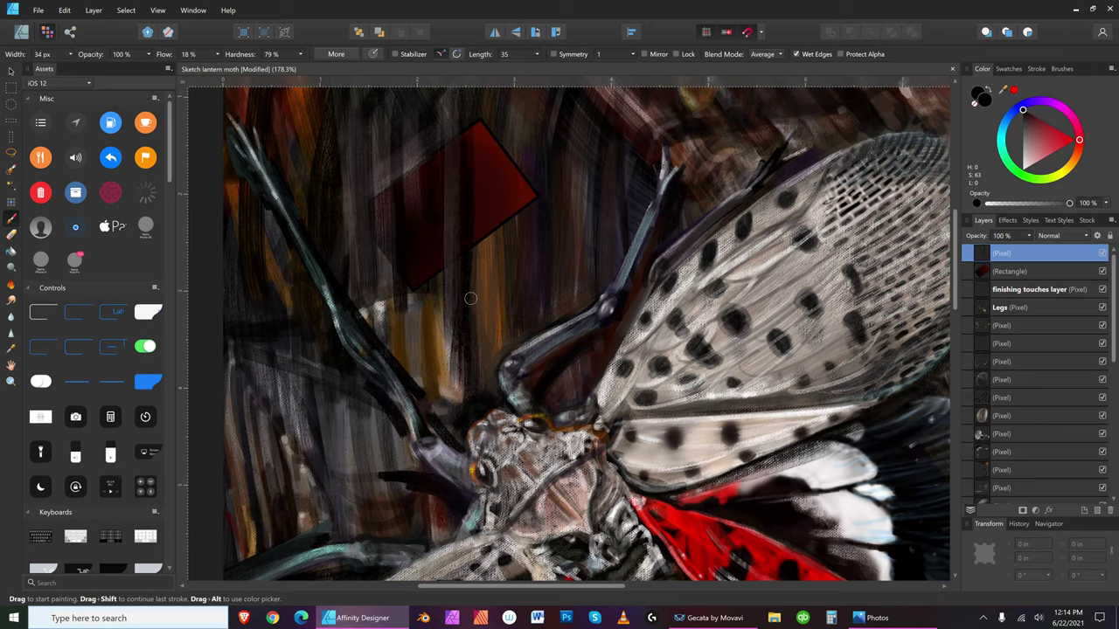
{"action": "key", "text": "bracketleft"}
{"action": "left_click_drag", "start_coordinate": [440, 174], "coordinate": [452, 339]}
{"action": "key", "text": "bracketright"}
- Set the brush colour to dark red (hue 5, saturation 100, lightness 18) and paint vertical streaks from the rectangle down towards the insect's head
{"action": "left_click", "coordinate": [1076, 152]}
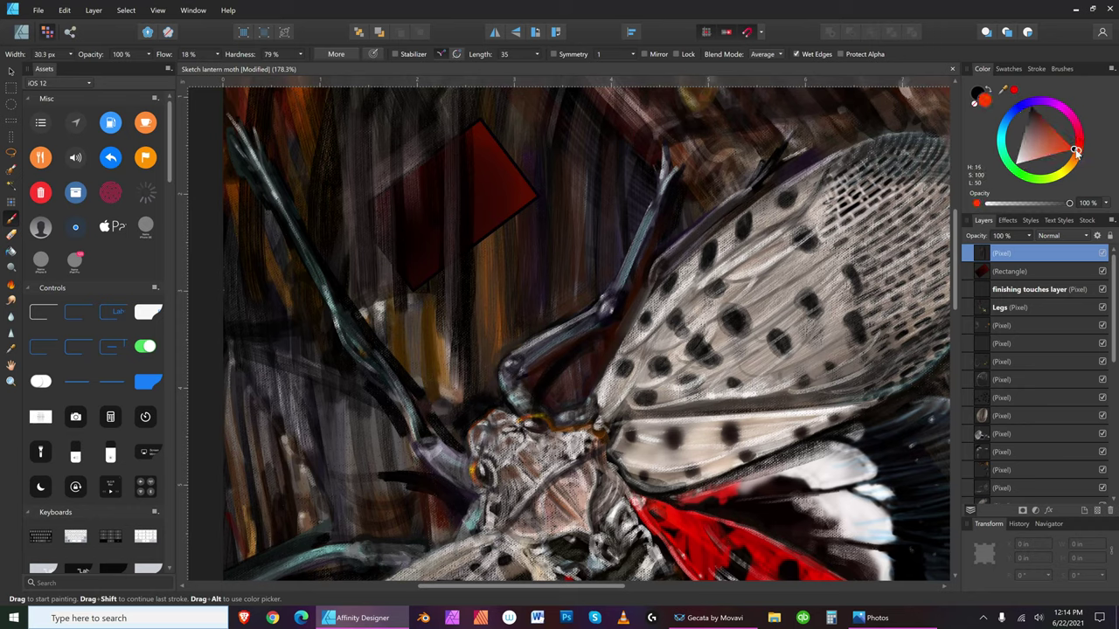
{"action": "left_click", "coordinate": [1076, 143]}
{"action": "key", "text": "bracketleft"}
{"action": "key", "text": "bracketleft"}
{"action": "key", "text": "bracketleft"}
{"action": "key", "text": "bracketleft"}
{"action": "left_click", "coordinate": [1042, 121]}
{"action": "key", "text": "bracketright"}
{"action": "key", "text": "bracketright"}
{"action": "key", "text": "bracketright"}
{"action": "key", "text": "bracketright"}
{"action": "left_click_drag", "start_coordinate": [481, 238], "coordinate": [481, 339]}
{"action": "key", "text": "bracketright"}
{"action": "key", "text": "bracketright"}
{"action": "key", "text": "bracketright"}
{"action": "key", "text": "bracketright"}
{"action": "key", "text": "bracketright"}
{"action": "key", "text": "bracketright"}
{"action": "key", "text": "bracketleft"}
{"action": "key", "text": "bracketleft"}
{"action": "key", "text": "bracketleft"}
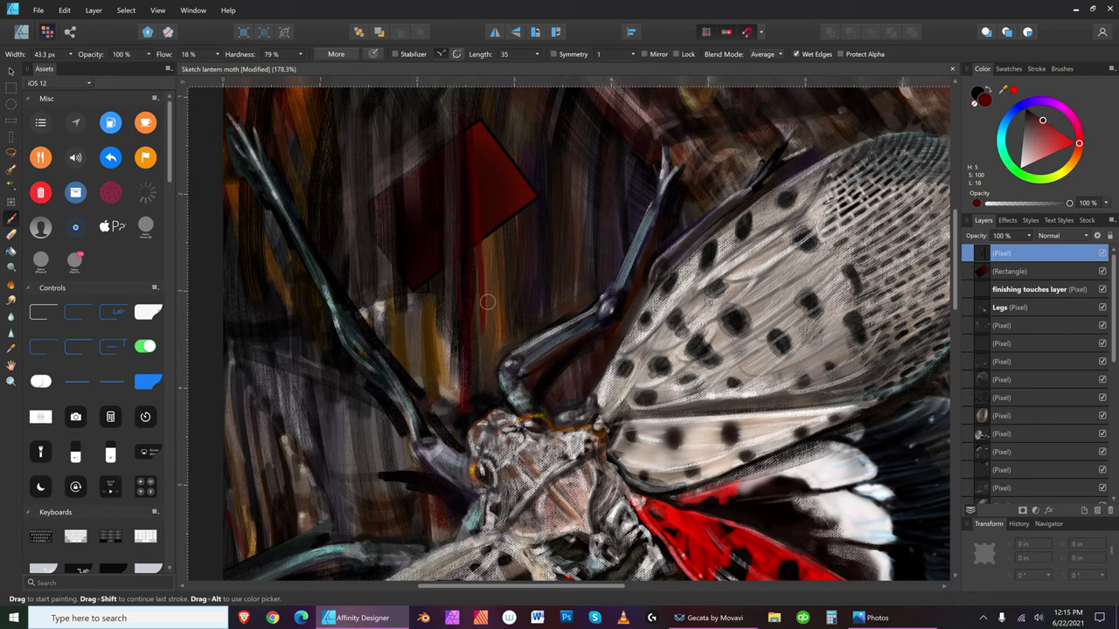
{"action": "key", "text": "bracketleft"}
- Erase stray paint near the insect's head and around the rectangle's upper edge with the Erase Brush
{"action": "left_click", "coordinate": [12, 235]}
{"action": "key", "text": "bracketright"}
{"action": "key", "text": "bracketright"}
{"action": "key", "text": "bracketright"}
{"action": "key", "text": "bracketright"}
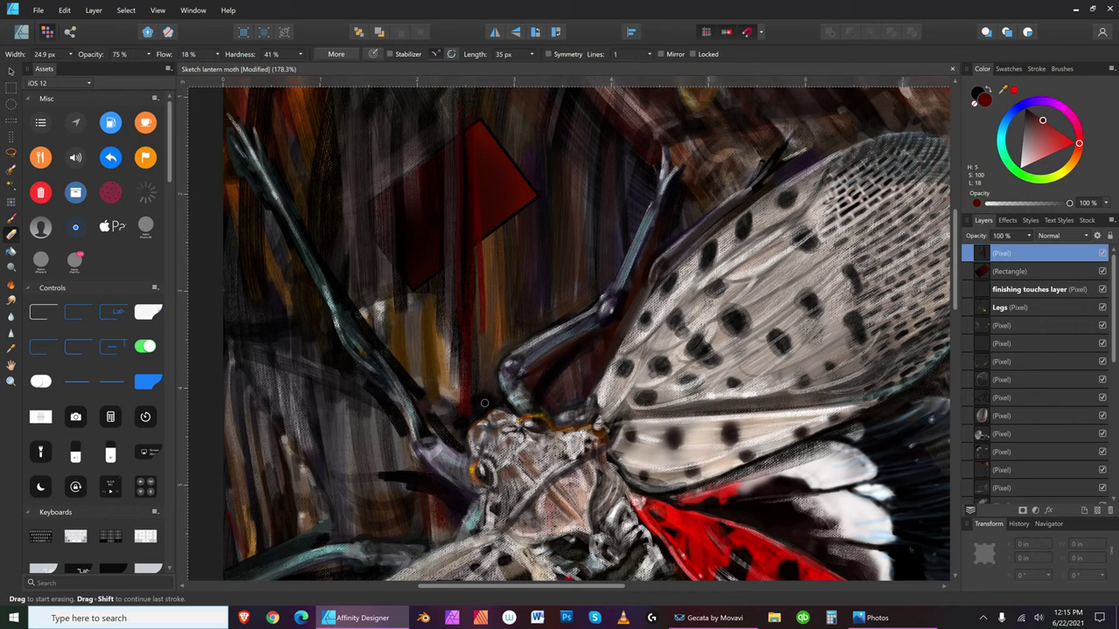
{"action": "key", "text": "bracketright"}
{"action": "key", "text": "bracketright"}
{"action": "key", "text": "bracketright"}
{"action": "key", "text": "bracketleft"}
{"action": "mouse_move", "coordinate": [510, 119]}
{"action": "left_mouse_down"}
{"action": "mouse_move", "coordinate": [400, 137]}
{"action": "mouse_move", "coordinate": [411, 154]}
{"action": "mouse_move", "coordinate": [426, 129]}
{"action": "mouse_move", "coordinate": [415, 125]}
{"action": "mouse_move", "coordinate": [414, 155]}
{"action": "left_mouse_up"}
- Change the colour to olive yellow (hue 47, saturation 100, lightness 18) and erase paint along the rectangle's left side
{"action": "left_click", "coordinate": [1067, 175]}
{"action": "mouse_move", "coordinate": [374, 113]}
{"action": "left_mouse_down"}
{"action": "mouse_move", "coordinate": [374, 94]}
{"action": "mouse_move", "coordinate": [390, 326]}
{"action": "left_mouse_up"}
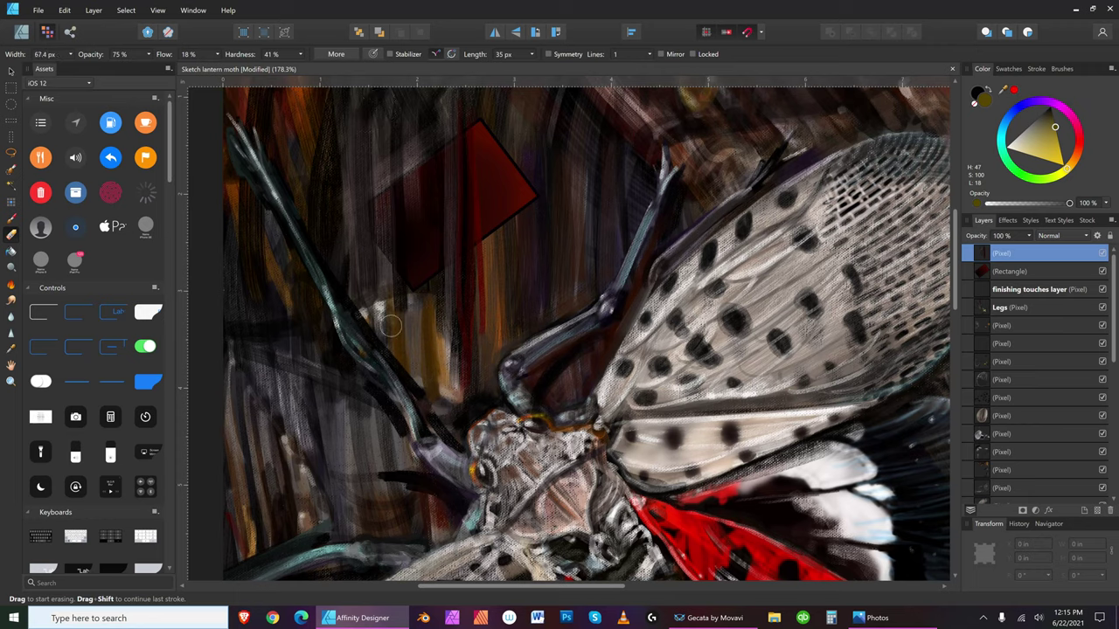
{"action": "left_click", "coordinate": [1062, 159]}
{"action": "mouse_move", "coordinate": [370, 113]}
{"action": "left_mouse_down"}
{"action": "mouse_move", "coordinate": [399, 93]}
{"action": "mouse_move", "coordinate": [384, 175]}
{"action": "mouse_move", "coordinate": [367, 196]}
{"action": "mouse_move", "coordinate": [416, 166]}
{"action": "mouse_move", "coordinate": [378, 180]}
{"action": "left_mouse_up"}
{"action": "mouse_move", "coordinate": [368, 361]}
{"action": "left_mouse_down"}
{"action": "mouse_move", "coordinate": [375, 141]}
{"action": "mouse_move", "coordinate": [380, 292]}
{"action": "mouse_move", "coordinate": [372, 241]}
{"action": "left_mouse_up"}
- Raise the colour's lightness to 50 and paint bright yellow vertical strokes over the rectangle's left half with the Paint Brush
{"action": "left_click_drag", "start_coordinate": [1061, 163], "coordinate": [1075, 182]}
{"action": "left_click", "coordinate": [13, 221]}
{"action": "left_click_drag", "start_coordinate": [378, 139], "coordinate": [378, 293]}
{"action": "mouse_move", "coordinate": [412, 166]}
{"action": "left_mouse_down"}
{"action": "mouse_move", "coordinate": [413, 101]}
{"action": "mouse_move", "coordinate": [401, 333]}
{"action": "left_mouse_up"}
{"action": "key", "text": "bracketright"}
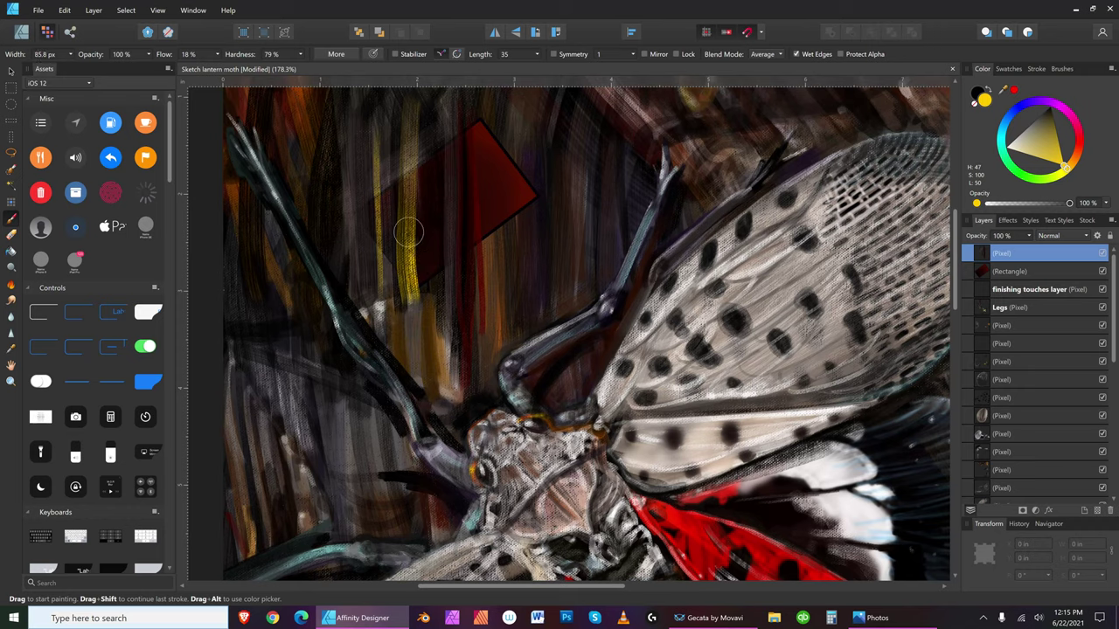
{"action": "left_click_drag", "start_coordinate": [428, 106], "coordinate": [420, 276]}
- Add narrower yellow vertical strokes around the rectangle's left corner, with the brush at about 43 px and then 31 px
{"action": "key", "text": "bracketleft"}
{"action": "key", "text": "bracketleft"}
{"action": "key", "text": "bracketleft"}
{"action": "key", "text": "bracketleft"}
{"action": "key", "text": "bracketleft"}
{"action": "key", "text": "bracketleft"}
{"action": "key", "text": "bracketleft"}
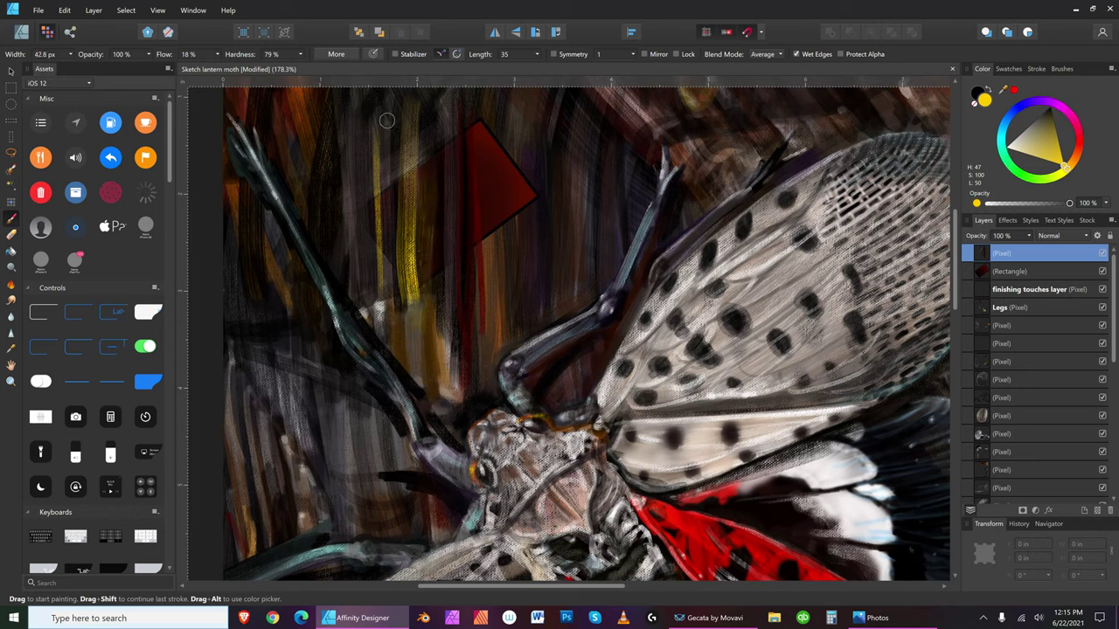
{"action": "left_click_drag", "start_coordinate": [386, 120], "coordinate": [390, 336]}
{"action": "key", "text": "bracketleft"}
{"action": "key", "text": "bracketleft"}
{"action": "left_click_drag", "start_coordinate": [364, 137], "coordinate": [353, 314]}
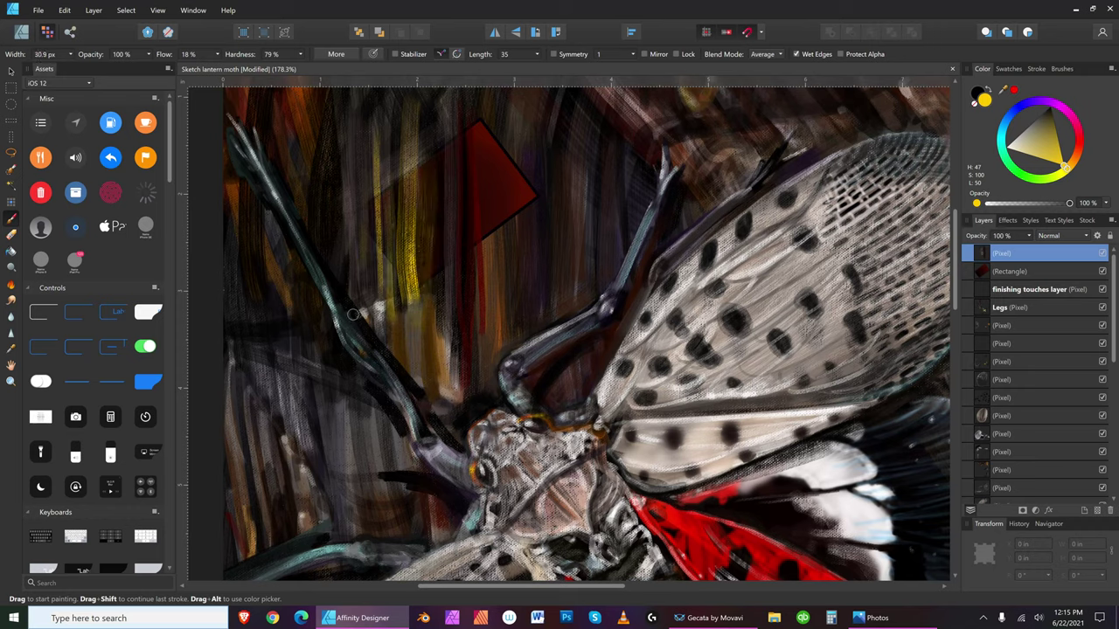
- Enlarge the brush and paint a wider yellow vertical stroke through the middle of the rectangle
{"action": "key", "text": "bracketright"}
{"action": "key", "text": "bracketright"}
{"action": "key", "text": "bracketright"}
{"action": "key", "text": "bracketright"}
{"action": "key", "text": "bracketright"}
{"action": "key", "text": "bracketright"}
{"action": "left_click_drag", "start_coordinate": [421, 114], "coordinate": [429, 393]}
{"action": "key", "text": "bracketright"}
{"action": "key", "text": "bracketright"}
{"action": "key", "text": "bracketright"}
{"action": "key", "text": "bracketright"}
{"action": "key", "text": "bracketleft"}
{"action": "key", "text": "bracketleft"}
{"action": "key", "text": "bracketleft"}
{"action": "key", "text": "bracketleft"}
{"action": "key", "text": "bracketleft"}
{"action": "key", "text": "bracketleft"}
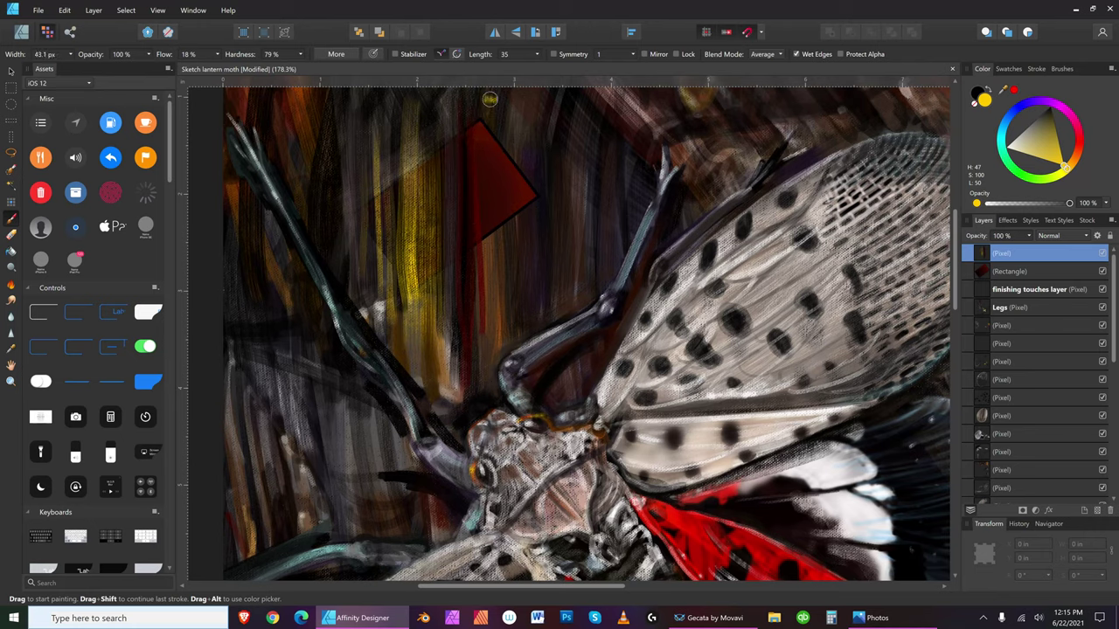
- Erase the yellow paint covering the rectangle's left half with the Erase Brush, reducing the brush from about 89 to 63 px
{"action": "left_click", "coordinate": [15, 236]}
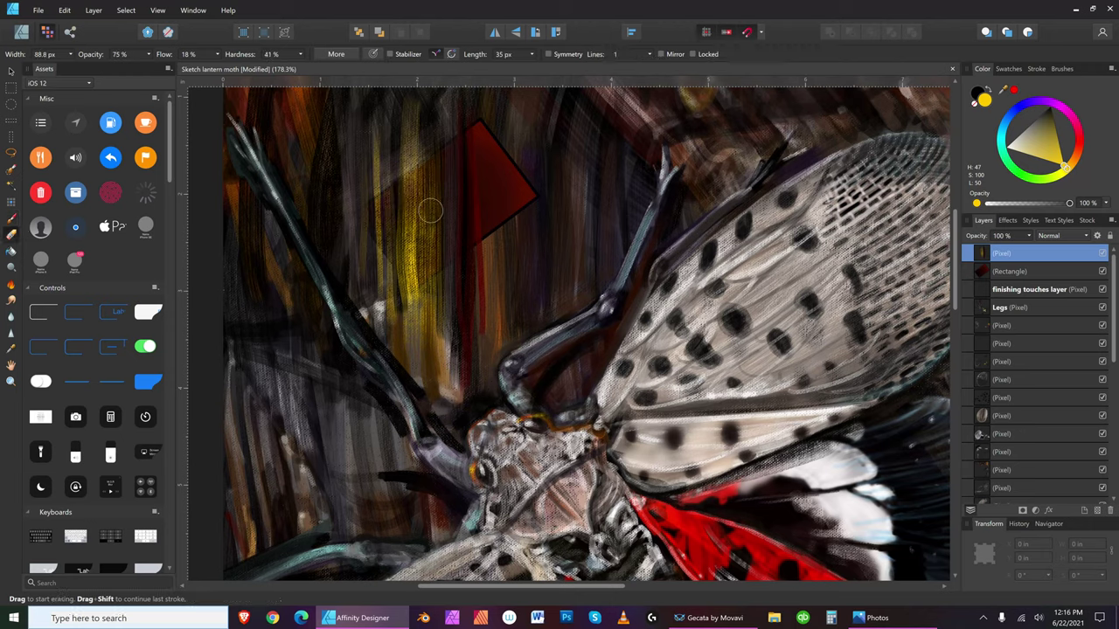
{"action": "mouse_move", "coordinate": [417, 229]}
{"action": "left_mouse_down"}
{"action": "mouse_move", "coordinate": [502, 187]}
{"action": "mouse_move", "coordinate": [423, 257]}
{"action": "mouse_move", "coordinate": [510, 195]}
{"action": "mouse_move", "coordinate": [416, 274]}
{"action": "mouse_move", "coordinate": [478, 224]}
{"action": "left_mouse_up"}
{"action": "key", "text": "bracketleft"}
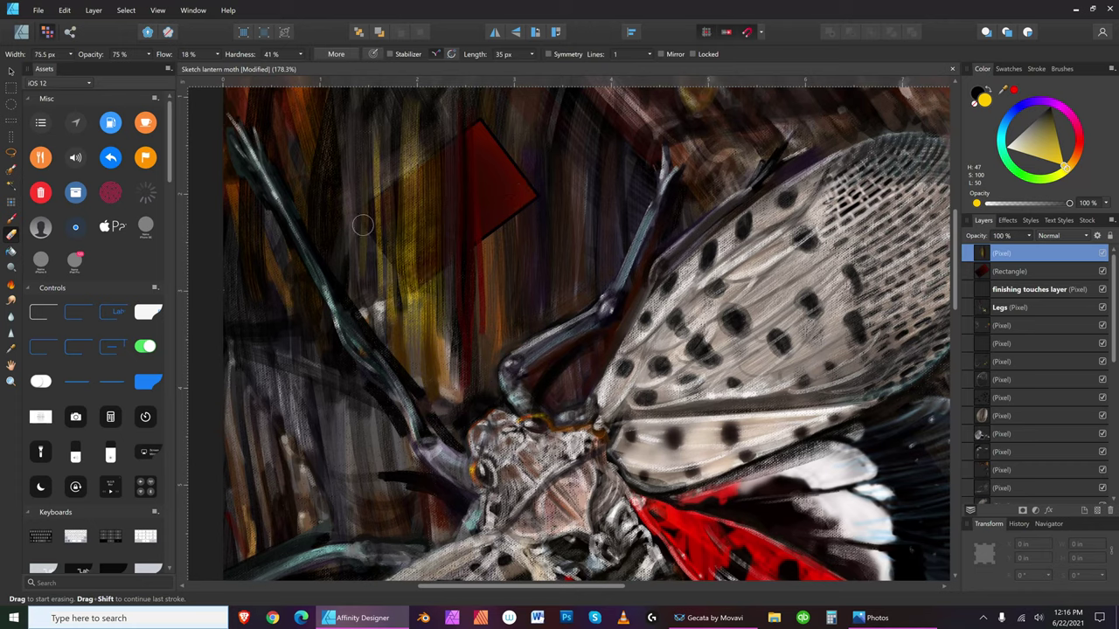
{"action": "left_click_drag", "start_coordinate": [376, 193], "coordinate": [421, 165]}
{"action": "key", "text": "bracketleft"}
{"action": "left_click_drag", "start_coordinate": [399, 201], "coordinate": [362, 212]}
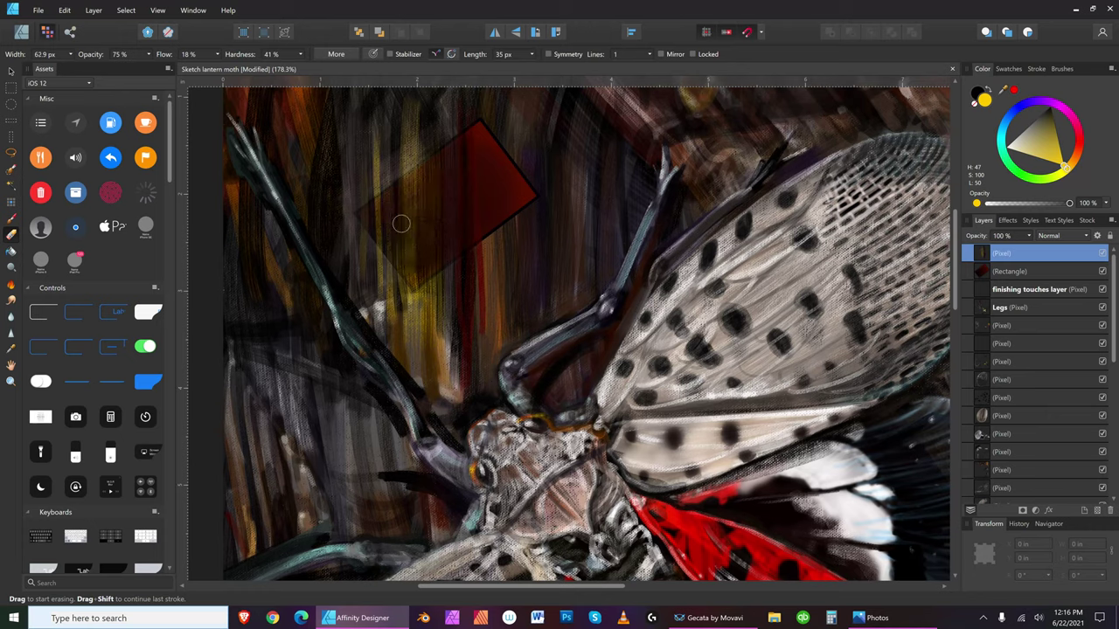
- Erase more yellow paint across the rectangle's interior, varying the eraser between about 52 and 105 px
{"action": "key", "text": "bracketright"}
{"action": "key", "text": "bracketright"}
{"action": "key", "text": "bracketleft"}
{"action": "key", "text": "bracketleft"}
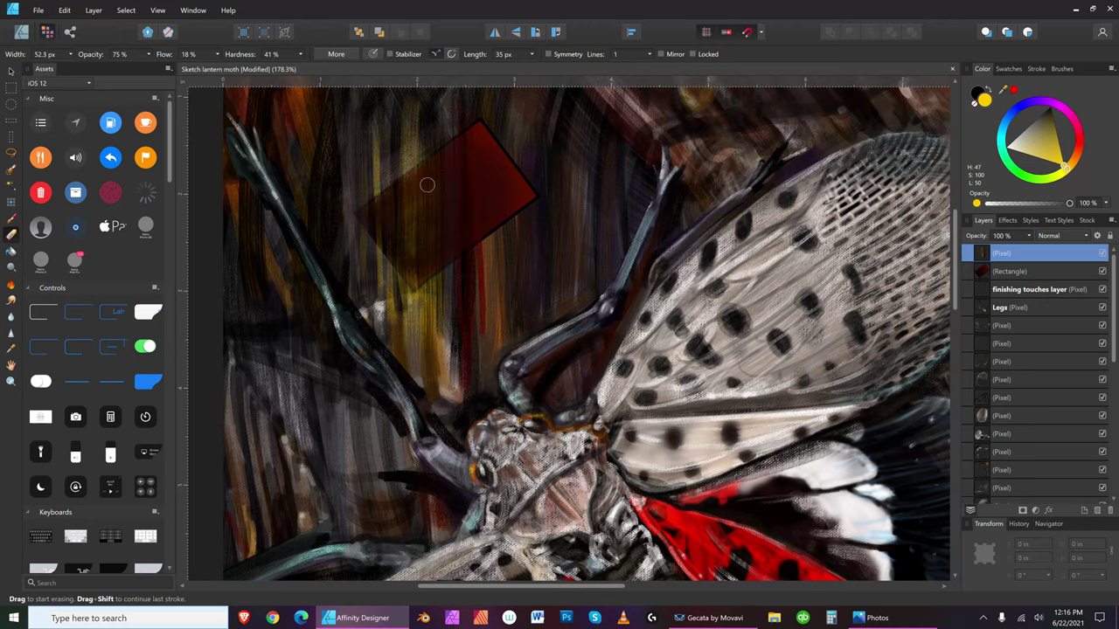
{"action": "key", "text": "bracketright"}
{"action": "key", "text": "bracketright"}
{"action": "key", "text": "bracketright"}
{"action": "key", "text": "bracketright"}
{"action": "key", "text": "bracketright"}
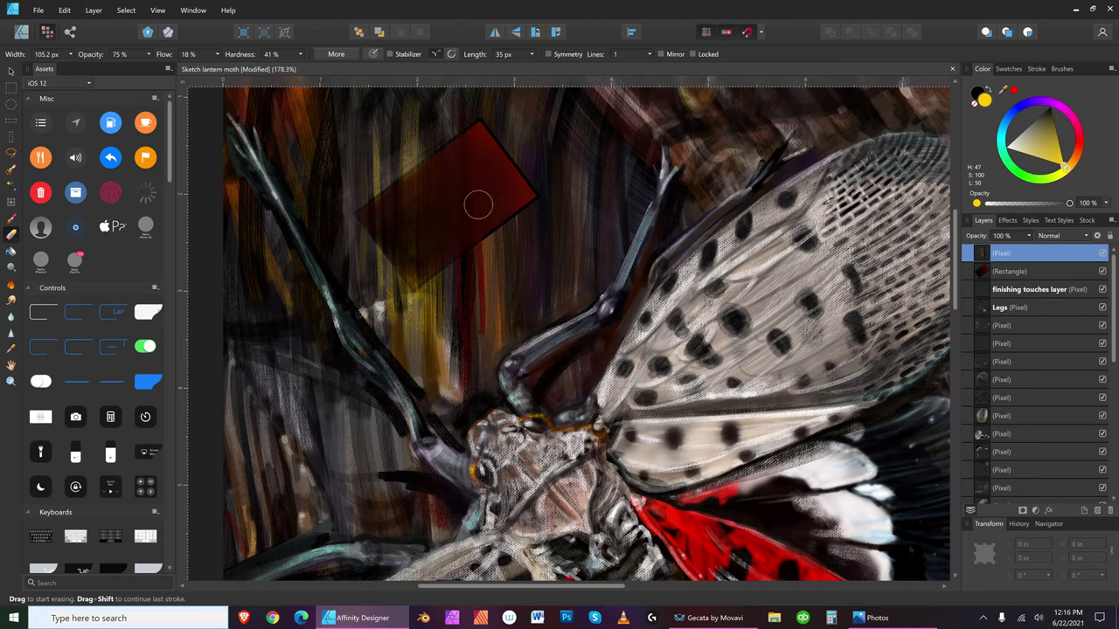
{"action": "key", "text": "bracketleft"}
{"action": "key", "text": "bracketleft"}
{"action": "key", "text": "bracketleft"}
{"action": "key", "text": "bracketleft"}
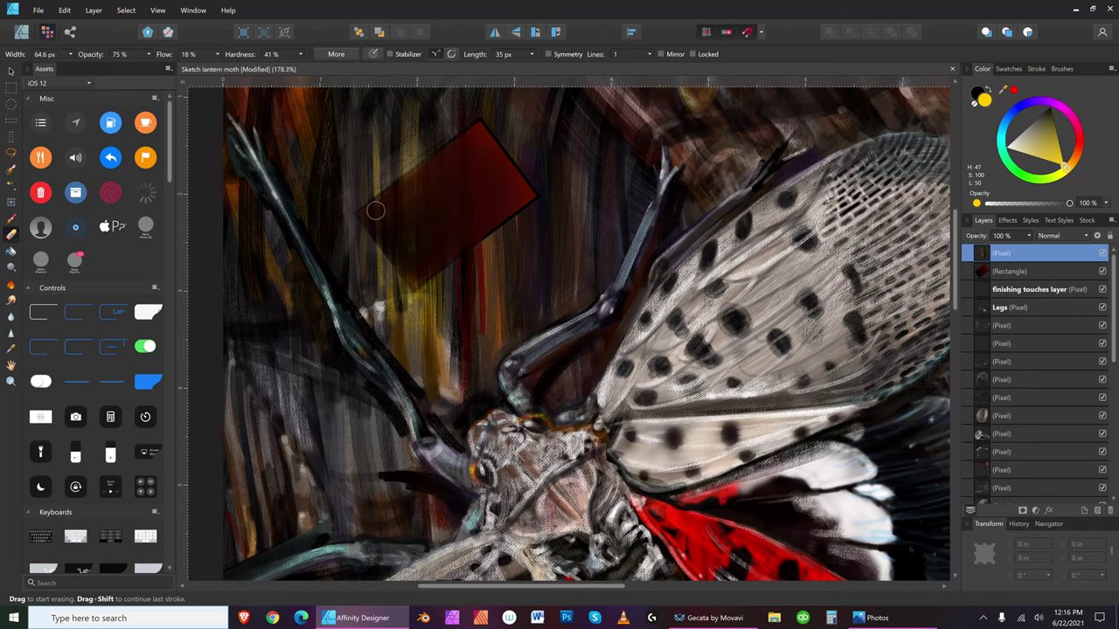
- Erase the remaining yellow paint around the rectangle's left and lower corners with the eraser at about 84 to 94 px
{"action": "key", "text": "bracketleft"}
{"action": "key", "text": "bracketleft"}
{"action": "key", "text": "bracketright"}
{"action": "key", "text": "bracketright"}
{"action": "key", "text": "bracketright"}
{"action": "key", "text": "bracketright"}
{"action": "key", "text": "bracketright"}
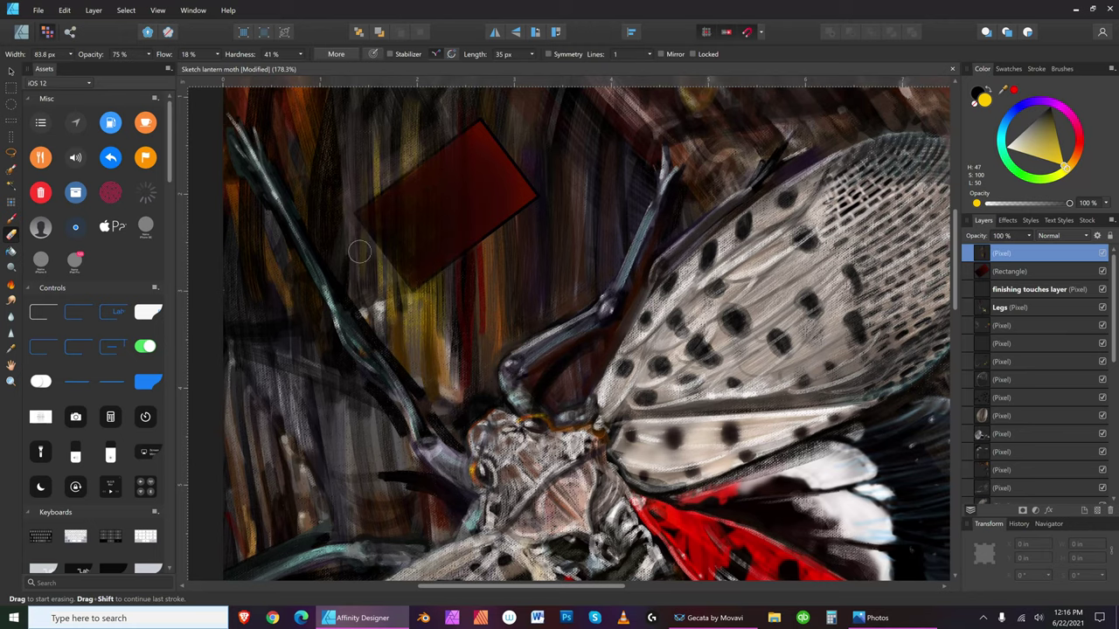
{"action": "key", "text": "bracketright"}
{"action": "key", "text": "bracketleft"}
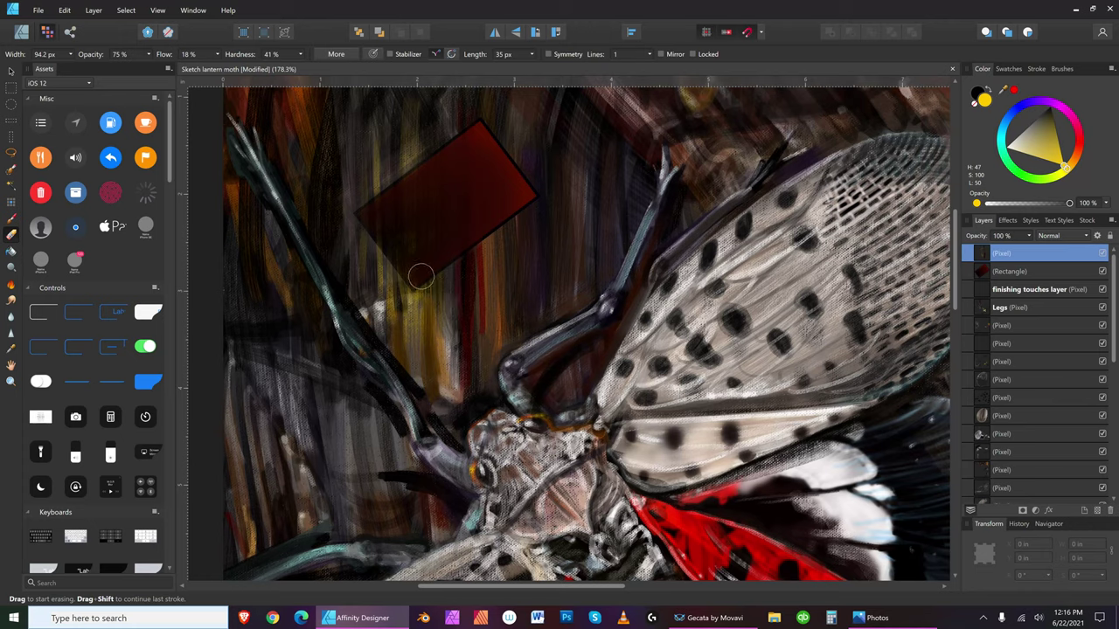
{"action": "key", "text": "bracketleft"}
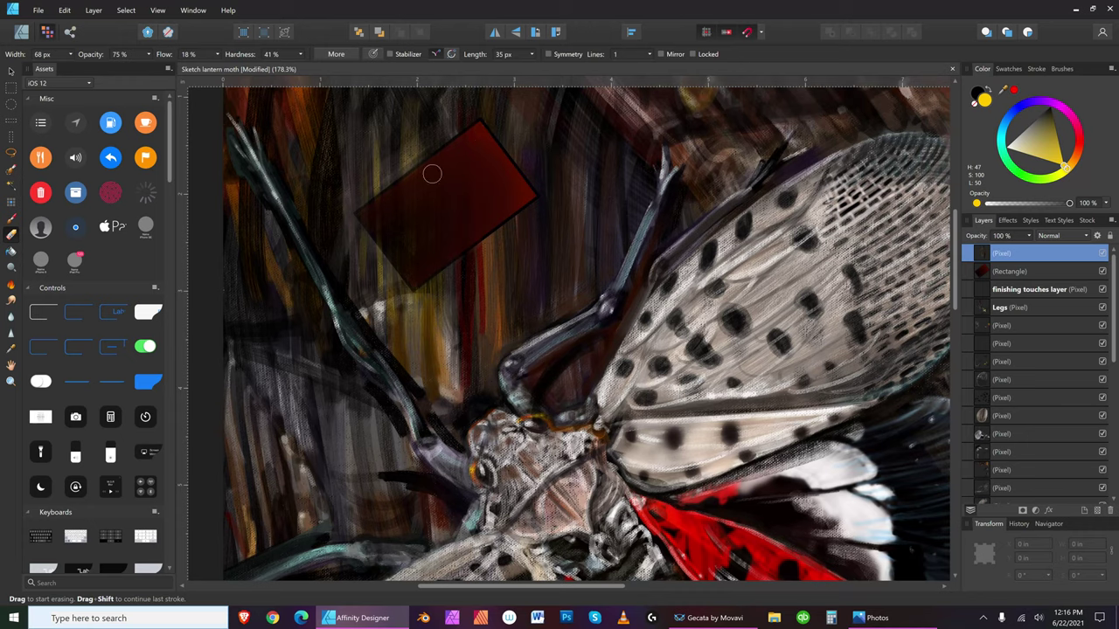
{"action": "key", "text": "bracketleft"}
- Set the colour to white and paint a thin highlight along the rectangle's upper-left edge with a Paint Brush of about 15 to 21 px
{"action": "left_click", "coordinate": [1007, 148]}
{"action": "key", "text": "bracketleft"}
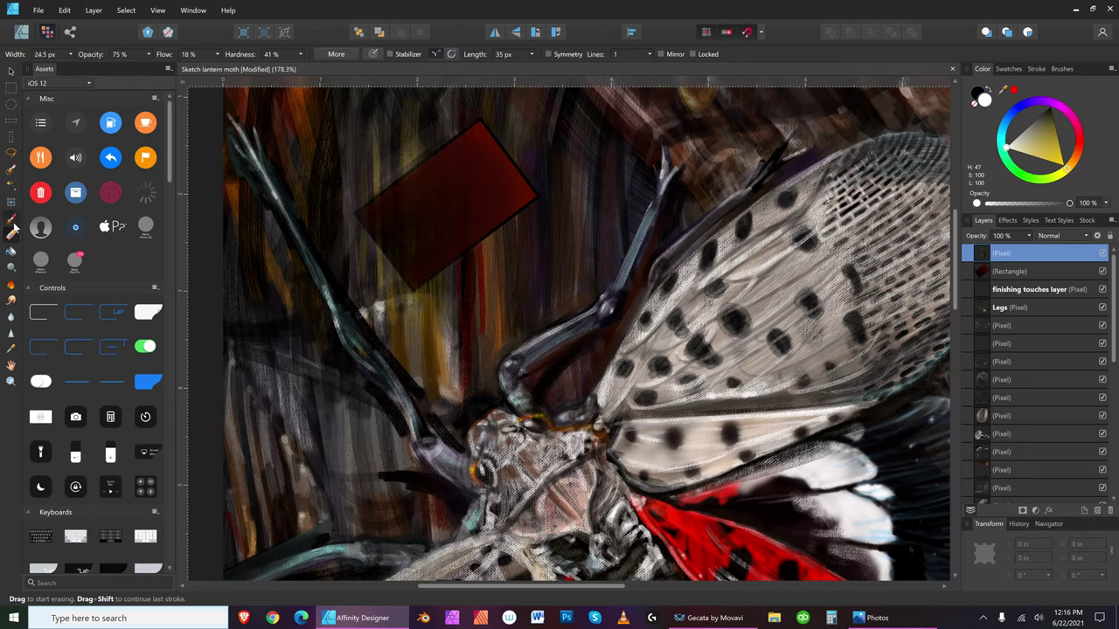
{"action": "key", "text": "b"}
{"action": "key", "text": "bracketleft"}
{"action": "key", "text": "bracketleft"}
{"action": "key", "text": "bracketleft"}
{"action": "key", "text": "bracketleft"}
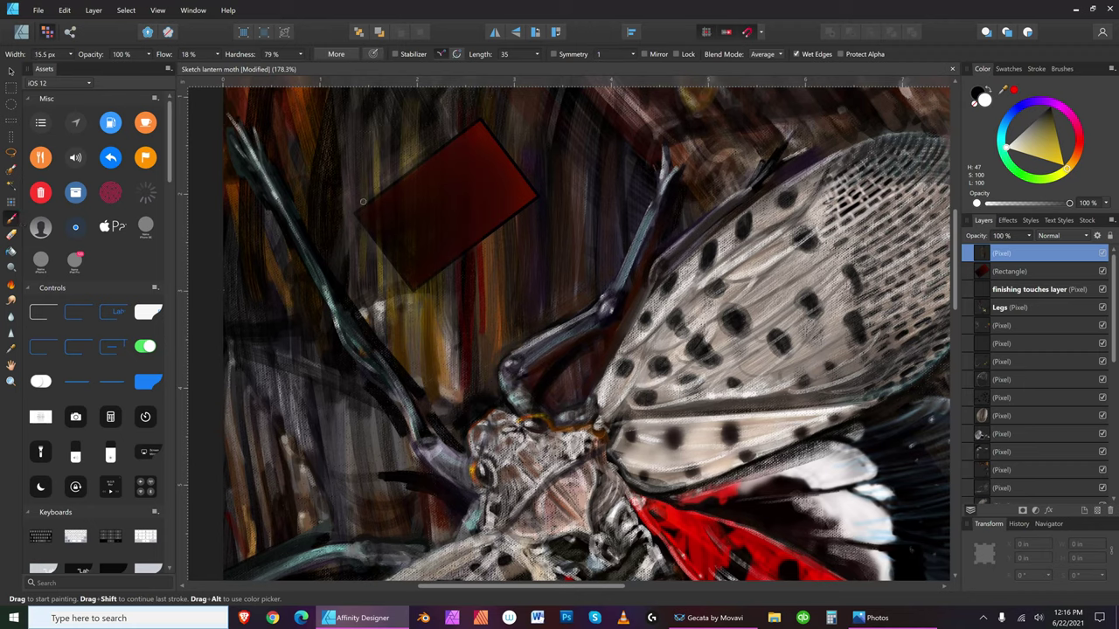
{"action": "key", "text": "bracketright"}
{"action": "key", "text": "bracketright"}
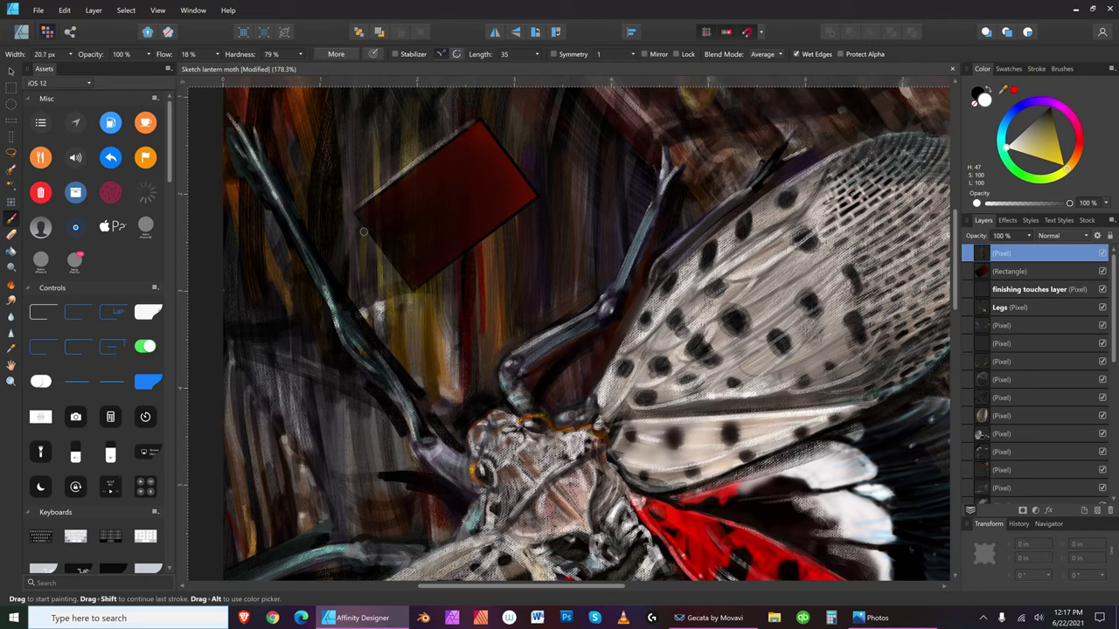
- Paint a fine white highlight along the rectangle's lower-left edge, with the brush reduced to about 9 px
{"action": "key", "text": "bracketleft"}
{"action": "key", "text": "bracketleft"}
{"action": "key", "text": "bracketleft"}
{"action": "key", "text": "bracketleft"}
{"action": "key", "text": "bracketleft"}
{"action": "key", "text": "bracketleft"}
{"action": "key", "text": "bracketleft"}
{"action": "key", "text": "bracketleft"}
{"action": "key", "text": "bracketleft"}
{"action": "left_click_drag", "start_coordinate": [364, 229], "coordinate": [408, 288]}
{"action": "key", "text": "bracketleft"}
{"action": "key", "text": "bracketleft"}
{"action": "key", "text": "bracketleft"}
{"action": "key", "text": "bracketleft"}
{"action": "key", "text": "bracketleft"}
{"action": "key", "text": "bracketleft"}
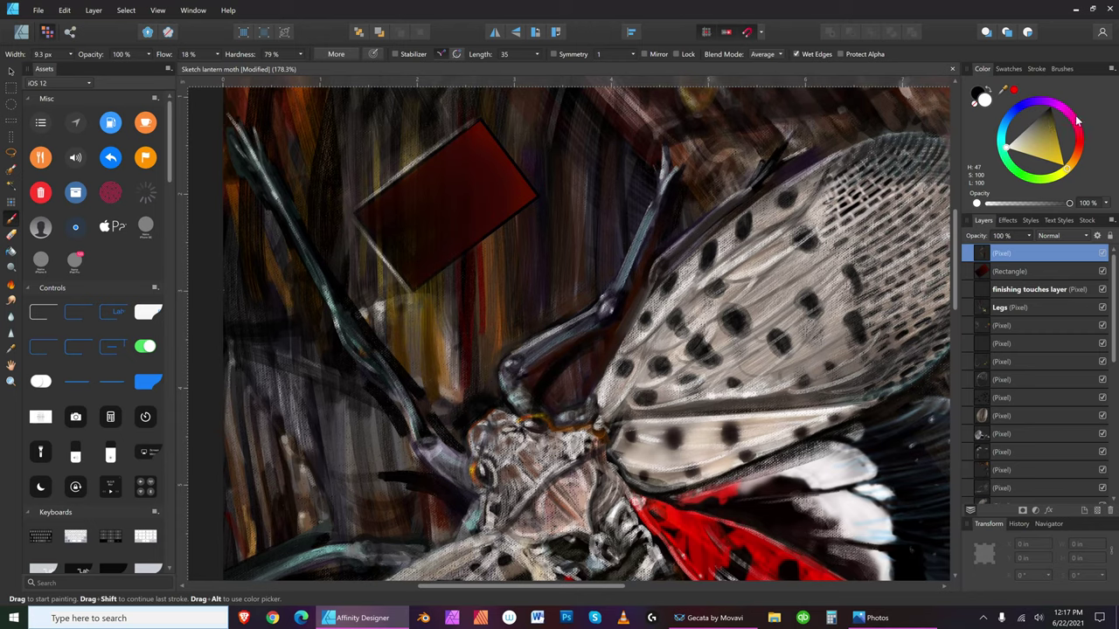
- Change the colour to dark red (hue 11, saturation 100, lightness 19) and paint over the white highlight on the rectangle's lower-left edge
{"action": "left_click", "coordinate": [1080, 152]}
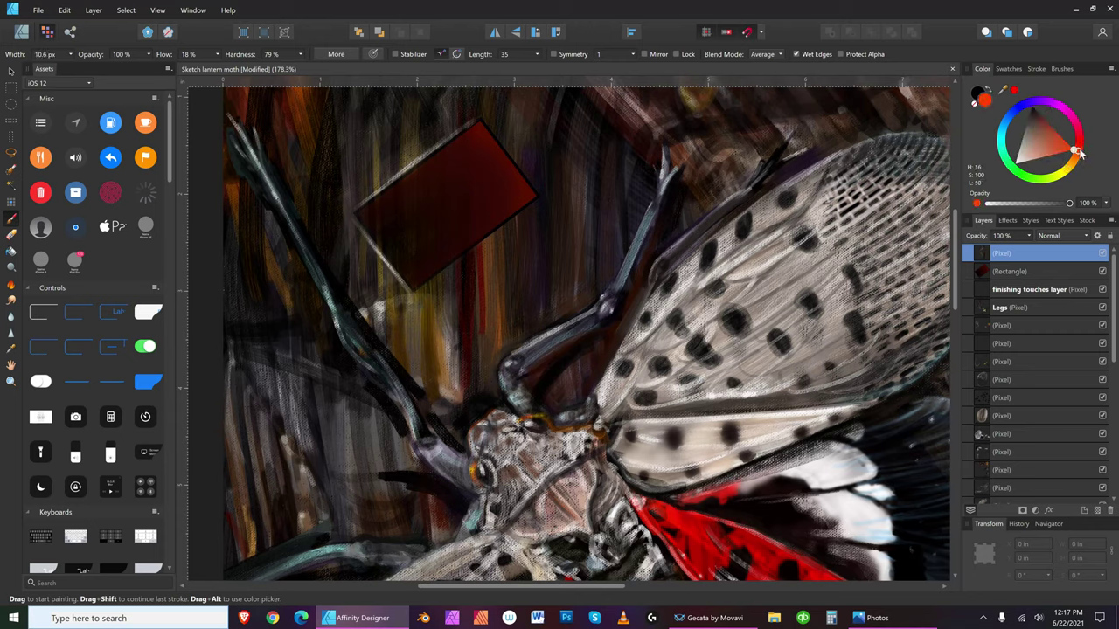
{"action": "key", "text": "bracketright"}
{"action": "left_click", "coordinate": [1080, 156]}
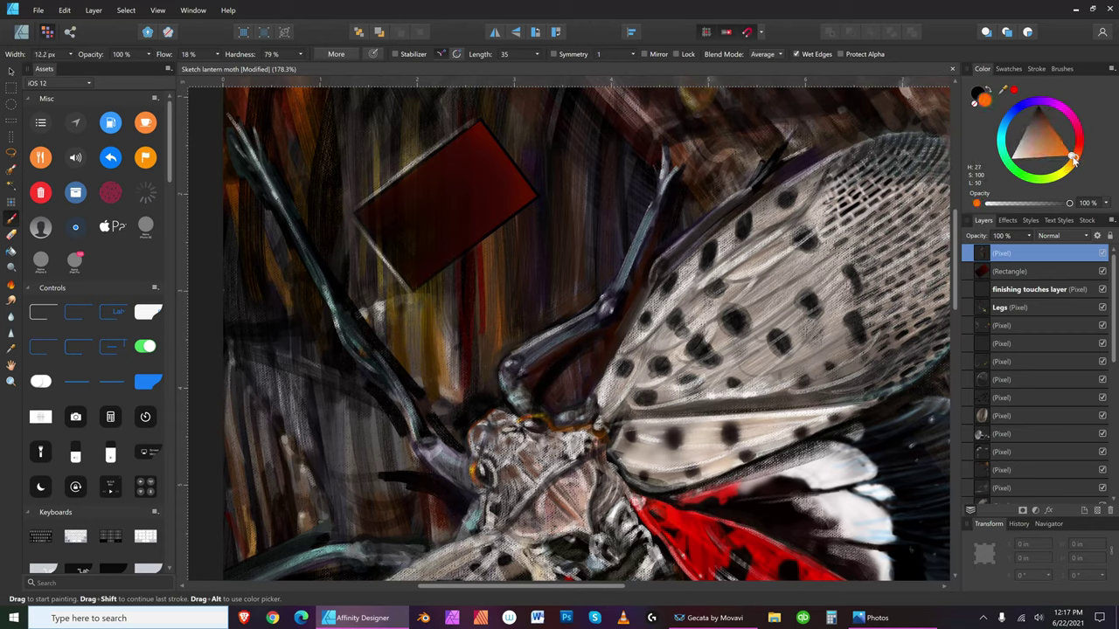
{"action": "left_click_drag", "start_coordinate": [1081, 155], "coordinate": [1075, 145]}
{"action": "left_click", "coordinate": [1044, 121]}
{"action": "key", "text": "bracketleft"}
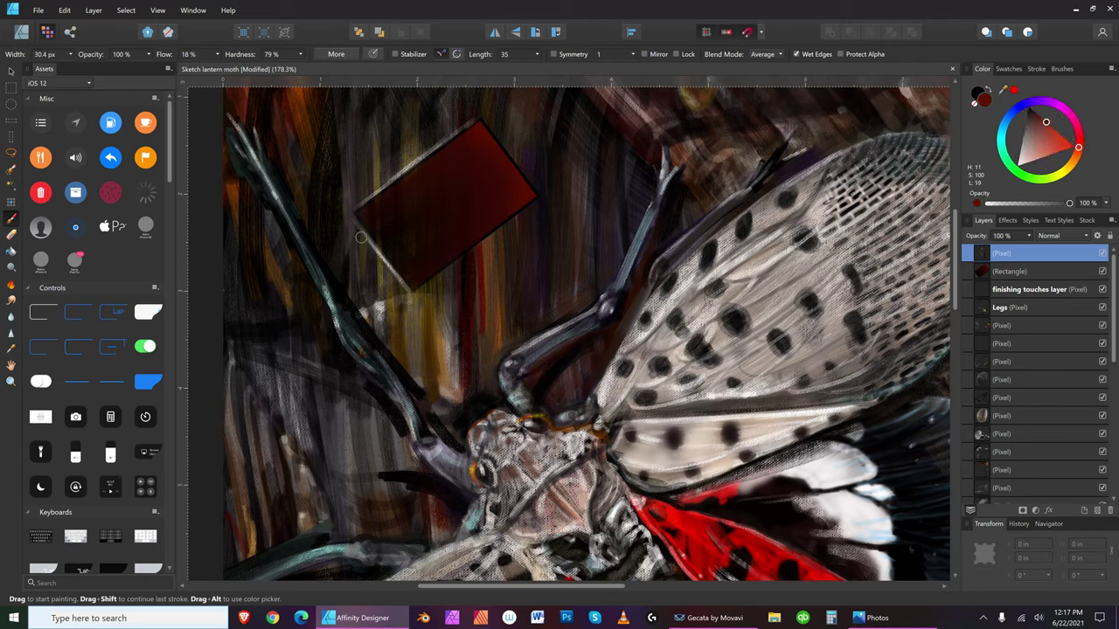
{"action": "key", "text": "bracketleft"}
{"action": "key", "text": "bracketleft"}
{"action": "key", "text": "bracketleft"}
{"action": "key", "text": "bracketleft"}
{"action": "key", "text": "bracketleft"}
- Darken the red to saturation 96 and lightness 12 and paint vertical streaks below the rectangle's bottom corner at about 27 px
{"action": "left_click_drag", "start_coordinate": [1042, 122], "coordinate": [1053, 116]}
{"action": "key", "text": "bracketright"}
{"action": "key", "text": "bracketright"}
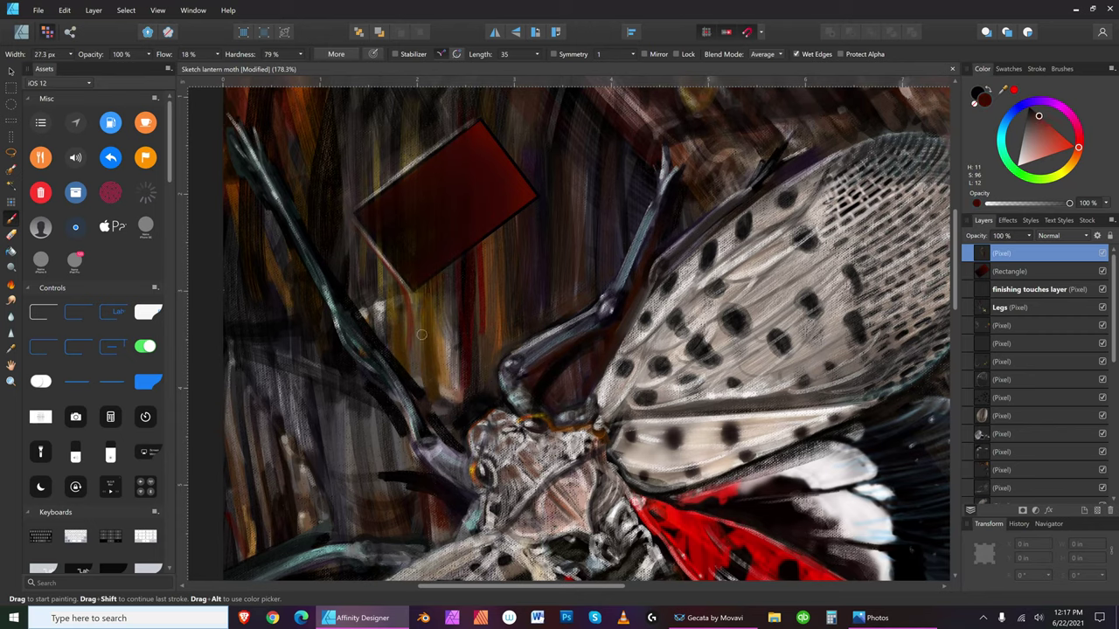
{"action": "key", "text": "bracketright"}
- Mute the colour to a dark brown at saturation 46 and paint shading beneath the rectangle's lower-right edge, with the brush up to about 47 px
{"action": "left_click_drag", "start_coordinate": [1040, 116], "coordinate": [1035, 113]}
{"action": "key", "text": "bracketright"}
{"action": "key", "text": "bracketright"}
{"action": "key", "text": "bracketright"}
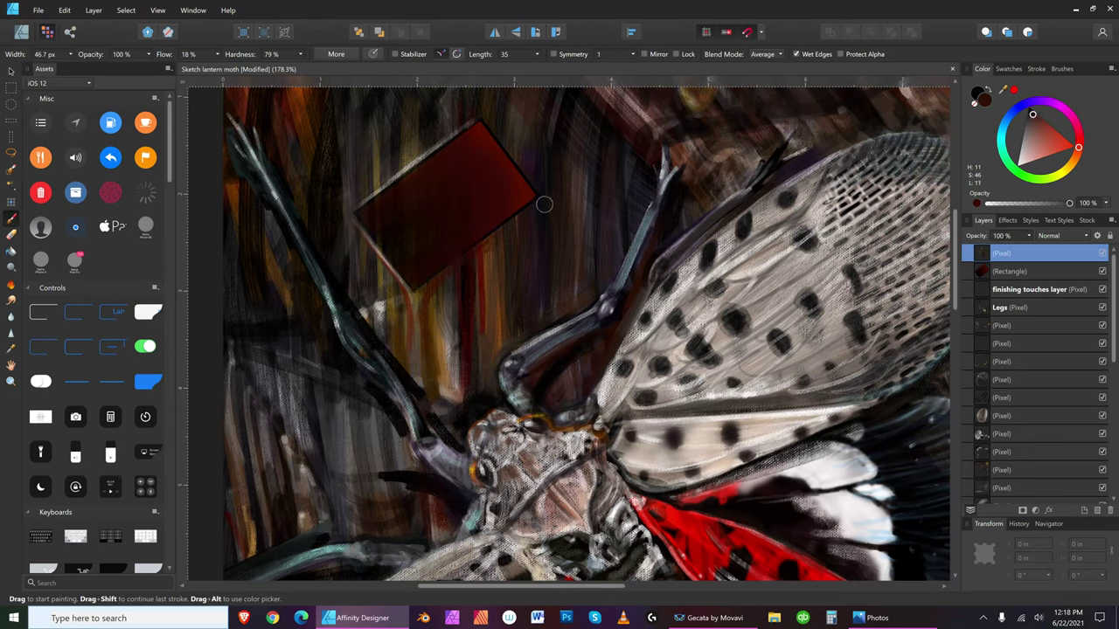
{"action": "key", "text": "bracketleft"}
{"action": "key", "text": "bracketleft"}
{"action": "key", "text": "bracketleft"}
{"action": "key", "text": "bracketleft"}
{"action": "key", "text": "bracketright"}
{"action": "key", "text": "bracketright"}
{"action": "key", "text": "bracketright"}
{"action": "key", "text": "bracketright"}
{"action": "key", "text": "bracketleft"}
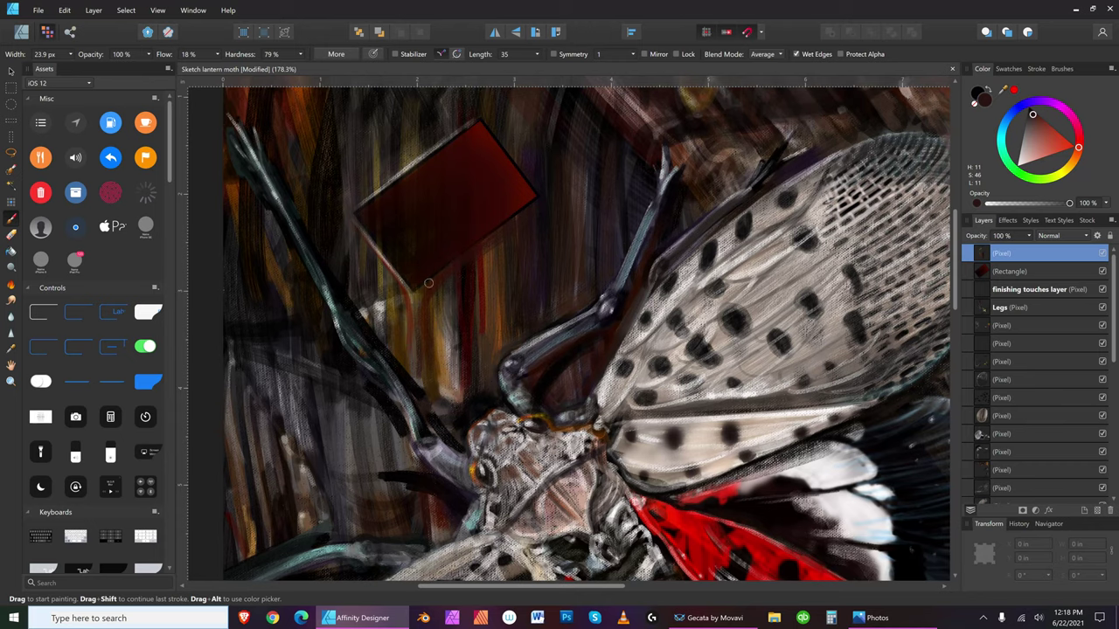
- Change the colour to black (lightness 0) and paint dark strokes from below the rectangle's bottom corner down towards the insect's head
{"action": "left_click_drag", "start_coordinate": [1035, 114], "coordinate": [1029, 105]}
{"action": "key", "text": "bracketleft"}
{"action": "key", "text": "bracketleft"}
{"action": "key", "text": "bracketleft"}
{"action": "key", "text": "bracketleft"}
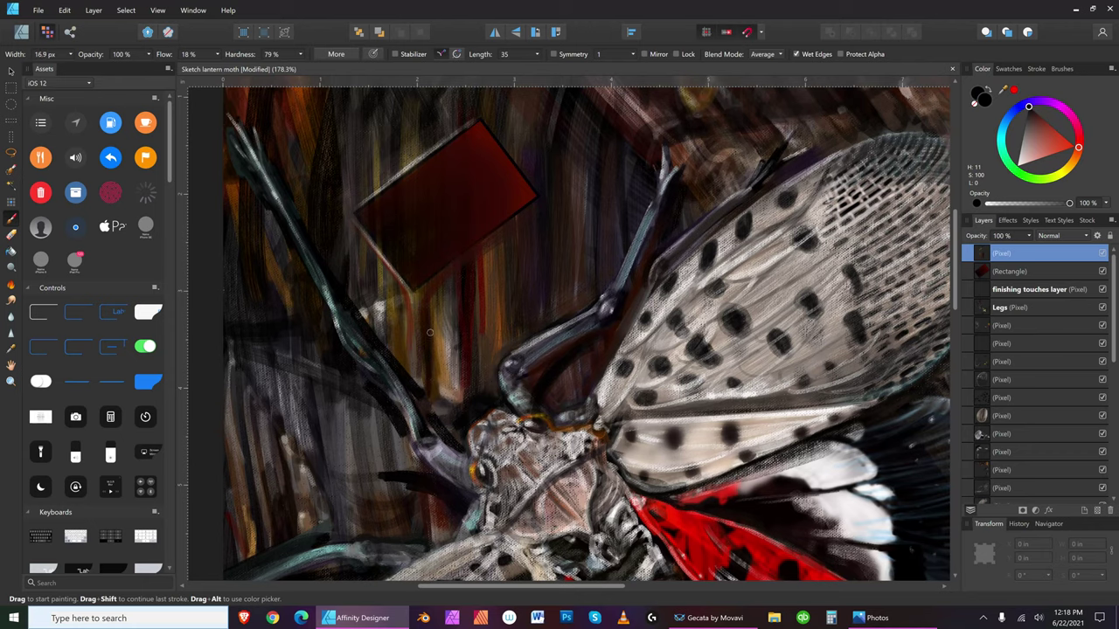
{"action": "key", "text": "bracketright"}
{"action": "key", "text": "bracketright"}
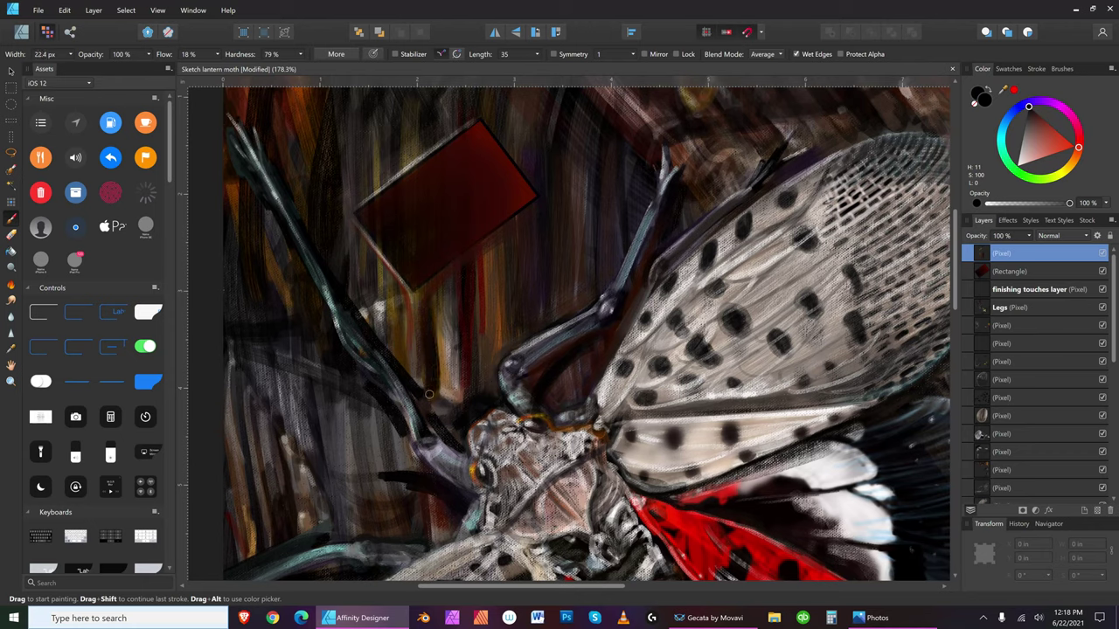
{"action": "mouse_move", "coordinate": [419, 391]}
{"action": "left_mouse_down"}
{"action": "mouse_move", "coordinate": [473, 416]}
{"action": "mouse_move", "coordinate": [440, 405]}
{"action": "mouse_move", "coordinate": [432, 395]}
{"action": "mouse_move", "coordinate": [461, 412]}
{"action": "mouse_move", "coordinate": [407, 369]}
{"action": "mouse_move", "coordinate": [465, 434]}
{"action": "left_mouse_up"}
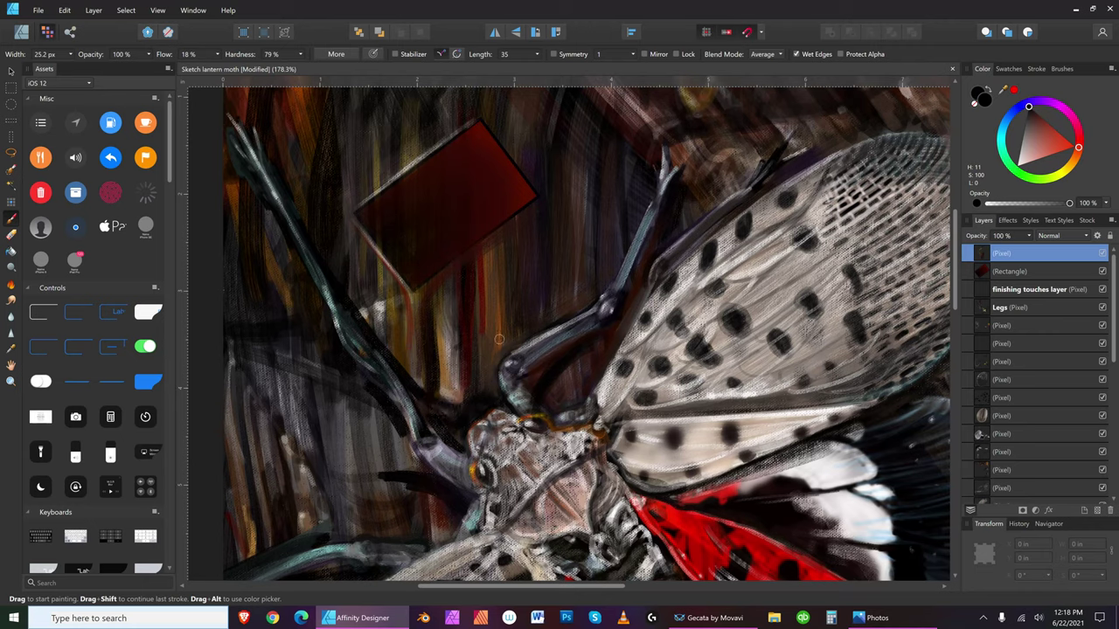
- Paint black vertical strokes between the rectangle's lower-right edge and the insect's head, with the brush at about 25 and then 35 px
{"action": "key", "text": "bracketright"}
{"action": "left_click_drag", "start_coordinate": [461, 282], "coordinate": [461, 419]}
{"action": "mouse_move", "coordinate": [449, 301]}
{"action": "left_mouse_down"}
{"action": "mouse_move", "coordinate": [450, 416]}
{"action": "mouse_move", "coordinate": [443, 403]}
{"action": "left_mouse_up"}
{"action": "key", "text": "bracketleft"}
{"action": "key", "text": "bracketleft"}
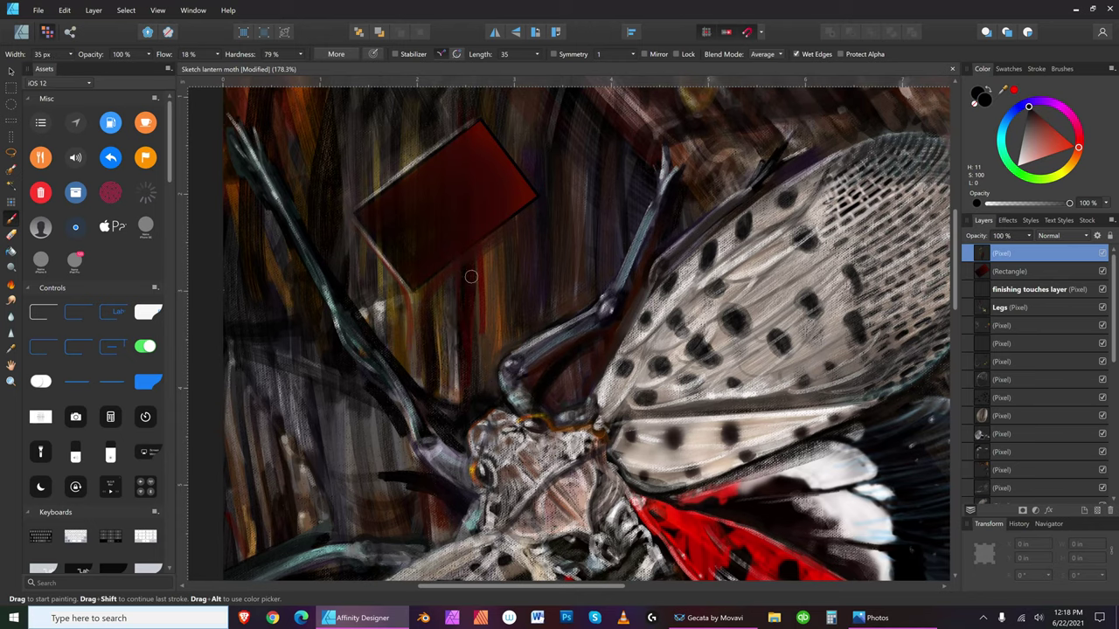
{"action": "key", "text": "bracketleft"}
{"action": "key", "text": "bracketleft"}
{"action": "key", "text": "bracketleft"}
{"action": "key", "text": "bracketleft"}
{"action": "key", "text": "bracketleft"}
- Change the colour to bright yellow (hue 47, saturation 100, lightness 50) and paint a stroke along the rectangle's lower-right edge
{"action": "left_click", "coordinate": [1070, 169]}
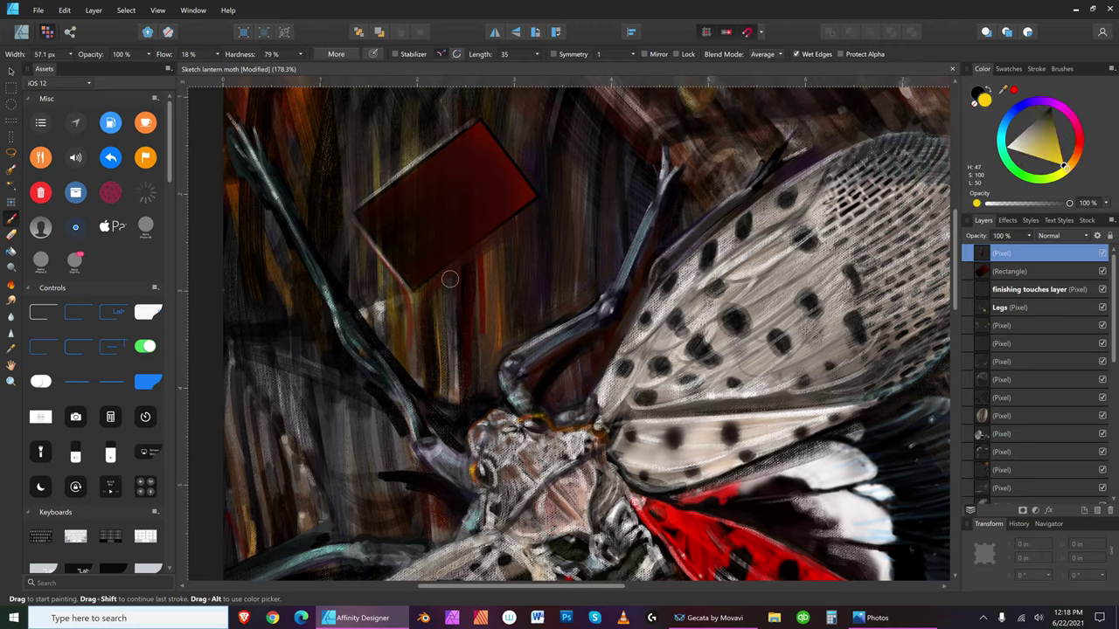
{"action": "left_click_drag", "start_coordinate": [425, 289], "coordinate": [535, 210]}
{"action": "key", "text": "bracketright"}
{"action": "key", "text": "bracketright"}
{"action": "key", "text": "bracketright"}
{"action": "key", "text": "bracketright"}
{"action": "key", "text": "bracketright"}
{"action": "key", "text": "bracketright"}
{"action": "key", "text": "bracketright"}
{"action": "key", "text": "bracketright"}
{"action": "key", "text": "bracketright"}
{"action": "key", "text": "bracketright"}
{"action": "key", "text": "bracketright"}
{"action": "key", "text": "bracketright"}
{"action": "key", "text": "bracketright"}
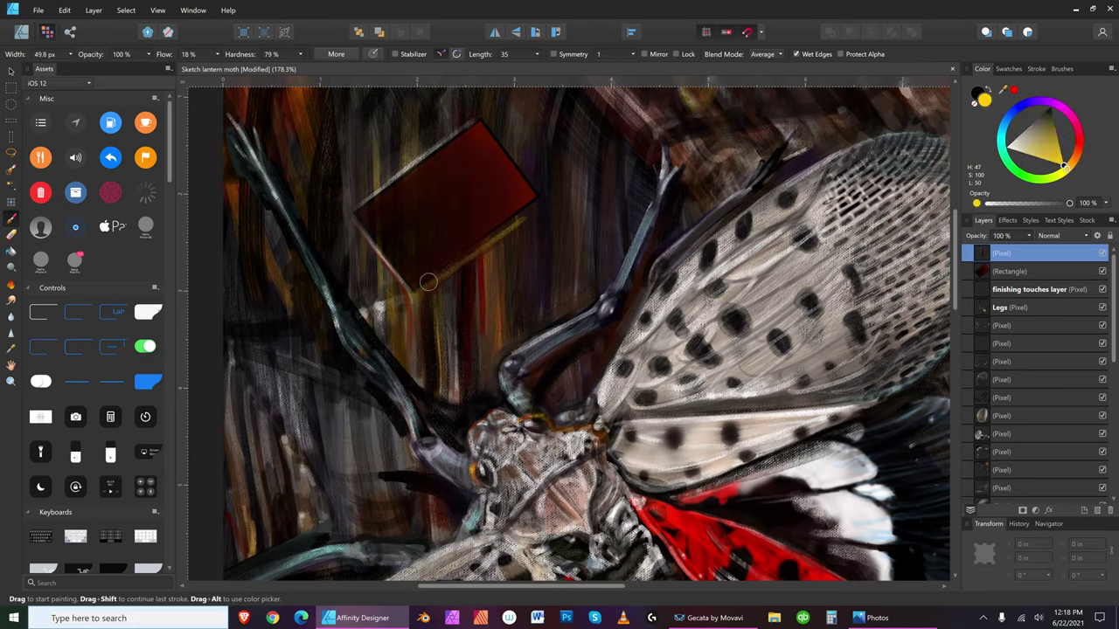
- Build up the yellow band along the rectangle's lower-right edge from the right corner to the bottom corner with further brush strokes
{"action": "left_click_drag", "start_coordinate": [461, 260], "coordinate": [549, 200]}
{"action": "key", "text": "bracketleft"}
{"action": "key", "text": "bracketleft"}
{"action": "key", "text": "bracketleft"}
{"action": "key", "text": "bracketleft"}
{"action": "key", "text": "bracketleft"}
{"action": "key", "text": "bracketleft"}
{"action": "key", "text": "bracketleft"}
{"action": "key", "text": "bracketleft"}
{"action": "key", "text": "bracketleft"}
{"action": "key", "text": "bracketleft"}
{"action": "key", "text": "bracketleft"}
{"action": "key", "text": "bracketleft"}
{"action": "key", "text": "bracketleft"}
{"action": "left_click_drag", "start_coordinate": [530, 208], "coordinate": [418, 306]}
{"action": "key", "text": "bracketleft"}
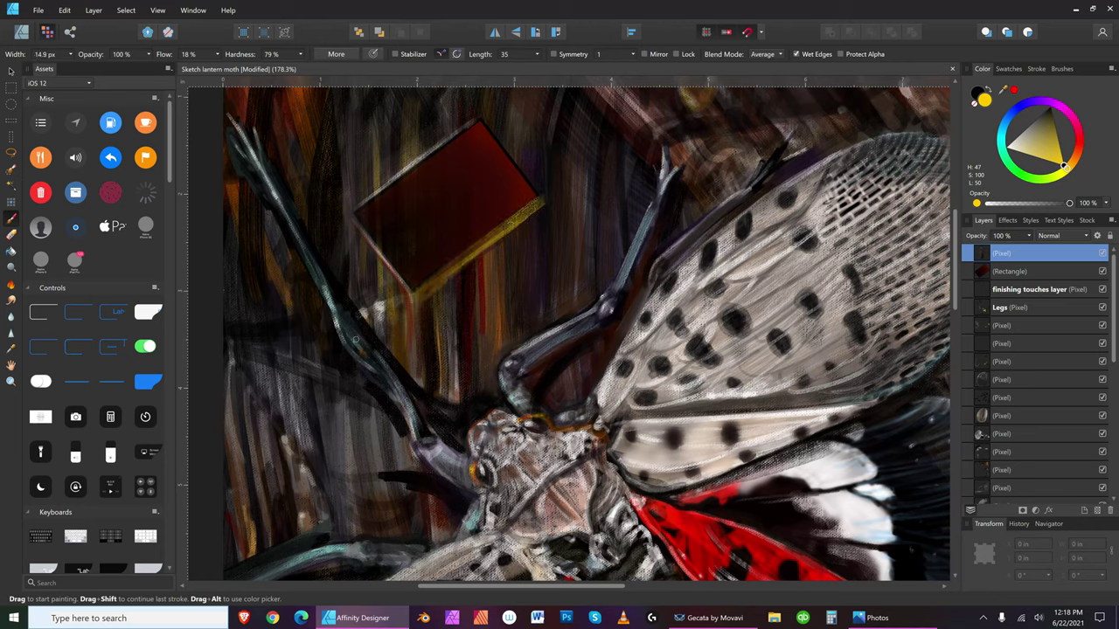
- Clean up the painted rectangle edges with the Erase Brush, starting at about 35 to 45 px and reducing it to about 19 px
{"action": "key", "text": "e"}
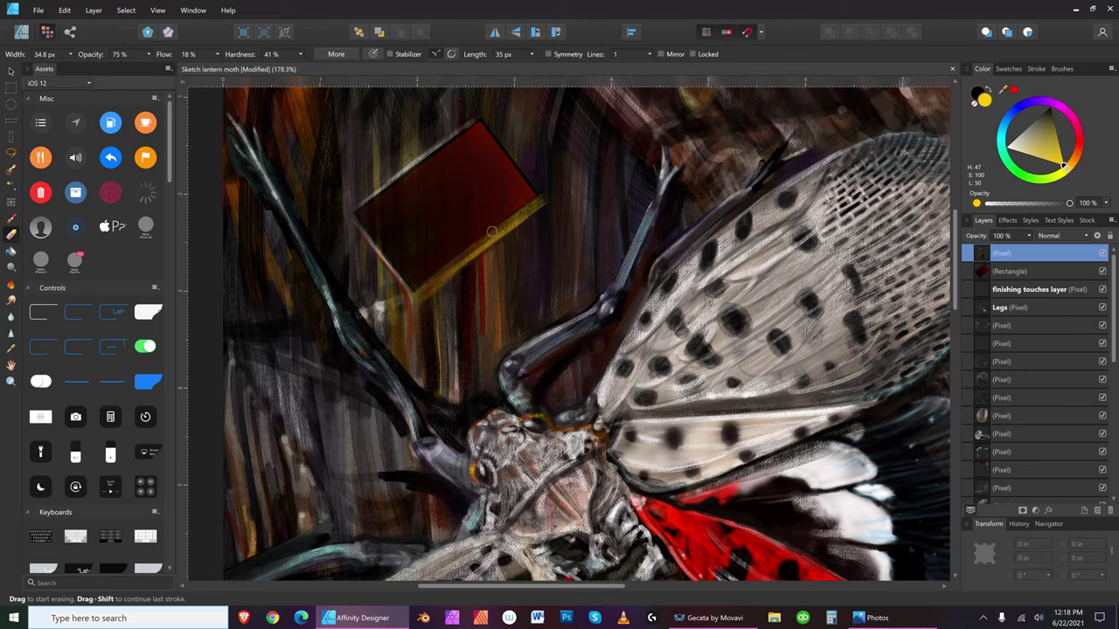
{"action": "key", "text": "bracketright"}
{"action": "key", "text": "bracketright"}
{"action": "key", "text": "bracketleft"}
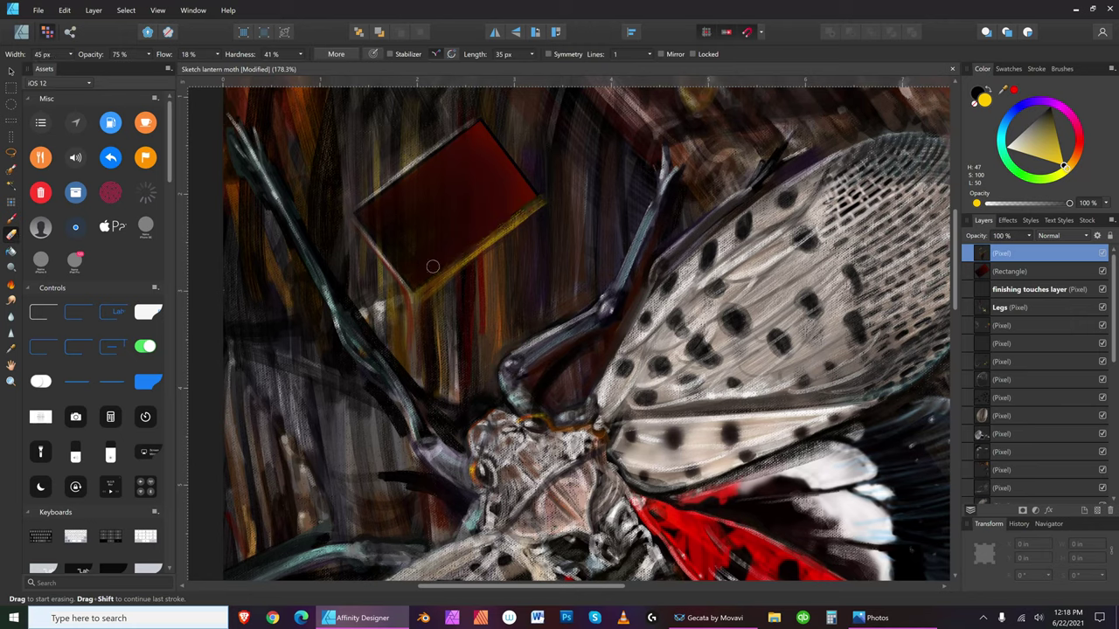
{"action": "key", "text": "bracketleft"}
{"action": "key", "text": "bracketleft"}
{"action": "key", "text": "bracketleft"}
{"action": "key", "text": "bracketleft"}
{"action": "key", "text": "bracketright"}
{"action": "key", "text": "bracketleft"}
{"action": "key", "text": "bracketleft"}
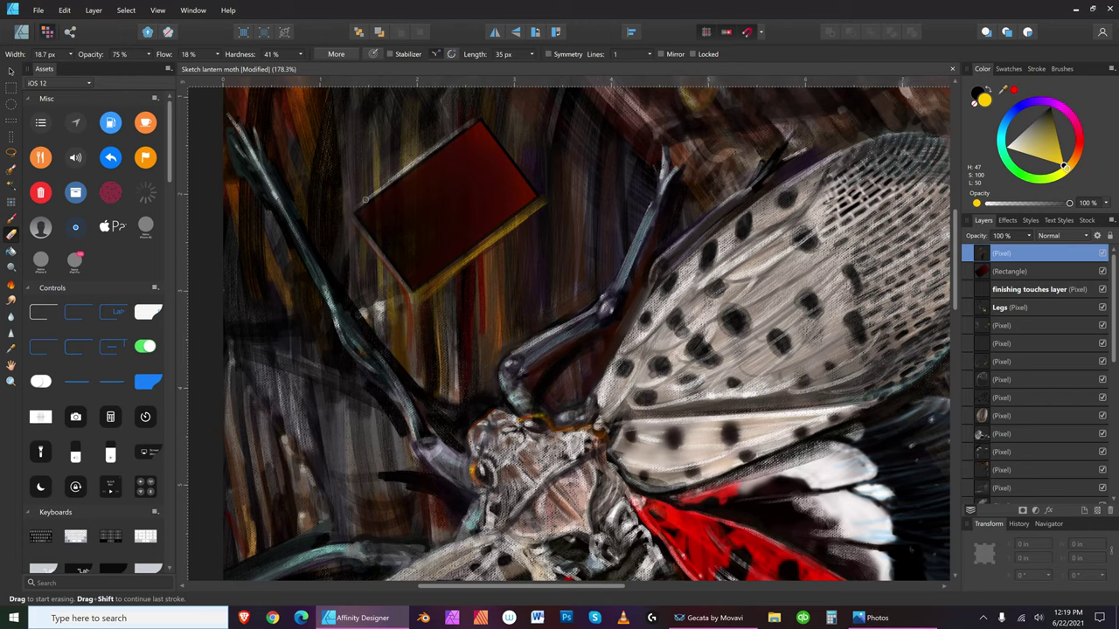
- Switch to the Move Tool, clear the pixel layer selection and select the red rectangle
{"action": "key", "text": "v"}
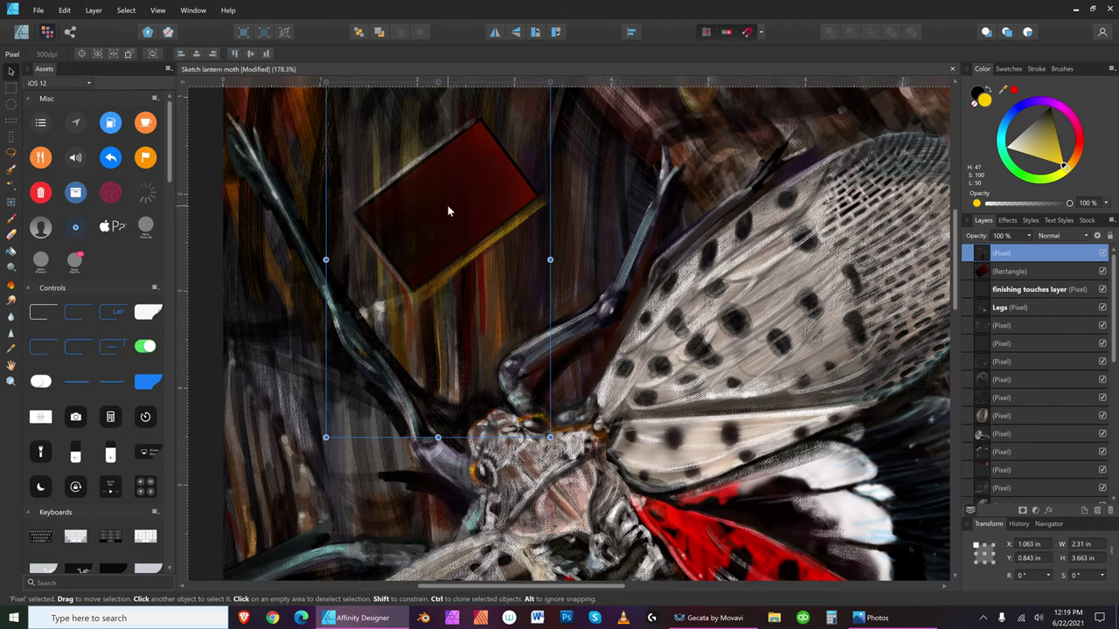
{"action": "left_click", "coordinate": [585, 161]}
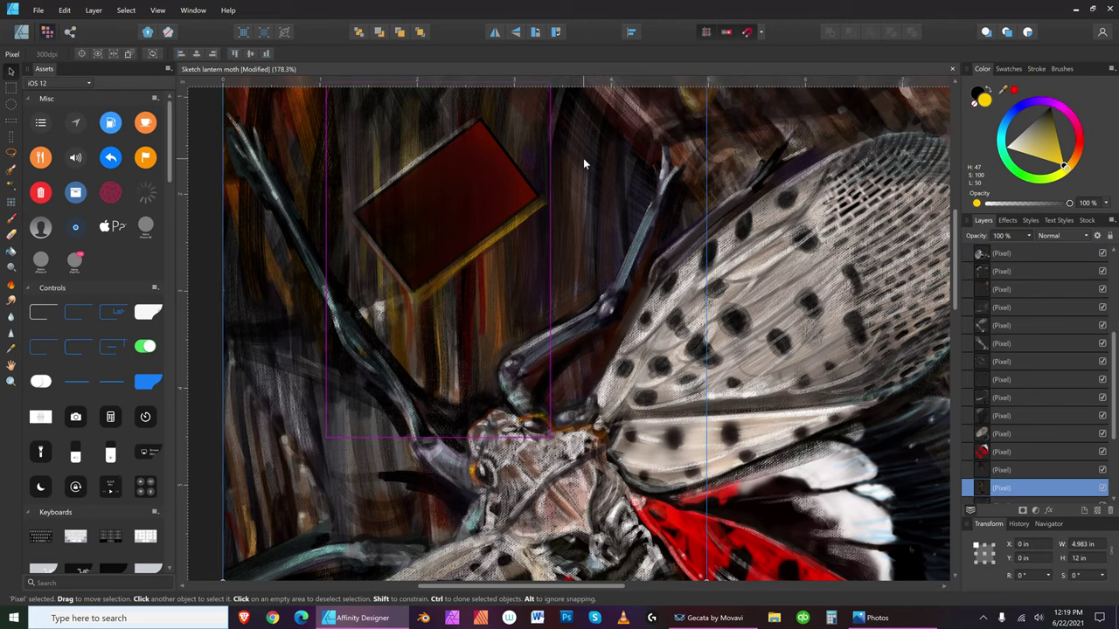
{"action": "left_click", "coordinate": [206, 240]}
{"action": "left_click", "coordinate": [442, 205]}
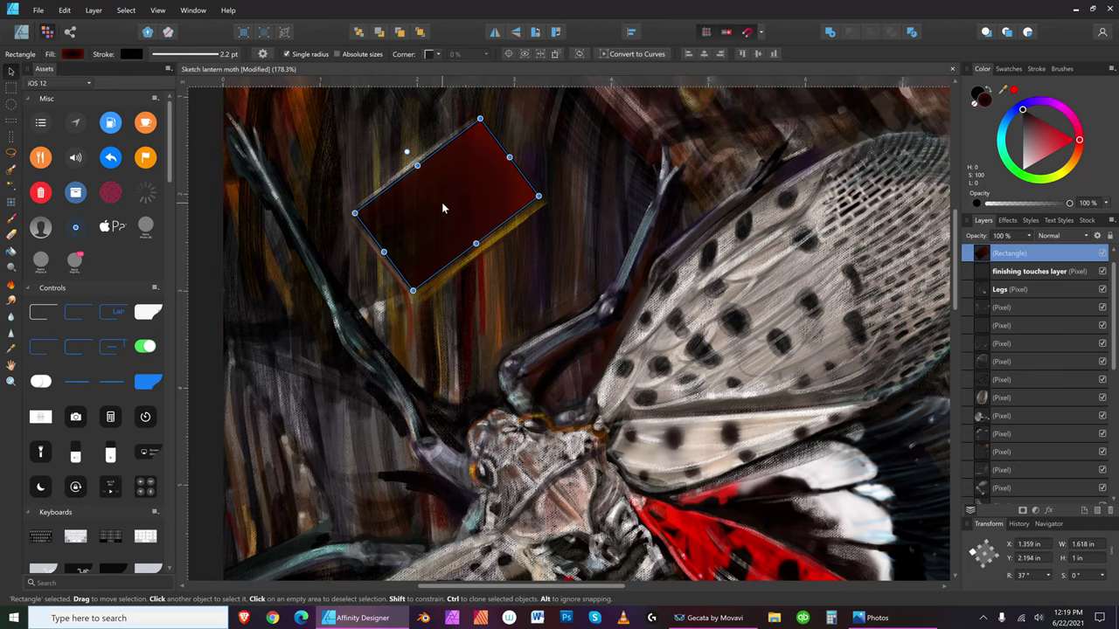
- Set the rectangle's blend mode to Contrast Negate
{"action": "left_click", "coordinate": [1086, 238]}
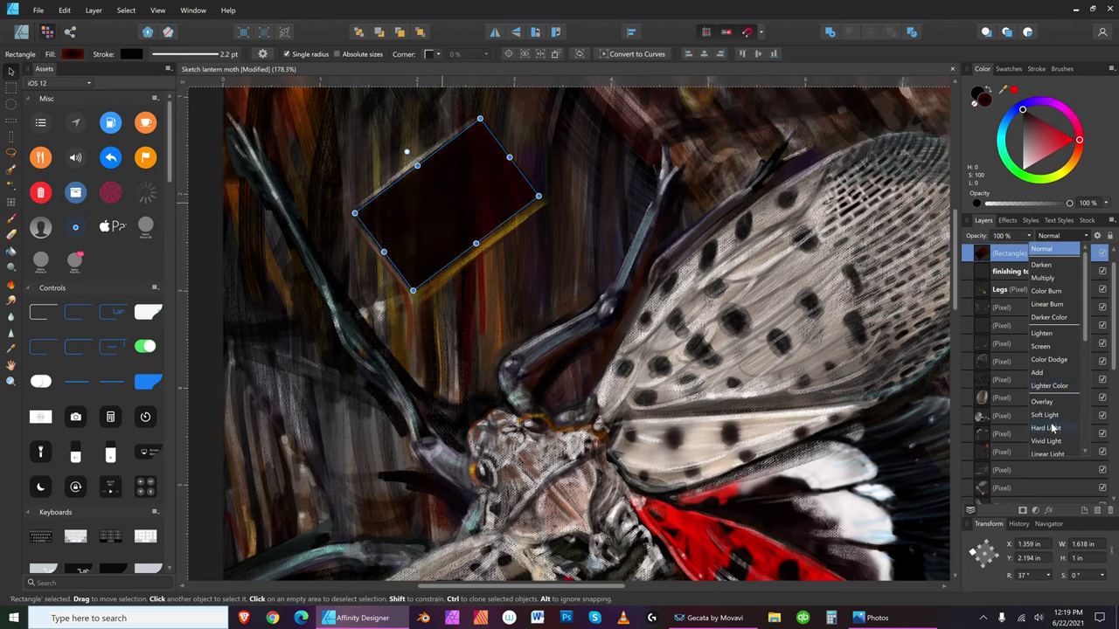
{"action": "scroll", "coordinate": [1055, 442], "scroll_direction": "down", "scroll_amount": 3}
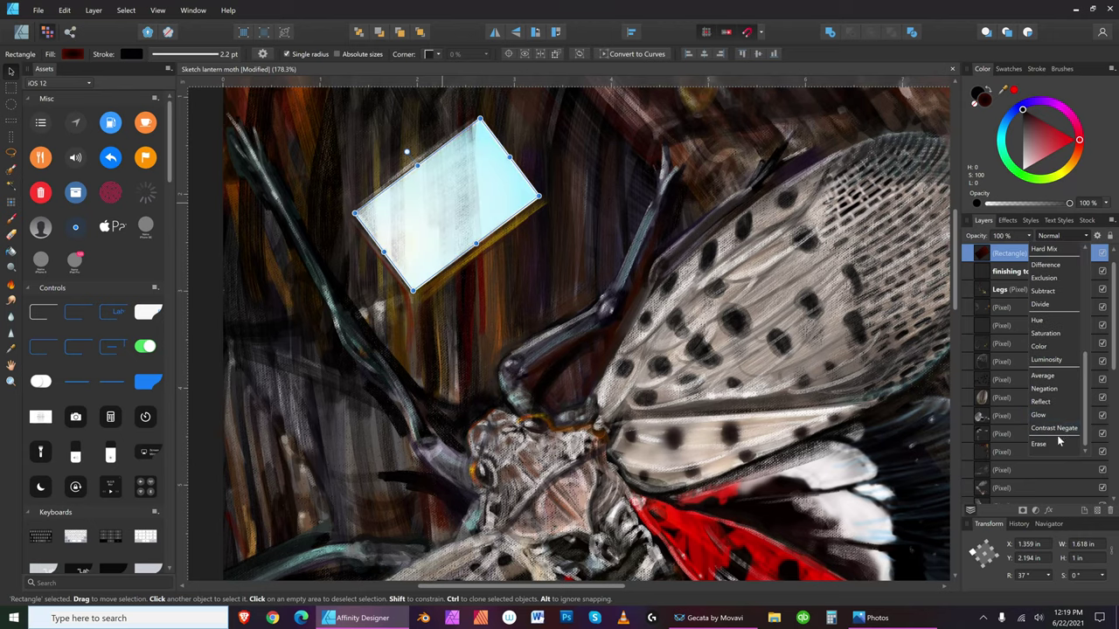
{"action": "left_click", "coordinate": [1051, 428]}
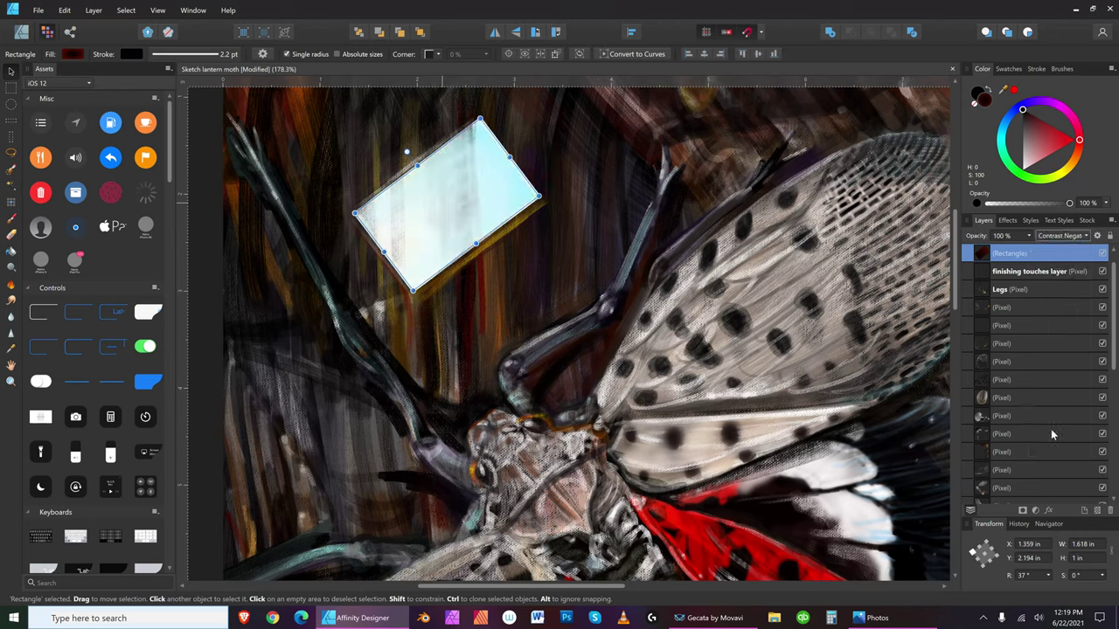
- Set the rectangle's blend mode to Reflect and adjust its layer opacity to 100%
{"action": "left_click", "coordinate": [1088, 236]}
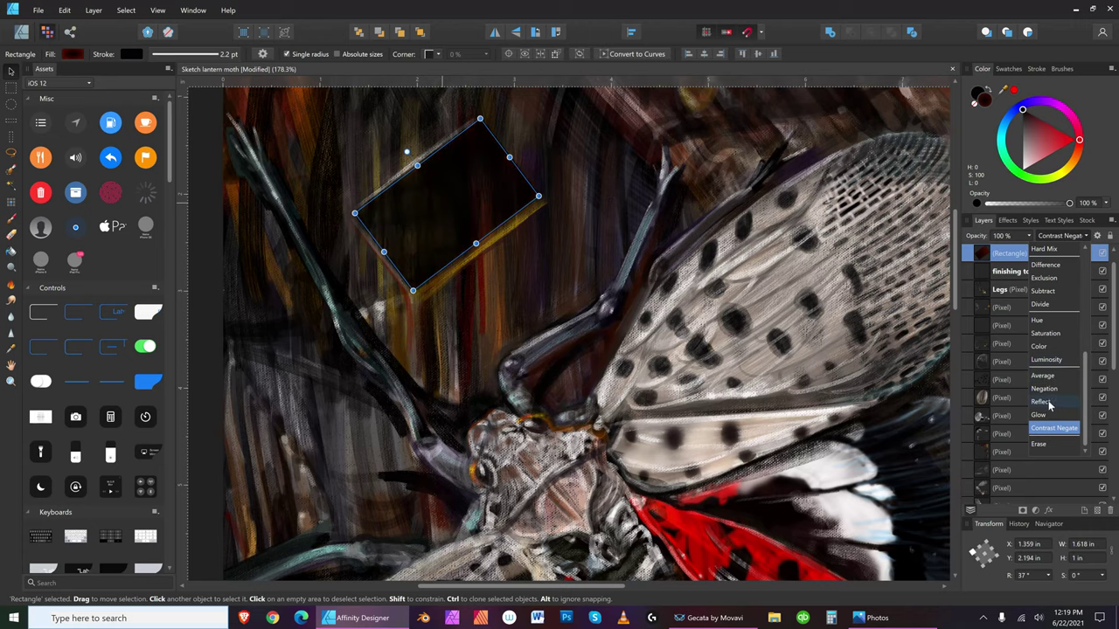
{"action": "left_click", "coordinate": [1048, 403]}
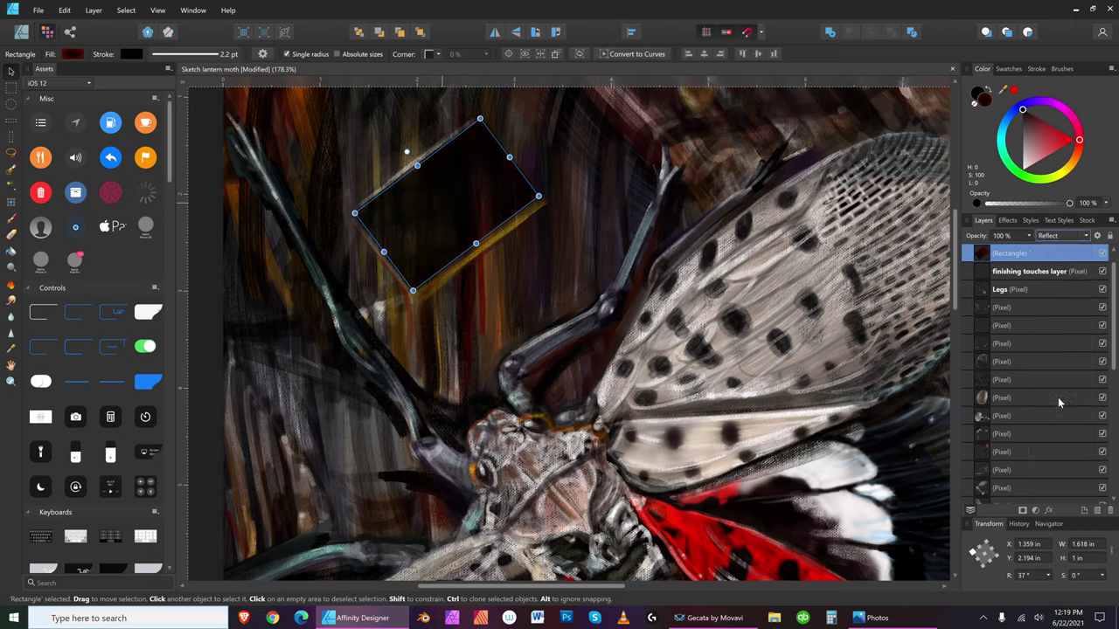
{"action": "left_click", "coordinate": [1030, 238]}
{"action": "mouse_move", "coordinate": [1034, 251]}
{"action": "left_mouse_down"}
{"action": "mouse_move", "coordinate": [954, 251]}
{"action": "mouse_move", "coordinate": [1039, 252]}
{"action": "left_mouse_up"}
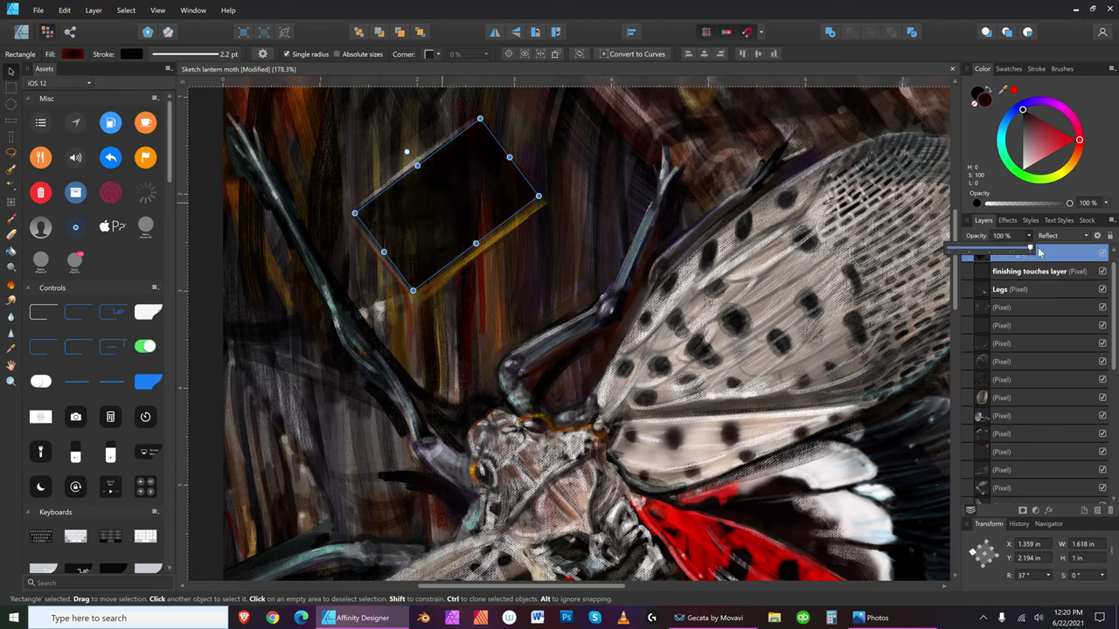
- Enable an Outer Glow effect on the selected rectangle and set its radius to 100 px
{"action": "left_click", "coordinate": [1018, 227]}
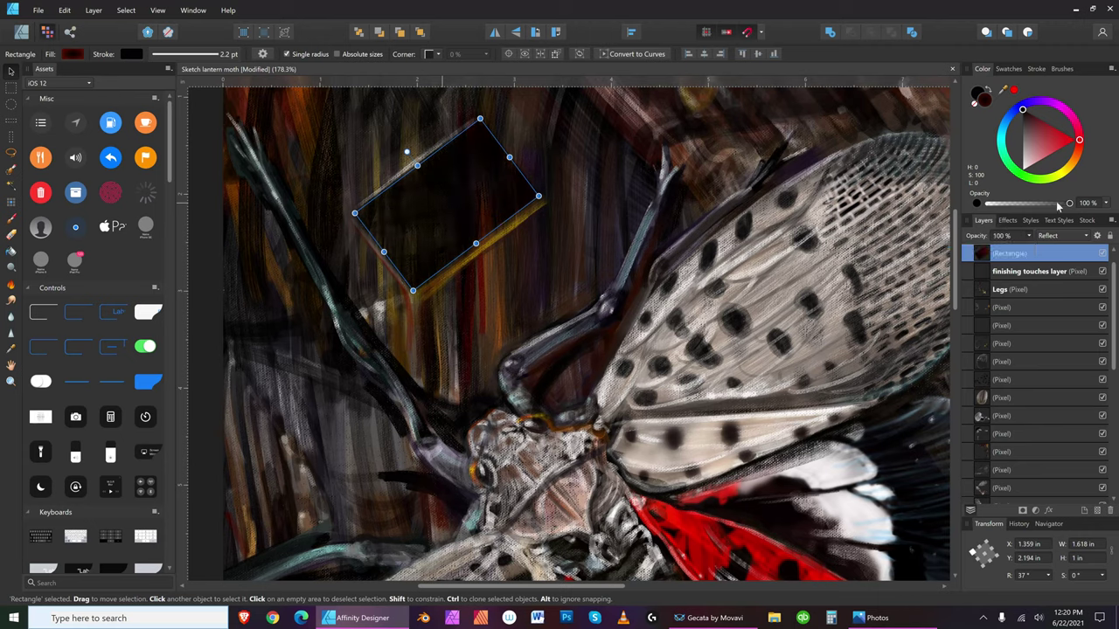
{"action": "left_click", "coordinate": [1012, 222]}
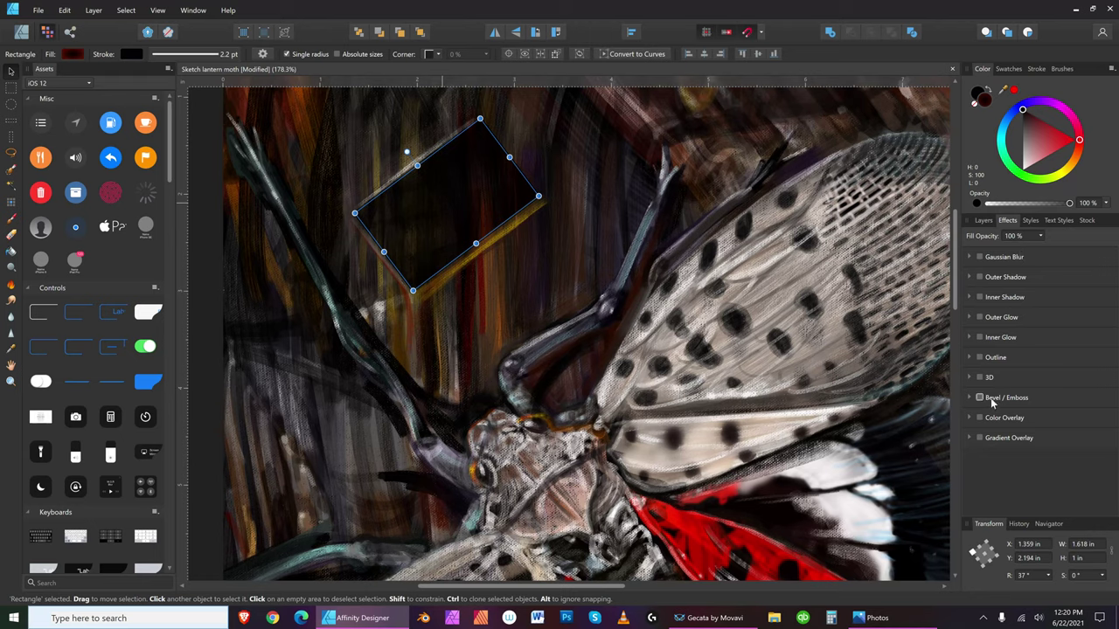
{"action": "left_click", "coordinate": [980, 317]}
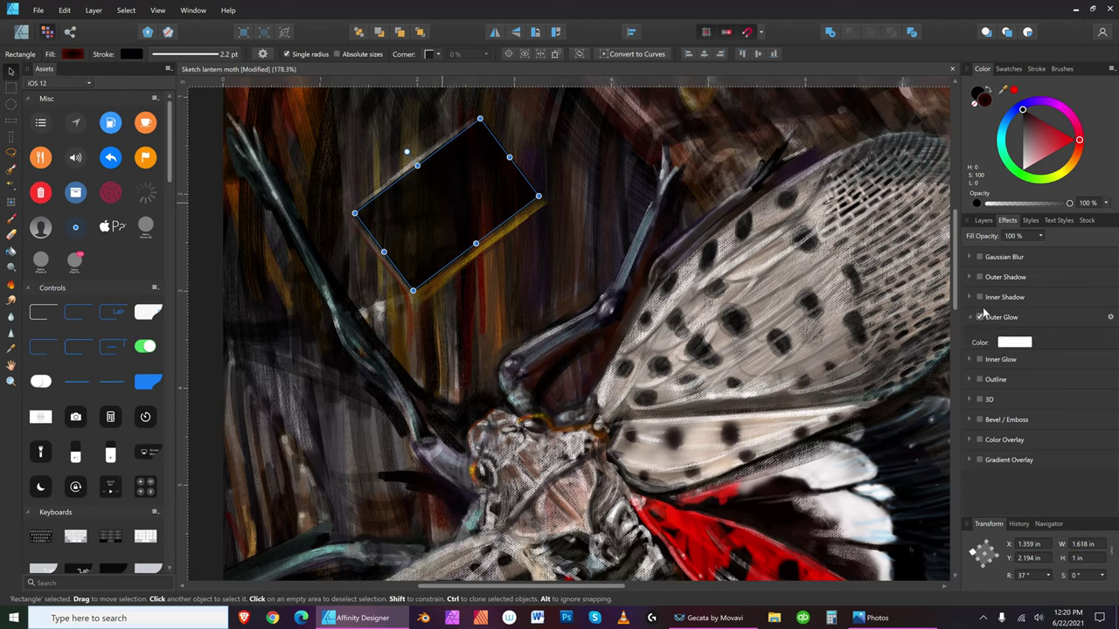
{"action": "left_click", "coordinate": [1003, 371]}
{"action": "left_click_drag", "start_coordinate": [1004, 371], "coordinate": [1066, 369]}
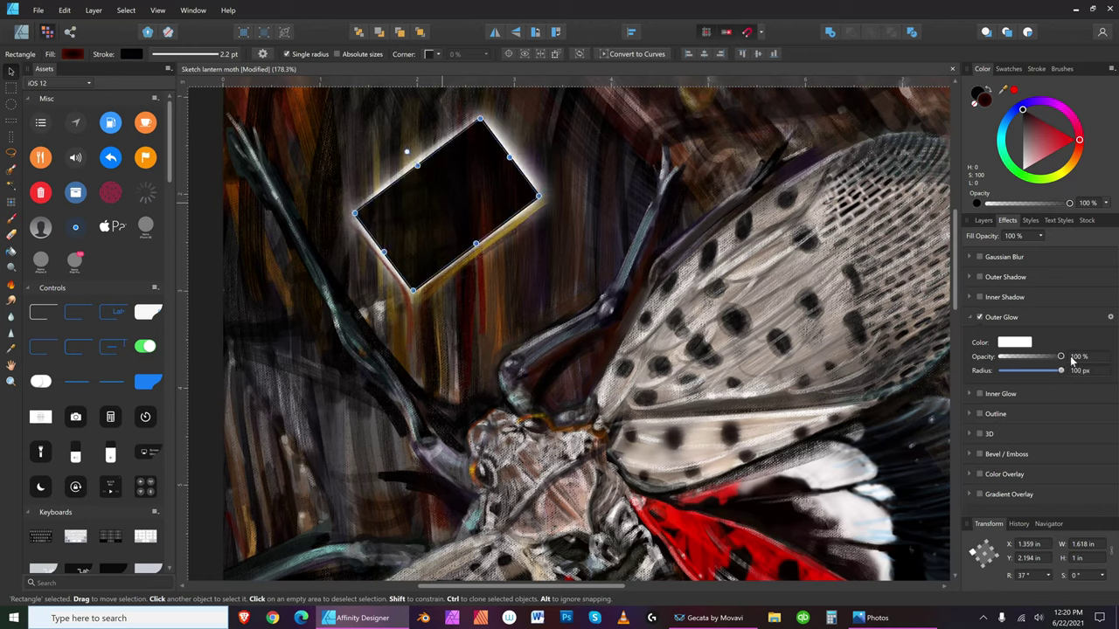
- Change the outer glow colour to a dark red with saturation 91 and lightness 25
{"action": "left_click", "coordinate": [1024, 342]}
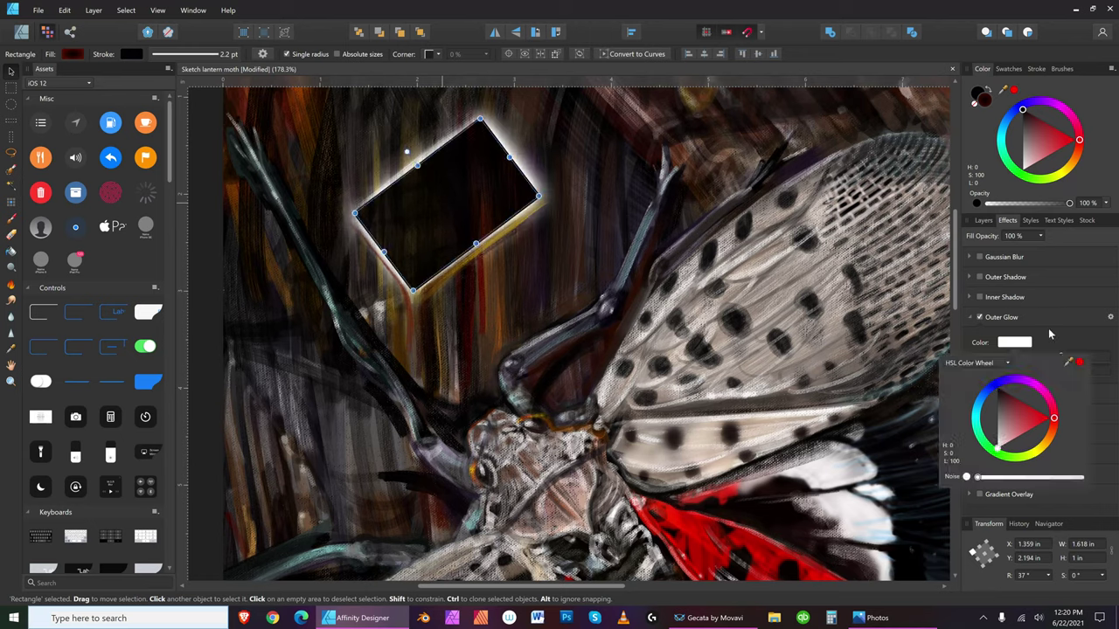
{"action": "left_click_drag", "start_coordinate": [1037, 426], "coordinate": [1034, 420]}
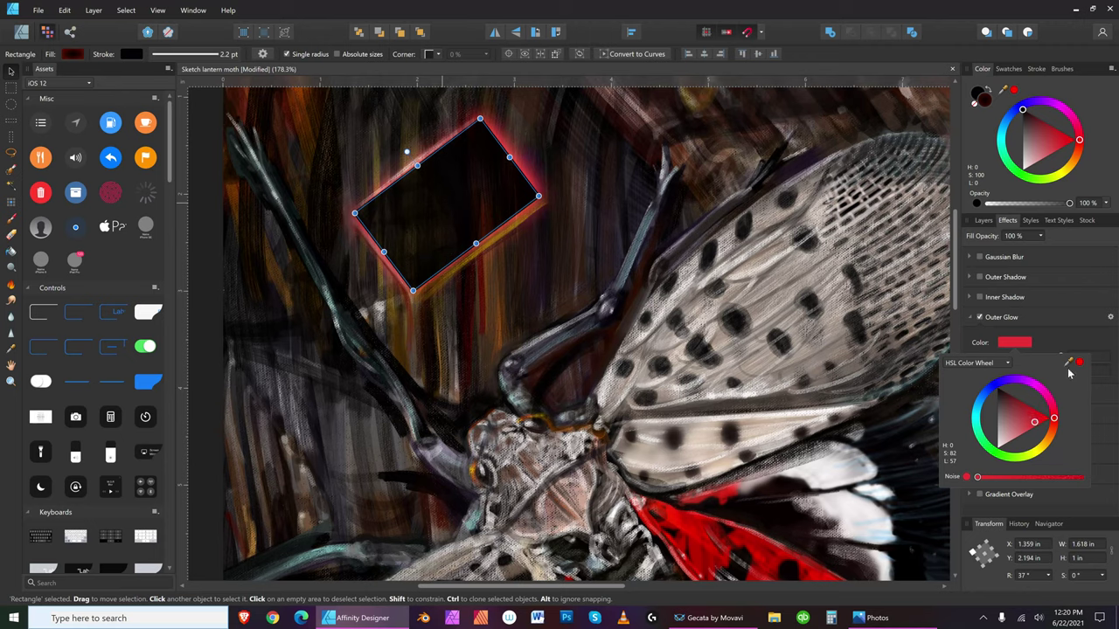
{"action": "left_click_drag", "start_coordinate": [1031, 400], "coordinate": [1020, 403]}
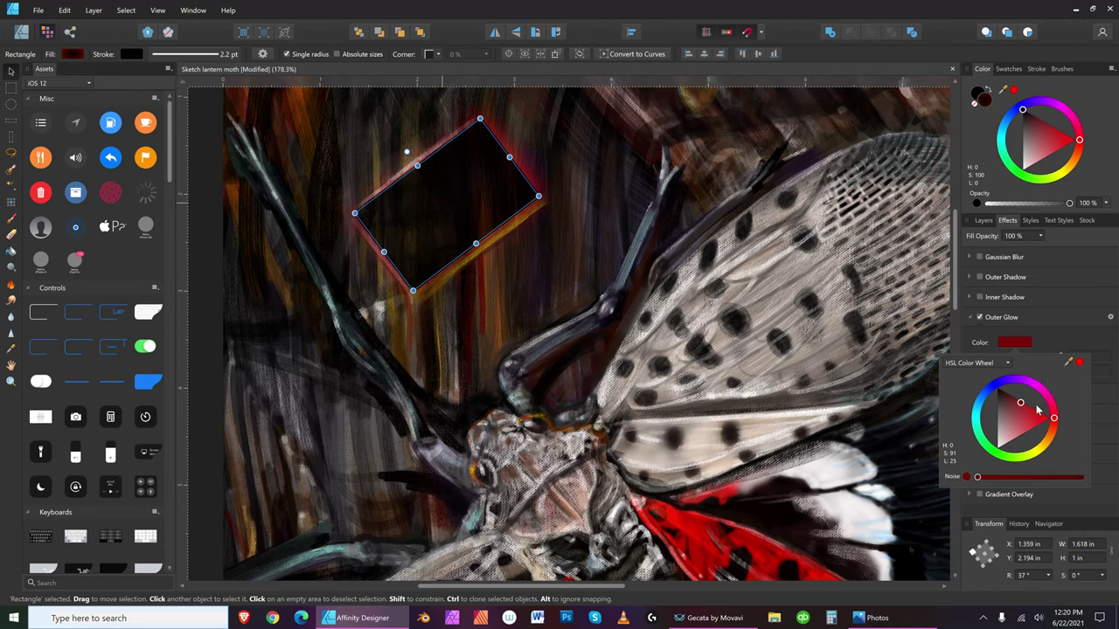
- Try teal, blue, purple, magenta, red, green and yellow hues for the rectangle's outer glow
{"action": "left_click", "coordinate": [970, 409]}
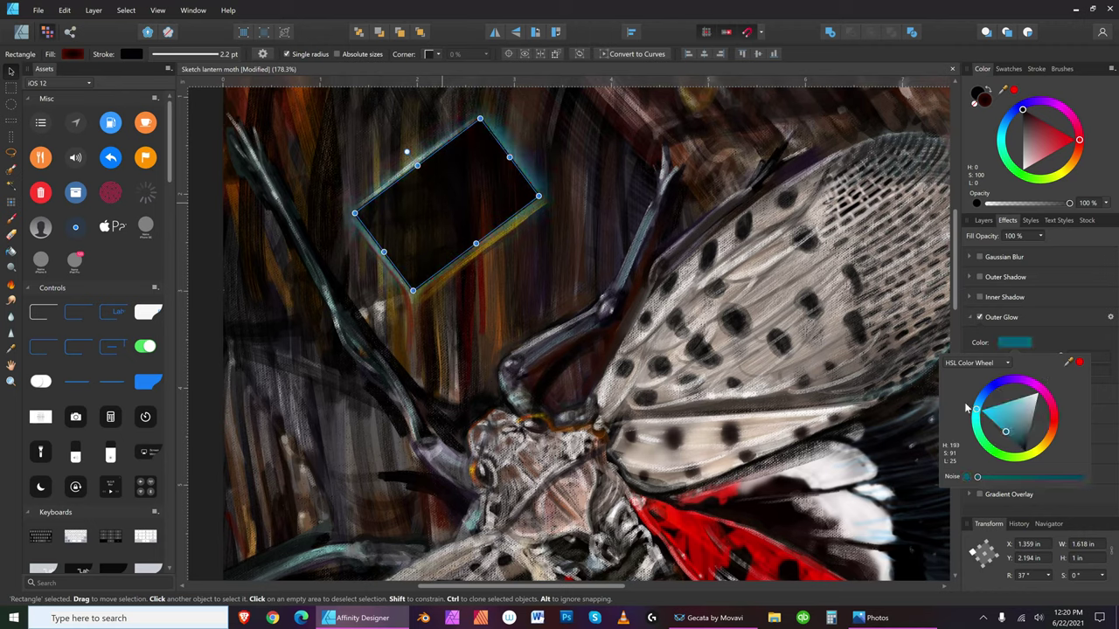
{"action": "left_click", "coordinate": [988, 390]}
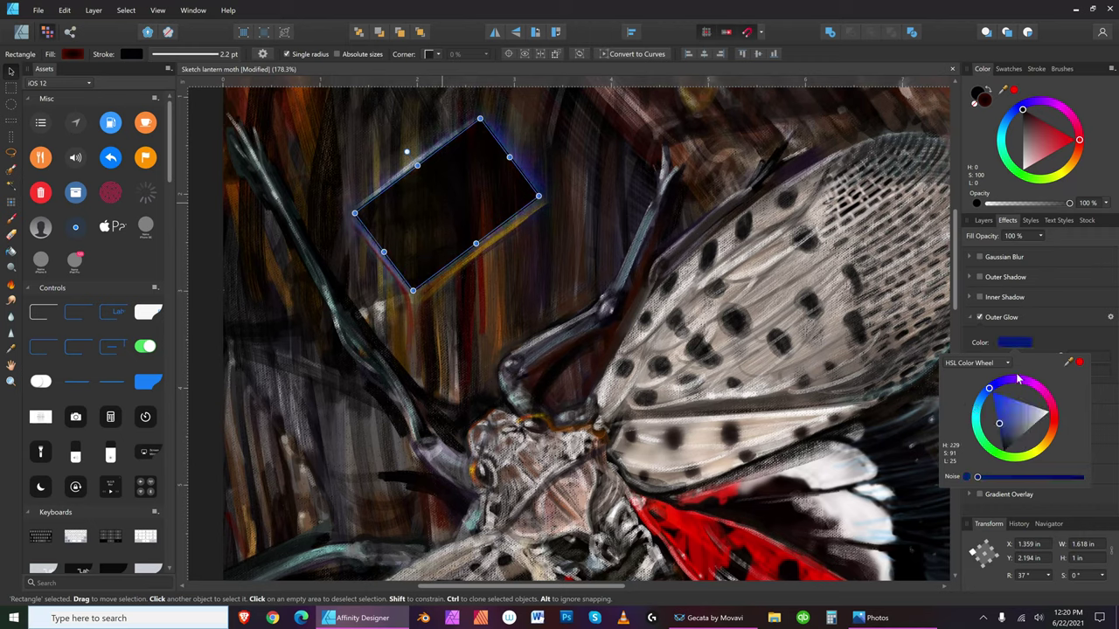
{"action": "left_click", "coordinate": [1014, 380]}
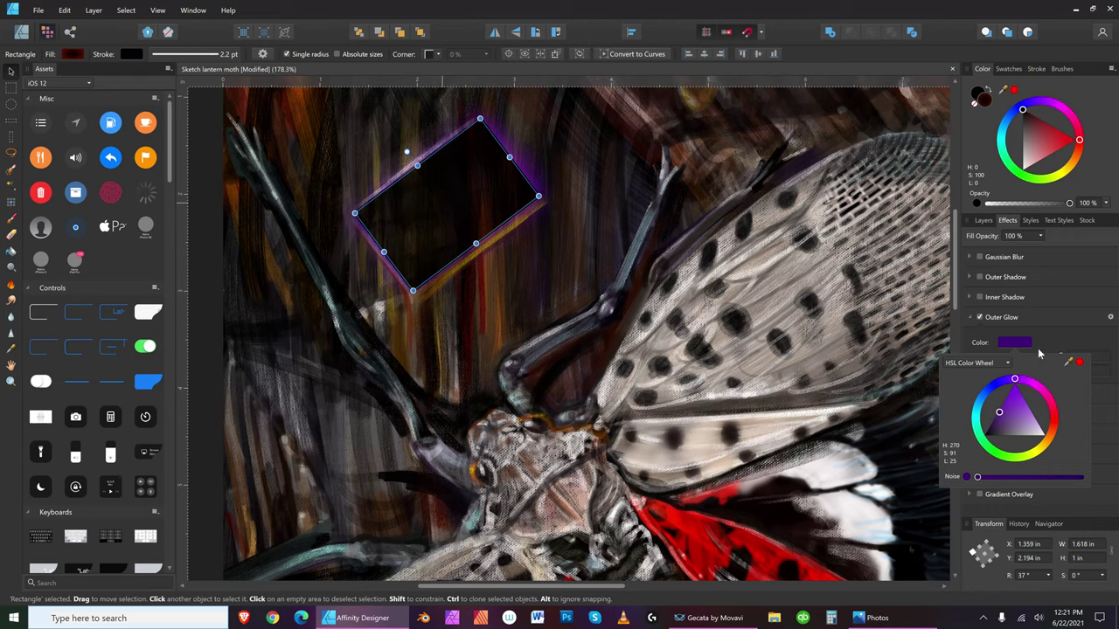
{"action": "left_click", "coordinate": [1032, 382]}
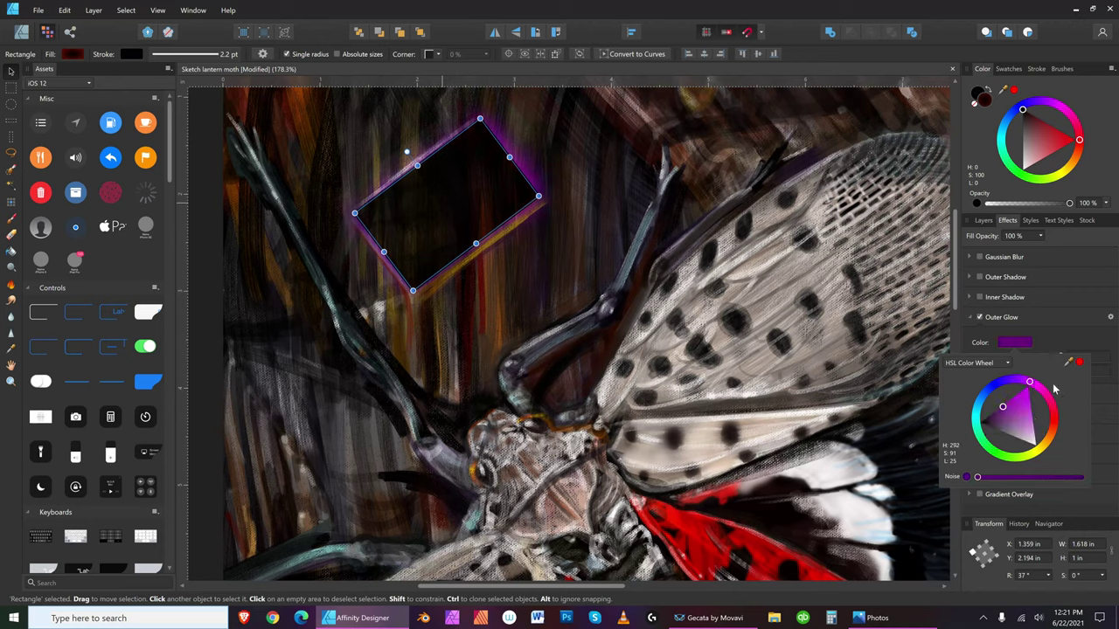
{"action": "left_click", "coordinate": [1053, 421]}
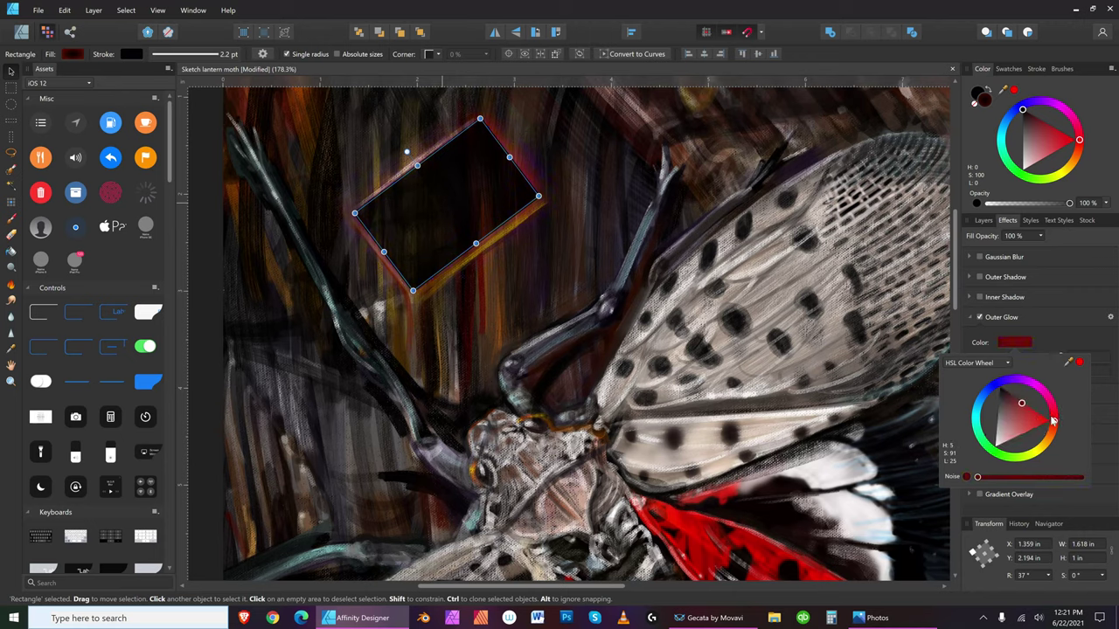
{"action": "left_click", "coordinate": [1012, 377]}
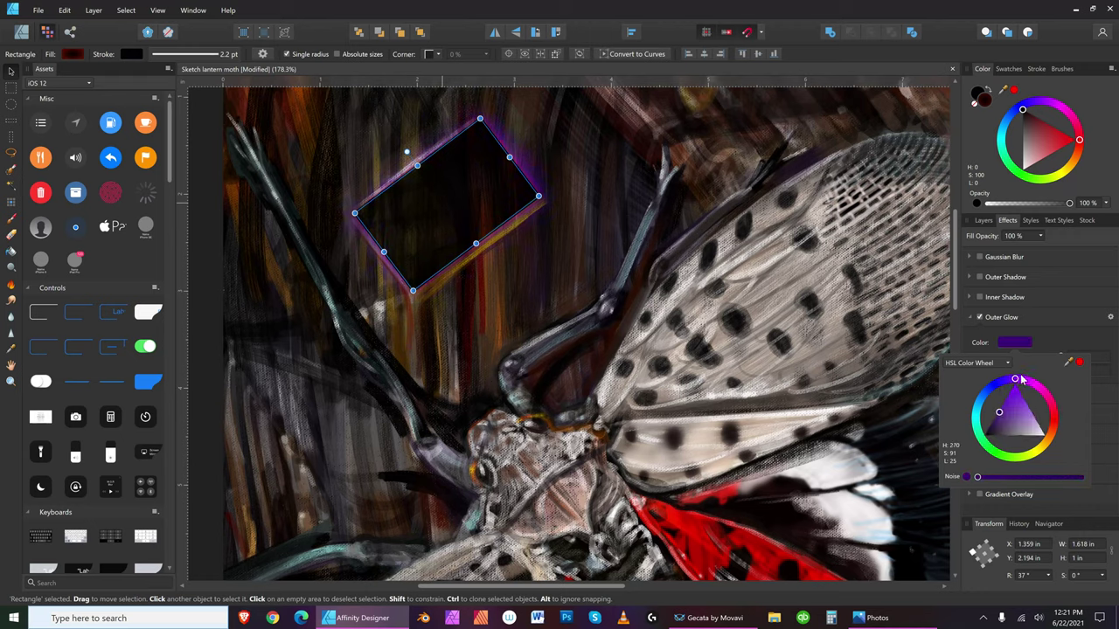
{"action": "left_click", "coordinate": [980, 434]}
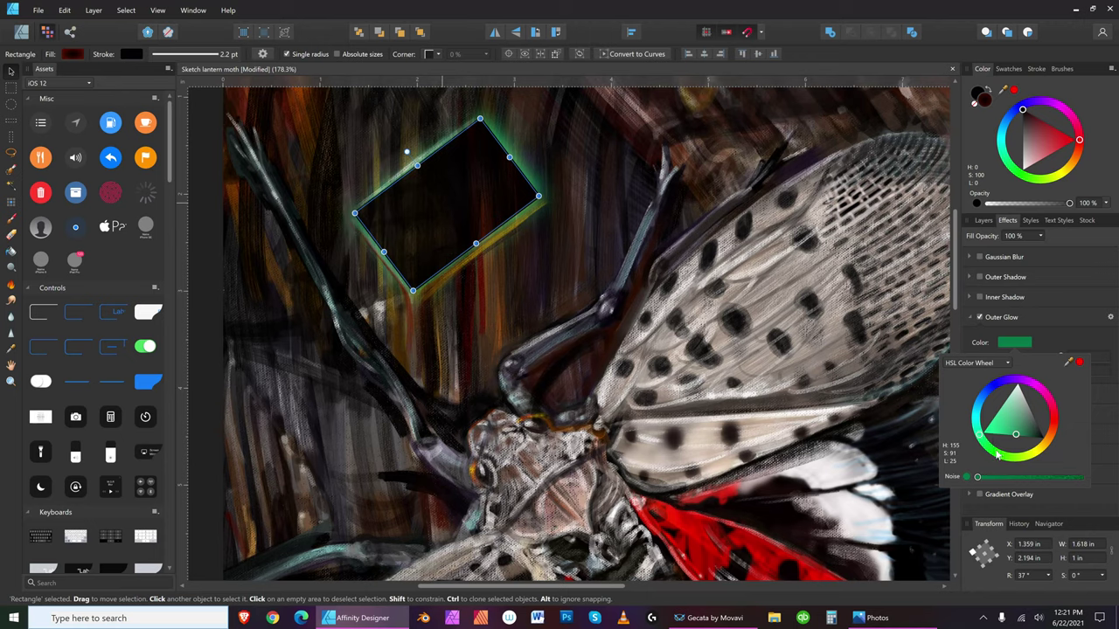
{"action": "left_click", "coordinate": [997, 451]}
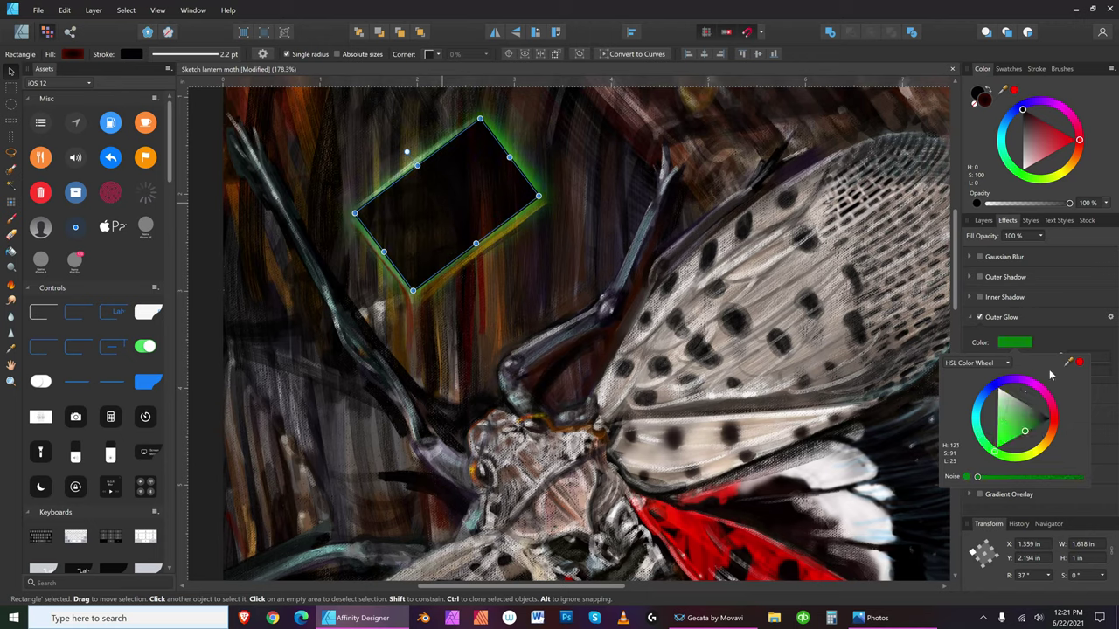
{"action": "left_click", "coordinate": [1029, 455]}
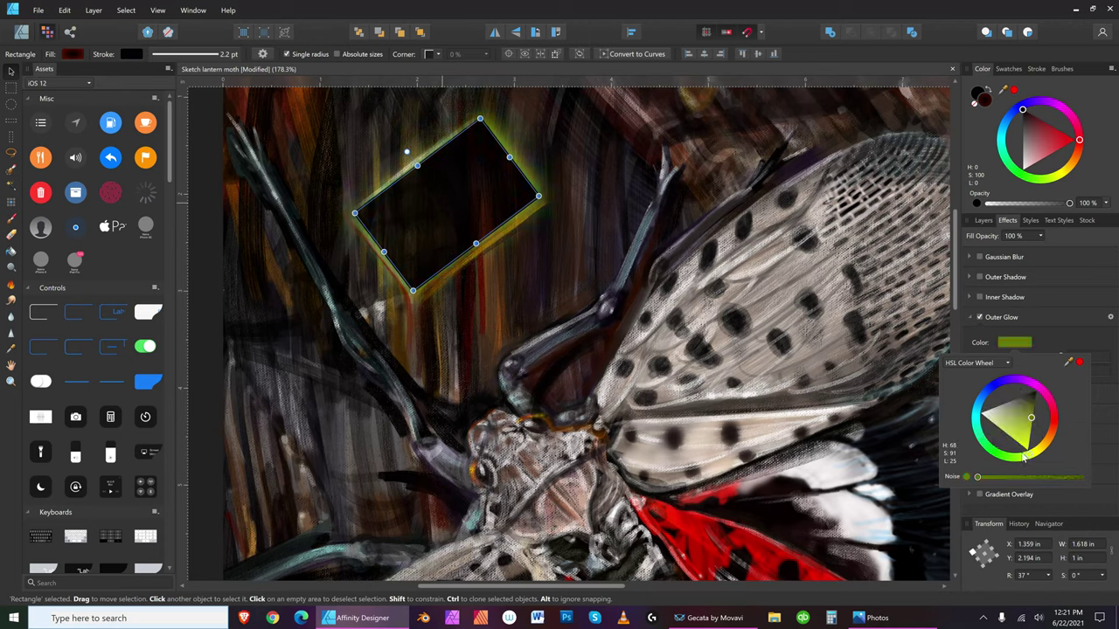
{"action": "left_click", "coordinate": [1041, 450]}
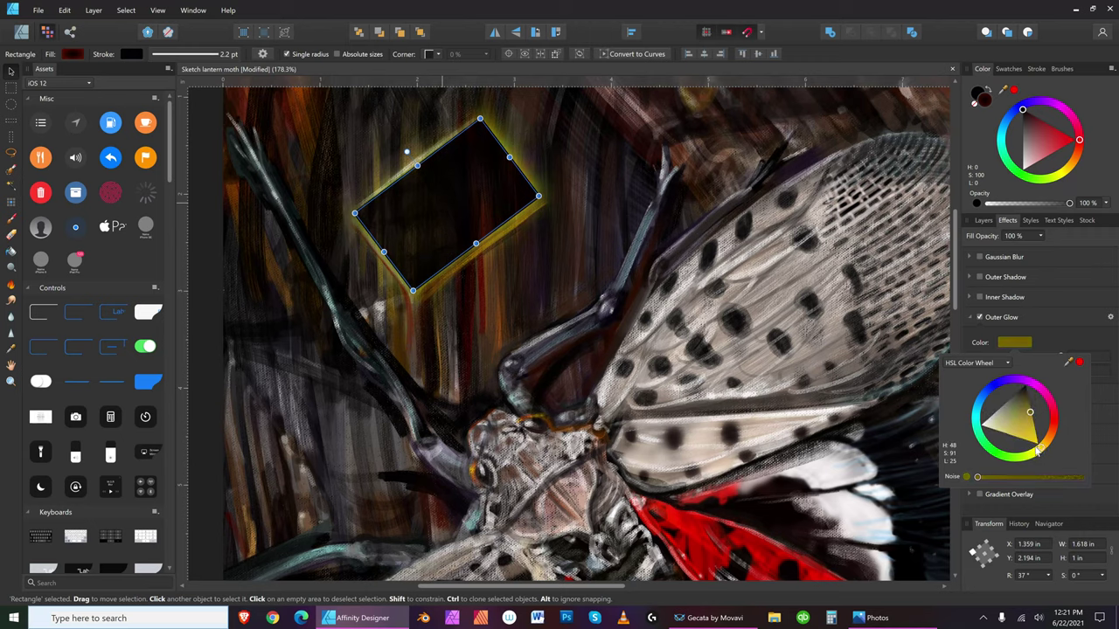
- Set the outer glow colour to green with hue 142
{"action": "left_click", "coordinate": [987, 442]}
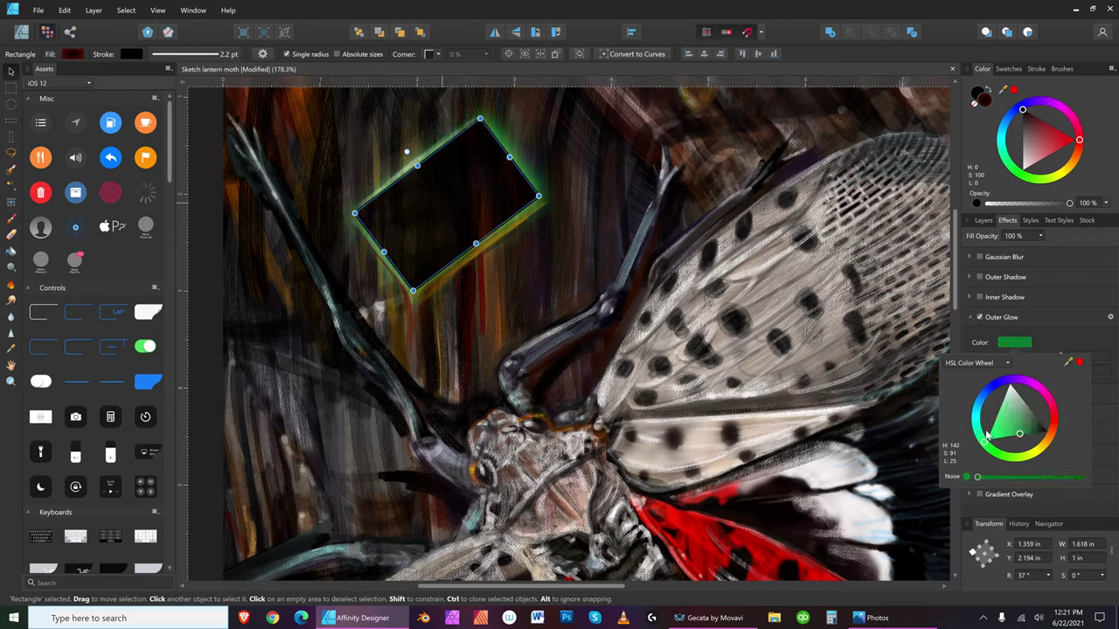
{"action": "left_click", "coordinate": [985, 442]}
{"action": "left_click", "coordinate": [1015, 345]}
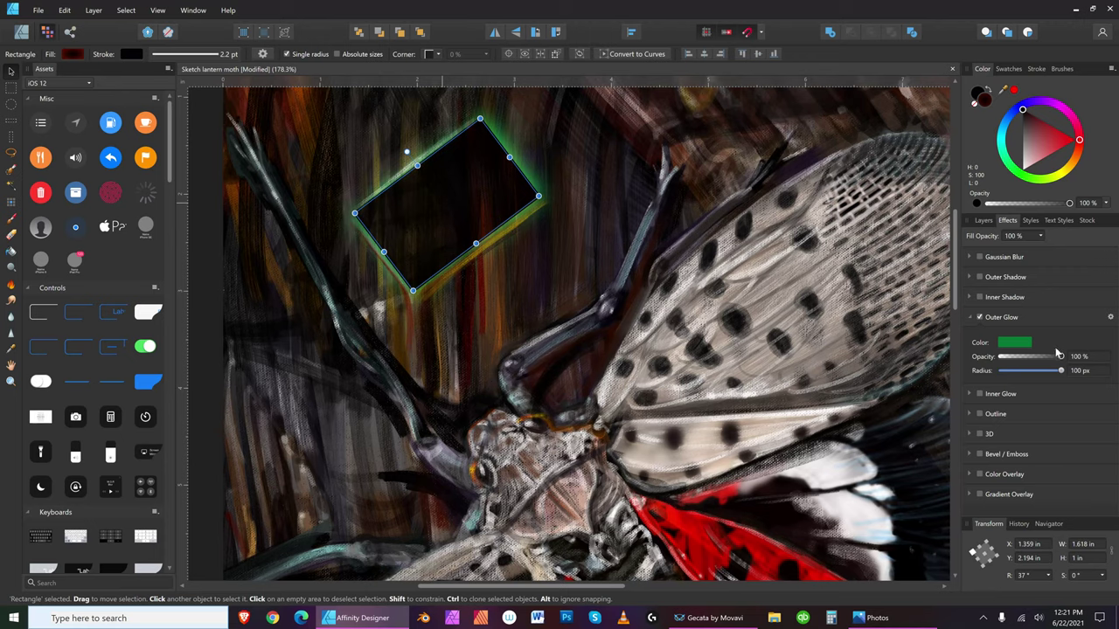
- In the Outer Glow's detailed layer effect settings, set the intensity to 55% and the opacity to 97%
{"action": "left_click", "coordinate": [1110, 319]}
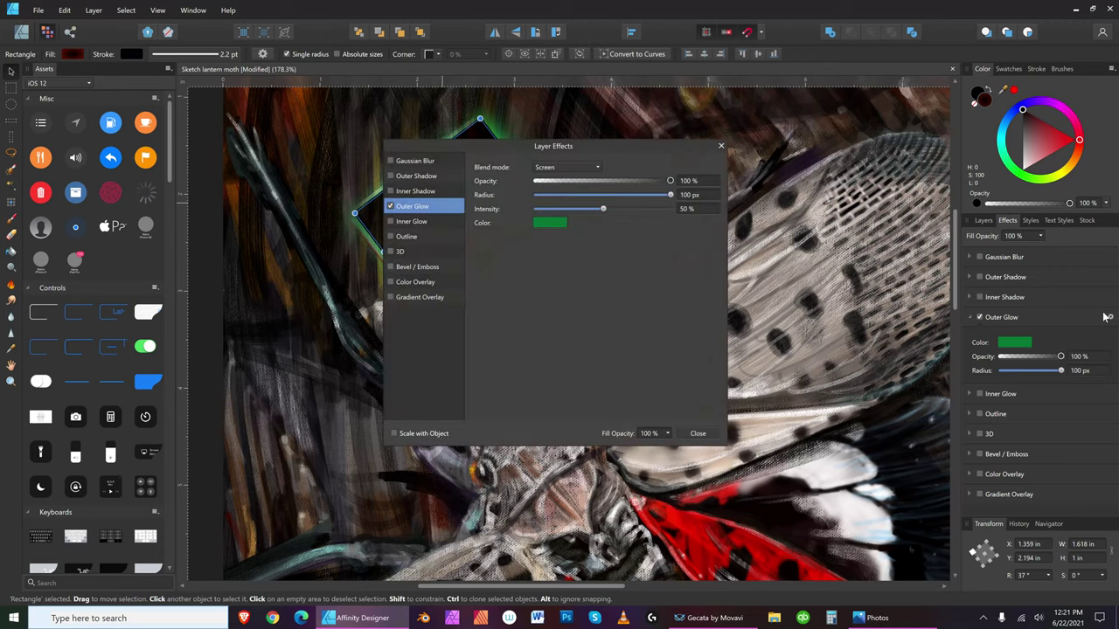
{"action": "left_click_drag", "start_coordinate": [635, 147], "coordinate": [832, 259]}
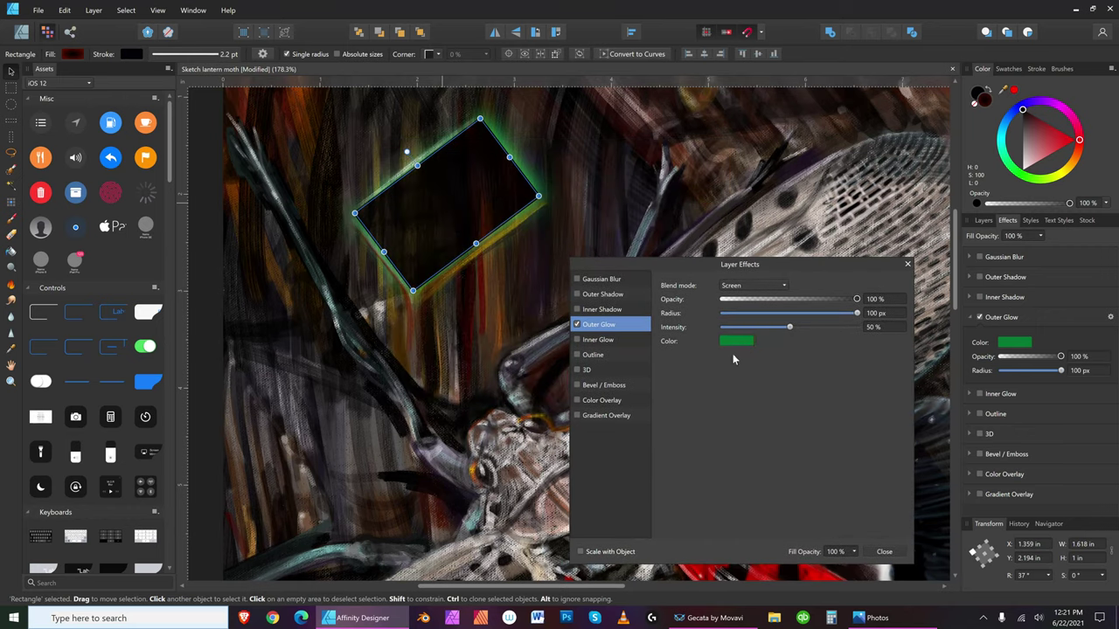
{"action": "mouse_move", "coordinate": [789, 328]}
{"action": "left_mouse_down"}
{"action": "mouse_move", "coordinate": [858, 328]}
{"action": "mouse_move", "coordinate": [758, 328]}
{"action": "mouse_move", "coordinate": [807, 326]}
{"action": "mouse_move", "coordinate": [796, 327]}
{"action": "left_mouse_up"}
{"action": "mouse_move", "coordinate": [857, 313]}
{"action": "left_mouse_down"}
{"action": "mouse_move", "coordinate": [827, 315]}
{"action": "mouse_move", "coordinate": [870, 312]}
{"action": "left_mouse_up"}
{"action": "mouse_move", "coordinate": [856, 298]}
{"action": "left_mouse_down"}
{"action": "mouse_move", "coordinate": [822, 301]}
{"action": "mouse_move", "coordinate": [873, 299]}
{"action": "left_mouse_up"}
{"action": "left_click_drag", "start_coordinate": [856, 299], "coordinate": [852, 299]}
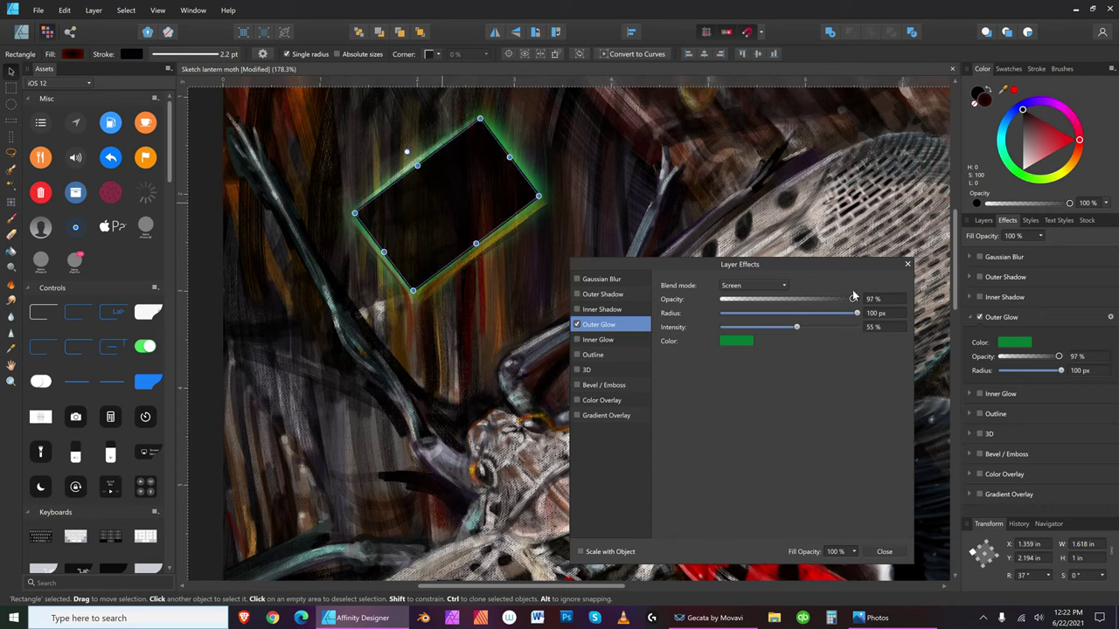
{"action": "left_click", "coordinate": [785, 288]}
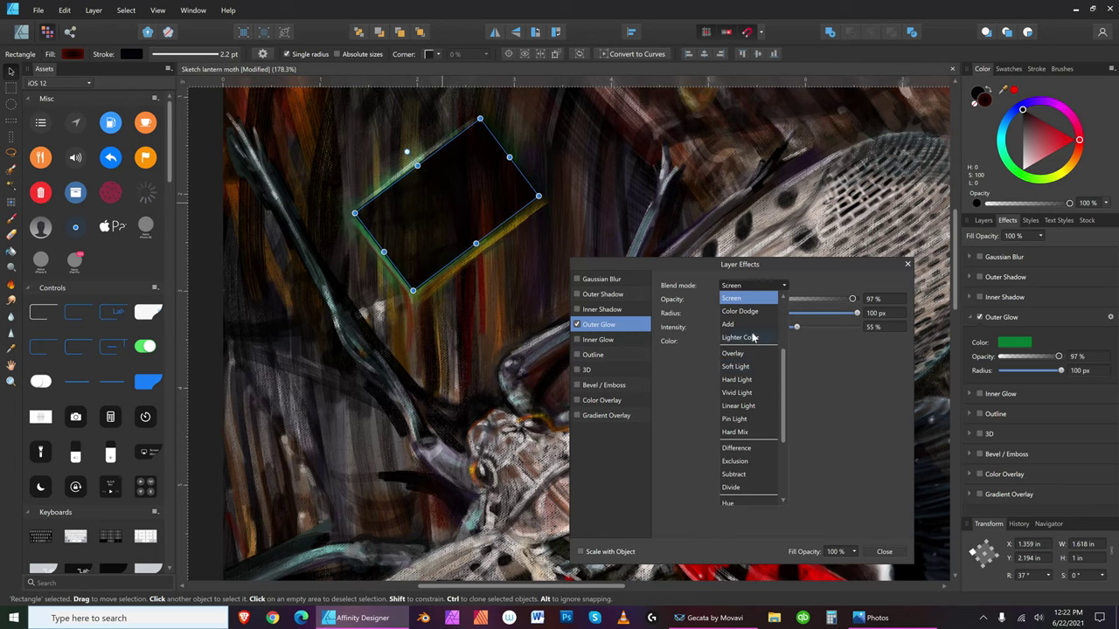
{"action": "left_click", "coordinate": [917, 255]}
{"action": "left_click", "coordinate": [907, 261]}
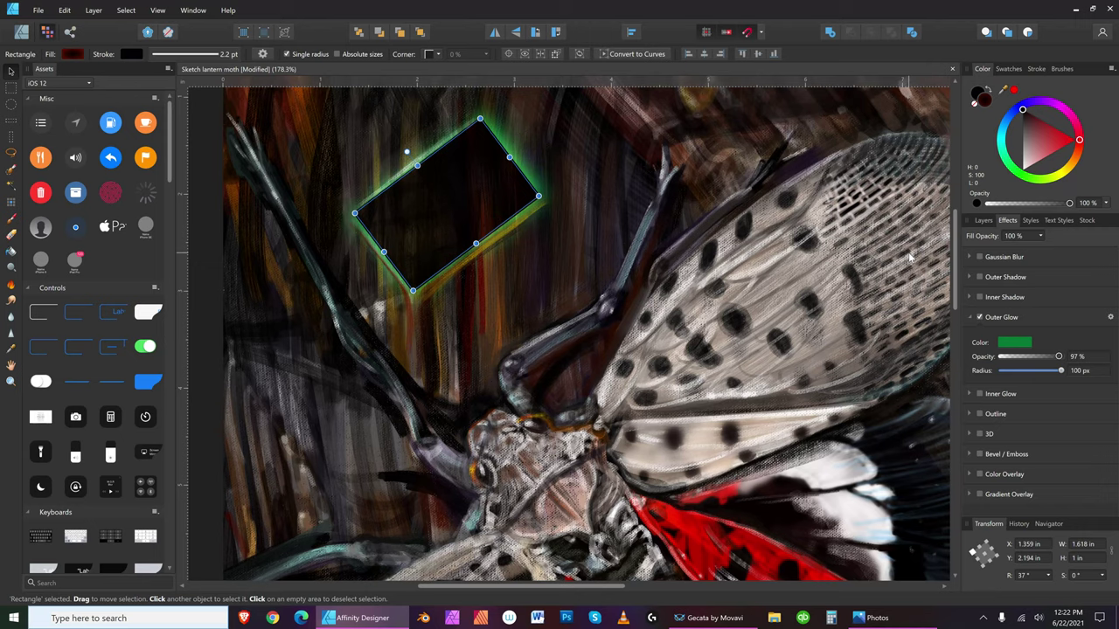
{"action": "left_click", "coordinate": [617, 131]}
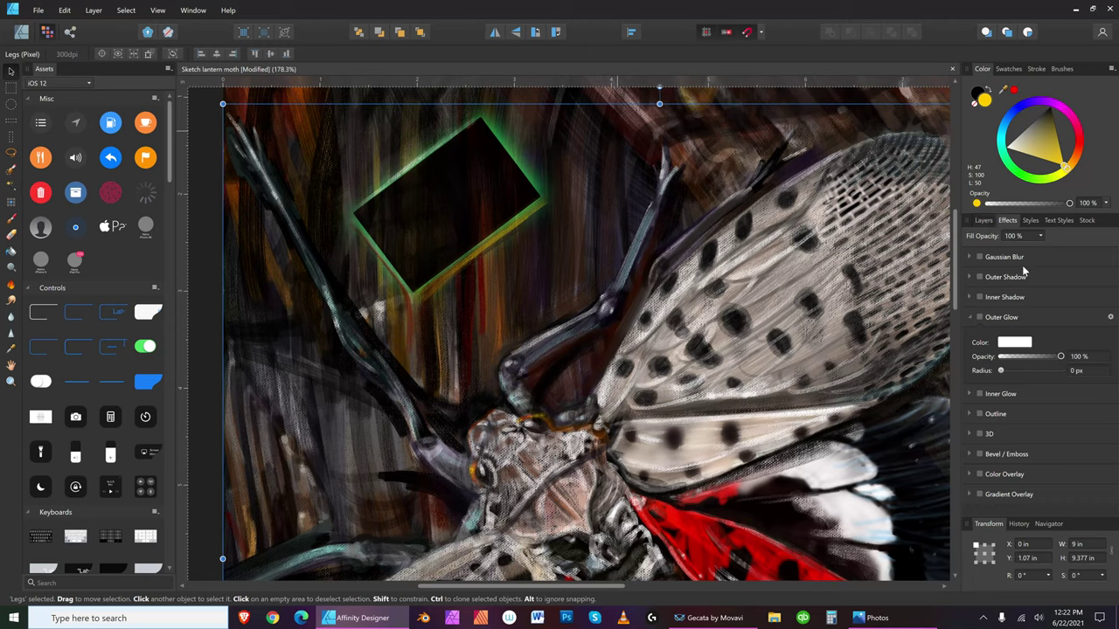
{"action": "left_click", "coordinate": [979, 297]}
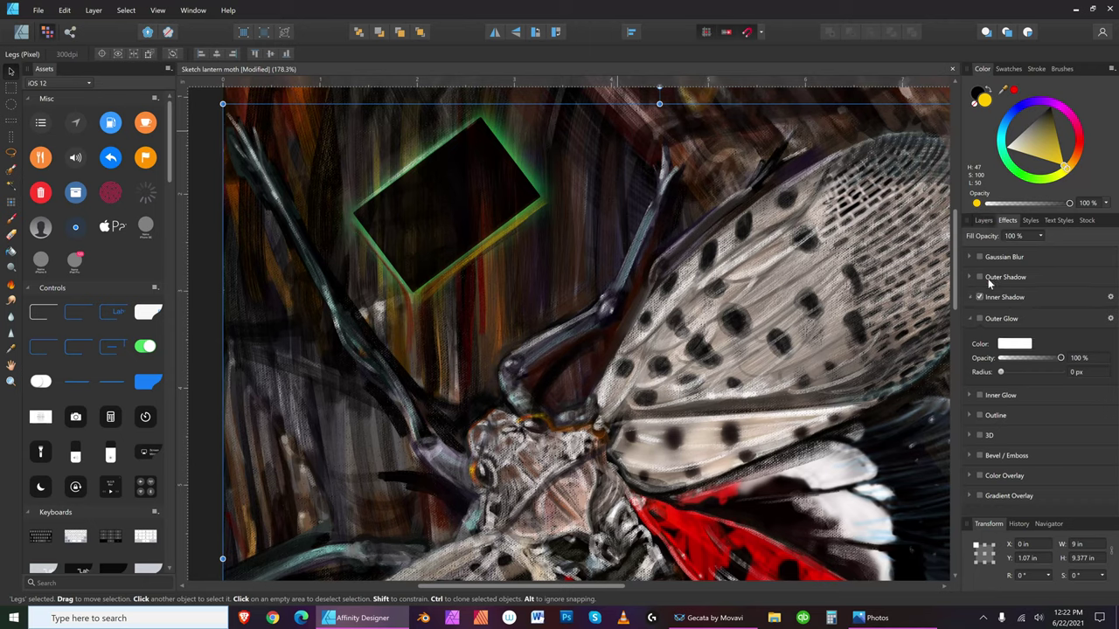
{"action": "mouse_move", "coordinate": [1002, 364]}
{"action": "left_mouse_down"}
{"action": "mouse_move", "coordinate": [1039, 371]}
{"action": "mouse_move", "coordinate": [1001, 367]}
{"action": "left_mouse_up"}
{"action": "left_click", "coordinate": [65, 10]}
{"action": "left_click", "coordinate": [68, 22]}
{"action": "left_click", "coordinate": [65, 10]}
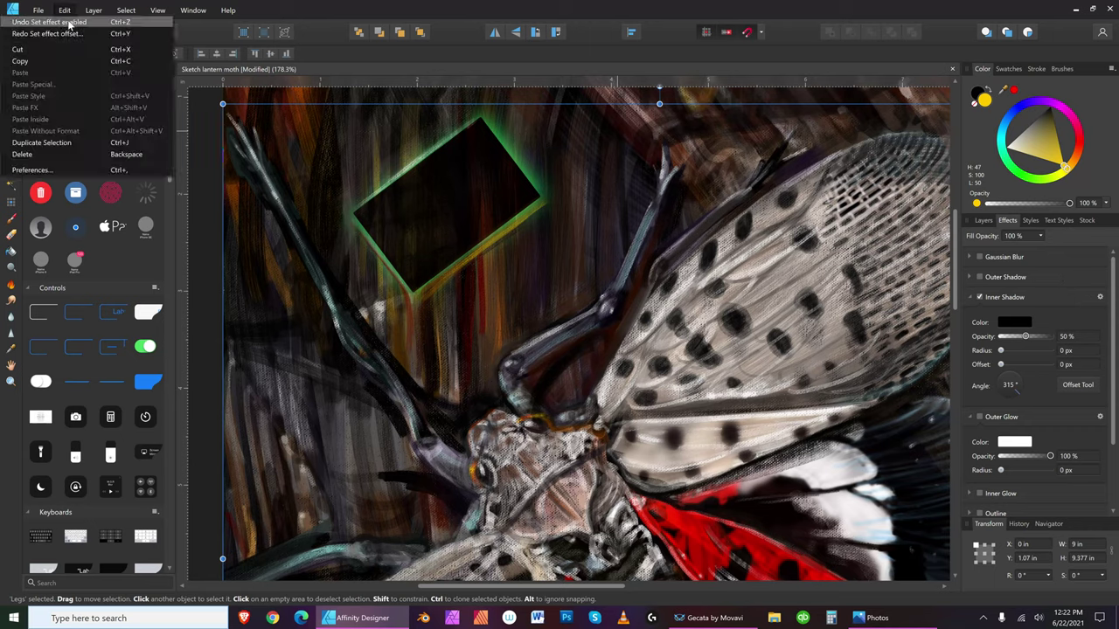
{"action": "left_click", "coordinate": [68, 22]}
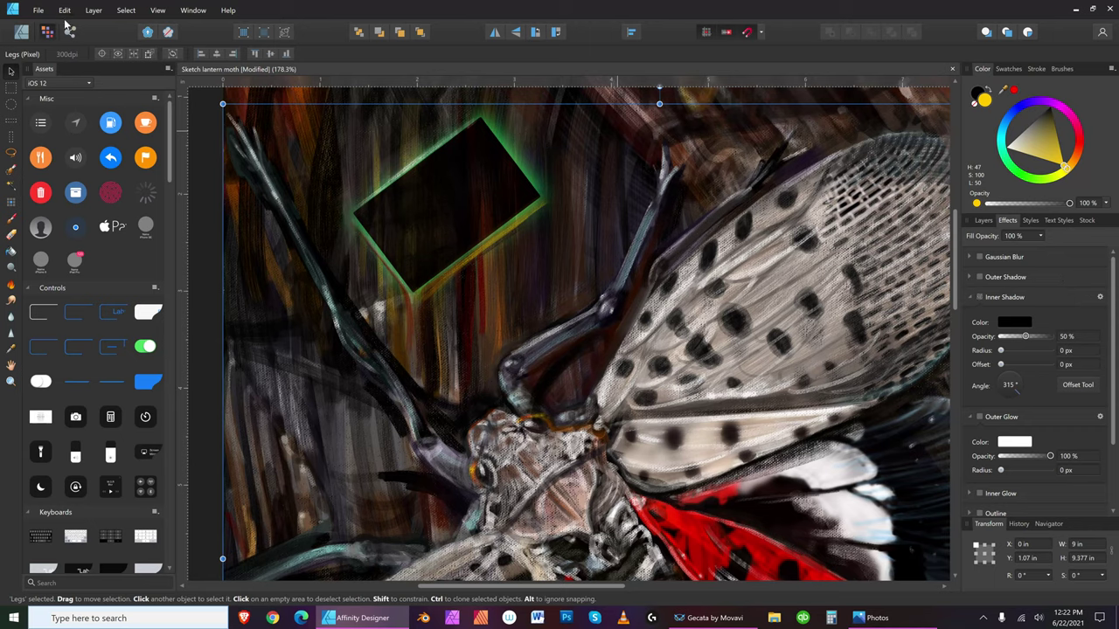
- Select the rectangle layer and enable the Inner Shadow effect on it
{"action": "left_click", "coordinate": [983, 220]}
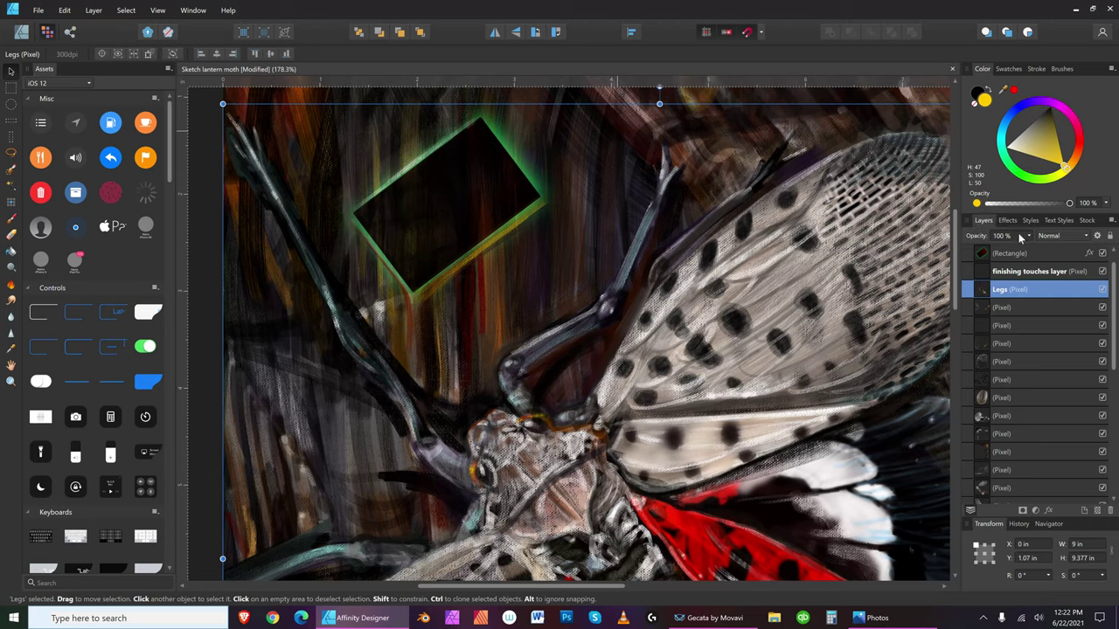
{"action": "left_click", "coordinate": [1036, 252]}
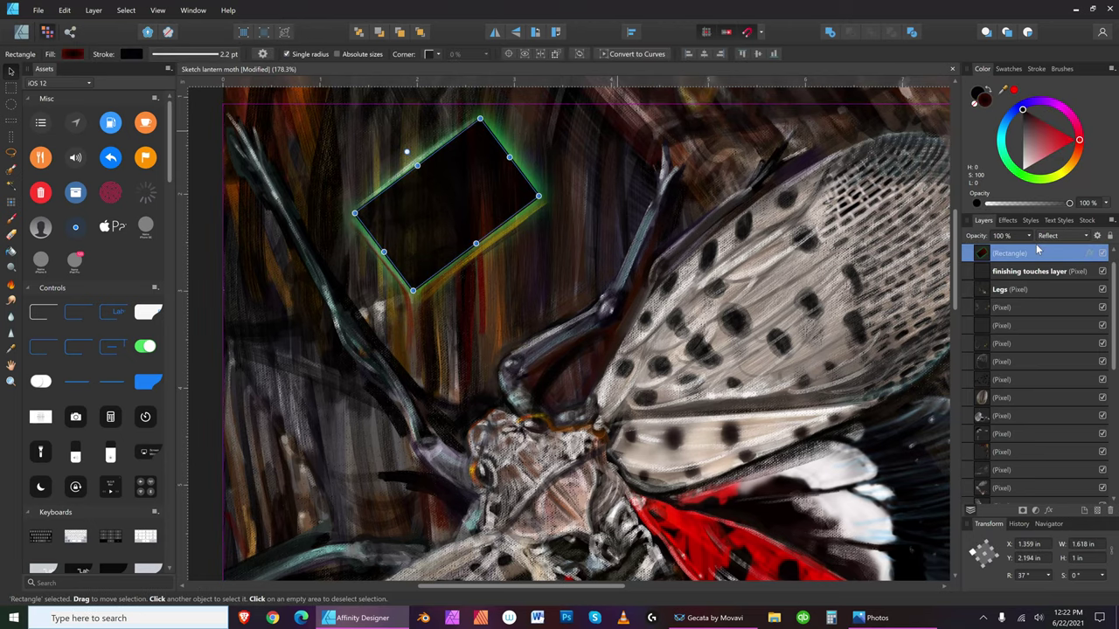
{"action": "left_click", "coordinate": [1010, 220]}
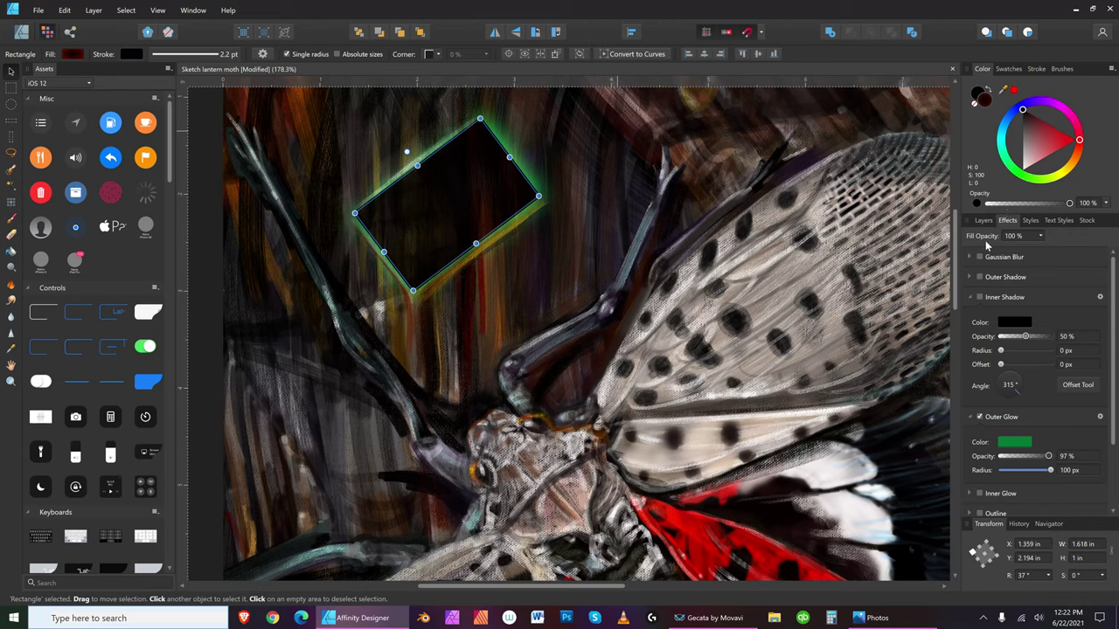
{"action": "left_click", "coordinate": [979, 298]}
- Change the rectangle's fill to a brighter red with saturation 74 and lightness 54, and deselect it
{"action": "left_click_drag", "start_coordinate": [1062, 142], "coordinate": [1057, 142]}
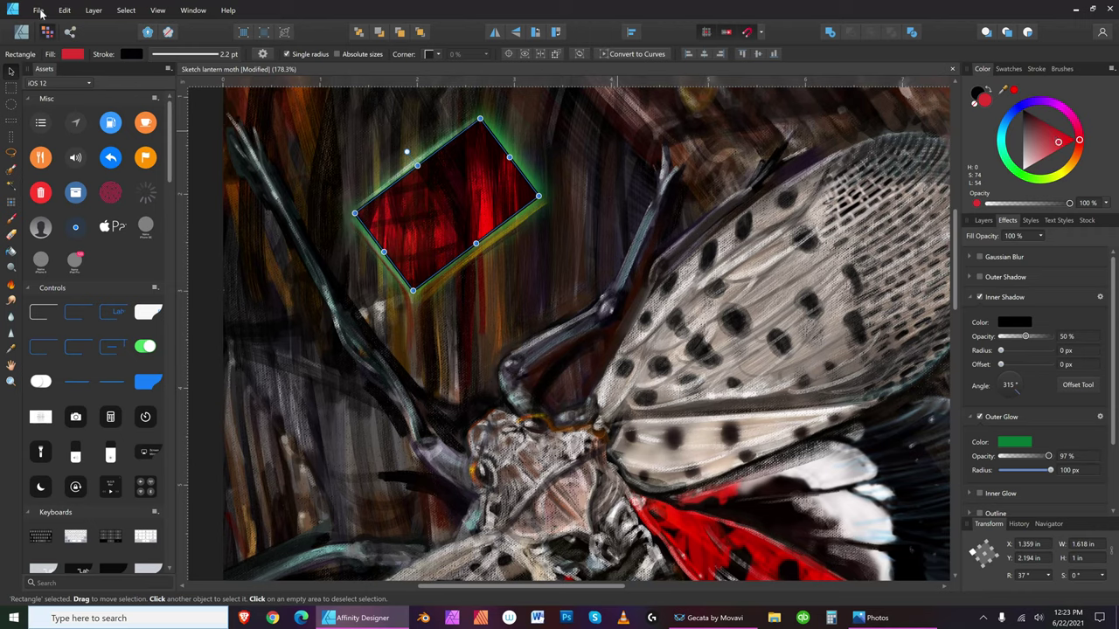
{"action": "left_click", "coordinate": [159, 10]}
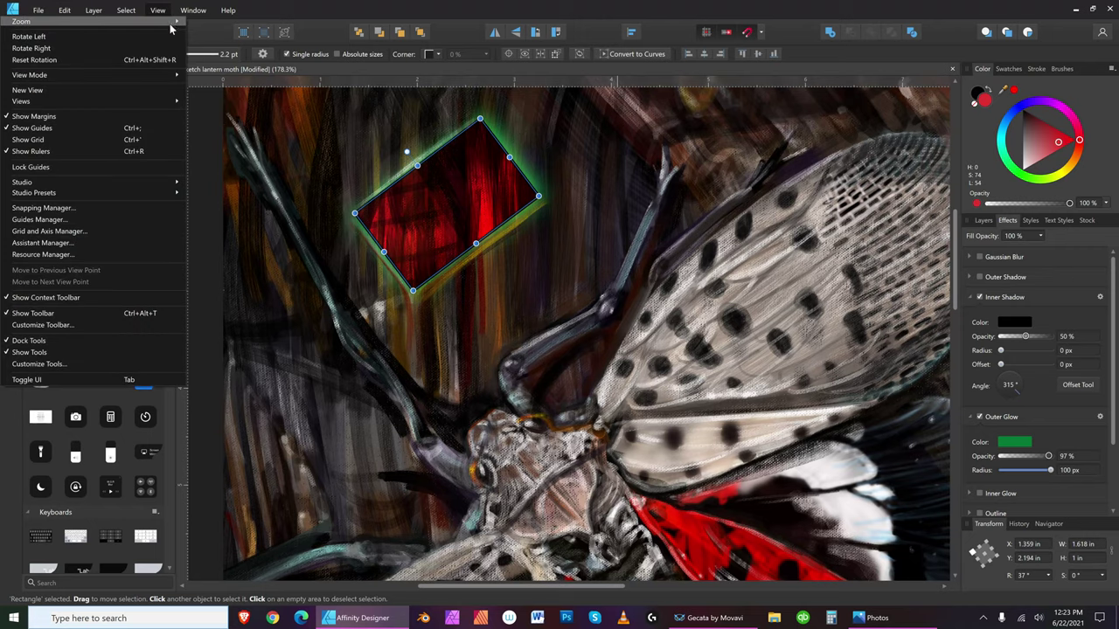
{"action": "mouse_move", "coordinate": [173, 23]}
{"action": "left_click", "coordinate": [240, 49]}
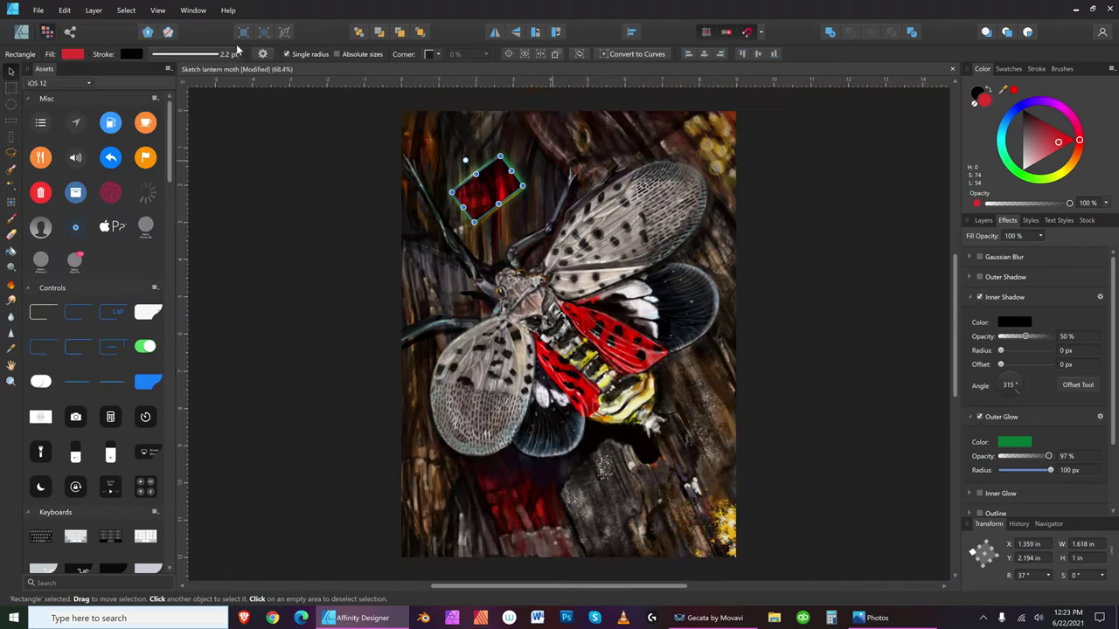
{"action": "left_click", "coordinate": [868, 390]}
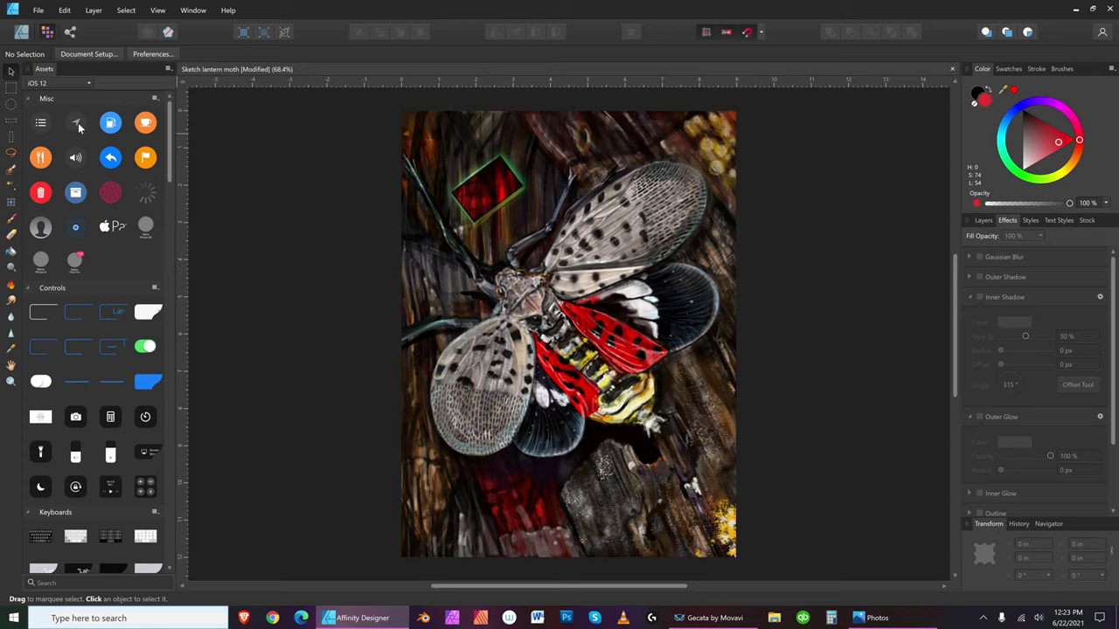
- Save the lantern moth document
{"action": "left_click", "coordinate": [38, 10]}
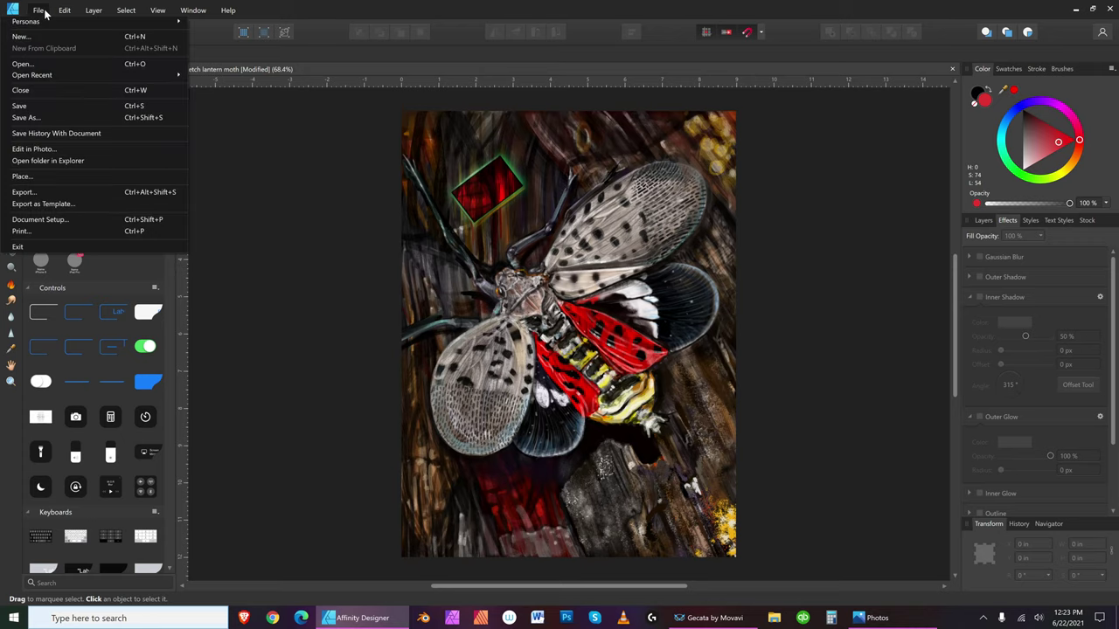
{"action": "left_click", "coordinate": [42, 106]}
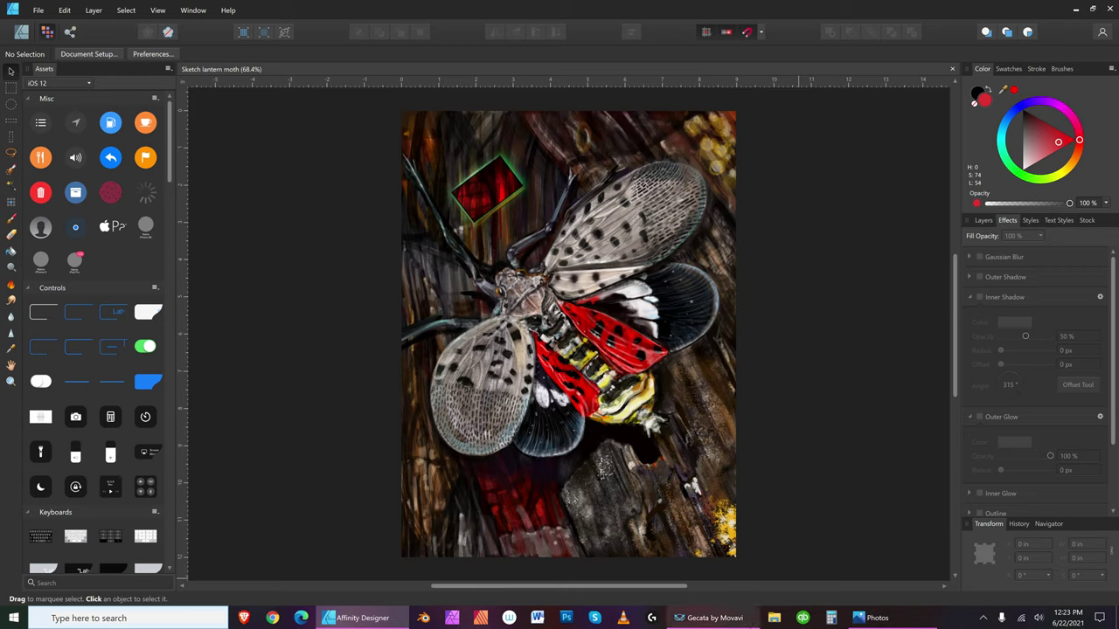
{"action": "left_click", "coordinate": [714, 618]}
{"action": "left_click", "coordinate": [778, 515]}
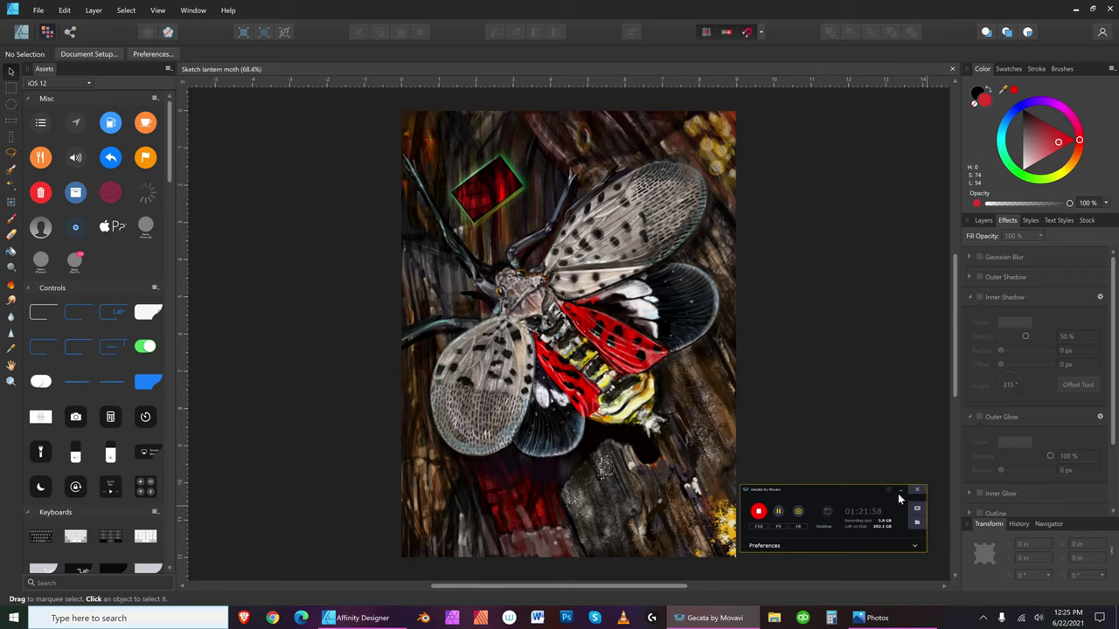
{"action": "left_click", "coordinate": [900, 490]}
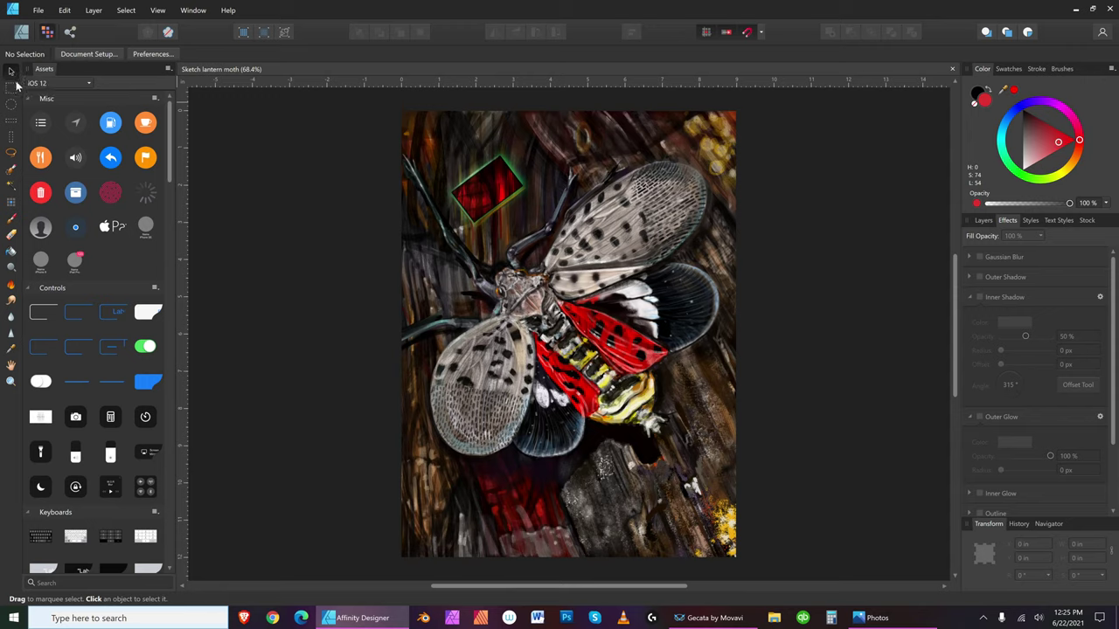
- Set the active fill colour to cyan with hue 186
{"action": "left_click", "coordinate": [12, 365]}
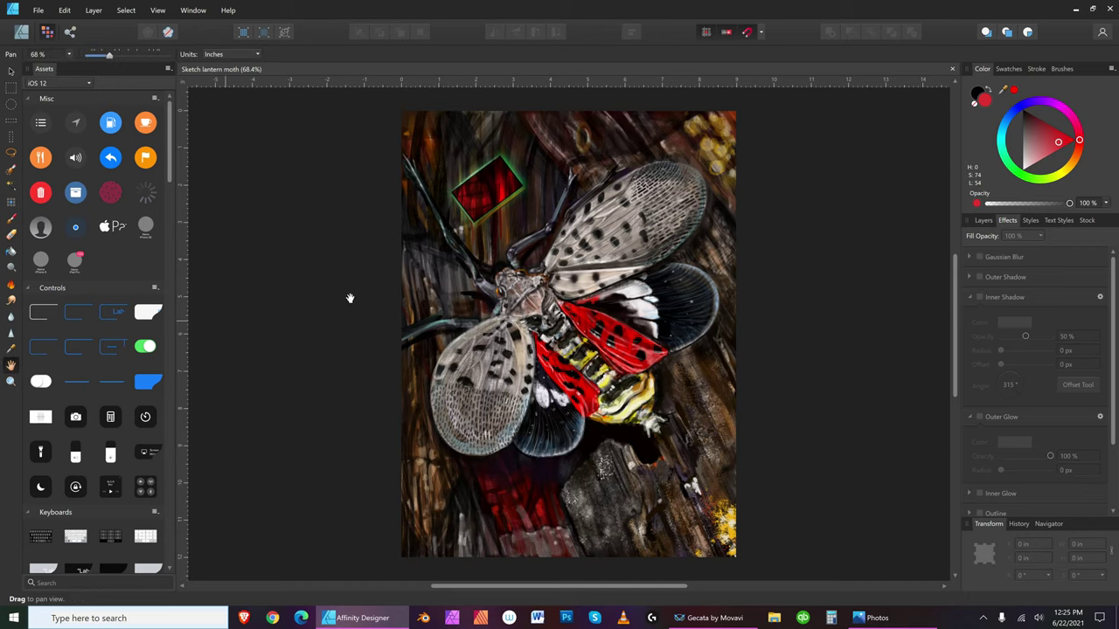
{"action": "left_click_drag", "start_coordinate": [486, 186], "coordinate": [544, 303]}
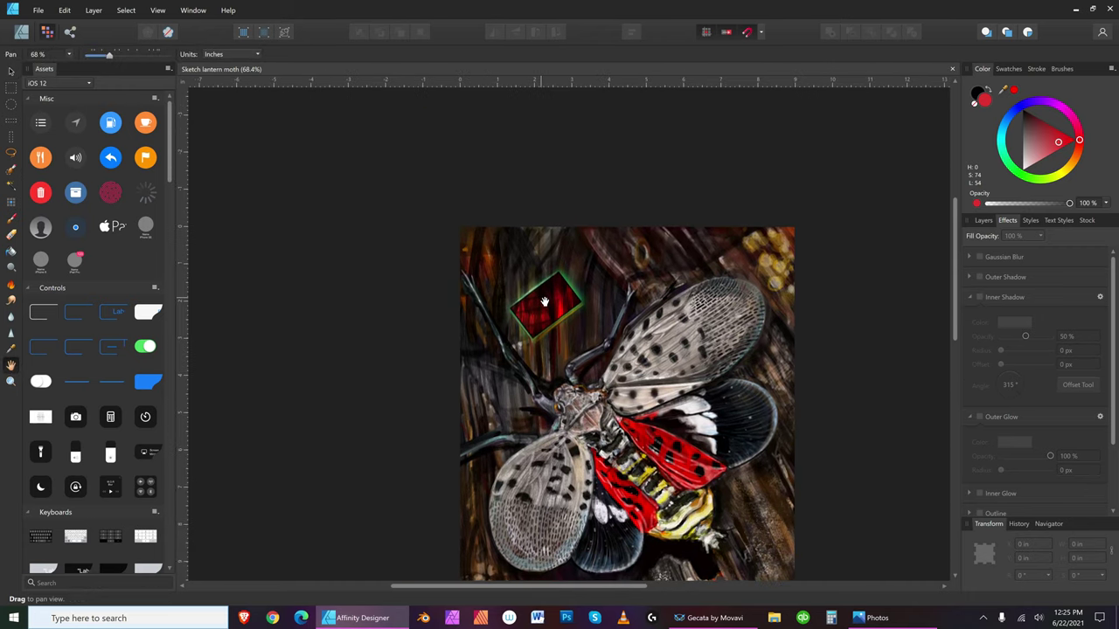
{"action": "left_click", "coordinate": [11, 381]}
{"action": "left_click_drag", "start_coordinate": [551, 312], "coordinate": [705, 238]}
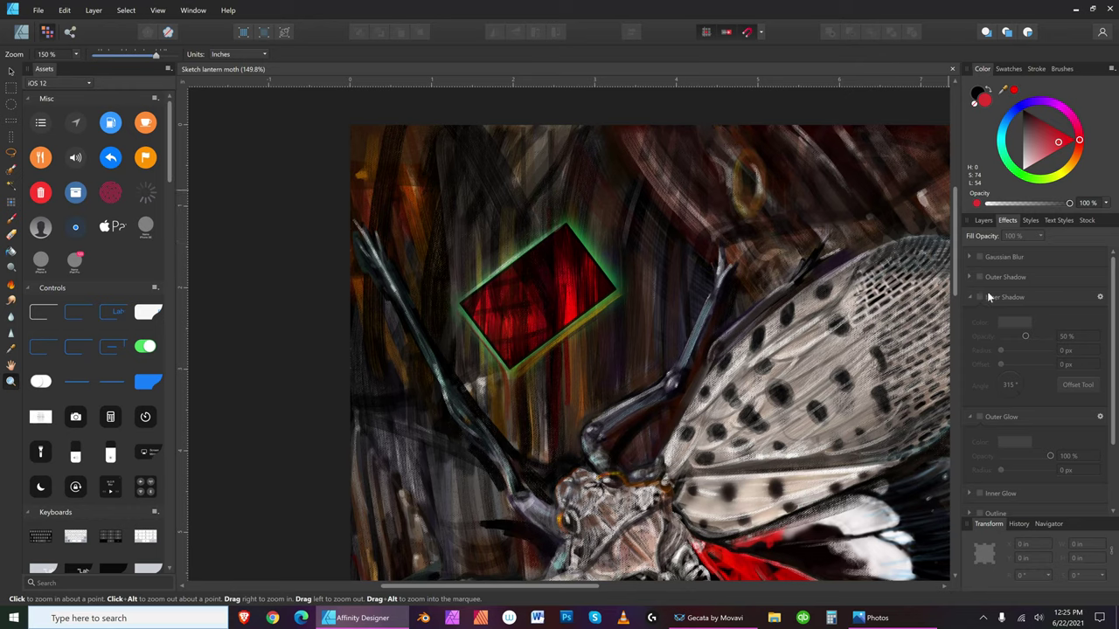
{"action": "left_click", "coordinate": [982, 221]}
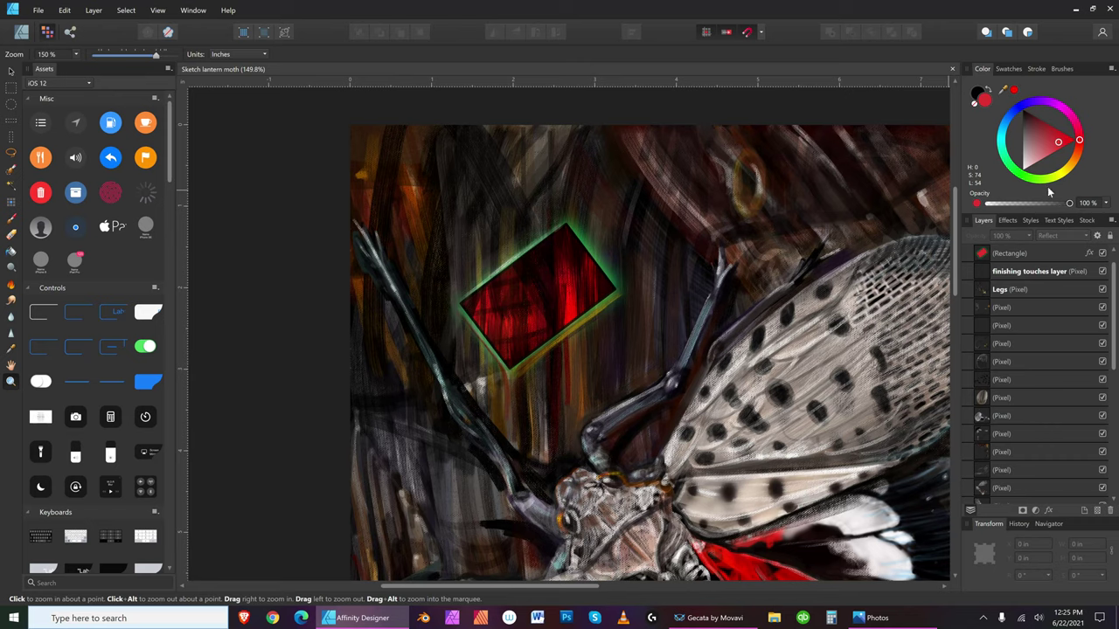
{"action": "left_click", "coordinate": [1001, 139]}
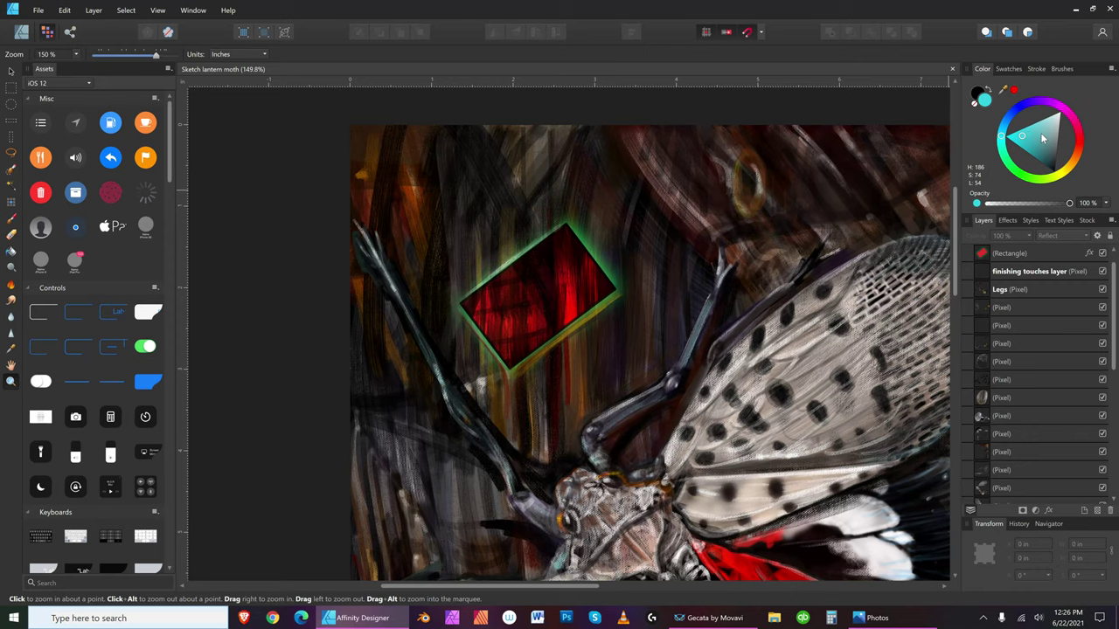
- In the Designer Persona, draw a cyan ellipse about 3.0 in wide and 2.4 in high over the painting's upper-left corner, and deselect it
{"action": "left_click", "coordinate": [23, 33]}
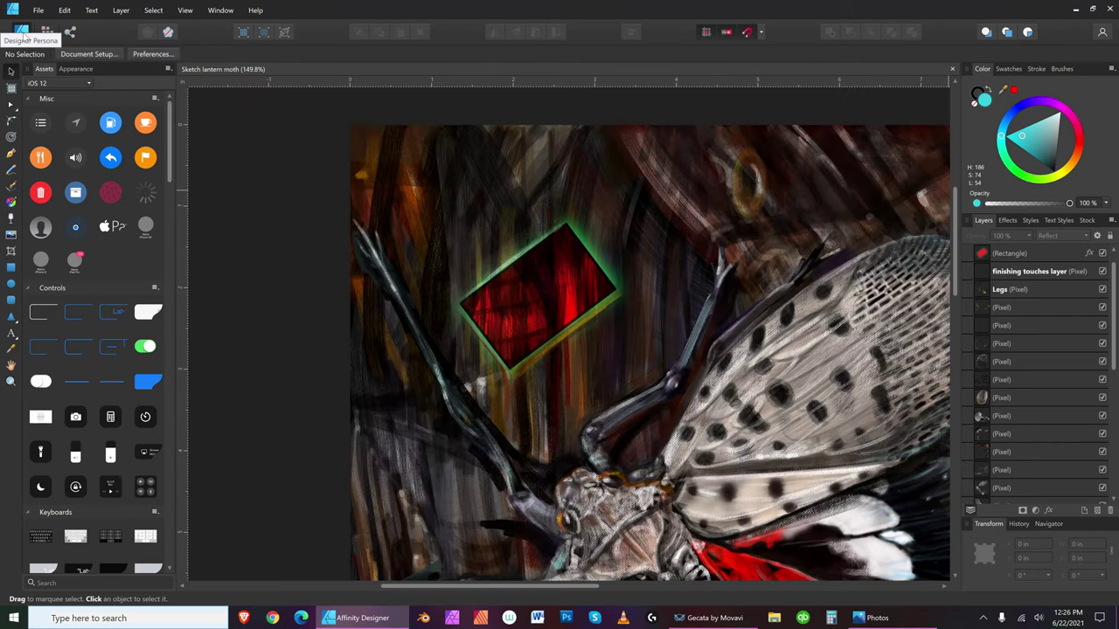
{"action": "left_click", "coordinate": [11, 284]}
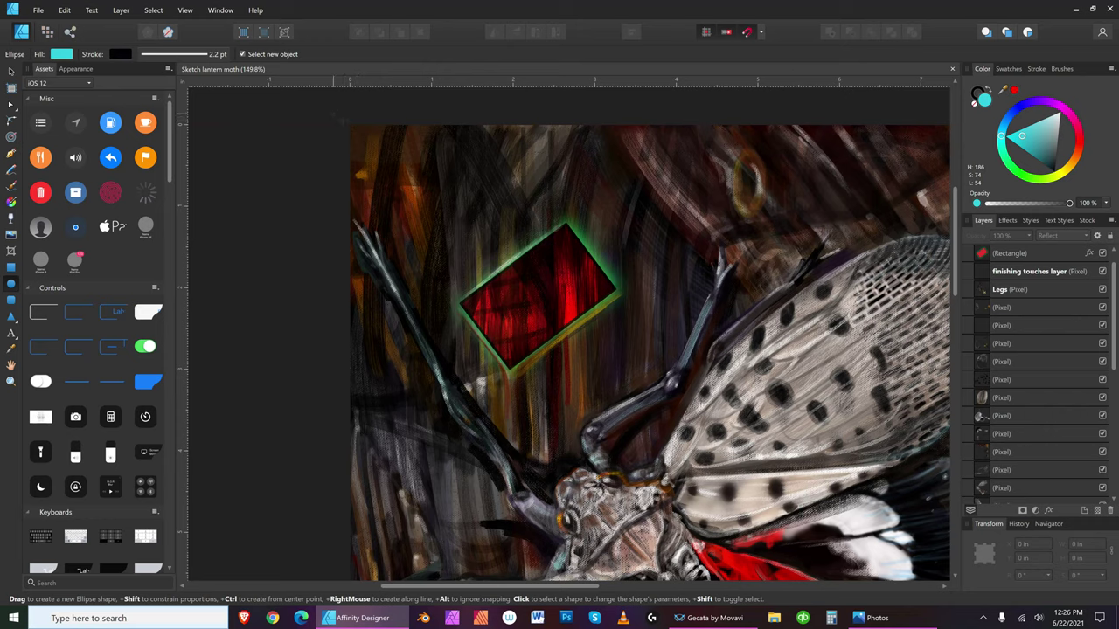
{"action": "left_click_drag", "start_coordinate": [323, 110], "coordinate": [544, 288]}
{"action": "left_click_drag", "start_coordinate": [562, 297], "coordinate": [566, 304]}
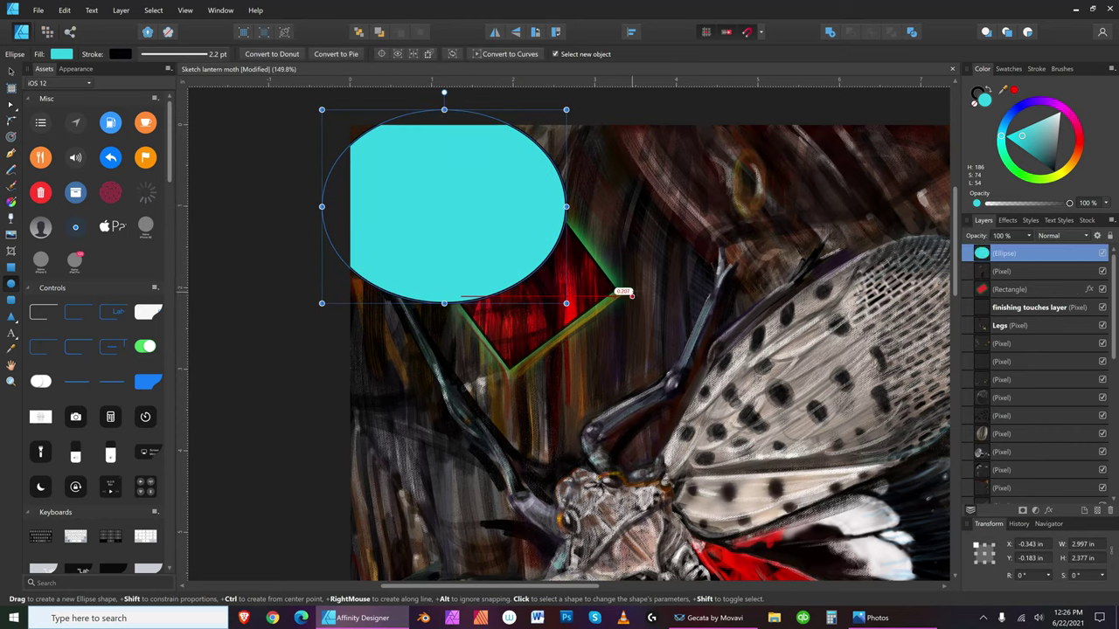
{"action": "left_click", "coordinate": [272, 383]}
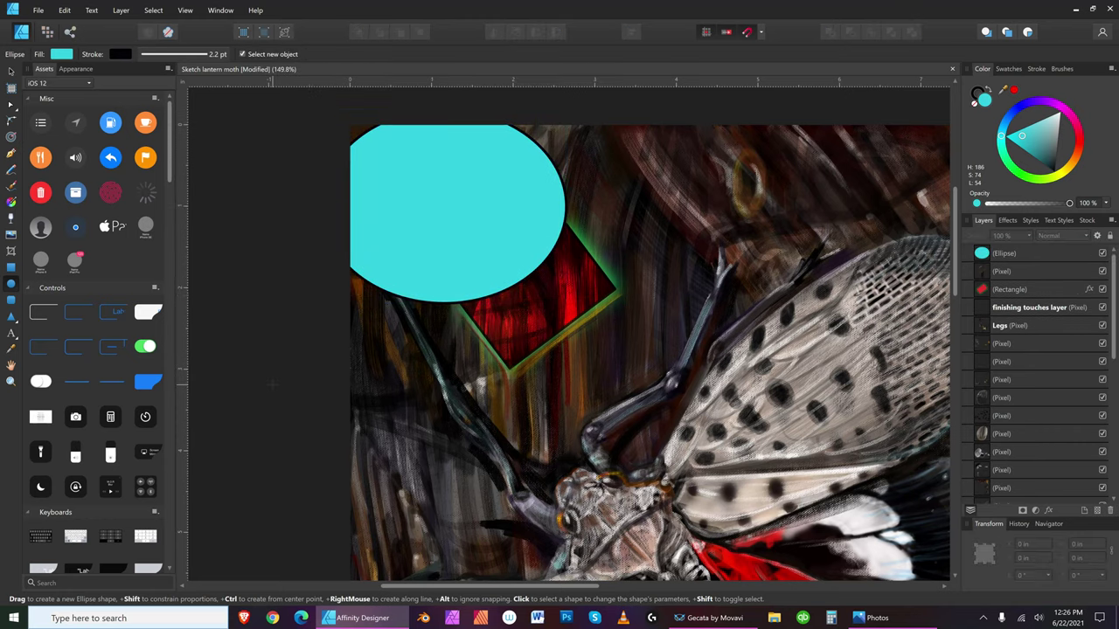
- Undo the creation of the cyan ellipse
{"action": "left_click", "coordinate": [64, 11]}
{"action": "left_click", "coordinate": [64, 32]}
{"action": "left_click", "coordinate": [65, 10]}
{"action": "left_click", "coordinate": [70, 28]}
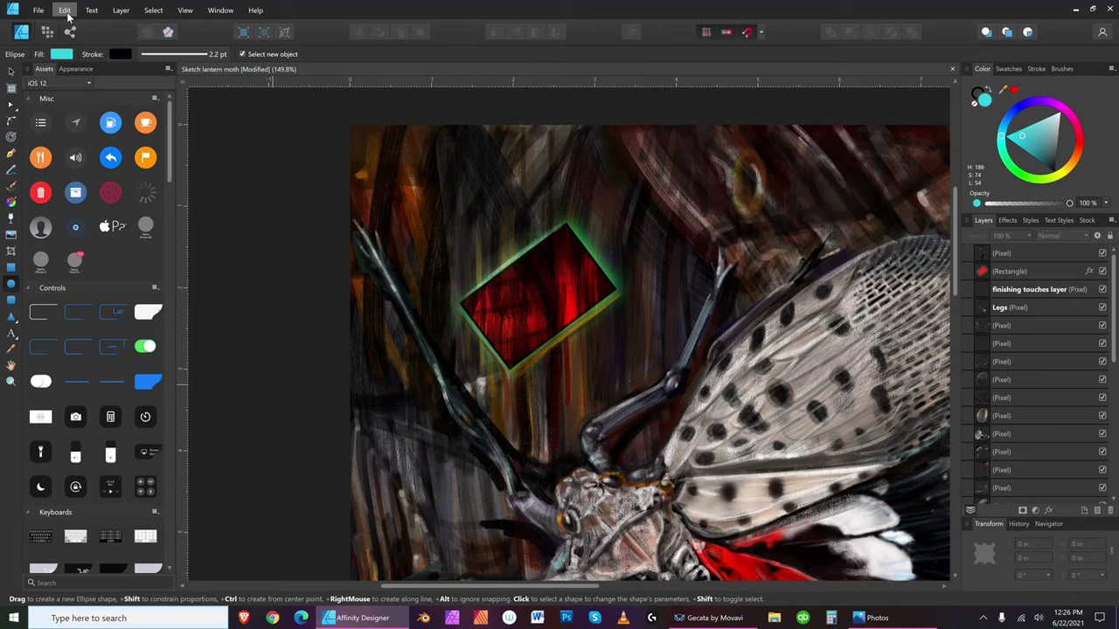
- In the Pixel Persona, set up the Paint Brush with a 128 px textured brush from the Gouaches set
{"action": "left_click", "coordinate": [46, 32]}
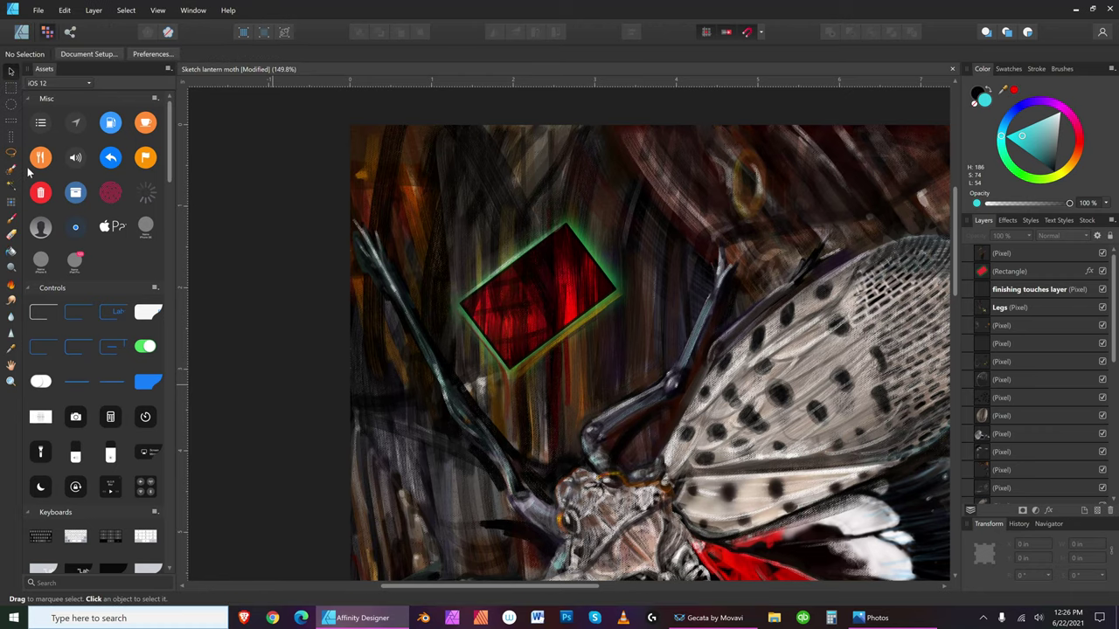
{"action": "left_click", "coordinate": [11, 220]}
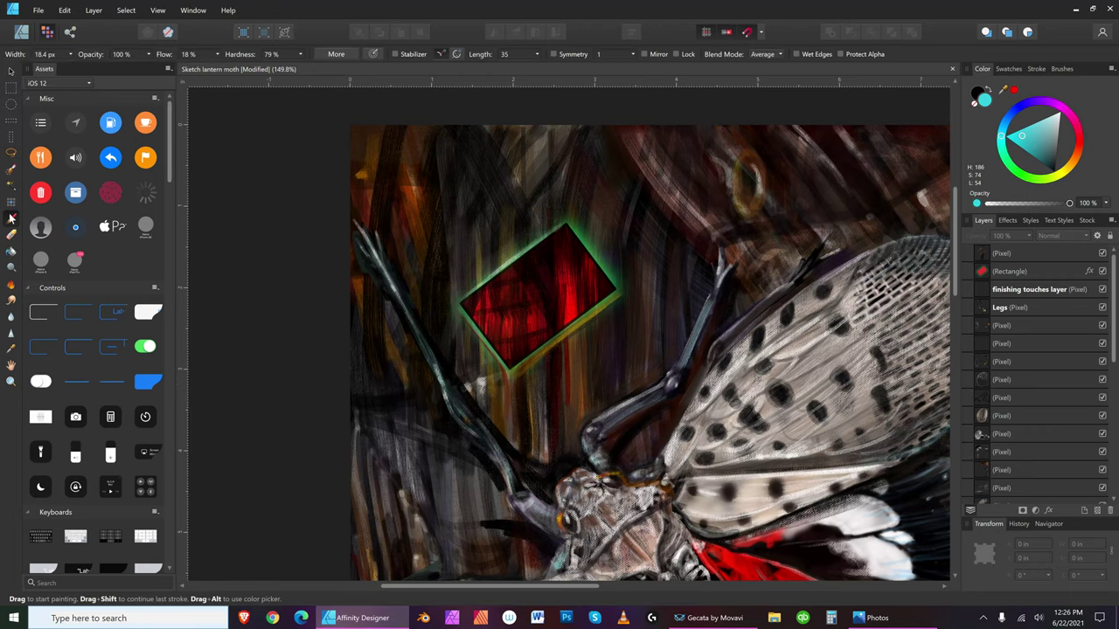
{"action": "left_click", "coordinate": [1062, 69]}
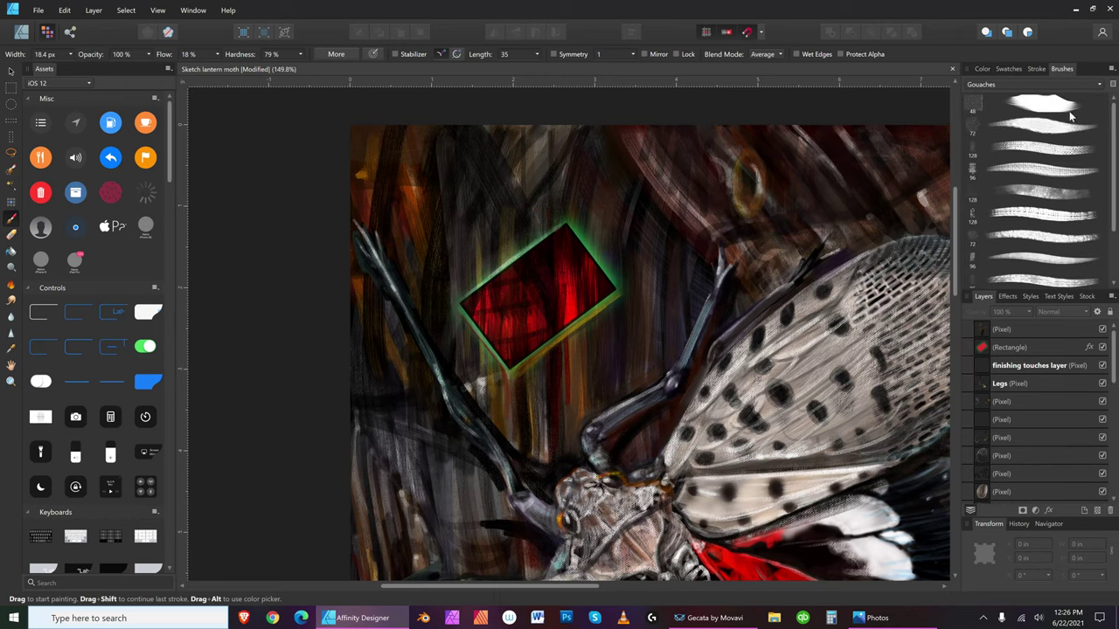
{"action": "left_click", "coordinate": [1055, 147]}
- Lighten the cyan brush colour to saturation 80 and lightness 71, and add a new pixel layer at the top of the stack
{"action": "left_click", "coordinate": [982, 69]}
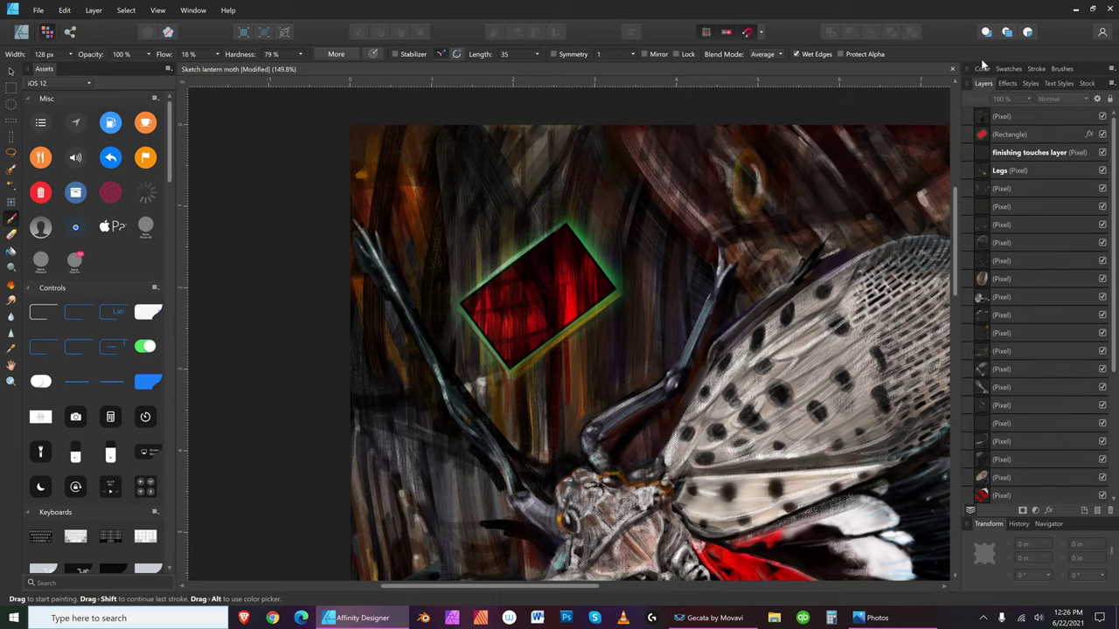
{"action": "left_click", "coordinate": [984, 69]}
{"action": "left_click", "coordinate": [1035, 128]}
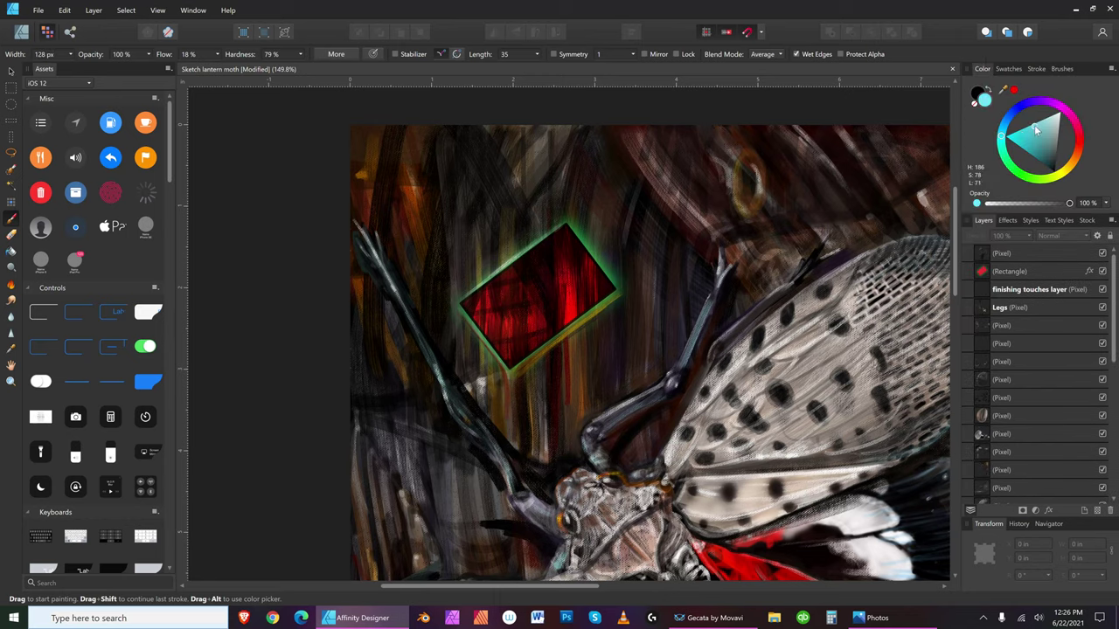
{"action": "left_click", "coordinate": [1035, 248]}
{"action": "left_click", "coordinate": [1097, 514]}
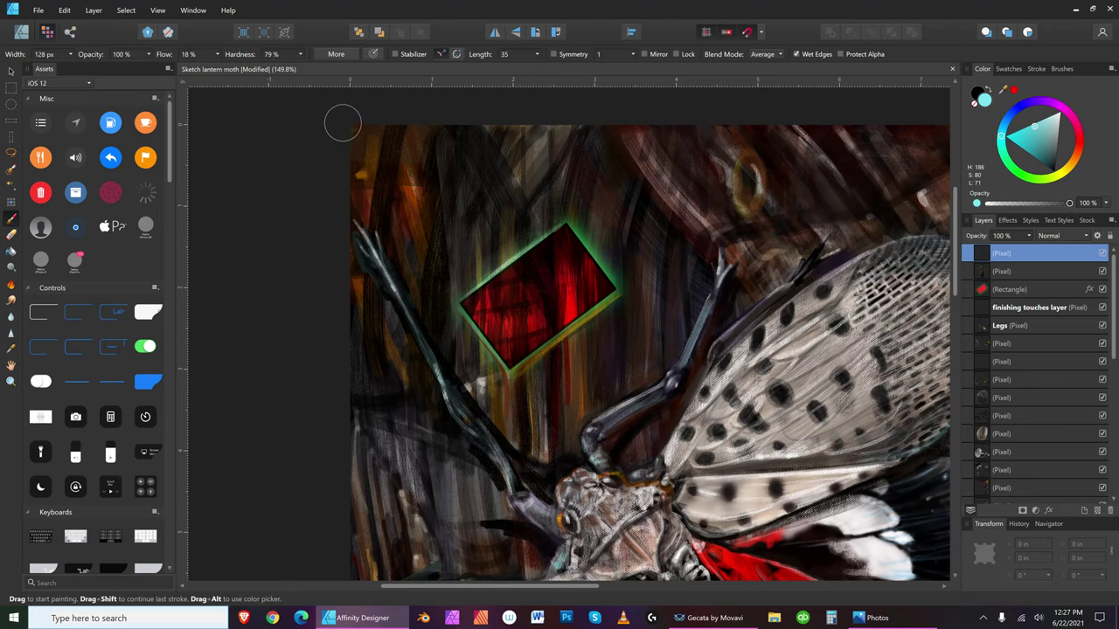
- Paint a diagonal light cyan beam from the painting's upper-left corner onto the rectangle, varying the brush width between strokes
{"action": "key", "text": "bracketright"}
{"action": "key", "text": "bracketright"}
{"action": "key", "text": "bracketright"}
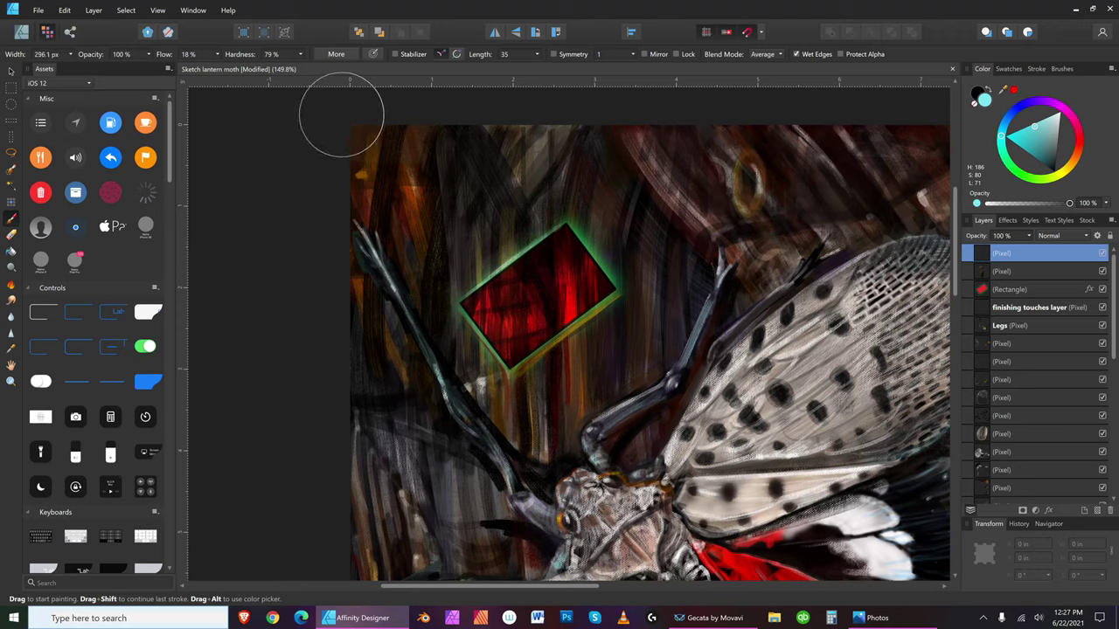
{"action": "key", "text": "bracketright"}
{"action": "key", "text": "bracketright"}
{"action": "mouse_move", "coordinate": [489, 253]}
{"action": "left_mouse_down"}
{"action": "mouse_move", "coordinate": [532, 320]}
{"action": "mouse_move", "coordinate": [569, 312]}
{"action": "left_mouse_up"}
{"action": "key", "text": "bracketleft"}
{"action": "key", "text": "bracketleft"}
{"action": "key", "text": "bracketleft"}
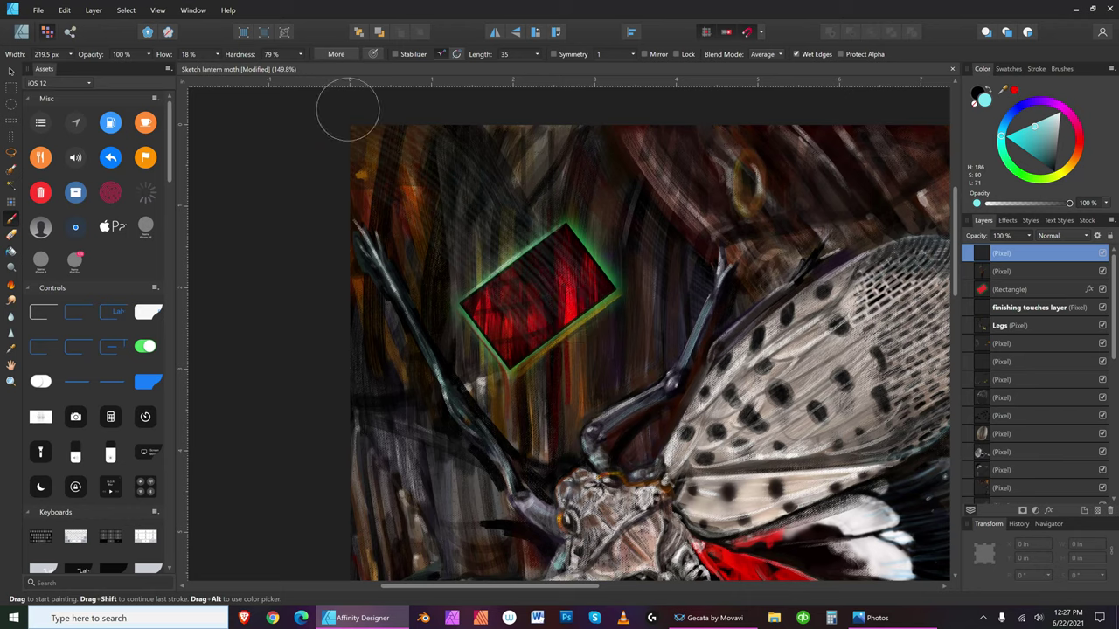
{"action": "key", "text": "bracketright"}
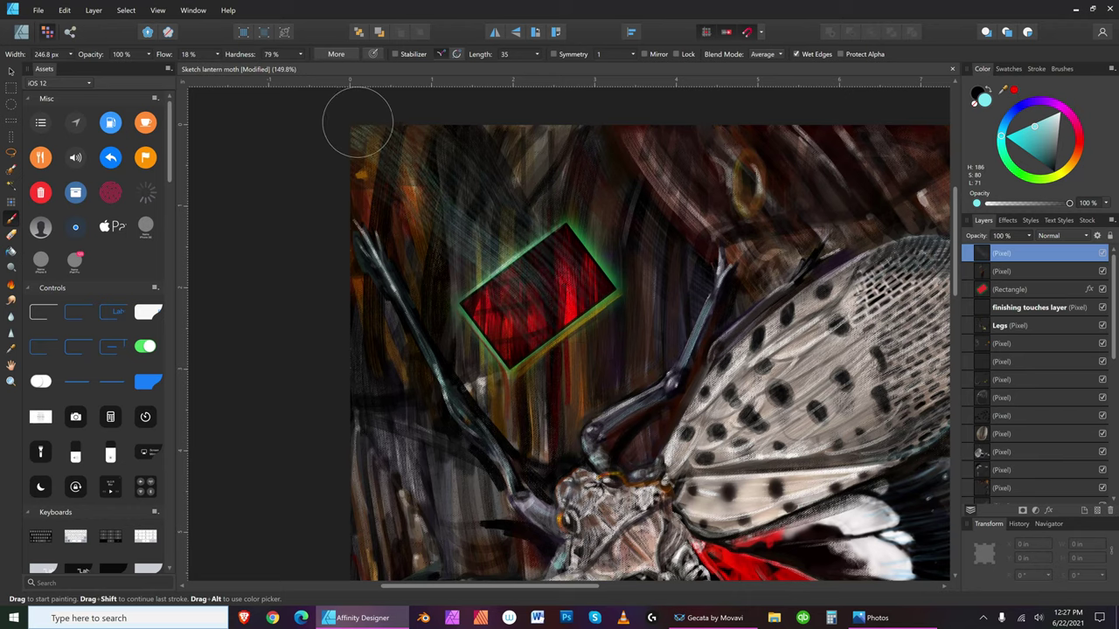
{"action": "left_click_drag", "start_coordinate": [345, 112], "coordinate": [337, 125], "text": "ctrl+alt"}
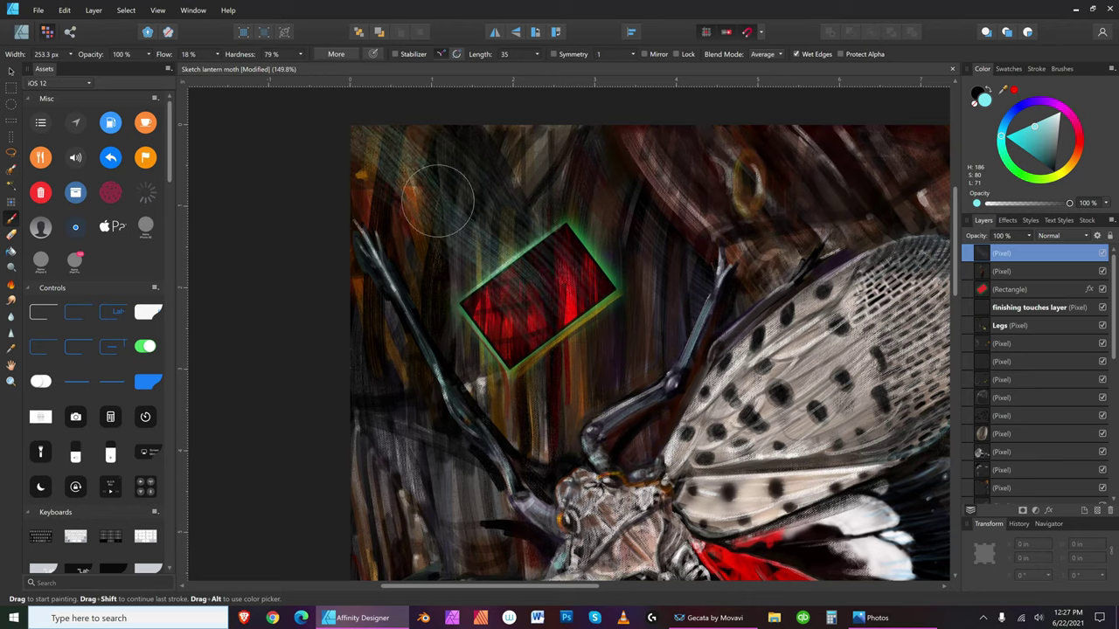
{"action": "left_click_drag", "start_coordinate": [437, 201], "coordinate": [470, 244]}
{"action": "key", "text": "bracketleft"}
{"action": "key", "text": "bracketleft"}
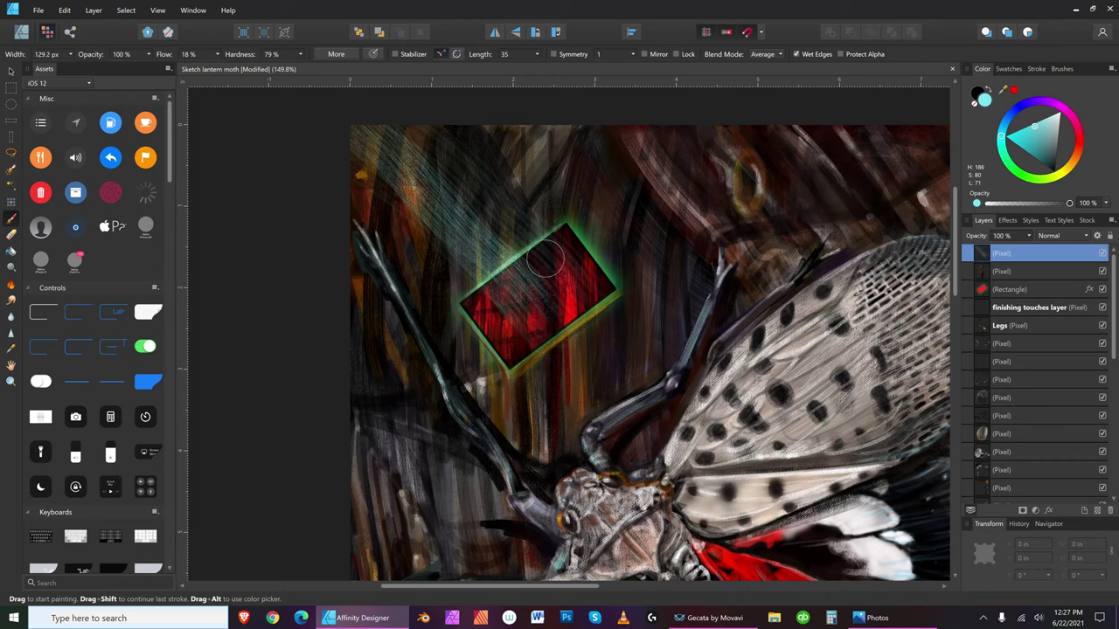
{"action": "key", "text": "bracketright"}
{"action": "key", "text": "bracketright"}
{"action": "left_click_drag", "start_coordinate": [412, 125], "coordinate": [566, 286]}
{"action": "key", "text": "bracketleft"}
{"action": "mouse_move", "coordinate": [355, 113]}
{"action": "left_mouse_down"}
{"action": "mouse_move", "coordinate": [467, 245]}
{"action": "mouse_move", "coordinate": [541, 309]}
{"action": "left_mouse_up"}
{"action": "key", "text": "bracketright"}
{"action": "key", "text": "bracketright"}
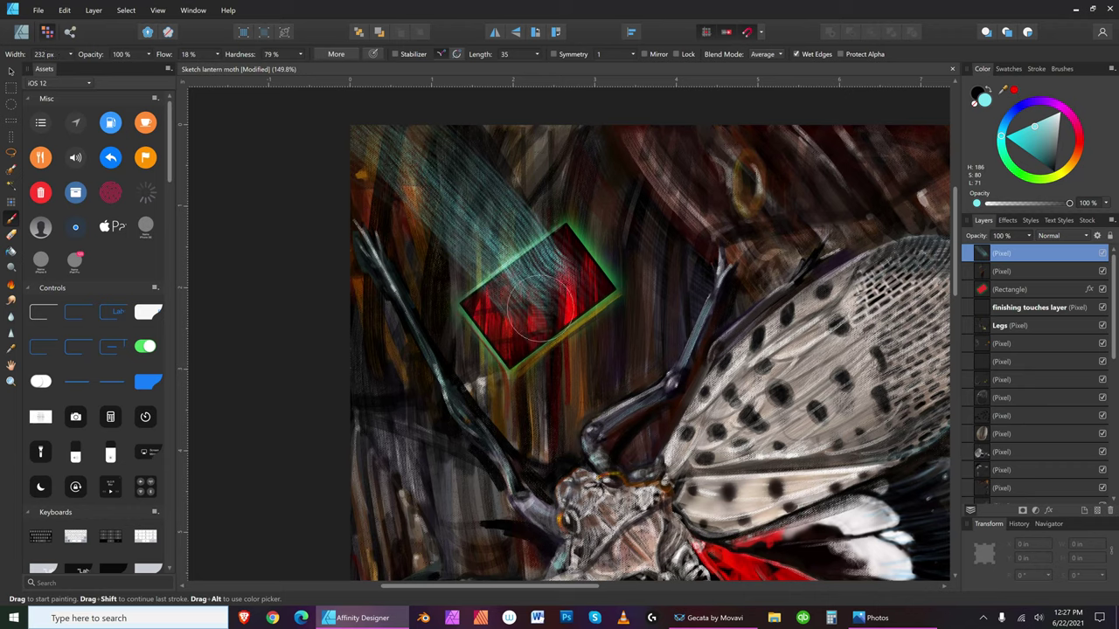
{"action": "left_click_drag", "start_coordinate": [379, 131], "coordinate": [531, 313]}
{"action": "left_click_drag", "start_coordinate": [344, 131], "coordinate": [498, 270]}
{"action": "key", "text": "bracketleft"}
{"action": "key", "text": "bracketleft"}
{"action": "key", "text": "bracketleft"}
{"action": "key", "text": "bracketleft"}
{"action": "key", "text": "bracketleft"}
{"action": "key", "text": "bracketleft"}
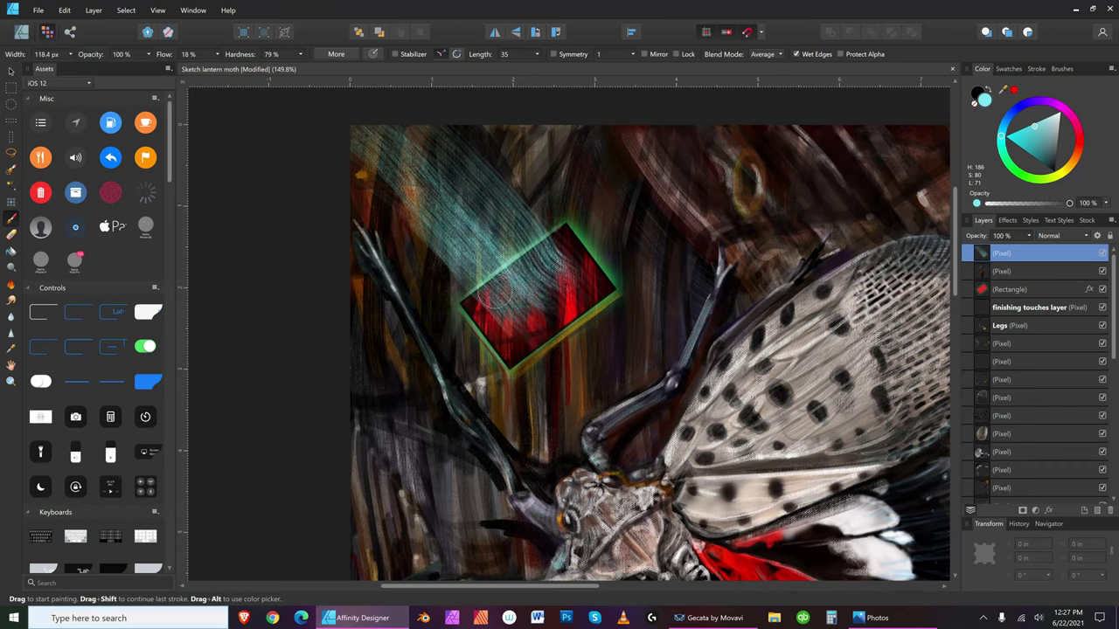
{"action": "key", "text": "bracketright"}
{"action": "key", "text": "bracketright"}
{"action": "key", "text": "bracketright"}
{"action": "key", "text": "bracketright"}
{"action": "mouse_move", "coordinate": [352, 160]}
{"action": "left_mouse_down"}
{"action": "mouse_move", "coordinate": [465, 271]}
{"action": "mouse_move", "coordinate": [517, 293]}
{"action": "mouse_move", "coordinate": [399, 205]}
{"action": "mouse_move", "coordinate": [518, 321]}
{"action": "left_mouse_up"}
{"action": "key", "text": "bracketright"}
{"action": "key", "text": "bracketright"}
{"action": "key", "text": "bracketright"}
{"action": "key", "text": "bracketright"}
{"action": "mouse_move", "coordinate": [428, 161]}
{"action": "left_mouse_down"}
{"action": "mouse_move", "coordinate": [395, 129]}
{"action": "mouse_move", "coordinate": [562, 250]}
{"action": "left_mouse_up"}
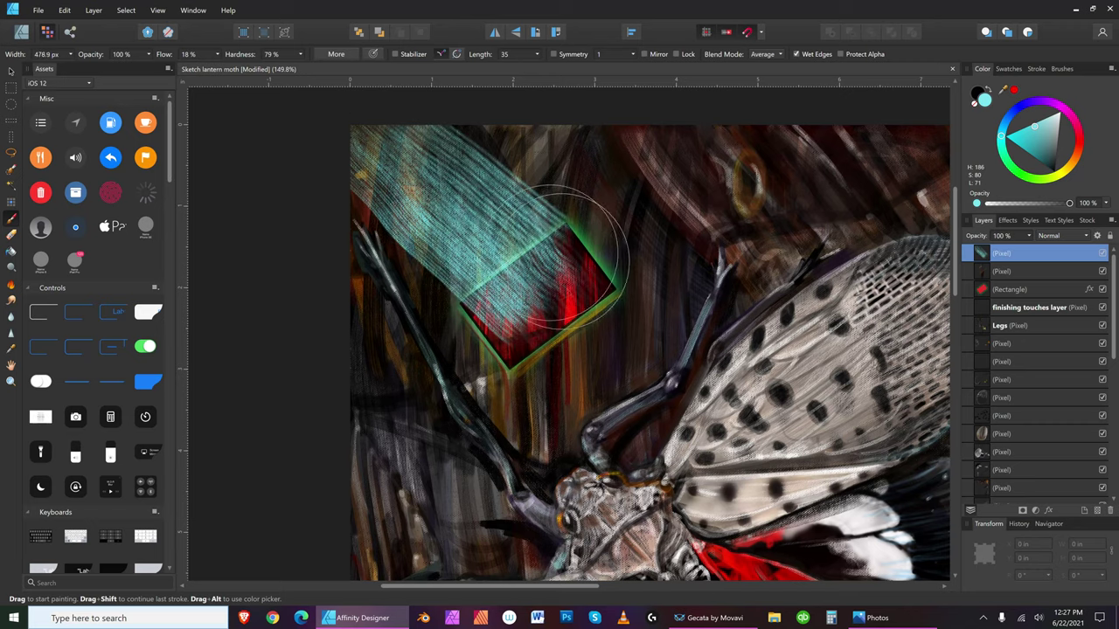
{"action": "key", "text": "bracketright"}
{"action": "key", "text": "bracketright"}
{"action": "key", "text": "bracketright"}
{"action": "key", "text": "bracketright"}
{"action": "key", "text": "bracketright"}
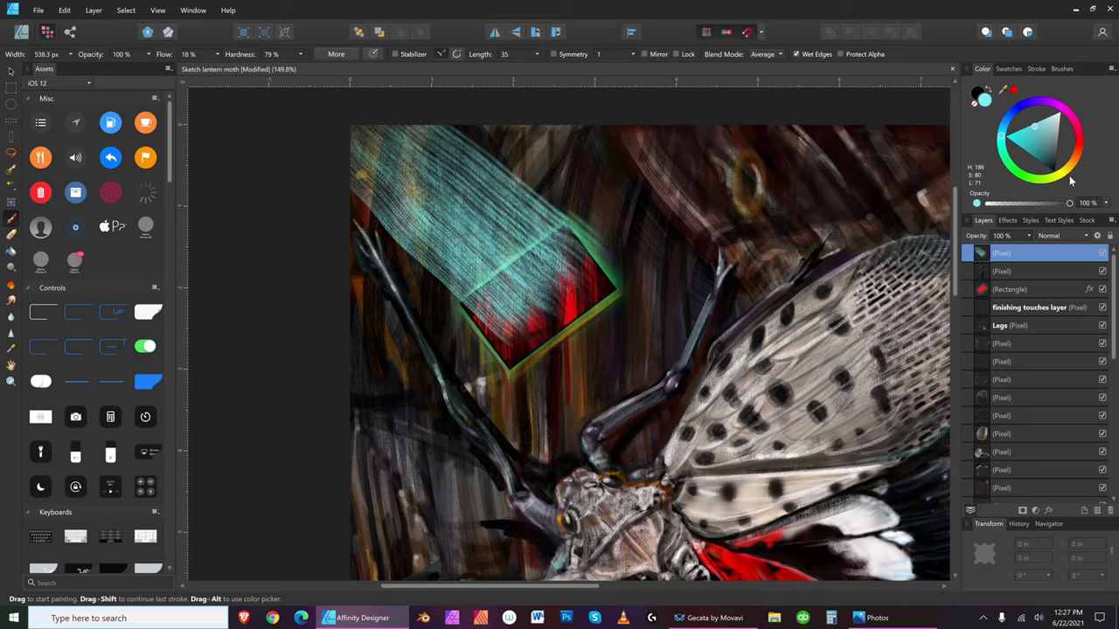
- Paint pale yellow strokes with hue 55 along the middle of the cyan beam, using a brush width of about 380 to 430 px
{"action": "left_click", "coordinate": [1065, 175]}
{"action": "left_click_drag", "start_coordinate": [361, 125], "coordinate": [399, 110]}
{"action": "key", "text": "bracketleft"}
{"action": "key", "text": "bracketleft"}
{"action": "key", "text": "bracketleft"}
{"action": "key", "text": "bracketleft"}
{"action": "key", "text": "bracketleft"}
{"action": "key", "text": "bracketleft"}
{"action": "key", "text": "bracketleft"}
{"action": "key", "text": "bracketleft"}
{"action": "key", "text": "bracketleft"}
{"action": "key", "text": "bracketleft"}
{"action": "key", "text": "bracketleft"}
{"action": "key", "text": "bracketleft"}
{"action": "key", "text": "bracketright"}
{"action": "key", "text": "bracketright"}
{"action": "key", "text": "bracketright"}
{"action": "key", "text": "bracketright"}
{"action": "key", "text": "bracketright"}
{"action": "key", "text": "bracketright"}
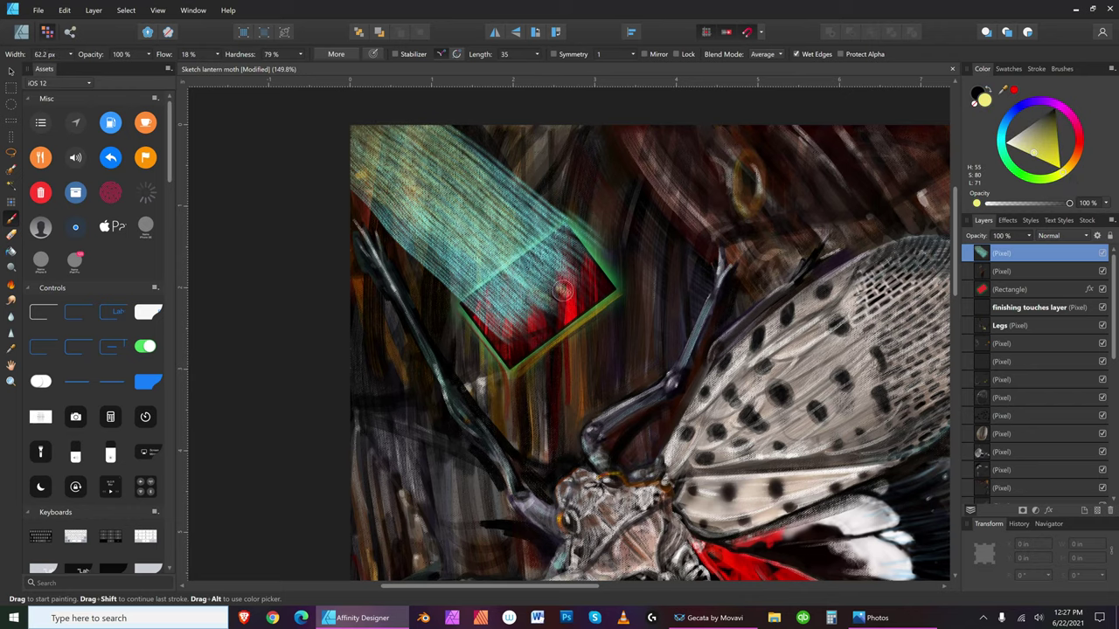
{"action": "left_click_drag", "start_coordinate": [371, 145], "coordinate": [546, 284]}
{"action": "key", "text": "bracketright"}
{"action": "key", "text": "bracketright"}
{"action": "key", "text": "bracketright"}
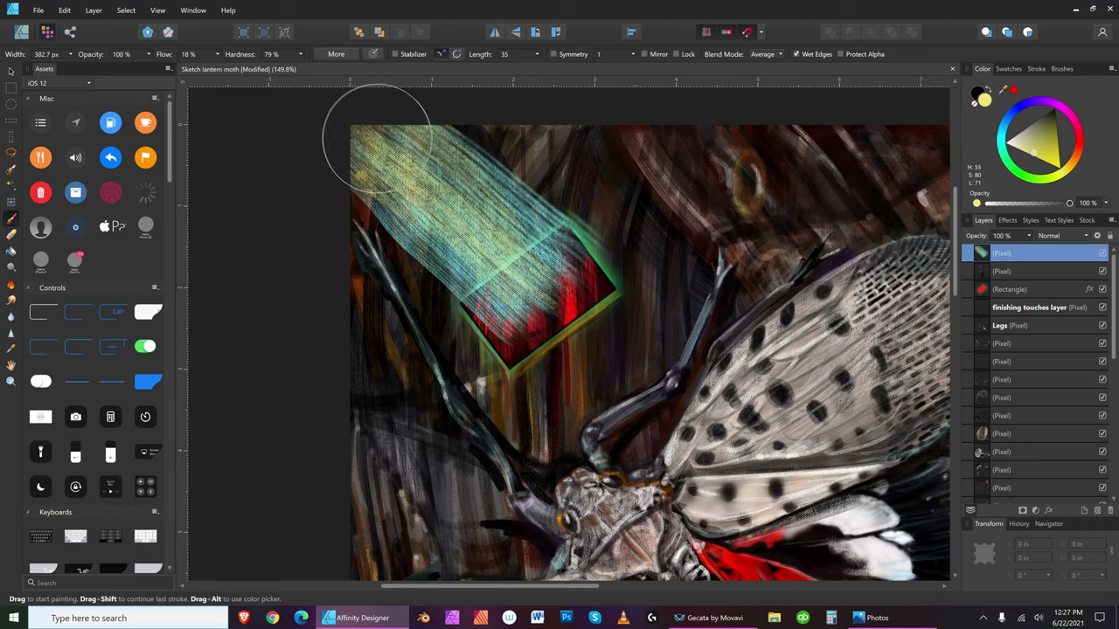
{"action": "left_click_drag", "start_coordinate": [374, 125], "coordinate": [572, 288]}
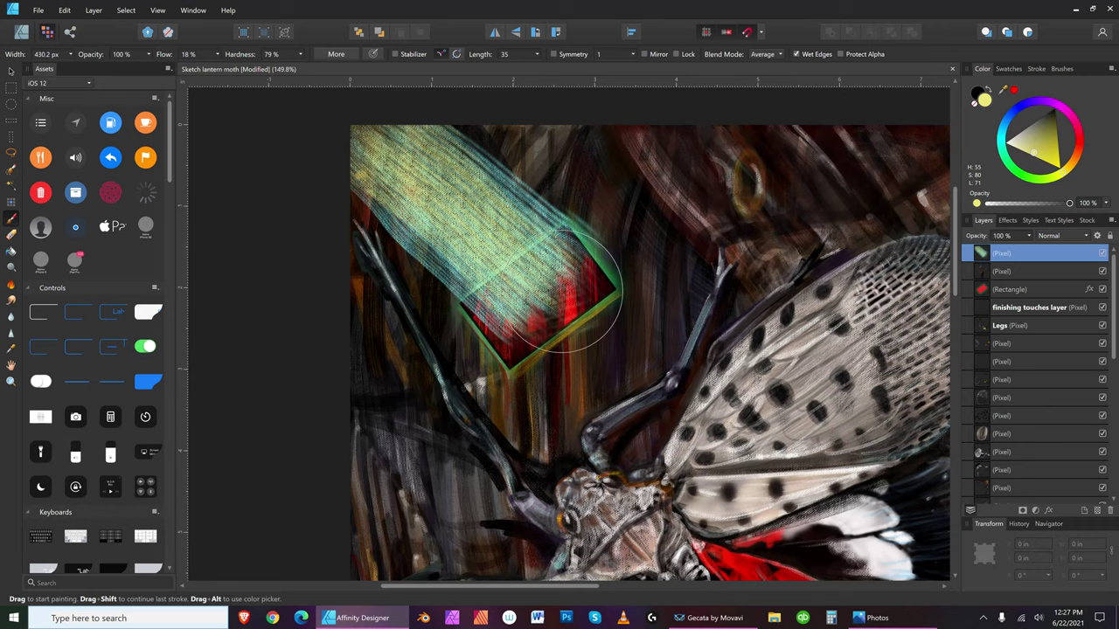
- Erase along both long edges of the beam with the Erase Brush at about 167 to 197 px wide and 75% opacity
{"action": "left_click", "coordinate": [13, 235]}
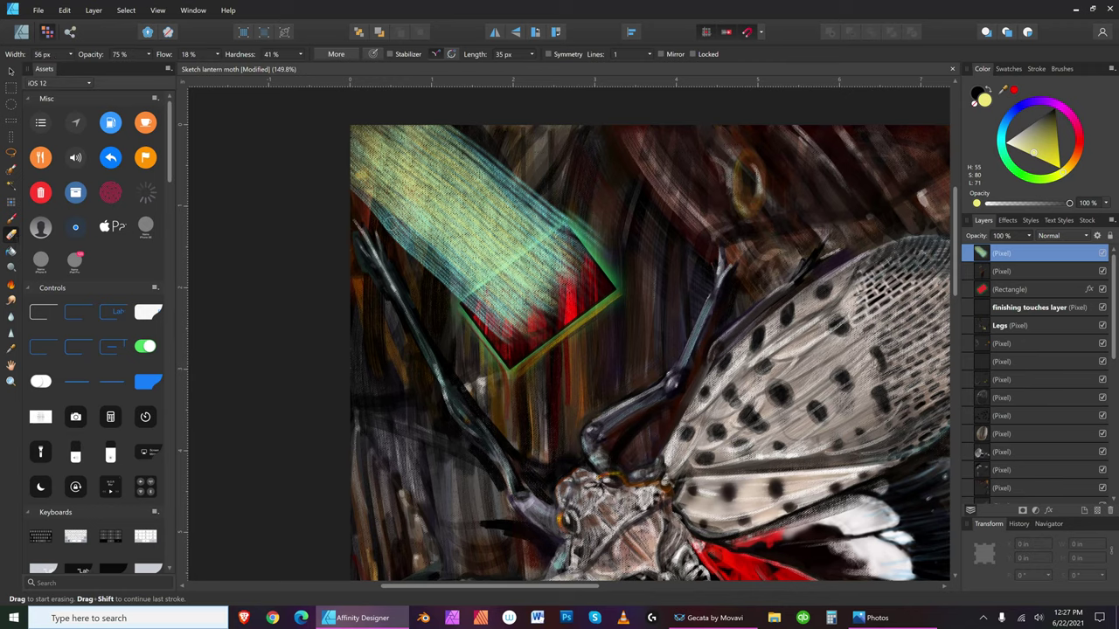
{"action": "key", "text": "bracketright"}
{"action": "key", "text": "bracketright"}
{"action": "key", "text": "bracketright"}
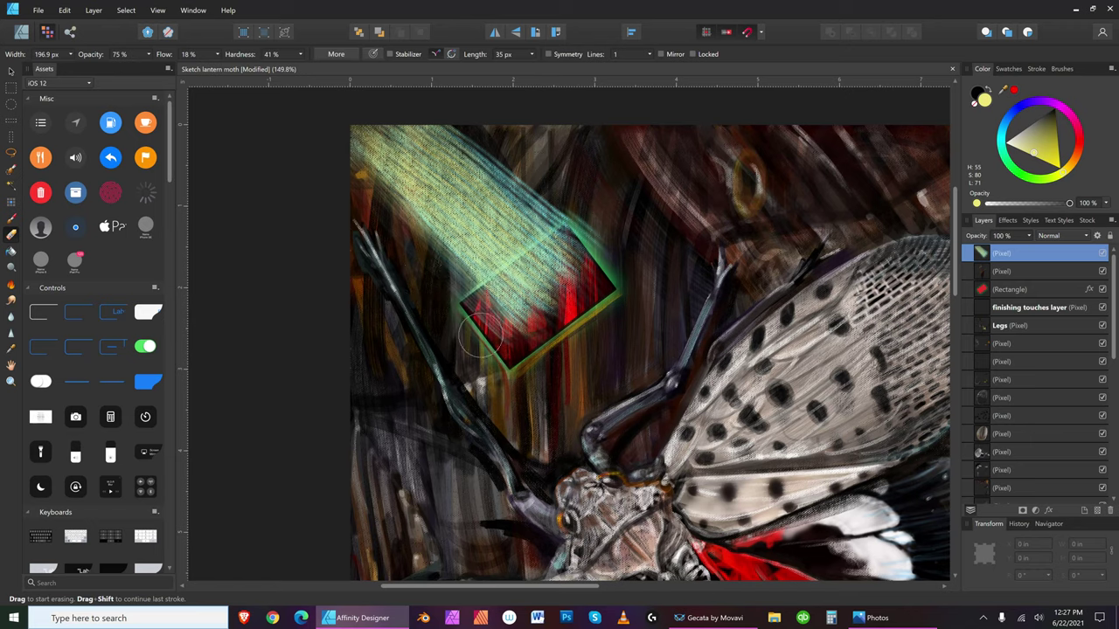
{"action": "key", "text": "bracketleft"}
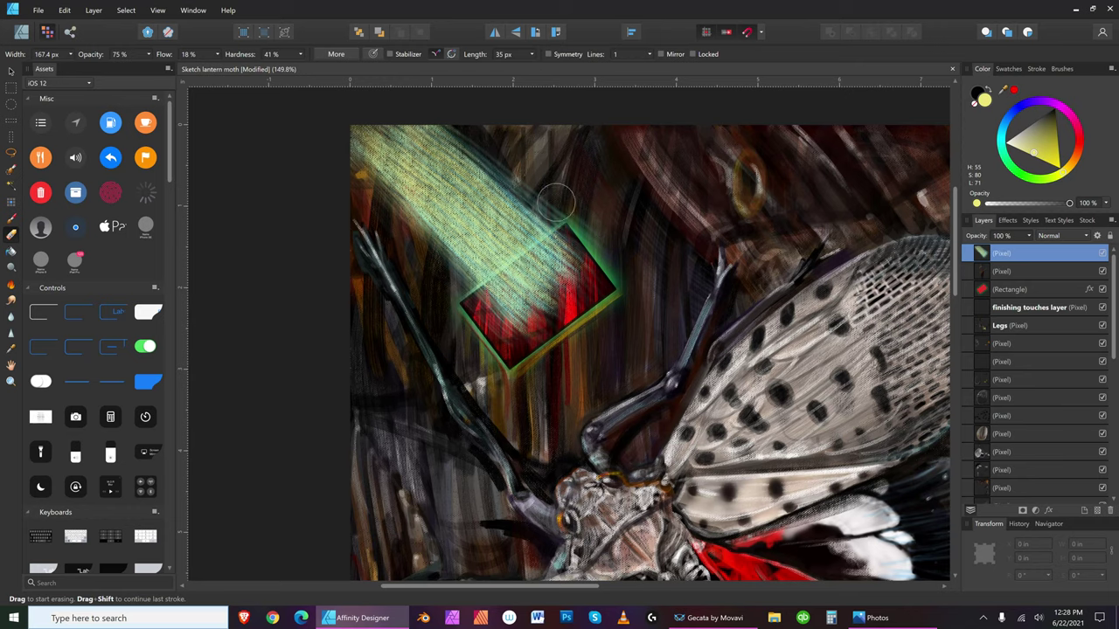
- Soften the beam's edges and upper end with the Erase Brush, varying its width between about 26 and 474 px
{"action": "key", "text": "bracketleft"}
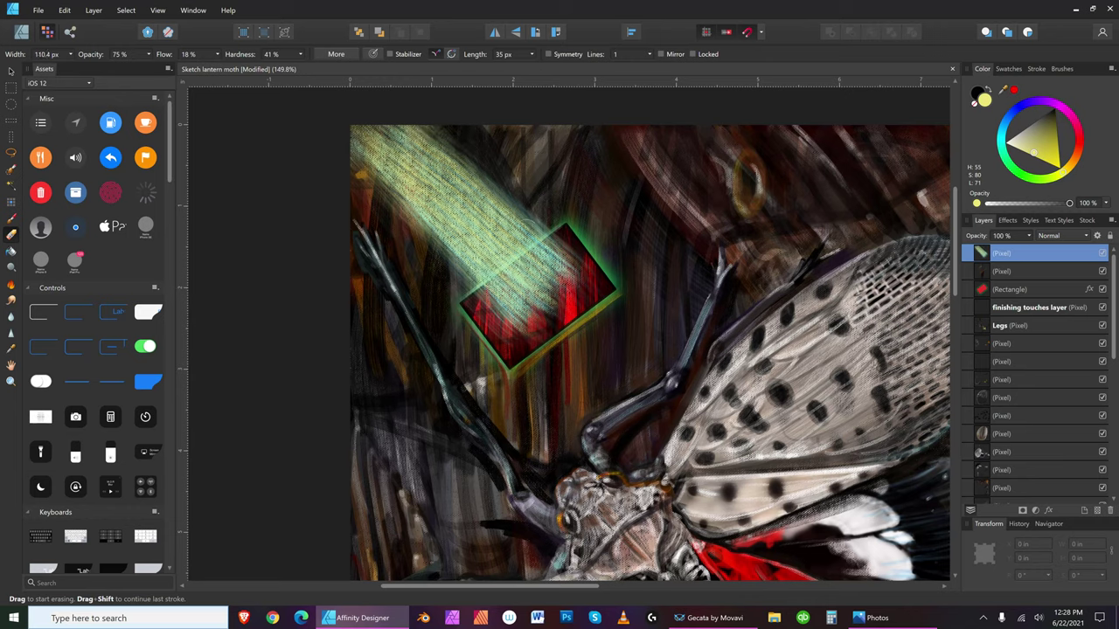
{"action": "key", "text": "bracketright"}
{"action": "key", "text": "bracketleft"}
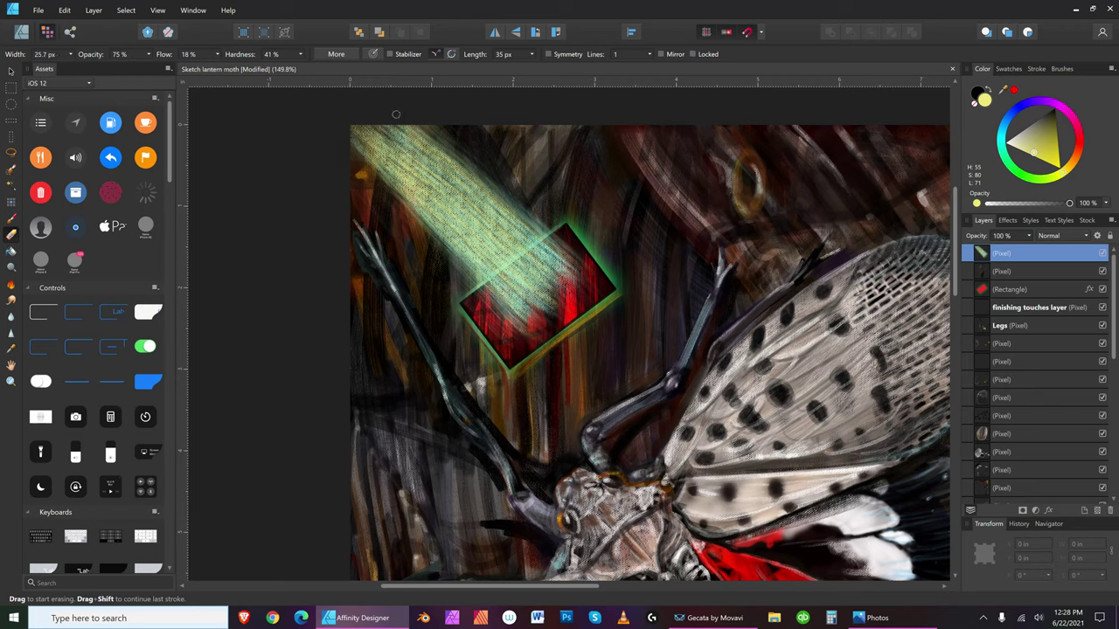
{"action": "key", "text": "bracketright"}
{"action": "key", "text": "bracketright"}
{"action": "key", "text": "bracketright"}
{"action": "key", "text": "bracketright"}
{"action": "key", "text": "bracketright"}
{"action": "key", "text": "bracketright"}
{"action": "key", "text": "bracketright"}
{"action": "key", "text": "bracketright"}
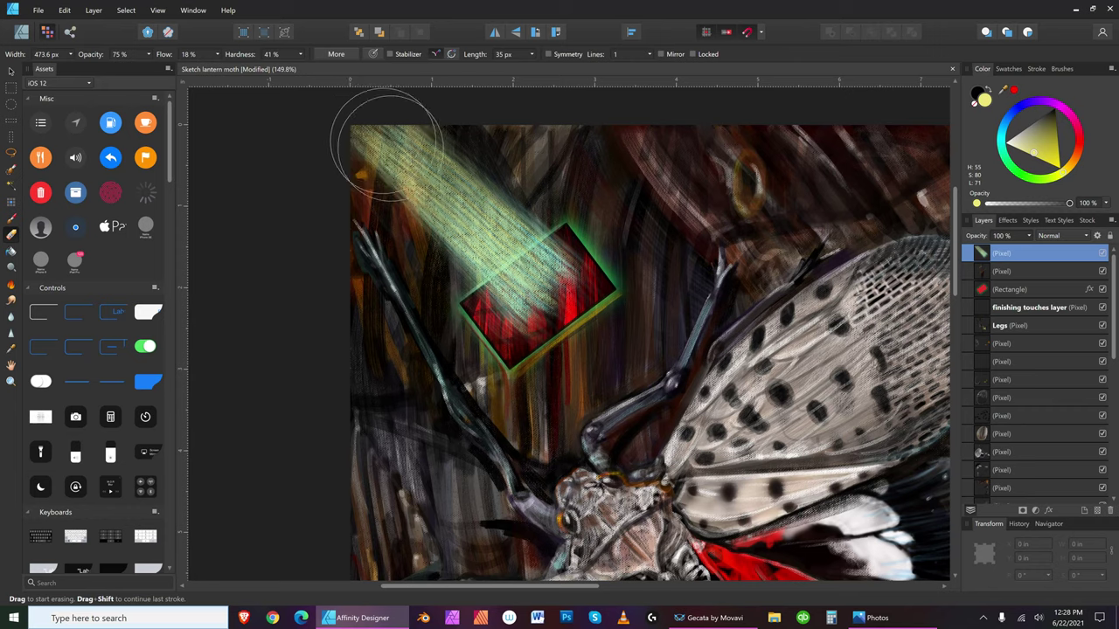
{"action": "key", "text": "bracketleft"}
{"action": "key", "text": "bracketleft"}
{"action": "key", "text": "bracketleft"}
{"action": "key", "text": "bracketleft"}
{"action": "key", "text": "bracketleft"}
{"action": "key", "text": "bracketleft"}
{"action": "key", "text": "bracketleft"}
{"action": "key", "text": "bracketleft"}
{"action": "key", "text": "bracketleft"}
{"action": "key", "text": "bracketleft"}
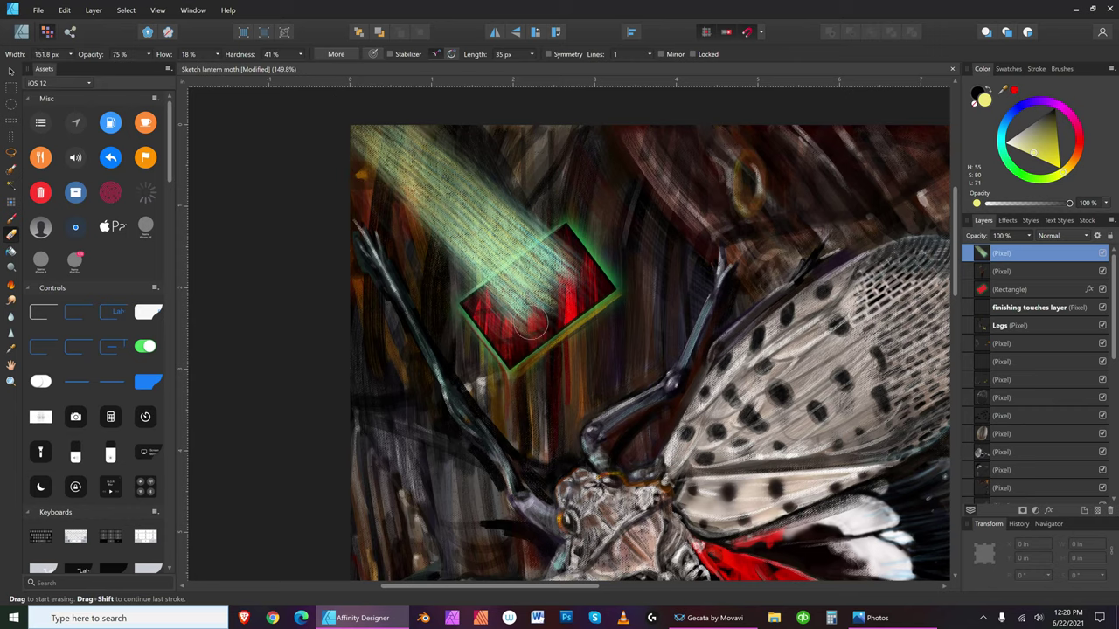
- Fade the middle of the beam and its end on the rectangle, erasing at about 220 to 231 px wide and 75% opacity
{"action": "key", "text": "bracketright"}
{"action": "key", "text": "bracketright"}
{"action": "key", "text": "bracketright"}
{"action": "key", "text": "bracketright"}
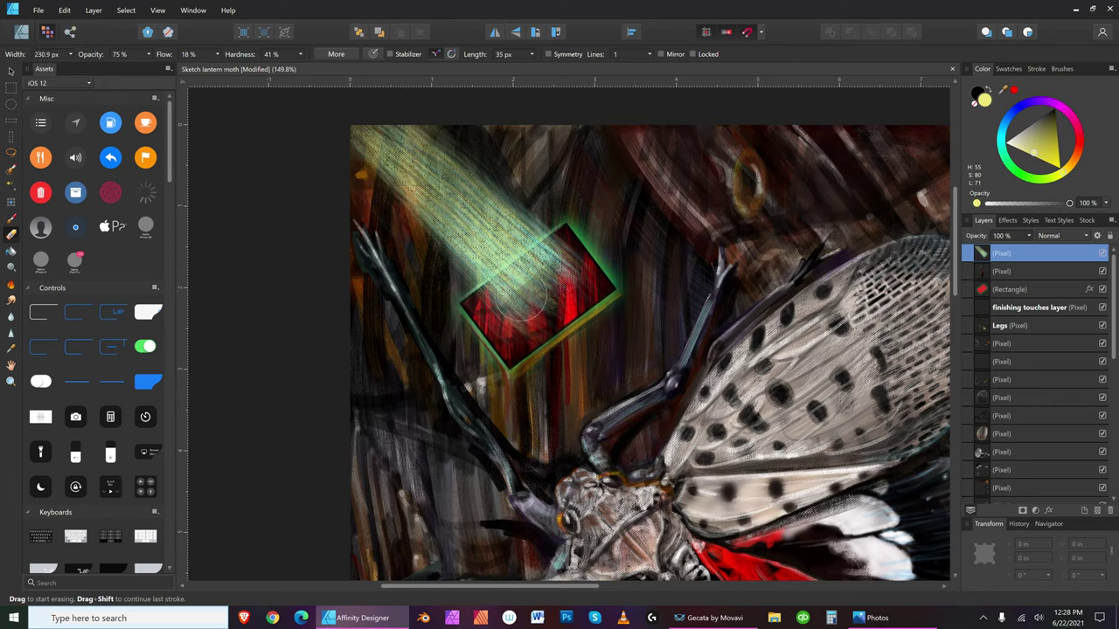
{"action": "mouse_move", "coordinate": [556, 278]}
{"action": "left_mouse_down"}
{"action": "mouse_move", "coordinate": [530, 323]}
{"action": "mouse_move", "coordinate": [574, 287]}
{"action": "mouse_move", "coordinate": [572, 268]}
{"action": "mouse_move", "coordinate": [557, 264]}
{"action": "mouse_move", "coordinate": [568, 253]}
{"action": "mouse_move", "coordinate": [537, 291]}
{"action": "mouse_move", "coordinate": [529, 284]}
{"action": "mouse_move", "coordinate": [564, 258]}
{"action": "mouse_move", "coordinate": [530, 219]}
{"action": "mouse_move", "coordinate": [454, 254]}
{"action": "mouse_move", "coordinate": [472, 203]}
{"action": "mouse_move", "coordinate": [437, 157]}
{"action": "left_mouse_up"}
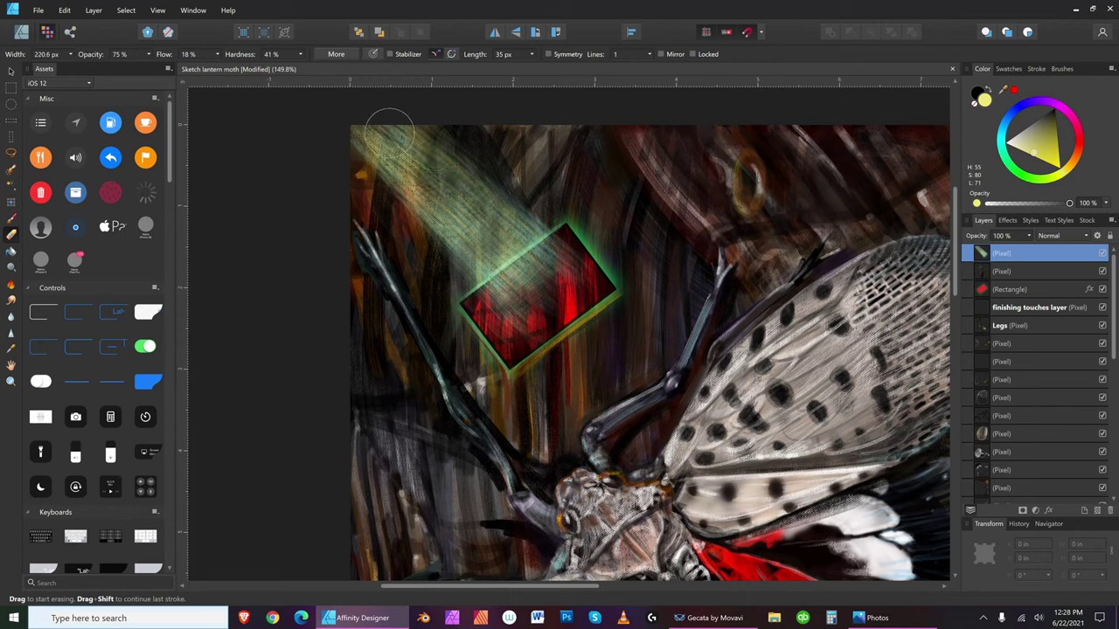
{"action": "mouse_move", "coordinate": [347, 136]}
{"action": "left_mouse_down"}
{"action": "mouse_move", "coordinate": [370, 174]}
{"action": "mouse_move", "coordinate": [478, 216]}
{"action": "mouse_move", "coordinate": [427, 169]}
{"action": "mouse_move", "coordinate": [413, 219]}
{"action": "mouse_move", "coordinate": [520, 307]}
{"action": "mouse_move", "coordinate": [552, 317]}
{"action": "mouse_move", "coordinate": [585, 291]}
{"action": "mouse_move", "coordinate": [587, 234]}
{"action": "mouse_move", "coordinate": [532, 200]}
{"action": "mouse_move", "coordinate": [554, 259]}
{"action": "mouse_move", "coordinate": [542, 310]}
{"action": "mouse_move", "coordinate": [511, 321]}
{"action": "mouse_move", "coordinate": [596, 286]}
{"action": "left_mouse_up"}
{"action": "key", "text": "bracketright"}
{"action": "key", "text": "bracketright"}
{"action": "key", "text": "bracketright"}
{"action": "key", "text": "bracketleft"}
{"action": "key", "text": "bracketleft"}
{"action": "key", "text": "bracketleft"}
{"action": "key", "text": "bracketleft"}
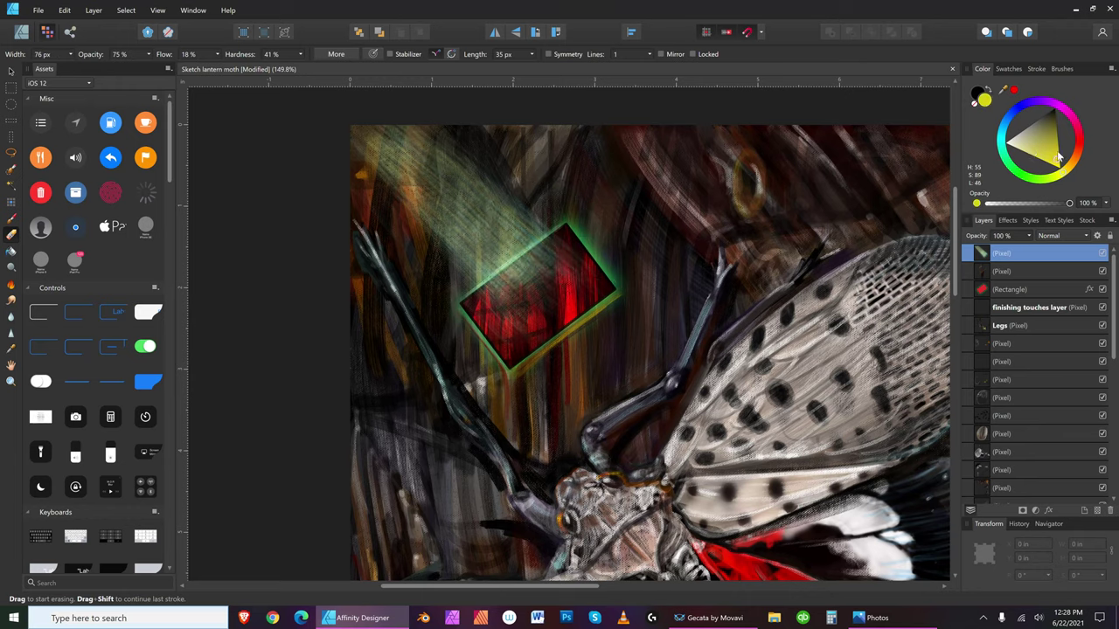
- Choose the soft 256 px Basic brush for the Erase Brush and fade the beam further at about 390 to 450 px wide
{"action": "left_click", "coordinate": [1064, 68]}
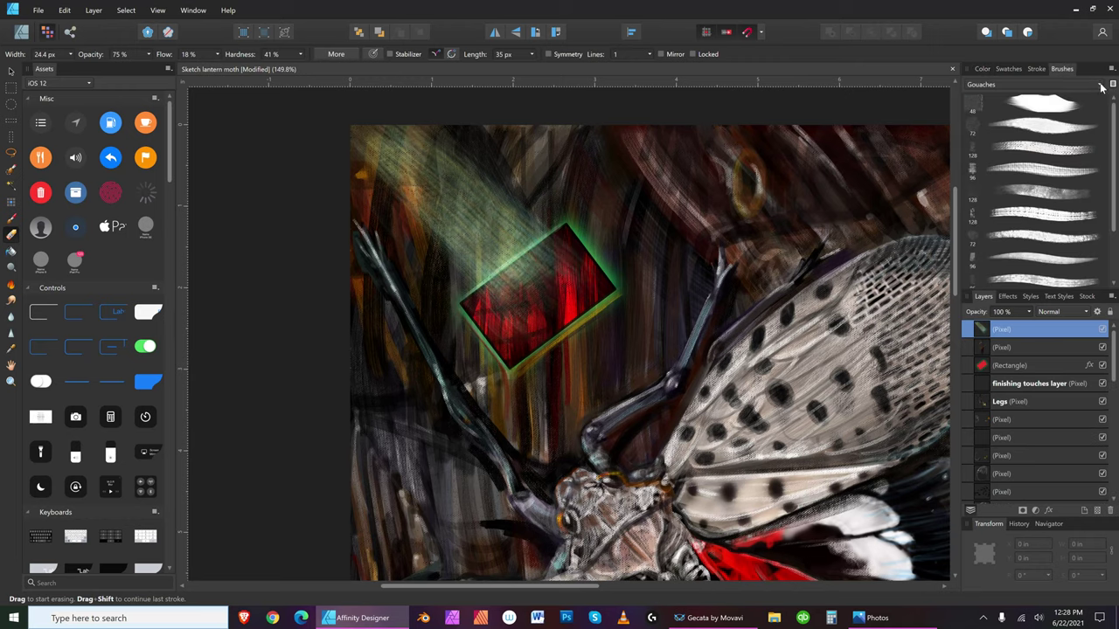
{"action": "left_click", "coordinate": [1100, 85]}
{"action": "left_click", "coordinate": [995, 109]}
{"action": "scroll", "coordinate": [1108, 254], "scroll_direction": "down", "scroll_amount": 5}
{"action": "left_click", "coordinate": [1058, 255]}
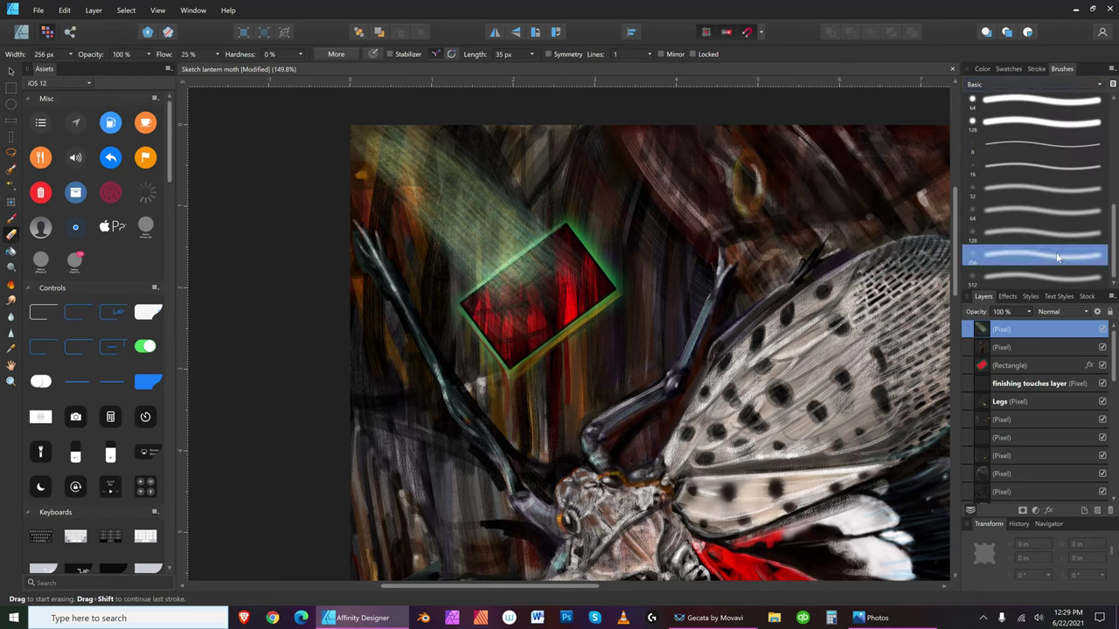
{"action": "mouse_move", "coordinate": [449, 162]}
{"action": "left_mouse_down"}
{"action": "mouse_move", "coordinate": [394, 145]}
{"action": "mouse_move", "coordinate": [450, 175]}
{"action": "left_mouse_up"}
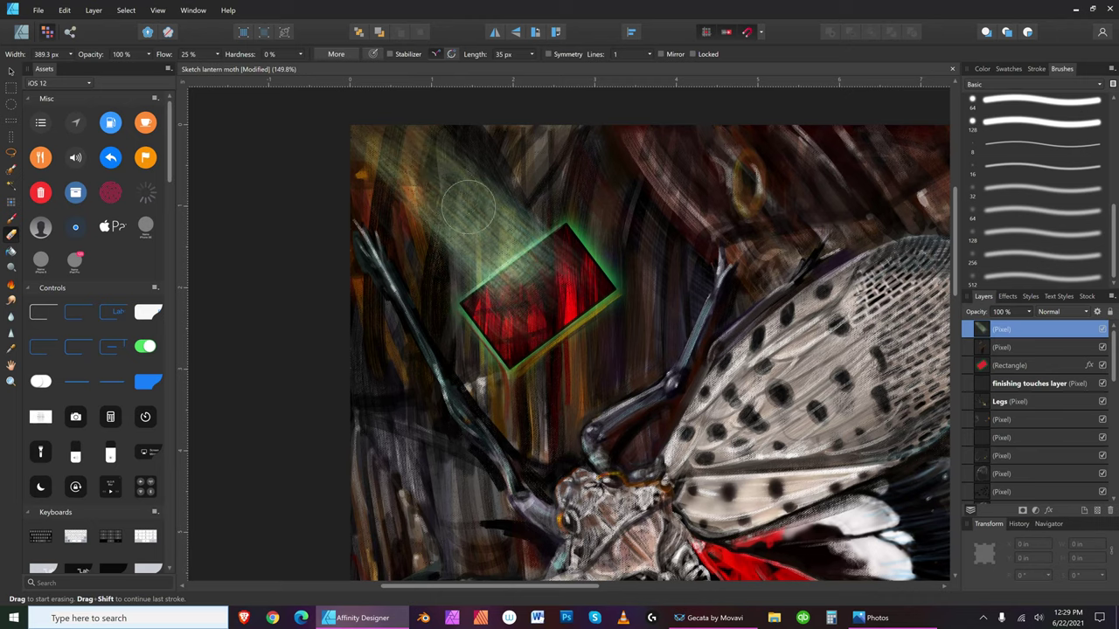
{"action": "left_click_drag", "start_coordinate": [552, 281], "coordinate": [507, 229]}
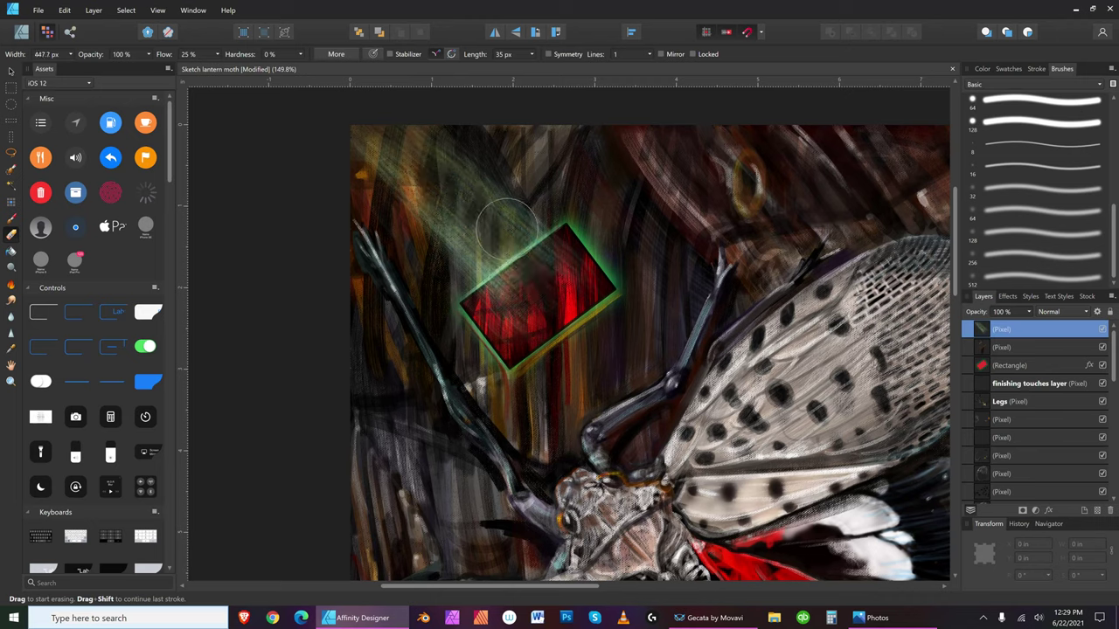
- Set the Paint Brush colour to light blue with hue 198, saturation 60 and lightness 57, using the soft 128 px Basic brush
{"action": "key", "text": "b"}
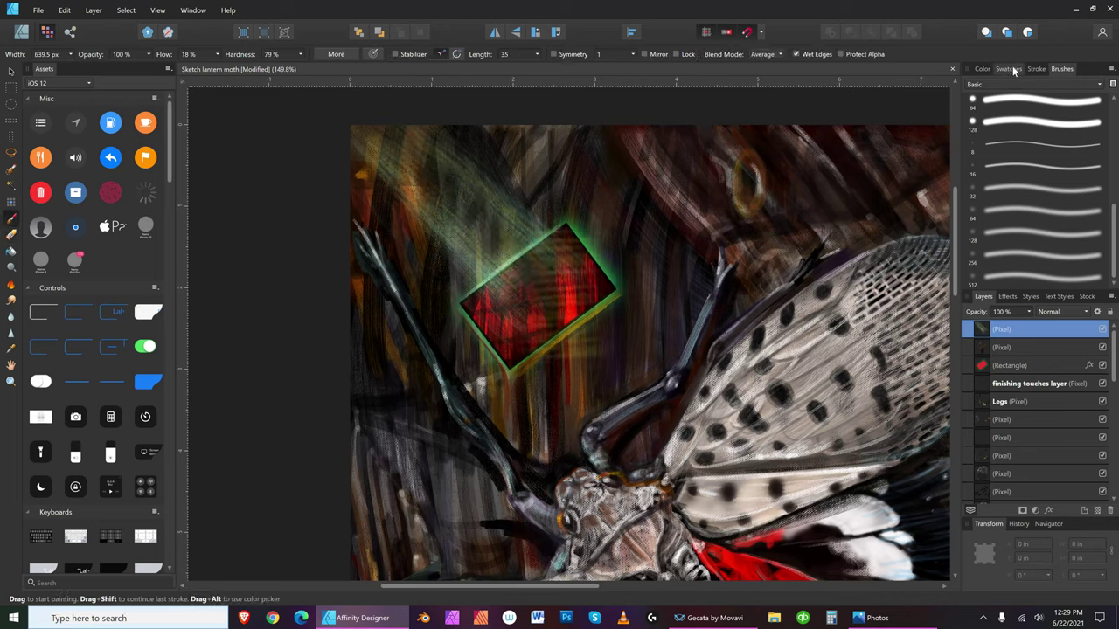
{"action": "left_click", "coordinate": [986, 67]}
{"action": "left_click", "coordinate": [1008, 131]}
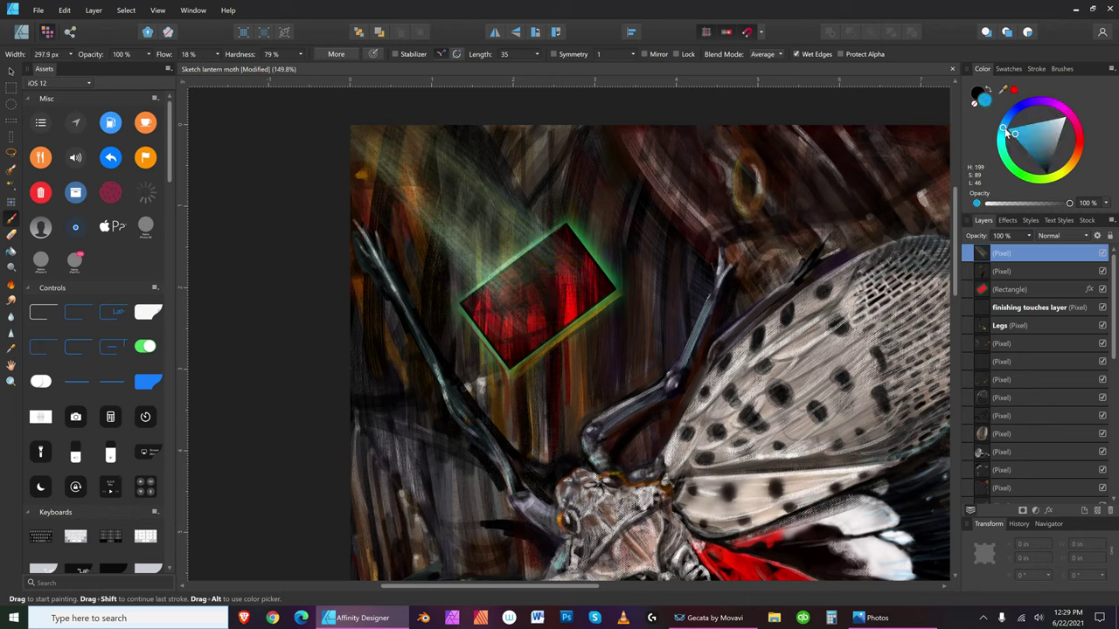
{"action": "left_click", "coordinate": [1033, 130]}
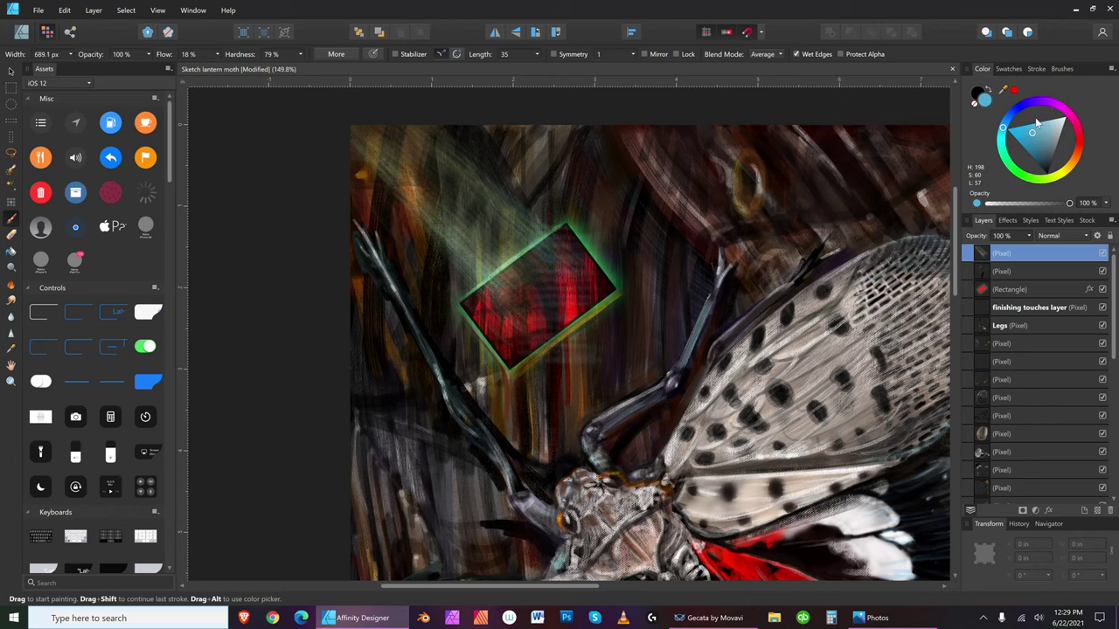
{"action": "key", "text": "bracketleft"}
{"action": "key", "text": "bracketleft"}
{"action": "key", "text": "bracketleft"}
{"action": "key", "text": "bracketleft"}
{"action": "key", "text": "bracketleft"}
{"action": "key", "text": "bracketleft"}
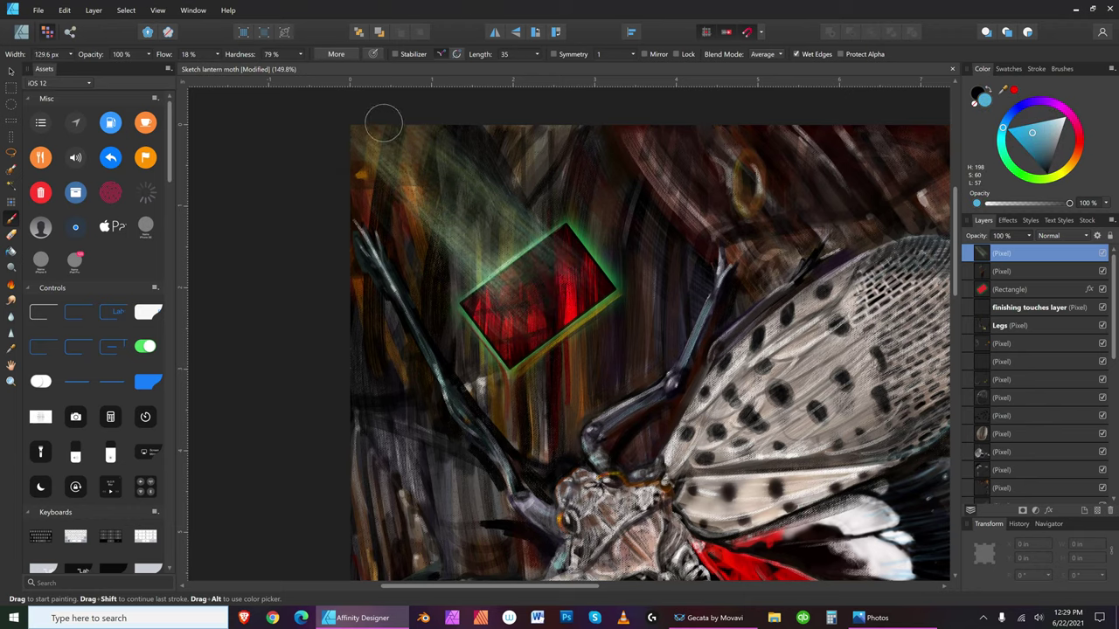
{"action": "key", "text": "bracketleft"}
{"action": "left_click", "coordinate": [1062, 69]}
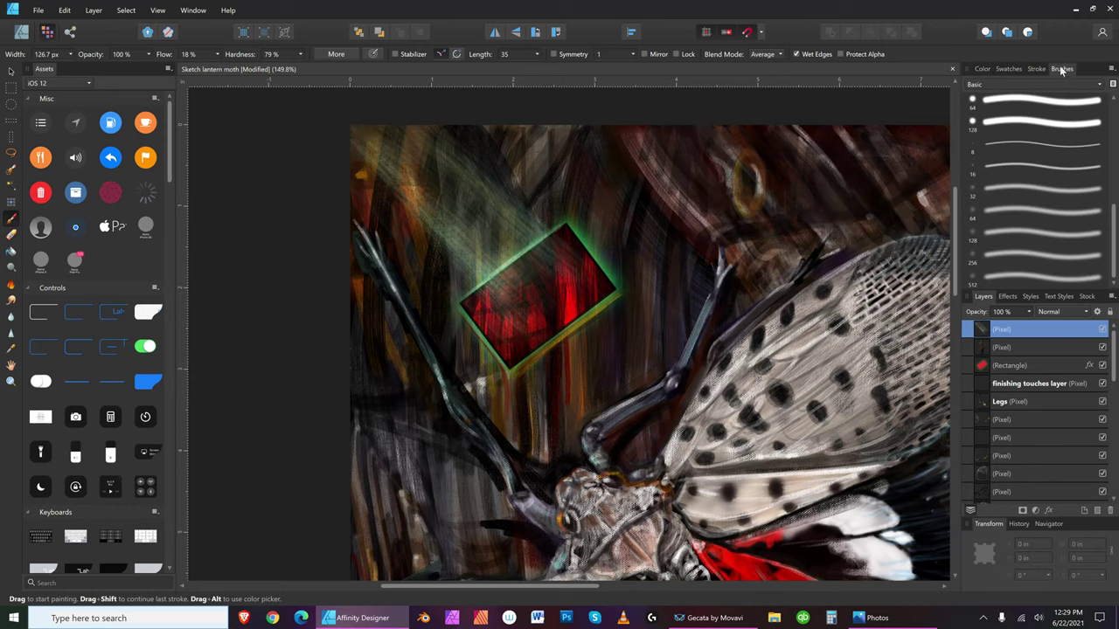
{"action": "left_click", "coordinate": [1053, 230]}
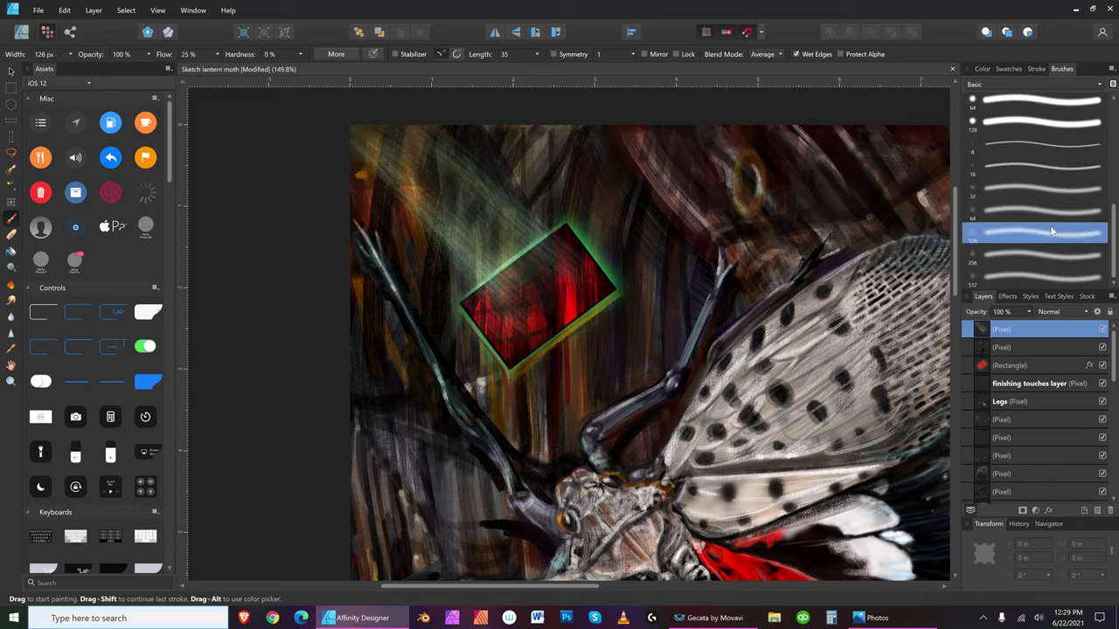
- Try a light blue stroke along the beam from the painting's upper-left corner onto the rectangle, and undo it
{"action": "key", "text": "bracketright"}
{"action": "left_click_drag", "start_coordinate": [364, 109], "coordinate": [560, 290]}
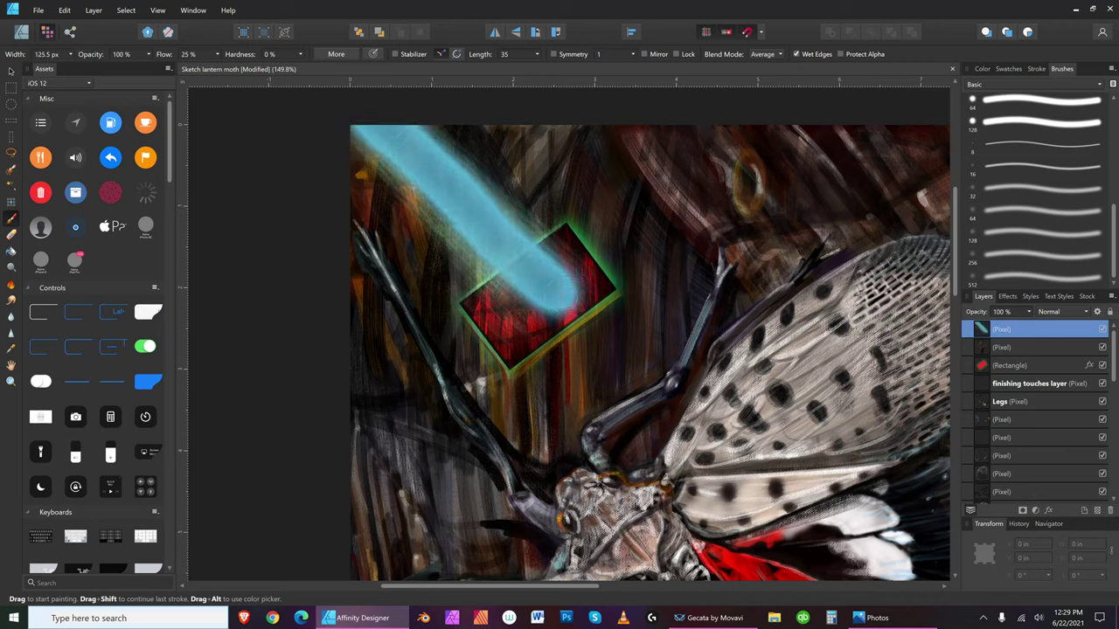
{"action": "left_click", "coordinate": [66, 10]}
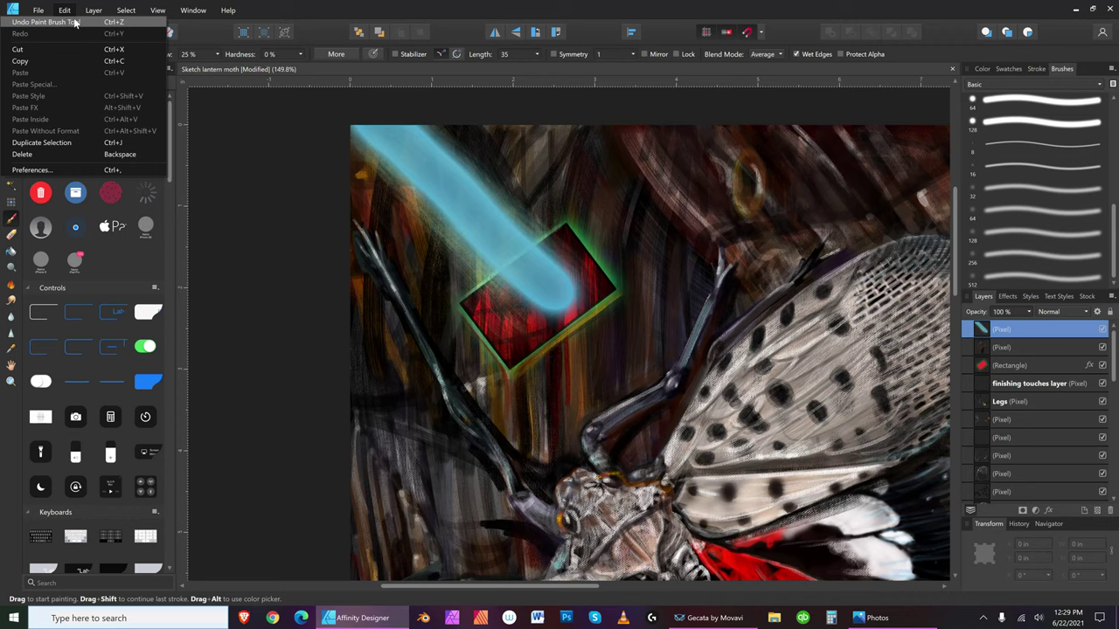
{"action": "left_click", "coordinate": [74, 23]}
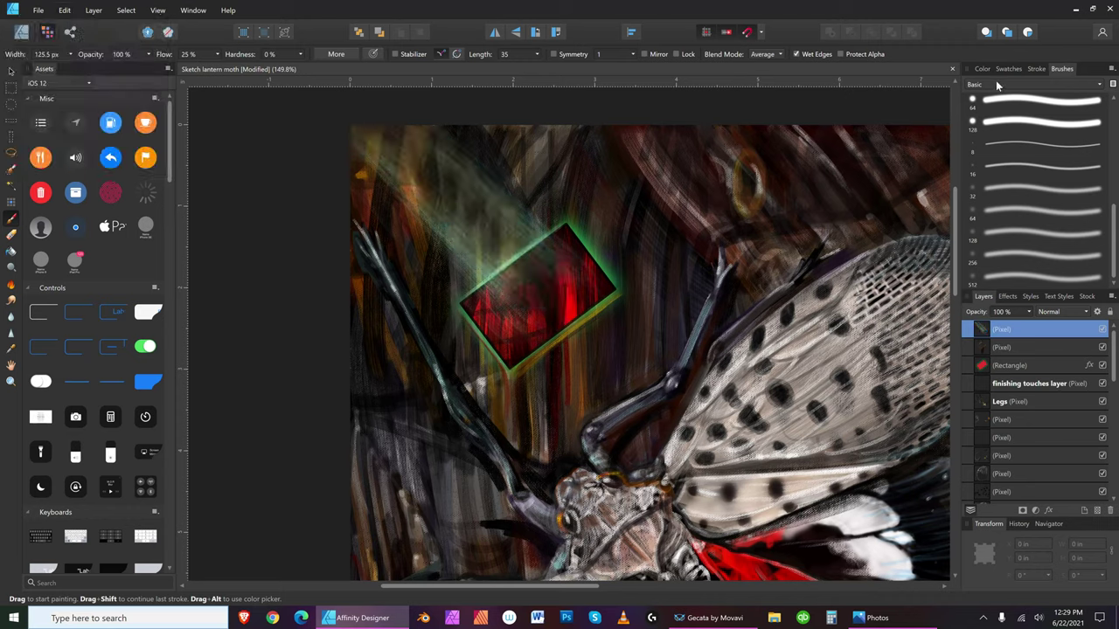
- Lower the Paint Brush to 59% opacity and 7% flow and dab faint blue spots along the beam
{"action": "left_click", "coordinate": [149, 54]}
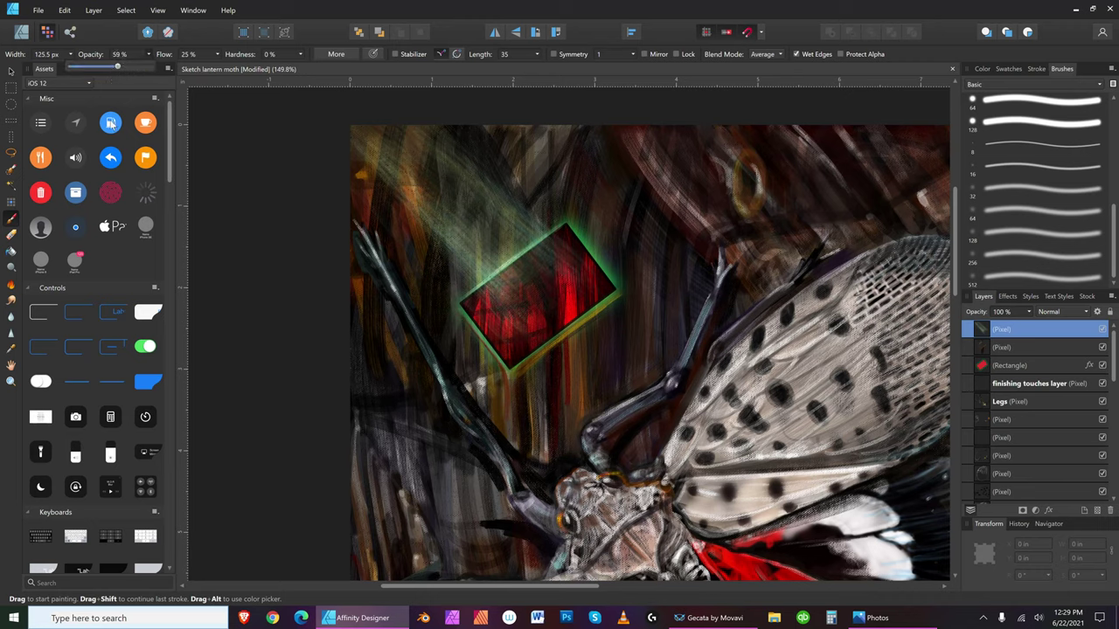
{"action": "left_click", "coordinate": [218, 54]}
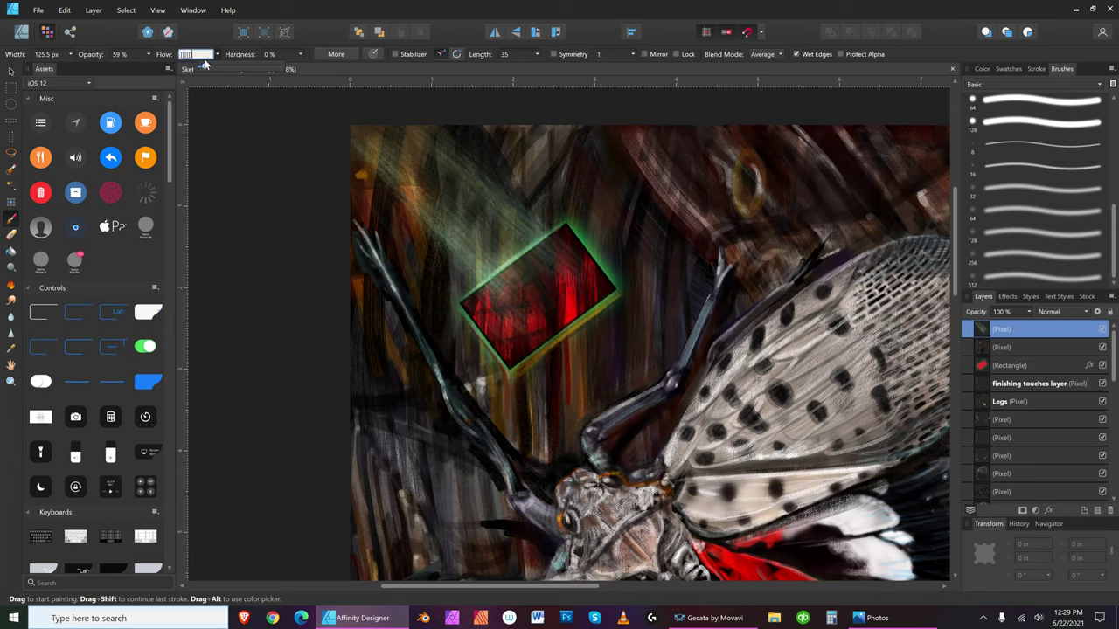
{"action": "key", "text": "bracketright"}
{"action": "key", "text": "bracketright"}
{"action": "key", "text": "bracketright"}
{"action": "key", "text": "bracketright"}
{"action": "key", "text": "bracketright"}
{"action": "key", "text": "bracketright"}
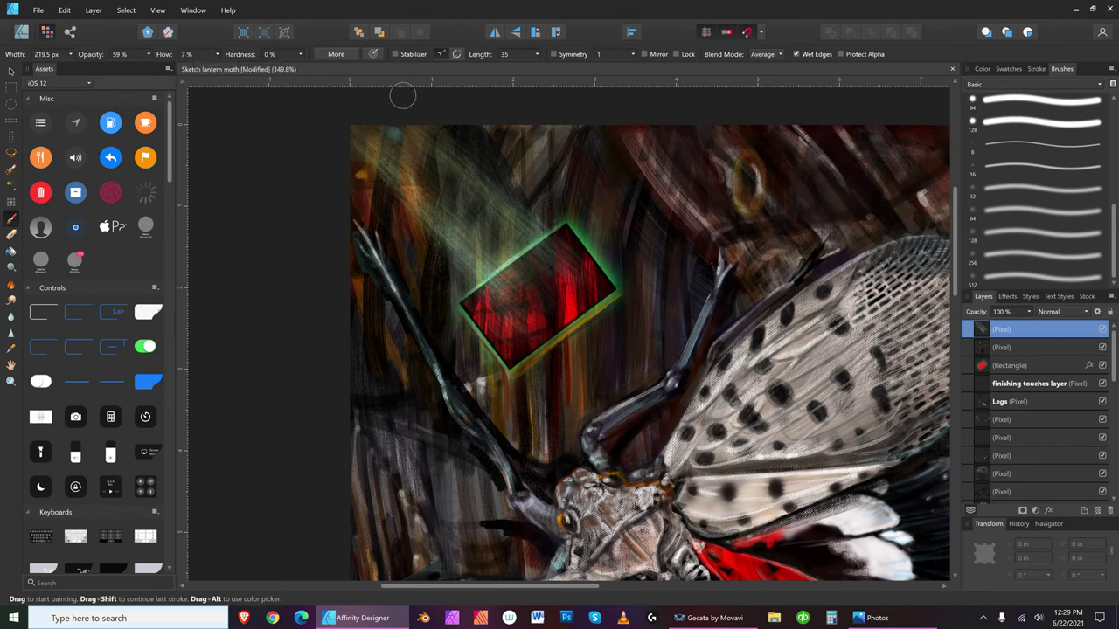
{"action": "left_click_drag", "start_coordinate": [460, 175], "coordinate": [445, 224]}
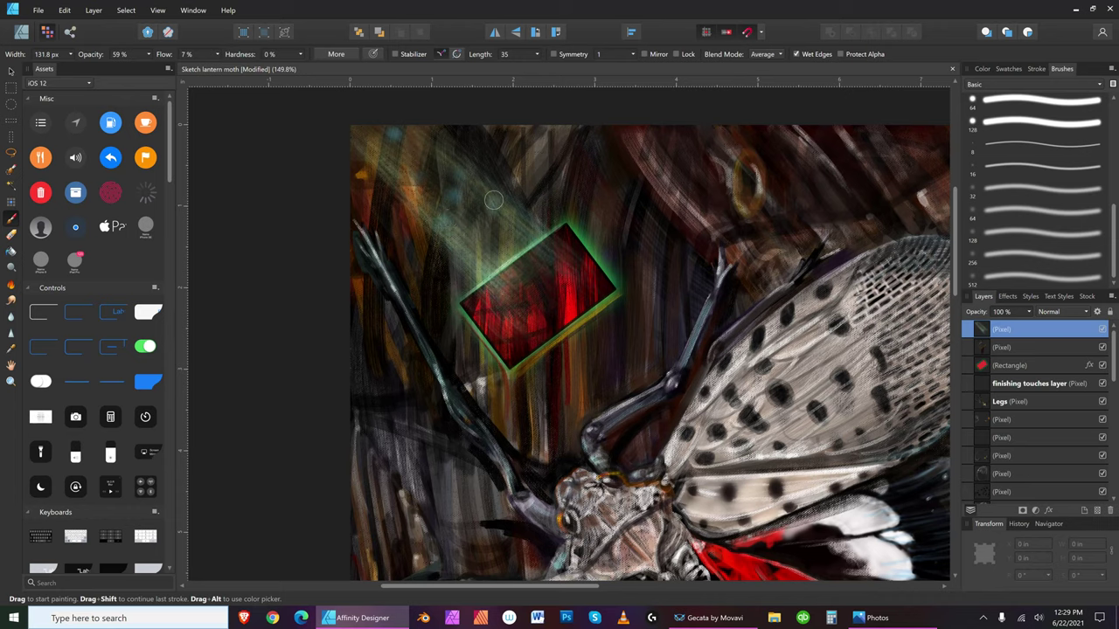
- Paint a soft blue glow over the upper part of the rectangle, enlarging the brush to about 600 px
{"action": "key", "text": "bracketleft"}
{"action": "key", "text": "bracketright"}
{"action": "key", "text": "bracketright"}
{"action": "key", "text": "bracketright"}
{"action": "key", "text": "bracketright"}
{"action": "key", "text": "bracketright"}
{"action": "key", "text": "bracketright"}
{"action": "key", "text": "bracketright"}
{"action": "key", "text": "bracketright"}
{"action": "key", "text": "bracketright"}
{"action": "mouse_move", "coordinate": [495, 271]}
{"action": "left_mouse_down"}
{"action": "mouse_move", "coordinate": [509, 293]}
{"action": "mouse_move", "coordinate": [542, 278]}
{"action": "mouse_move", "coordinate": [528, 225]}
{"action": "mouse_move", "coordinate": [525, 253]}
{"action": "mouse_move", "coordinate": [546, 263]}
{"action": "mouse_move", "coordinate": [537, 253]}
{"action": "mouse_move", "coordinate": [564, 236]}
{"action": "mouse_move", "coordinate": [542, 262]}
{"action": "mouse_move", "coordinate": [551, 240]}
{"action": "mouse_move", "coordinate": [511, 249]}
{"action": "mouse_move", "coordinate": [516, 222]}
{"action": "left_mouse_up"}
{"action": "key", "text": "bracketright"}
{"action": "key", "text": "bracketright"}
{"action": "key", "text": "bracketright"}
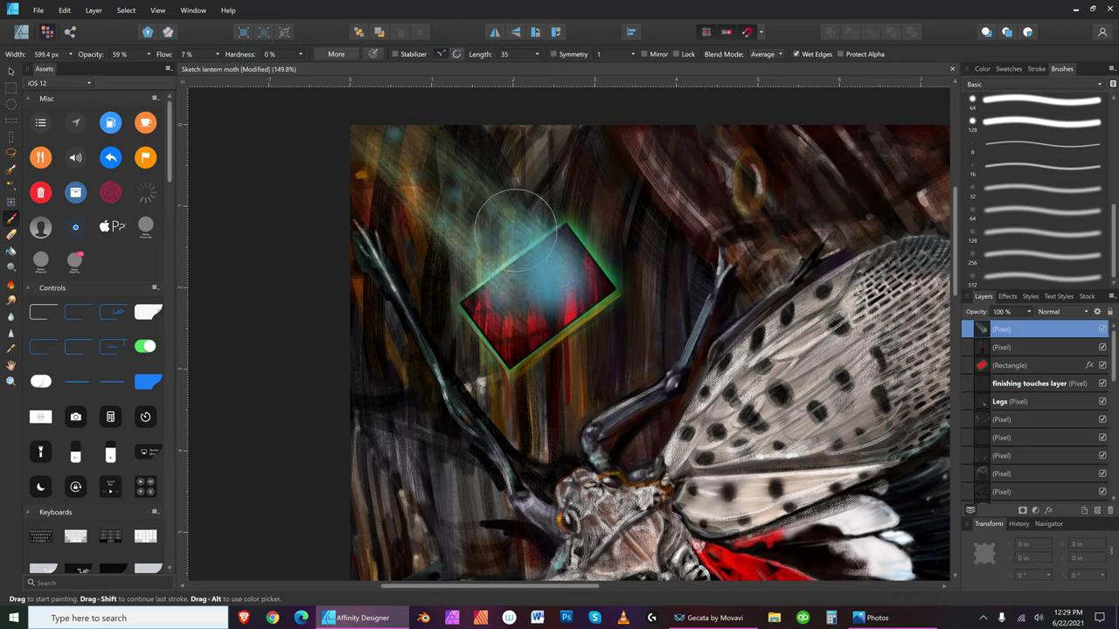
- Add blue dabs at the painting's upper-left corner and the rectangle's upper edge with a brush about 156 to 184 px wide
{"action": "key", "text": "bracketleft"}
{"action": "key", "text": "bracketleft"}
{"action": "key", "text": "bracketleft"}
{"action": "key", "text": "bracketleft"}
{"action": "key", "text": "bracketleft"}
{"action": "key", "text": "bracketleft"}
{"action": "key", "text": "bracketleft"}
{"action": "key", "text": "bracketleft"}
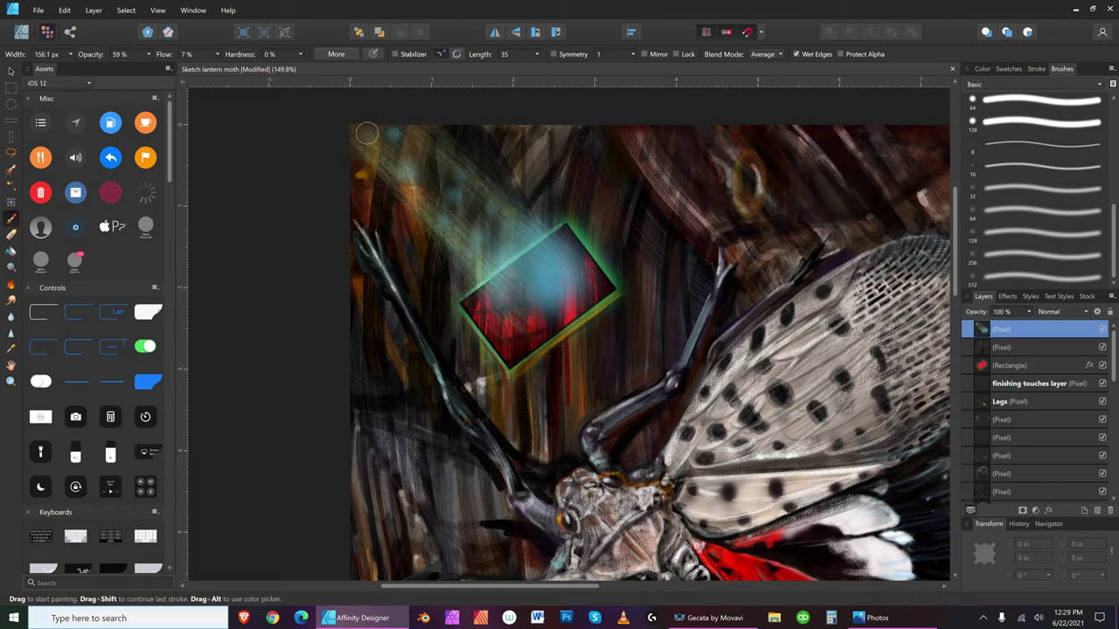
{"action": "key", "text": "bracketleft"}
{"action": "key", "text": "bracketleft"}
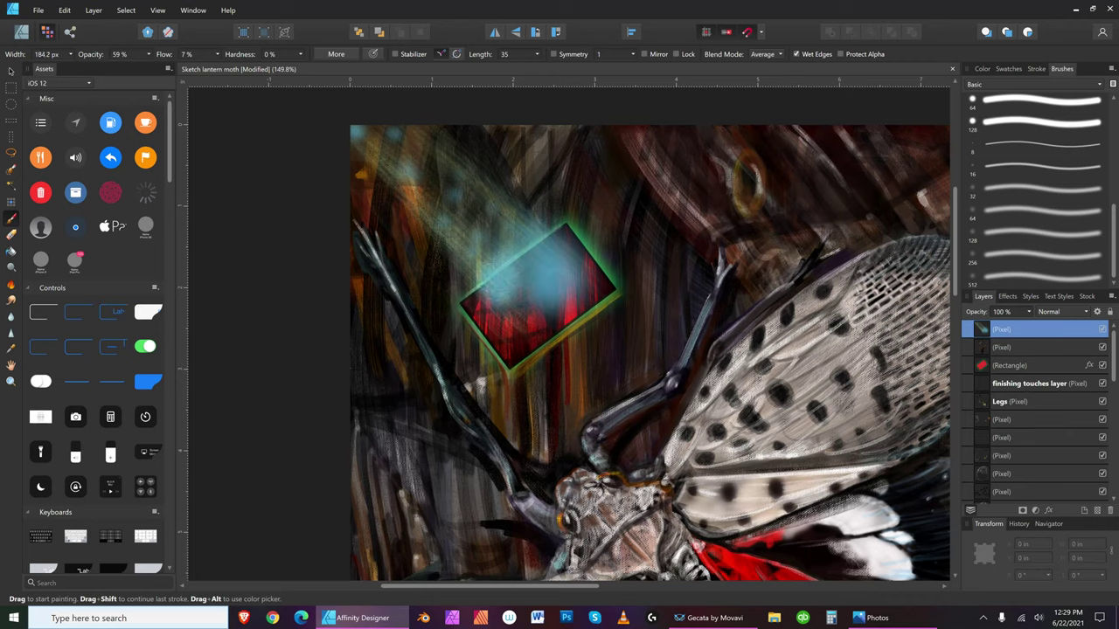
{"action": "key", "text": "bracketleft"}
{"action": "key", "text": "bracketleft"}
{"action": "key", "text": "bracketleft"}
- Try erasing the blue glow on the rectangle with a brush about 418 px wide at 100% opacity, and undo the erasing
{"action": "left_click", "coordinate": [11, 234]}
{"action": "mouse_move", "coordinate": [509, 262]}
{"action": "left_mouse_down"}
{"action": "mouse_move", "coordinate": [555, 257]}
{"action": "mouse_move", "coordinate": [579, 271]}
{"action": "mouse_move", "coordinate": [651, 214]}
{"action": "left_mouse_up"}
{"action": "key", "text": "bracketleft"}
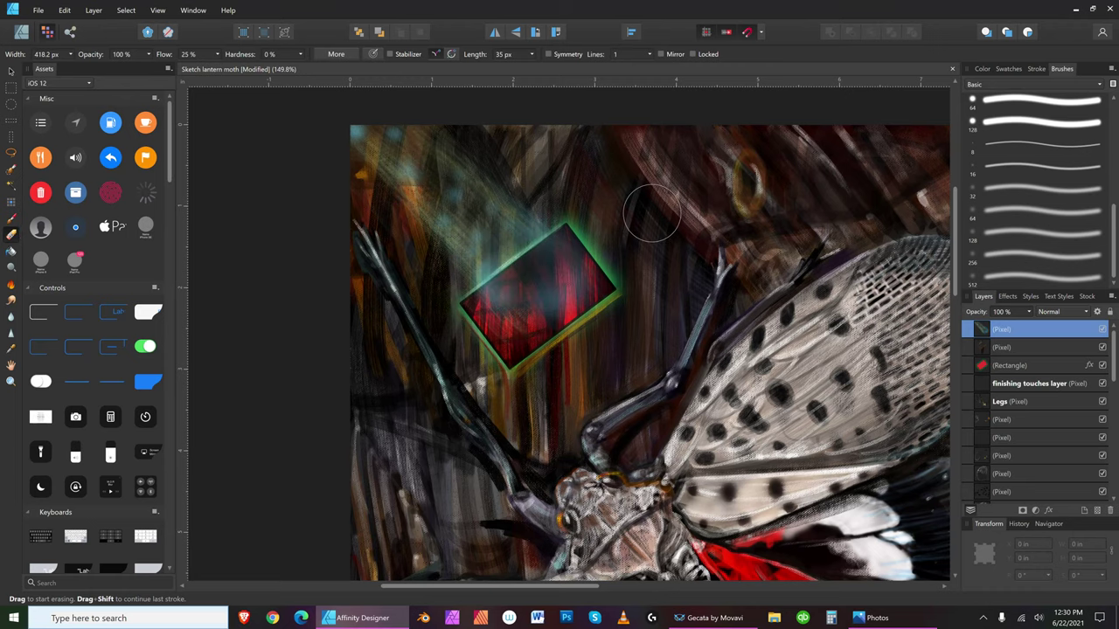
{"action": "left_click", "coordinate": [65, 10]}
{"action": "left_click", "coordinate": [72, 30]}
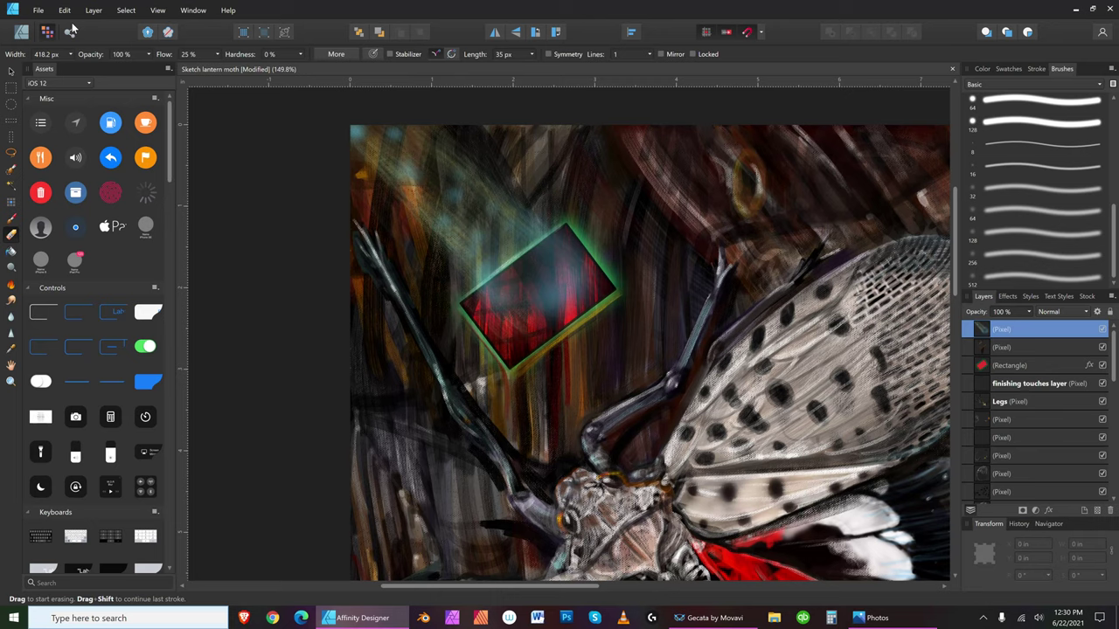
{"action": "left_click", "coordinate": [65, 10]}
{"action": "left_click", "coordinate": [69, 28]}
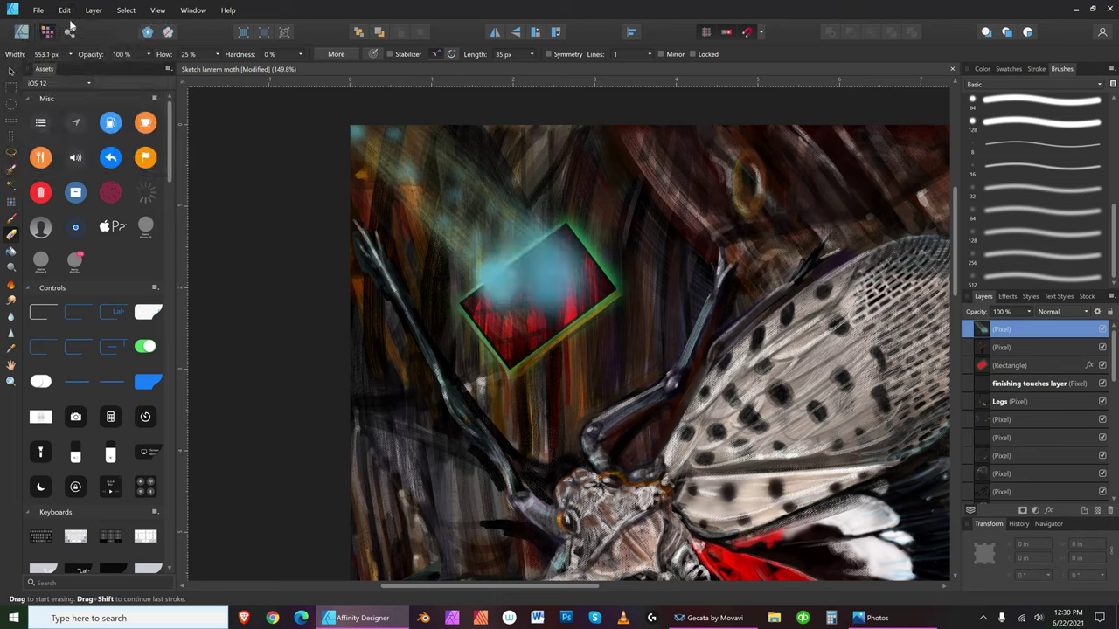
- Set the Erase Brush to 30% opacity and 5% flow
{"action": "key", "text": "bracketright"}
{"action": "key", "text": "bracketright"}
{"action": "left_click", "coordinate": [123, 54]}
{"action": "type", "text": "0"}
{"action": "left_click", "coordinate": [218, 54]}
{"action": "left_click_drag", "start_coordinate": [203, 69], "coordinate": [200, 69]}
{"action": "type", "text": "5"}
{"action": "key", "text": "Return"}
- Gently erase around the blue glow and the beam's lower edge, narrowing the Erase Brush from about 205 to 75 px
{"action": "key", "text": "bracketleft"}
{"action": "key", "text": "bracketleft"}
{"action": "key", "text": "bracketleft"}
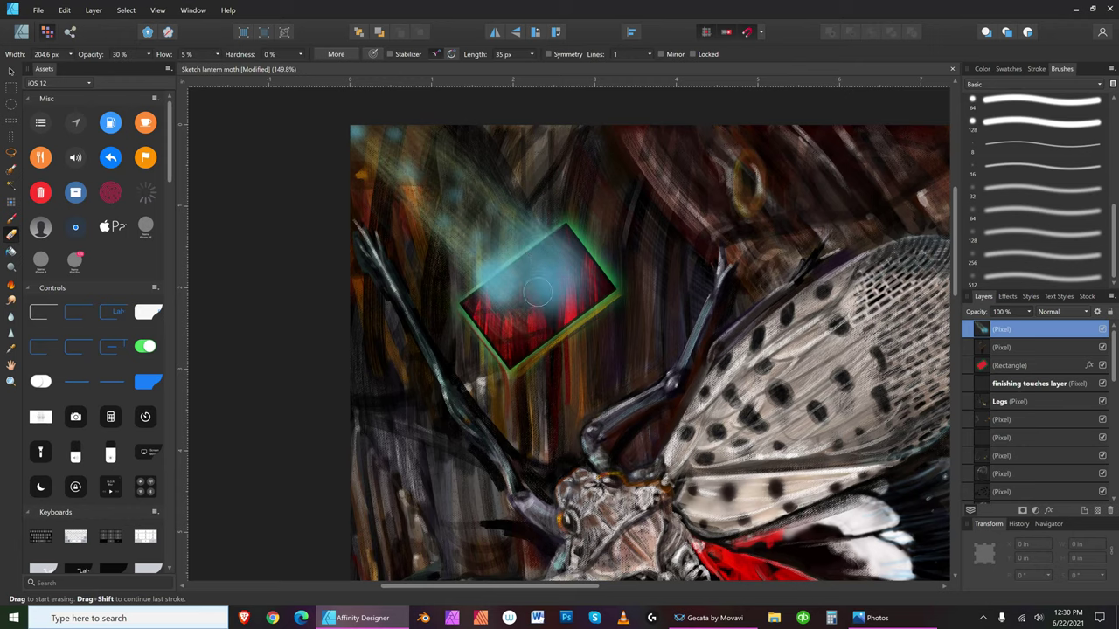
{"action": "key", "text": "bracketleft"}
{"action": "key", "text": "bracketleft"}
{"action": "key", "text": "bracketleft"}
{"action": "key", "text": "bracketleft"}
{"action": "key", "text": "bracketleft"}
{"action": "key", "text": "bracketleft"}
{"action": "key", "text": "bracketleft"}
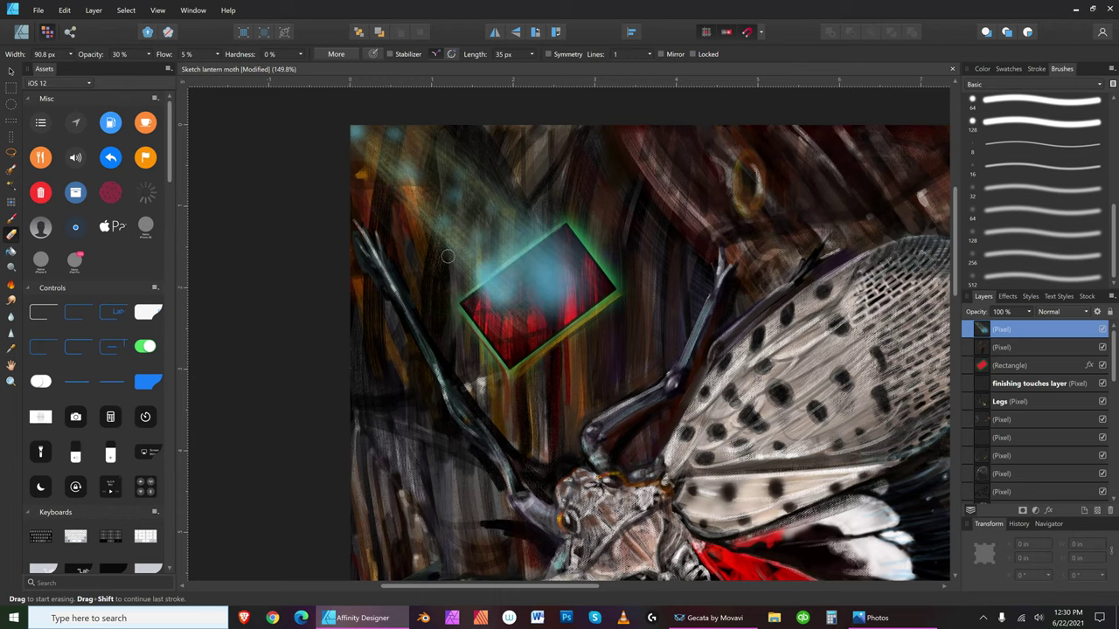
{"action": "key", "text": "bracketleft"}
{"action": "key", "text": "bracketleft"}
{"action": "key", "text": "bracketleft"}
- Switch to the Paint Brush with a yellow colour of hue 55 and saturation 60, about 143 px wide
{"action": "left_click", "coordinate": [982, 69]}
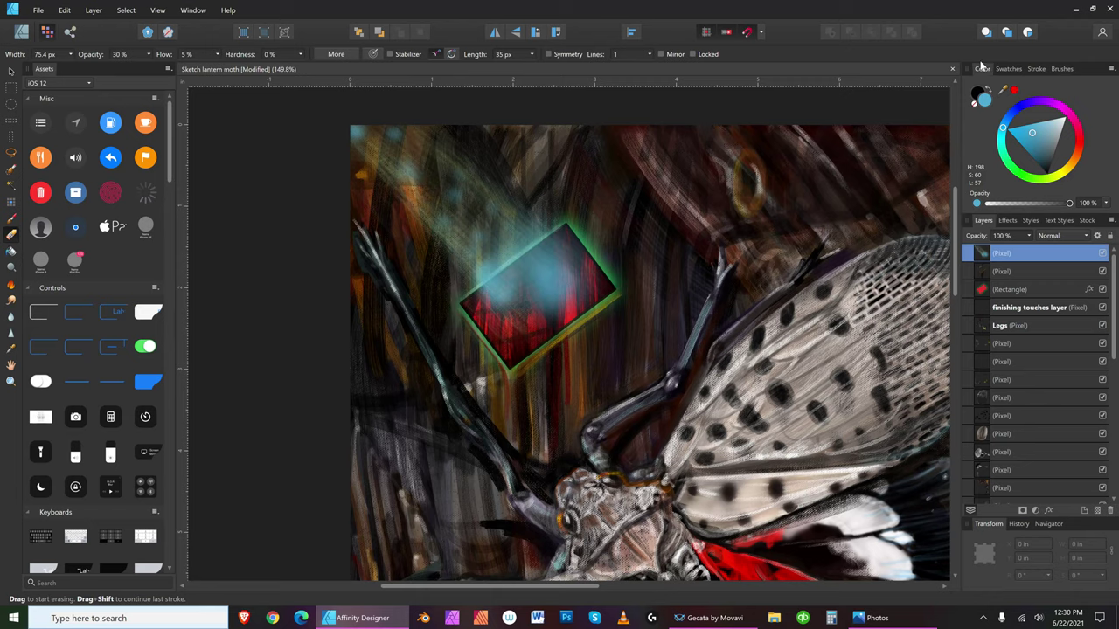
{"action": "left_click", "coordinate": [11, 218]}
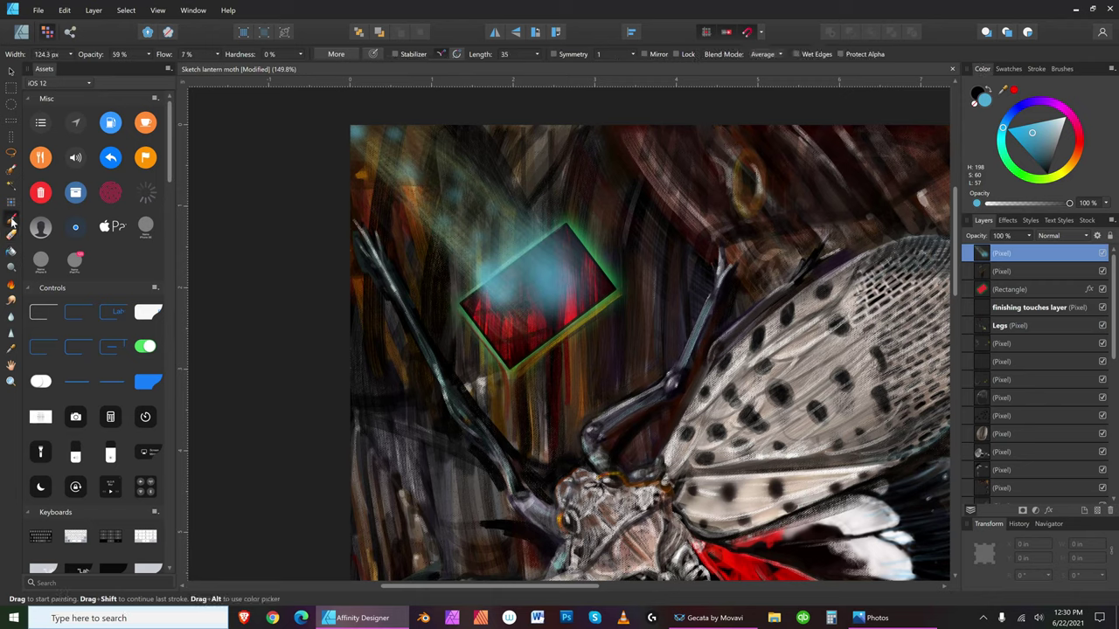
{"action": "left_click", "coordinate": [1065, 174]}
{"action": "key", "text": "bracketright"}
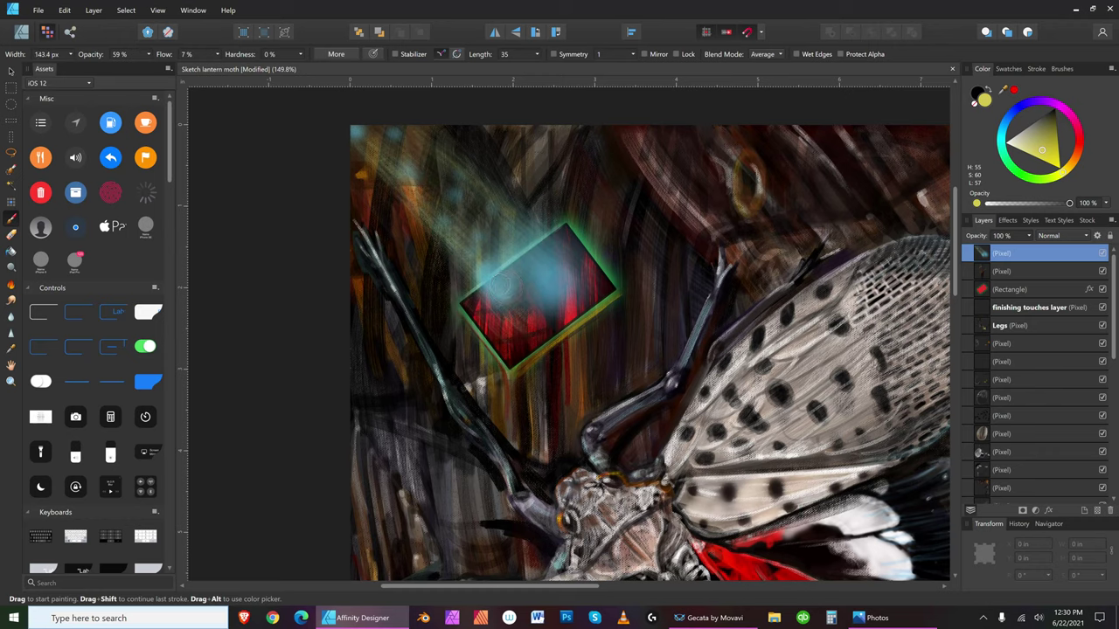
- Paint soft yellow light at the rectangle's upper edge and along the beam, reducing the brush to about 99 px
{"action": "key", "text": "bracketright"}
{"action": "key", "text": "bracketright"}
{"action": "key", "text": "bracketleft"}
{"action": "key", "text": "bracketleft"}
{"action": "key", "text": "bracketleft"}
{"action": "key", "text": "bracketleft"}
{"action": "left_click", "coordinate": [533, 238]}
{"action": "key", "text": "bracketleft"}
{"action": "key", "text": "bracketleft"}
{"action": "mouse_move", "coordinate": [540, 248]}
{"action": "left_mouse_down"}
{"action": "mouse_move", "coordinate": [416, 133]}
{"action": "mouse_move", "coordinate": [558, 243]}
{"action": "left_mouse_up"}
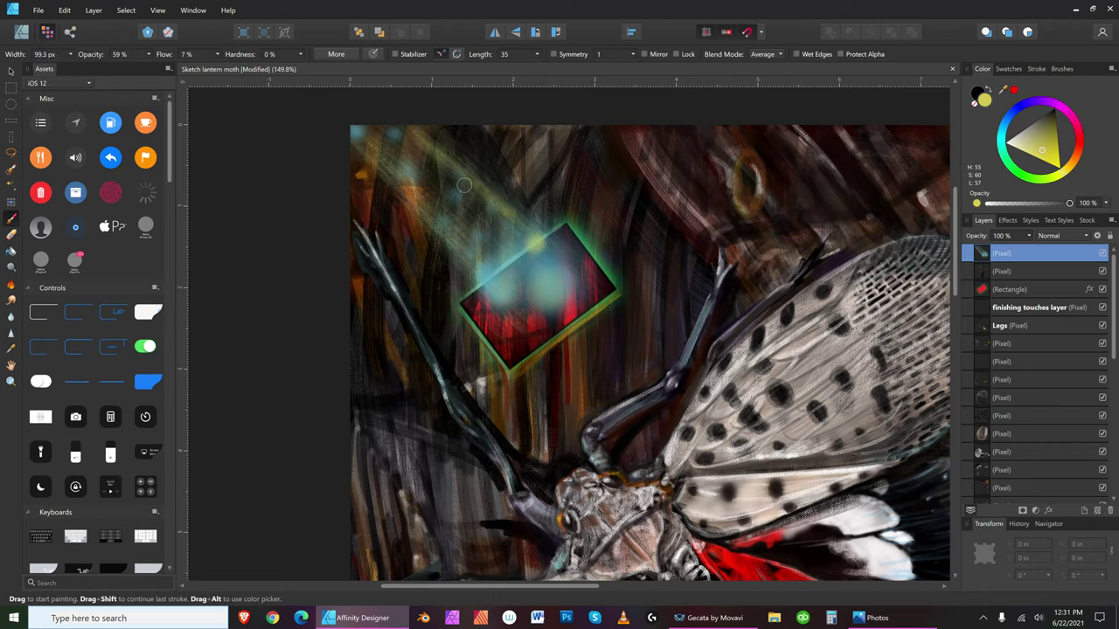
- Paint a thinner yellow streak down the beam toward the rectangle with a brush about 61 px wide
{"action": "key", "text": "bracketleft"}
{"action": "key", "text": "bracketleft"}
{"action": "key", "text": "bracketleft"}
{"action": "key", "text": "bracketleft"}
{"action": "key", "text": "bracketleft"}
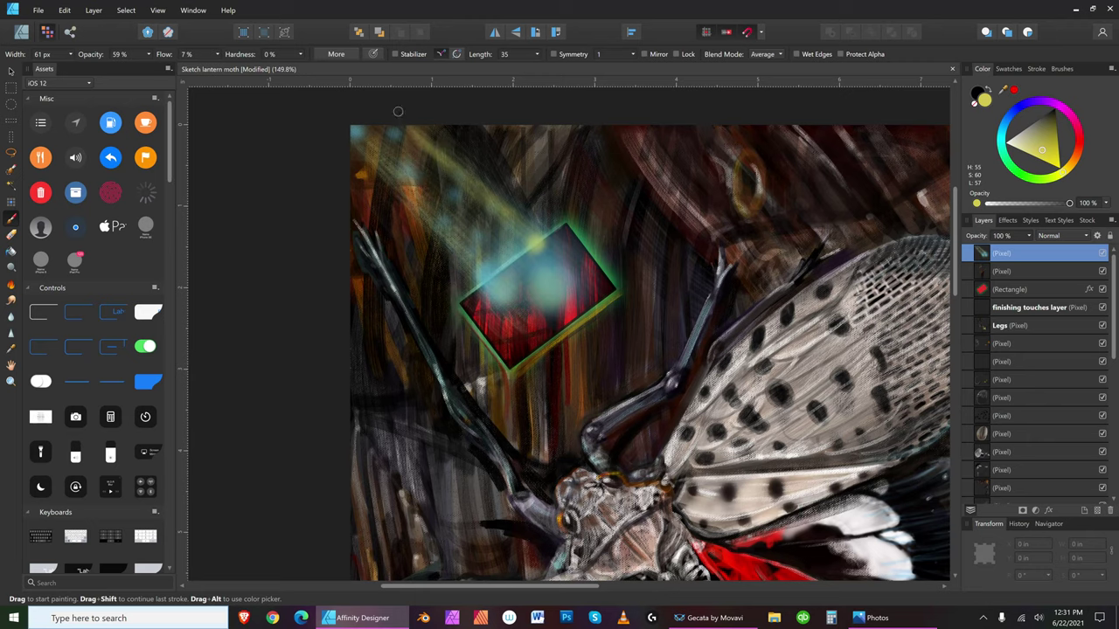
{"action": "left_click_drag", "start_coordinate": [410, 135], "coordinate": [514, 229]}
- Brush yellow over the blue glow inside the rectangle and back into the beam, widening the brush to about 91 px
{"action": "key", "text": "bracketright"}
{"action": "key", "text": "bracketright"}
{"action": "key", "text": "bracketright"}
{"action": "key", "text": "bracketright"}
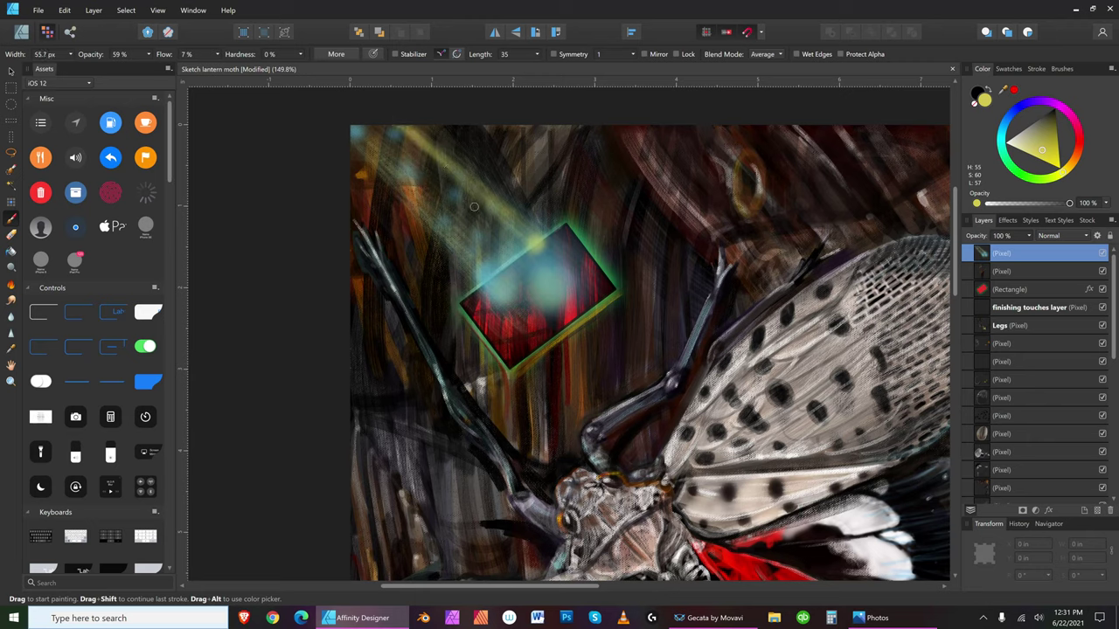
{"action": "left_click_drag", "start_coordinate": [474, 206], "coordinate": [511, 271]}
{"action": "mouse_move", "coordinate": [522, 296]}
{"action": "left_mouse_down"}
{"action": "mouse_move", "coordinate": [529, 284]}
{"action": "mouse_move", "coordinate": [493, 252]}
{"action": "mouse_move", "coordinate": [531, 308]}
{"action": "mouse_move", "coordinate": [547, 297]}
{"action": "left_mouse_up"}
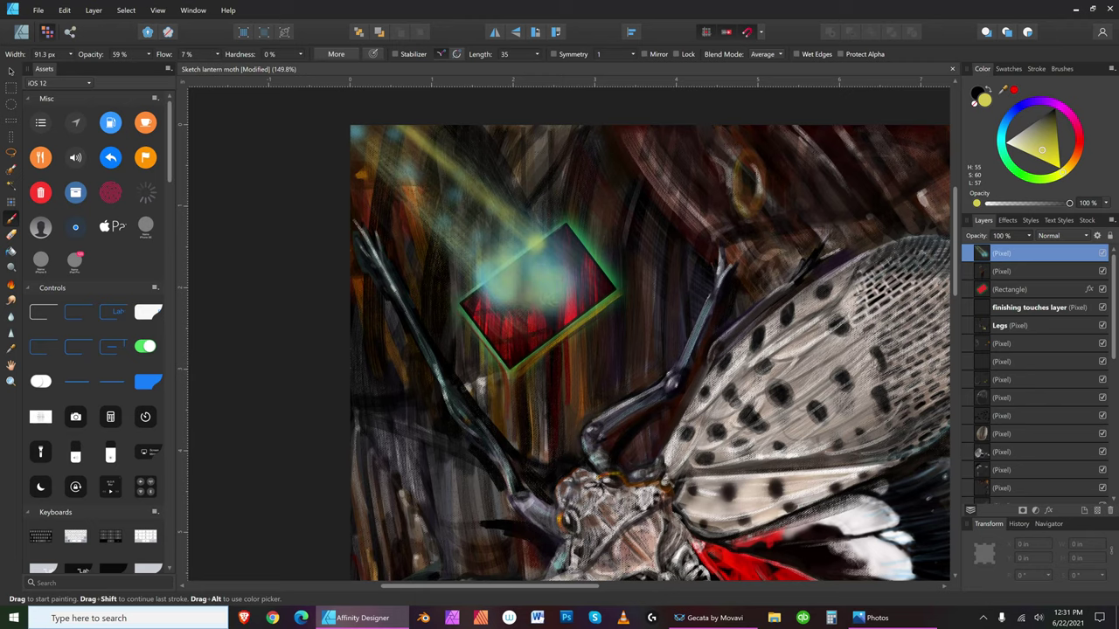
{"action": "left_click_drag", "start_coordinate": [493, 251], "coordinate": [472, 221]}
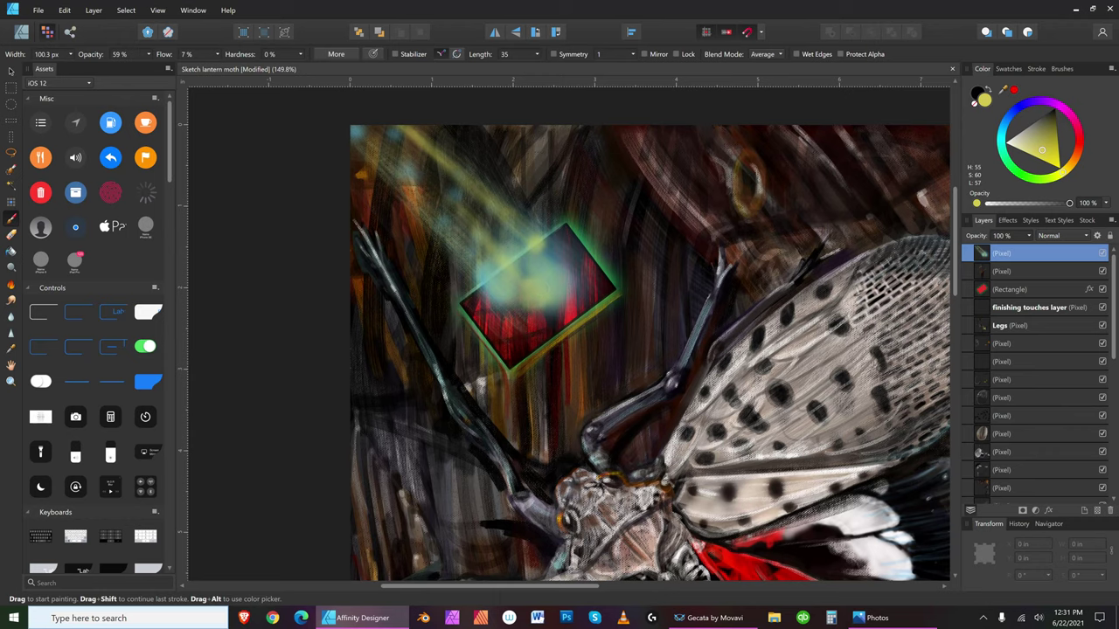
- Enlarge the brush and paint a round yellow spot at the lower part of the blue glow
{"action": "key", "text": "bracketright"}
{"action": "key", "text": "bracketright"}
{"action": "key", "text": "bracketright"}
{"action": "key", "text": "bracketright"}
{"action": "key", "text": "bracketright"}
{"action": "left_click_drag", "start_coordinate": [540, 297], "coordinate": [543, 306]}
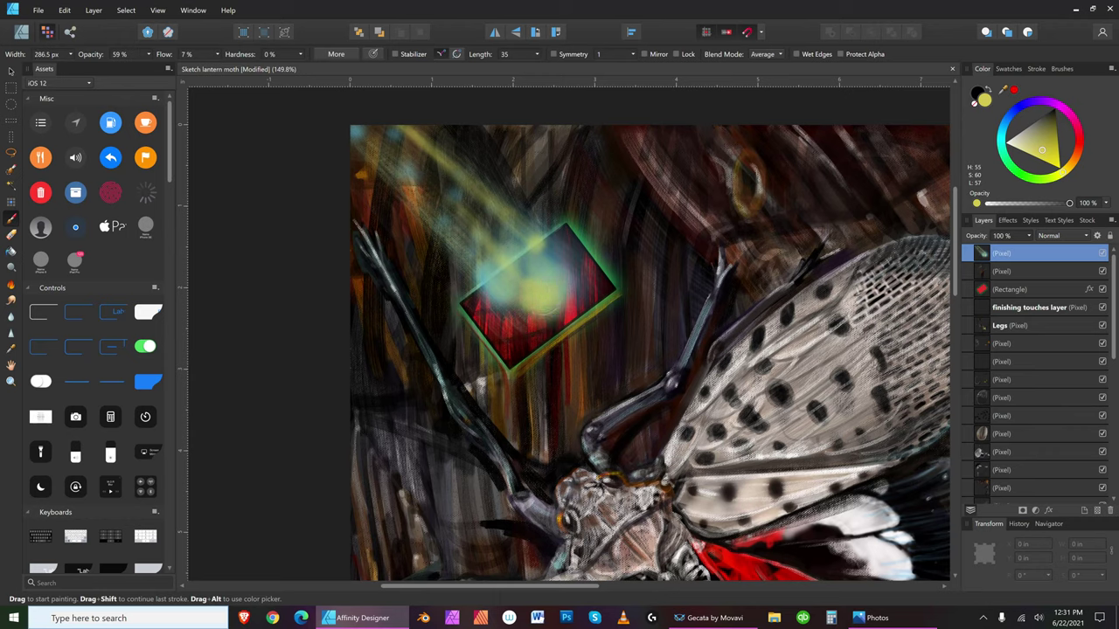
- Choose a near-white yellow with saturation 43 and lightness 93, and dab it on the yellow spot's lower edge
{"action": "left_click", "coordinate": [1029, 146]}
{"action": "left_click", "coordinate": [1017, 145]}
{"action": "key", "text": "bracketright"}
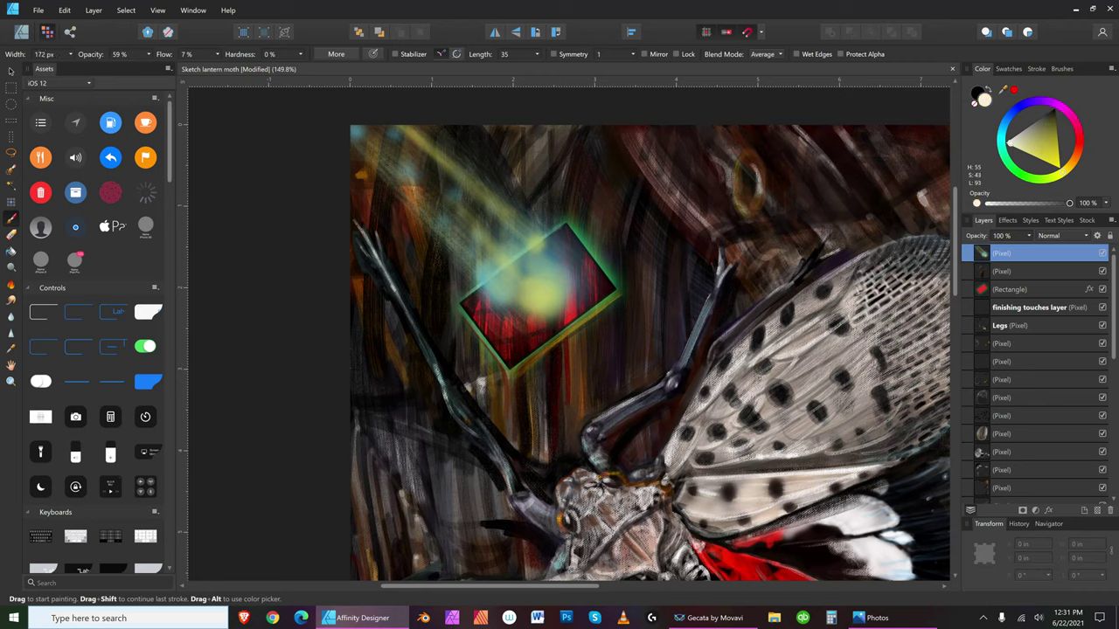
{"action": "mouse_move", "coordinate": [566, 293]}
{"action": "left_mouse_down"}
{"action": "mouse_move", "coordinate": [537, 322]}
{"action": "mouse_move", "coordinate": [577, 281]}
{"action": "mouse_move", "coordinate": [554, 308]}
{"action": "left_mouse_up"}
{"action": "key", "text": "bracketleft"}
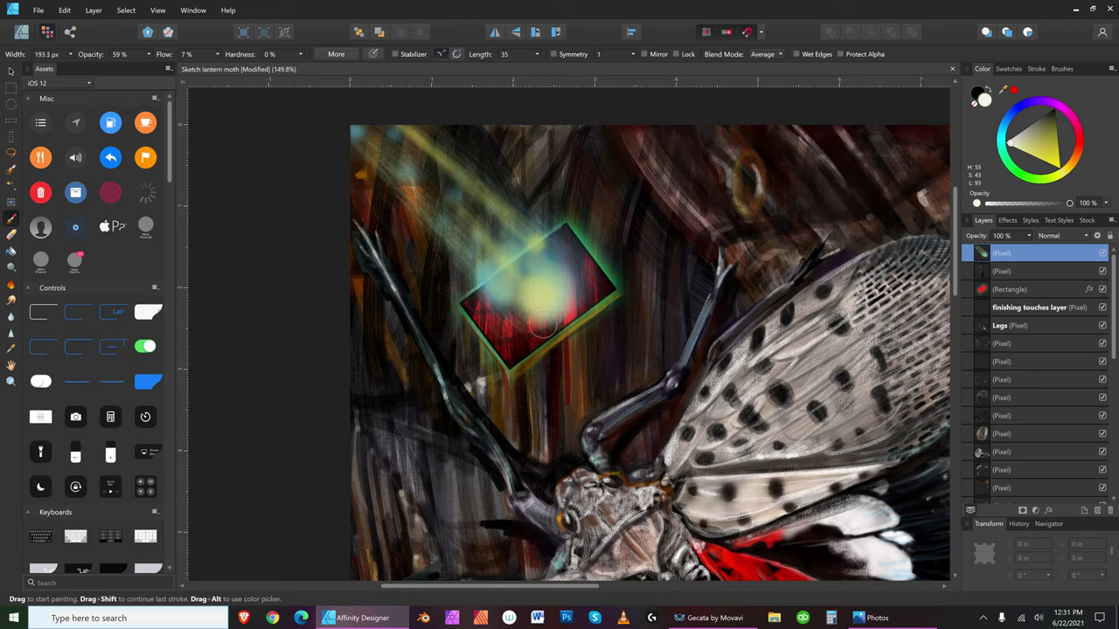
- Build up the near-white light around the yellow spot's lower edge, narrowing the brush from about 204 to 52 px
{"action": "key", "text": "bracketright"}
{"action": "key", "text": "bracketright"}
{"action": "key", "text": "bracketright"}
{"action": "key", "text": "bracketright"}
{"action": "key", "text": "bracketright"}
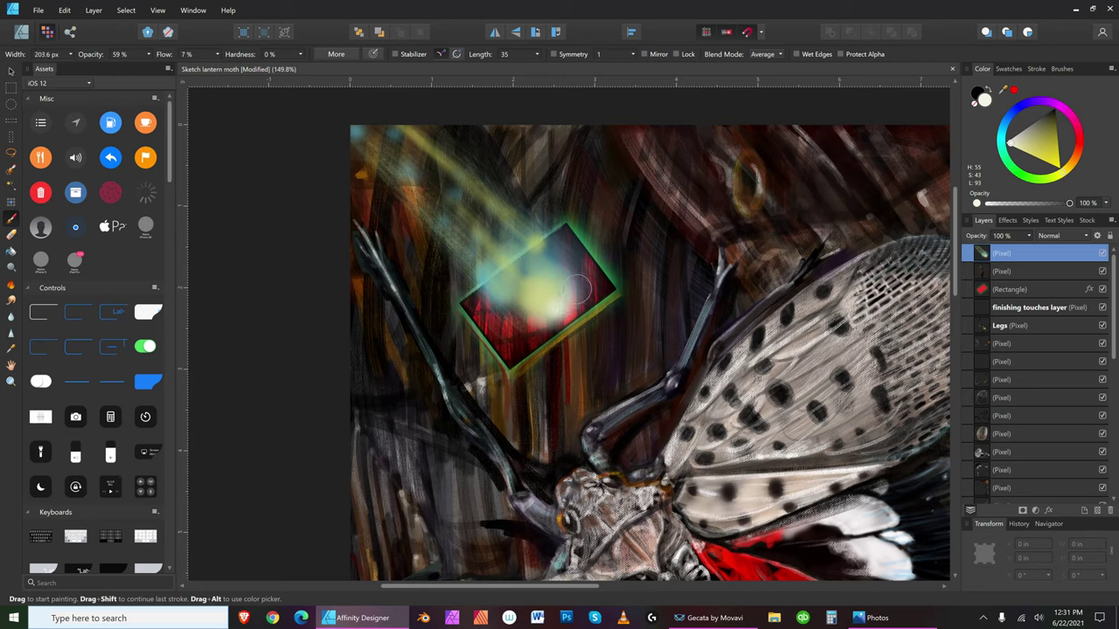
{"action": "key", "text": "bracketright"}
{"action": "key", "text": "bracketleft"}
{"action": "key", "text": "bracketleft"}
{"action": "key", "text": "bracketleft"}
{"action": "key", "text": "bracketleft"}
{"action": "key", "text": "bracketleft"}
{"action": "key", "text": "bracketleft"}
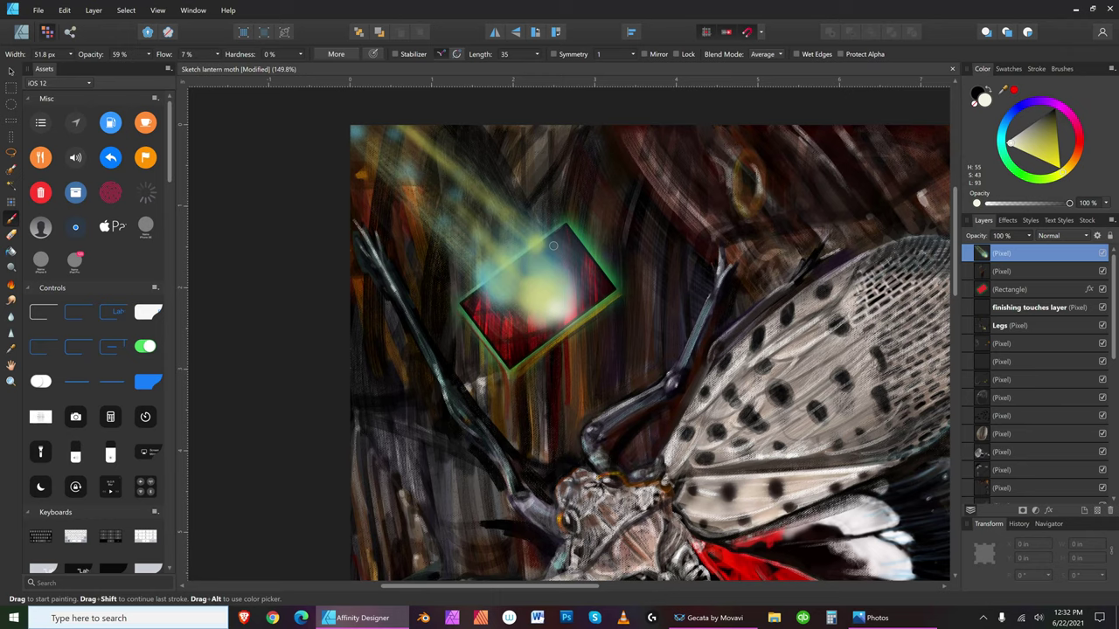
- Pick white and paint a small bright highlight in the centre of the glowing spot
{"action": "left_click_drag", "start_coordinate": [1011, 147], "coordinate": [1006, 140]}
{"action": "key", "text": "bracketright"}
{"action": "key", "text": "bracketright"}
{"action": "key", "text": "bracketleft"}
{"action": "key", "text": "bracketleft"}
- Paint a dark shadow beneath the glowing spot using hue 55, saturation 61 and lightness 6, and save the document
{"action": "left_click", "coordinate": [1054, 115]}
{"action": "key", "text": "bracketright"}
{"action": "key", "text": "bracketright"}
{"action": "key", "text": "bracketright"}
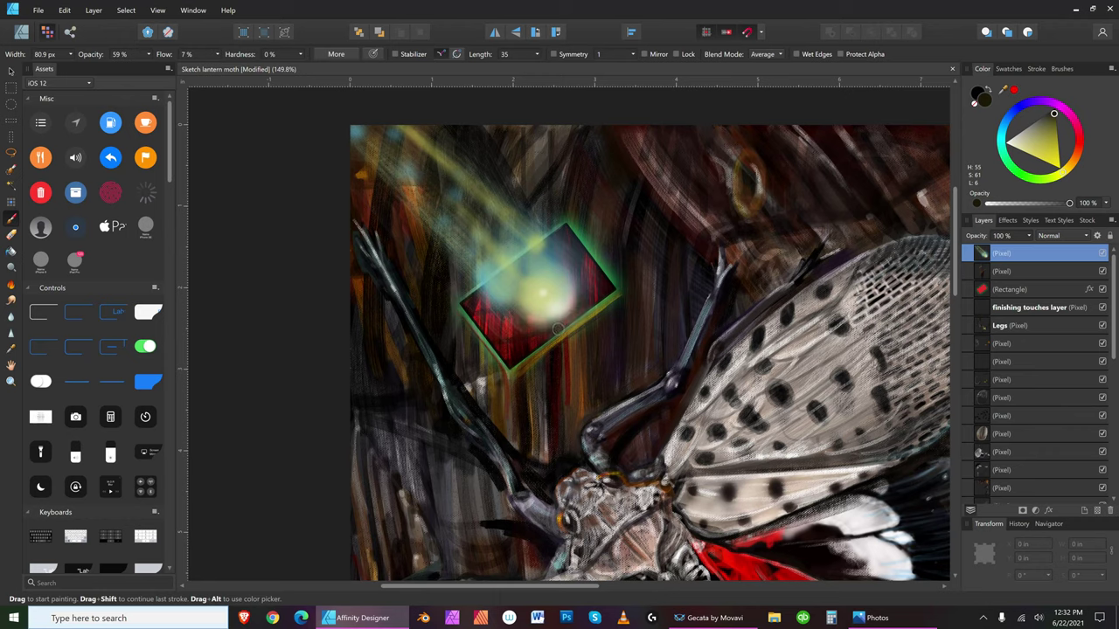
{"action": "key", "text": "bracketleft"}
{"action": "left_click", "coordinate": [38, 9]}
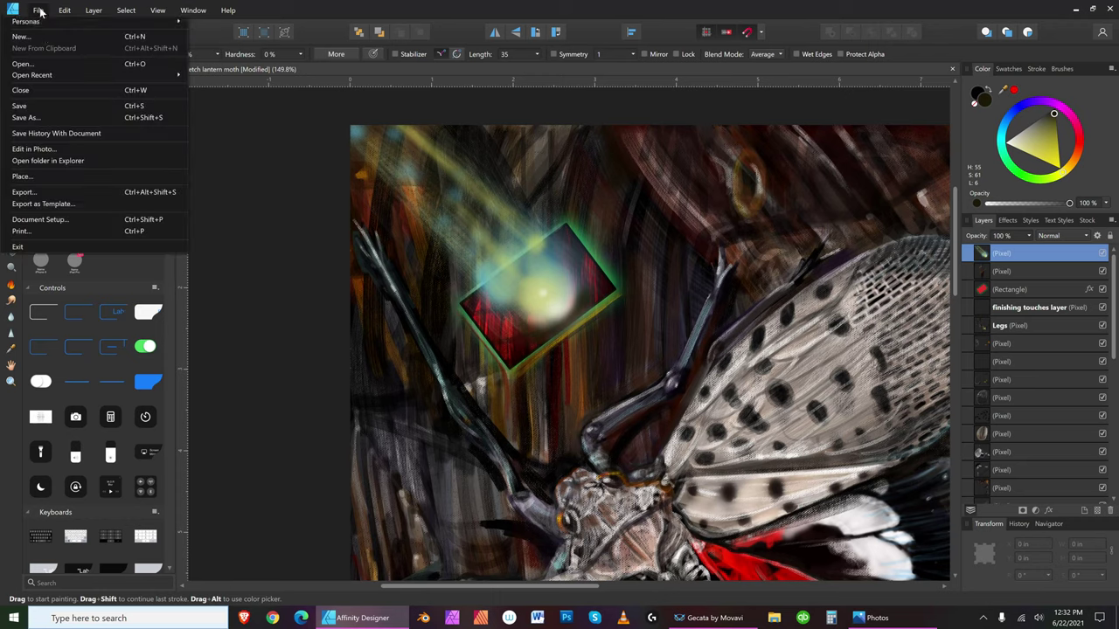
{"action": "left_click", "coordinate": [40, 106]}
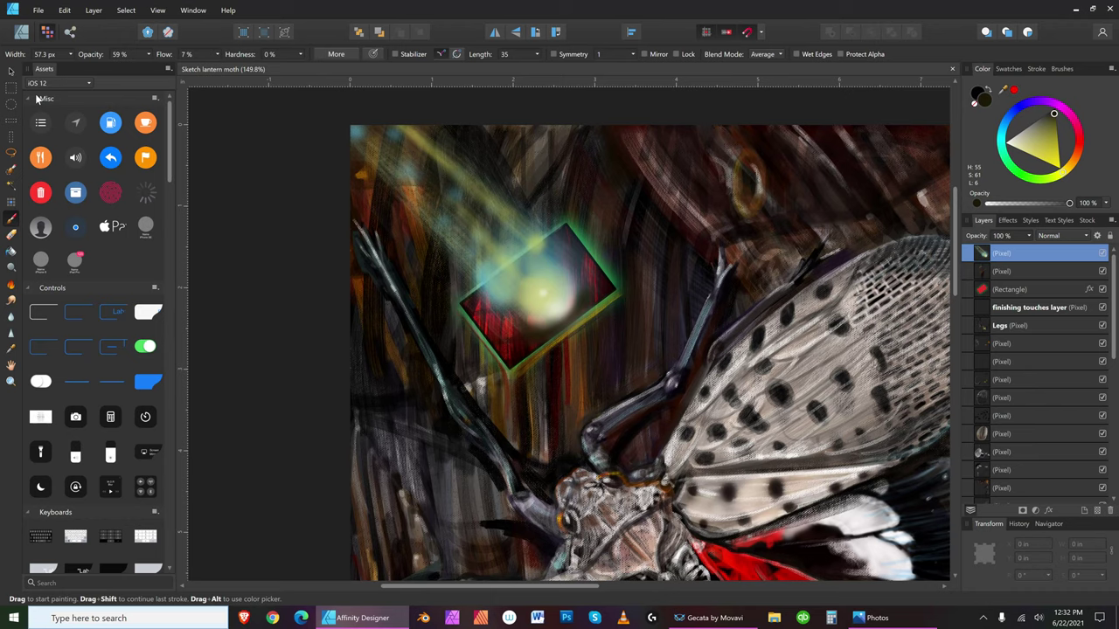
- Change the dark colour to hue 5 and darken the area along the outside of the rectangle's lower edge
{"action": "left_click", "coordinate": [1077, 144]}
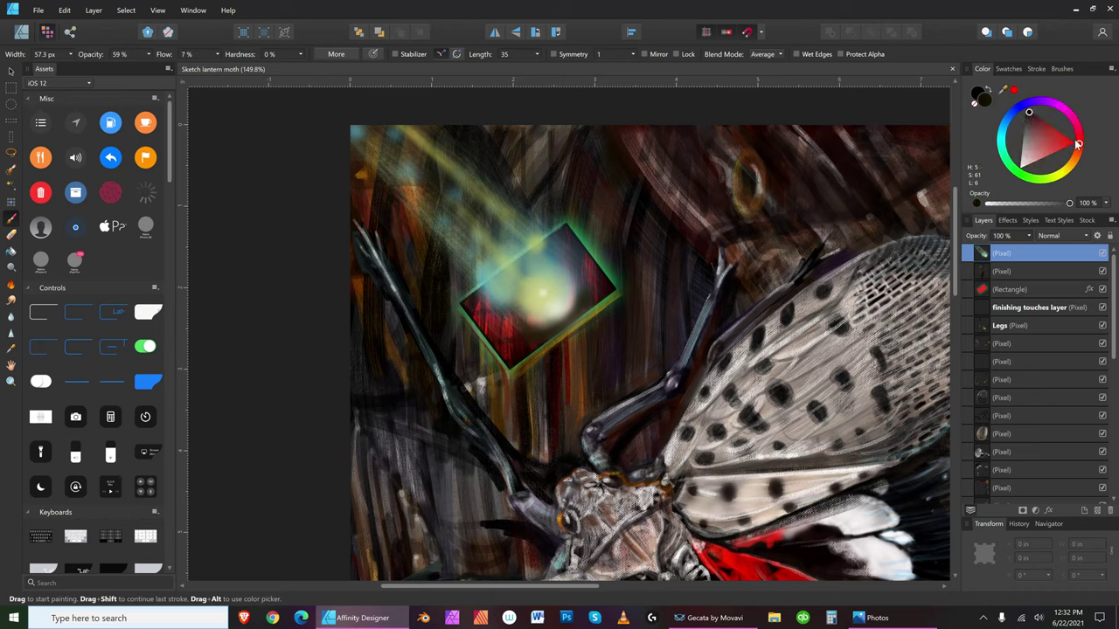
{"action": "key", "text": "bracketright"}
{"action": "key", "text": "bracketright"}
{"action": "key", "text": "bracketright"}
{"action": "key", "text": "bracketright"}
{"action": "key", "text": "bracketright"}
{"action": "key", "text": "bracketright"}
{"action": "key", "text": "bracketright"}
{"action": "key", "text": "bracketright"}
{"action": "mouse_move", "coordinate": [527, 376]}
{"action": "left_mouse_down"}
{"action": "mouse_move", "coordinate": [519, 391]}
{"action": "mouse_move", "coordinate": [636, 311]}
{"action": "mouse_move", "coordinate": [576, 347]}
{"action": "left_mouse_up"}
{"action": "key", "text": "bracketleft"}
{"action": "key", "text": "bracketleft"}
{"action": "key", "text": "bracketleft"}
{"action": "key", "text": "bracketleft"}
{"action": "key", "text": "bracketleft"}
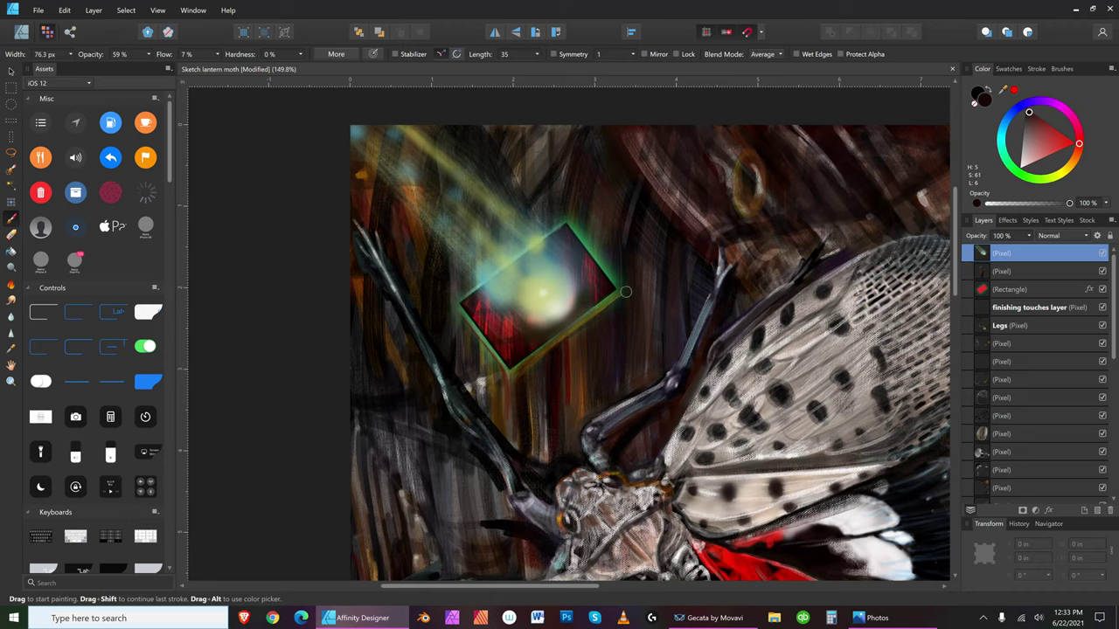
{"action": "key", "text": "bracketleft"}
- Choose a bright red with saturation 100 and lightness 44, and paint red light outside the rectangle's lower edge
{"action": "left_click_drag", "start_coordinate": [1018, 121], "coordinate": [1068, 138]}
{"action": "key", "text": "bracketright"}
{"action": "key", "text": "bracketright"}
{"action": "key", "text": "bracketright"}
{"action": "key", "text": "bracketleft"}
{"action": "key", "text": "bracketleft"}
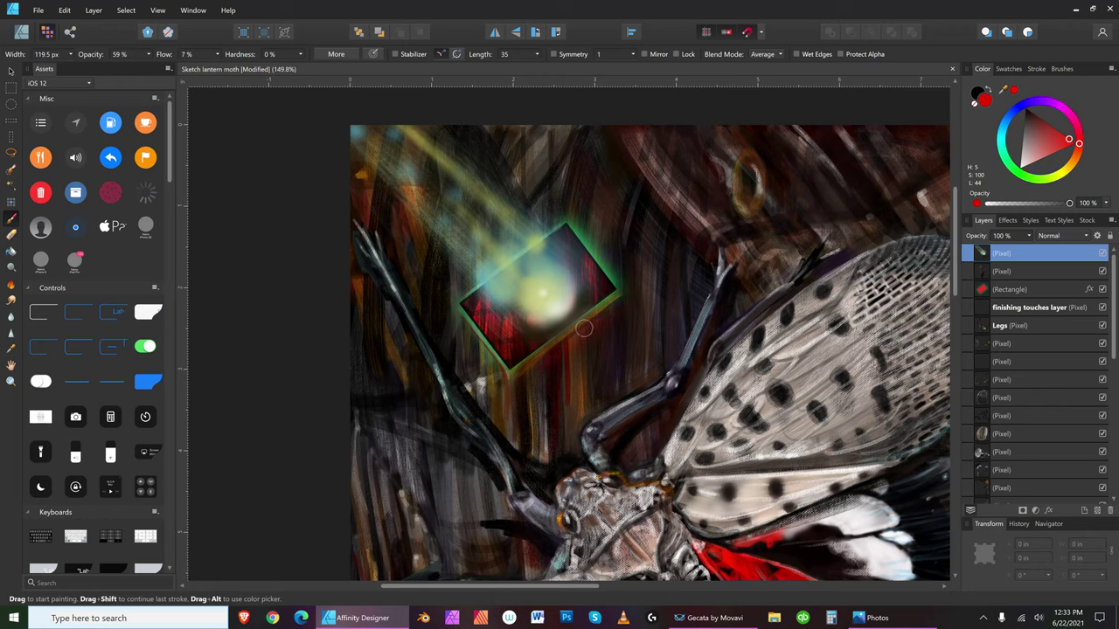
{"action": "key", "text": "bracketright"}
{"action": "key", "text": "bracketright"}
{"action": "key", "text": "bracketright"}
{"action": "mouse_move", "coordinate": [577, 350]}
{"action": "left_mouse_down"}
{"action": "mouse_move", "coordinate": [577, 411]}
{"action": "mouse_move", "coordinate": [569, 338]}
{"action": "left_mouse_up"}
- Add more red patches near both ends of the rectangle's lower edge, resizing the brush to about 98 px
{"action": "key", "text": "bracketleft"}
{"action": "key", "text": "bracketleft"}
{"action": "key", "text": "bracketright"}
{"action": "key", "text": "bracketleft"}
{"action": "key", "text": "bracketleft"}
{"action": "key", "text": "bracketleft"}
{"action": "key", "text": "bracketleft"}
{"action": "key", "text": "bracketright"}
{"action": "key", "text": "bracketright"}
{"action": "key", "text": "bracketright"}
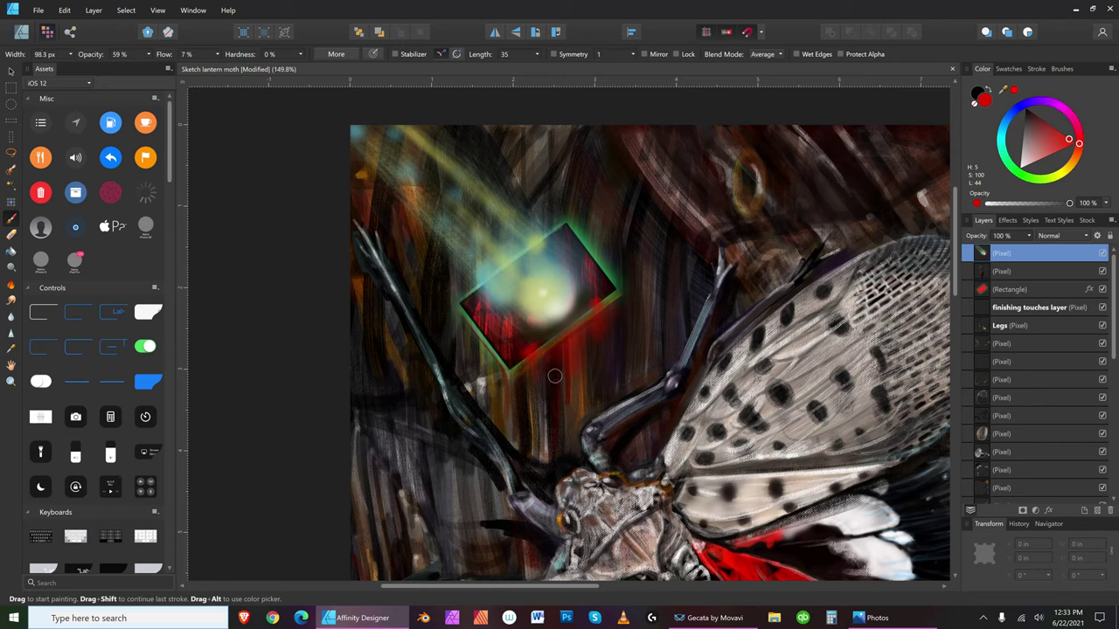
- Pick a paler red and dab smaller light spots inside the red patches with a narrower brush
{"action": "left_click", "coordinate": [1035, 144]}
{"action": "key", "text": "bracketleft"}
{"action": "key", "text": "bracketleft"}
{"action": "key", "text": "bracketleft"}
{"action": "key", "text": "bracketleft"}
{"action": "key", "text": "bracketleft"}
{"action": "key", "text": "bracketleft"}
{"action": "key", "text": "bracketleft"}
{"action": "key", "text": "bracketright"}
- Choose a pale pink with saturation 24 and lightness 92, and add tiny highlights to the red spots, narrowing the brush to about 9 px
{"action": "left_click", "coordinate": [1024, 162]}
{"action": "key", "text": "bracketright"}
{"action": "key", "text": "bracketright"}
{"action": "key", "text": "bracketleft"}
{"action": "key", "text": "bracketleft"}
{"action": "key", "text": "bracketleft"}
{"action": "key", "text": "bracketleft"}
{"action": "key", "text": "bracketleft"}
{"action": "key", "text": "bracketleft"}
{"action": "key", "text": "bracketleft"}
- Save the document and zoom out to fit the whole artwork in view
{"action": "left_click", "coordinate": [39, 10]}
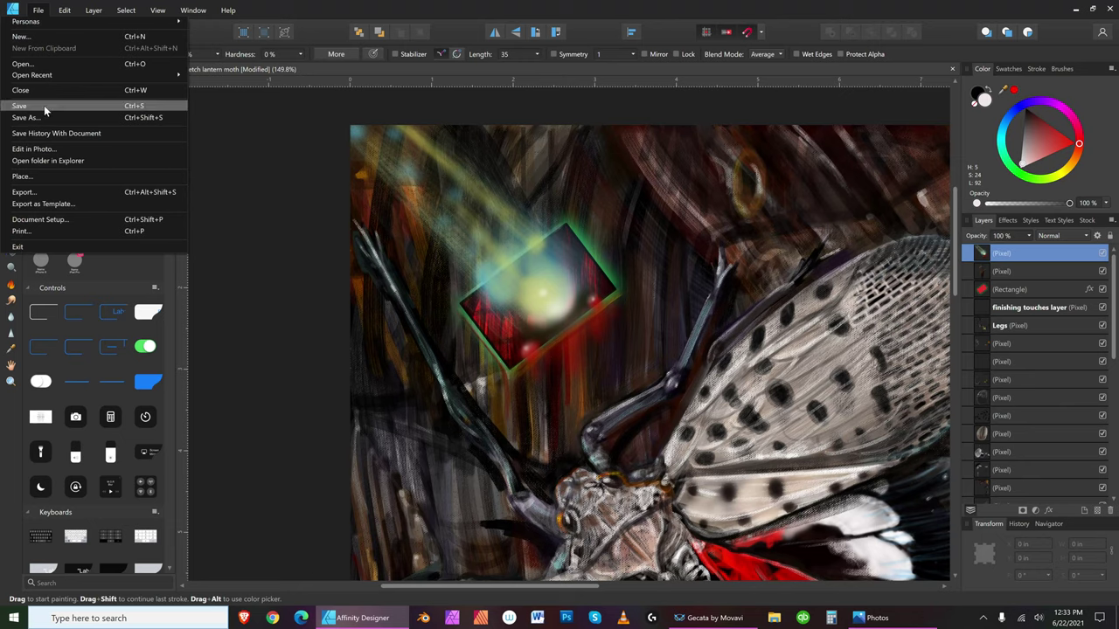
{"action": "left_click", "coordinate": [44, 104]}
{"action": "left_click", "coordinate": [156, 12]}
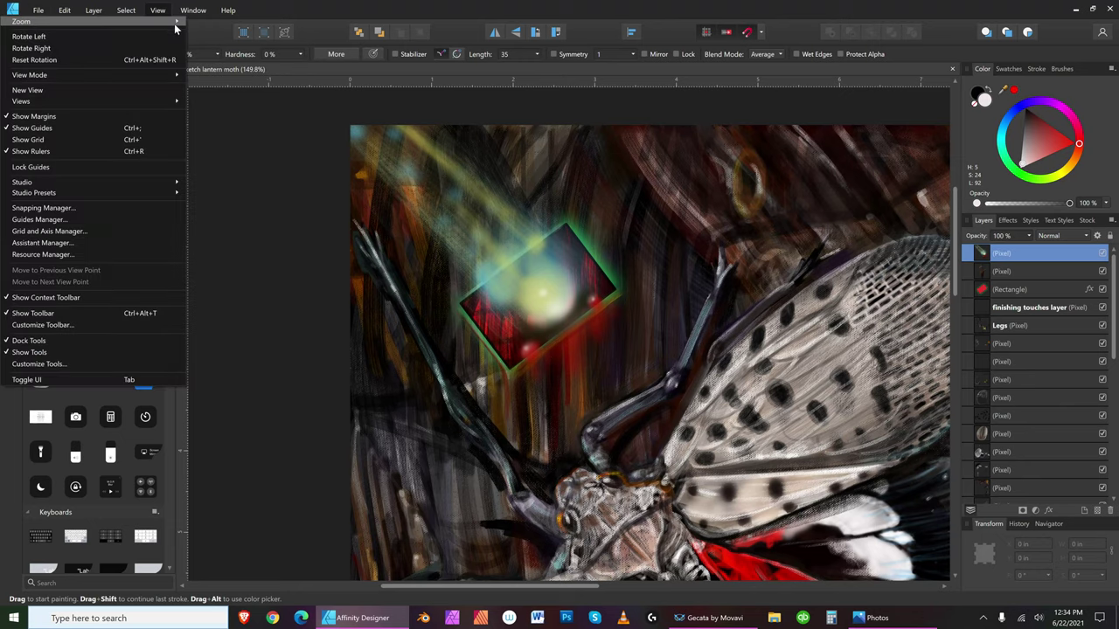
{"action": "mouse_move", "coordinate": [174, 27]}
{"action": "left_click", "coordinate": [234, 45]}
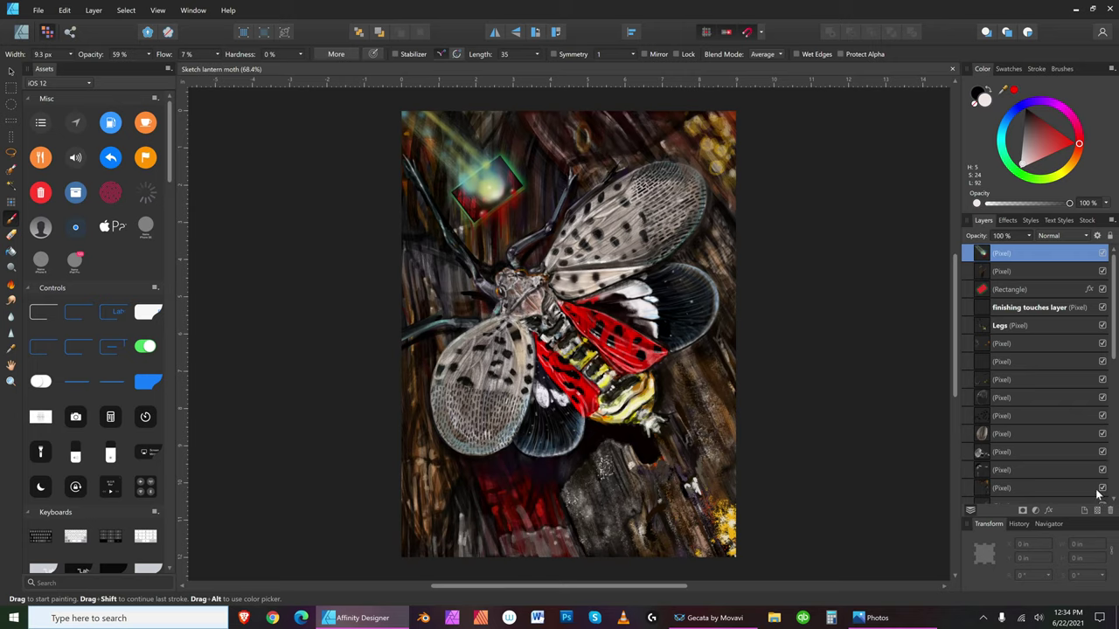
- Duplicate the glowing Rectangle layer
{"action": "left_click", "coordinate": [1057, 286]}
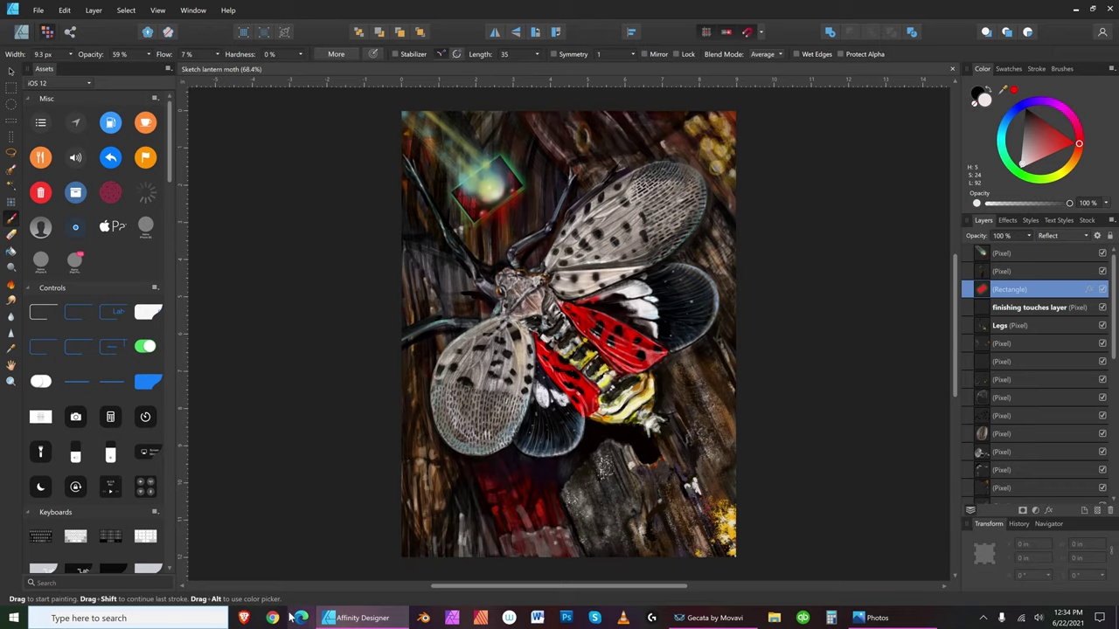
{"action": "left_click", "coordinate": [292, 616]}
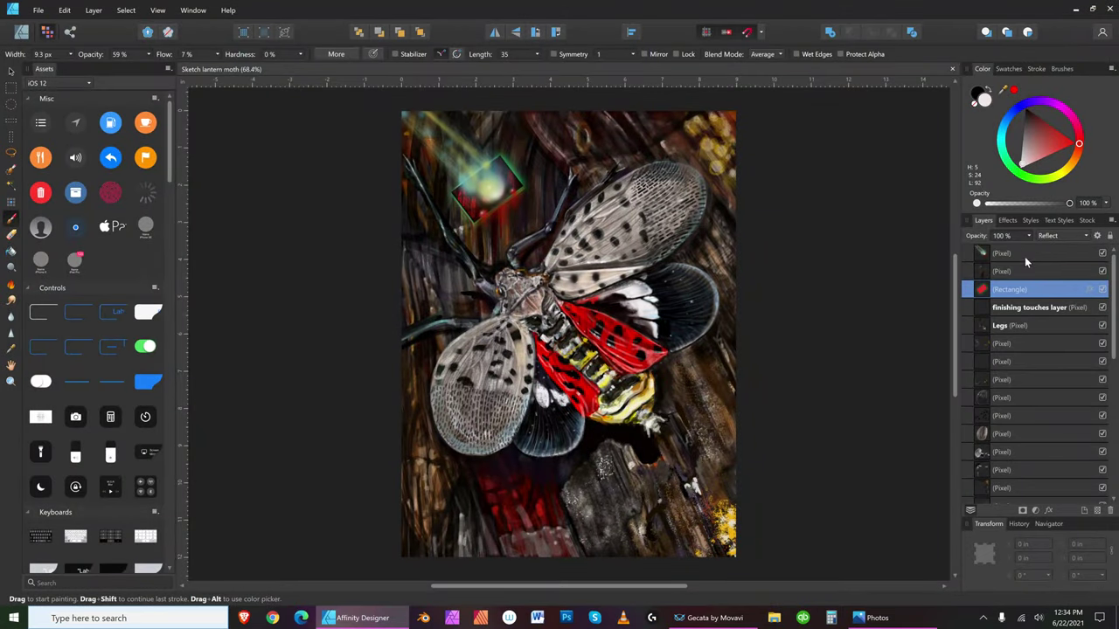
{"action": "right_click", "coordinate": [1029, 294]}
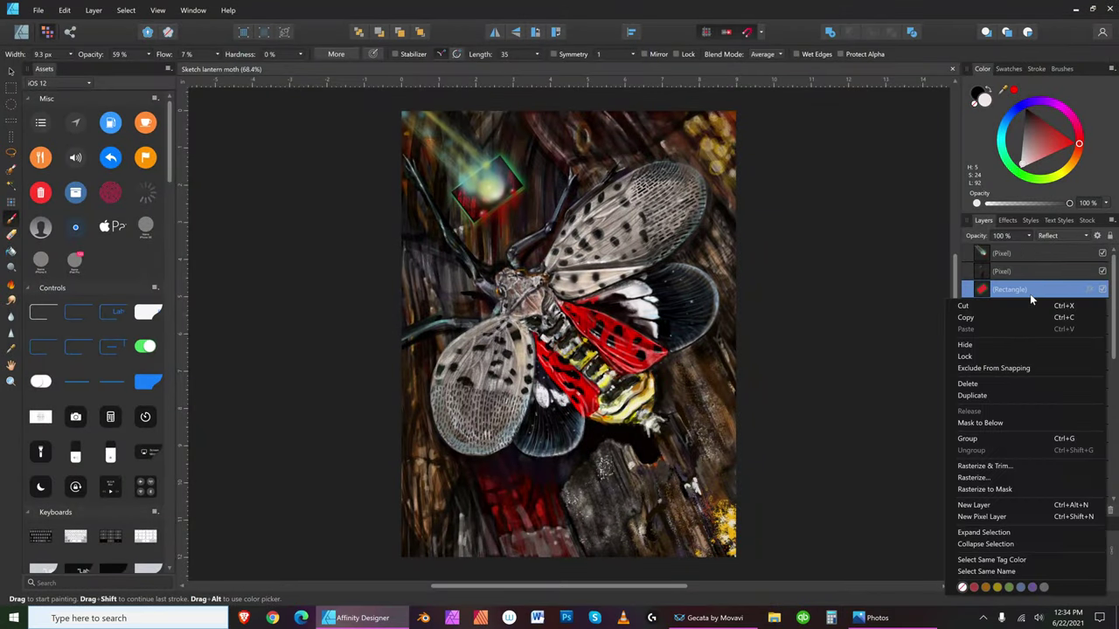
{"action": "left_click", "coordinate": [984, 394]}
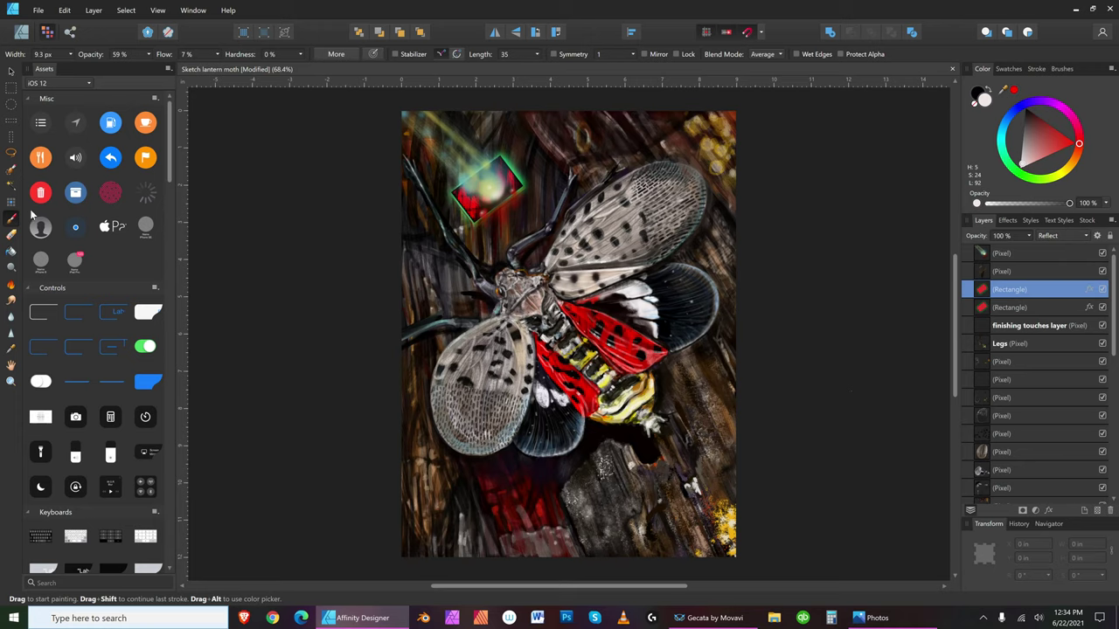
- Move the duplicate rectangle straight up above the original, to about X 1.359 in and Y 1.521 in, and deselect it
{"action": "left_click", "coordinate": [11, 70]}
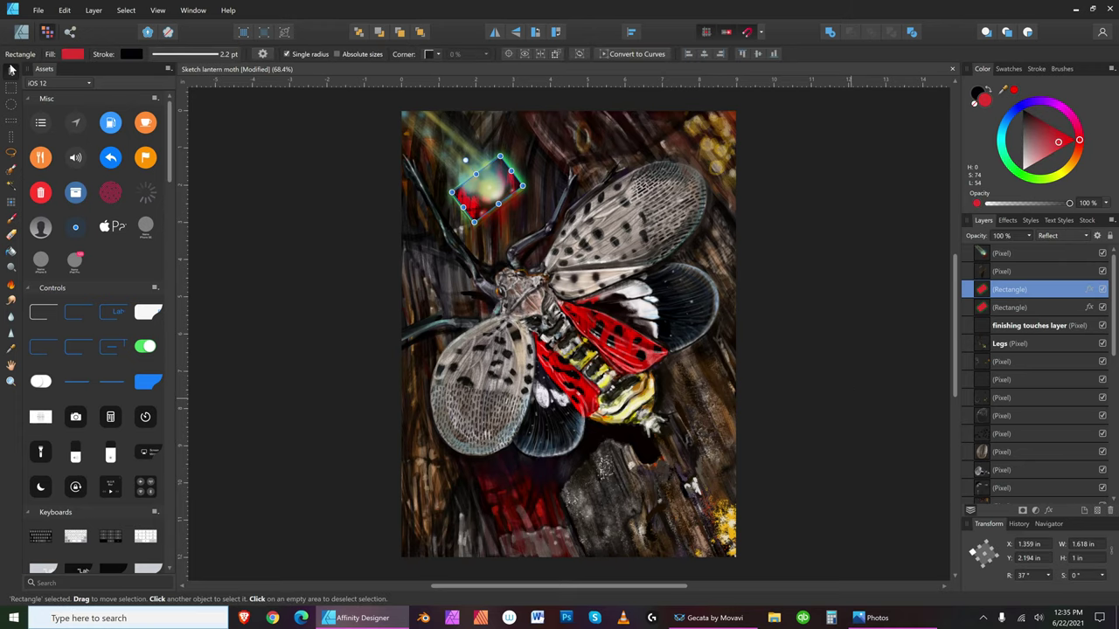
{"action": "left_click_drag", "start_coordinate": [505, 181], "coordinate": [500, 154]}
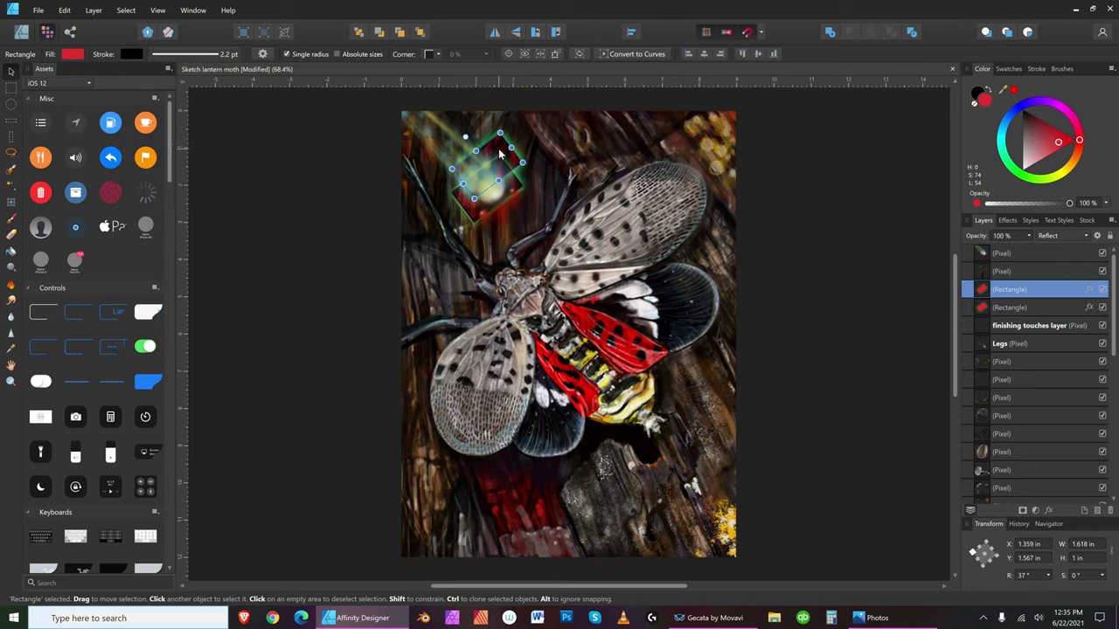
{"action": "left_click", "coordinate": [869, 165]}
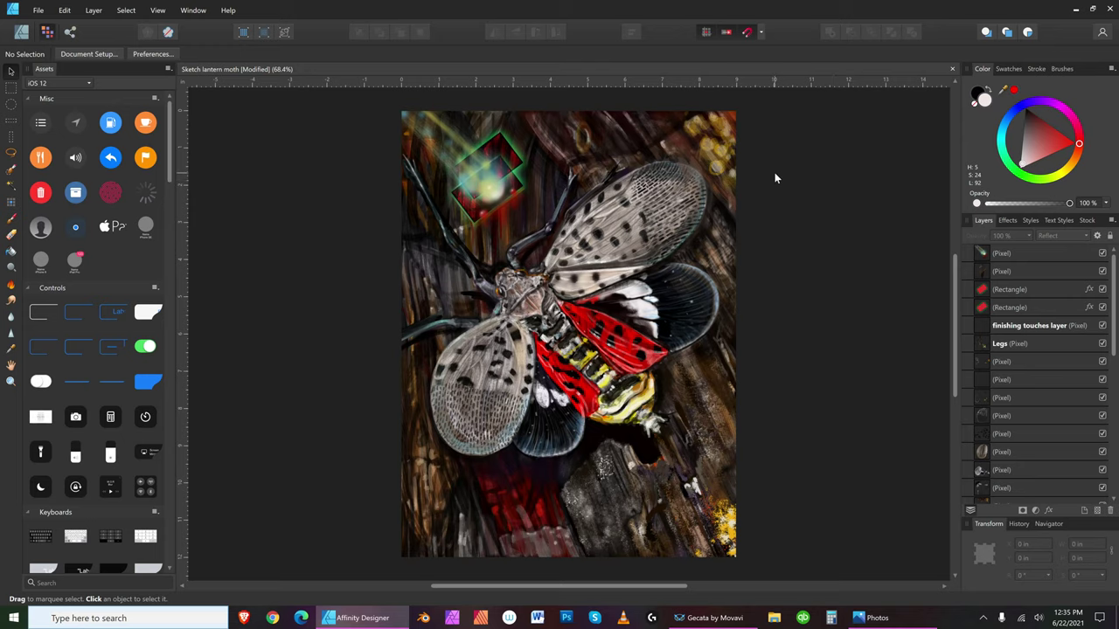
{"action": "left_click", "coordinate": [517, 158]}
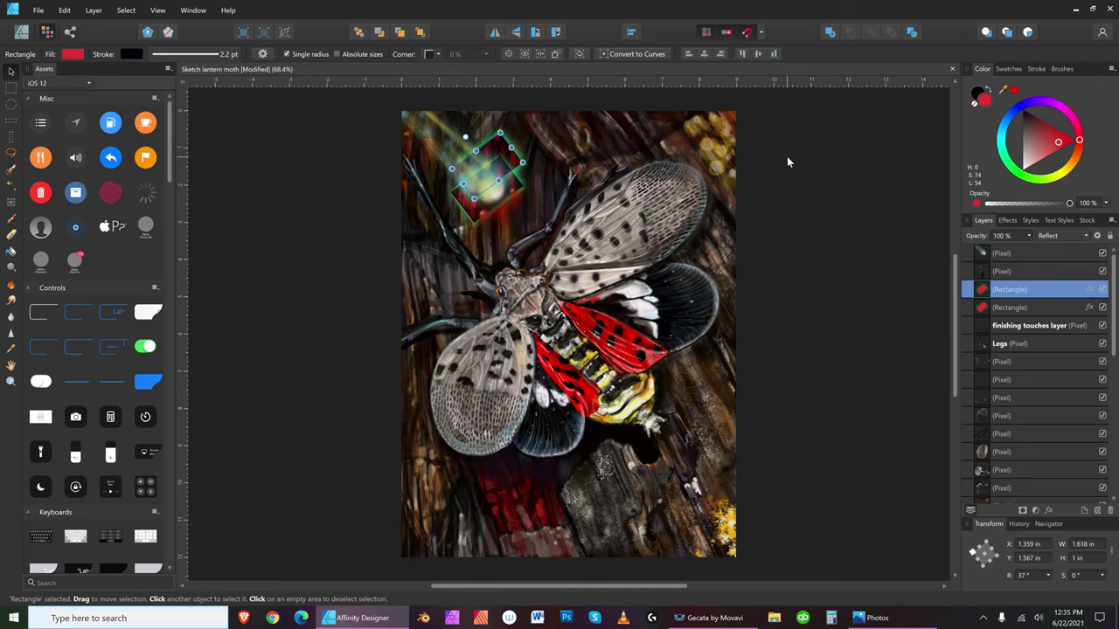
{"action": "left_click_drag", "start_coordinate": [500, 168], "coordinate": [484, 165]}
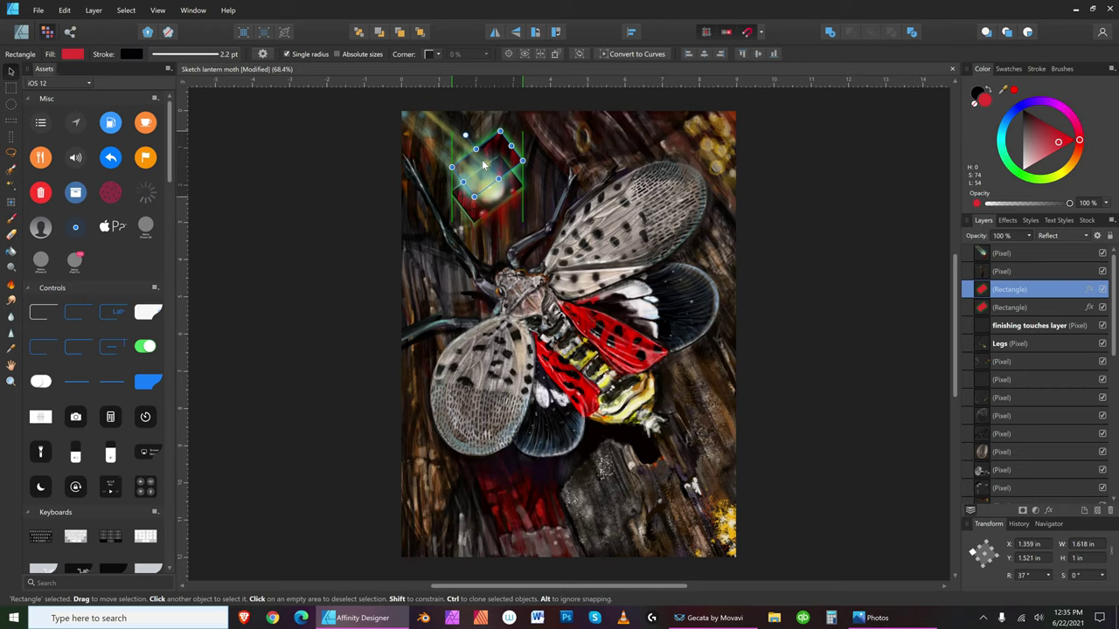
{"action": "left_click_drag", "start_coordinate": [483, 164], "coordinate": [479, 164]}
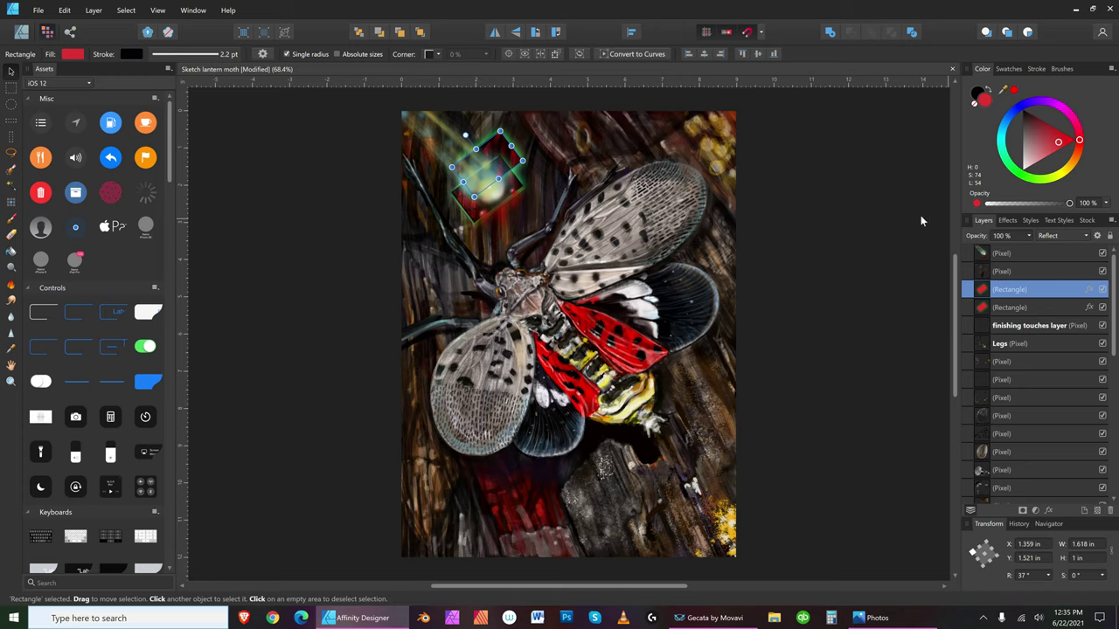
{"action": "left_click", "coordinate": [852, 202]}
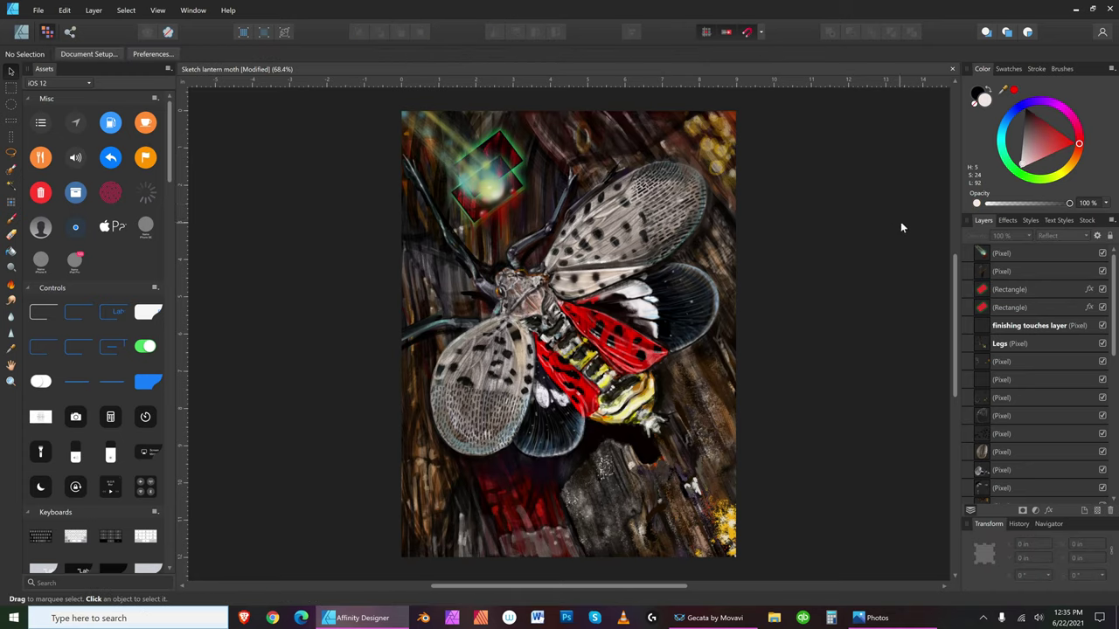
- Select the upper duplicate rectangle's layer, choose the Erase Brush, and rename the layer "top of golden rectangle"
{"action": "left_click", "coordinate": [1029, 290]}
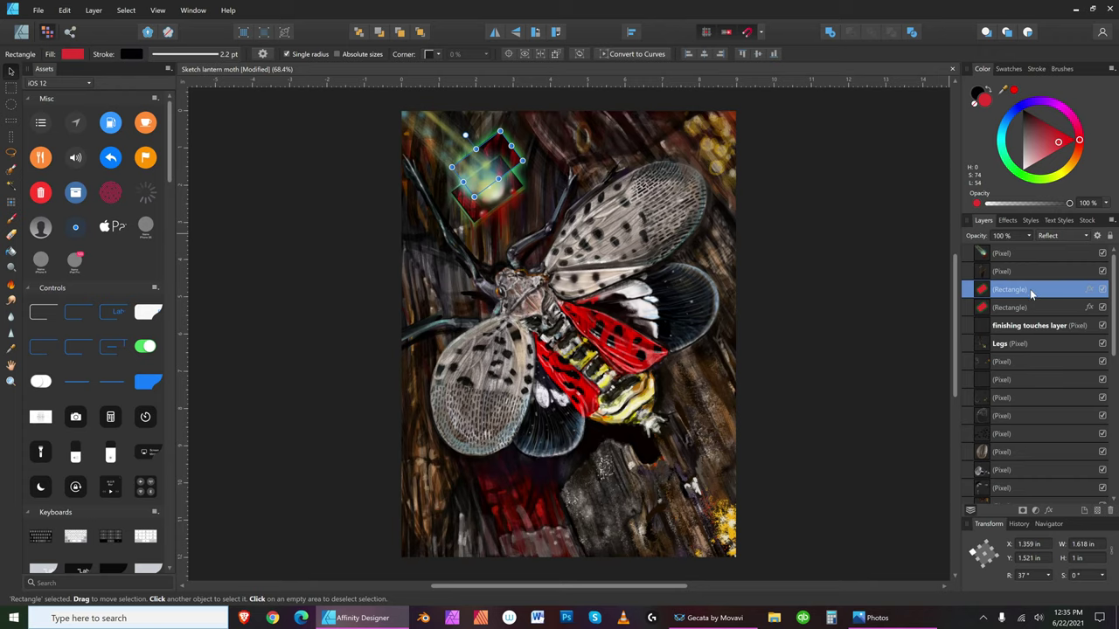
{"action": "key", "text": "o"}
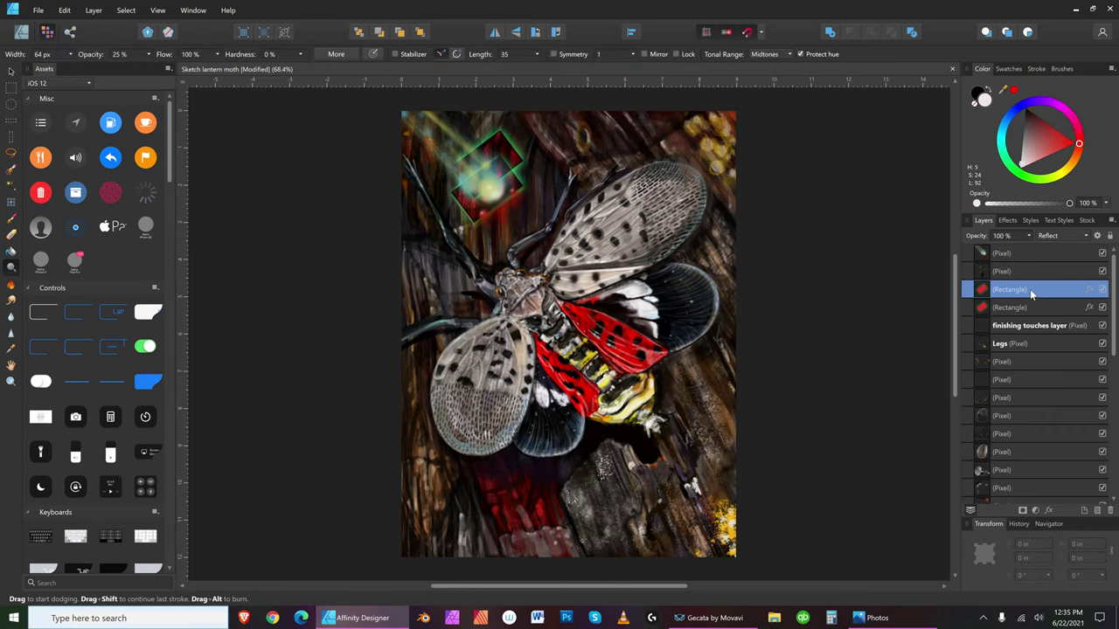
{"action": "key", "text": "o"}
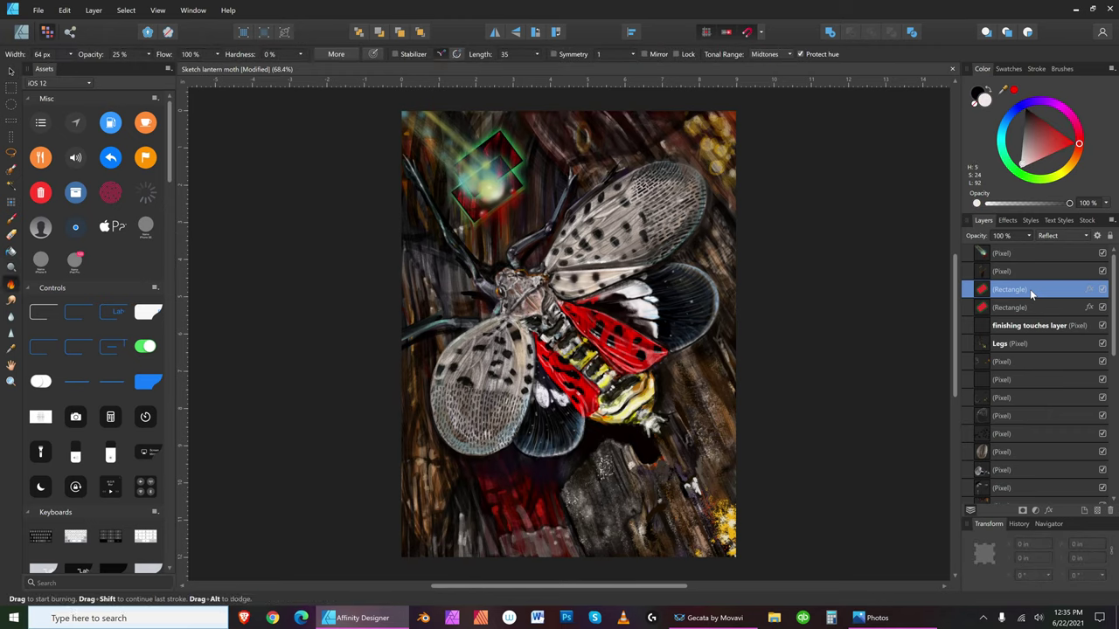
{"action": "key", "text": "o"}
{"action": "key", "text": "e"}
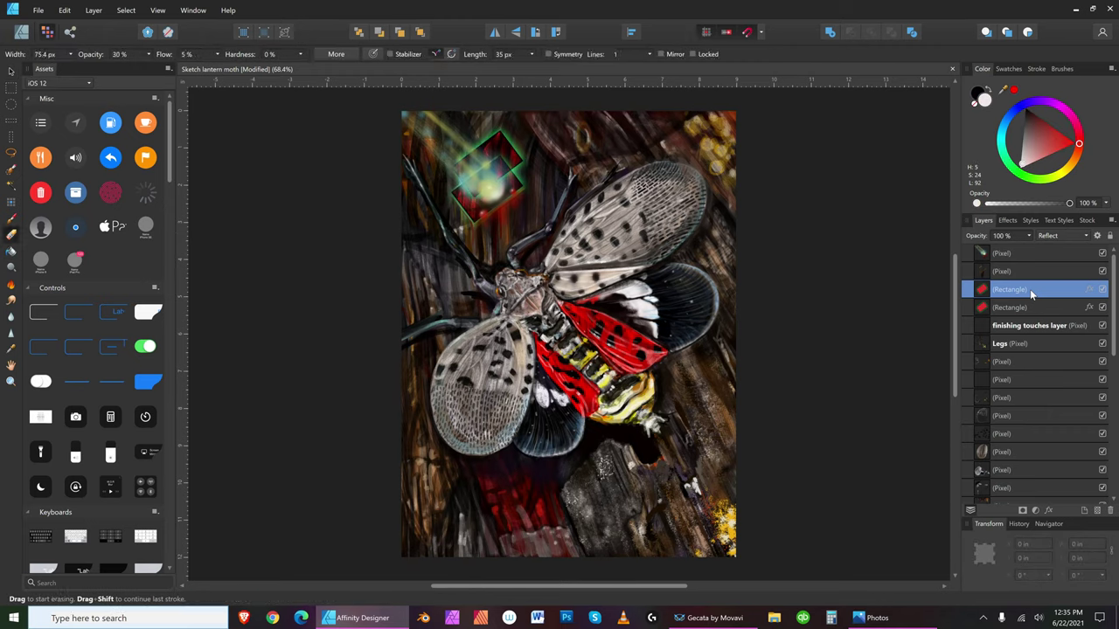
{"action": "key", "text": "l"}
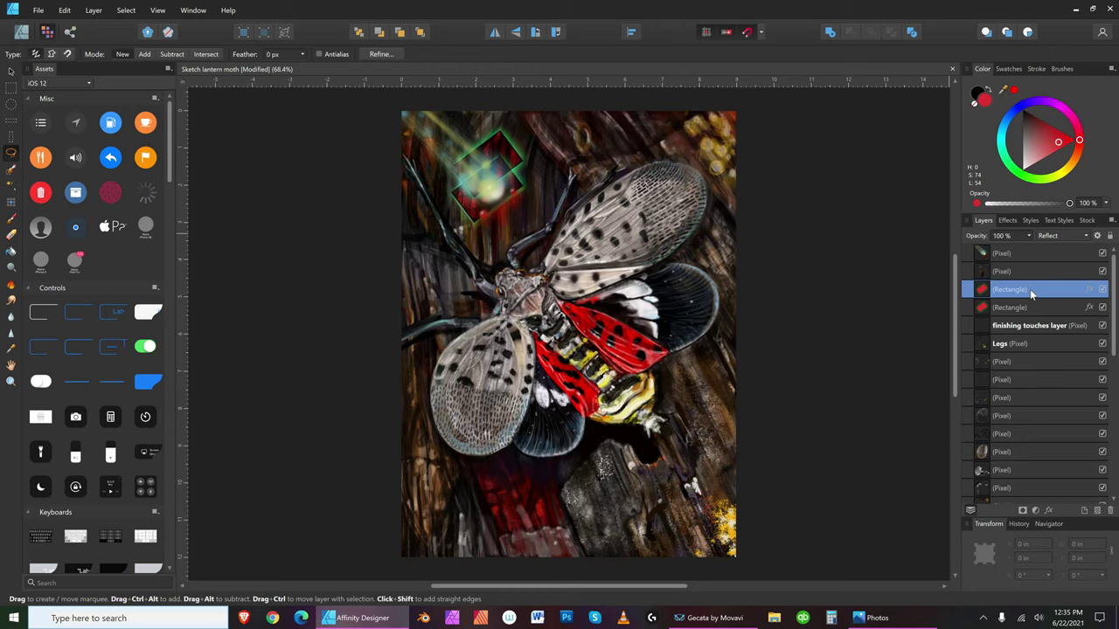
{"action": "key", "text": "e"}
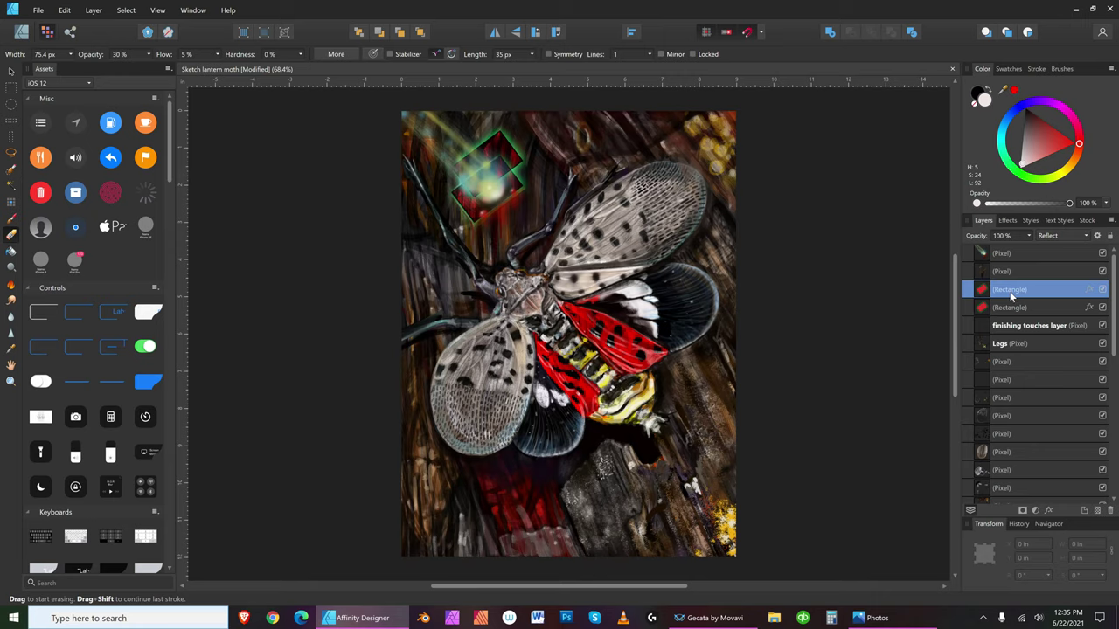
{"action": "double_click", "coordinate": [1021, 291]}
{"action": "type", "text": "top of golden rectangle"}
{"action": "key", "text": "Return"}
- Try to erase softly on the "top of golden rectangle" layer through a mask, using the 75.4 px eraser, and deselect it
{"action": "key", "text": "ctrl+shift+m"}
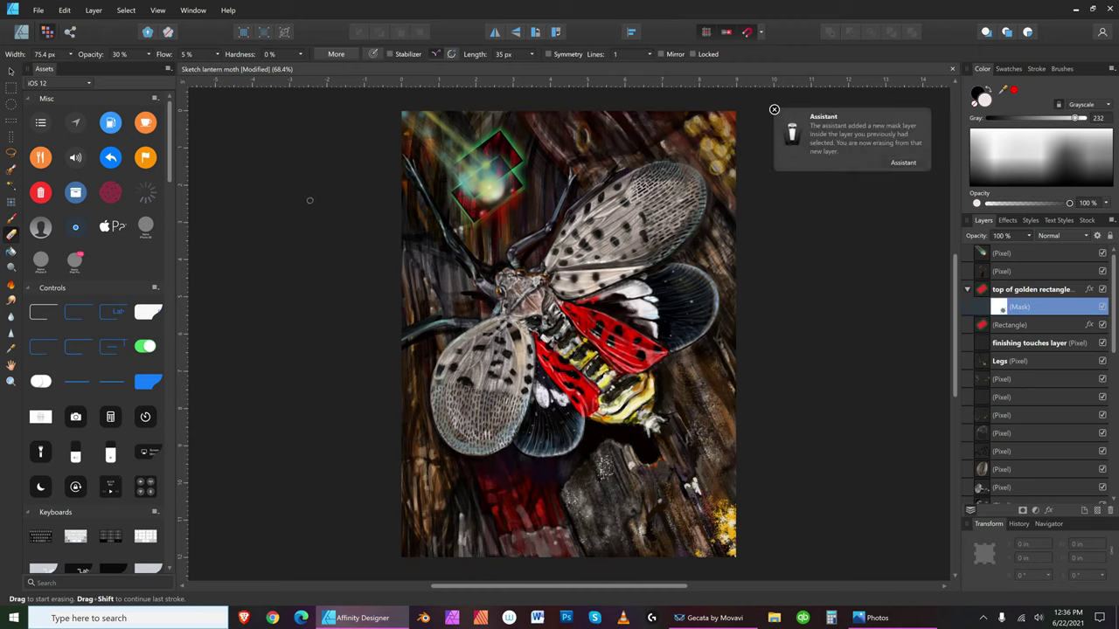
{"action": "left_click", "coordinate": [10, 72]}
{"action": "left_click", "coordinate": [284, 206]}
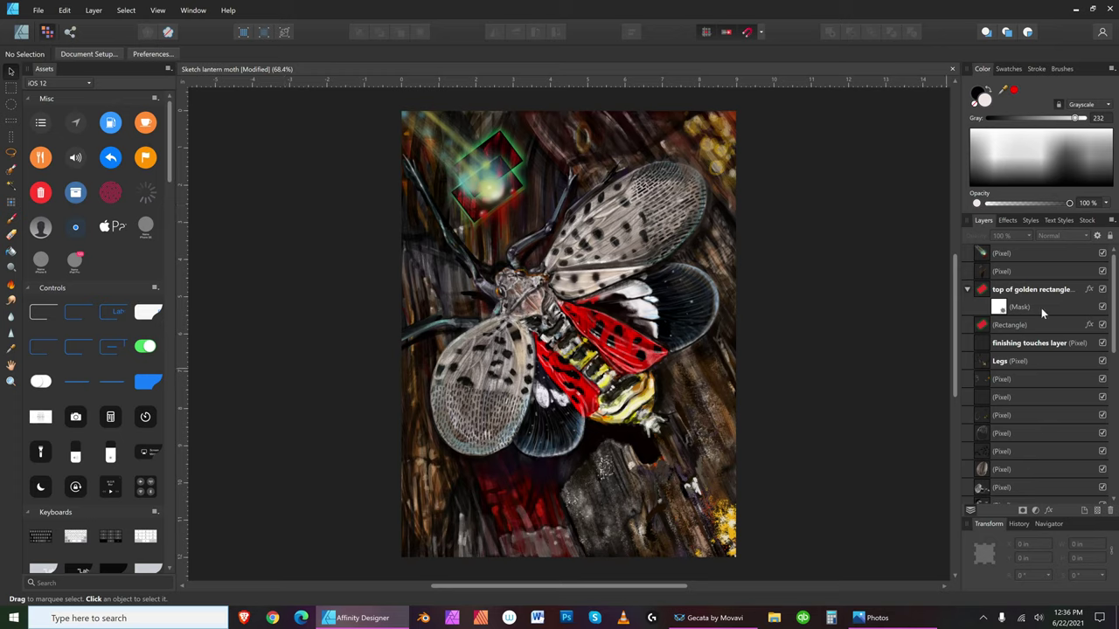
- Switch the top rectangle's mask off and on repeatedly to compare its effect on the two glowing rectangles
{"action": "left_click", "coordinate": [1102, 307]}
{"action": "left_click", "coordinate": [1102, 308]}
{"action": "left_click", "coordinate": [1102, 308]}
{"action": "left_click", "coordinate": [1103, 307]}
{"action": "left_click", "coordinate": [10, 381]}
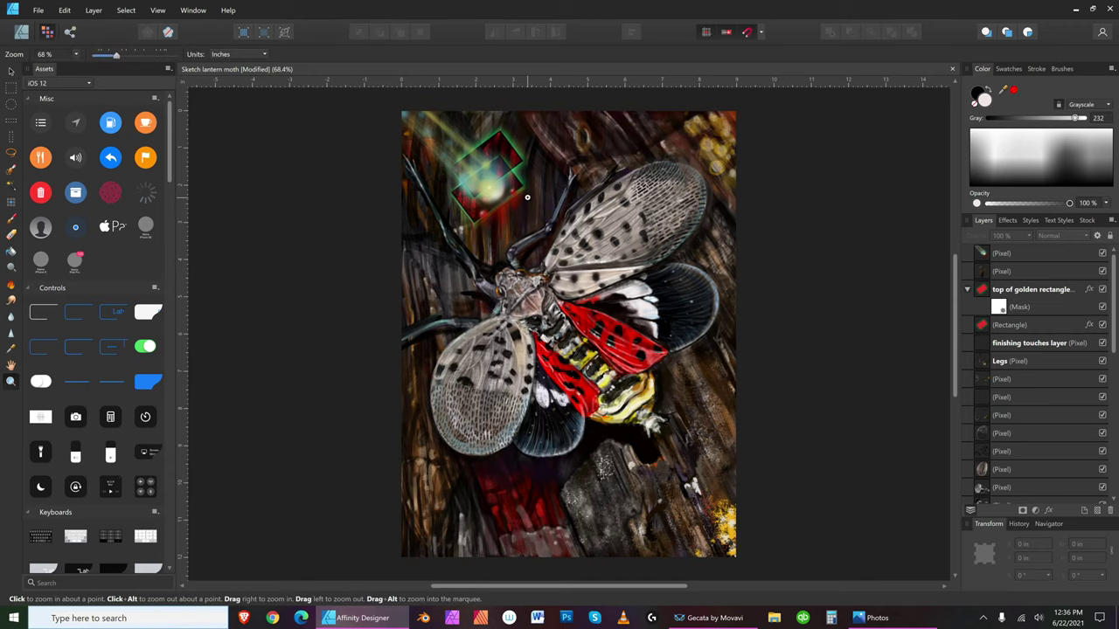
{"action": "left_click_drag", "start_coordinate": [527, 197], "coordinate": [639, 210]}
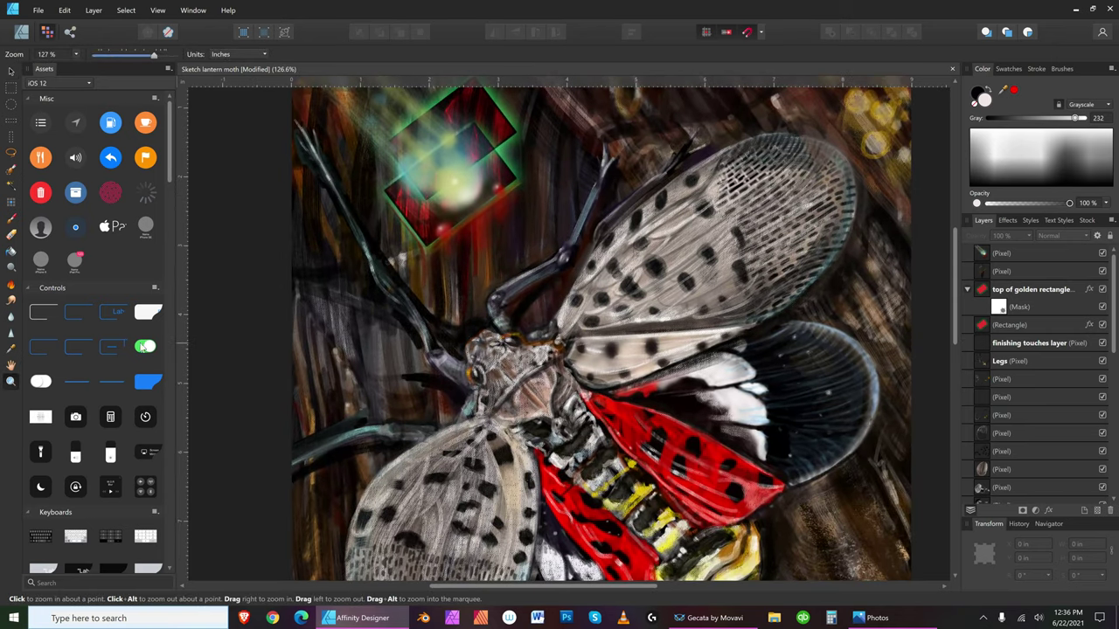
{"action": "left_click", "coordinate": [10, 365]}
{"action": "left_click_drag", "start_coordinate": [500, 217], "coordinate": [532, 302]}
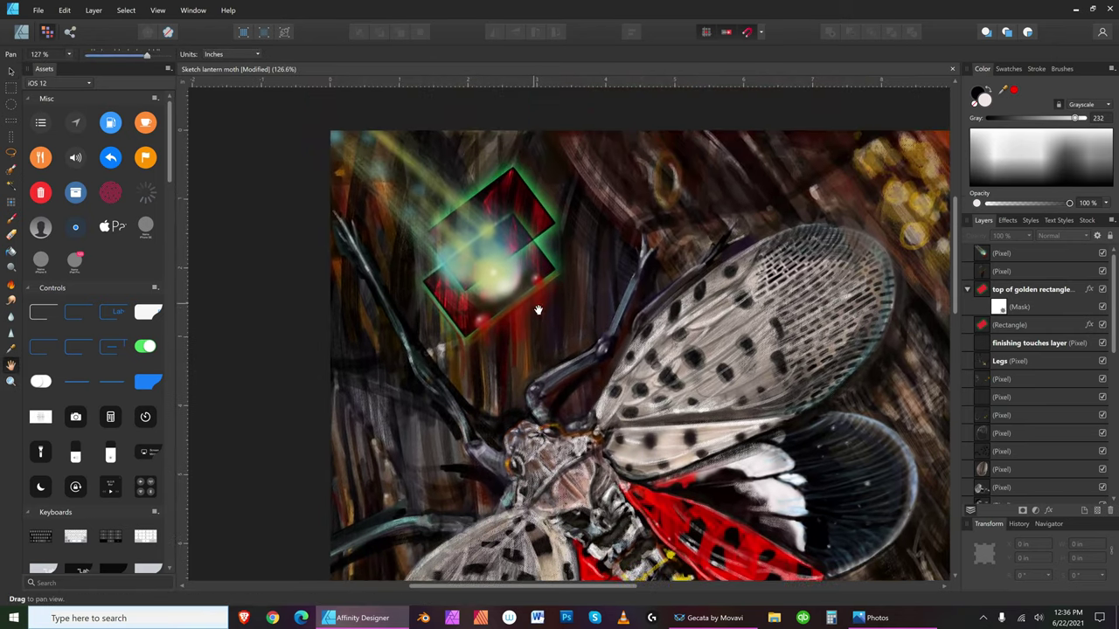
{"action": "left_click", "coordinate": [1101, 308]}
{"action": "left_click", "coordinate": [1101, 307]}
{"action": "left_click", "coordinate": [1101, 307]}
{"action": "left_click", "coordinate": [1101, 307]}
{"action": "left_click_drag", "start_coordinate": [1067, 303], "coordinate": [1111, 516]}
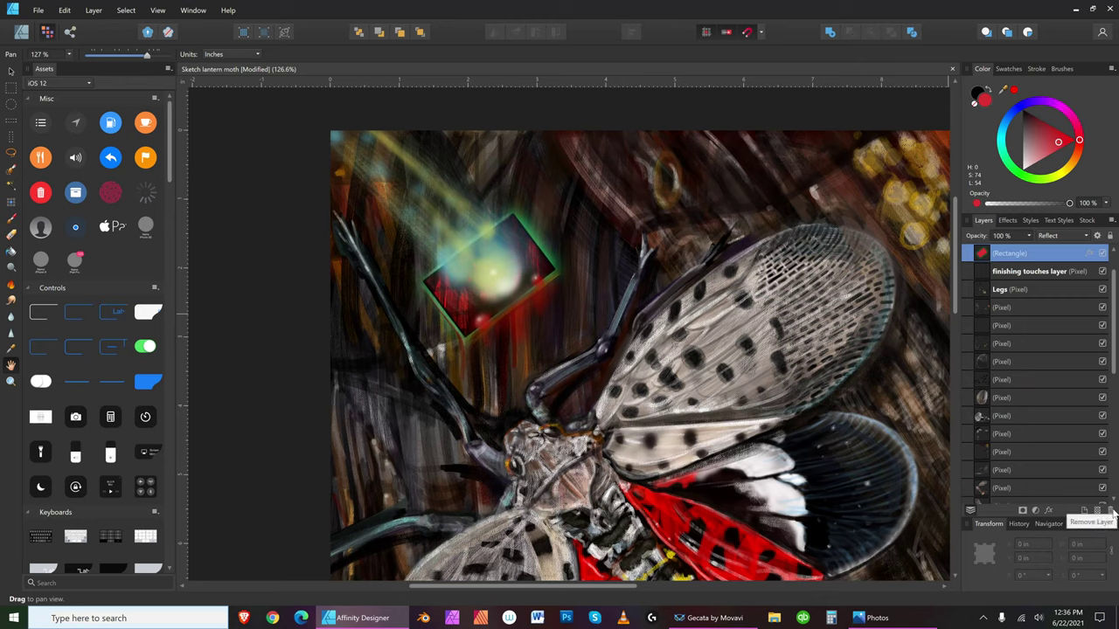
{"action": "left_click", "coordinate": [63, 10]}
{"action": "left_click", "coordinate": [66, 22]}
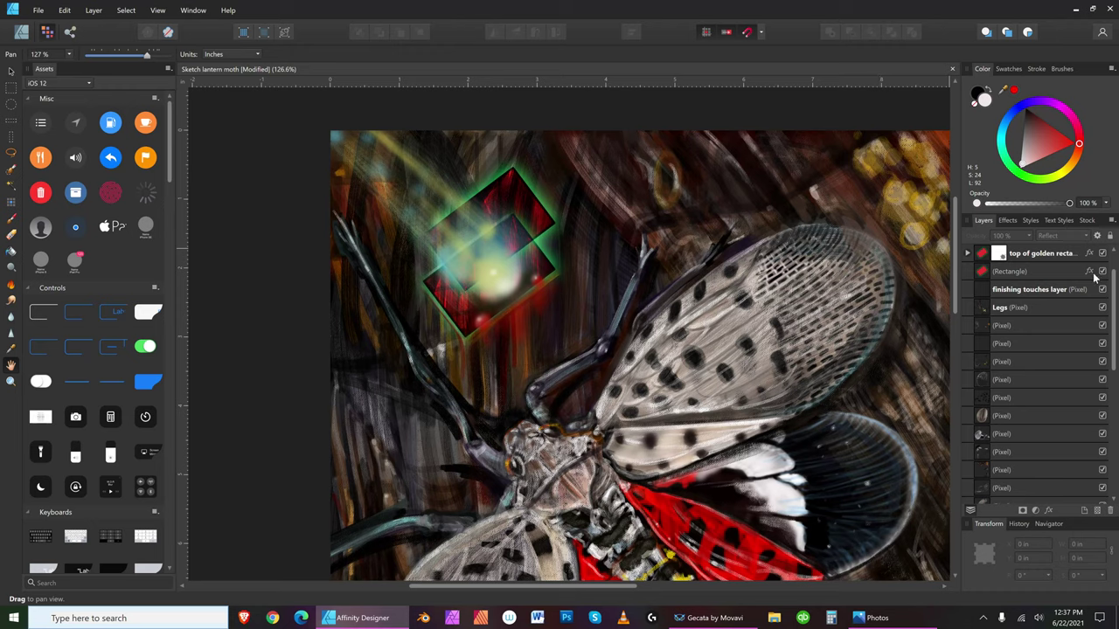
- Check the "top of golden rectangle" layer hidden and shown, and delete only its mask
{"action": "scroll", "coordinate": [1072, 271], "scroll_direction": "up", "scroll_amount": 1}
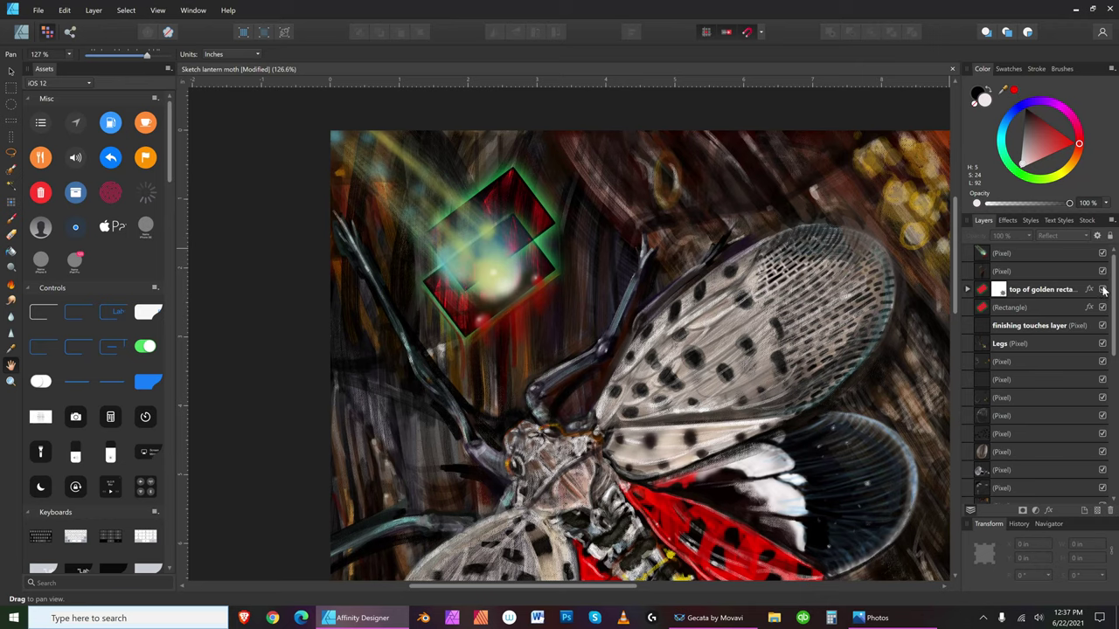
{"action": "left_click", "coordinate": [1103, 290]}
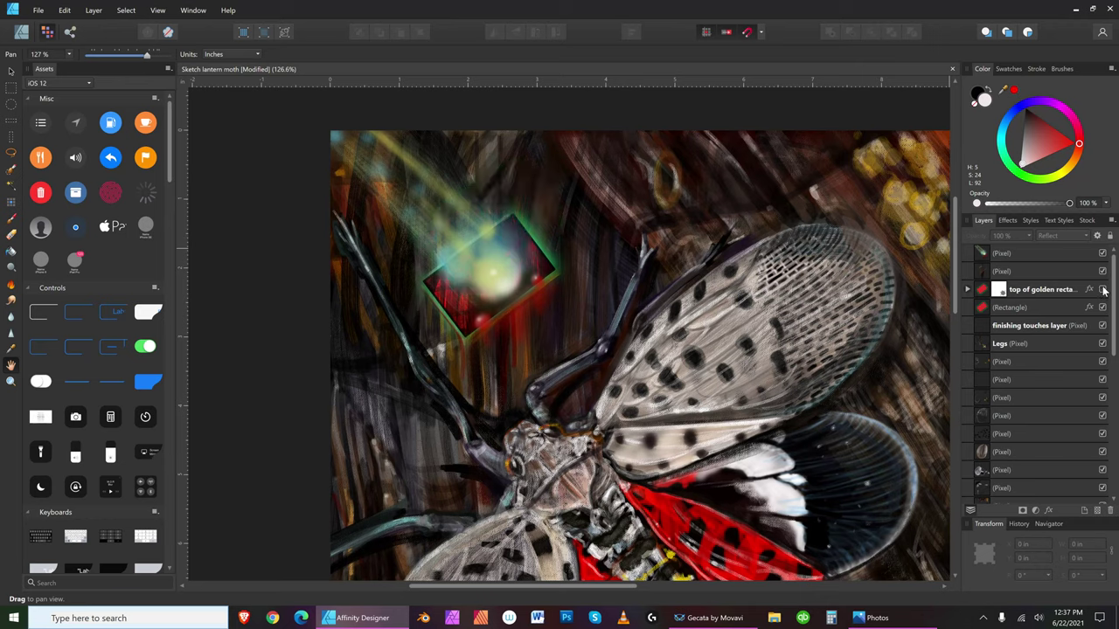
{"action": "left_click", "coordinate": [1103, 290]}
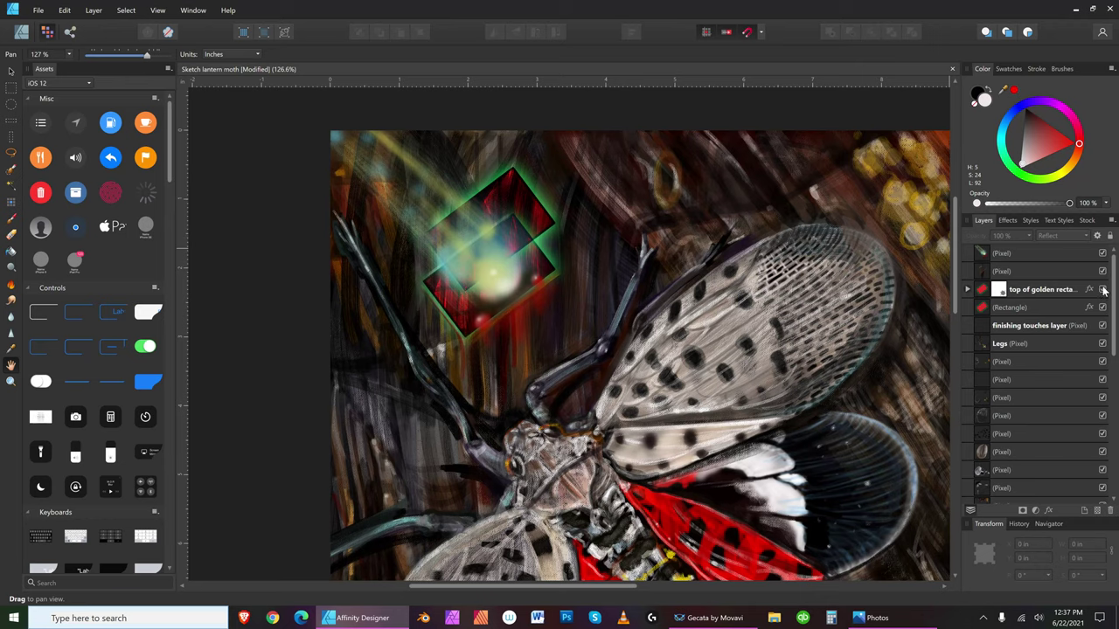
{"action": "left_click", "coordinate": [999, 291]}
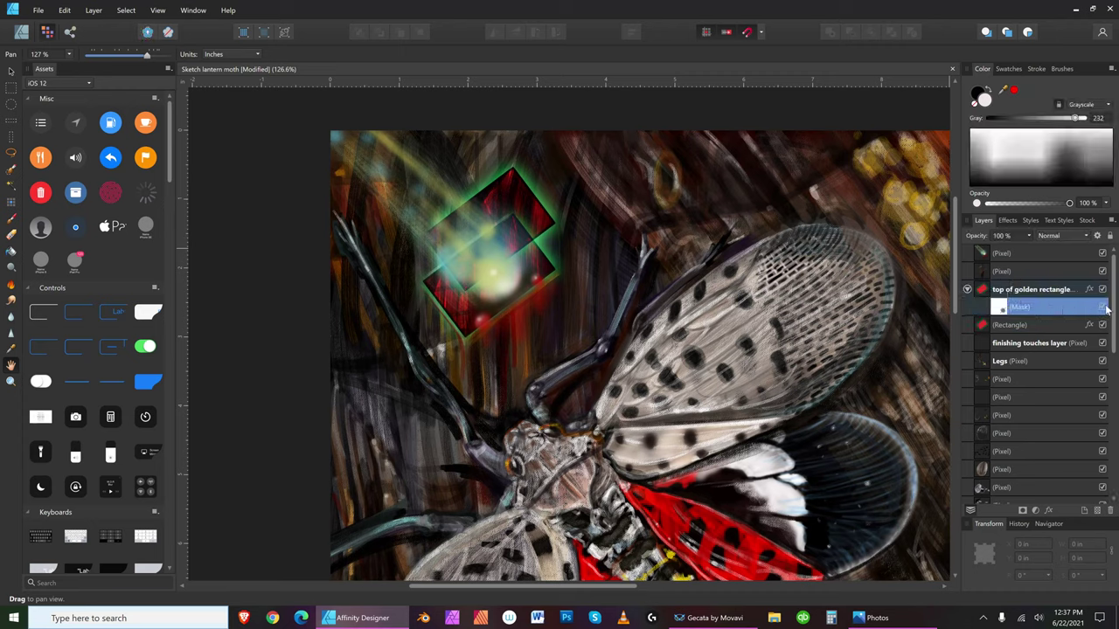
{"action": "left_click_drag", "start_coordinate": [1080, 308], "coordinate": [1116, 522]}
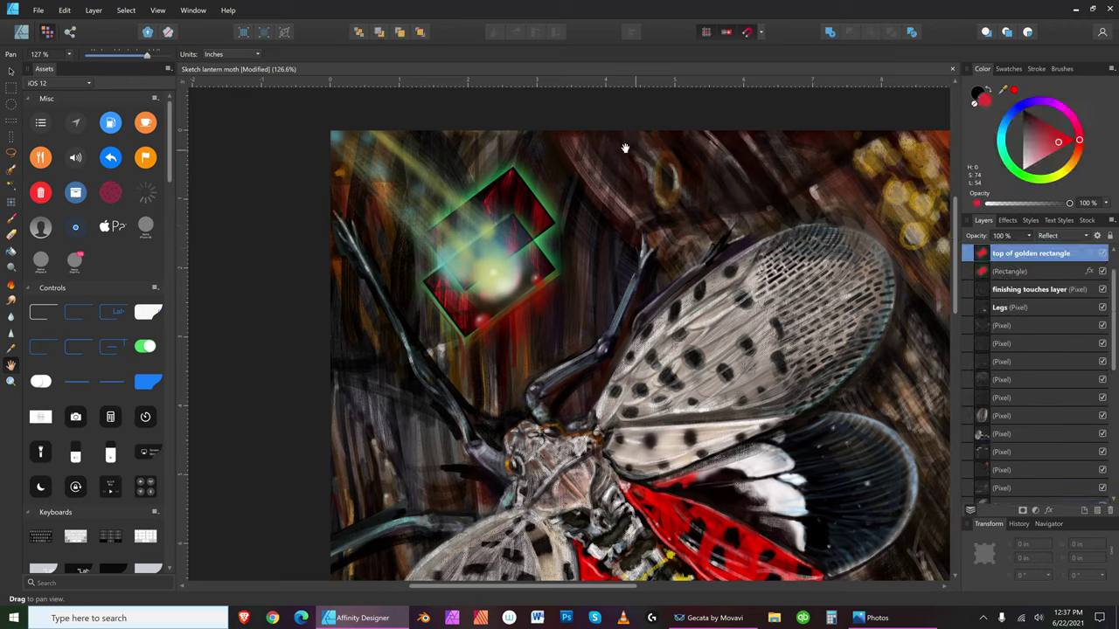
- Save the lantern moth document
{"action": "left_click", "coordinate": [38, 12]}
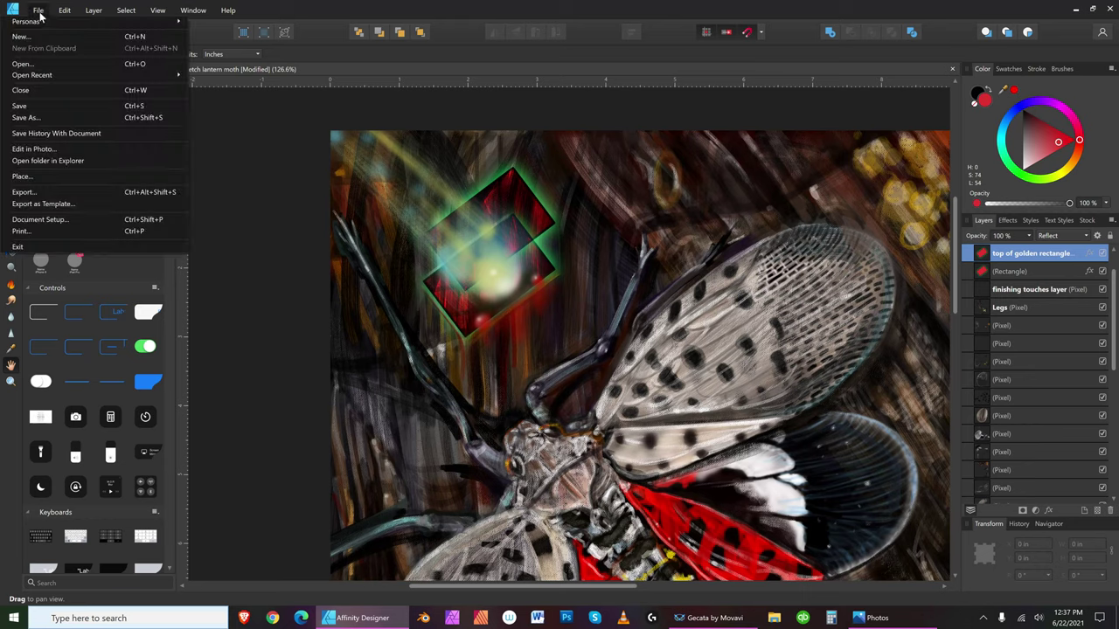
{"action": "left_click", "coordinate": [38, 106]}
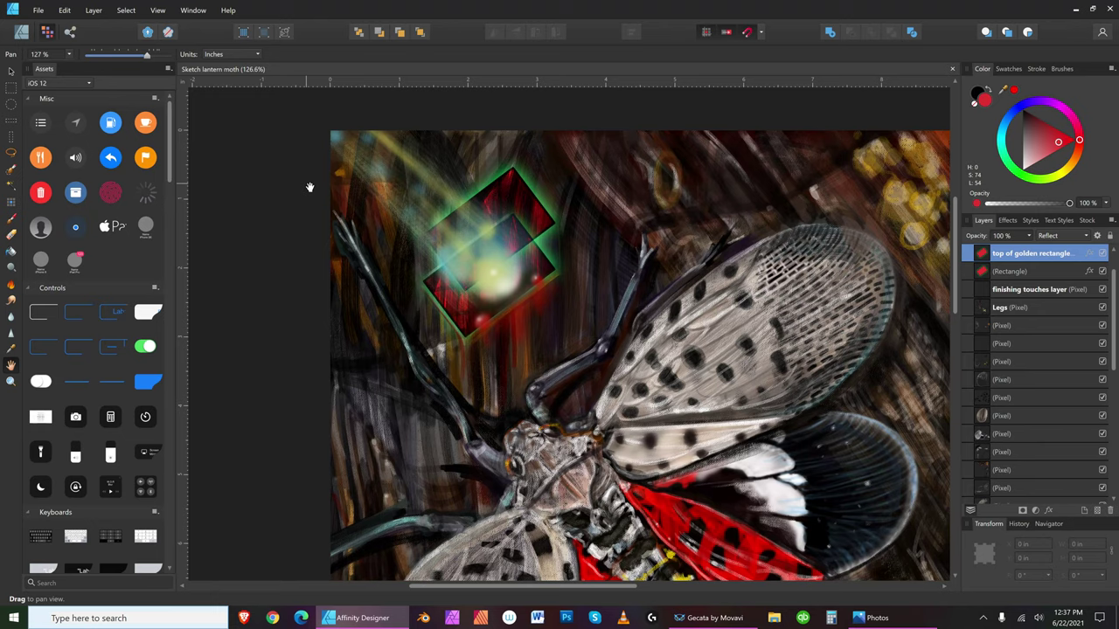
- Switch to the Designer persona, choose the Rectangle tool, and add a new pixel layer above "top of golden rectangle"
{"action": "left_click", "coordinate": [21, 32]}
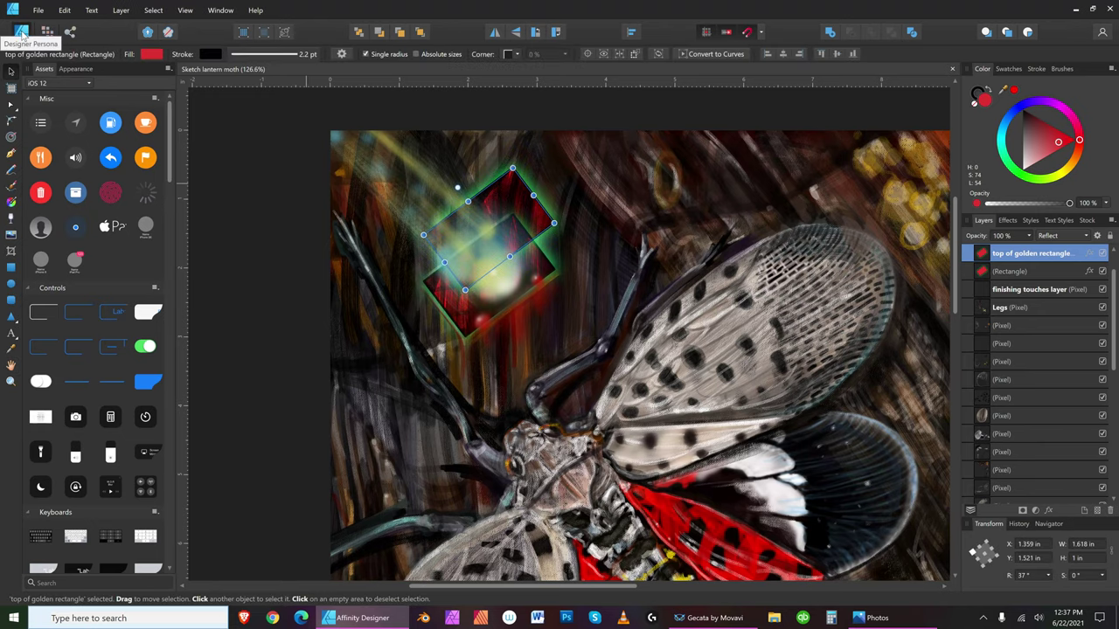
{"action": "left_click", "coordinate": [12, 270]}
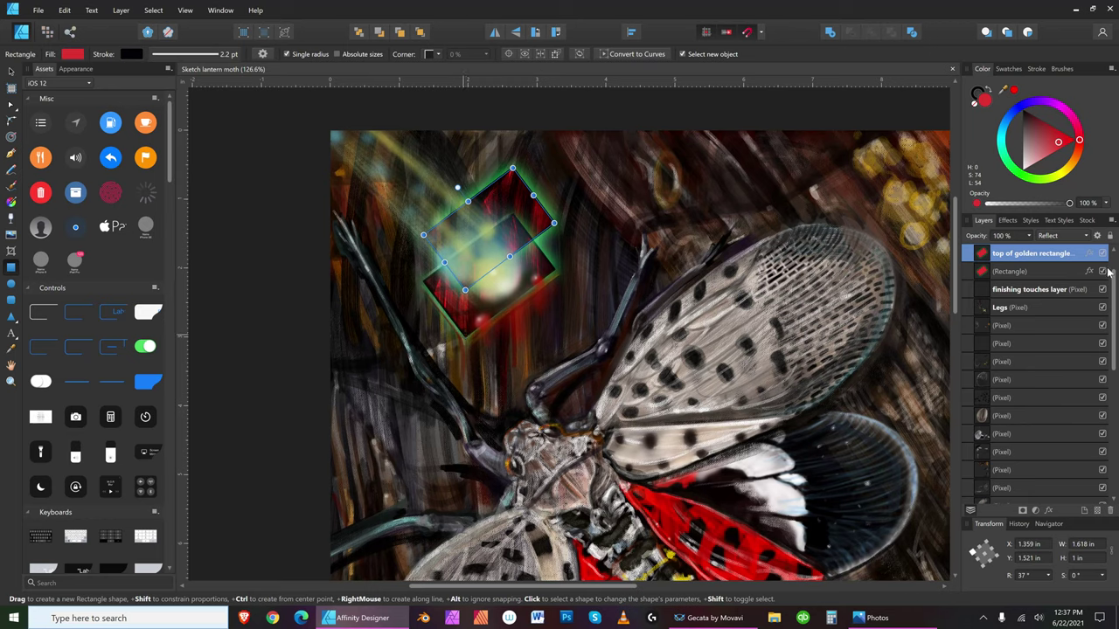
{"action": "left_click", "coordinate": [1084, 510]}
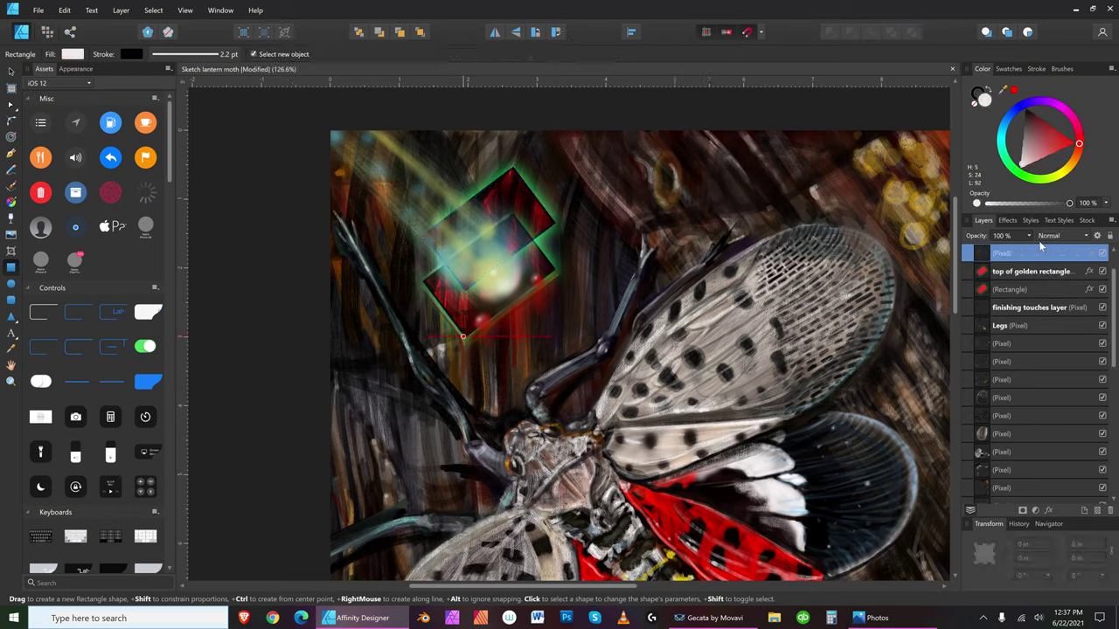
{"action": "left_click_drag", "start_coordinate": [463, 335], "coordinate": [423, 235]}
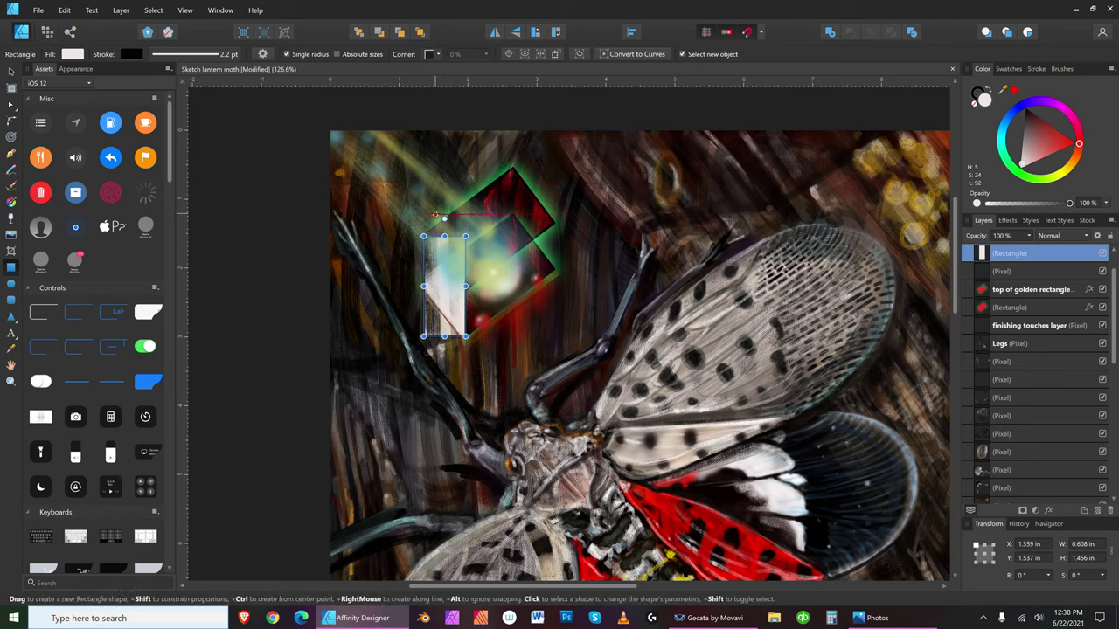
{"action": "left_click", "coordinate": [65, 10]}
{"action": "left_click", "coordinate": [72, 28]}
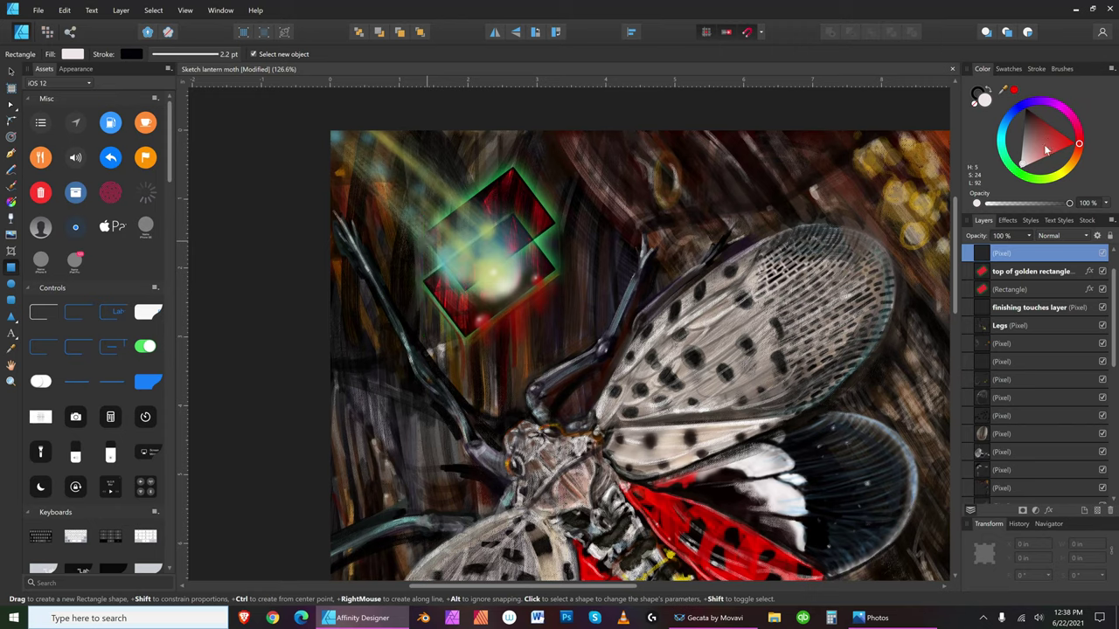
- Set up the Paint Brush in the Pixel persona with a narrow 2.8 px width and light cyan, hue 190, saturation 98, lightness 81
{"action": "left_click_drag", "start_coordinate": [1028, 164], "coordinate": [1037, 142]}
{"action": "left_click", "coordinate": [49, 35]}
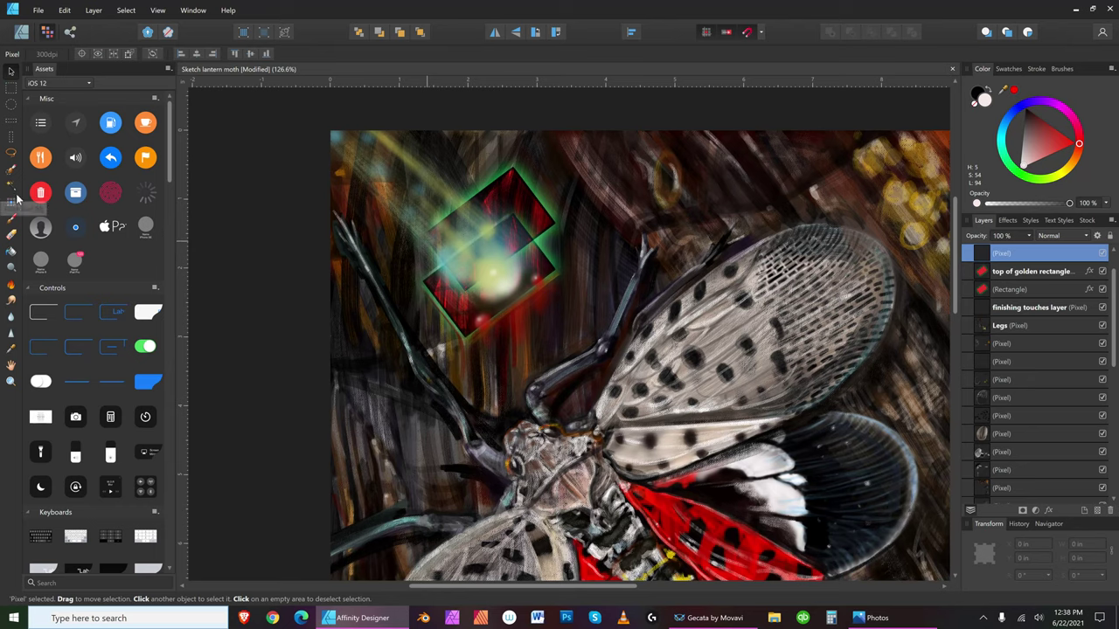
{"action": "left_click", "coordinate": [11, 172]}
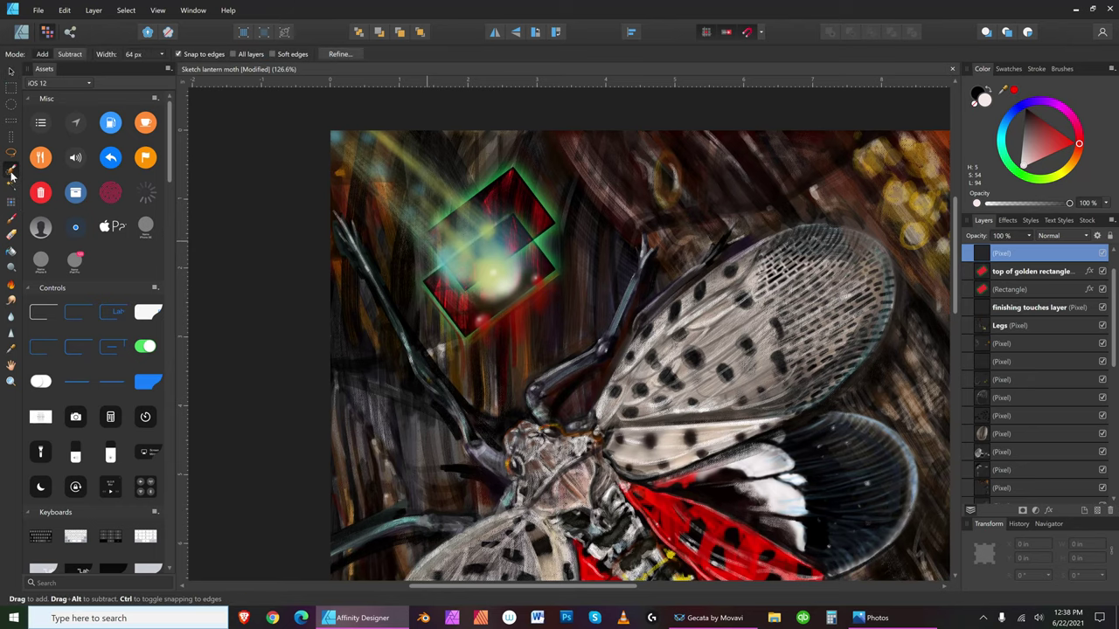
{"action": "left_click", "coordinate": [11, 218]}
{"action": "key", "text": "bracketleft"}
{"action": "key", "text": "bracketleft"}
{"action": "key", "text": "bracketleft"}
{"action": "left_click", "coordinate": [1001, 132]}
{"action": "left_click", "coordinate": [1041, 121]}
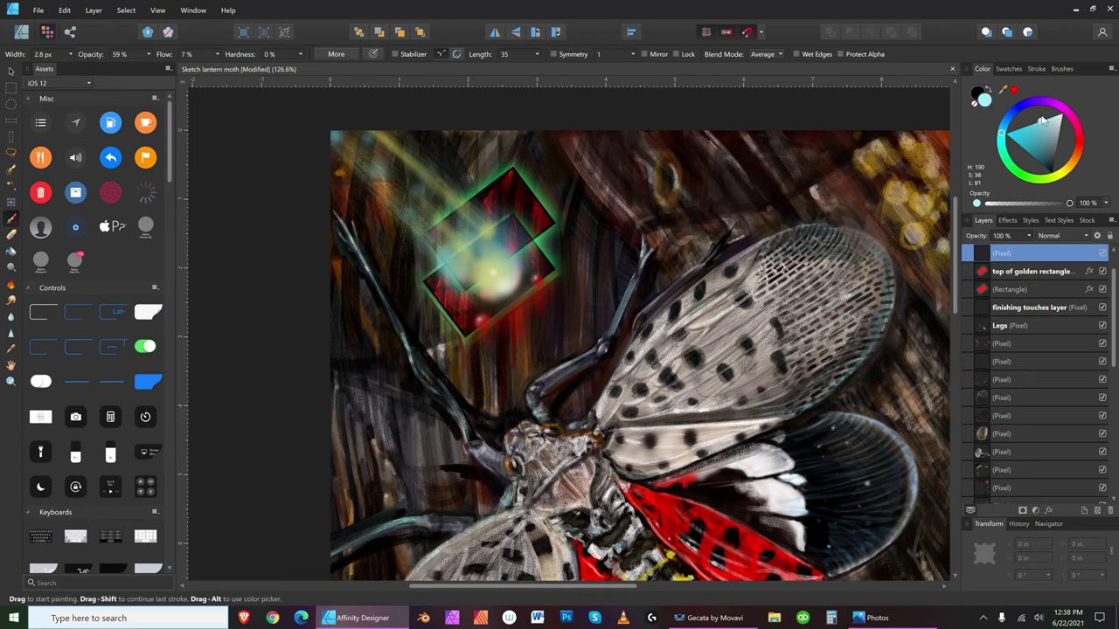
- Paint a vertical light line joining the two rectangles at their lowest corners, varying the brush width up to about 50 px
{"action": "key", "text": "bracketleft"}
{"action": "key", "text": "bracketright"}
{"action": "key", "text": "bracketright"}
{"action": "key", "text": "bracketright"}
{"action": "key", "text": "bracketright"}
{"action": "key", "text": "bracketright"}
{"action": "key", "text": "bracketright"}
{"action": "key", "text": "bracketright"}
{"action": "key", "text": "bracketright"}
{"action": "key", "text": "bracketright"}
{"action": "key", "text": "bracketright"}
{"action": "key", "text": "bracketleft"}
{"action": "key", "text": "bracketleft"}
{"action": "key", "text": "bracketleft"}
{"action": "key", "text": "bracketleft"}
{"action": "key", "text": "bracketleft"}
{"action": "key", "text": "bracketleft"}
{"action": "key", "text": "bracketright"}
{"action": "key", "text": "bracketright"}
{"action": "key", "text": "bracketright"}
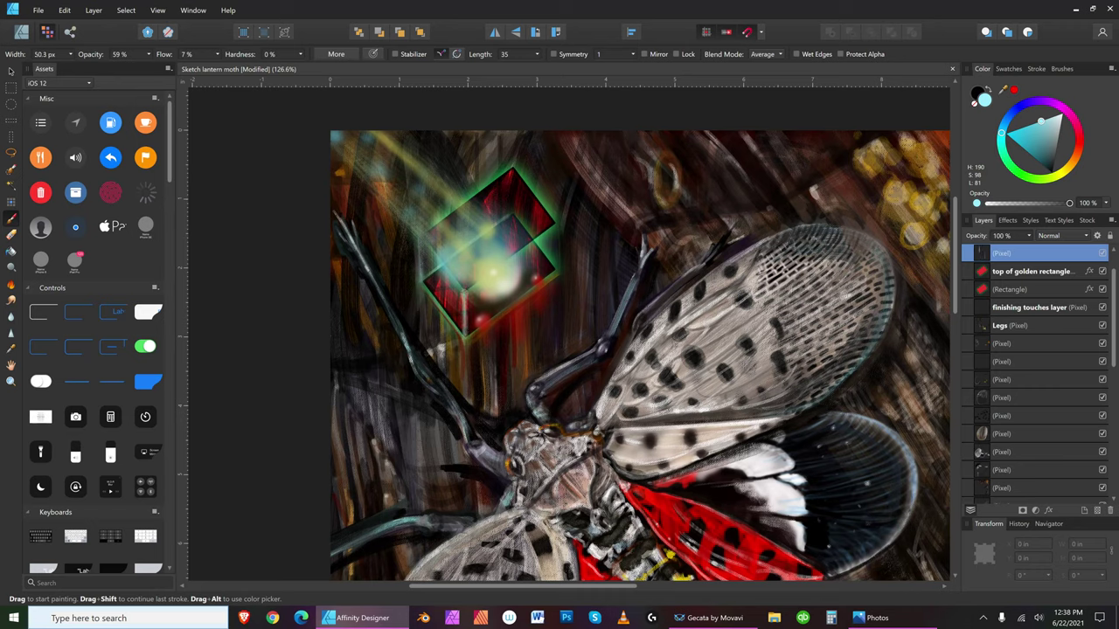
- Paint the remaining vertical edges joining the rectangles' other corners into a box, narrowing the brush to about 5.8 px
{"action": "key", "text": "bracketleft"}
{"action": "key", "text": "bracketleft"}
{"action": "key", "text": "bracketleft"}
{"action": "key", "text": "bracketleft"}
{"action": "key", "text": "bracketright"}
{"action": "key", "text": "bracketleft"}
{"action": "key", "text": "bracketleft"}
{"action": "key", "text": "bracketleft"}
{"action": "key", "text": "bracketright"}
{"action": "key", "text": "bracketright"}
{"action": "key", "text": "bracketright"}
{"action": "key", "text": "bracketleft"}
{"action": "key", "text": "bracketleft"}
{"action": "key", "text": "bracketleft"}
{"action": "left_click_drag", "start_coordinate": [512, 215], "coordinate": [513, 171]}
{"action": "key", "text": "bracketleft"}
{"action": "key", "text": "bracketleft"}
{"action": "key", "text": "bracketleft"}
{"action": "key", "text": "bracketleft"}
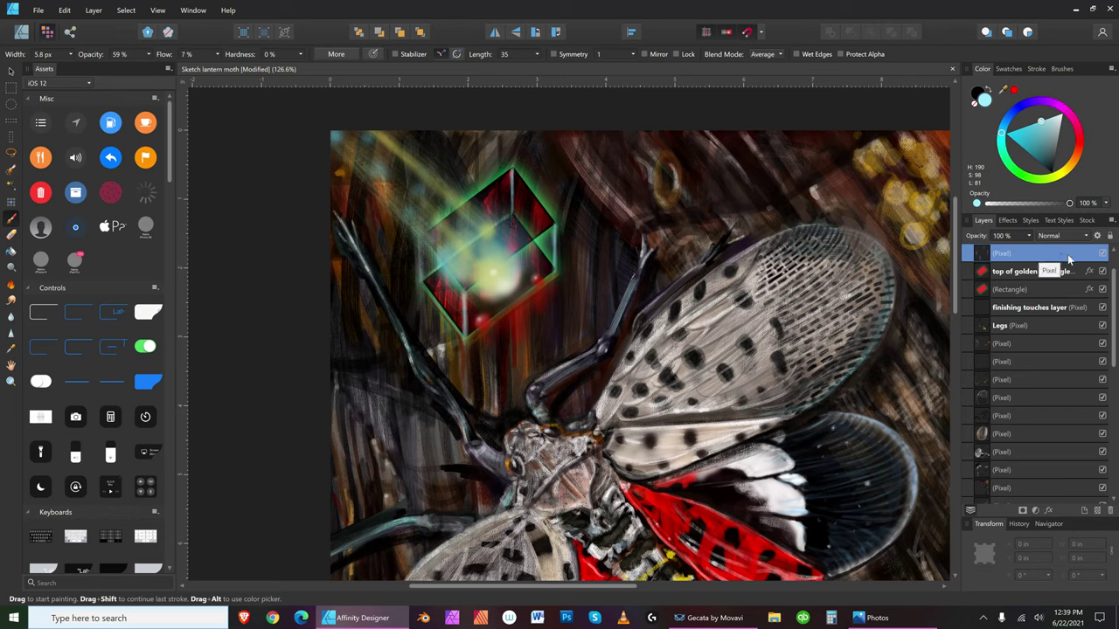
- Try to fade the (Rectangle) layer near the box's upper edge with the Erase Brush, reducing its width to about 53 px
{"action": "left_click", "coordinate": [1051, 285]}
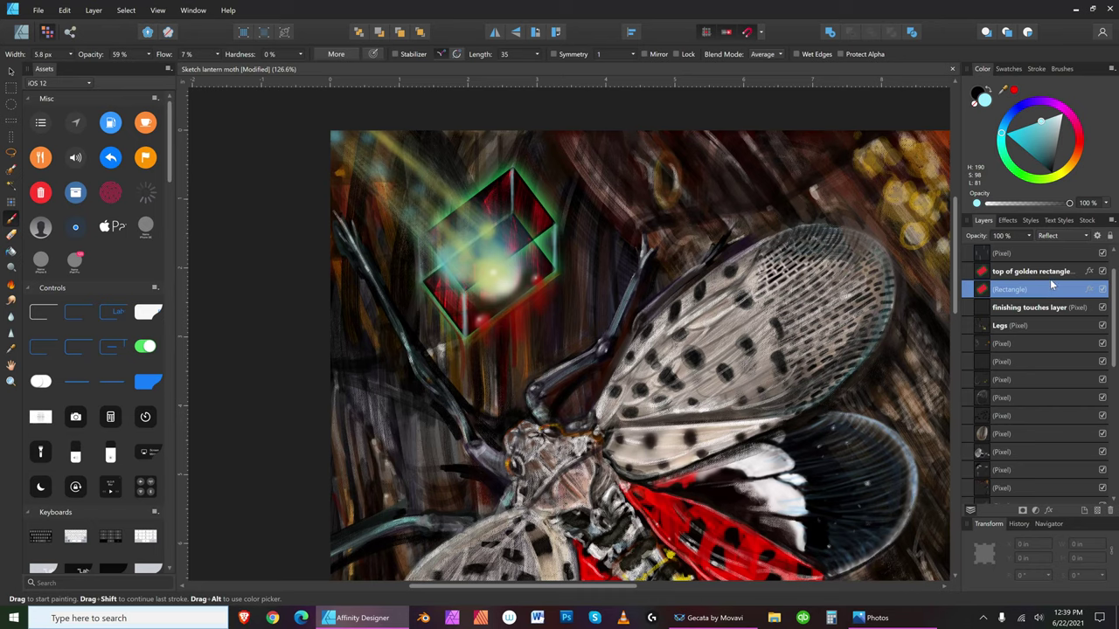
{"action": "left_click", "coordinate": [12, 236]}
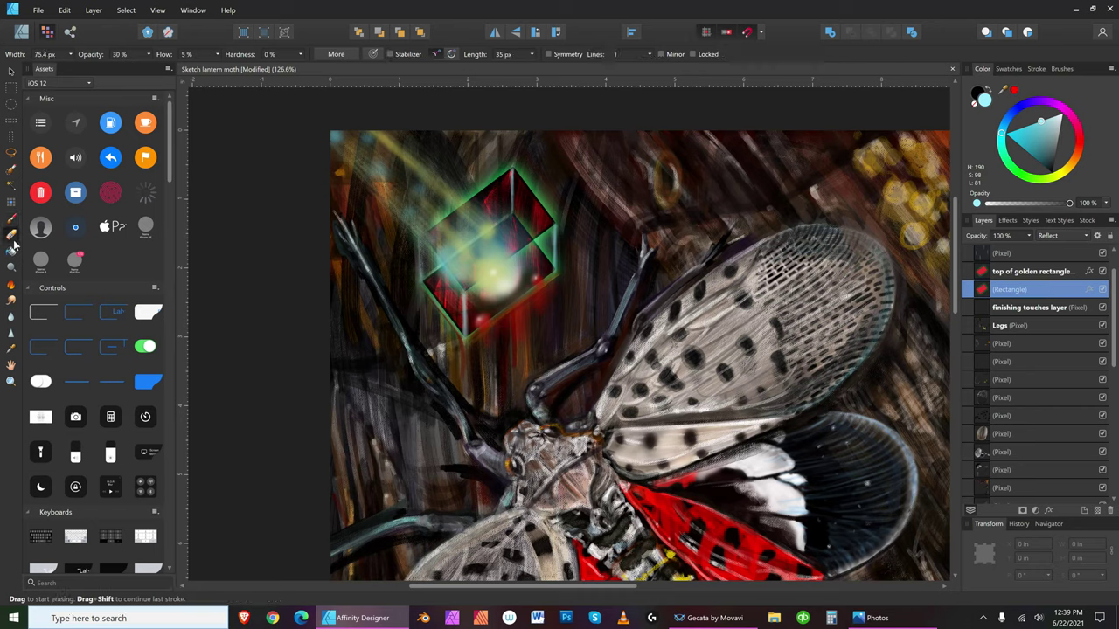
{"action": "key", "text": "bracketleft"}
{"action": "left_click", "coordinate": [476, 203]}
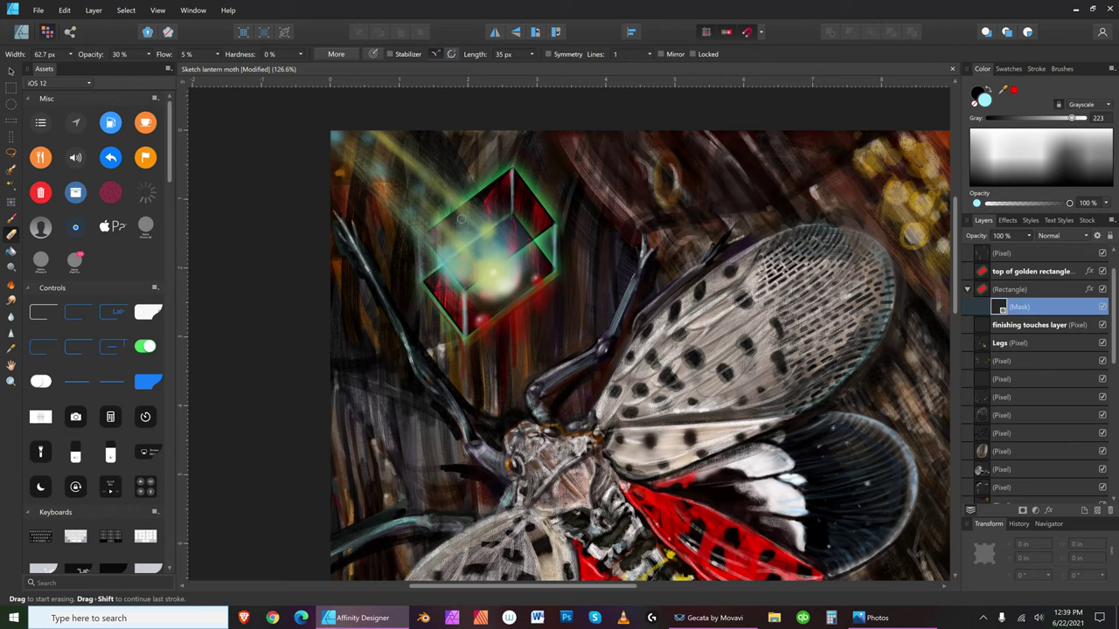
{"action": "key", "text": "bracketleft"}
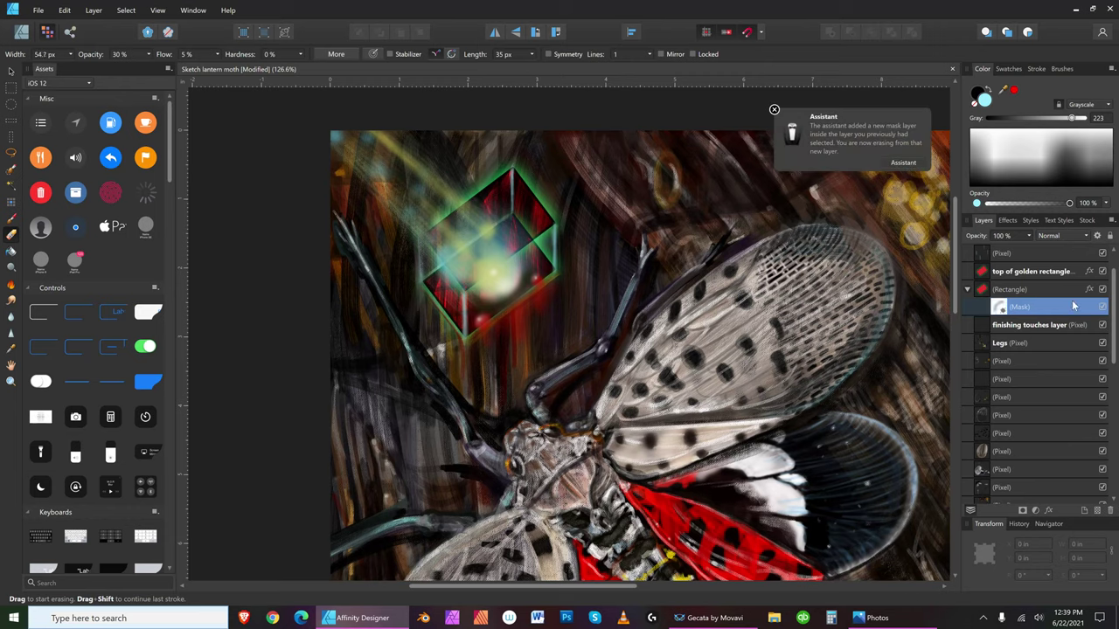
{"action": "left_click", "coordinate": [1048, 322]}
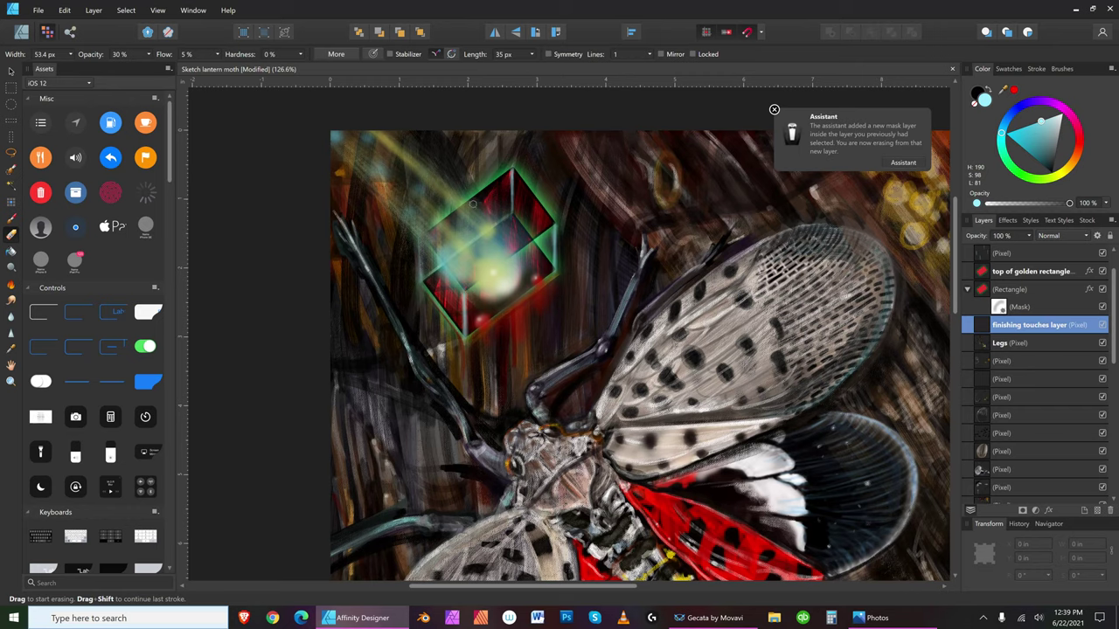
{"action": "key", "text": "bracketright"}
{"action": "left_click", "coordinate": [1043, 289]}
{"action": "key", "text": "bracketright"}
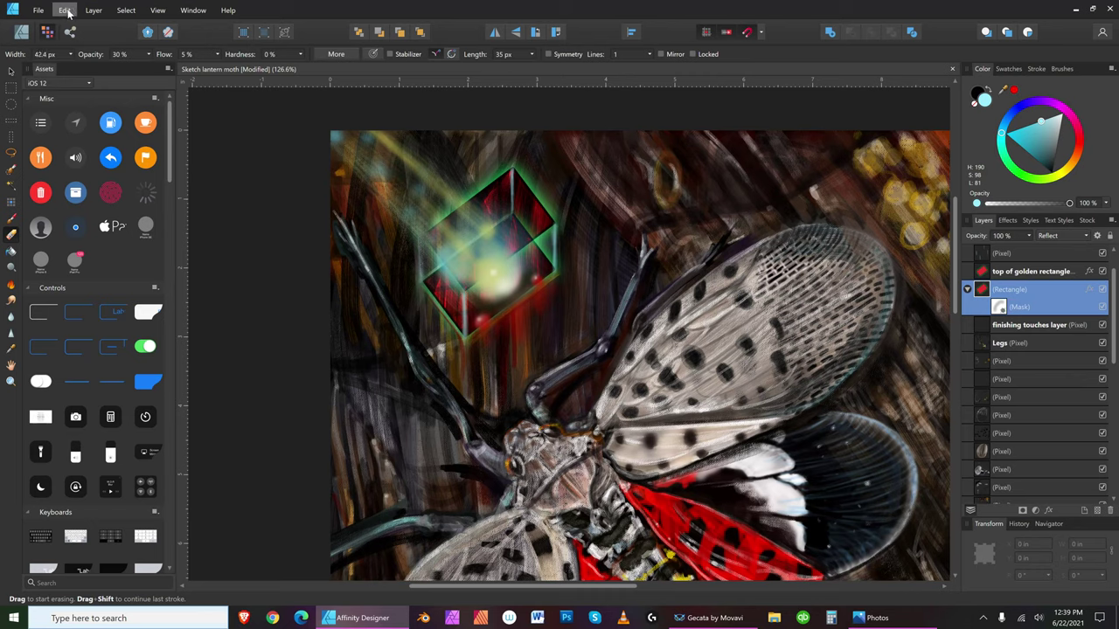
- Undo the erase strokes, including the mask added to the (Rectangle) layer
{"action": "left_click", "coordinate": [66, 10]}
{"action": "left_click", "coordinate": [88, 25]}
{"action": "left_click", "coordinate": [66, 10]}
{"action": "left_click", "coordinate": [70, 11]}
{"action": "left_click", "coordinate": [70, 11]}
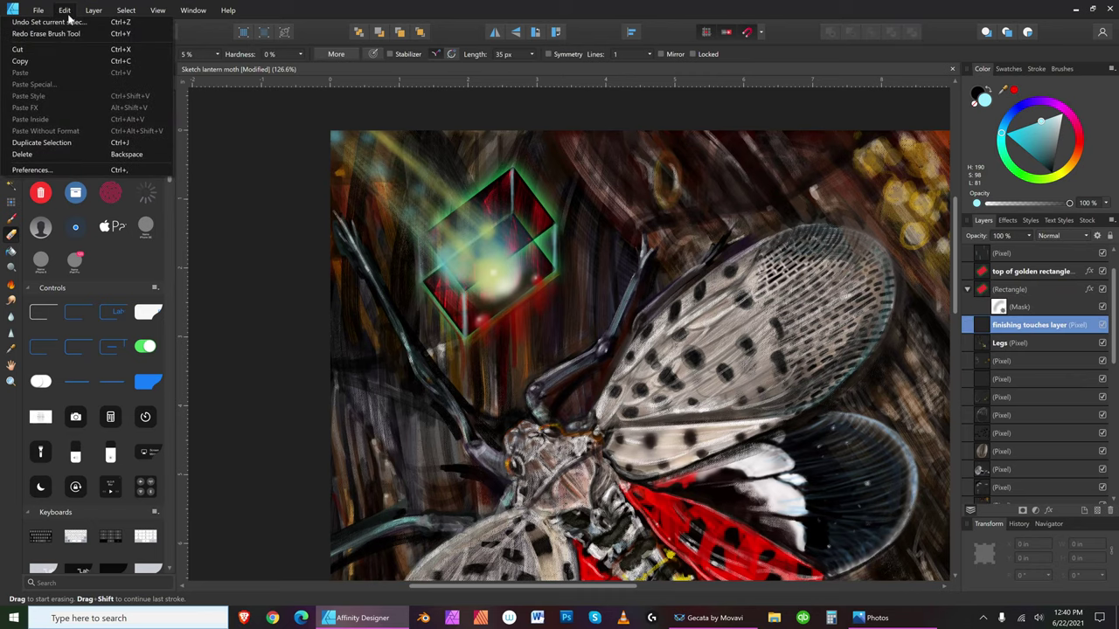
{"action": "left_click", "coordinate": [75, 24]}
{"action": "left_click", "coordinate": [68, 11]}
{"action": "left_click", "coordinate": [74, 25]}
{"action": "left_click", "coordinate": [68, 10]}
{"action": "left_click", "coordinate": [70, 22]}
{"action": "left_click", "coordinate": [68, 10]}
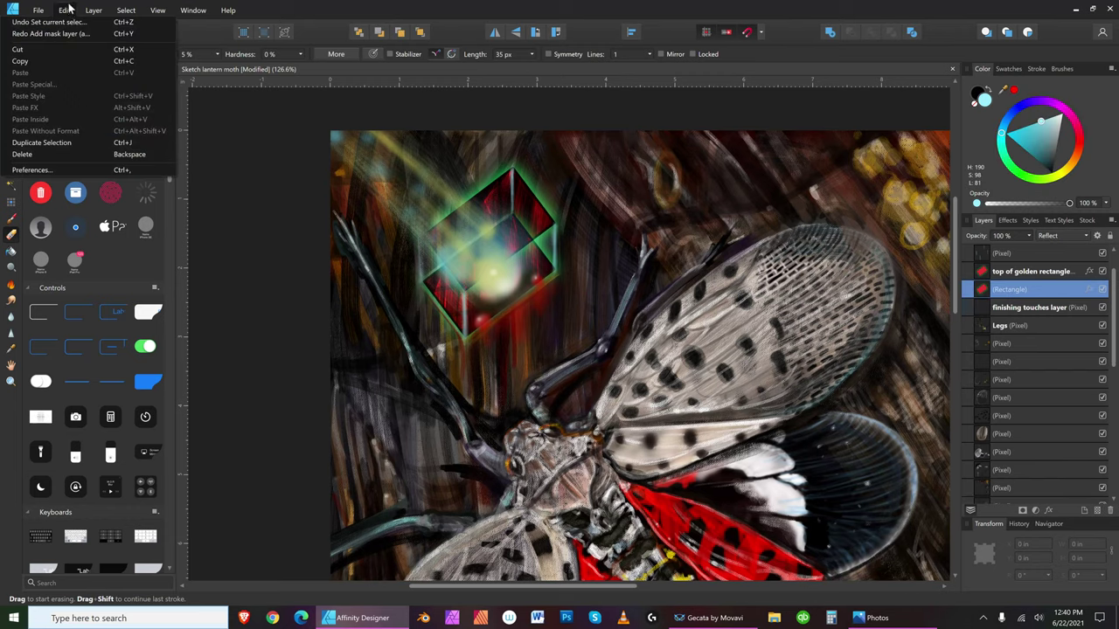
- Select the light beam's pixel layer on the canvas with the Move tool and activate the Erase Brush
{"action": "left_click", "coordinate": [249, 478]}
{"action": "left_click", "coordinate": [249, 478]}
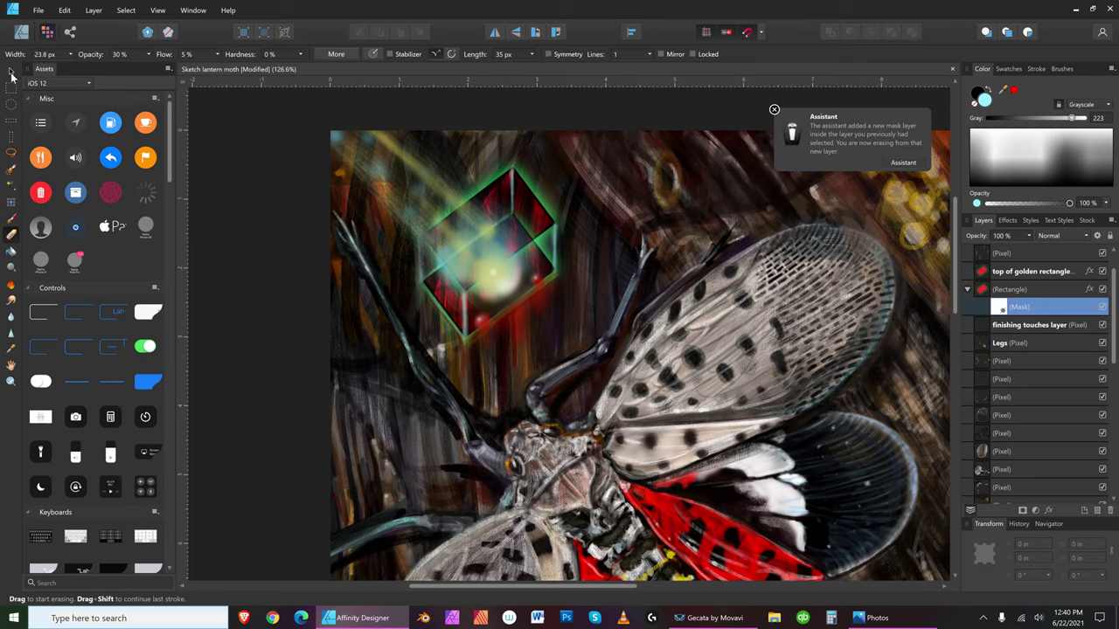
{"action": "left_click", "coordinate": [12, 75]}
{"action": "key", "text": "ctrl+v"}
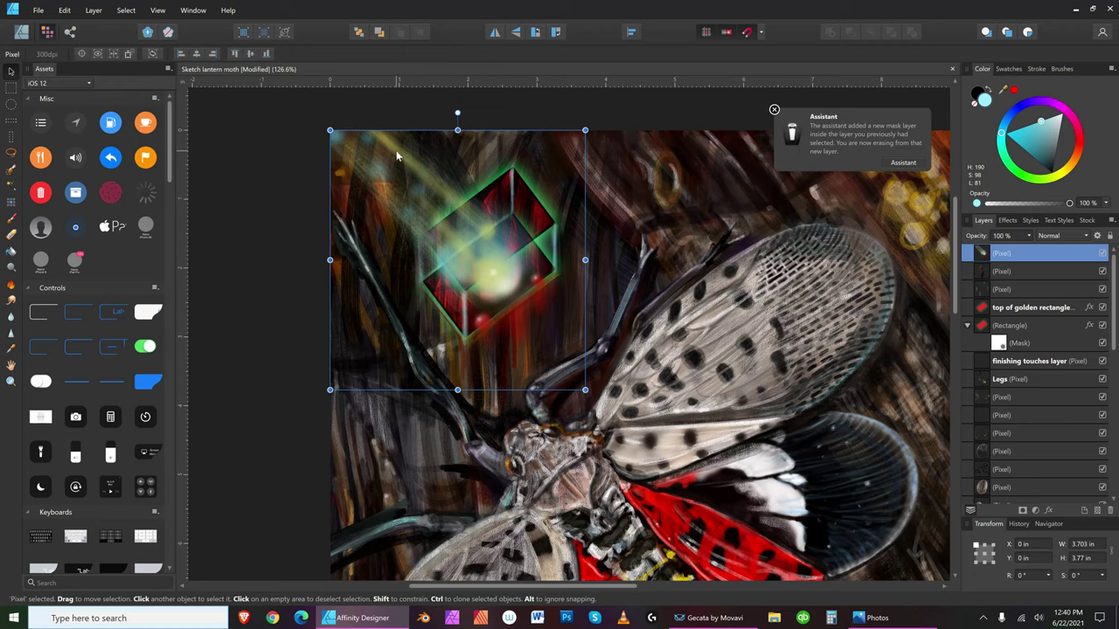
{"action": "left_click", "coordinate": [12, 234]}
- Erase the light spilling over the box's upper-left edge and left corner, widening the Erase Brush to about 119 px
{"action": "key", "text": "bracketright"}
{"action": "key", "text": "bracketright"}
{"action": "key", "text": "bracketright"}
{"action": "key", "text": "bracketright"}
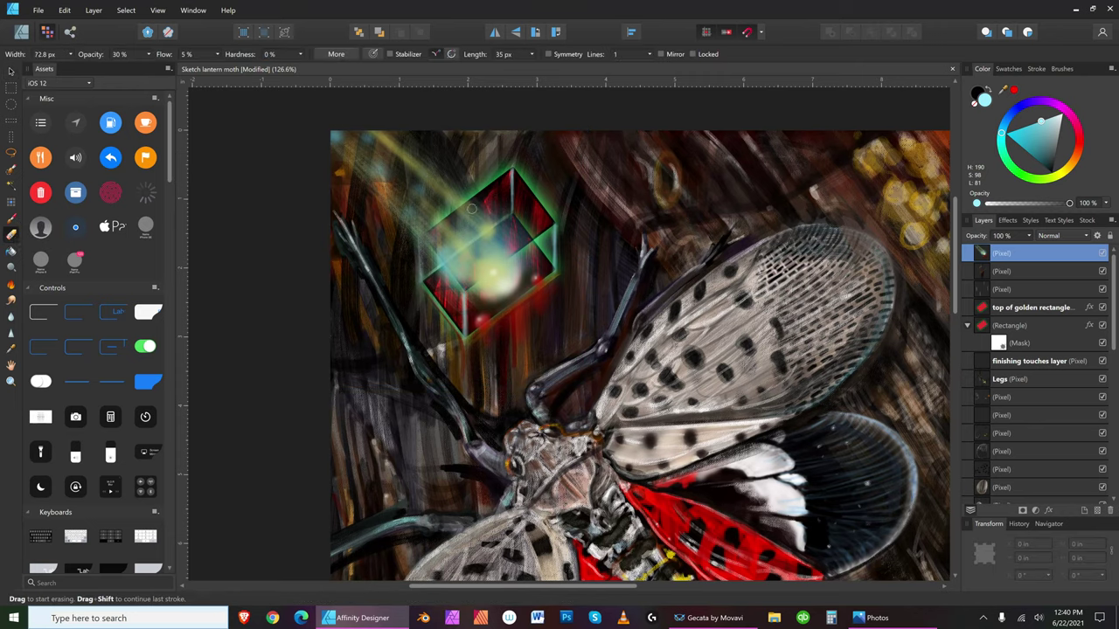
{"action": "left_click_drag", "start_coordinate": [473, 204], "coordinate": [472, 204]}
{"action": "left_click_drag", "start_coordinate": [476, 204], "coordinate": [433, 241]}
{"action": "key", "text": "bracketright"}
{"action": "key", "text": "bracketright"}
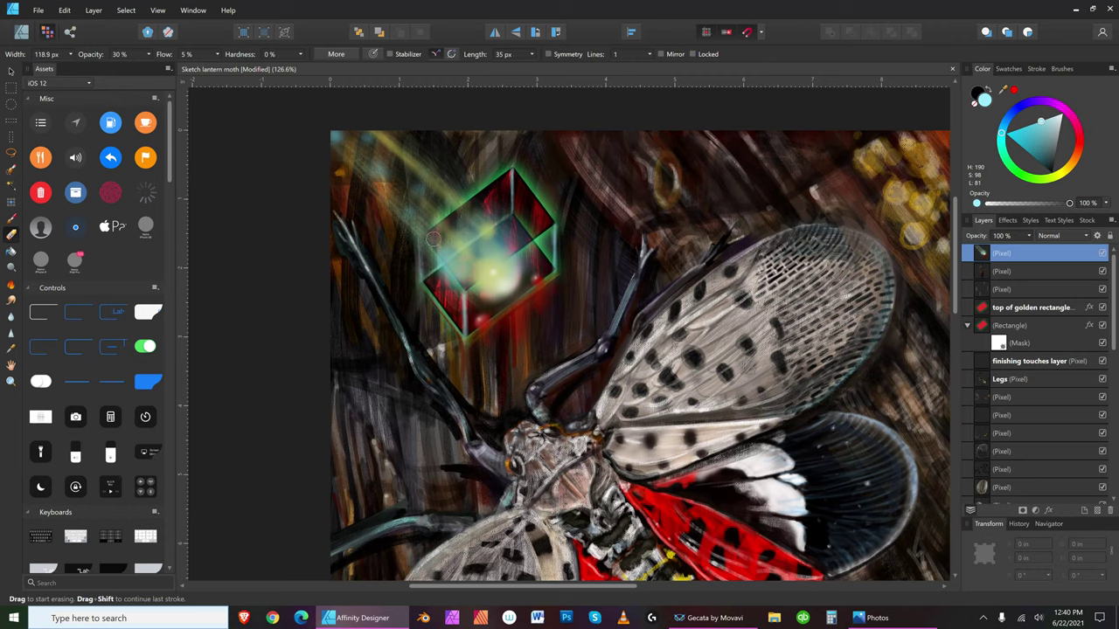
{"action": "left_click_drag", "start_coordinate": [434, 245], "coordinate": [461, 301]}
{"action": "mouse_move", "coordinate": [462, 225]}
{"action": "left_mouse_down"}
{"action": "mouse_move", "coordinate": [422, 235]}
{"action": "mouse_move", "coordinate": [432, 249]}
{"action": "left_mouse_up"}
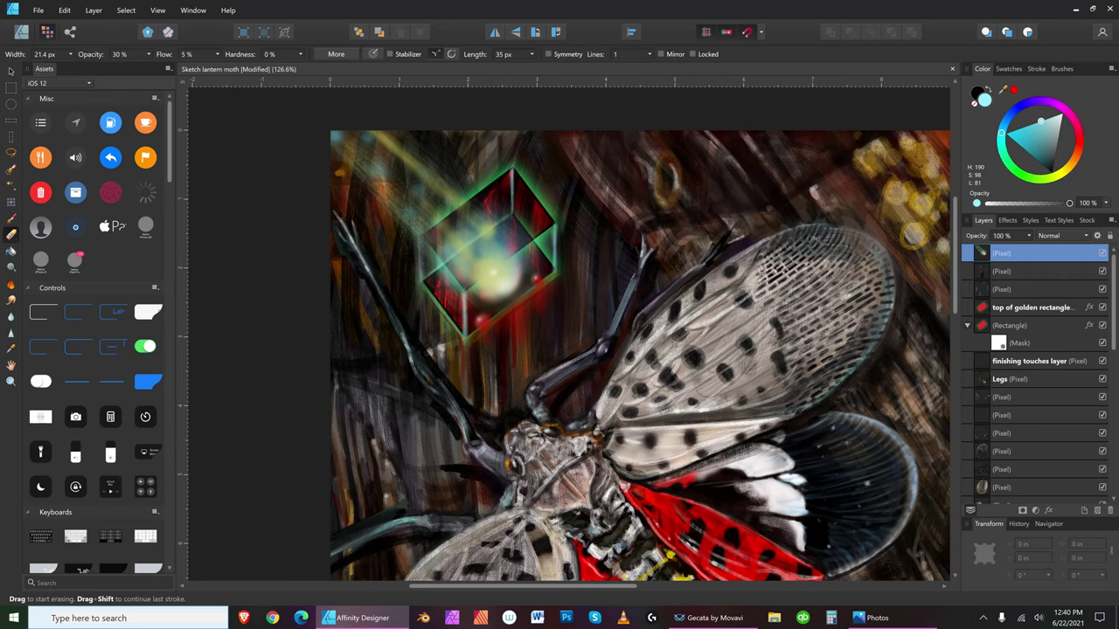
- Erase more glow around the box's left corner, varying the width from about 21 to 142 px, and save the document
{"action": "mouse_move", "coordinate": [426, 239]}
{"action": "left_mouse_down"}
{"action": "mouse_move", "coordinate": [434, 244]}
{"action": "mouse_move", "coordinate": [426, 237]}
{"action": "left_mouse_up"}
{"action": "left_click_drag", "start_coordinate": [447, 274], "coordinate": [430, 251]}
{"action": "key", "text": "bracketright"}
{"action": "key", "text": "bracketright"}
{"action": "key", "text": "bracketright"}
{"action": "key", "text": "bracketright"}
{"action": "key", "text": "bracketright"}
{"action": "key", "text": "bracketright"}
{"action": "key", "text": "bracketright"}
{"action": "key", "text": "bracketright"}
{"action": "key", "text": "bracketright"}
{"action": "key", "text": "bracketright"}
{"action": "key", "text": "bracketright"}
{"action": "key", "text": "bracketright"}
{"action": "key", "text": "bracketright"}
{"action": "key", "text": "bracketright"}
{"action": "key", "text": "bracketright"}
{"action": "key", "text": "bracketright"}
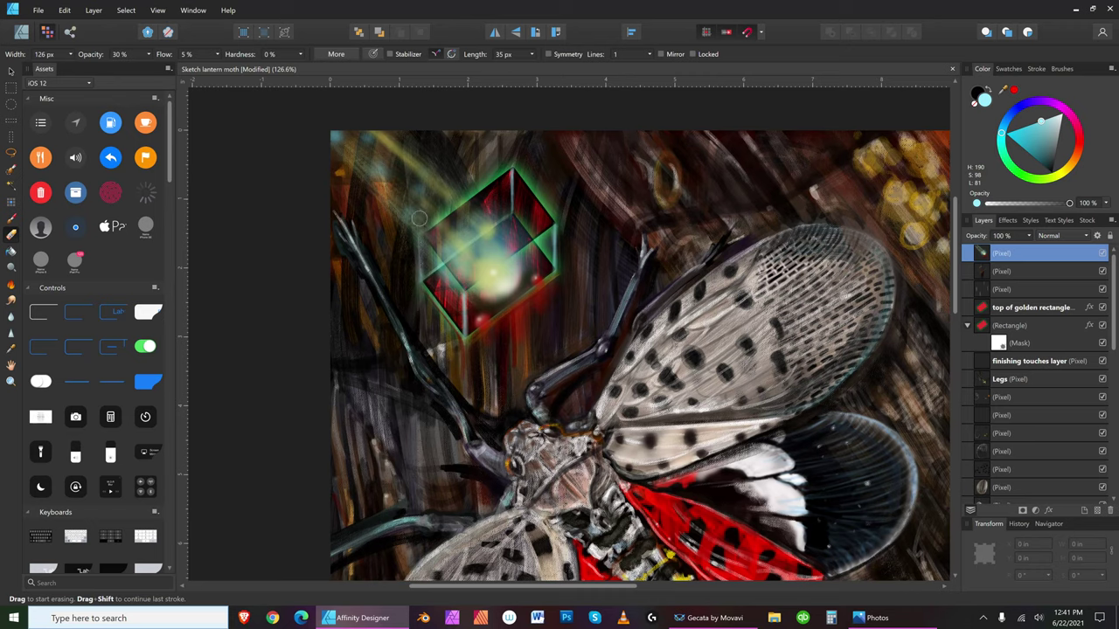
{"action": "key", "text": "bracketright"}
{"action": "key", "text": "bracketleft"}
{"action": "left_click", "coordinate": [38, 9]}
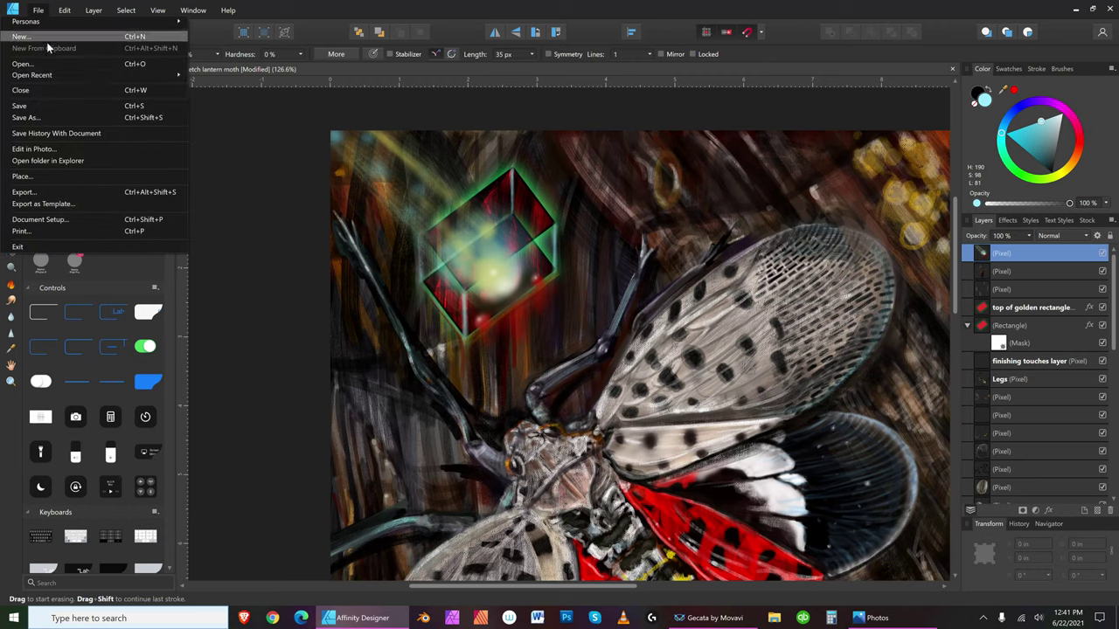
{"action": "left_click", "coordinate": [47, 106]}
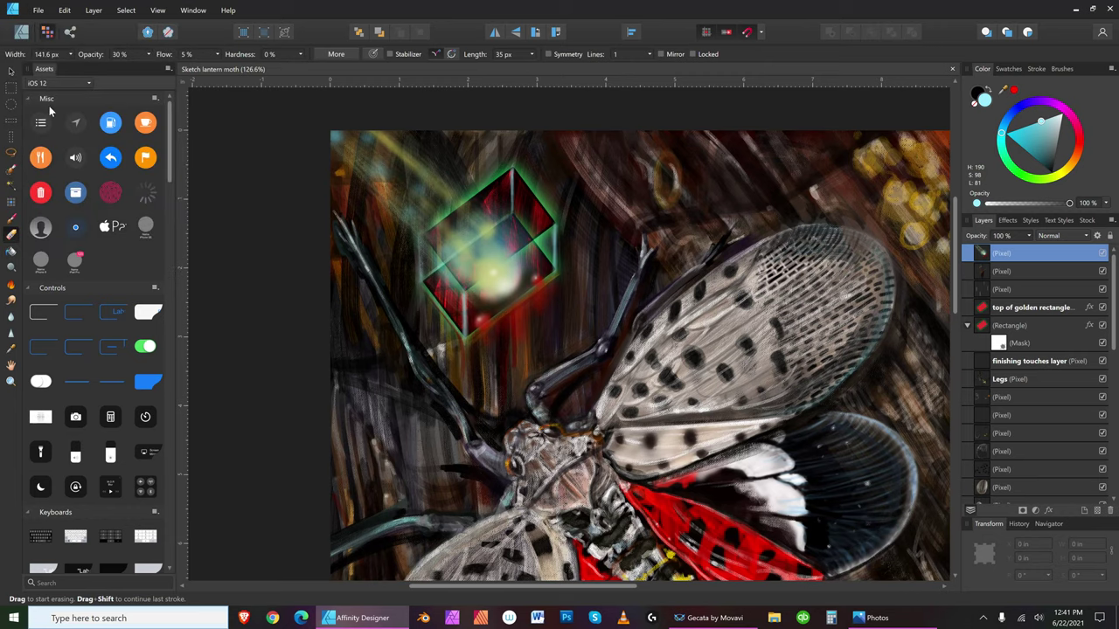
- Set the colour to near-white, hue 190, saturation 11, lightness 95, and choose the Paint Brush with a width of about 15.6 px
{"action": "left_click", "coordinate": [1061, 115]}
{"action": "key", "text": "bracketleft"}
{"action": "key", "text": "bracketleft"}
{"action": "key", "text": "bracketleft"}
{"action": "key", "text": "bracketleft"}
{"action": "key", "text": "bracketleft"}
{"action": "key", "text": "bracketright"}
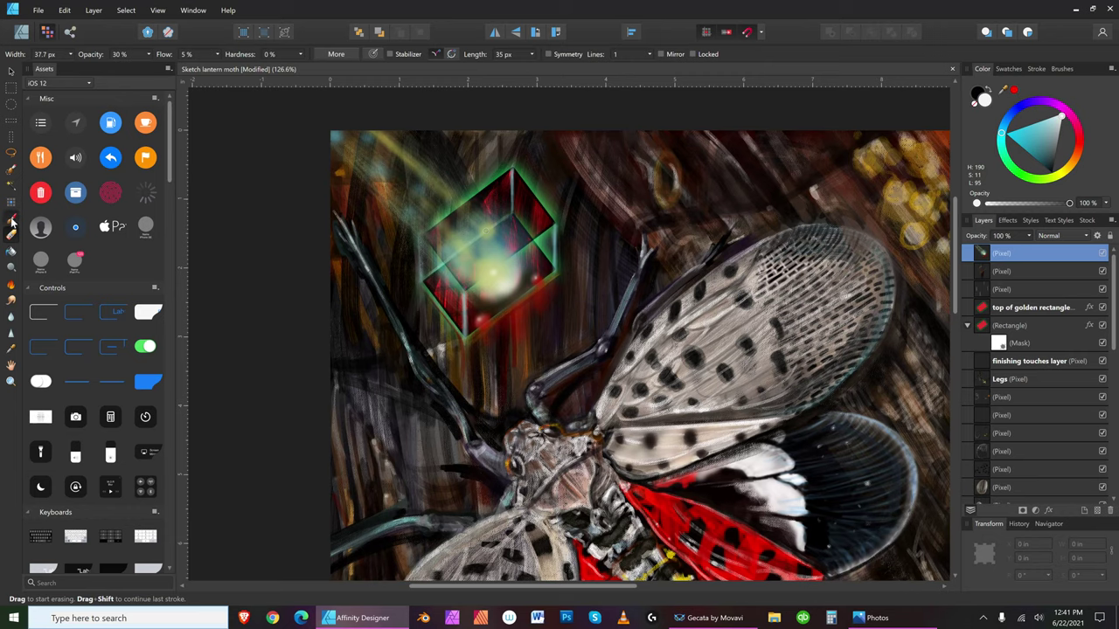
{"action": "key", "text": "b"}
{"action": "key", "text": "bracketright"}
{"action": "key", "text": "bracketright"}
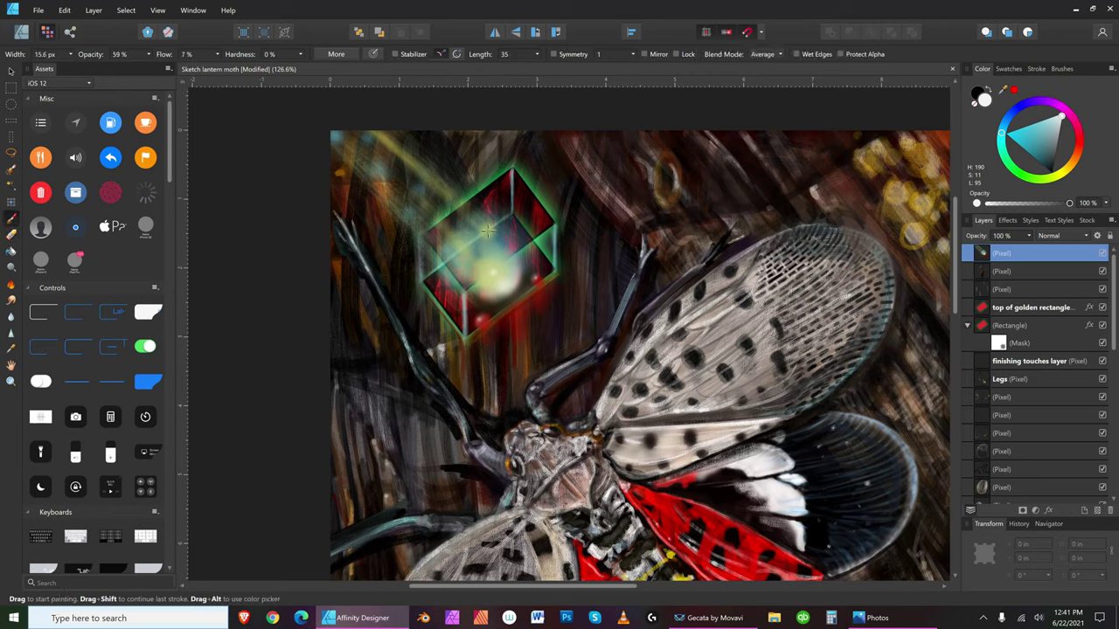
- Paint small near-white sparkles over the glow inside the box, varying the brush width
{"action": "key", "text": "bracketright"}
{"action": "key", "text": "bracketright"}
{"action": "key", "text": "bracketright"}
{"action": "key", "text": "bracketright"}
{"action": "key", "text": "bracketright"}
{"action": "key", "text": "bracketright"}
{"action": "key", "text": "bracketleft"}
{"action": "key", "text": "bracketright"}
{"action": "key", "text": "bracketleft"}
{"action": "key", "text": "bracketleft"}
{"action": "key", "text": "bracketright"}
{"action": "key", "text": "bracketright"}
{"action": "key", "text": "bracketright"}
{"action": "key", "text": "bracketright"}
{"action": "key", "text": "bracketright"}
{"action": "key", "text": "bracketright"}
{"action": "key", "text": "bracketright"}
{"action": "key", "text": "bracketleft"}
- Return to the Erase Brush and enlarge it to as much as about 446 px for the light beam outside the box
{"action": "left_click", "coordinate": [10, 236]}
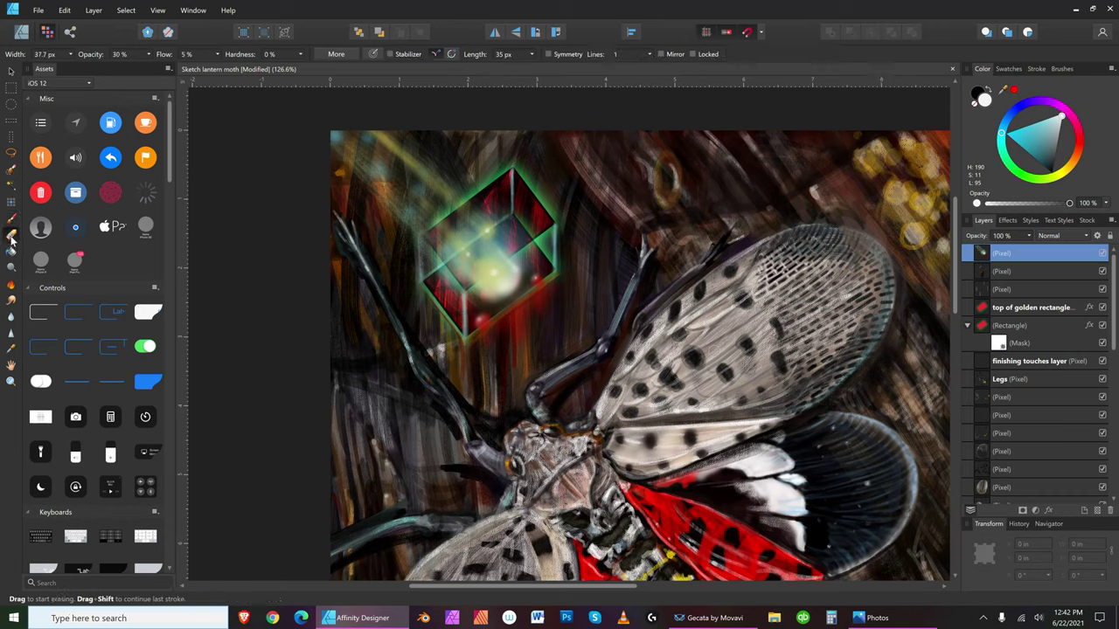
{"action": "key", "text": "bracketright"}
{"action": "key", "text": "bracketright"}
{"action": "key", "text": "bracketright"}
{"action": "key", "text": "bracketright"}
{"action": "key", "text": "bracketright"}
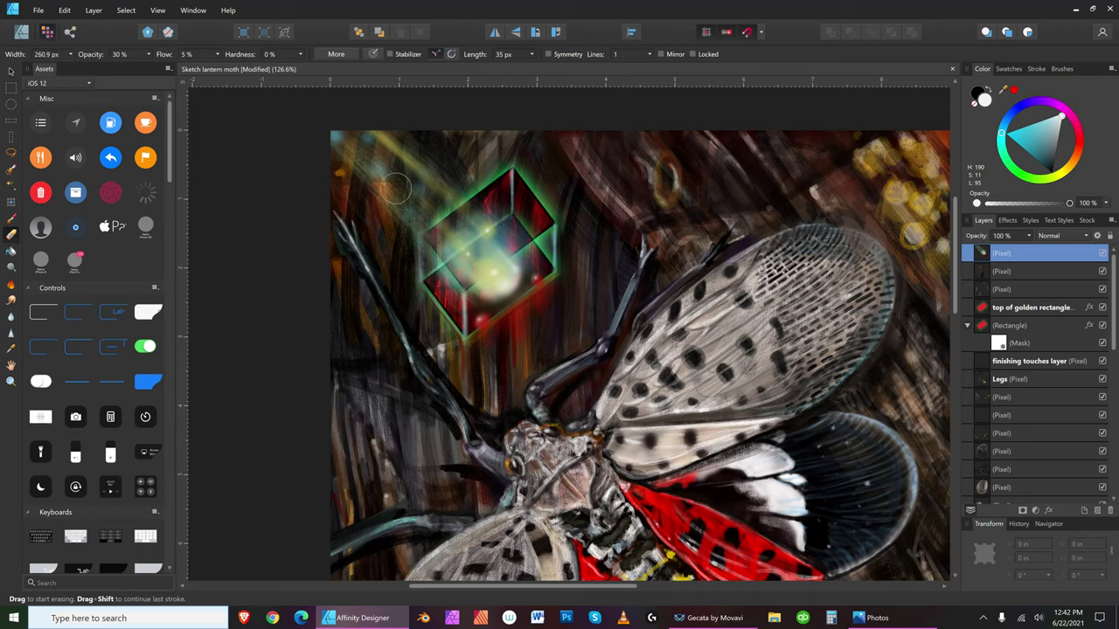
{"action": "key", "text": "bracketright"}
{"action": "key", "text": "bracketleft"}
{"action": "key", "text": "bracketleft"}
{"action": "key", "text": "bracketleft"}
{"action": "key", "text": "bracketleft"}
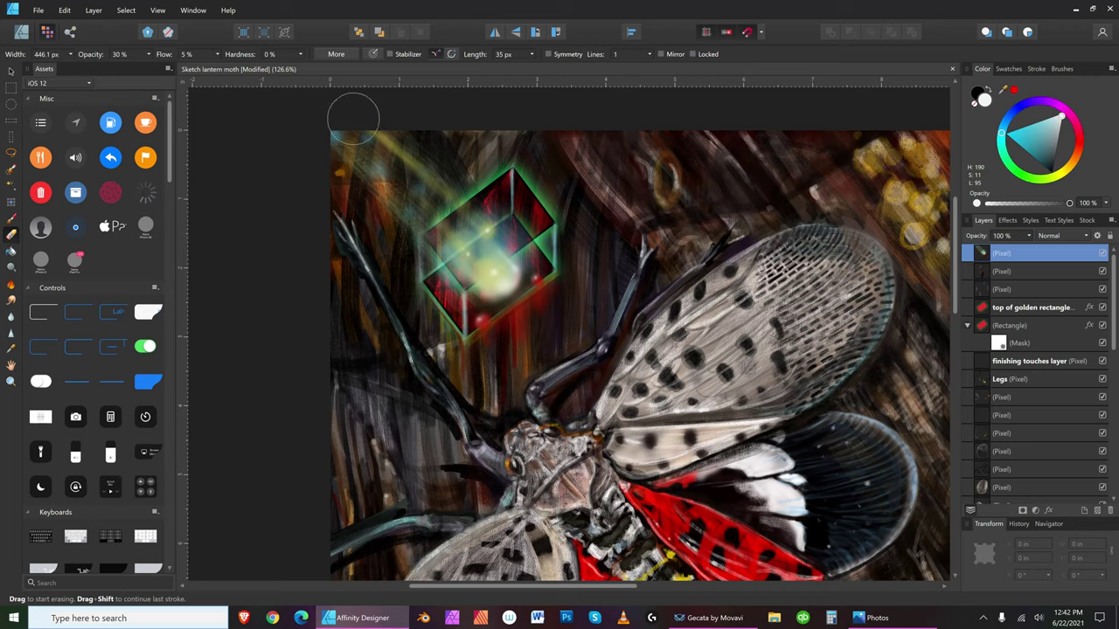
{"action": "key", "text": "bracketright"}
{"action": "key", "text": "bracketright"}
{"action": "key", "text": "bracketright"}
{"action": "key", "text": "bracketright"}
{"action": "key", "text": "bracketright"}
{"action": "key", "text": "bracketleft"}
{"action": "key", "text": "bracketleft"}
- Set the eraser opacity to 100%, remove the light beam between the box and the canvas corner, and save the document
{"action": "left_click", "coordinate": [149, 54]}
{"action": "left_click_drag", "start_coordinate": [151, 56], "coordinate": [159, 64]}
{"action": "key", "text": "bracketright"}
{"action": "key", "text": "bracketright"}
{"action": "key", "text": "bracketright"}
{"action": "key", "text": "bracketright"}
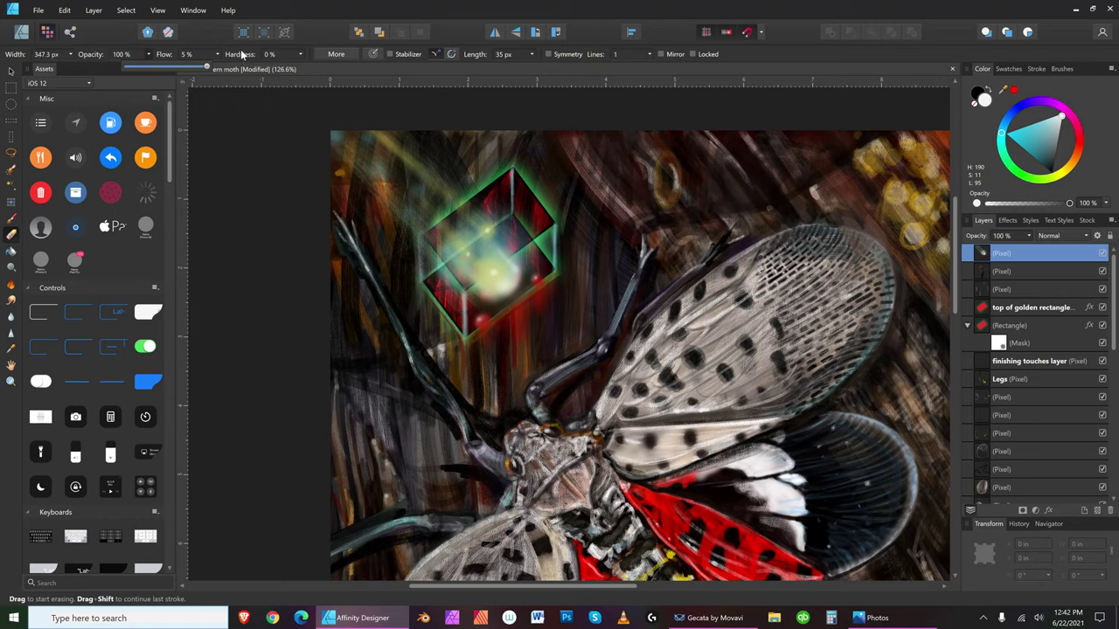
{"action": "mouse_move", "coordinate": [430, 157]}
{"action": "left_mouse_down"}
{"action": "mouse_move", "coordinate": [360, 207]}
{"action": "mouse_move", "coordinate": [430, 143]}
{"action": "mouse_move", "coordinate": [391, 130]}
{"action": "mouse_move", "coordinate": [325, 131]}
{"action": "left_mouse_up"}
{"action": "key", "text": "bracketleft"}
{"action": "key", "text": "bracketleft"}
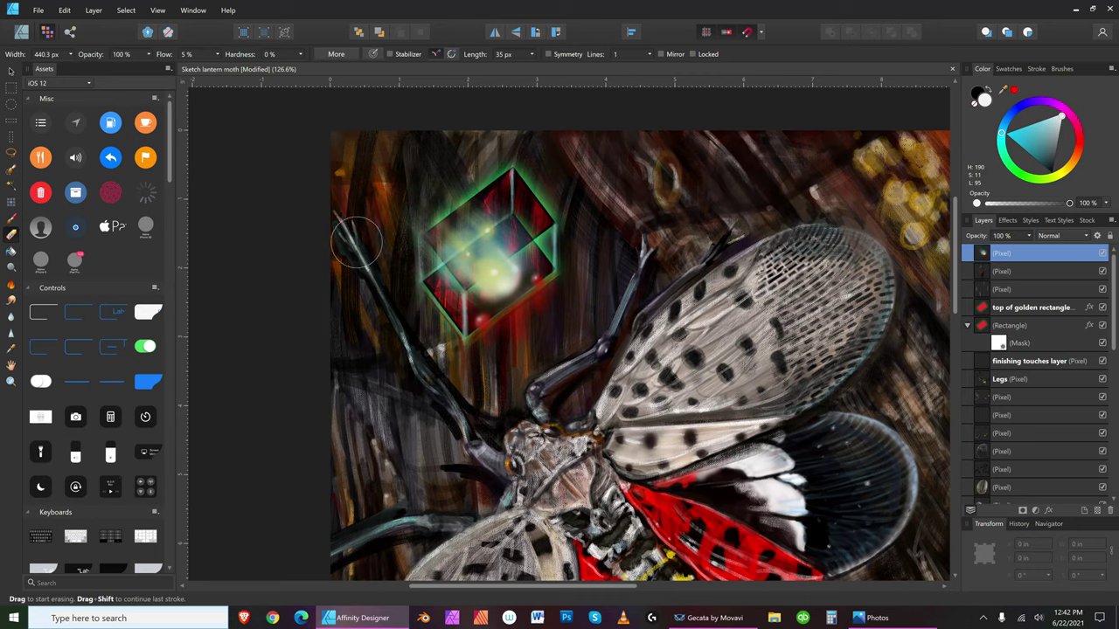
{"action": "key", "text": "bracketleft"}
{"action": "key", "text": "bracketleft"}
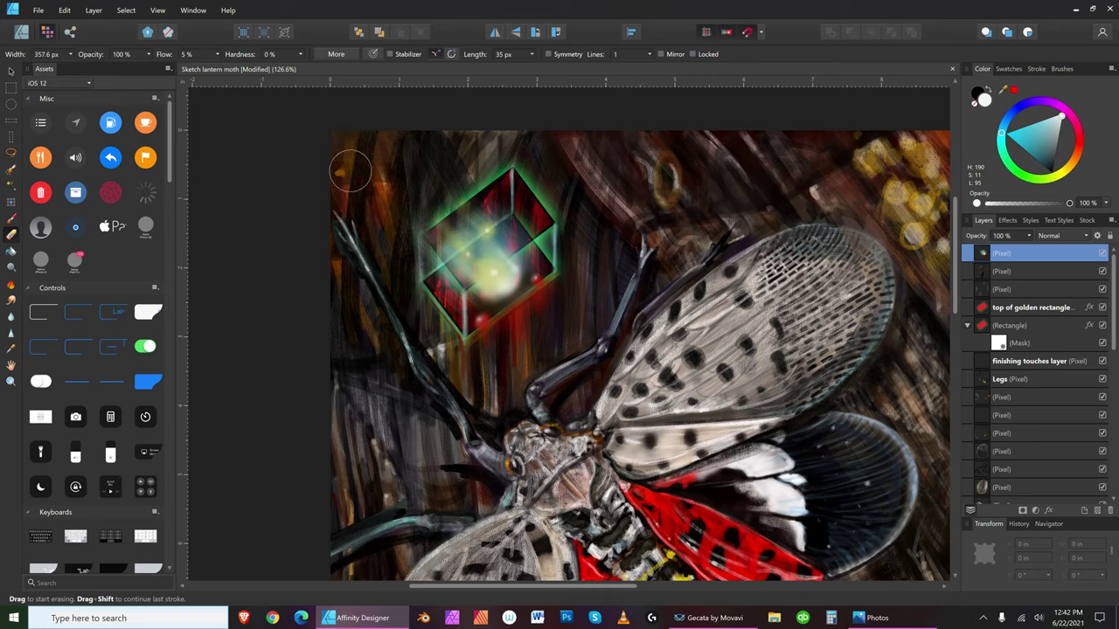
{"action": "key", "text": "bracketleft"}
{"action": "left_click", "coordinate": [39, 10]}
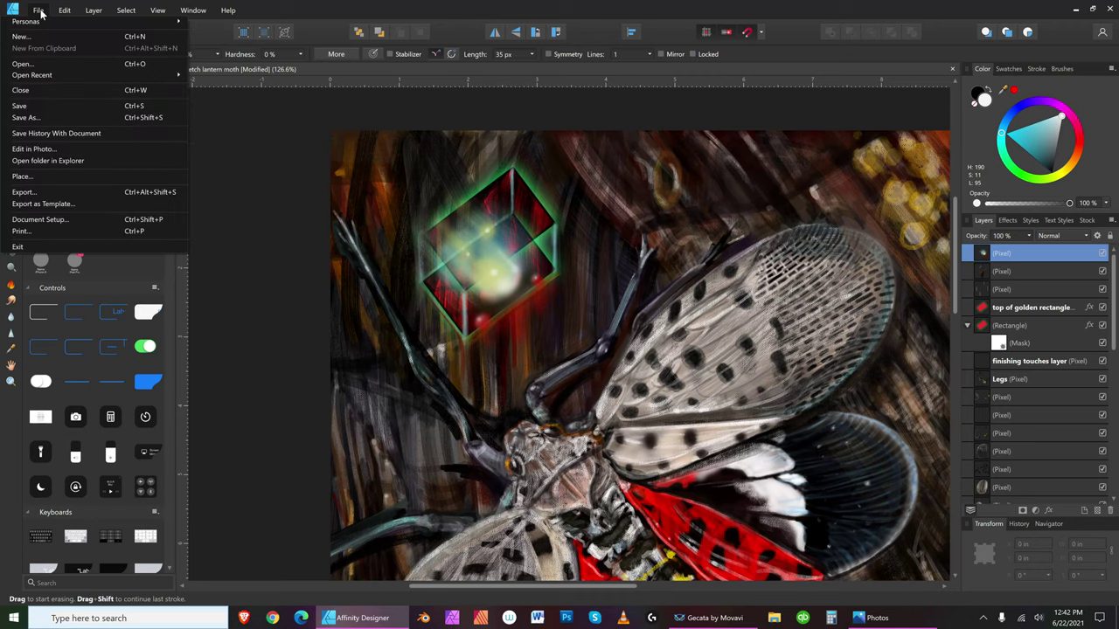
{"action": "left_click", "coordinate": [48, 106]}
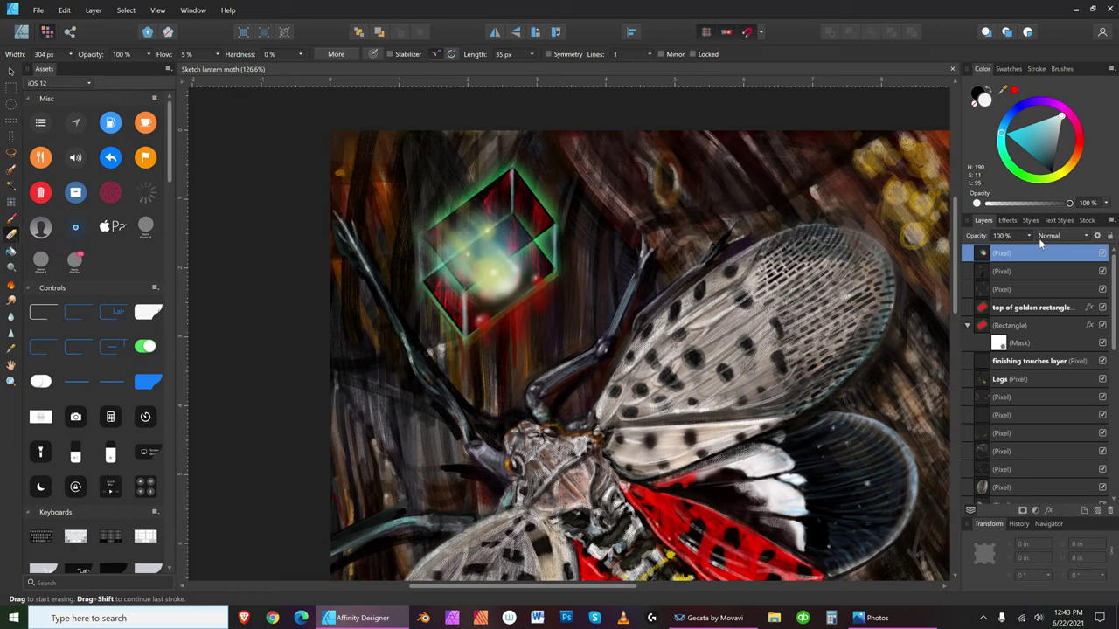
- Narrow the Erase Brush to about 27 px and erase a thin diagonal line through the glow along the upper rectangle's lower edge
{"action": "key", "text": "bracketleft"}
{"action": "key", "text": "bracketleft"}
{"action": "key", "text": "bracketleft"}
{"action": "key", "text": "bracketleft"}
{"action": "key", "text": "bracketleft"}
{"action": "key", "text": "bracketleft"}
{"action": "key", "text": "bracketleft"}
{"action": "left_click_drag", "start_coordinate": [496, 266], "coordinate": [521, 246]}
{"action": "key", "text": "bracketleft"}
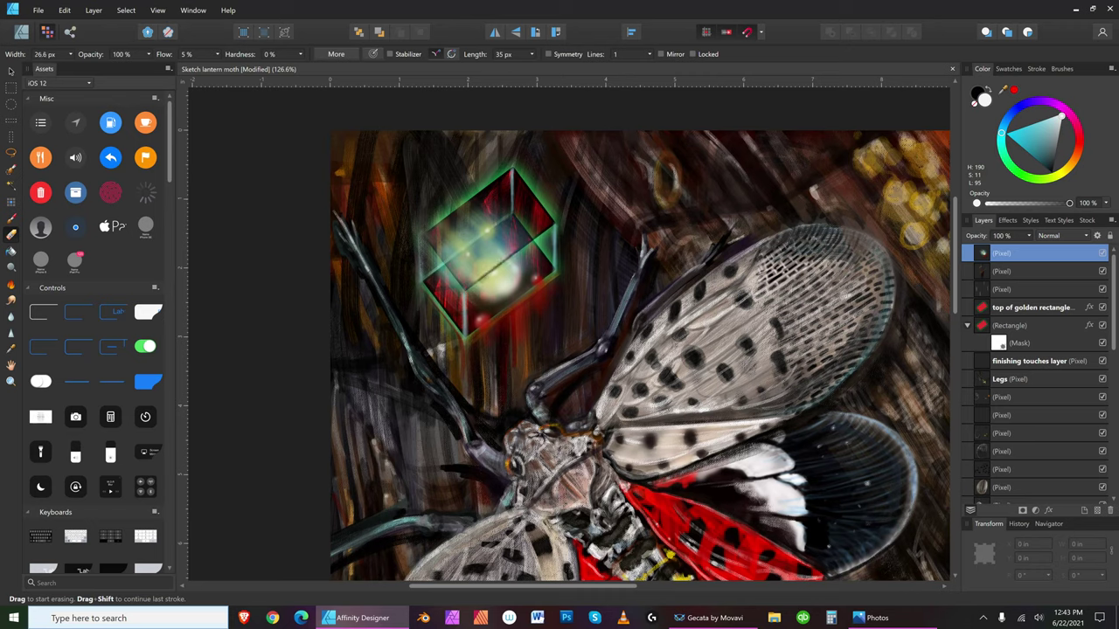
- Touch up the erased edge line through the glow with an eraser width of about 31 px, and save the document
{"action": "key", "text": "bracketright"}
{"action": "key", "text": "bracketright"}
{"action": "key", "text": "bracketright"}
{"action": "left_click", "coordinate": [65, 9]}
{"action": "key", "text": "Escape"}
{"action": "key", "text": "bracketleft"}
{"action": "key", "text": "bracketleft"}
{"action": "key", "text": "bracketleft"}
{"action": "key", "text": "bracketleft"}
{"action": "key", "text": "bracketleft"}
{"action": "key", "text": "bracketright"}
{"action": "key", "text": "bracketright"}
{"action": "key", "text": "bracketright"}
{"action": "key", "text": "bracketright"}
{"action": "left_click", "coordinate": [39, 10]}
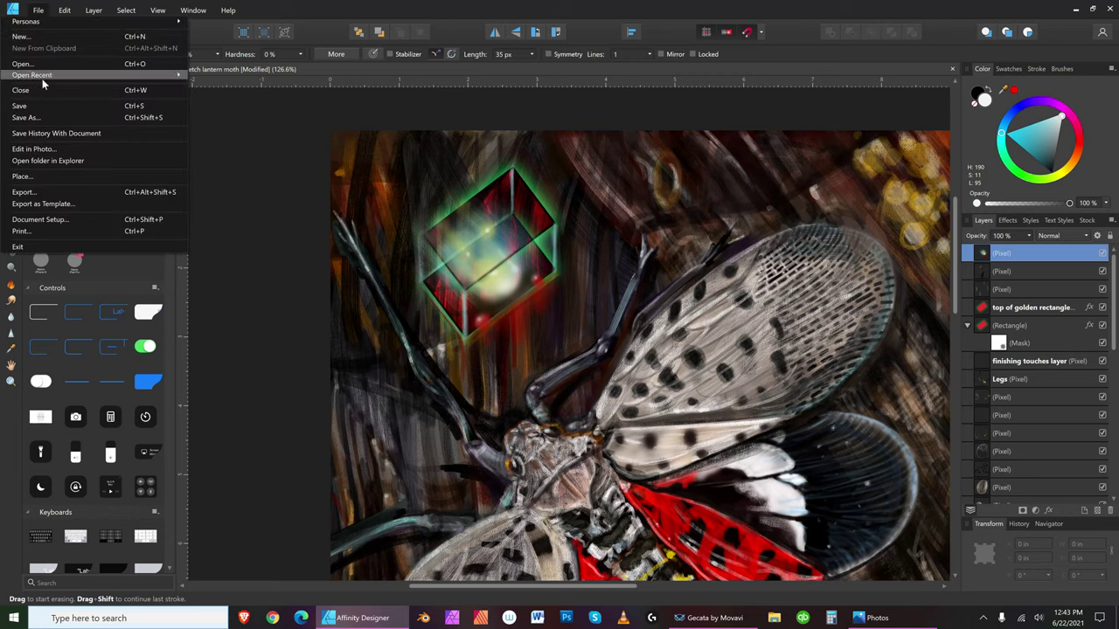
{"action": "left_click", "coordinate": [42, 105]}
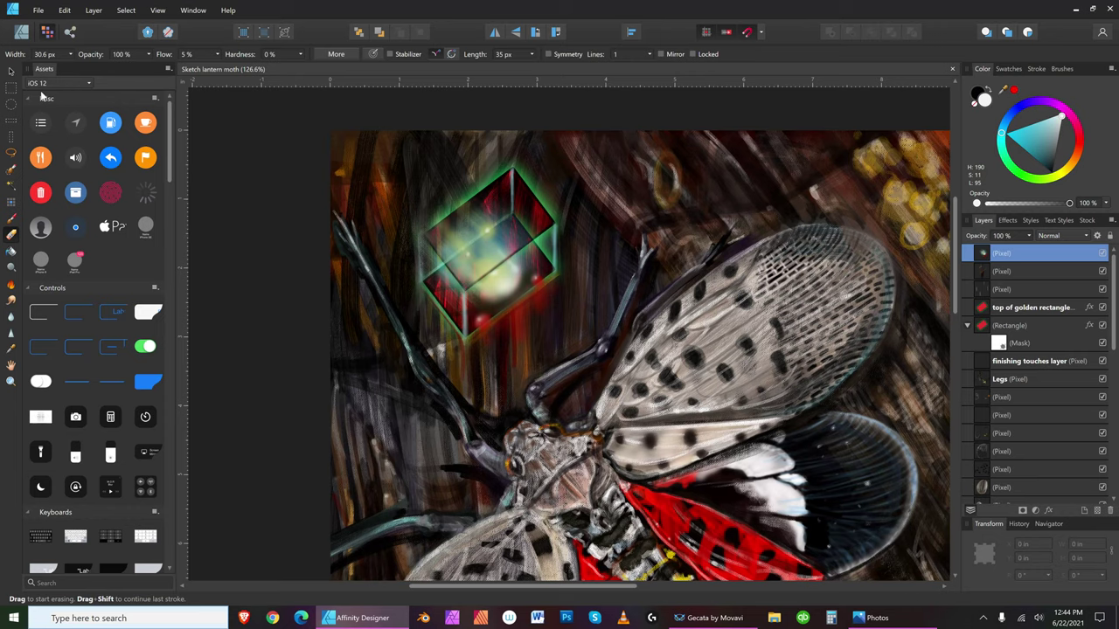
- View the whole artwork fitted to the window, and examine the glowing box and the moth's upper half at 117% zoom
{"action": "left_click", "coordinate": [155, 10]}
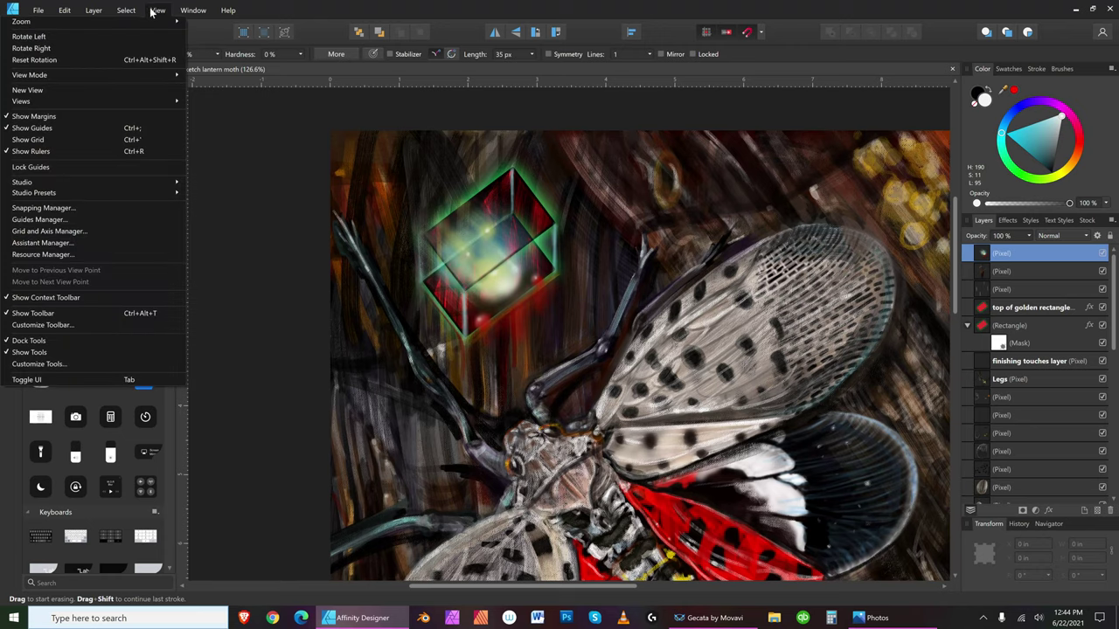
{"action": "mouse_move", "coordinate": [166, 21]}
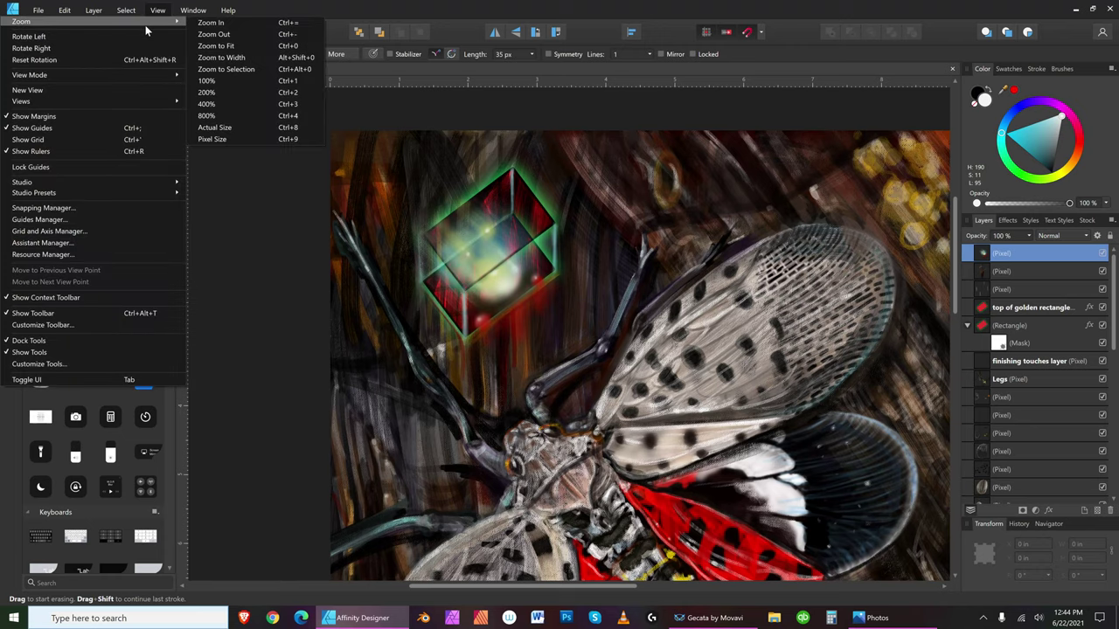
{"action": "left_click", "coordinate": [218, 46]}
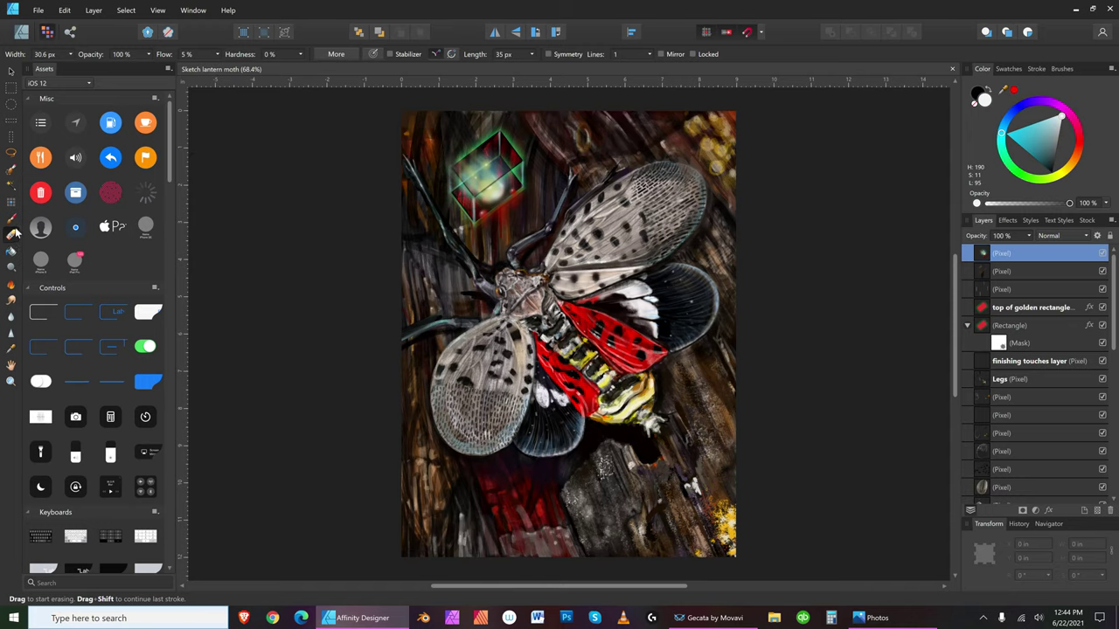
{"action": "left_click", "coordinate": [11, 381]}
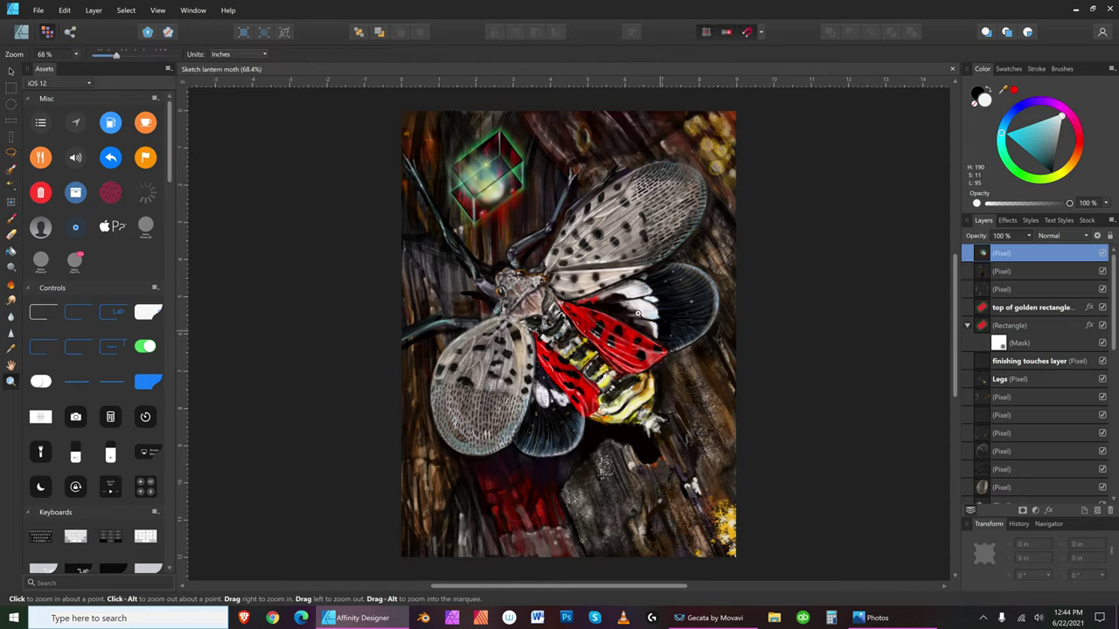
{"action": "left_click", "coordinate": [508, 249]}
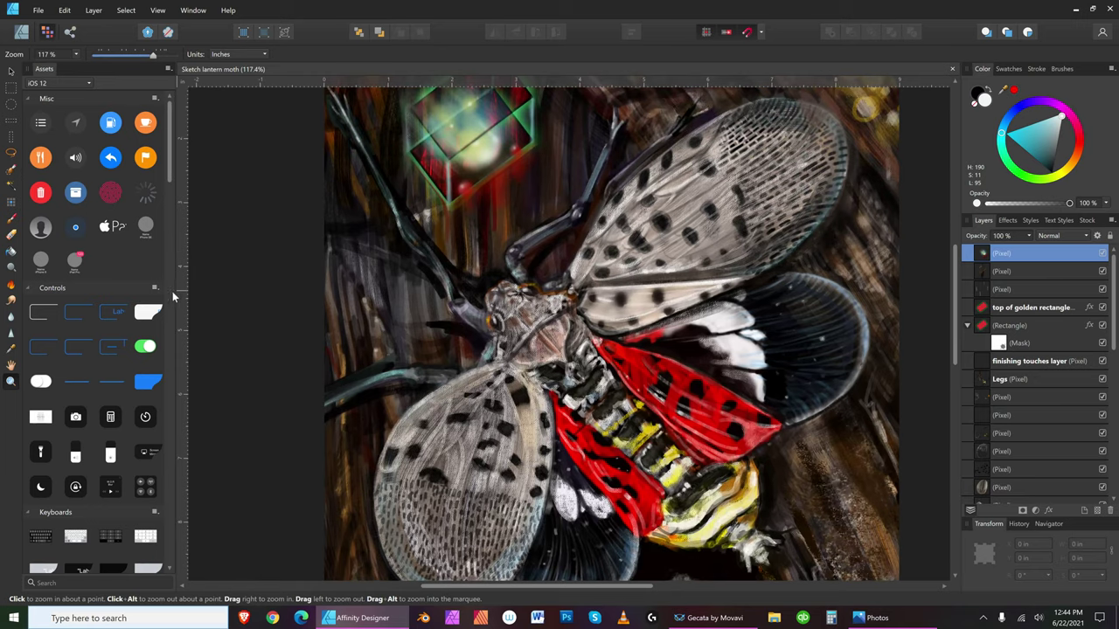
{"action": "left_click", "coordinate": [10, 364]}
{"action": "left_click_drag", "start_coordinate": [437, 293], "coordinate": [379, 432]}
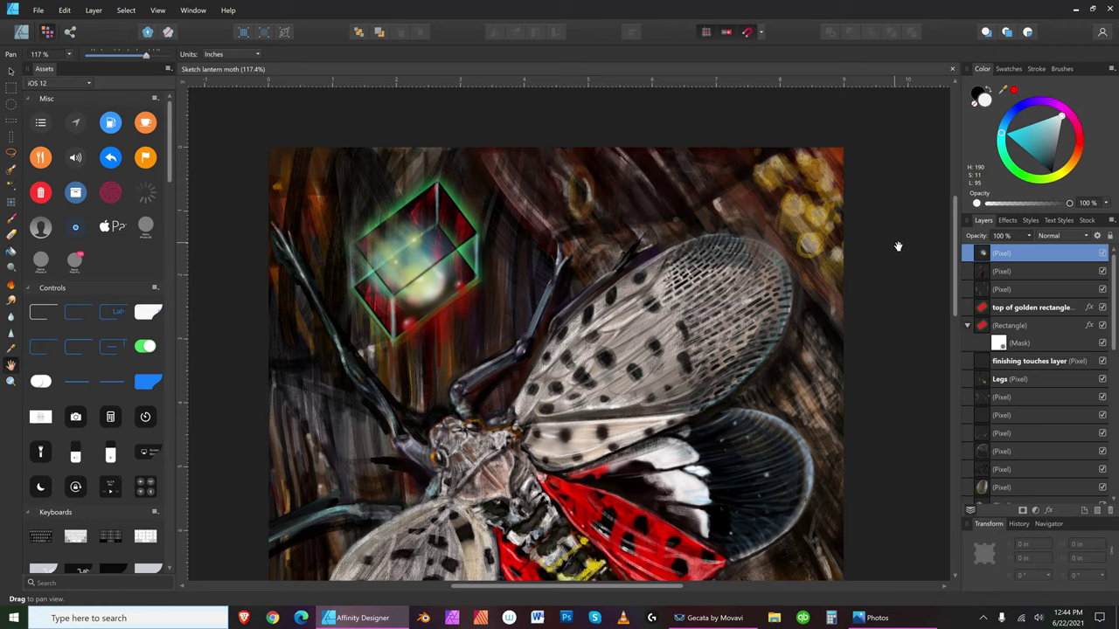
- Add a new pixel layer directly above the Legs layer and set the paint colour to a saturated red
{"action": "left_click", "coordinate": [11, 70]}
{"action": "left_click", "coordinate": [511, 358]}
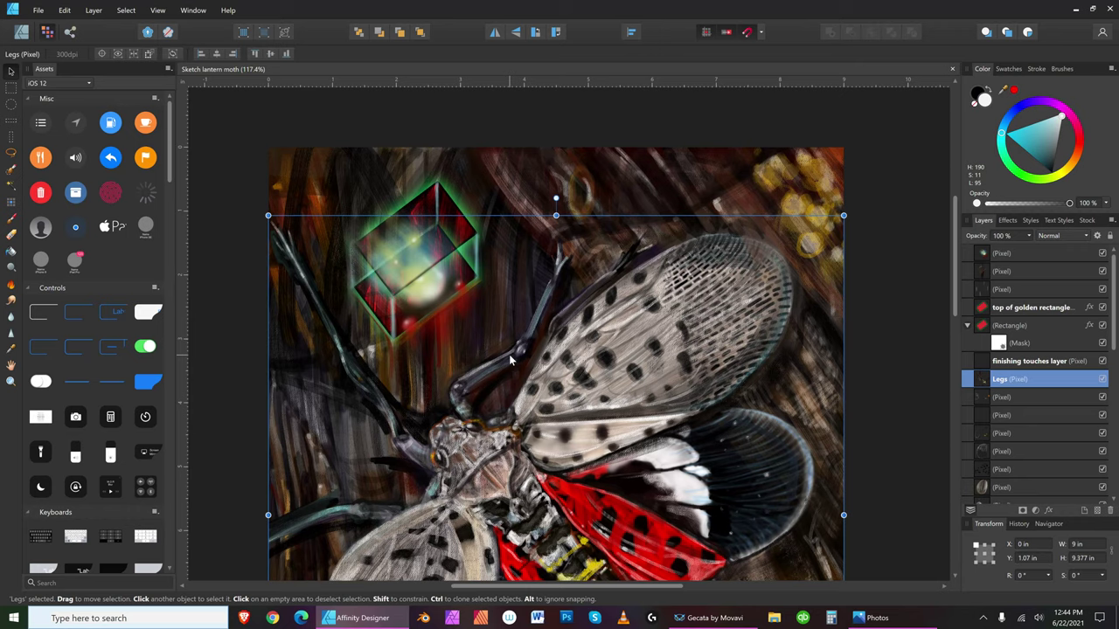
{"action": "left_click", "coordinate": [1084, 509]}
{"action": "left_click", "coordinate": [1077, 147]}
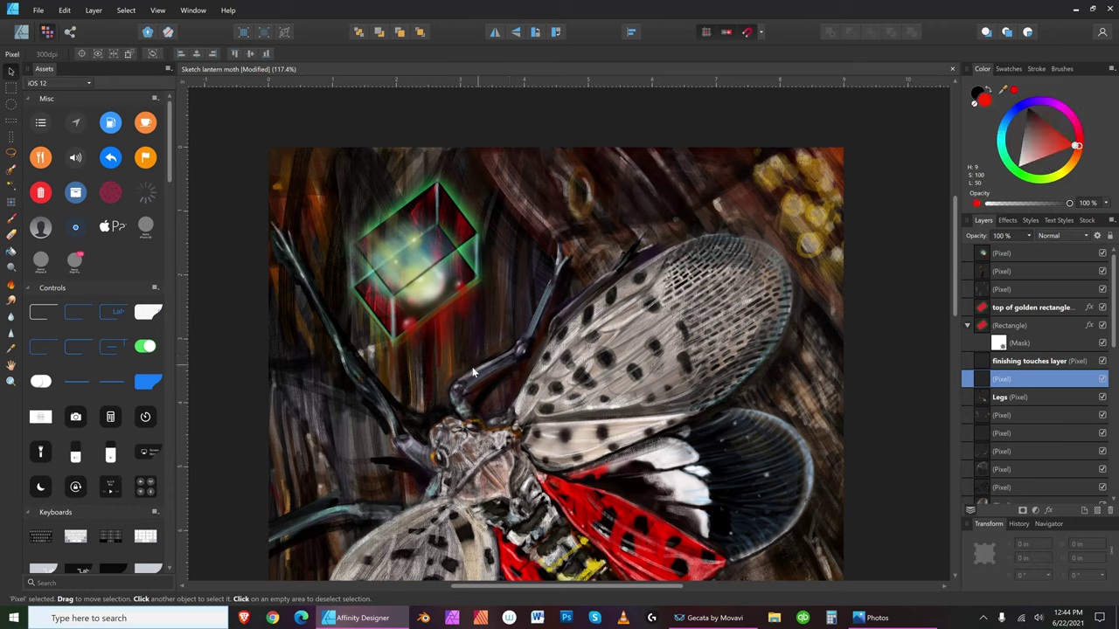
- Paint soft red reflections on the moth's two upper legs beneath the glowing box with a Paint Brush about 218 px wide
{"action": "left_click", "coordinate": [12, 223]}
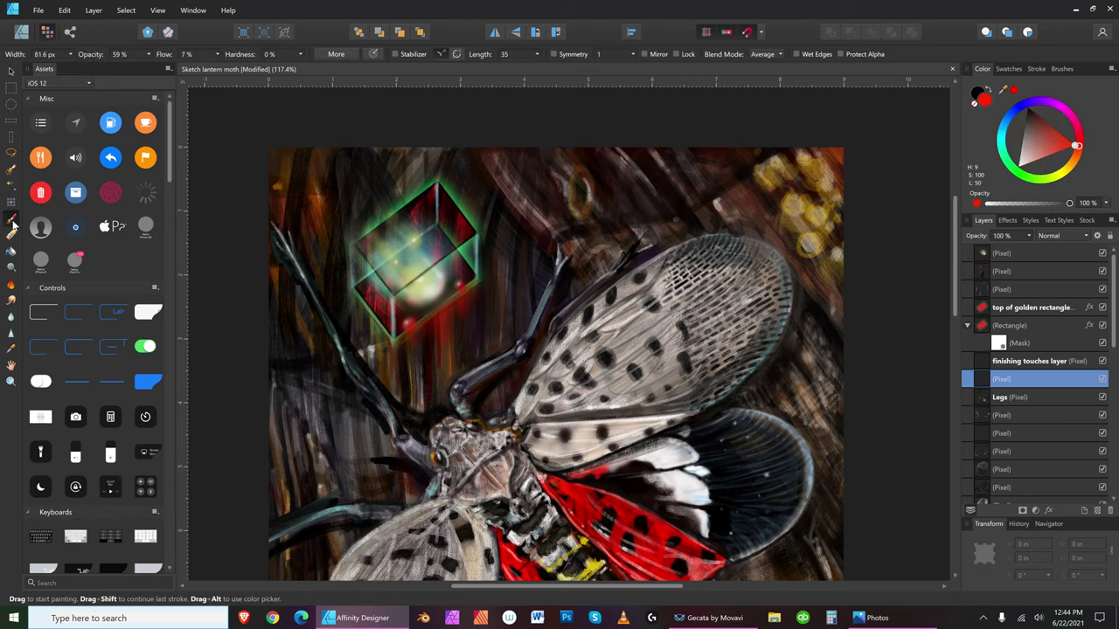
{"action": "key", "text": "bracketright"}
{"action": "key", "text": "bracketright"}
{"action": "key", "text": "bracketleft"}
{"action": "key", "text": "bracketleft"}
{"action": "key", "text": "bracketleft"}
{"action": "left_click_drag", "start_coordinate": [357, 359], "coordinate": [323, 320]}
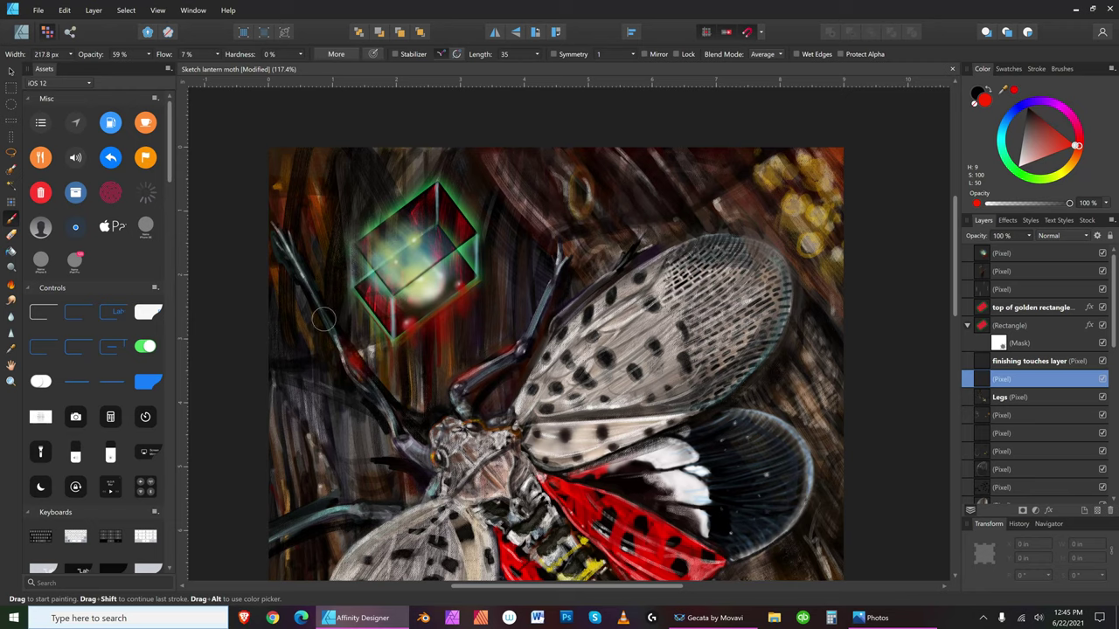
- Add a new pixel layer at the top of the layer stack and set the paint colour to magenta
{"action": "left_click", "coordinate": [176, 14]}
{"action": "mouse_move", "coordinate": [157, 10]}
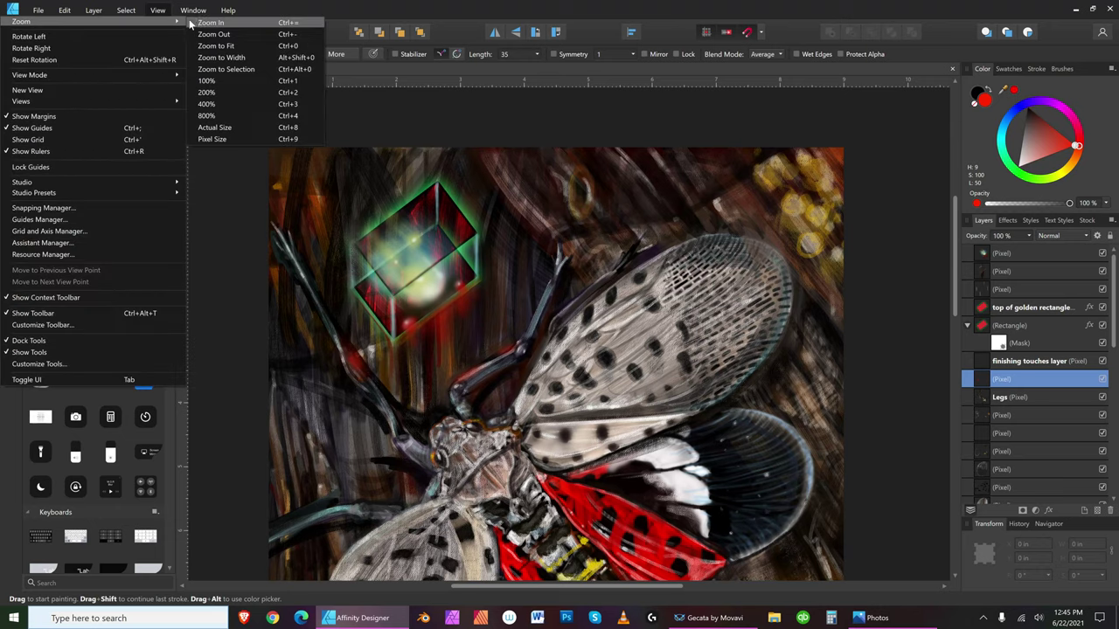
{"action": "left_click", "coordinate": [214, 27]}
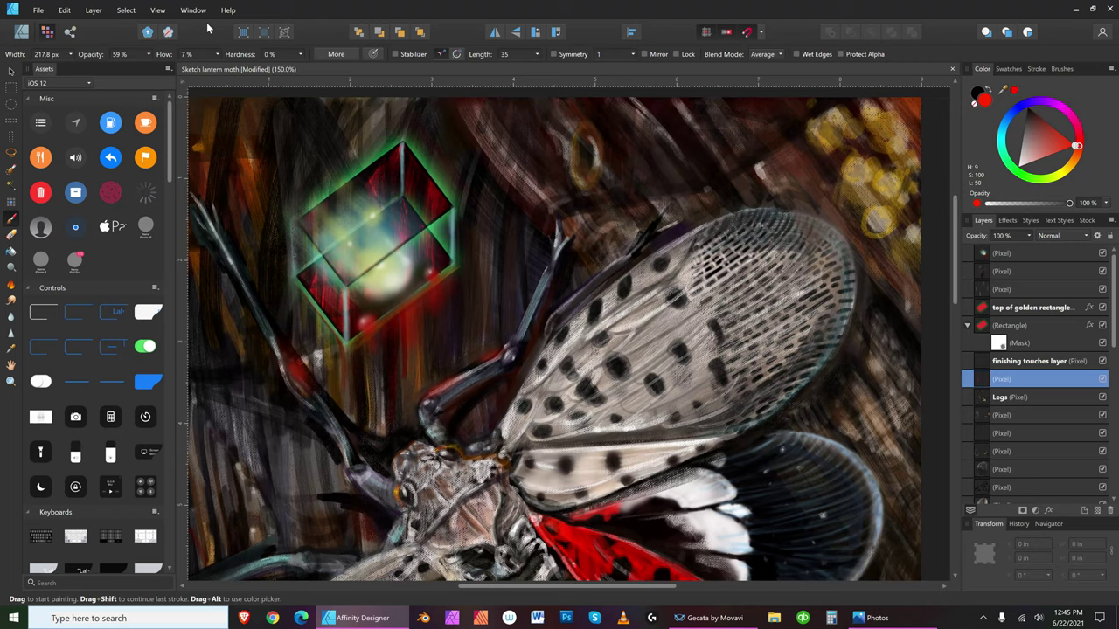
{"action": "left_click", "coordinate": [158, 10]}
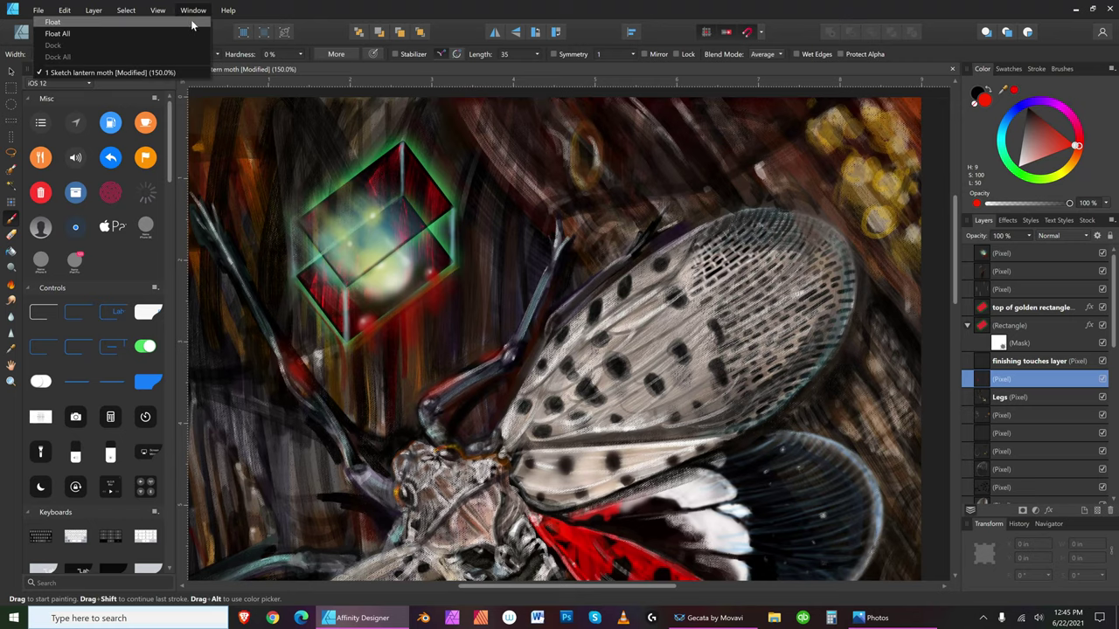
{"action": "mouse_move", "coordinate": [175, 21]}
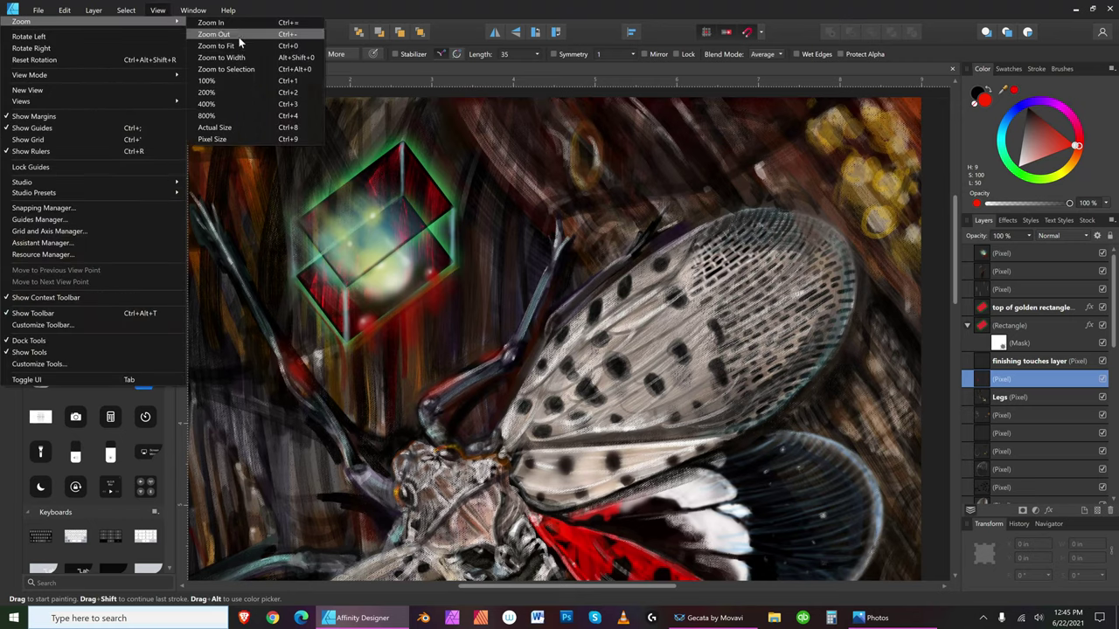
{"action": "left_click", "coordinate": [239, 83]}
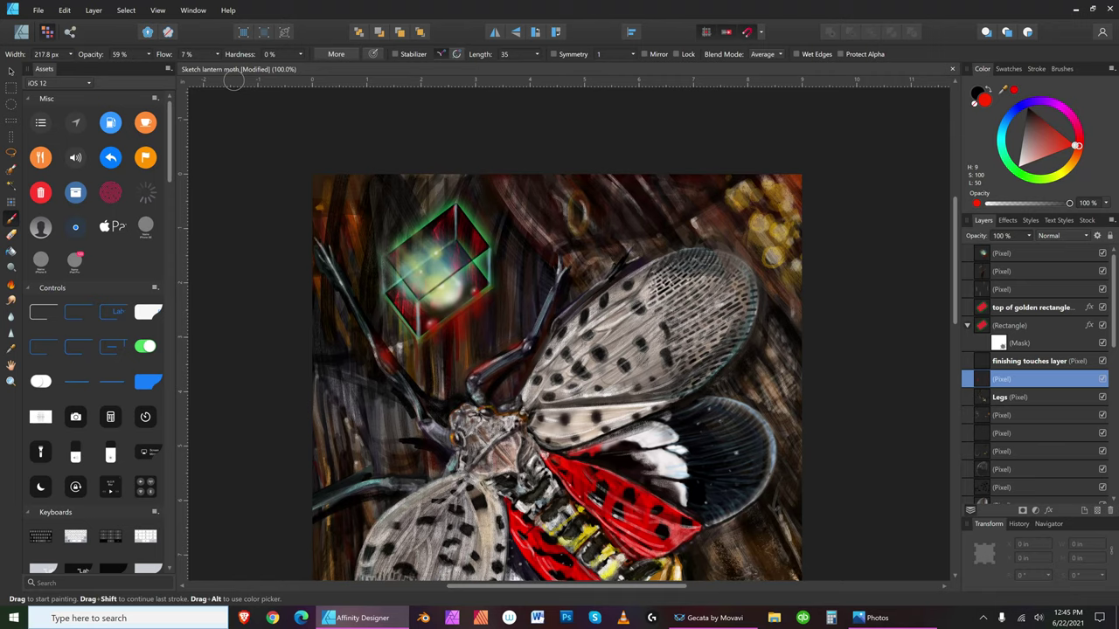
{"action": "left_click", "coordinate": [1043, 253]}
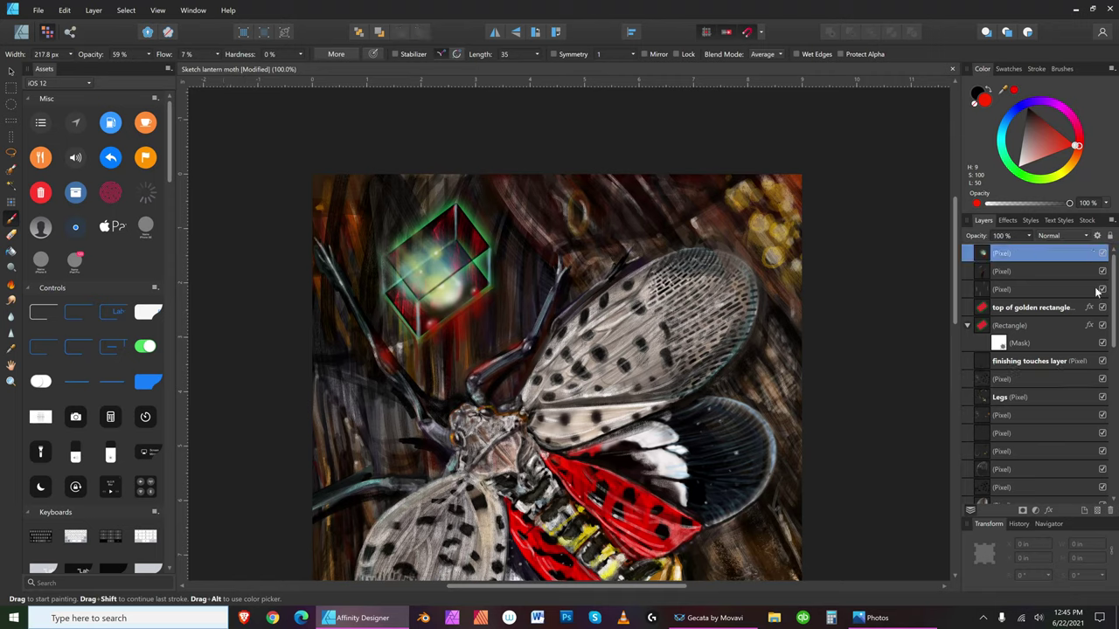
{"action": "left_click", "coordinate": [1098, 510]}
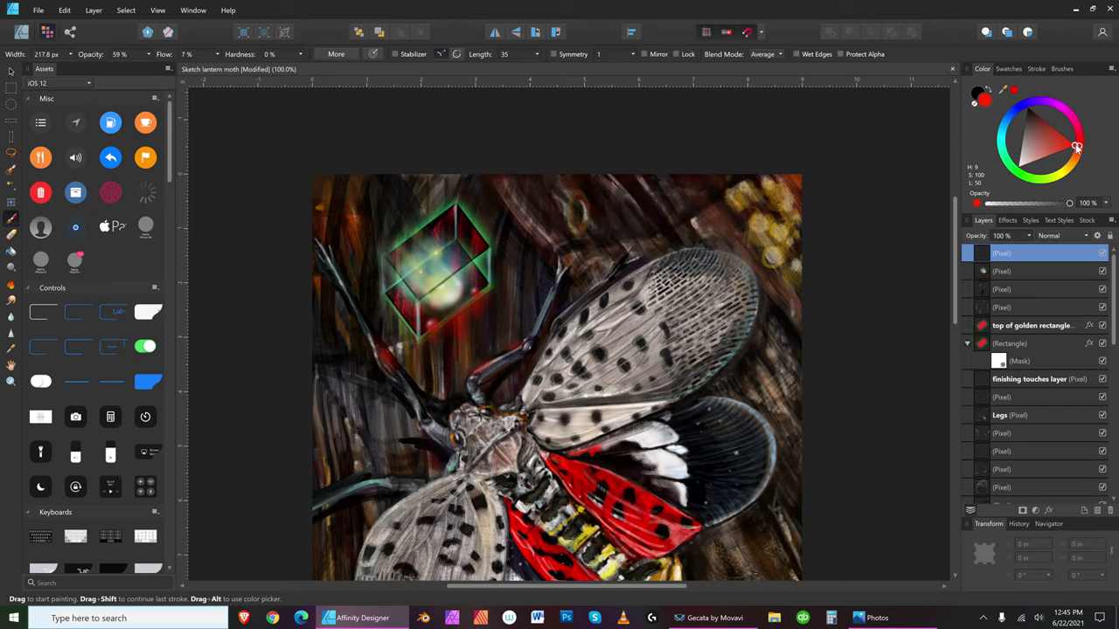
{"action": "left_click", "coordinate": [1064, 111]}
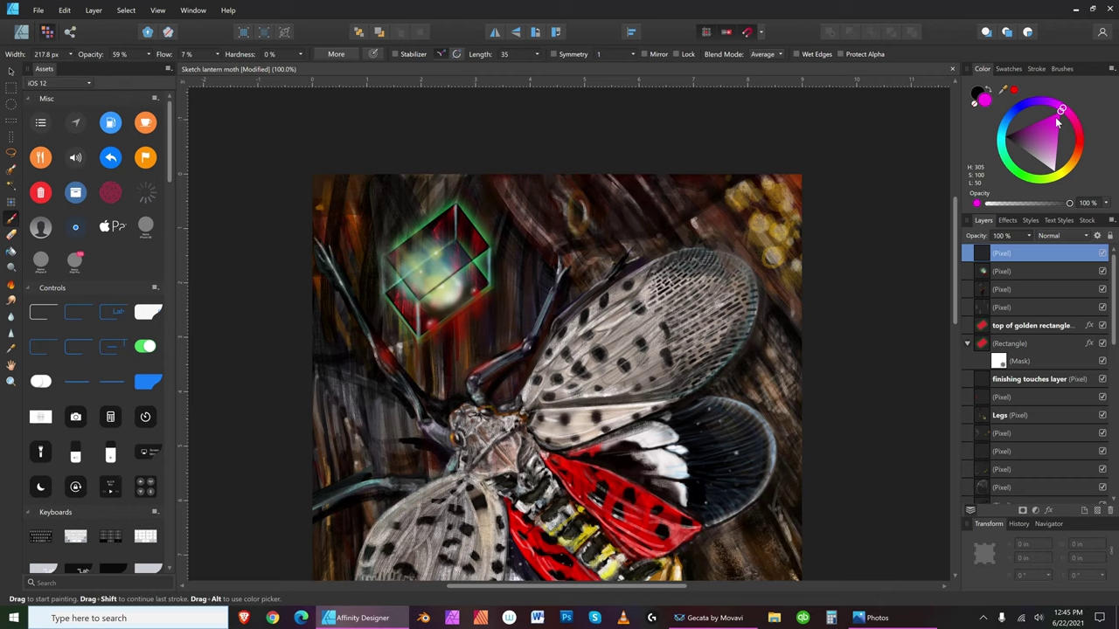
- Adjust the brush to a small width and paint a magenta glow spot on top of the moth's head
{"action": "key", "text": "bracketleft"}
{"action": "key", "text": "bracketleft"}
{"action": "key", "text": "bracketleft"}
{"action": "key", "text": "bracketleft"}
{"action": "key", "text": "bracketleft"}
{"action": "key", "text": "bracketleft"}
{"action": "key", "text": "bracketleft"}
{"action": "key", "text": "bracketleft"}
{"action": "key", "text": "bracketleft"}
{"action": "key", "text": "bracketright"}
{"action": "key", "text": "bracketright"}
{"action": "key", "text": "bracketright"}
{"action": "key", "text": "bracketright"}
{"action": "key", "text": "bracketright"}
{"action": "key", "text": "bracketright"}
{"action": "key", "text": "bracketright"}
{"action": "key", "text": "bracketright"}
{"action": "key", "text": "bracketleft"}
{"action": "key", "text": "bracketleft"}
{"action": "key", "text": "bracketleft"}
{"action": "key", "text": "bracketleft"}
{"action": "key", "text": "bracketleft"}
{"action": "key", "text": "bracketleft"}
{"action": "key", "text": "bracketleft"}
{"action": "key", "text": "bracketleft"}
{"action": "key", "text": "bracketleft"}
{"action": "key", "text": "bracketleft"}
{"action": "left_click_drag", "start_coordinate": [470, 423], "coordinate": [468, 416]}
- Switch the paint colour to red and paint inside the magenta head spot, narrowing the brush to about 34 px
{"action": "key", "text": "bracketleft"}
{"action": "key", "text": "bracketleft"}
{"action": "key", "text": "bracketleft"}
{"action": "key", "text": "bracketleft"}
{"action": "key", "text": "bracketleft"}
{"action": "key", "text": "bracketleft"}
{"action": "left_click", "coordinate": [1079, 137]}
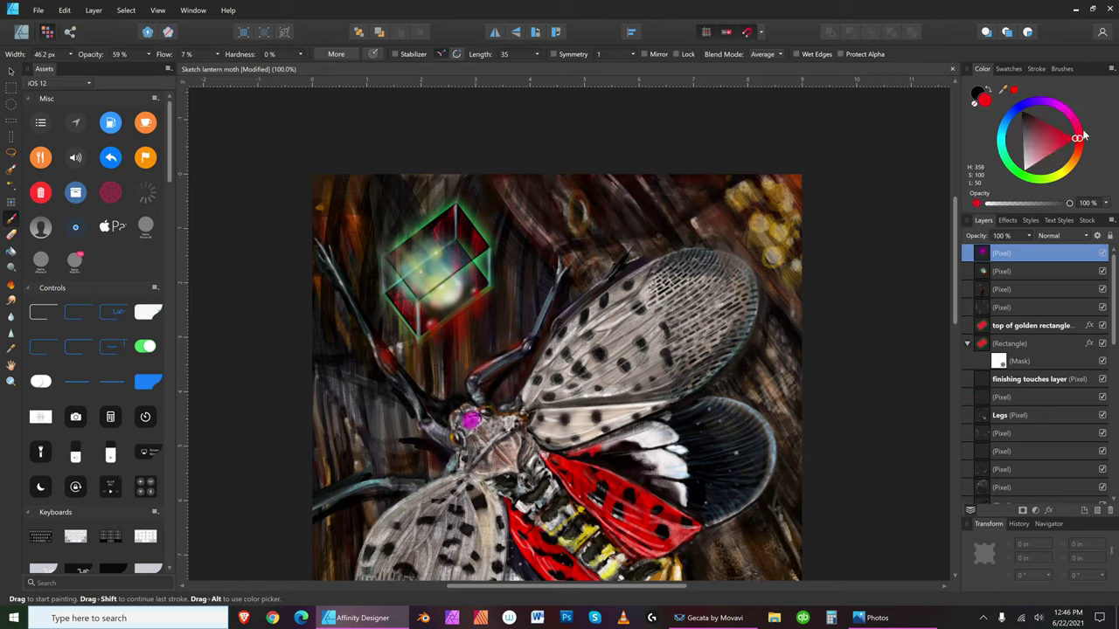
{"action": "key", "text": "bracketleft"}
{"action": "key", "text": "bracketleft"}
{"action": "key", "text": "bracketleft"}
{"action": "key", "text": "bracketleft"}
{"action": "key", "text": "bracketleft"}
- Set the paint colour to orange with a hue of 24 and add orange light to the centre of the head spot
{"action": "left_click", "coordinate": [1071, 162]}
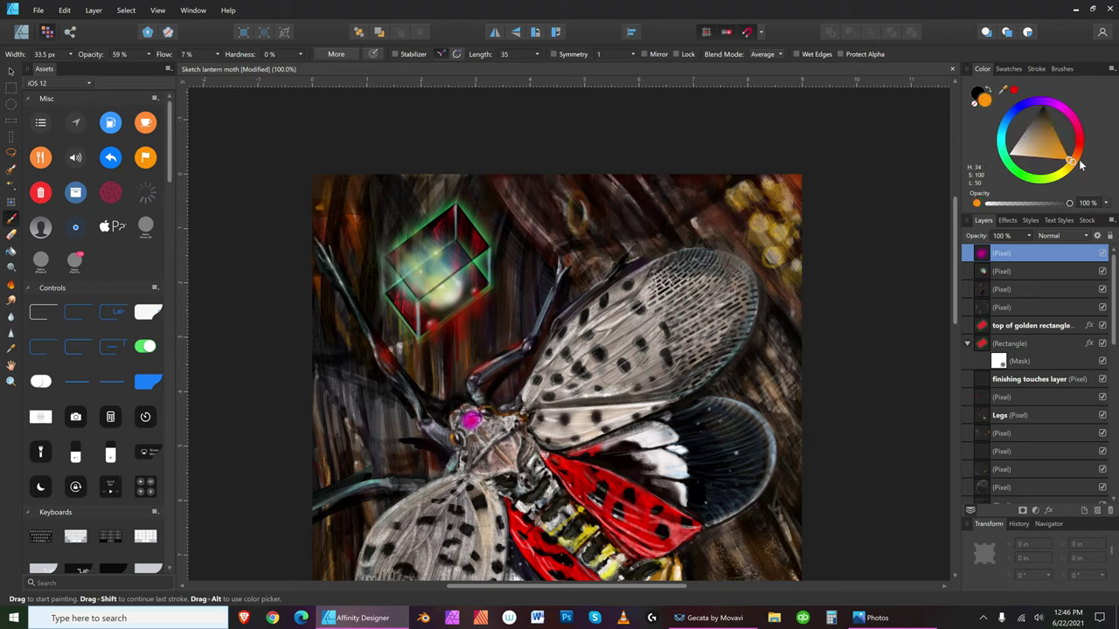
{"action": "left_click", "coordinate": [1073, 155]}
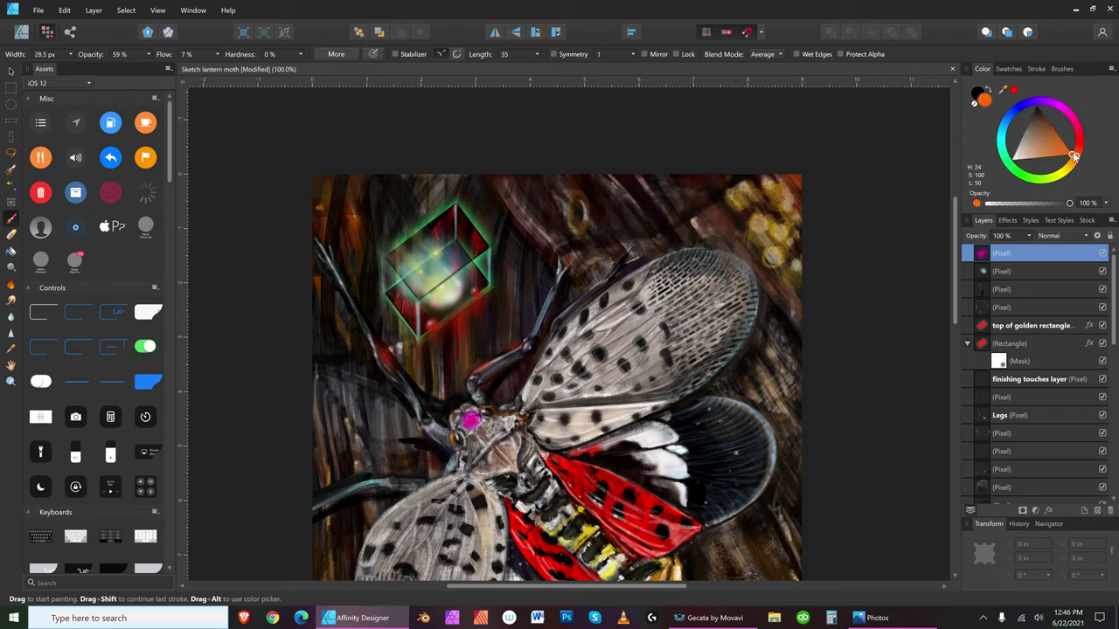
{"action": "key", "text": "bracketleft"}
{"action": "key", "text": "bracketleft"}
{"action": "key", "text": "bracketright"}
{"action": "key", "text": "bracketright"}
{"action": "key", "text": "bracketright"}
{"action": "key", "text": "bracketright"}
{"action": "key", "text": "bracketright"}
{"action": "key", "text": "bracketright"}
- Switch the paint colour to yellow with a hue of 52 and adjust the brush width to brighten the head spot's core
{"action": "left_click", "coordinate": [1065, 174]}
{"action": "key", "text": "bracketleft"}
{"action": "key", "text": "bracketleft"}
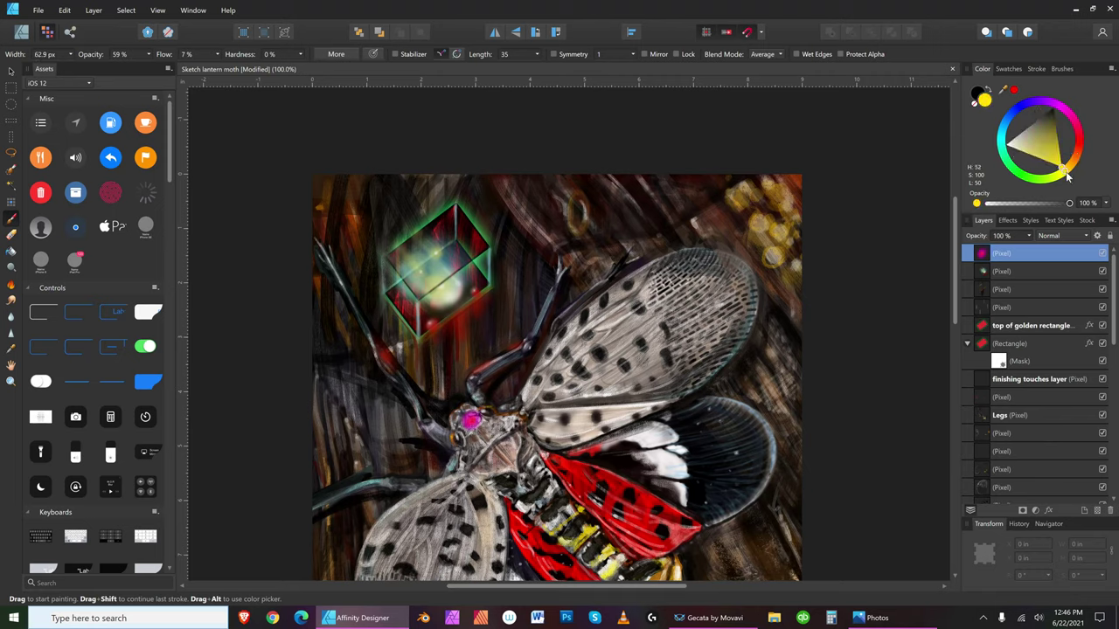
{"action": "key", "text": "bracketright"}
{"action": "key", "text": "bracketright"}
{"action": "key", "text": "bracketright"}
{"action": "key", "text": "bracketright"}
{"action": "key", "text": "bracketright"}
{"action": "key", "text": "bracketright"}
{"action": "key", "text": "bracketright"}
{"action": "key", "text": "bracketright"}
{"action": "key", "text": "bracketleft"}
{"action": "key", "text": "bracketleft"}
{"action": "key", "text": "bracketleft"}
- Set the paint colour to white, narrow the brush to about 18 px for the head spot's highlight, and save the document
{"action": "left_click_drag", "start_coordinate": [1016, 147], "coordinate": [991, 149]}
{"action": "key", "text": "bracketleft"}
{"action": "key", "text": "bracketleft"}
{"action": "key", "text": "bracketleft"}
{"action": "key", "text": "bracketleft"}
{"action": "key", "text": "bracketleft"}
{"action": "left_click", "coordinate": [38, 10]}
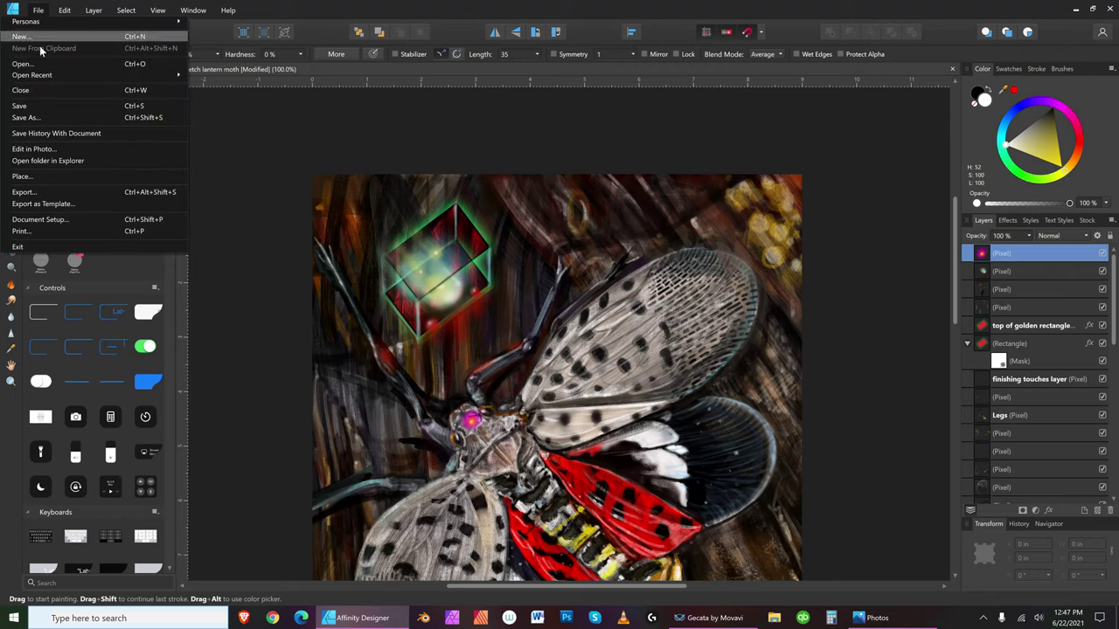
{"action": "left_click", "coordinate": [41, 107]}
- Enlarge the moth's lower wings to 115% zoom and choose a 128 px textured brush from the Gouaches category
{"action": "left_click", "coordinate": [158, 9]}
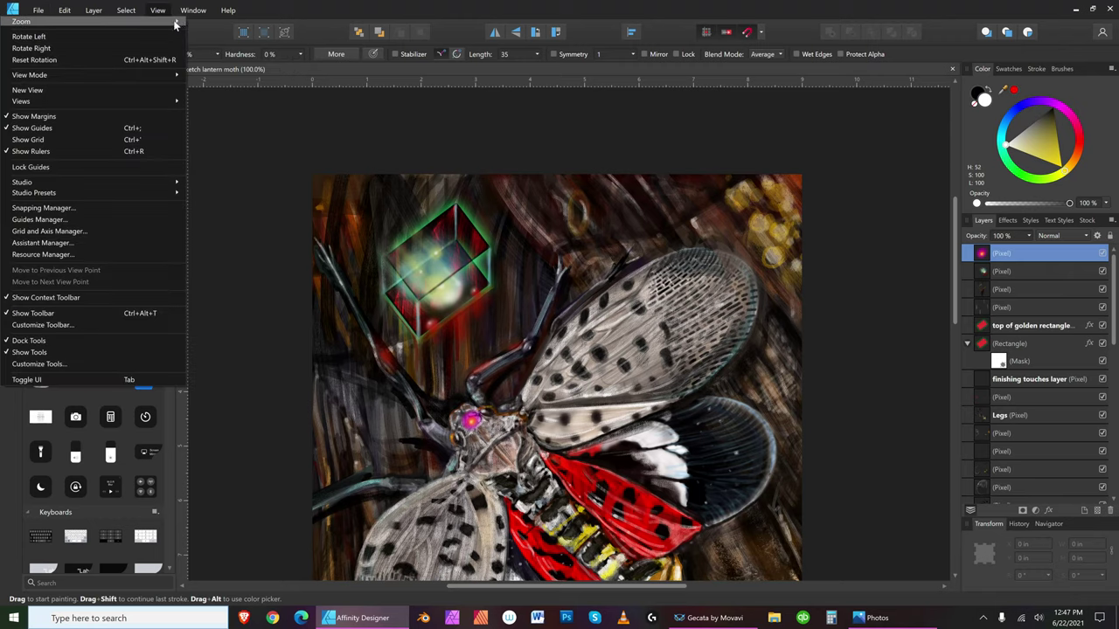
{"action": "mouse_move", "coordinate": [180, 21]}
{"action": "left_click", "coordinate": [226, 45]}
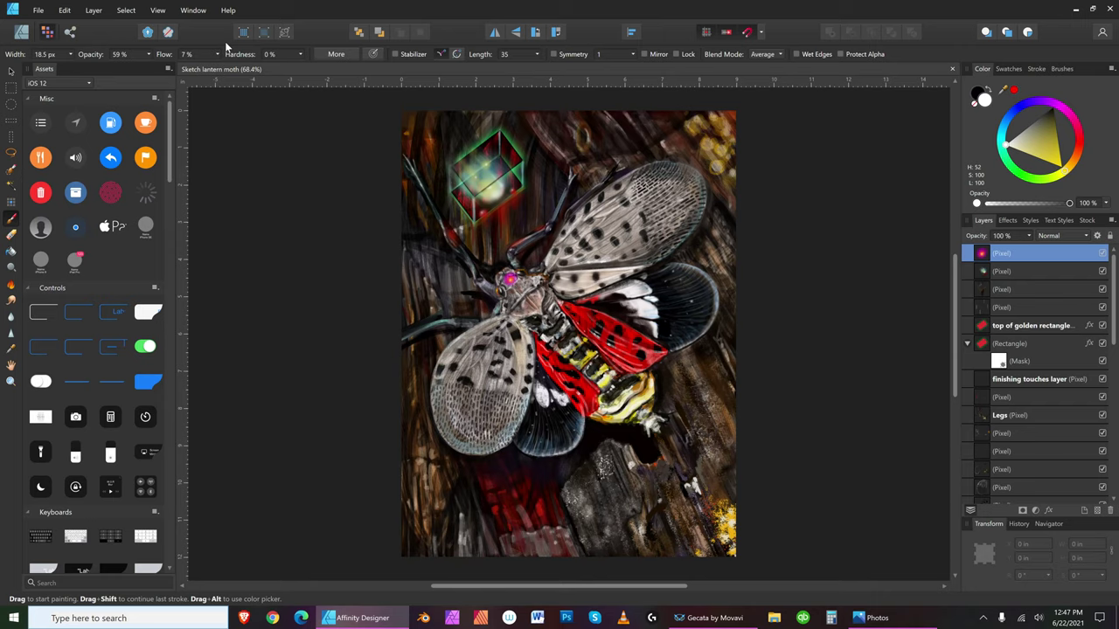
{"action": "left_click", "coordinate": [10, 382]}
{"action": "left_click_drag", "start_coordinate": [504, 390], "coordinate": [585, 353]}
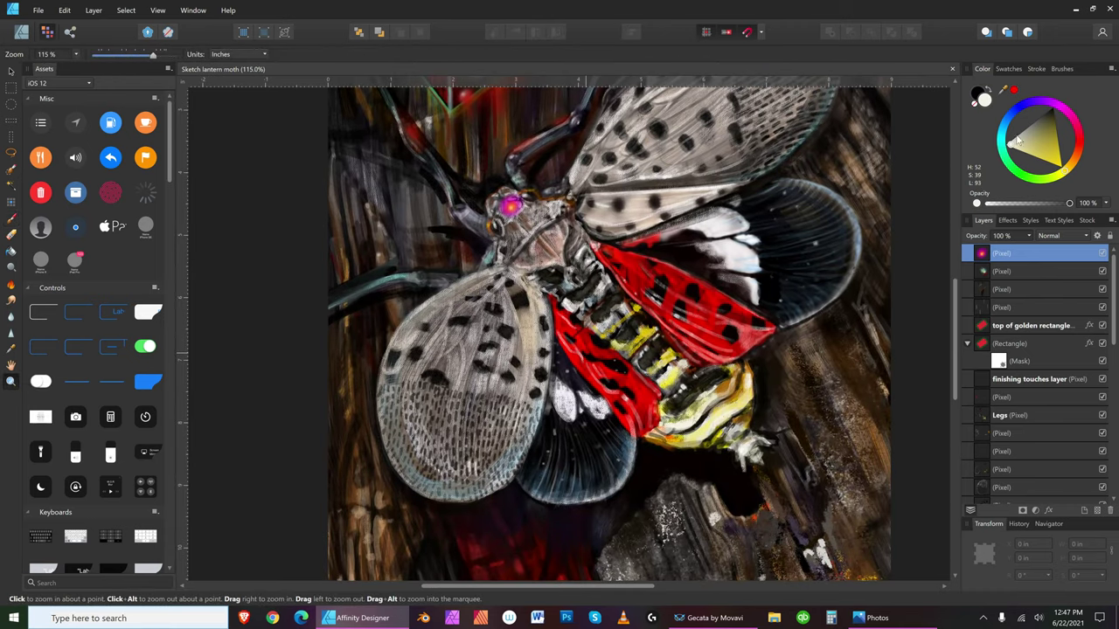
{"action": "left_click", "coordinate": [1062, 69]}
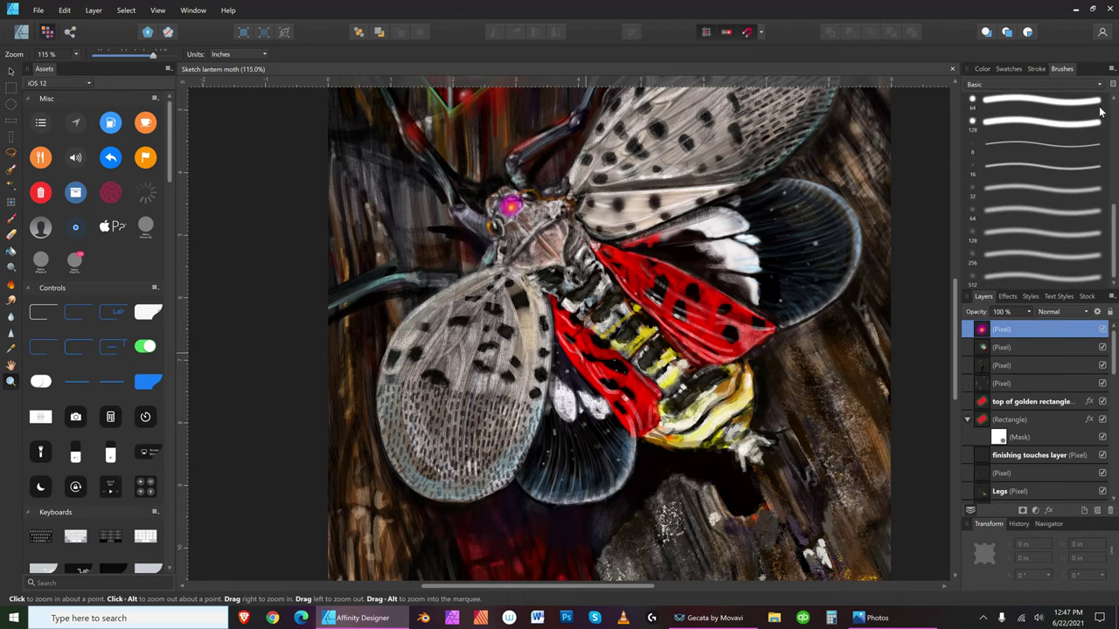
{"action": "left_click", "coordinate": [1099, 88]}
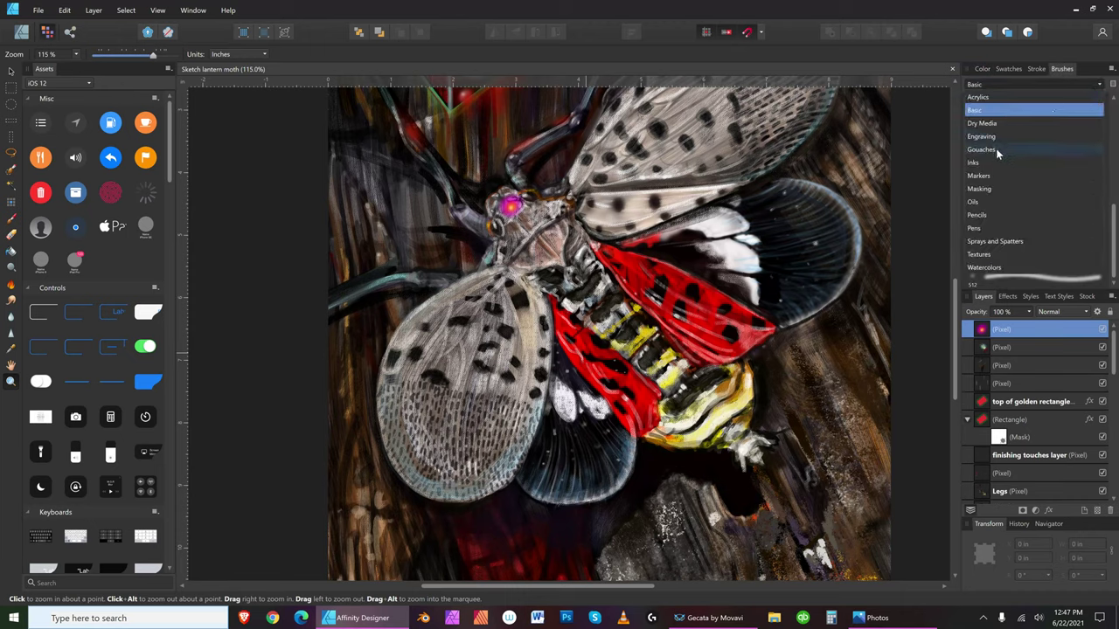
{"action": "left_click", "coordinate": [1090, 104]}
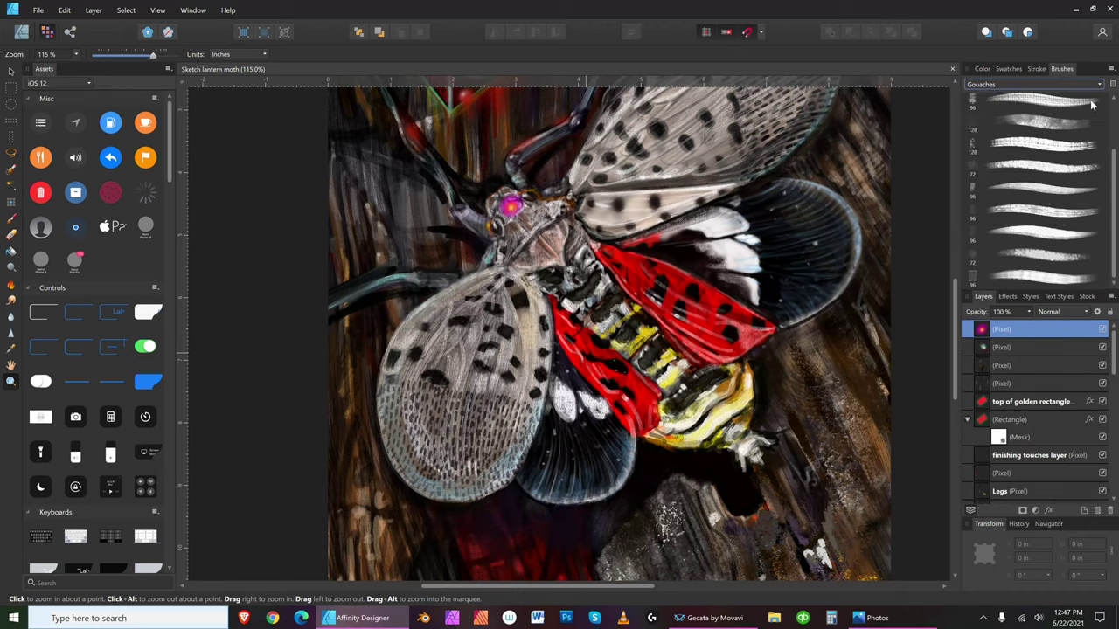
{"action": "left_click", "coordinate": [1055, 147]}
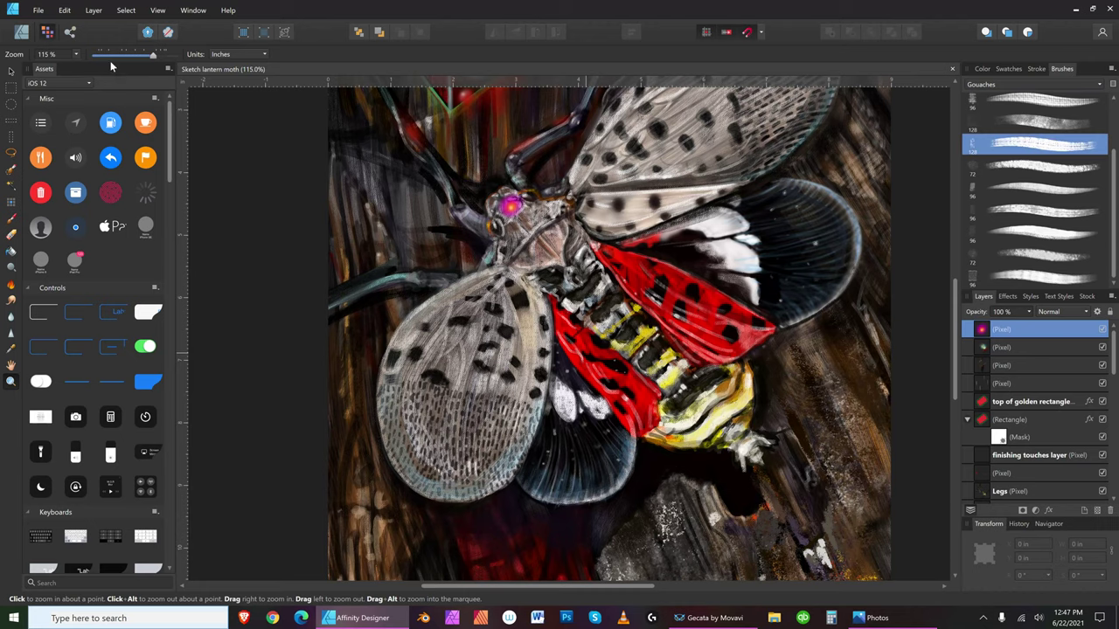
- Set the gouache Paint Brush to 73% opacity, 11% flow and 0% hardness
{"action": "left_click", "coordinate": [982, 69]}
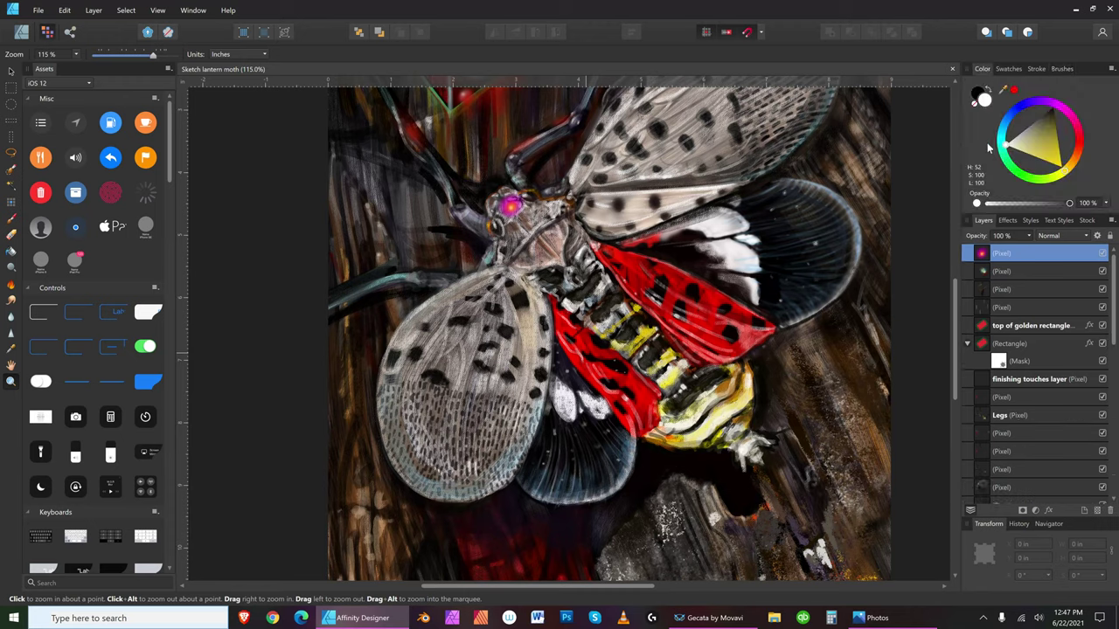
{"action": "left_click", "coordinate": [11, 226]}
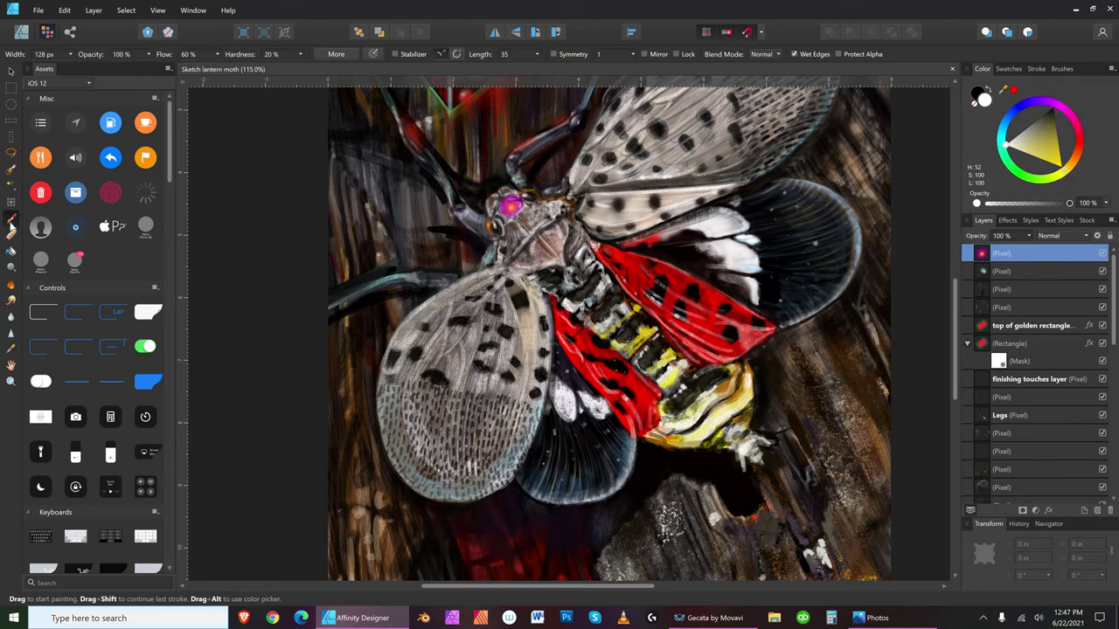
{"action": "left_click", "coordinate": [148, 54]}
{"action": "left_click", "coordinate": [127, 65]}
{"action": "left_click", "coordinate": [217, 54]}
{"action": "left_click_drag", "start_coordinate": [216, 58], "coordinate": [178, 58]}
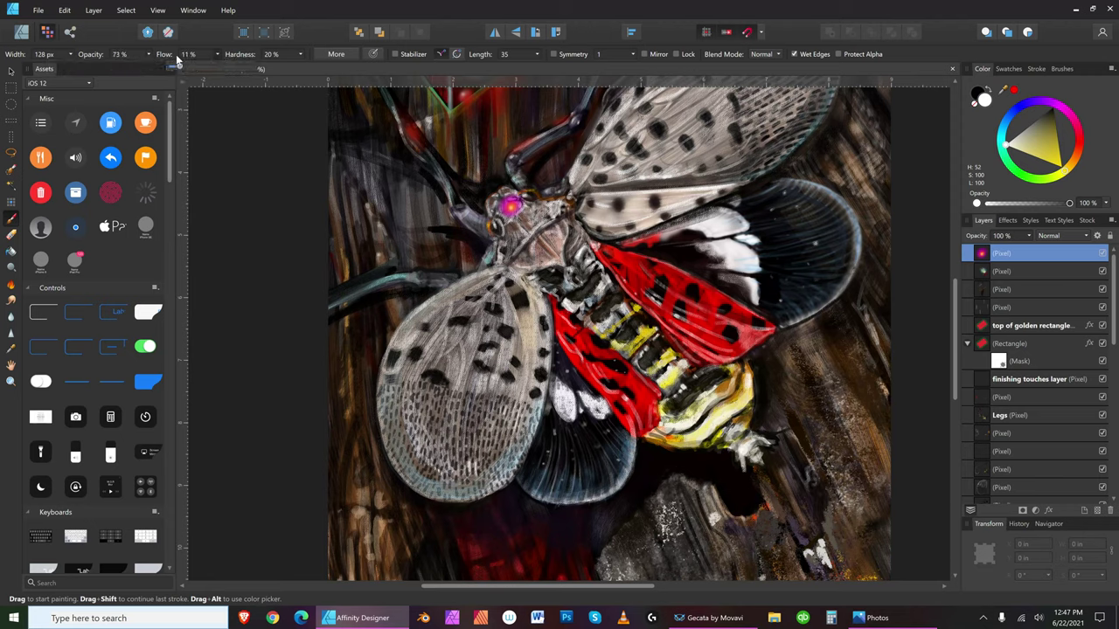
{"action": "left_click", "coordinate": [300, 53]}
{"action": "left_click", "coordinate": [300, 57]}
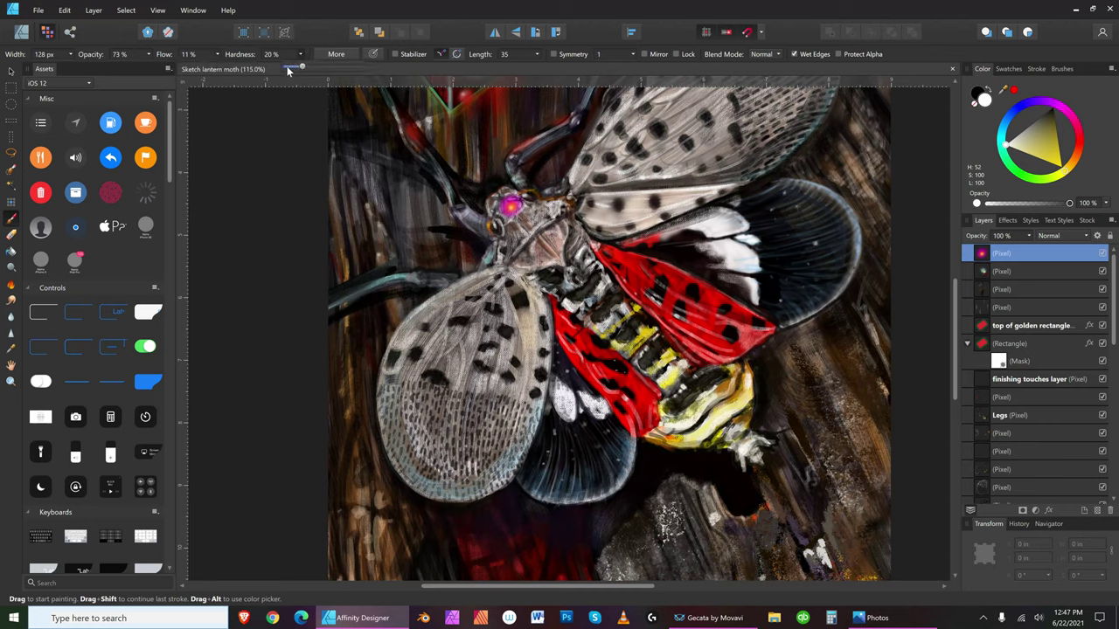
{"action": "left_click", "coordinate": [281, 54]}
- Paint faint white gouache texture on the moth's lower-left spotted wing, reducing the brush width to about 49 px
{"action": "left_click", "coordinate": [414, 373]}
{"action": "key", "text": "bracketleft"}
{"action": "key", "text": "bracketleft"}
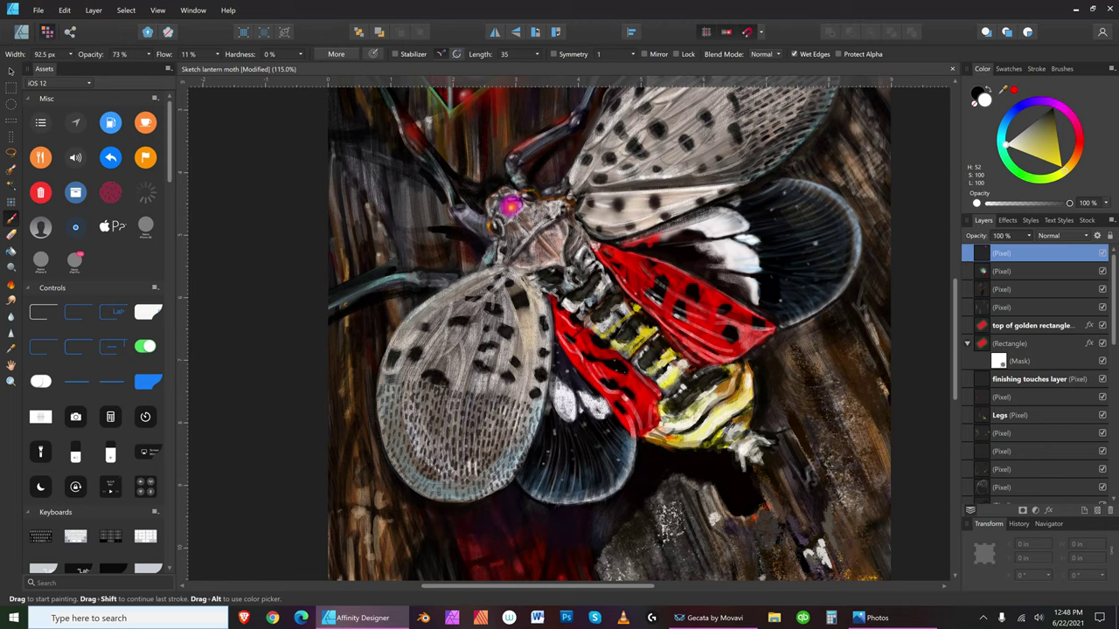
{"action": "key", "text": "bracketleft"}
{"action": "key", "text": "bracketleft"}
{"action": "key", "text": "bracketleft"}
{"action": "key", "text": "bracketleft"}
{"action": "key", "text": "bracketleft"}
{"action": "key", "text": "bracketleft"}
{"action": "key", "text": "bracketleft"}
{"action": "key", "text": "bracketleft"}
{"action": "key", "text": "bracketleft"}
{"action": "key", "text": "bracketright"}
{"action": "key", "text": "bracketright"}
{"action": "key", "text": "bracketright"}
{"action": "key", "text": "bracketright"}
{"action": "key", "text": "bracketright"}
{"action": "key", "text": "bracketleft"}
{"action": "key", "text": "bracketleft"}
{"action": "key", "text": "bracketleft"}
{"action": "key", "text": "bracketleft"}
{"action": "key", "text": "bracketleft"}
{"action": "key", "text": "bracketleft"}
- Add two pixel layers at the top of the stack, select the lower one, and narrow the brush to about 38 px
{"action": "left_click", "coordinate": [1096, 508]}
{"action": "left_click", "coordinate": [1096, 509]}
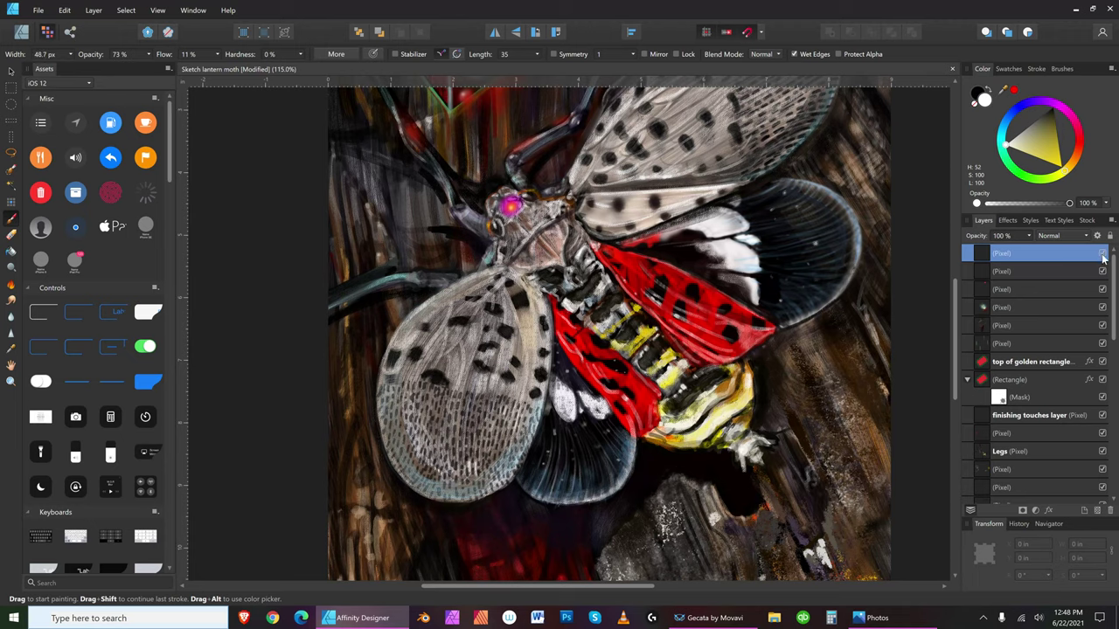
{"action": "left_click", "coordinate": [1073, 271]}
{"action": "key", "text": "bracketleft"}
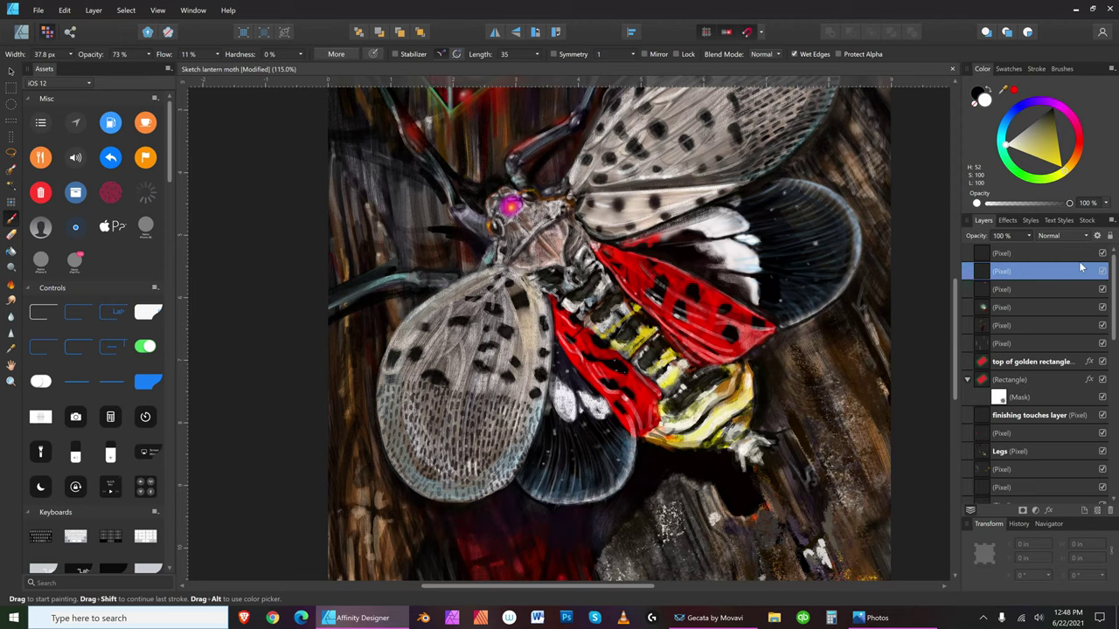
- Paint faint white gouache texture on the second pixel layer, varying the brush width up to about 97 px
{"action": "key", "text": "bracketleft"}
{"action": "key", "text": "bracketleft"}
{"action": "key", "text": "bracketright"}
{"action": "key", "text": "bracketright"}
{"action": "key", "text": "bracketright"}
{"action": "key", "text": "bracketright"}
{"action": "key", "text": "bracketright"}
{"action": "key", "text": "bracketright"}
{"action": "key", "text": "bracketleft"}
{"action": "key", "text": "bracketleft"}
{"action": "key", "text": "bracketleft"}
{"action": "key", "text": "bracketright"}
{"action": "key", "text": "bracketright"}
{"action": "key", "text": "bracketright"}
{"action": "key", "text": "bracketright"}
{"action": "key", "text": "bracketright"}
{"action": "key", "text": "bracketright"}
{"action": "key", "text": "bracketright"}
{"action": "key", "text": "bracketright"}
{"action": "key", "text": "bracketright"}
{"action": "key", "text": "bracketright"}
{"action": "key", "text": "bracketright"}
{"action": "key", "text": "bracketright"}
{"action": "key", "text": "bracketright"}
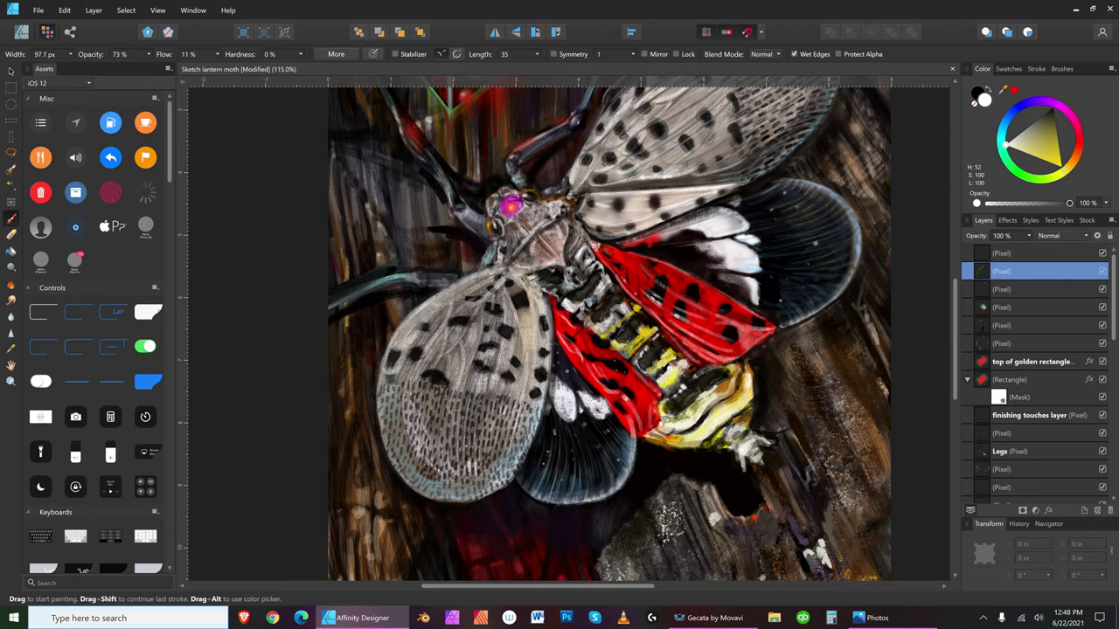
- Build up the white gouache texture on the second pixel layer, widening the brush to about 163 px
{"action": "key", "text": "bracketleft"}
{"action": "key", "text": "bracketleft"}
{"action": "key", "text": "bracketleft"}
{"action": "key", "text": "bracketleft"}
{"action": "key", "text": "bracketleft"}
{"action": "key", "text": "bracketleft"}
{"action": "key", "text": "bracketleft"}
{"action": "key", "text": "bracketleft"}
{"action": "key", "text": "bracketleft"}
{"action": "key", "text": "bracketleft"}
{"action": "key", "text": "bracketleft"}
{"action": "key", "text": "bracketleft"}
{"action": "key", "text": "bracketleft"}
{"action": "key", "text": "bracketleft"}
{"action": "key", "text": "bracketright"}
{"action": "key", "text": "bracketright"}
{"action": "key", "text": "bracketright"}
{"action": "key", "text": "bracketright"}
{"action": "key", "text": "bracketright"}
{"action": "key", "text": "bracketright"}
{"action": "key", "text": "bracketright"}
{"action": "key", "text": "bracketright"}
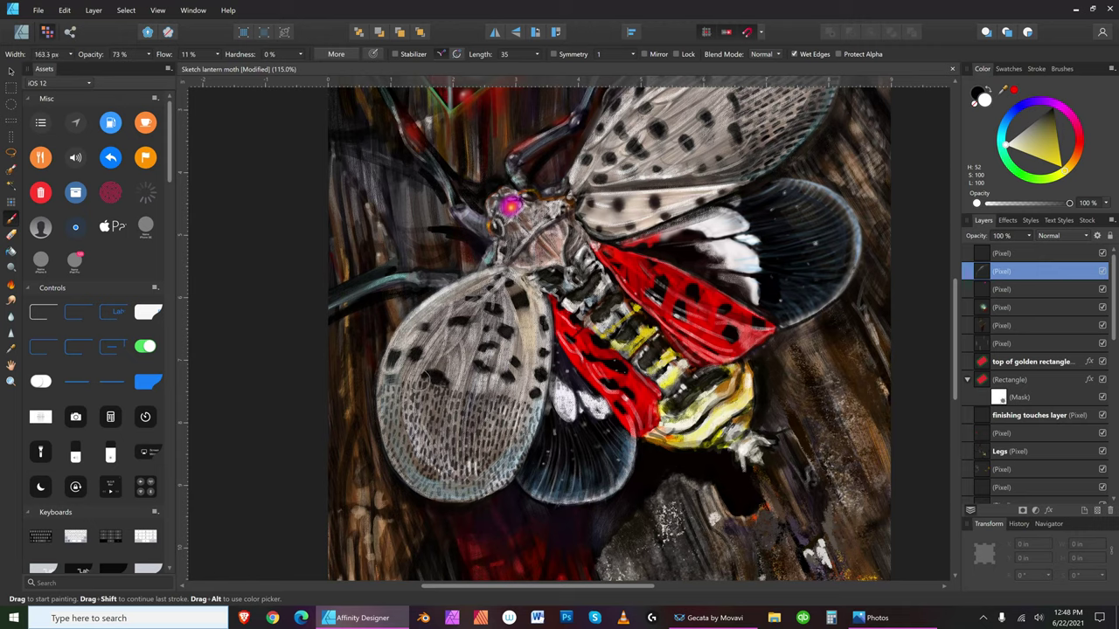
- Narrow the gouache brush to about 24 px for finer texture work
{"action": "key", "text": "bracketleft"}
{"action": "key", "text": "bracketleft"}
{"action": "key", "text": "bracketleft"}
{"action": "key", "text": "bracketleft"}
{"action": "key", "text": "bracketleft"}
{"action": "key", "text": "bracketleft"}
{"action": "key", "text": "bracketleft"}
{"action": "key", "text": "bracketleft"}
{"action": "key", "text": "bracketleft"}
{"action": "key", "text": "bracketleft"}
{"action": "key", "text": "bracketleft"}
{"action": "key", "text": "bracketleft"}
{"action": "key", "text": "bracketright"}
{"action": "key", "text": "bracketright"}
{"action": "key", "text": "bracketright"}
{"action": "key", "text": "bracketright"}
- Select the topmost pixel layer and clear the stray bracket characters from its name
{"action": "double_click", "coordinate": [1077, 253]}
{"action": "key", "text": "bracketright"}
{"action": "key", "text": "bracketright"}
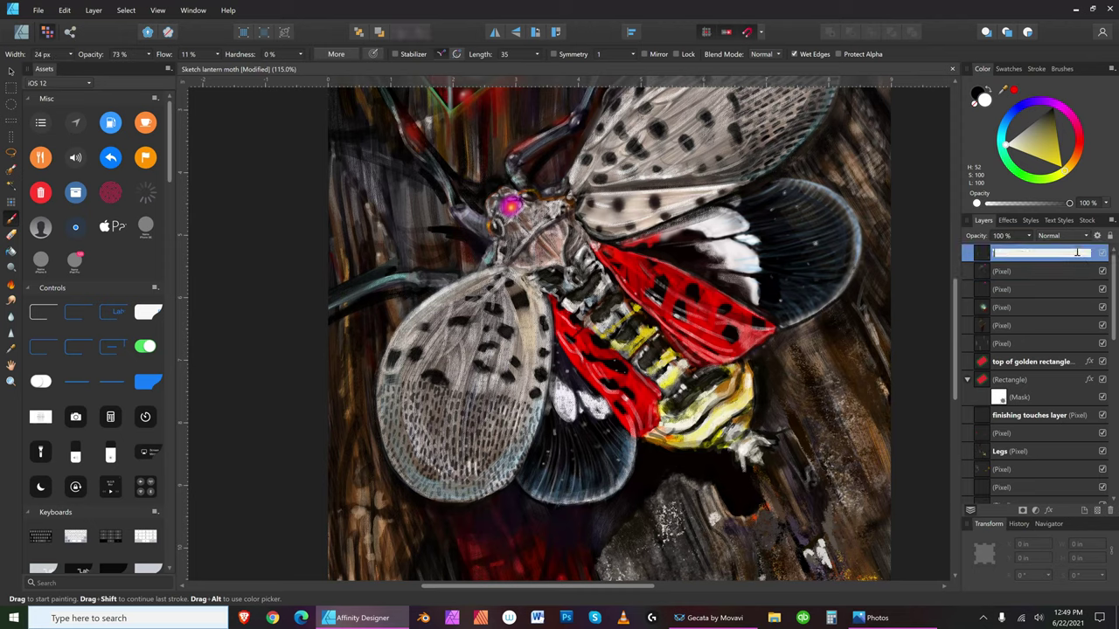
{"action": "type", "text": "]]]"}
{"action": "key", "text": "bracketleft"}
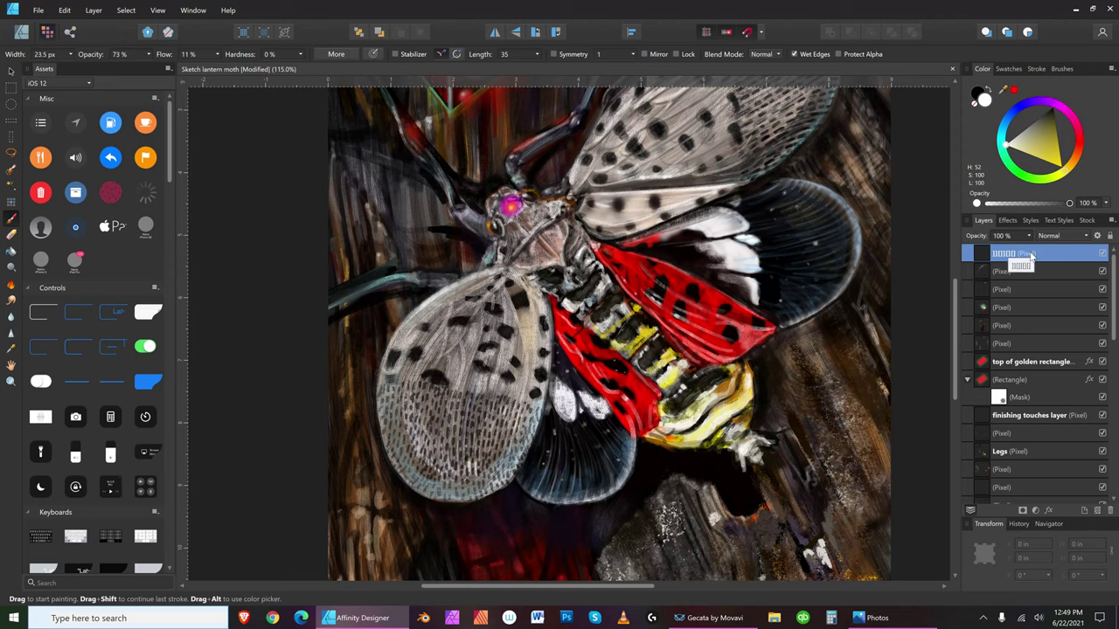
{"action": "double_click", "coordinate": [1031, 250]}
{"action": "type", "text": "Top"}
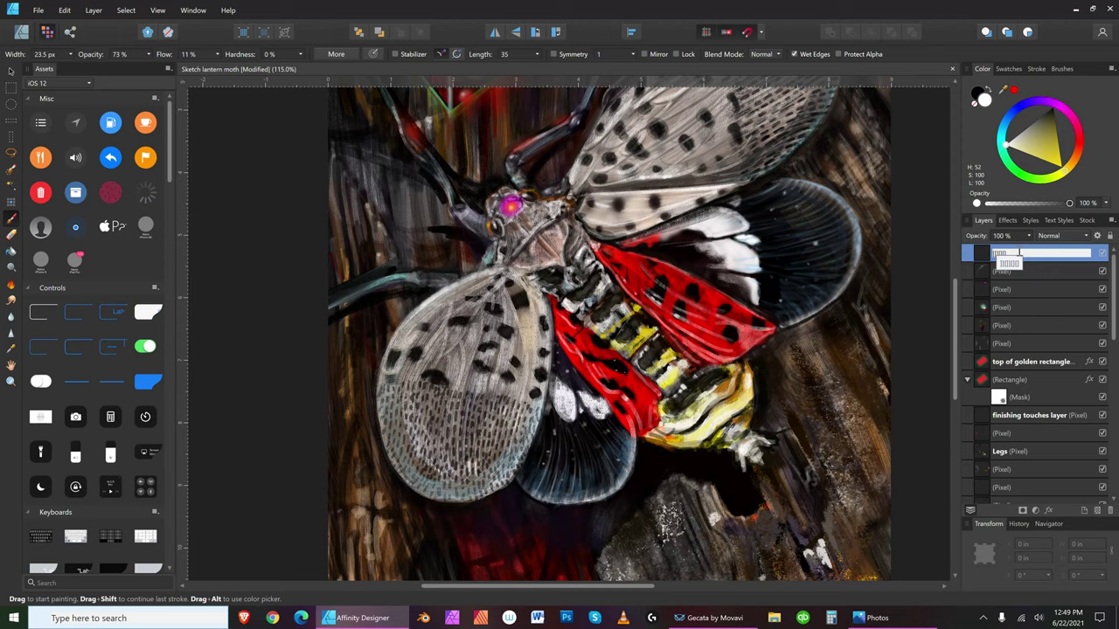
{"action": "key", "text": "BackSpace"}
{"action": "key", "text": "BackSpace"}
{"action": "key", "text": "BackSpace"}
{"action": "key", "text": "Return"}
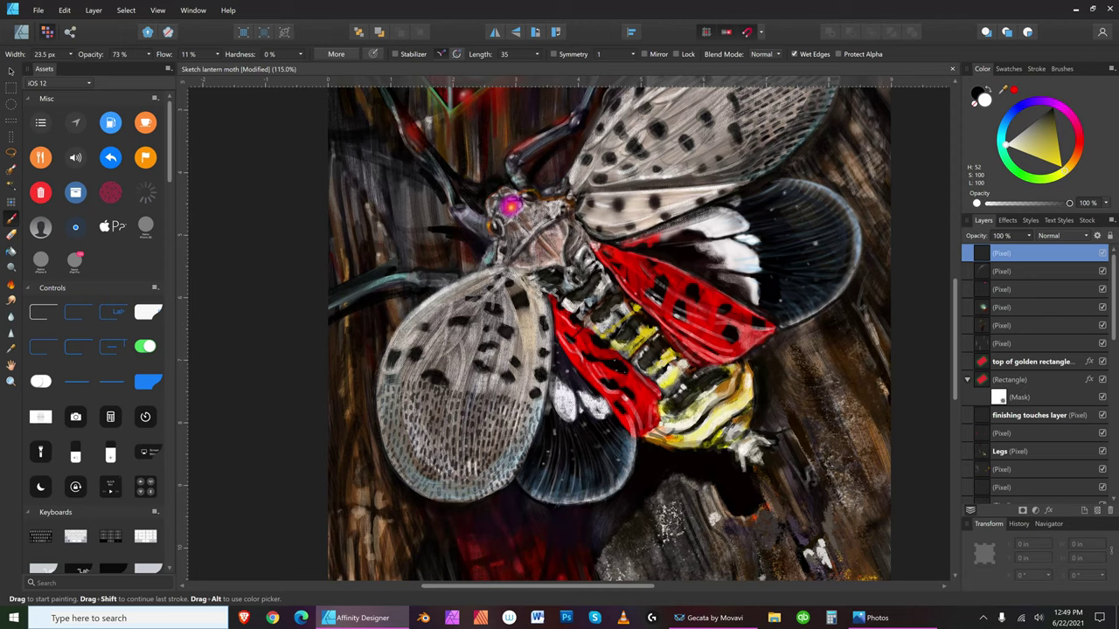
- Paint faint white texture strokes among the lower-left wing's black spots on the top layer, widening the brush to about 51 px
{"action": "left_click_drag", "start_coordinate": [430, 370], "coordinate": [432, 337]}
{"action": "left_click", "coordinate": [468, 372]}
{"action": "key", "text": "bracketright"}
{"action": "key", "text": "bracketright"}
{"action": "key", "text": "bracketright"}
{"action": "key", "text": "bracketright"}
{"action": "key", "text": "bracketright"}
{"action": "key", "text": "bracketright"}
{"action": "key", "text": "bracketright"}
{"action": "key", "text": "bracketright"}
{"action": "key", "text": "bracketleft"}
{"action": "key", "text": "bracketleft"}
{"action": "key", "text": "bracketleft"}
{"action": "key", "text": "bracketleft"}
{"action": "key", "text": "bracketright"}
{"action": "key", "text": "bracketright"}
{"action": "key", "text": "bracketleft"}
{"action": "key", "text": "bracketleft"}
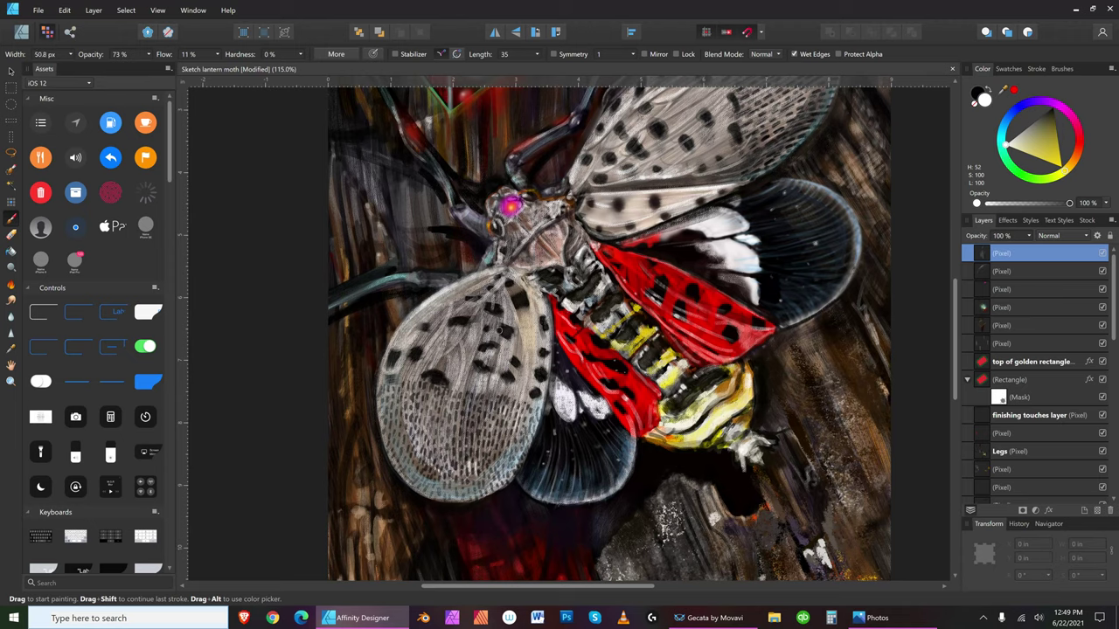
- Add more white gouache strokes across the lower-left wing's spotted area and left edge with a brush about 71 to 78 px wide
{"action": "key", "text": "bracketleft"}
{"action": "key", "text": "bracketleft"}
{"action": "key", "text": "bracketleft"}
{"action": "key", "text": "bracketleft"}
{"action": "key", "text": "bracketright"}
{"action": "key", "text": "bracketleft"}
{"action": "mouse_move", "coordinate": [432, 362]}
{"action": "left_mouse_down"}
{"action": "mouse_move", "coordinate": [456, 339]}
{"action": "mouse_move", "coordinate": [445, 367]}
{"action": "mouse_move", "coordinate": [451, 358]}
{"action": "left_mouse_up"}
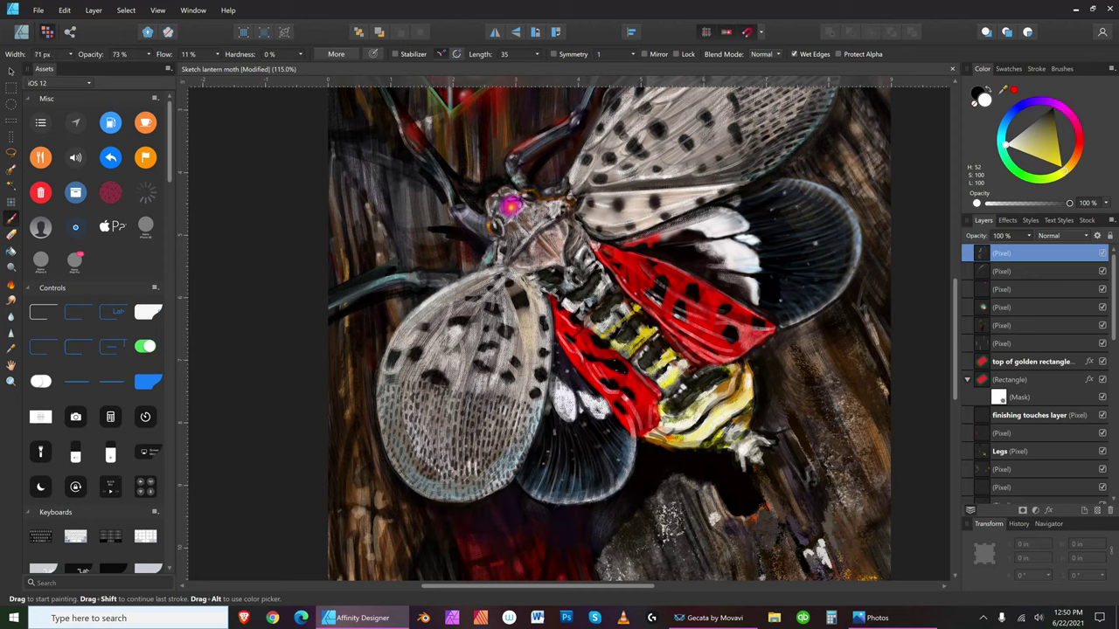
{"action": "left_click_drag", "start_coordinate": [471, 337], "coordinate": [462, 313]}
{"action": "left_click_drag", "start_coordinate": [374, 416], "coordinate": [368, 417]}
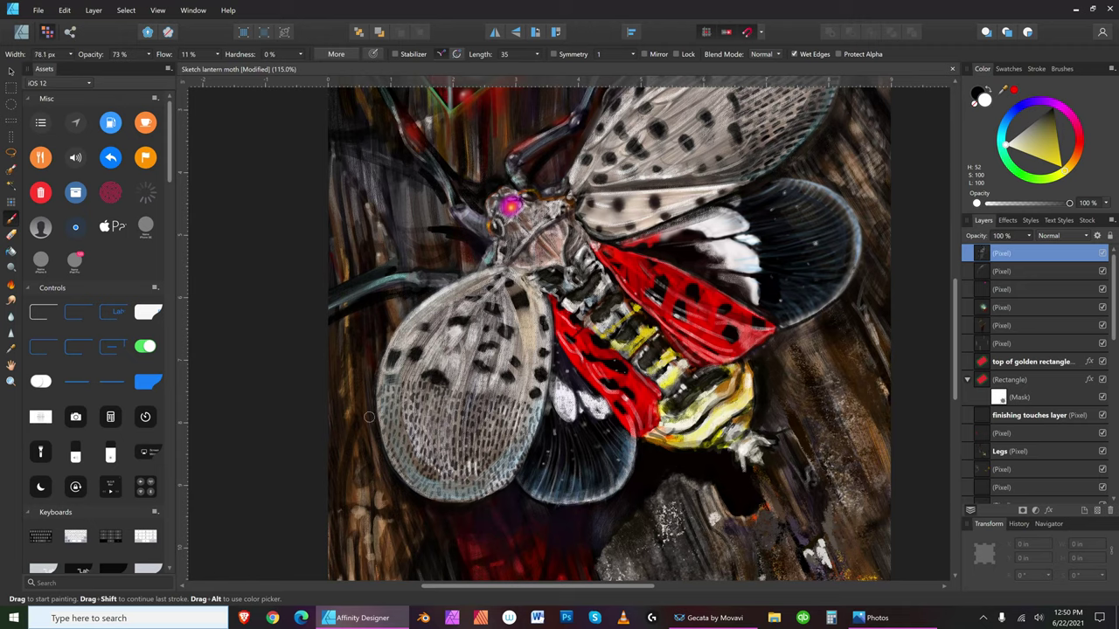
{"action": "mouse_move", "coordinate": [368, 416]}
{"action": "left_mouse_down"}
{"action": "mouse_move", "coordinate": [524, 402]}
{"action": "mouse_move", "coordinate": [480, 371]}
{"action": "mouse_move", "coordinate": [469, 441]}
{"action": "mouse_move", "coordinate": [489, 351]}
{"action": "left_mouse_up"}
- Choose the 8 px brush from the Basic category and set the paint colour to black
{"action": "left_click", "coordinate": [1063, 69]}
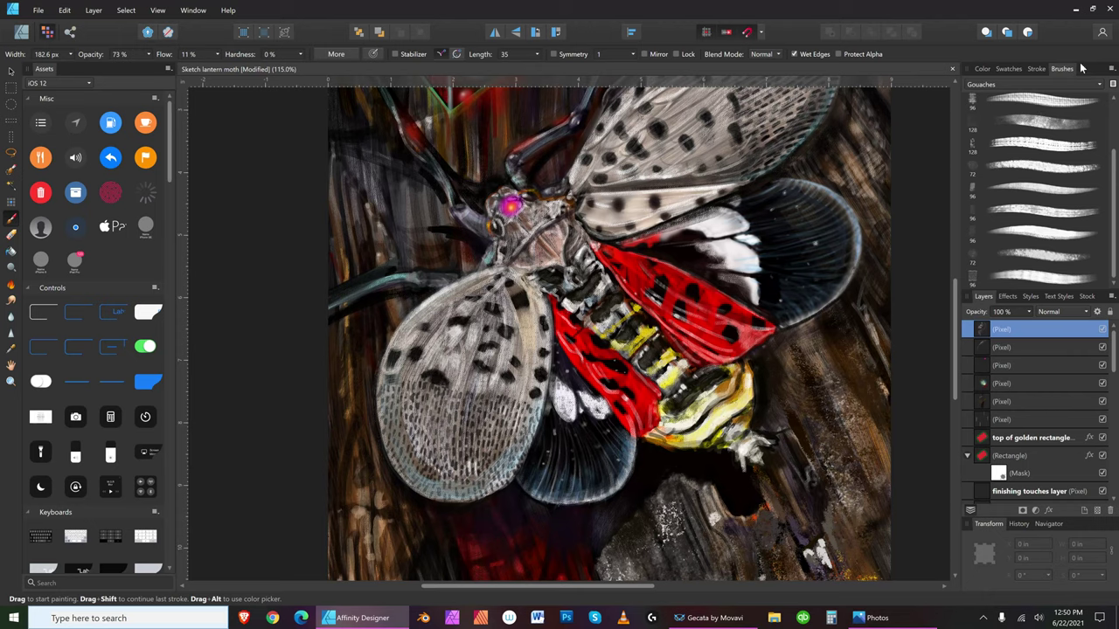
{"action": "left_click", "coordinate": [1099, 85]}
{"action": "left_click", "coordinate": [982, 110]}
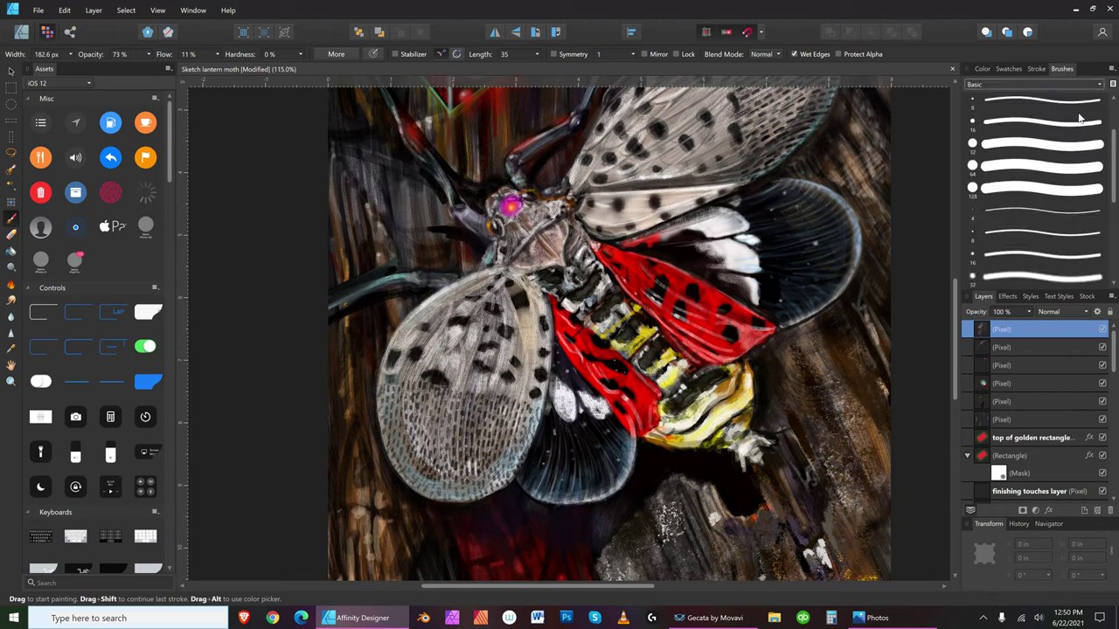
{"action": "left_click", "coordinate": [1070, 108]}
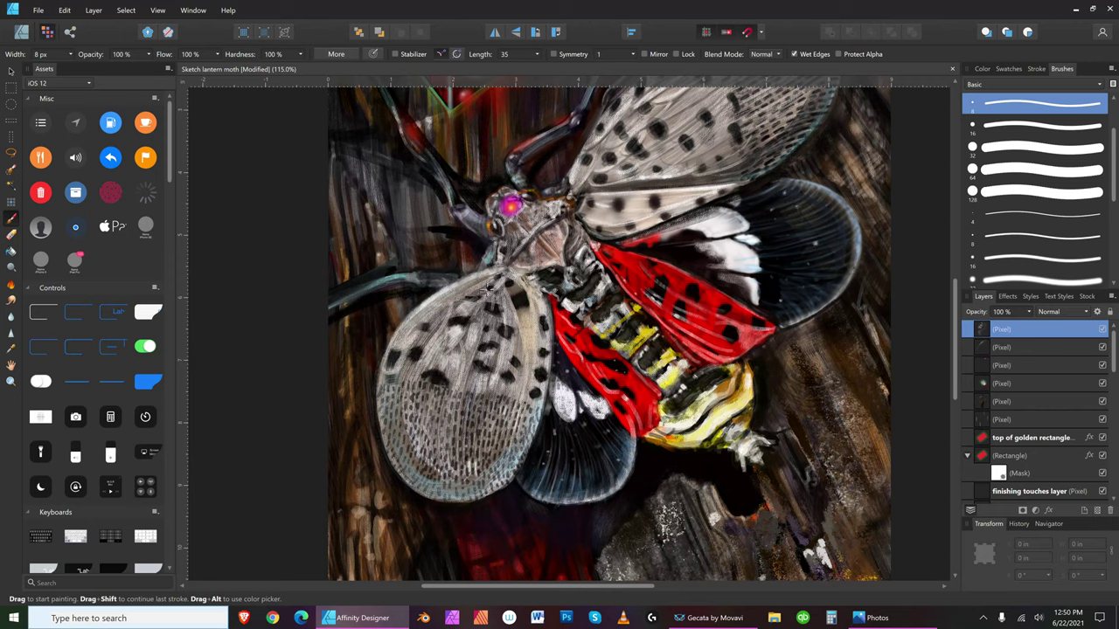
{"action": "key", "text": "bracketright"}
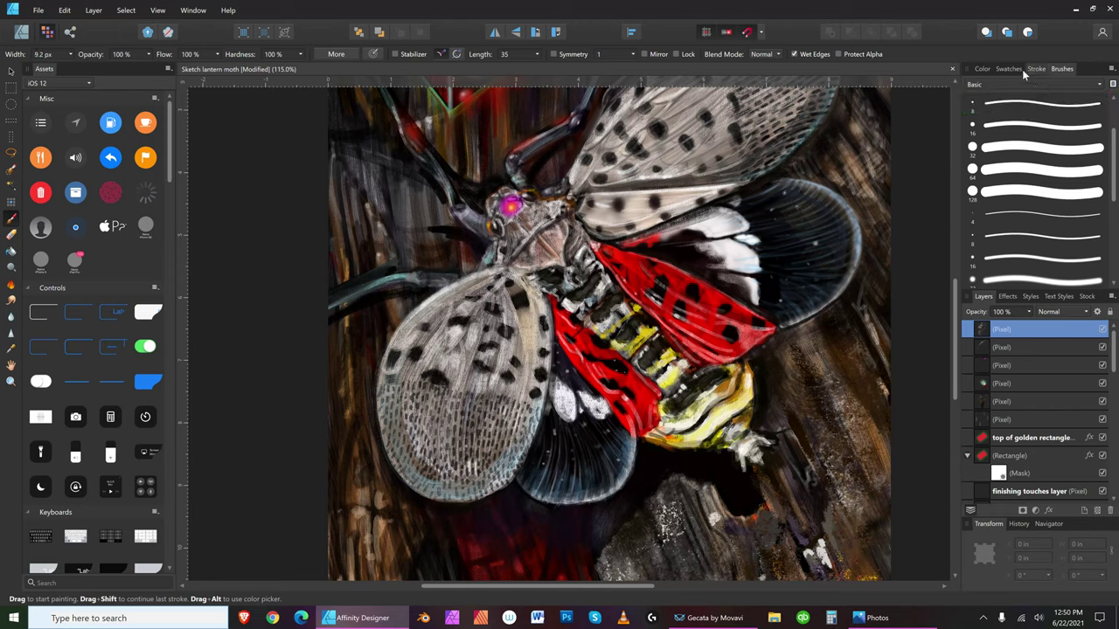
{"action": "left_click", "coordinate": [983, 69]}
{"action": "key", "text": "bracketleft"}
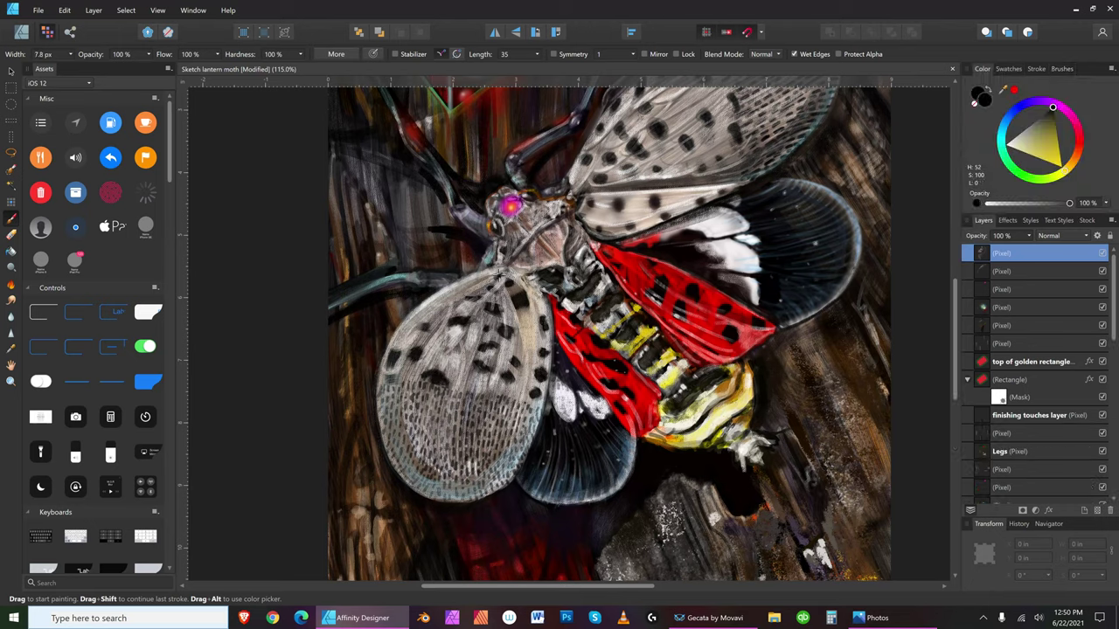
- Try a black vein stroke along the lower-left wing's upper edge toward its base, and undo it
{"action": "key", "text": "bracketright"}
{"action": "key", "text": "bracketright"}
{"action": "key", "text": "bracketright"}
{"action": "left_click_drag", "start_coordinate": [436, 302], "coordinate": [510, 271]}
{"action": "key", "text": "bracketleft"}
{"action": "key", "text": "bracketleft"}
{"action": "key", "text": "bracketleft"}
{"action": "left_click", "coordinate": [65, 10]}
{"action": "left_click", "coordinate": [70, 28]}
{"action": "key", "text": "bracketleft"}
- Switch to the hard 4 px brush from the Basic category
{"action": "left_click", "coordinate": [1070, 68]}
{"action": "scroll", "coordinate": [1063, 116], "scroll_direction": "up", "scroll_amount": 2}
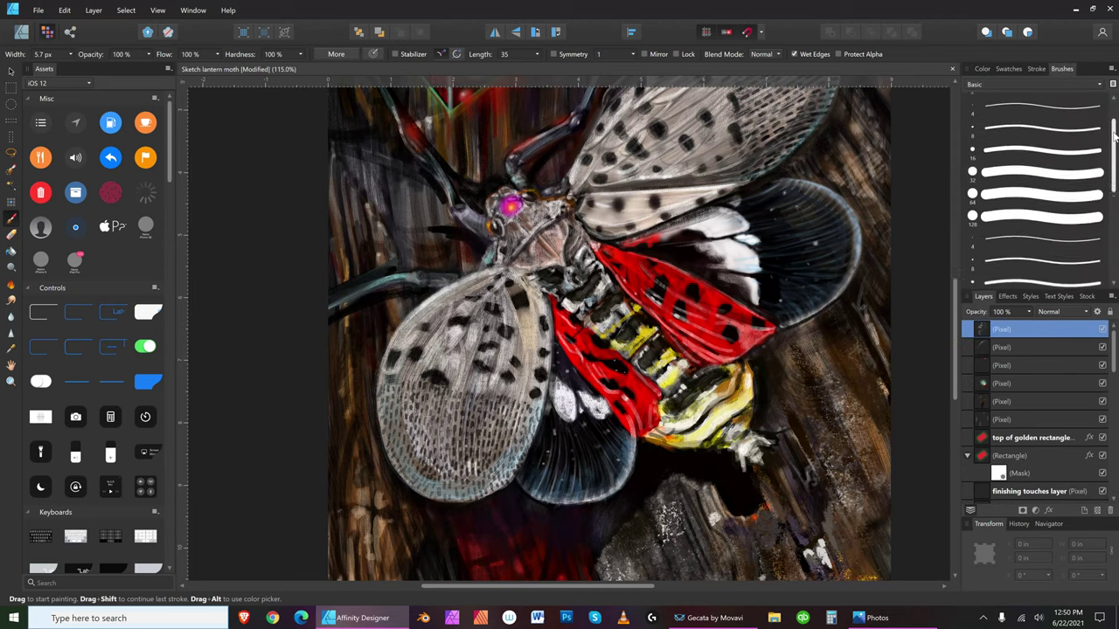
{"action": "left_click", "coordinate": [1048, 151]}
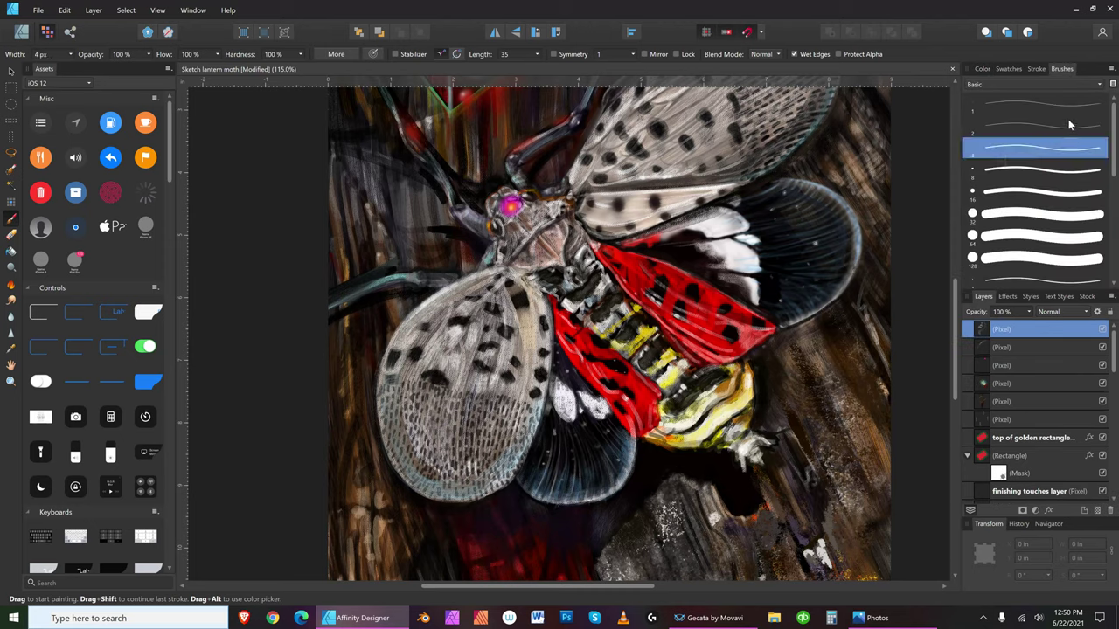
{"action": "left_click", "coordinate": [984, 69]}
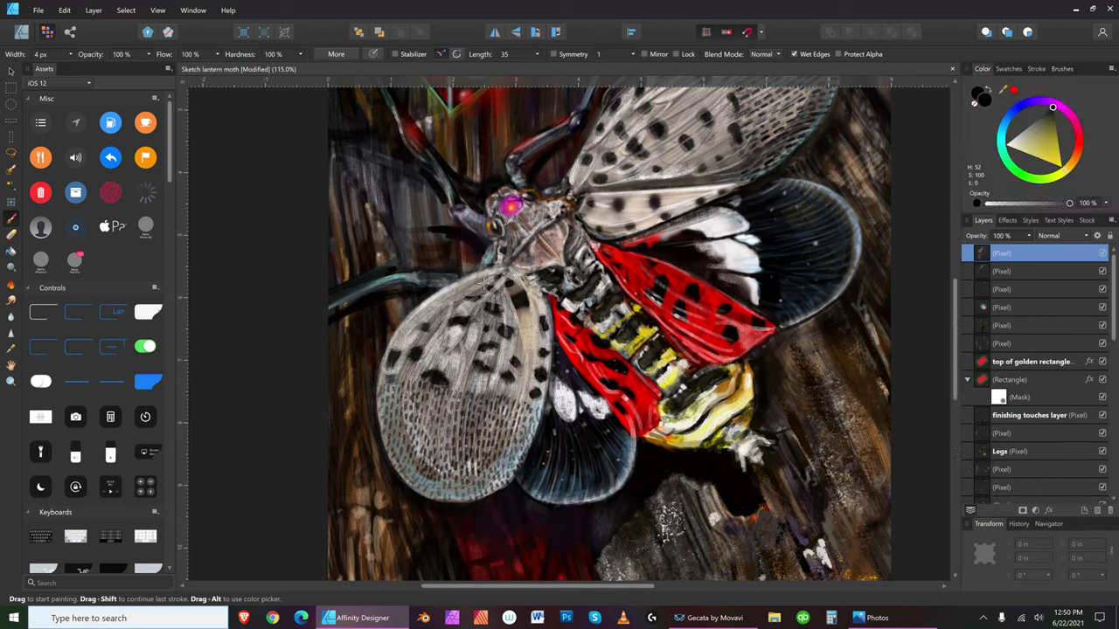
- Try a thicker black vein stroke from the lower-left wing's base toward its upper edge, and undo it
{"action": "key", "text": "bracketright"}
{"action": "key", "text": "bracketright"}
{"action": "key", "text": "bracketright"}
{"action": "left_click_drag", "start_coordinate": [502, 276], "coordinate": [417, 306]}
{"action": "left_click", "coordinate": [65, 10]}
{"action": "left_click", "coordinate": [74, 23]}
- Draw thin black veins from the lower-left wing's base to its left edge, narrowing the brush to 3.6 px
{"action": "left_click_drag", "start_coordinate": [505, 271], "coordinate": [426, 311]}
{"action": "key", "text": "bracketright"}
{"action": "key", "text": "bracketright"}
{"action": "left_click_drag", "start_coordinate": [441, 315], "coordinate": [378, 390]}
{"action": "key", "text": "bracketleft"}
{"action": "key", "text": "bracketleft"}
{"action": "key", "text": "bracketleft"}
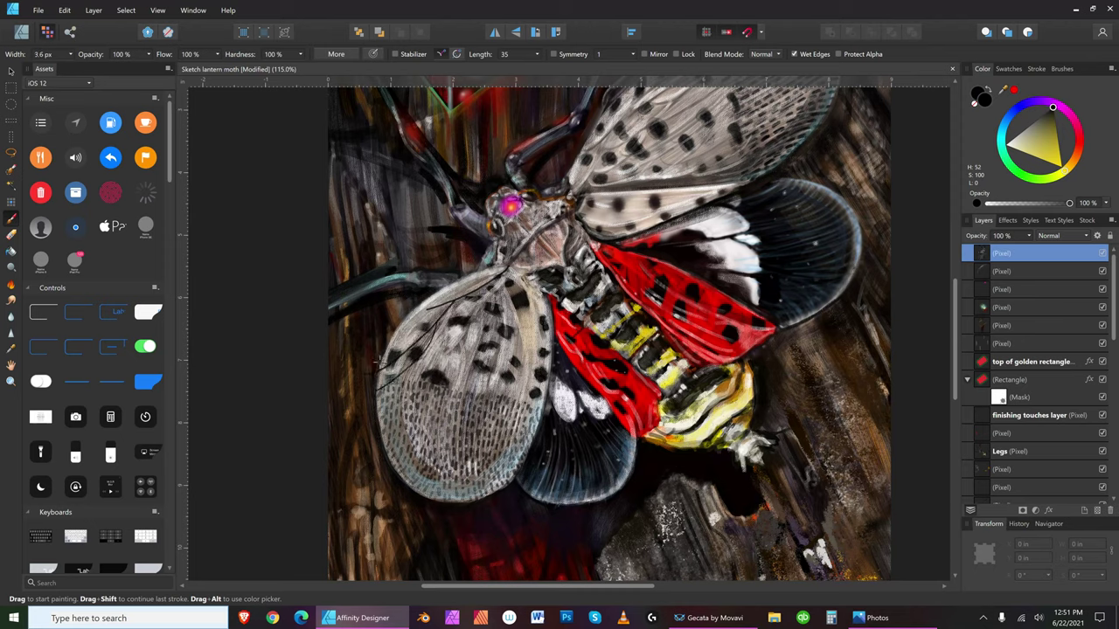
- Erase the vein ends overshooting the lower-left wing's left edge with a soft eraser at 5% flow, and return to the Paint Brush
{"action": "left_click", "coordinate": [11, 236]}
{"action": "key", "text": "bracketright"}
{"action": "key", "text": "bracketright"}
{"action": "key", "text": "bracketright"}
{"action": "key", "text": "bracketright"}
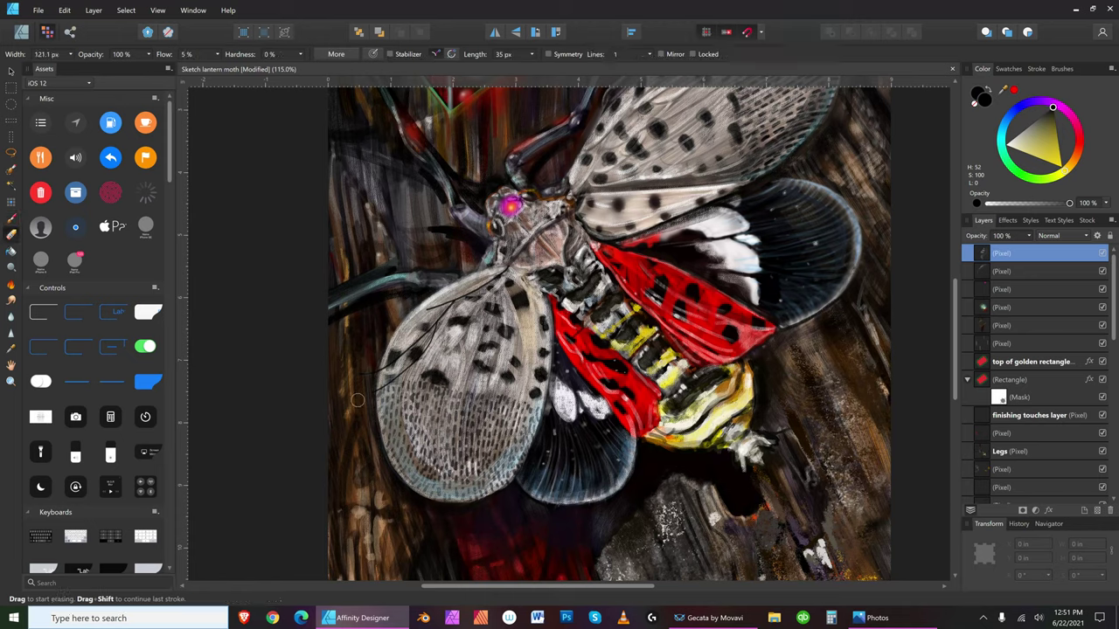
{"action": "key", "text": "bracketleft"}
{"action": "key", "text": "bracketleft"}
{"action": "key", "text": "bracketleft"}
{"action": "key", "text": "bracketleft"}
{"action": "key", "text": "bracketleft"}
{"action": "left_click", "coordinate": [13, 220]}
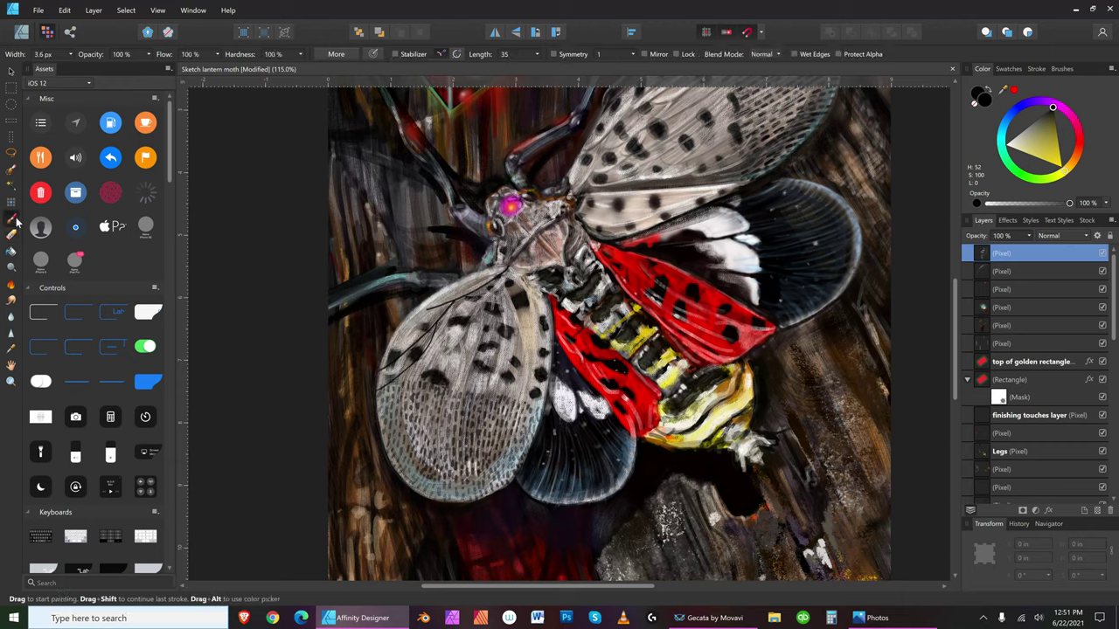
- Draw long black veins from the lower-left wing's base down through its middle, varying the brush width around 5 px
{"action": "key", "text": "bracketleft"}
{"action": "key", "text": "bracketleft"}
{"action": "key", "text": "bracketright"}
{"action": "key", "text": "bracketright"}
{"action": "key", "text": "bracketright"}
{"action": "key", "text": "bracketright"}
{"action": "key", "text": "bracketright"}
{"action": "left_click_drag", "start_coordinate": [470, 327], "coordinate": [411, 398]}
{"action": "key", "text": "bracketright"}
{"action": "key", "text": "bracketright"}
{"action": "key", "text": "bracketright"}
{"action": "left_click_drag", "start_coordinate": [486, 306], "coordinate": [463, 394]}
{"action": "key", "text": "bracketleft"}
{"action": "left_click_drag", "start_coordinate": [466, 342], "coordinate": [449, 407]}
{"action": "key", "text": "bracketleft"}
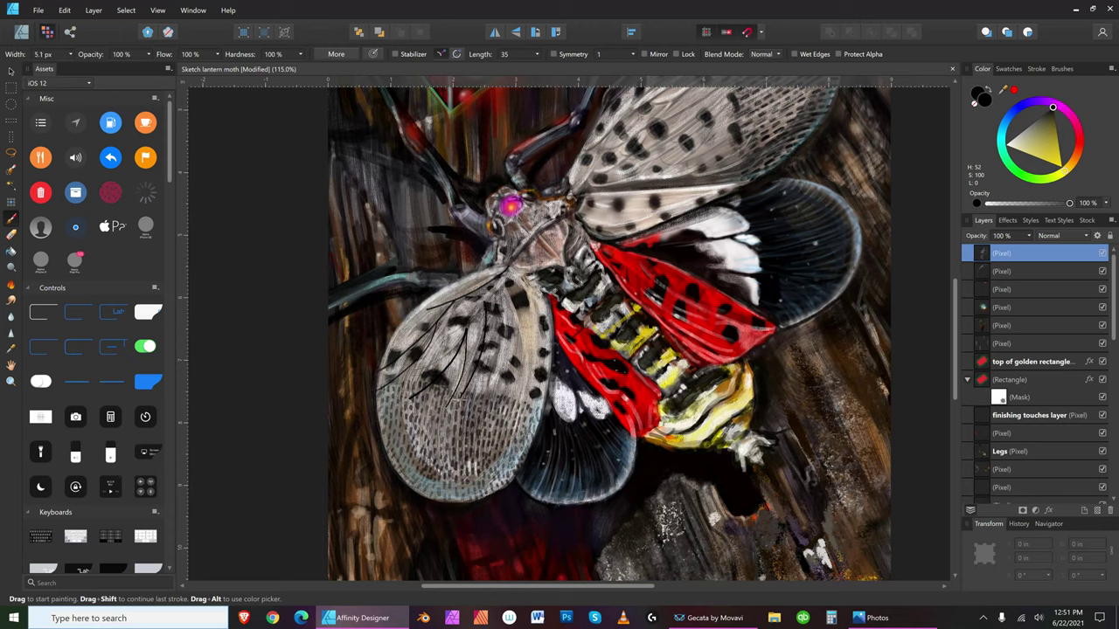
- Add thinner black veins down the right half of the lower-left wing, narrowing the brush to 2.7 px
{"action": "left_click_drag", "start_coordinate": [491, 315], "coordinate": [489, 381]}
{"action": "key", "text": "bracketleft"}
{"action": "left_click_drag", "start_coordinate": [501, 280], "coordinate": [520, 402]}
{"action": "key", "text": "bracketleft"}
{"action": "left_click_drag", "start_coordinate": [526, 322], "coordinate": [524, 374]}
{"action": "key", "text": "bracketleft"}
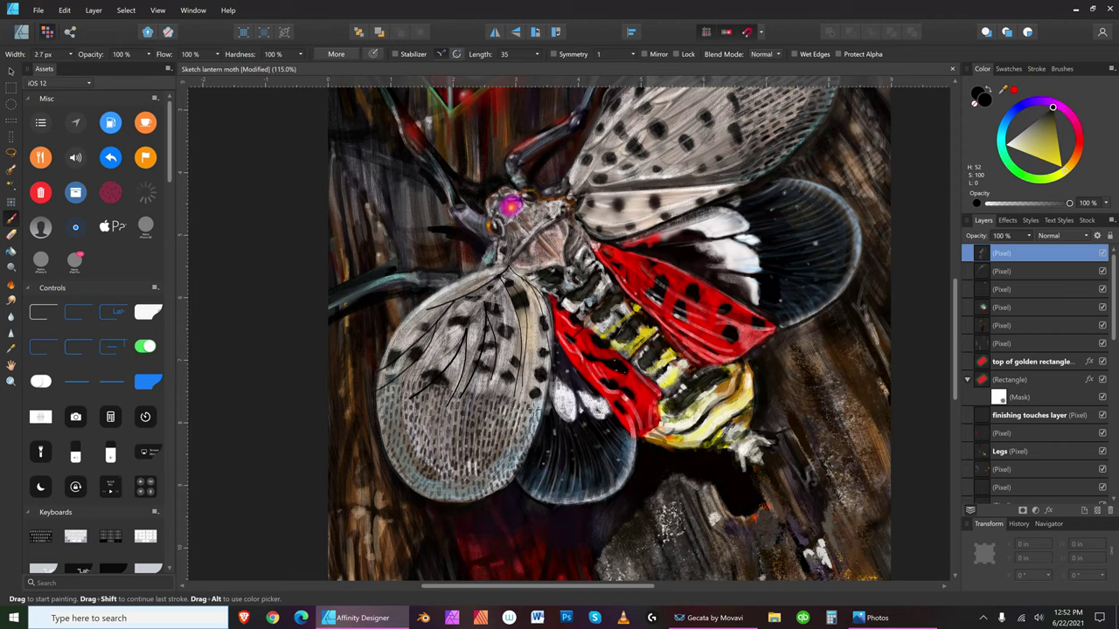
- Try further short black vein strokes in the middle of the lower-left wing, and undo the last brush strokes
{"action": "key", "text": "bracketright"}
{"action": "key", "text": "bracketright"}
{"action": "key", "text": "bracketright"}
{"action": "key", "text": "bracketright"}
{"action": "key", "text": "bracketright"}
{"action": "key", "text": "bracketright"}
{"action": "key", "text": "bracketright"}
{"action": "key", "text": "bracketleft"}
{"action": "key", "text": "bracketleft"}
{"action": "key", "text": "bracketleft"}
{"action": "key", "text": "bracketleft"}
{"action": "left_click_drag", "start_coordinate": [490, 393], "coordinate": [502, 368]}
{"action": "key", "text": "bracketleft"}
{"action": "key", "text": "bracketleft"}
{"action": "left_click", "coordinate": [65, 10]}
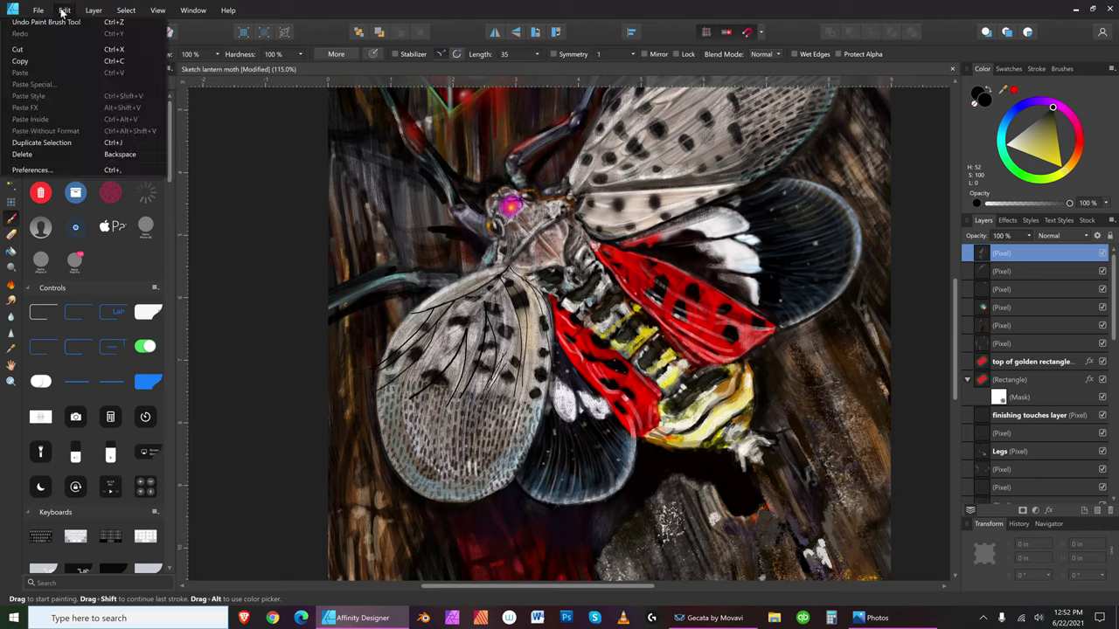
{"action": "left_click", "coordinate": [46, 22]}
{"action": "left_click", "coordinate": [65, 10]}
{"action": "left_click", "coordinate": [45, 22]}
{"action": "left_click", "coordinate": [64, 11]}
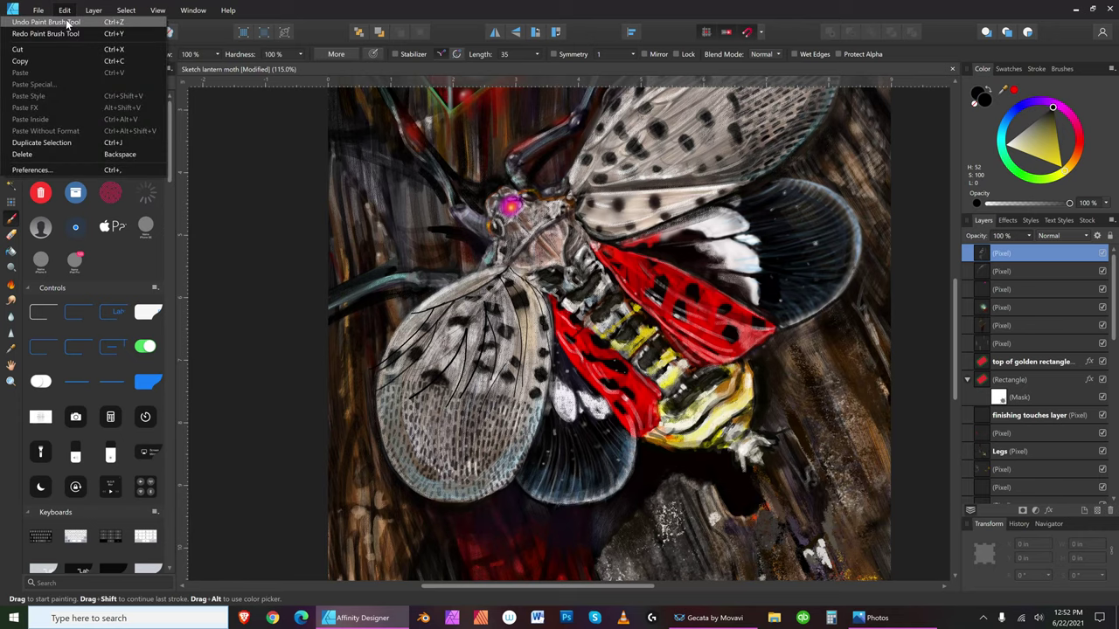
{"action": "left_click", "coordinate": [53, 22]}
{"action": "left_click", "coordinate": [65, 10]}
{"action": "left_click", "coordinate": [53, 22]}
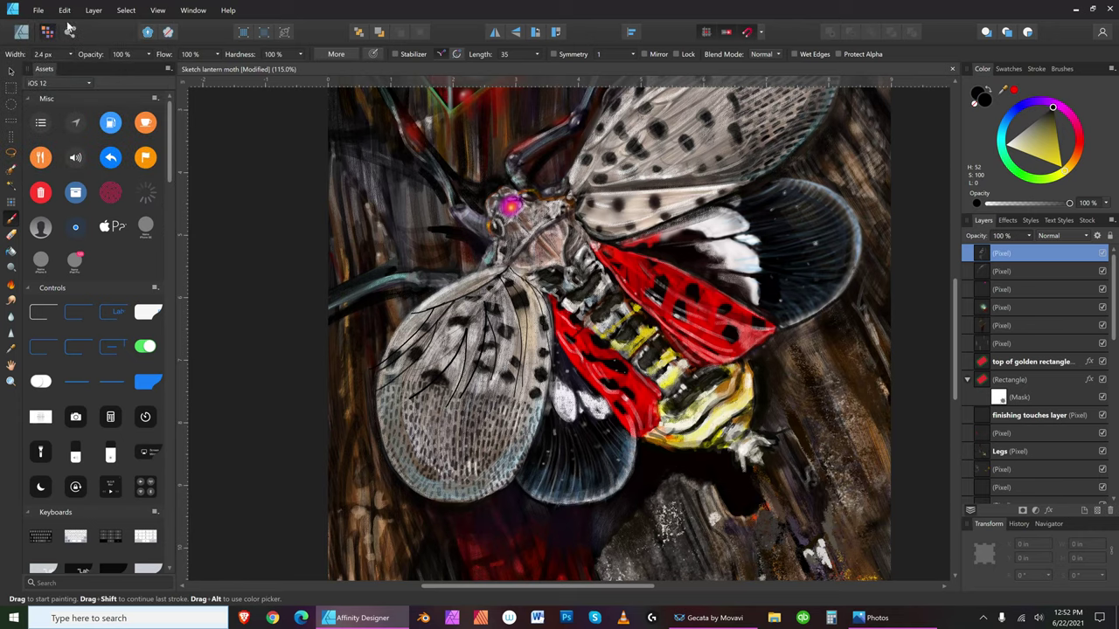
- Fade the ends of the black veins on the lower-left wing with the soft eraser at 5% flow
{"action": "left_click", "coordinate": [12, 235]}
{"action": "key", "text": "bracketright"}
{"action": "key", "text": "bracketright"}
{"action": "key", "text": "bracketright"}
{"action": "key", "text": "bracketright"}
{"action": "key", "text": "bracketright"}
{"action": "key", "text": "bracketright"}
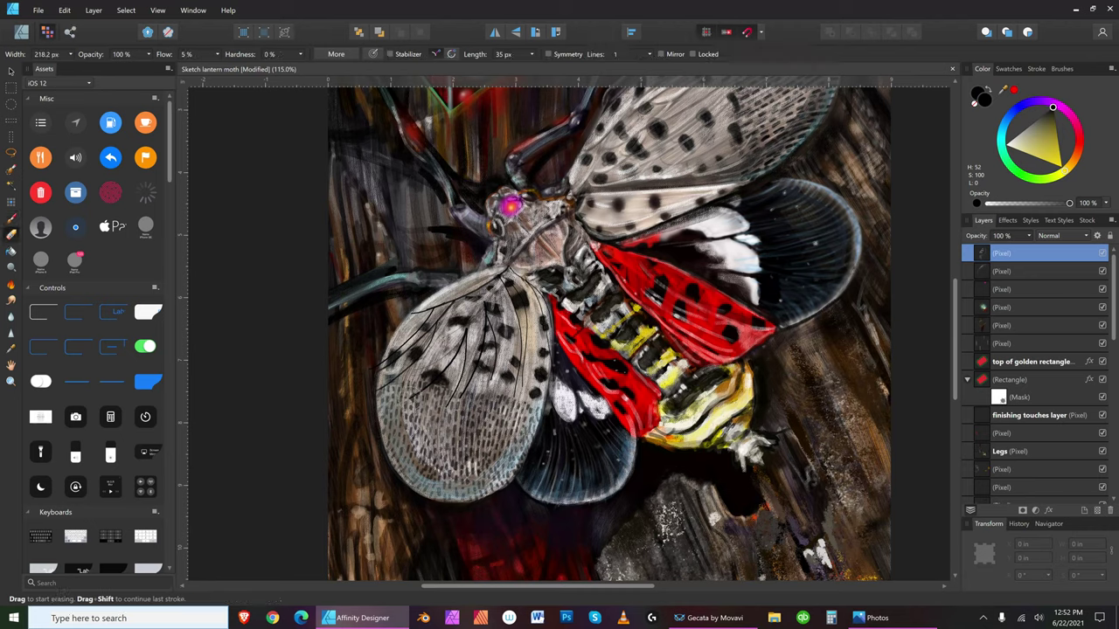
{"action": "key", "text": "bracketleft"}
{"action": "key", "text": "bracketleft"}
{"action": "key", "text": "bracketleft"}
{"action": "key", "text": "bracketleft"}
{"action": "key", "text": "bracketright"}
{"action": "key", "text": "bracketright"}
{"action": "key", "text": "bracketright"}
{"action": "key", "text": "bracketleft"}
{"action": "key", "text": "bracketleft"}
{"action": "key", "text": "bracketleft"}
{"action": "key", "text": "bracketleft"}
- Swap the active color to white, return to the Paint Brush, and undo the trial strokes made at a larger width
{"action": "key", "text": "x"}
{"action": "key", "text": "bracketleft"}
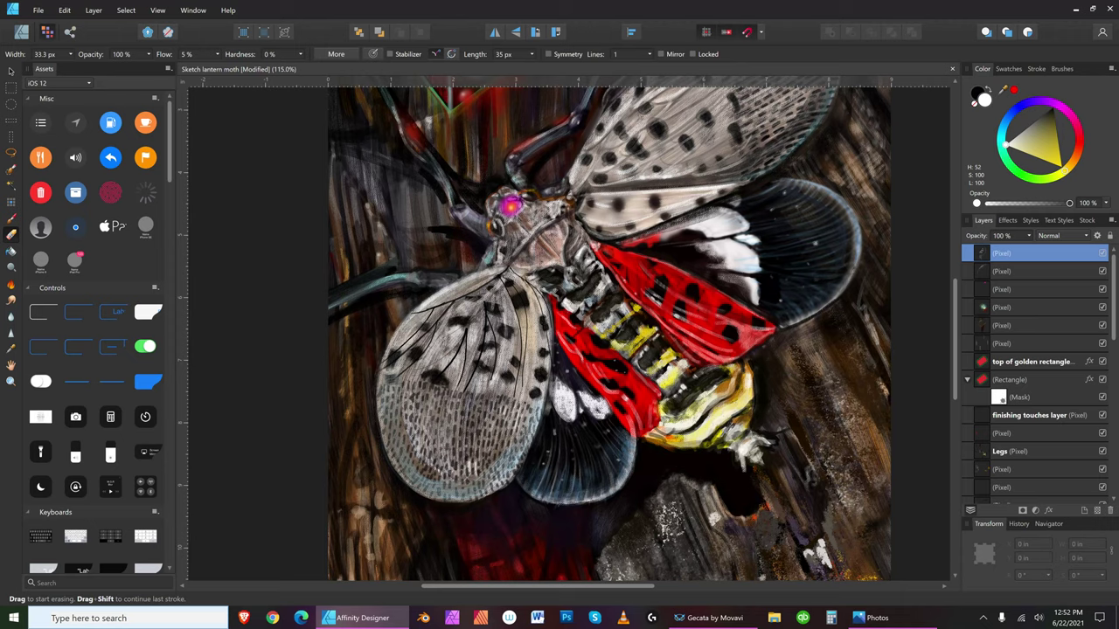
{"action": "left_click", "coordinate": [12, 220]}
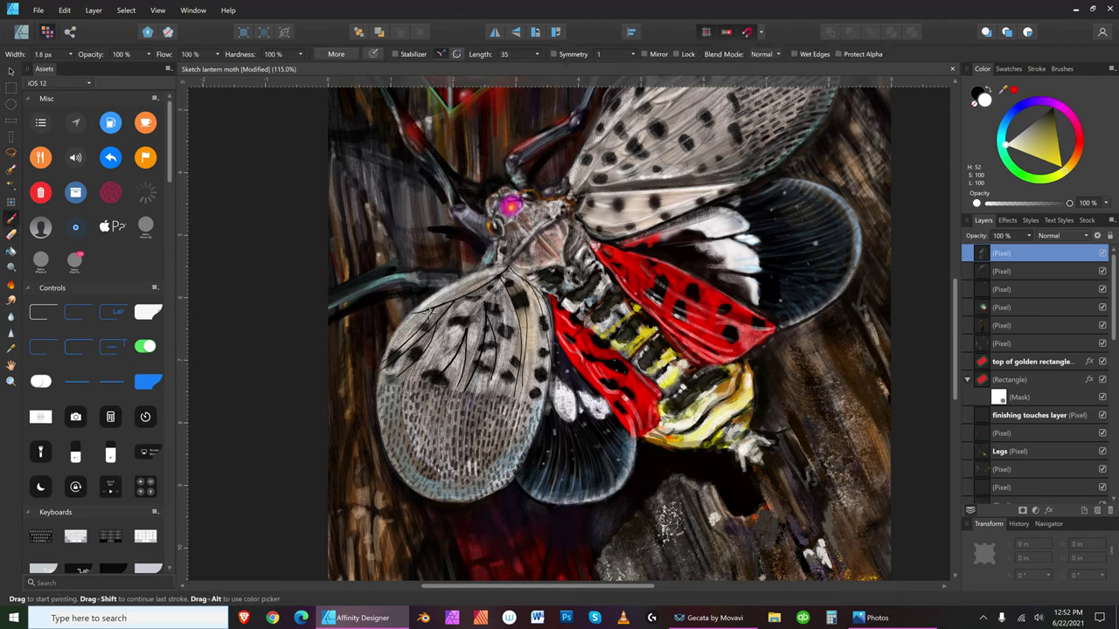
{"action": "key", "text": "bracketright"}
{"action": "key", "text": "bracketright"}
{"action": "key", "text": "bracketright"}
{"action": "key", "text": "bracketright"}
{"action": "key", "text": "bracketleft"}
{"action": "left_click", "coordinate": [65, 10]}
{"action": "left_click", "coordinate": [74, 25]}
{"action": "left_click", "coordinate": [65, 10]}
{"action": "left_click", "coordinate": [66, 19]}
- Soften the Paint Brush to 56% opacity, 2% flow and 1% hardness, and reduce its width to 6.2 px
{"action": "left_click", "coordinate": [149, 54]}
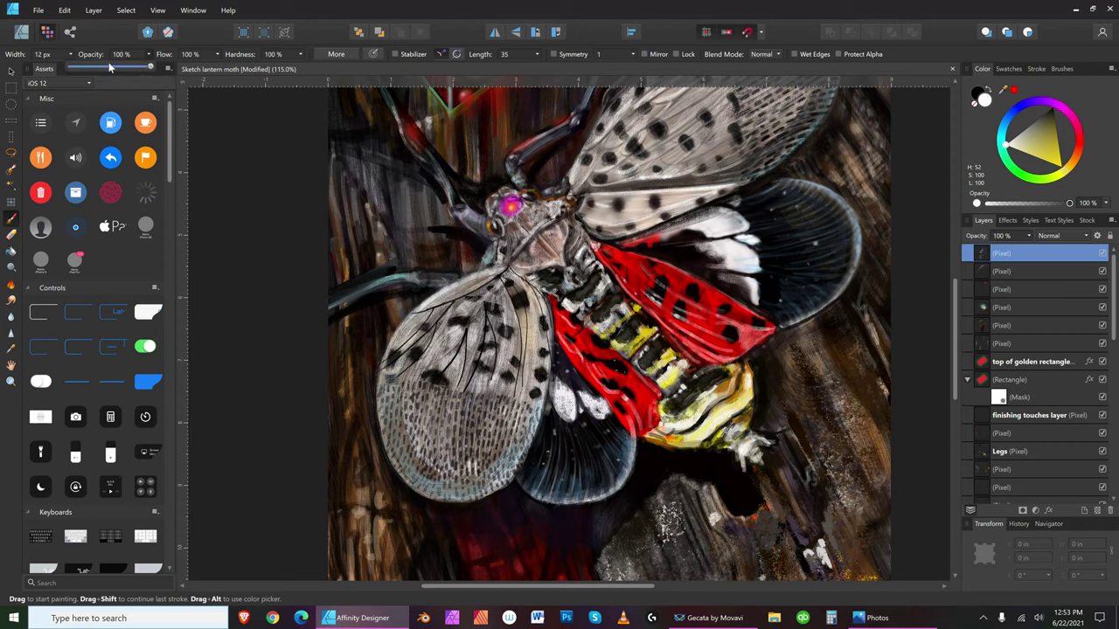
{"action": "left_click", "coordinate": [115, 67]}
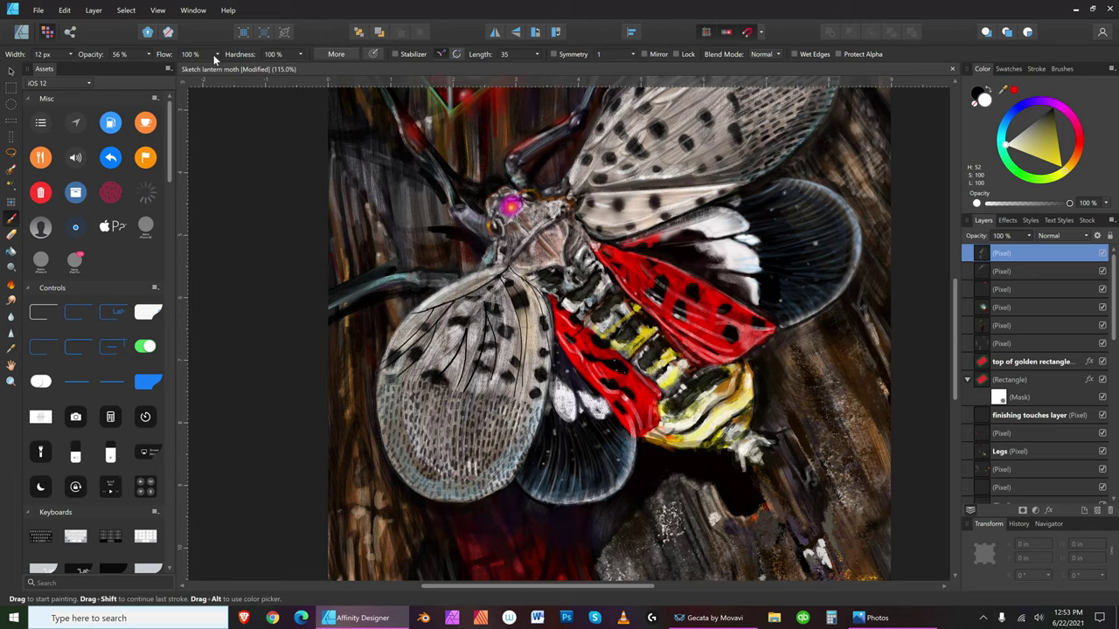
{"action": "left_click", "coordinate": [217, 54]}
{"action": "left_click", "coordinate": [142, 66]}
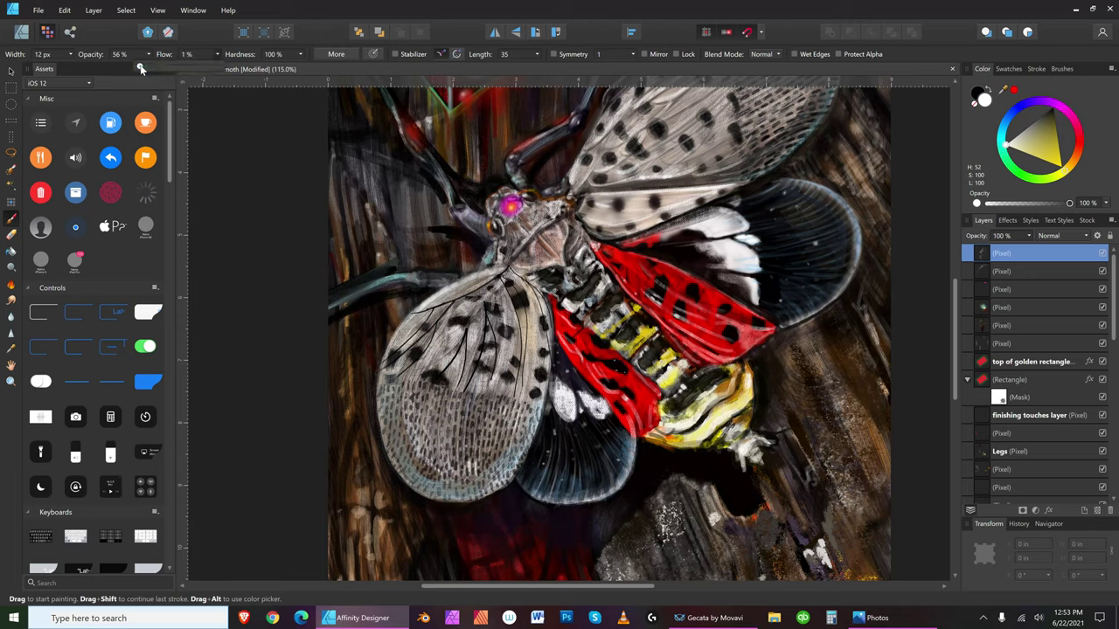
{"action": "left_click", "coordinate": [300, 55]}
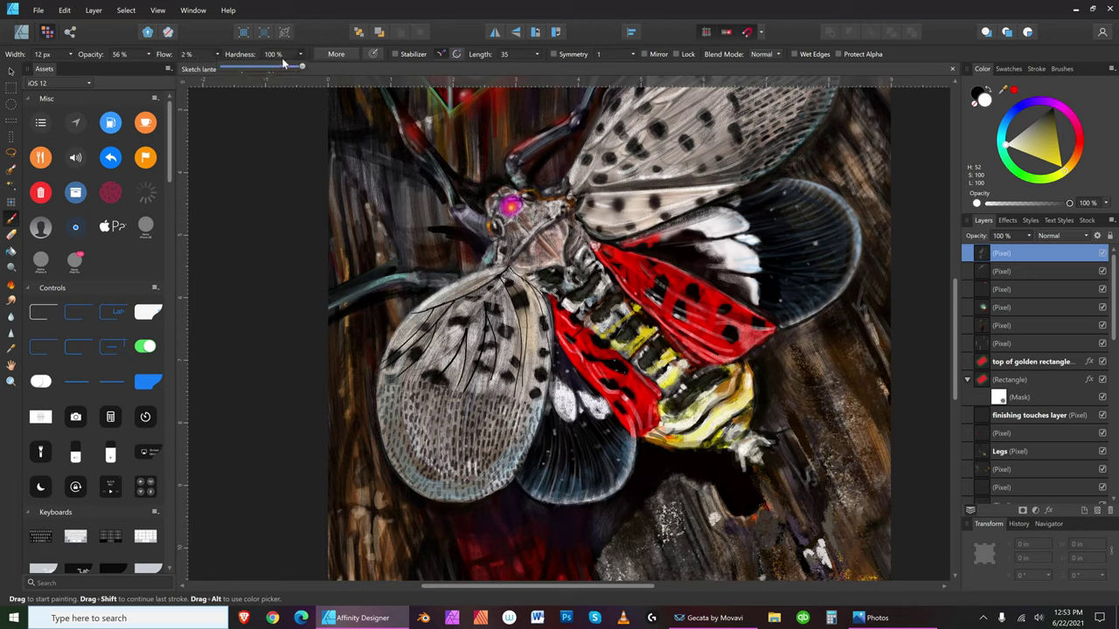
{"action": "left_click", "coordinate": [218, 68]}
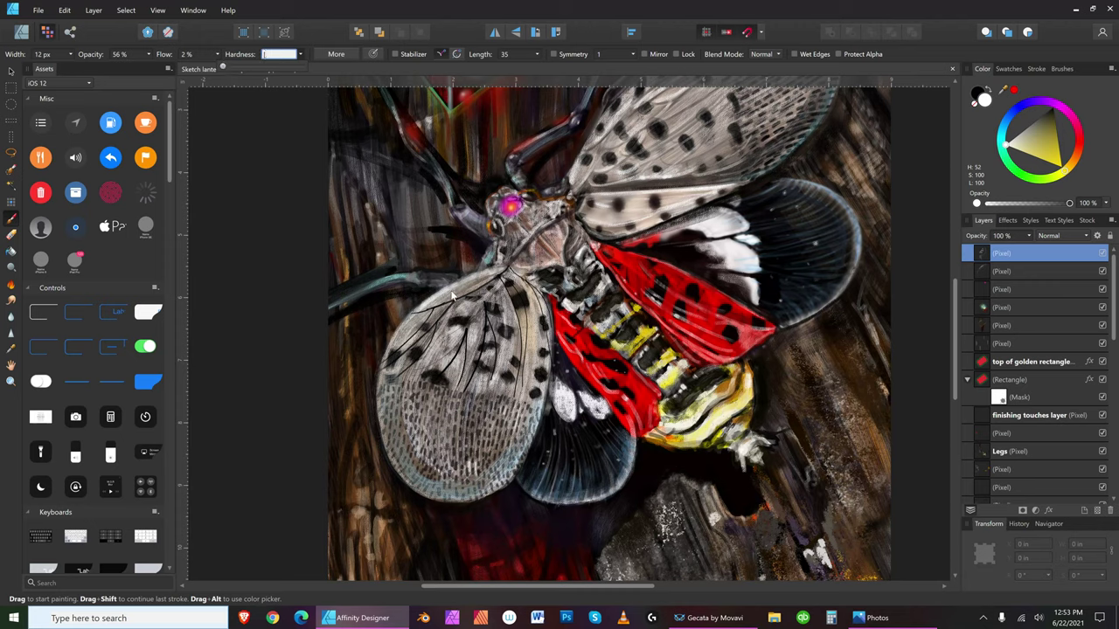
{"action": "key", "text": "bracketleft"}
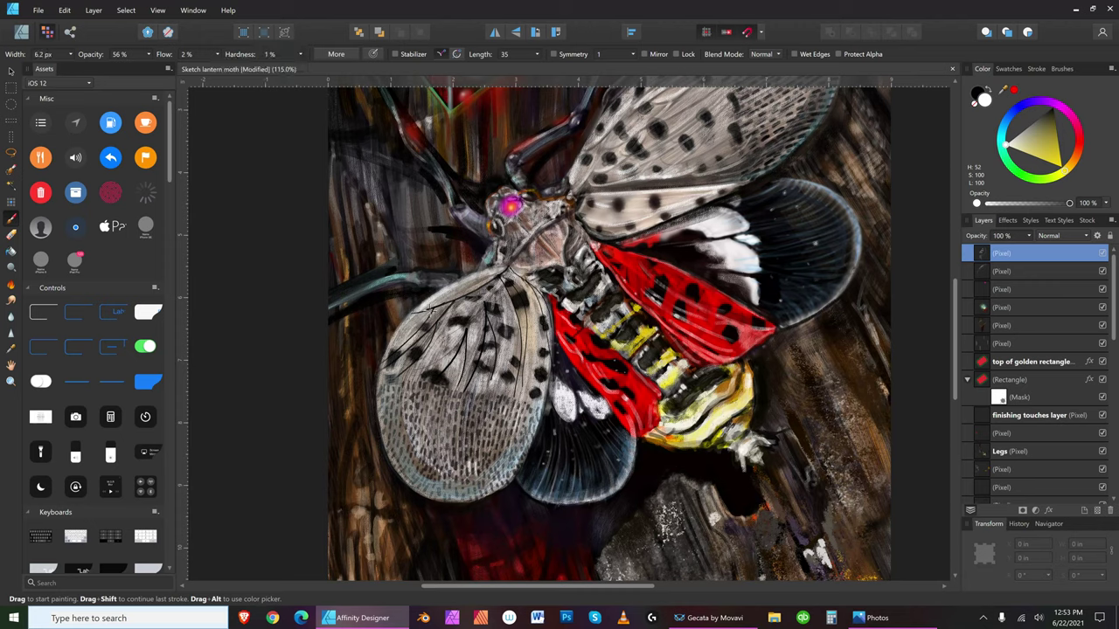
- Enlarge the Paint Brush to 38.9 px and set its flow to 20% and opacity to 83%
{"action": "key", "text": "bracketleft"}
{"action": "key", "text": "bracketleft"}
{"action": "key", "text": "bracketleft"}
{"action": "key", "text": "bracketright"}
{"action": "key", "text": "bracketright"}
{"action": "key", "text": "bracketright"}
{"action": "key", "text": "bracketright"}
{"action": "key", "text": "bracketright"}
{"action": "key", "text": "bracketright"}
{"action": "left_click", "coordinate": [217, 55]}
{"action": "left_click", "coordinate": [234, 70]}
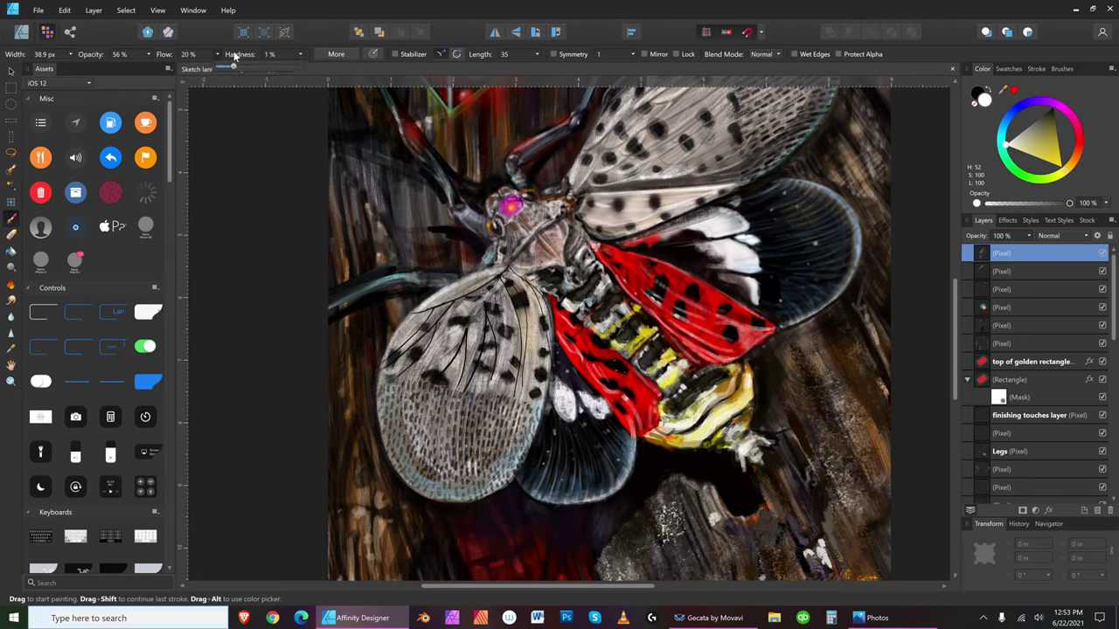
{"action": "left_click", "coordinate": [149, 54]}
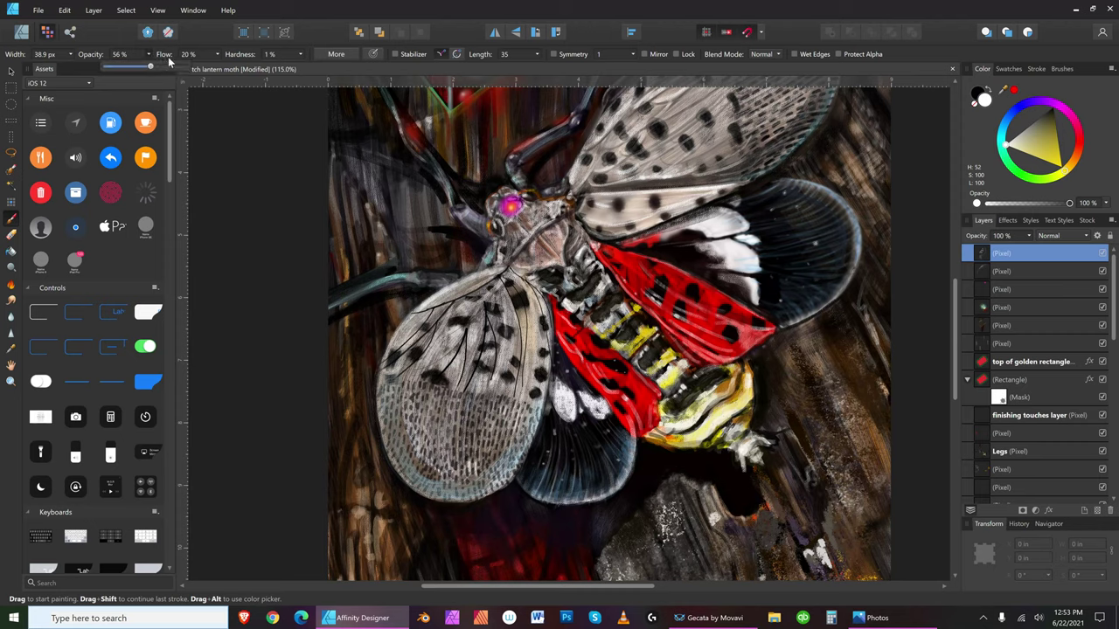
{"action": "left_click", "coordinate": [173, 69]}
- Paint a soft white highlight along the lower-left wing's upper edge toward its base
{"action": "key", "text": "bracketleft"}
{"action": "mouse_move", "coordinate": [426, 316]}
{"action": "left_mouse_down"}
{"action": "mouse_move", "coordinate": [415, 331]}
{"action": "mouse_move", "coordinate": [447, 308]}
{"action": "mouse_move", "coordinate": [409, 344]}
{"action": "mouse_move", "coordinate": [434, 306]}
{"action": "mouse_move", "coordinate": [410, 313]}
{"action": "mouse_move", "coordinate": [505, 266]}
{"action": "left_mouse_up"}
{"action": "key", "text": "bracketleft"}
{"action": "key", "text": "bracketleft"}
{"action": "key", "text": "bracketleft"}
{"action": "key", "text": "bracketleft"}
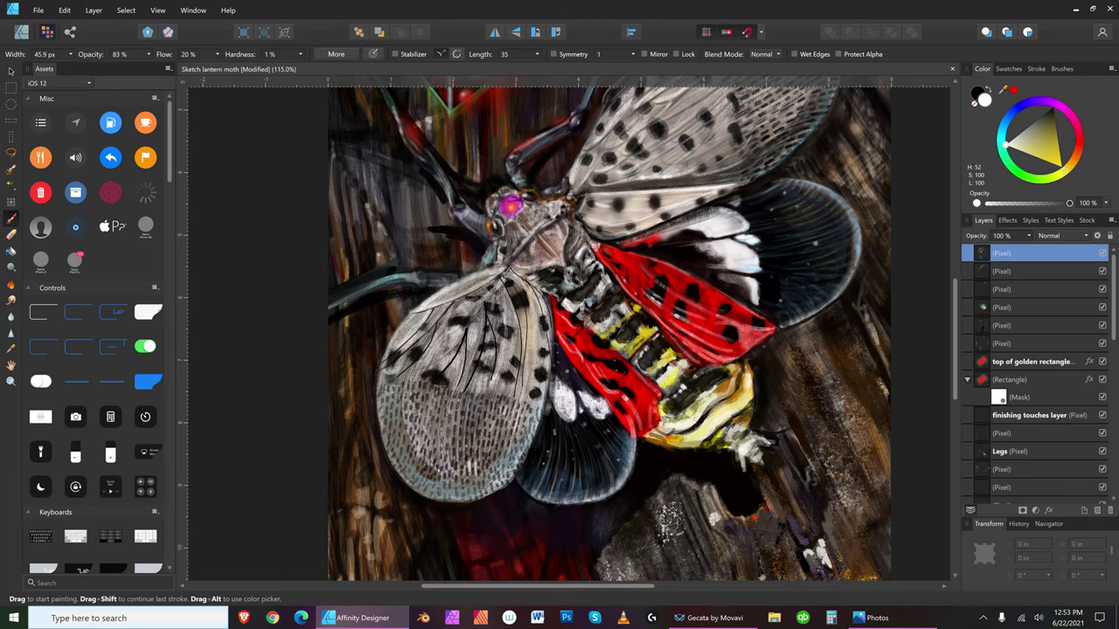
- Paint soft white highlights between the black veins in the left and middle parts of the lower-left wing, using a 39 px brush
{"action": "key", "text": "bracketleft"}
{"action": "key", "text": "bracketleft"}
{"action": "key", "text": "bracketleft"}
{"action": "left_click", "coordinate": [497, 289]}
{"action": "left_click_drag", "start_coordinate": [475, 303], "coordinate": [370, 395]}
{"action": "mouse_move", "coordinate": [463, 339]}
{"action": "left_mouse_down"}
{"action": "mouse_move", "coordinate": [414, 370]}
{"action": "mouse_move", "coordinate": [449, 395]}
{"action": "mouse_move", "coordinate": [458, 385]}
{"action": "left_mouse_up"}
{"action": "left_click_drag", "start_coordinate": [486, 302], "coordinate": [468, 388]}
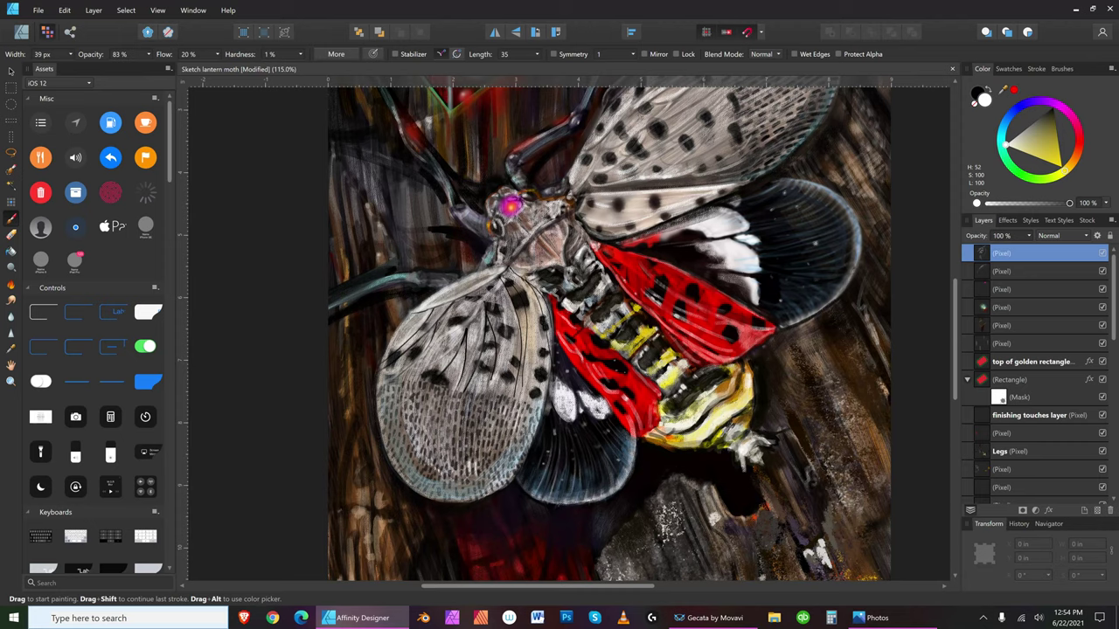
- Paint soft white highlights between the veins in the right half of the lower-left wing, from its base downward
{"action": "left_click_drag", "start_coordinate": [491, 316], "coordinate": [489, 400]}
{"action": "left_click_drag", "start_coordinate": [499, 297], "coordinate": [499, 351]}
{"action": "mouse_move", "coordinate": [503, 288]}
{"action": "left_mouse_down"}
{"action": "mouse_move", "coordinate": [516, 358]}
{"action": "mouse_move", "coordinate": [522, 300]}
{"action": "mouse_move", "coordinate": [528, 360]}
{"action": "mouse_move", "coordinate": [525, 321]}
{"action": "mouse_move", "coordinate": [528, 392]}
{"action": "mouse_move", "coordinate": [505, 424]}
{"action": "left_mouse_up"}
{"action": "key", "text": "bracketright"}
{"action": "key", "text": "bracketright"}
{"action": "key", "text": "bracketleft"}
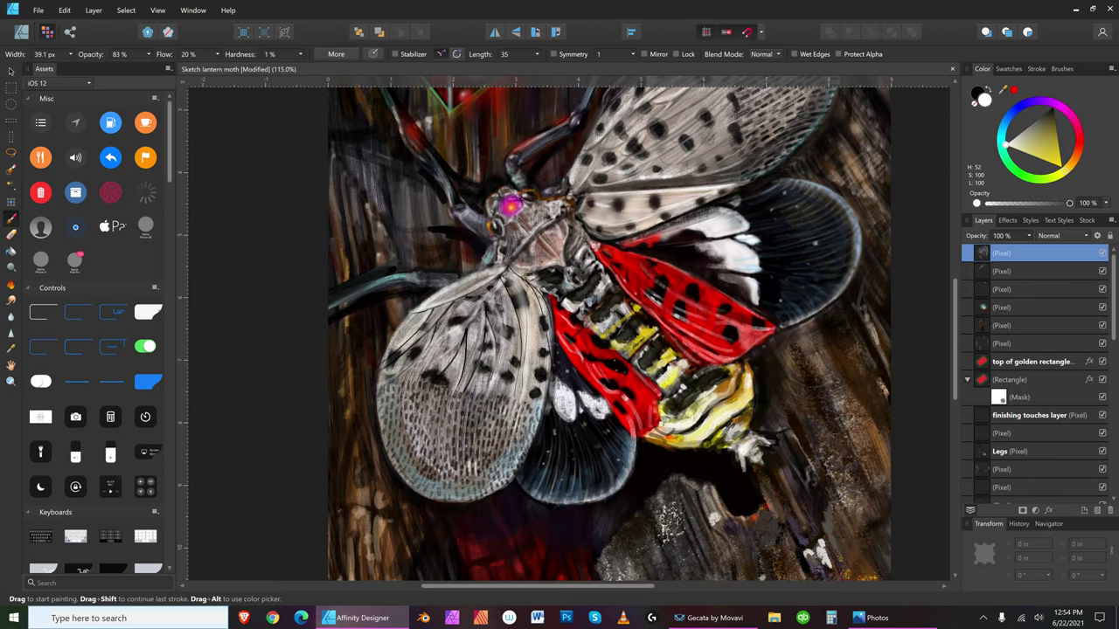
- Adjust the soft white brush's width repeatedly over the lower-left wing, ending at 71.6 px
{"action": "key", "text": "bracketleft"}
{"action": "key", "text": "bracketleft"}
{"action": "key", "text": "bracketleft"}
{"action": "key", "text": "bracketleft"}
{"action": "key", "text": "bracketleft"}
{"action": "key", "text": "bracketleft"}
{"action": "key", "text": "bracketright"}
{"action": "key", "text": "bracketright"}
{"action": "key", "text": "bracketright"}
{"action": "key", "text": "bracketleft"}
{"action": "key", "text": "bracketleft"}
{"action": "key", "text": "bracketleft"}
{"action": "key", "text": "bracketleft"}
{"action": "key", "text": "bracketright"}
{"action": "key", "text": "bracketright"}
{"action": "key", "text": "bracketright"}
{"action": "key", "text": "bracketright"}
{"action": "key", "text": "bracketright"}
{"action": "key", "text": "bracketright"}
{"action": "key", "text": "bracketright"}
{"action": "key", "text": "bracketright"}
{"action": "key", "text": "bracketleft"}
{"action": "key", "text": "bracketleft"}
{"action": "key", "text": "bracketleft"}
{"action": "key", "text": "bracketleft"}
{"action": "key", "text": "bracketleft"}
{"action": "key", "text": "bracketleft"}
{"action": "key", "text": "bracketleft"}
{"action": "key", "text": "bracketleft"}
{"action": "key", "text": "bracketleft"}
{"action": "key", "text": "bracketleft"}
{"action": "key", "text": "bracketright"}
{"action": "key", "text": "bracketright"}
{"action": "key", "text": "bracketright"}
{"action": "key", "text": "bracketright"}
{"action": "key", "text": "bracketright"}
{"action": "key", "text": "bracketright"}
{"action": "key", "text": "bracketright"}
{"action": "key", "text": "bracketleft"}
{"action": "key", "text": "bracketleft"}
{"action": "key", "text": "bracketright"}
{"action": "key", "text": "bracketright"}
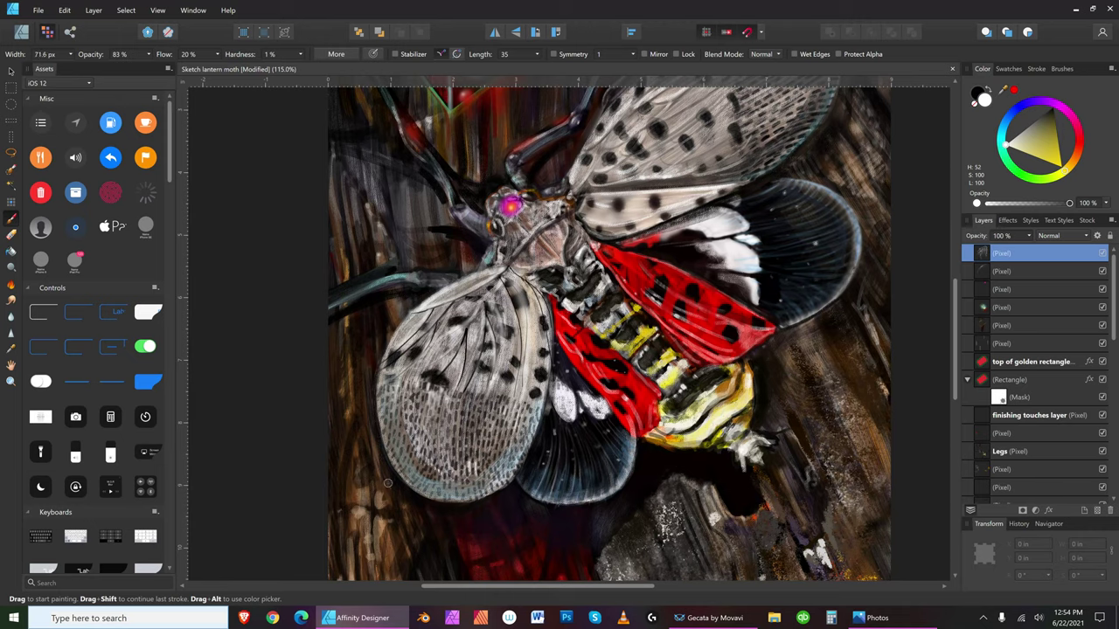
- Paint soft white highlights over the speckled lower part of the lower-left wing, varying the brush width and ending at 102.3 px
{"action": "key", "text": "bracketright"}
{"action": "key", "text": "bracketright"}
{"action": "key", "text": "bracketright"}
{"action": "key", "text": "bracketright"}
{"action": "key", "text": "bracketright"}
{"action": "key", "text": "bracketright"}
{"action": "key", "text": "bracketleft"}
{"action": "key", "text": "bracketleft"}
{"action": "key", "text": "bracketleft"}
{"action": "key", "text": "bracketleft"}
{"action": "key", "text": "bracketleft"}
{"action": "key", "text": "bracketleft"}
{"action": "key", "text": "bracketleft"}
{"action": "key", "text": "bracketleft"}
{"action": "key", "text": "bracketleft"}
{"action": "key", "text": "bracketleft"}
{"action": "key", "text": "bracketleft"}
{"action": "key", "text": "bracketleft"}
{"action": "key", "text": "bracketleft"}
{"action": "key", "text": "bracketleft"}
{"action": "key", "text": "bracketleft"}
{"action": "key", "text": "bracketleft"}
{"action": "key", "text": "bracketright"}
{"action": "key", "text": "bracketright"}
{"action": "key", "text": "bracketright"}
{"action": "key", "text": "bracketright"}
{"action": "key", "text": "bracketright"}
{"action": "key", "text": "bracketright"}
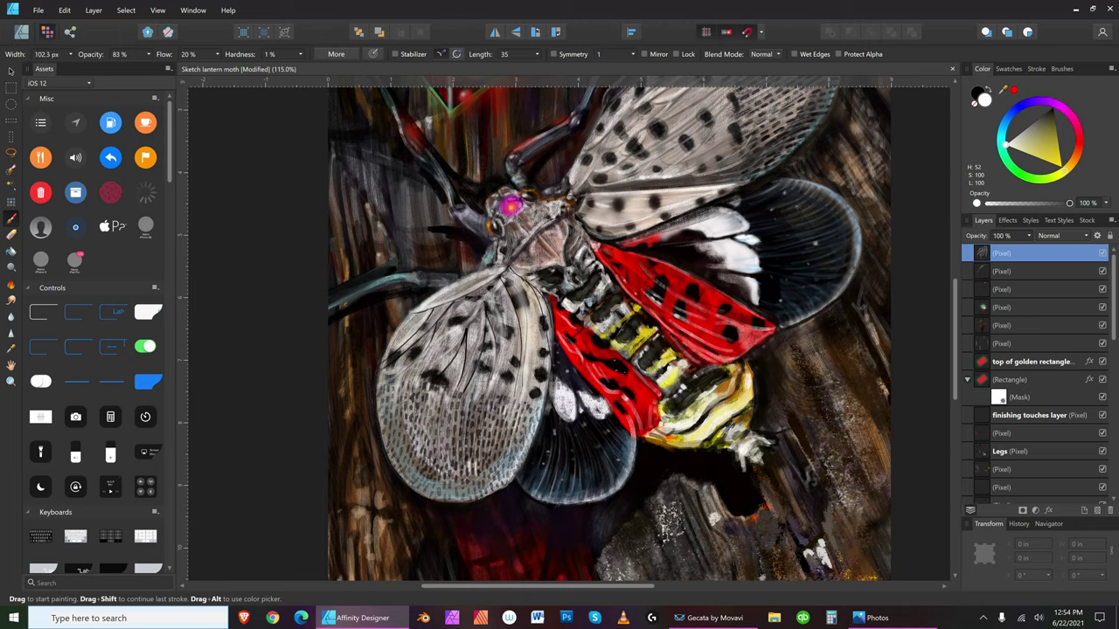
- Brighten the lower-left wing's rounded bottom edge with soft white strokes, enlarging the brush to 237.4 px
{"action": "key", "text": "bracketleft"}
{"action": "key", "text": "bracketleft"}
{"action": "key", "text": "bracketleft"}
{"action": "key", "text": "bracketright"}
{"action": "key", "text": "bracketright"}
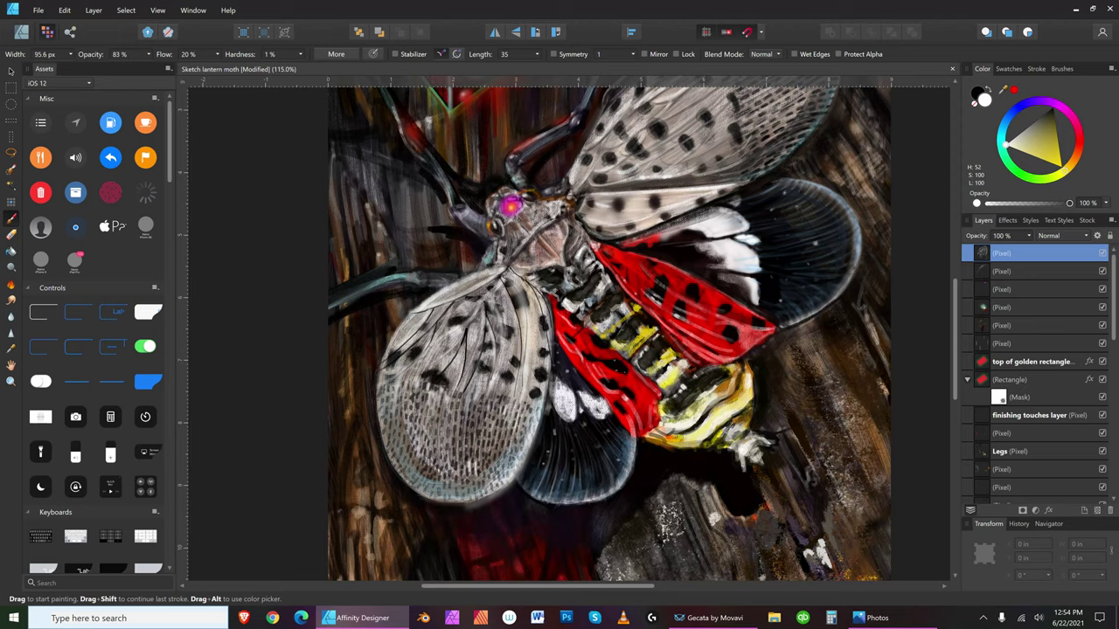
{"action": "key", "text": "bracketright"}
{"action": "key", "text": "bracketright"}
{"action": "key", "text": "bracketright"}
{"action": "key", "text": "bracketright"}
{"action": "key", "text": "bracketright"}
{"action": "key", "text": "bracketright"}
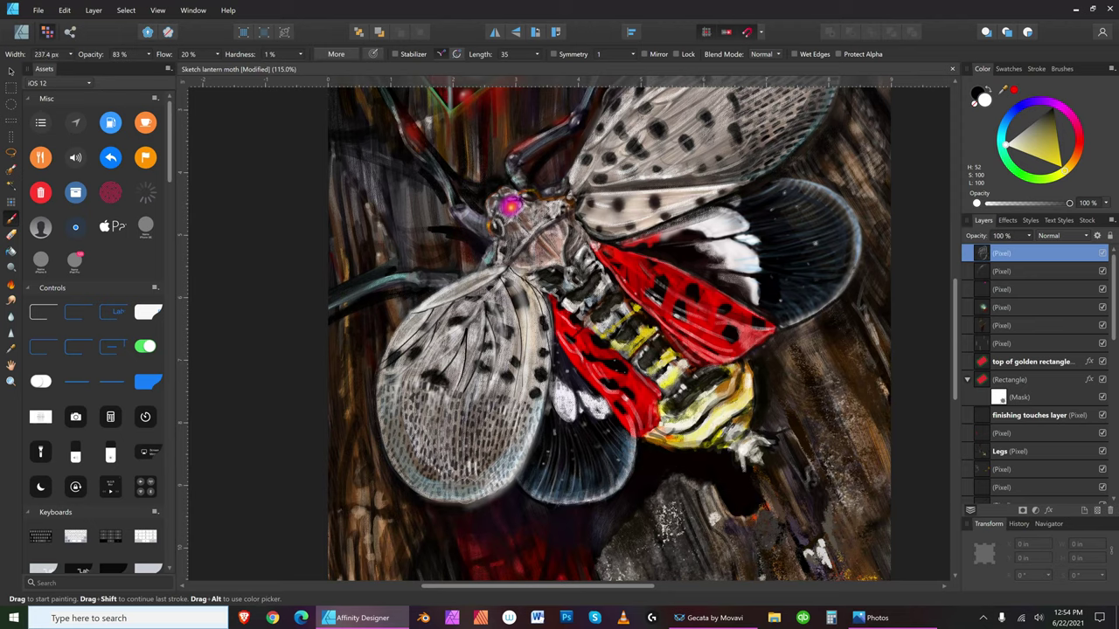
- Paint more soft white over the lower half of the lower-left wing, reducing the brush width to 105.3 px
{"action": "key", "text": "bracketleft"}
{"action": "key", "text": "bracketleft"}
{"action": "key", "text": "bracketleft"}
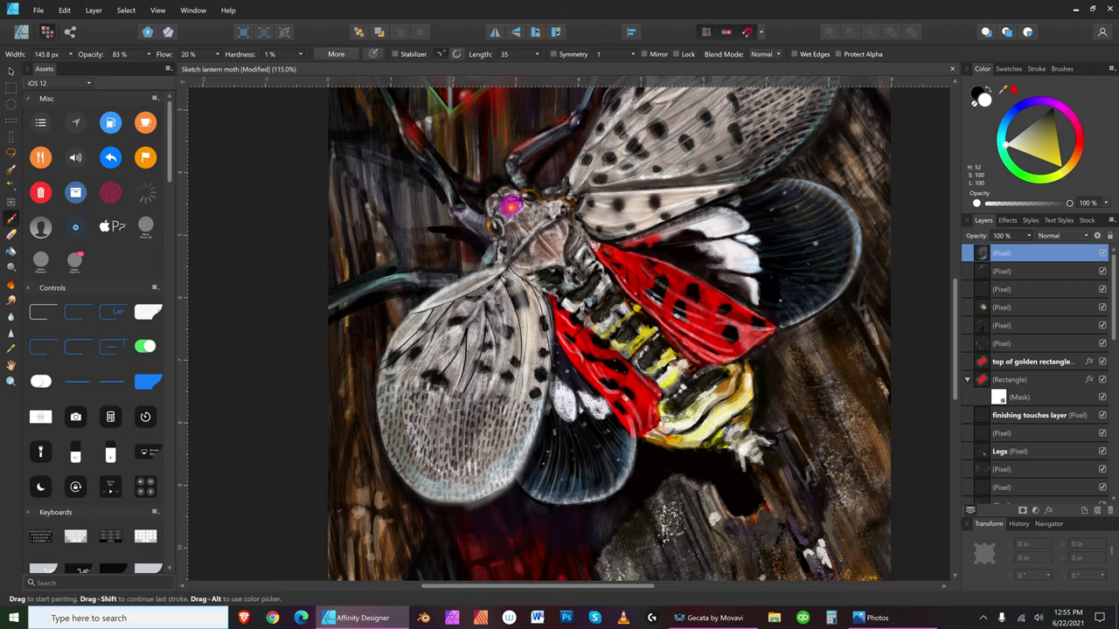
{"action": "key", "text": "bracketleft"}
{"action": "key", "text": "bracketleft"}
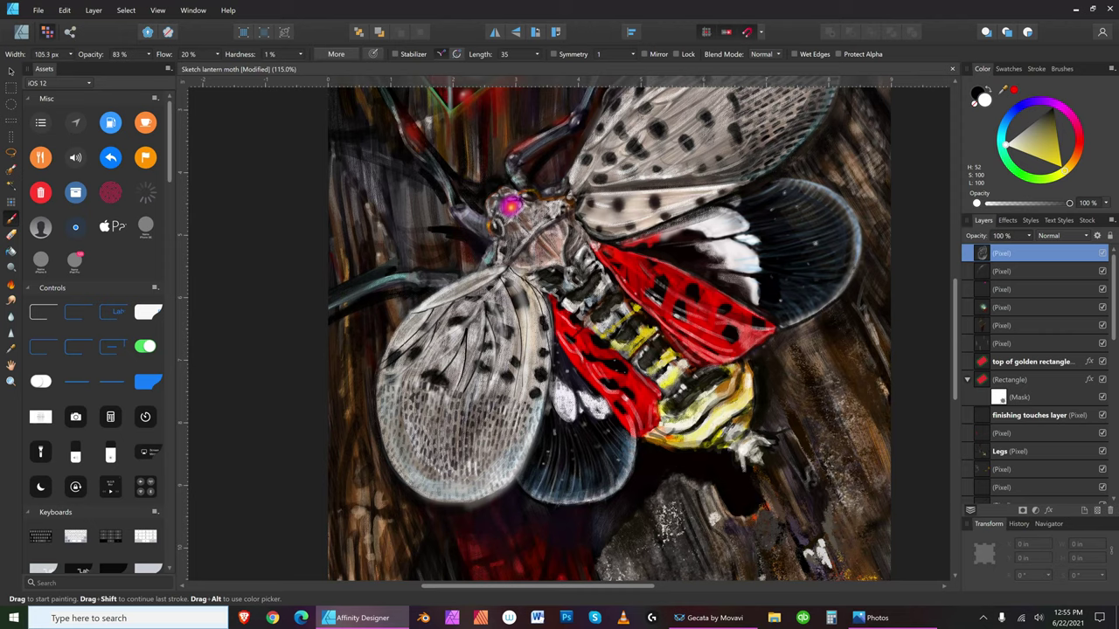
- Erase white overspill around the lower-left wing's outline with the soft Erase Brush at 5% flow, varying its width
{"action": "left_click", "coordinate": [11, 234]}
{"action": "key", "text": "bracketleft"}
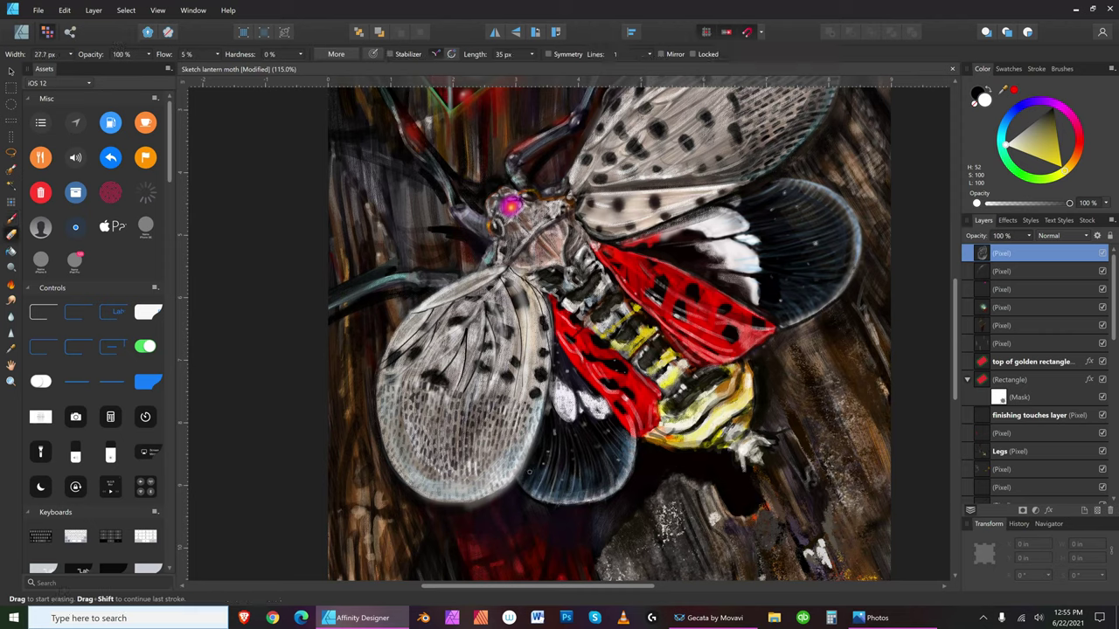
{"action": "key", "text": "bracketright"}
{"action": "key", "text": "bracketright"}
{"action": "key", "text": "bracketright"}
{"action": "key", "text": "bracketright"}
{"action": "key", "text": "bracketright"}
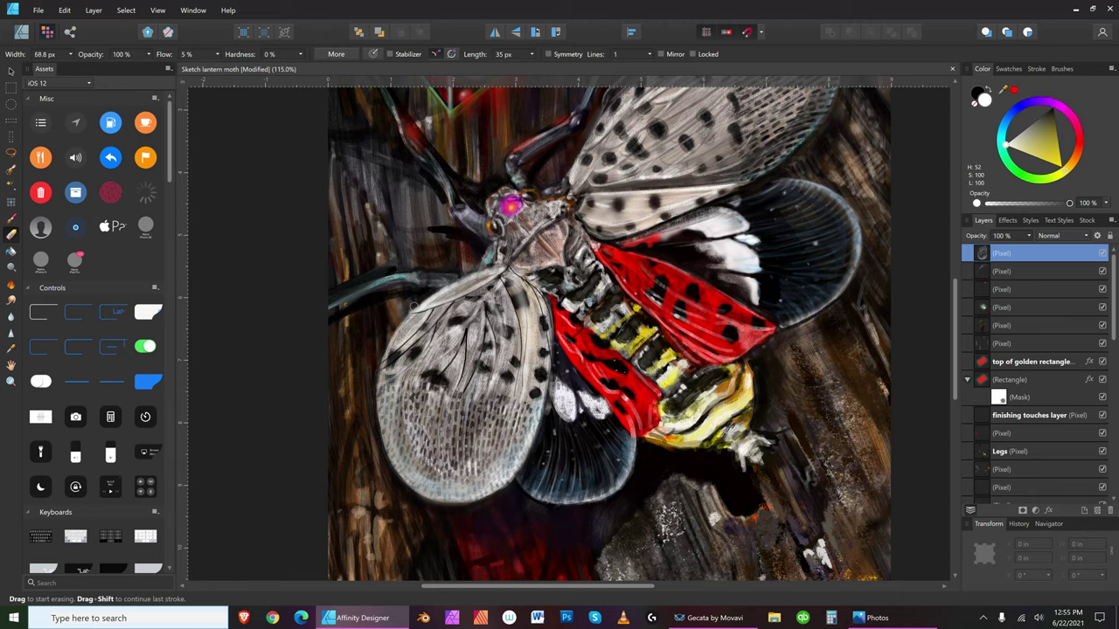
{"action": "key", "text": "bracketright"}
- Save the document and zoom to fit the whole artwork
{"action": "left_click", "coordinate": [38, 9]}
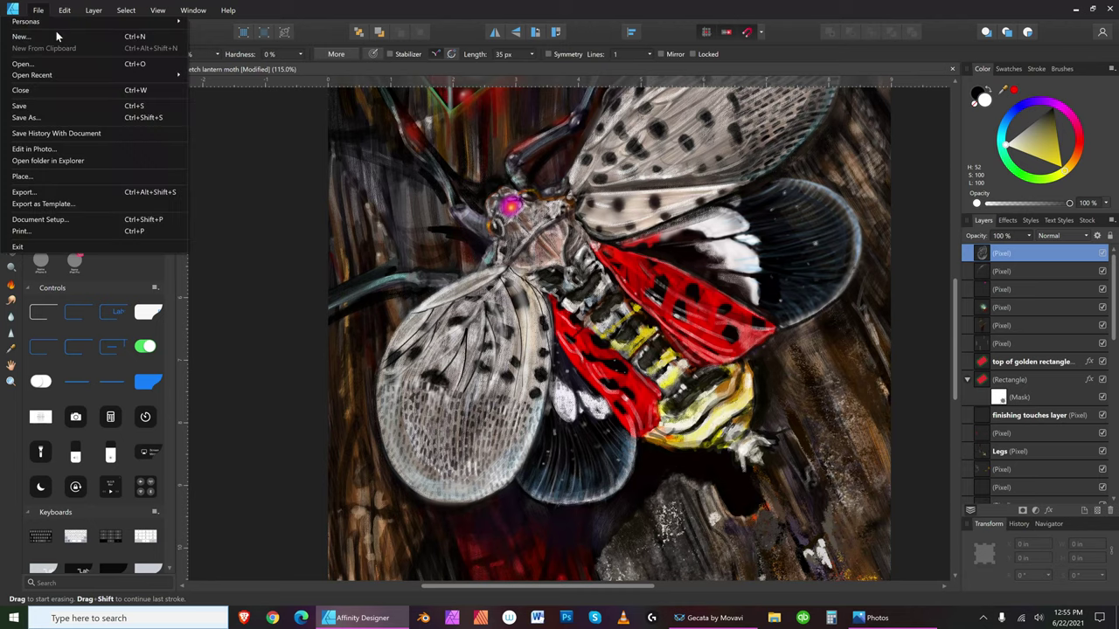
{"action": "left_click", "coordinate": [56, 103]}
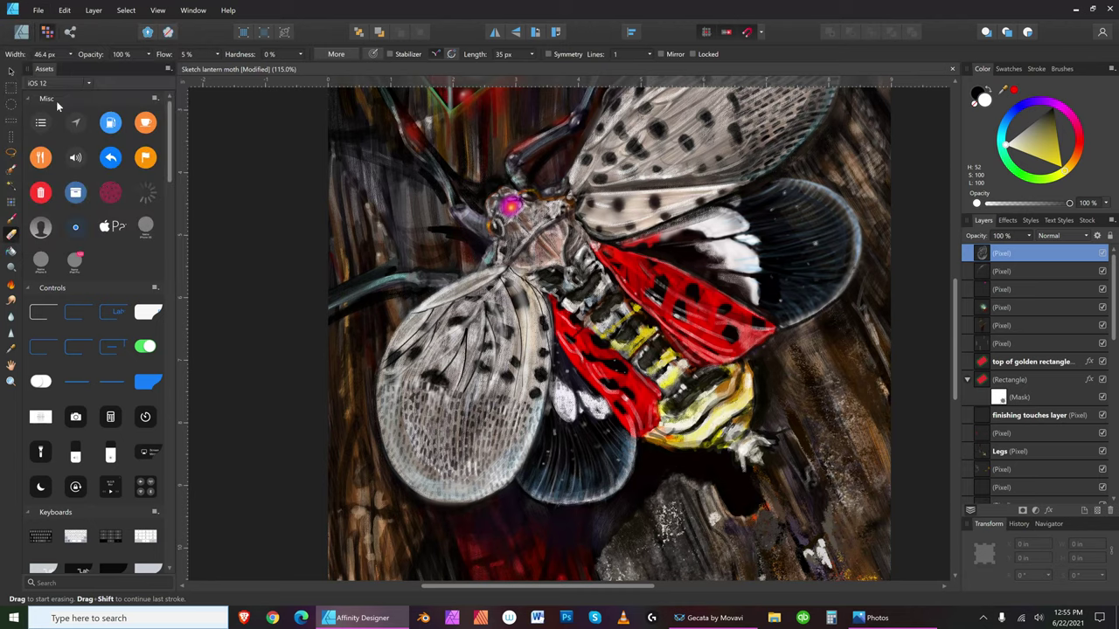
{"action": "left_click", "coordinate": [162, 11]}
{"action": "mouse_move", "coordinate": [175, 21]}
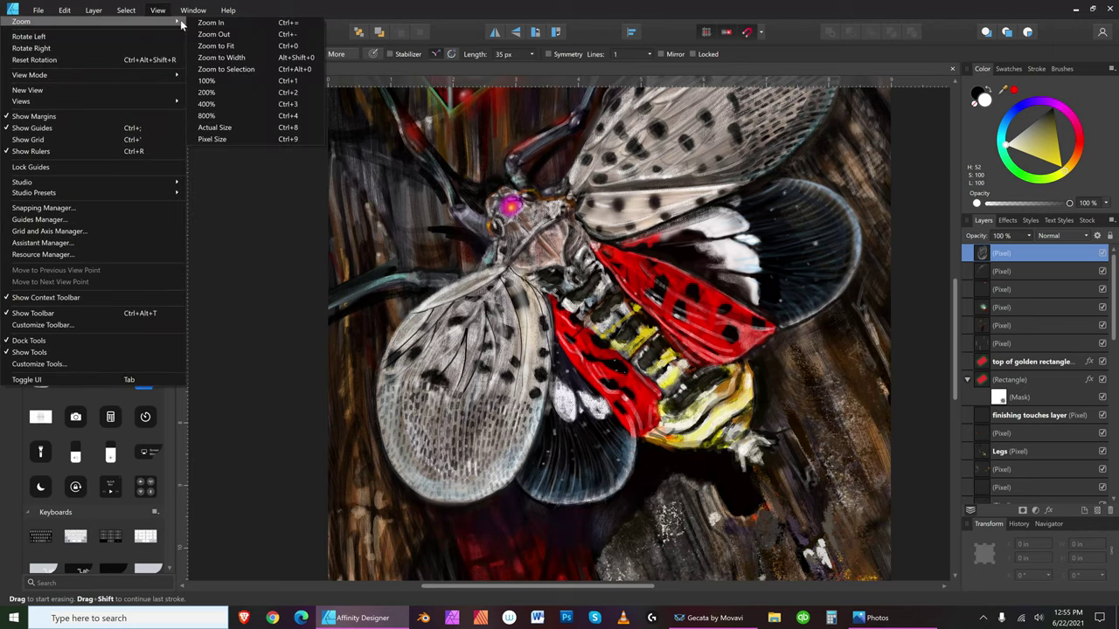
{"action": "left_click", "coordinate": [238, 46]}
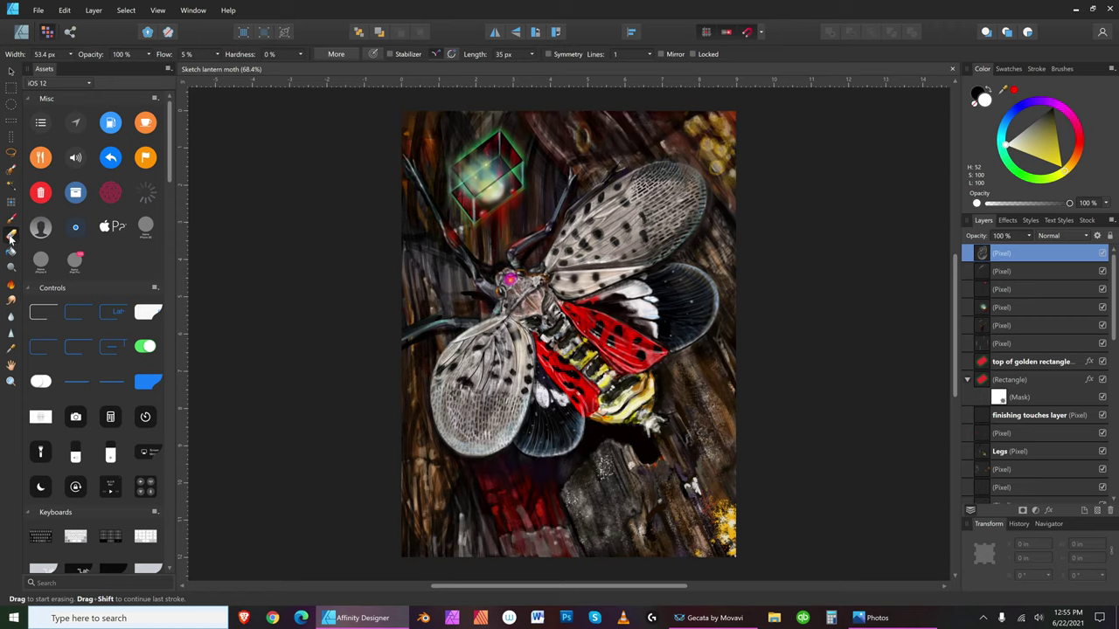
- Soften the highlight layer with the Erase Brush at larger widths, ending at 146.2 px
{"action": "key", "text": "bracketright"}
{"action": "key", "text": "bracketright"}
{"action": "key", "text": "bracketright"}
{"action": "key", "text": "bracketright"}
{"action": "key", "text": "bracketright"}
{"action": "key", "text": "bracketleft"}
{"action": "key", "text": "bracketleft"}
{"action": "key", "text": "bracketleft"}
{"action": "key", "text": "bracketleft"}
{"action": "key", "text": "bracketleft"}
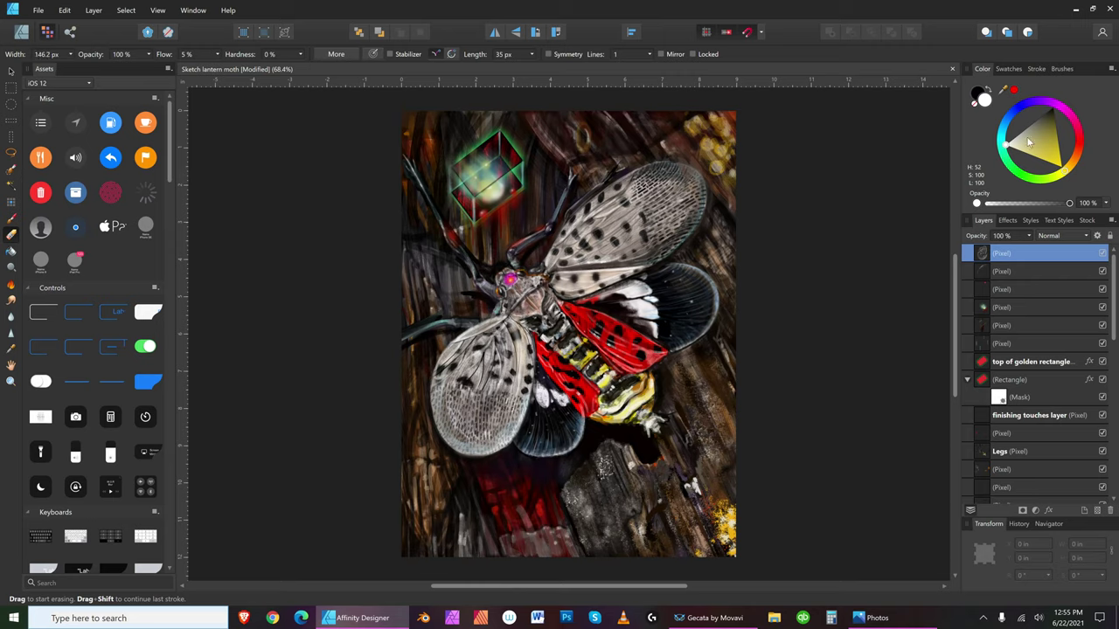
- Pick a pale beige-grey (H 52, S 22, L 82), add a new pixel layer and activate the Paint Brush
{"action": "left_click_drag", "start_coordinate": [1017, 149], "coordinate": [1018, 137]}
{"action": "left_click", "coordinate": [1097, 509]}
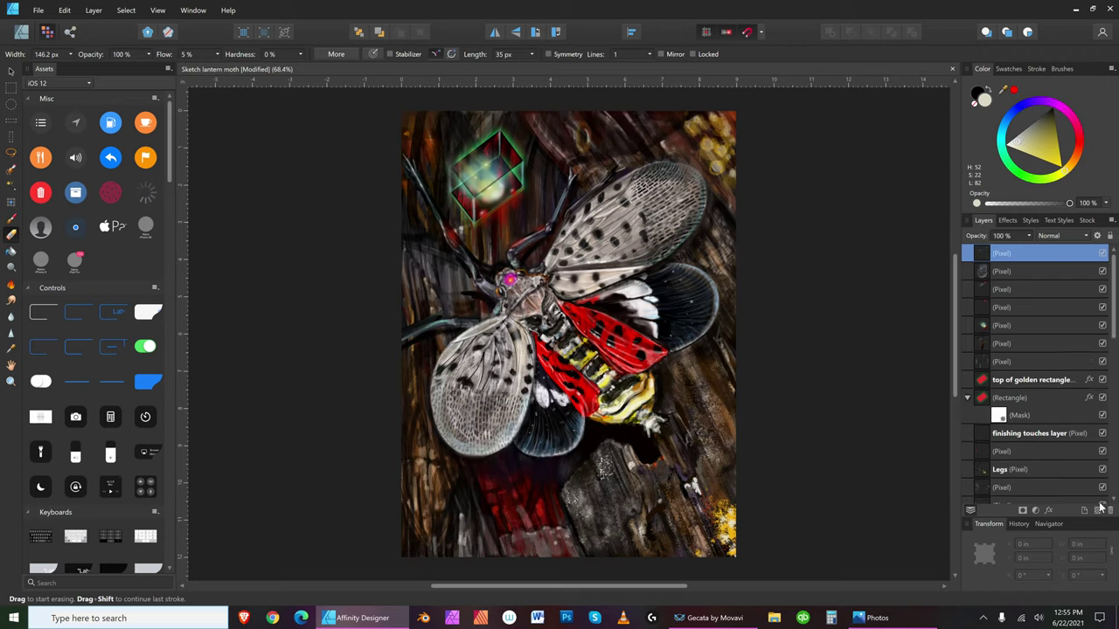
{"action": "left_click", "coordinate": [10, 216]}
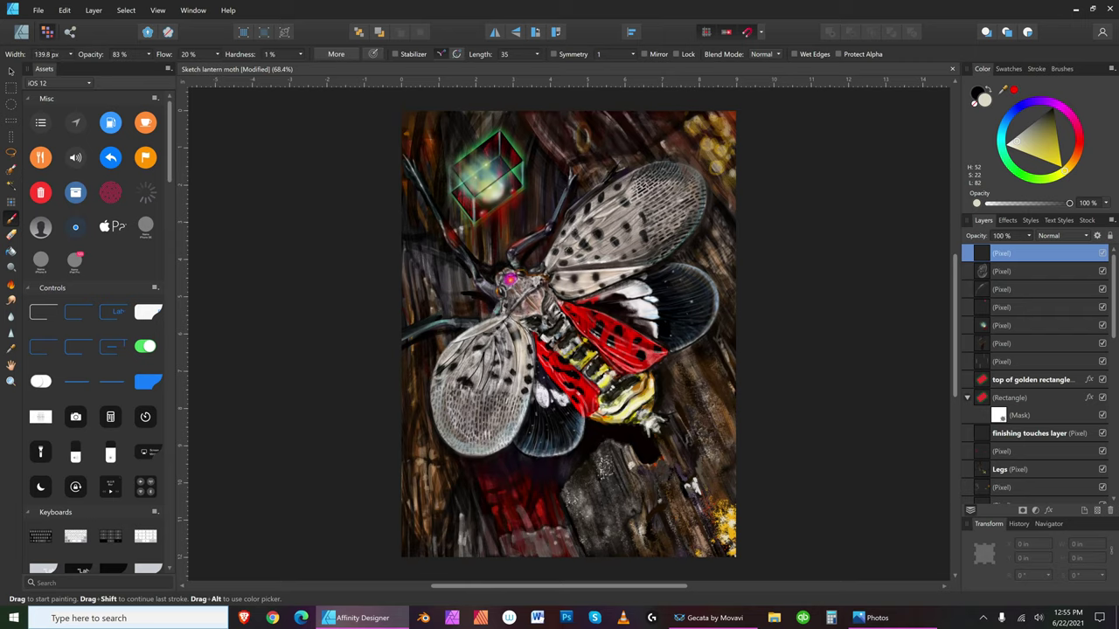
- Paint soft pale beige-grey highlights on the new layer, varying the brush width and ending at 59.4 px
{"action": "key", "text": "bracketleft"}
{"action": "key", "text": "bracketleft"}
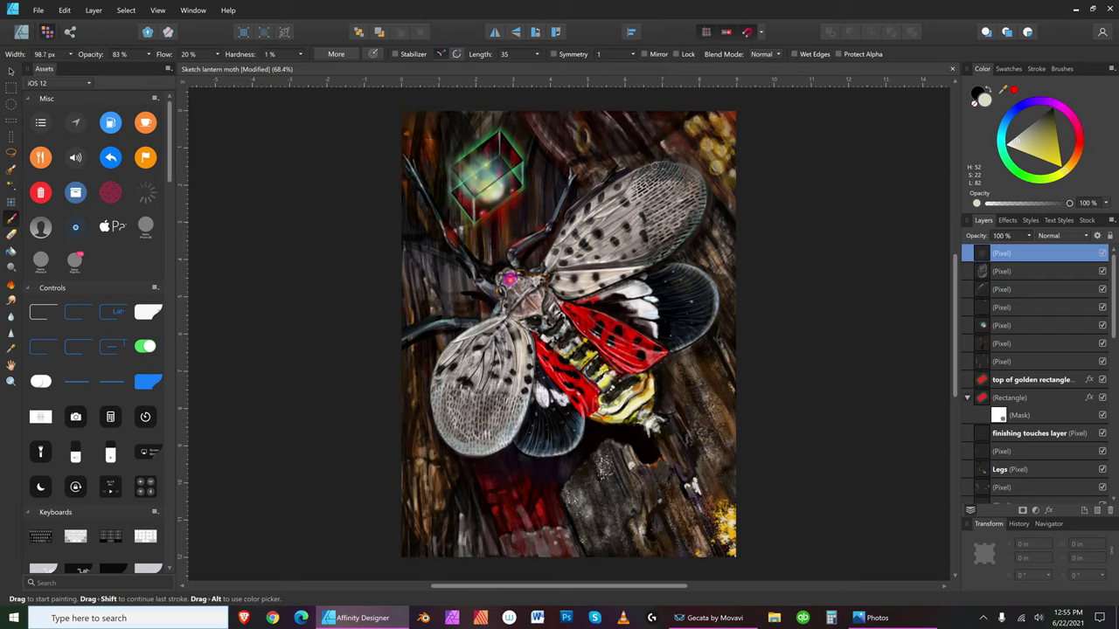
{"action": "key", "text": "bracketleft"}
{"action": "key", "text": "bracketleft"}
{"action": "key", "text": "bracketright"}
{"action": "key", "text": "bracketright"}
{"action": "key", "text": "bracketright"}
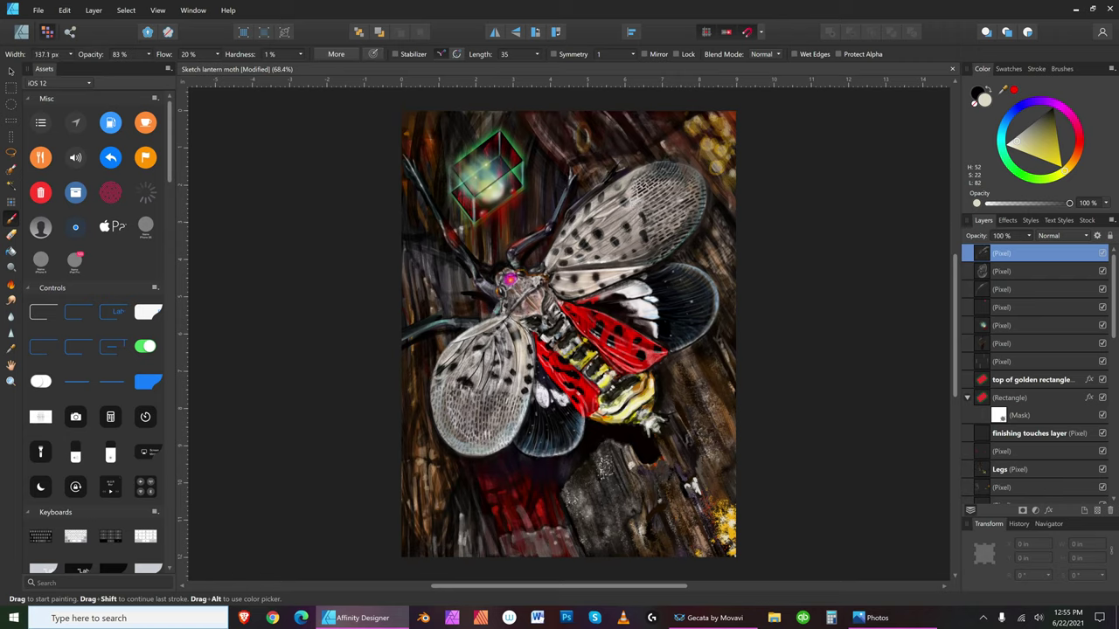
{"action": "key", "text": "bracketleft"}
{"action": "key", "text": "bracketleft"}
{"action": "key", "text": "bracketleft"}
{"action": "key", "text": "bracketleft"}
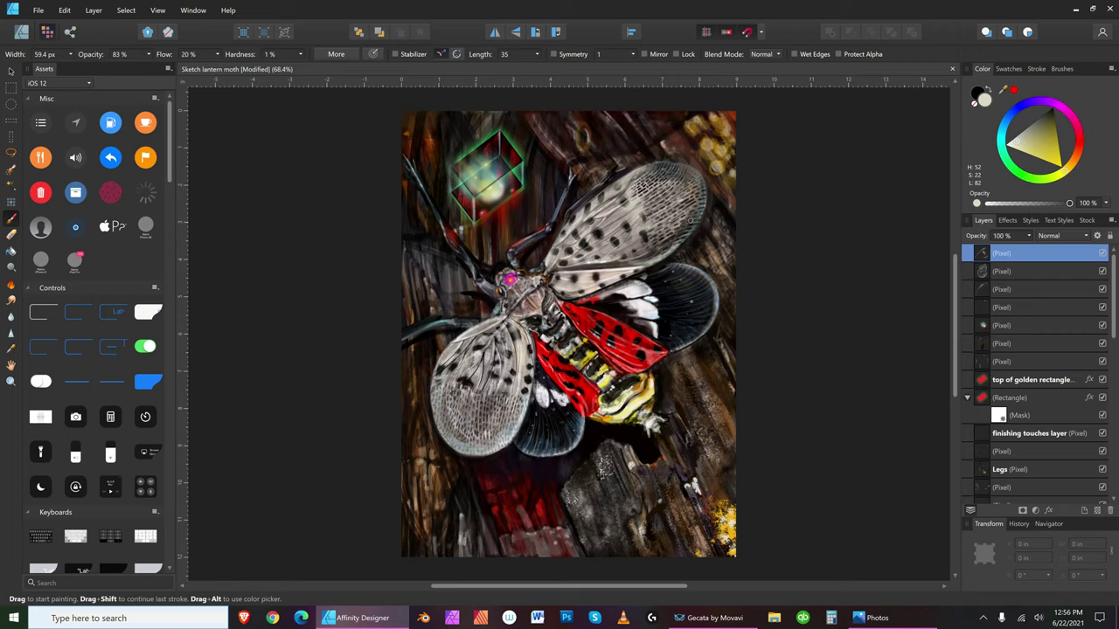
- Switch the colour to near-black and paint soft shadows at the thorax base and beside the lower-left wing's right edge
{"action": "left_click_drag", "start_coordinate": [1076, 127], "coordinate": [1054, 110]}
{"action": "left_click_drag", "start_coordinate": [528, 325], "coordinate": [530, 339]}
{"action": "left_click_drag", "start_coordinate": [522, 428], "coordinate": [525, 428]}
{"action": "key", "text": "bracketright"}
{"action": "key", "text": "bracketright"}
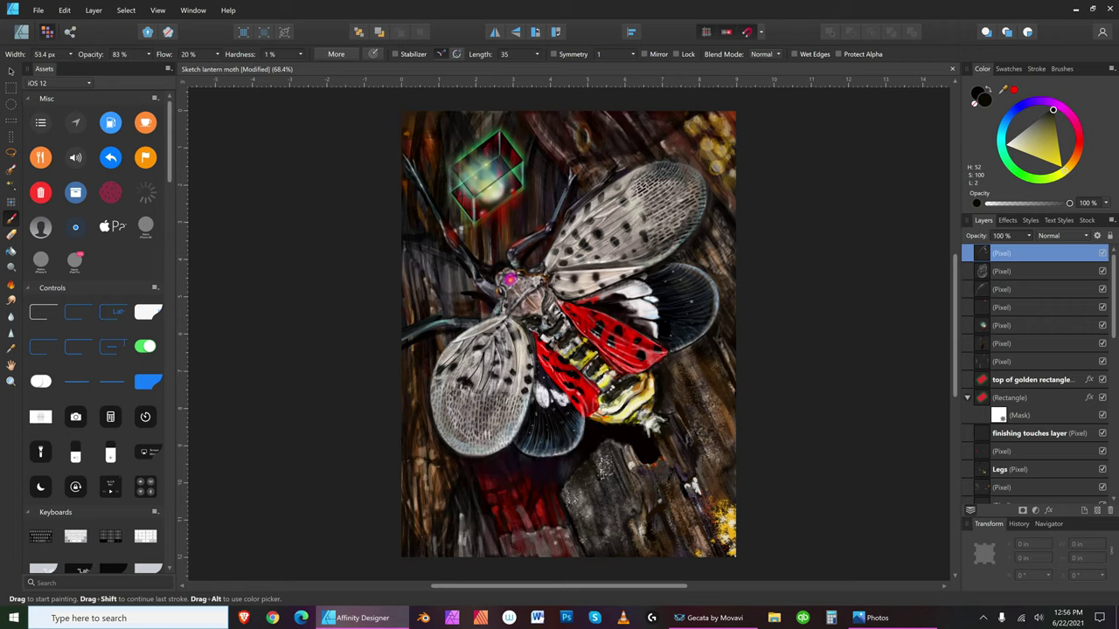
- Pick an off-white (H 52, S 70, L 95) and paint soft highlights at the thorax base, narrowing the brush to 32.1 px
{"action": "left_click", "coordinate": [1015, 149]}
{"action": "left_click_drag", "start_coordinate": [525, 314], "coordinate": [548, 313]}
{"action": "key", "text": "bracketleft"}
{"action": "key", "text": "bracketleft"}
{"action": "key", "text": "bracketleft"}
{"action": "key", "text": "bracketleft"}
{"action": "key", "text": "bracketleft"}
{"action": "key", "text": "bracketleft"}
{"action": "key", "text": "bracketleft"}
{"action": "key", "text": "bracketleft"}
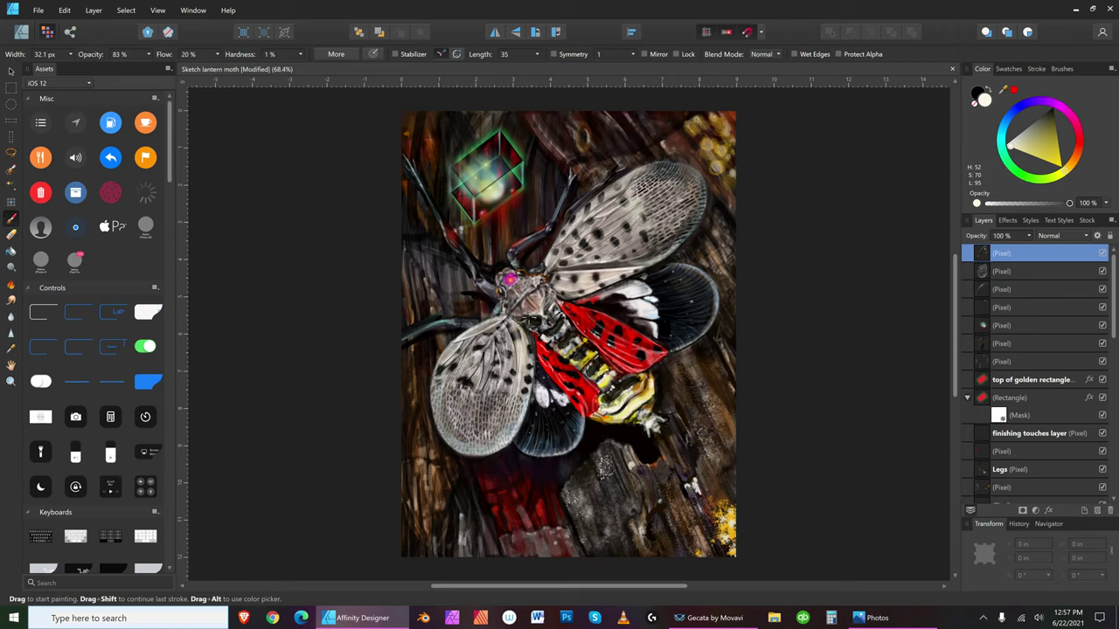
- Add finer off-white highlights around the thorax with a progressively narrower brush
{"action": "key", "text": "bracketleft"}
{"action": "key", "text": "bracketleft"}
{"action": "key", "text": "bracketleft"}
{"action": "key", "text": "bracketleft"}
{"action": "key", "text": "bracketleft"}
{"action": "key", "text": "bracketleft"}
{"action": "key", "text": "bracketleft"}
{"action": "key", "text": "bracketleft"}
{"action": "key", "text": "bracketleft"}
{"action": "key", "text": "bracketleft"}
{"action": "key", "text": "bracketleft"}
{"action": "key", "text": "bracketleft"}
{"action": "key", "text": "bracketleft"}
{"action": "key", "text": "bracketleft"}
{"action": "key", "text": "bracketleft"}
{"action": "key", "text": "bracketleft"}
{"action": "key", "text": "bracketleft"}
{"action": "key", "text": "bracketleft"}
{"action": "key", "text": "bracketleft"}
- Pick a dark reddish brown (H 17, S 100, L 23) and paint soft shading on the thorax with varying brush widths
{"action": "mouse_move", "coordinate": [1056, 117]}
{"action": "left_mouse_down"}
{"action": "mouse_move", "coordinate": [1074, 158]}
{"action": "mouse_move", "coordinate": [1051, 126]}
{"action": "left_mouse_up"}
{"action": "key", "text": "bracketleft"}
{"action": "key", "text": "bracketleft"}
{"action": "key", "text": "bracketleft"}
{"action": "key", "text": "bracketright"}
{"action": "key", "text": "bracketright"}
{"action": "key", "text": "bracketright"}
{"action": "key", "text": "bracketright"}
{"action": "key", "text": "bracketright"}
{"action": "key", "text": "bracketright"}
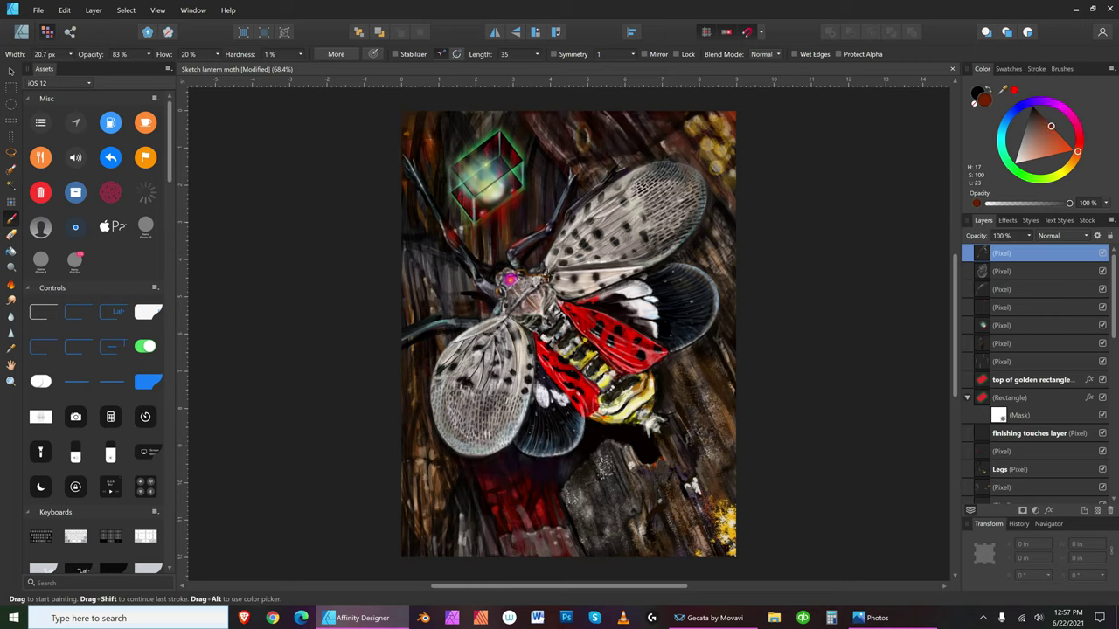
{"action": "key", "text": "bracketright"}
{"action": "key", "text": "bracketright"}
{"action": "key", "text": "bracketright"}
{"action": "key", "text": "bracketright"}
{"action": "key", "text": "bracketright"}
{"action": "key", "text": "bracketright"}
{"action": "key", "text": "bracketright"}
{"action": "key", "text": "bracketright"}
{"action": "key", "text": "bracketright"}
{"action": "key", "text": "bracketright"}
{"action": "key", "text": "bracketright"}
{"action": "key", "text": "bracketright"}
{"action": "key", "text": "bracketright"}
{"action": "key", "text": "bracketright"}
{"action": "key", "text": "bracketright"}
{"action": "key", "text": "bracketright"}
{"action": "key", "text": "bracketright"}
{"action": "key", "text": "bracketright"}
{"action": "key", "text": "bracketright"}
{"action": "key", "text": "bracketright"}
{"action": "key", "text": "bracketright"}
- Shade the thorax with a darker brown (H 17, S 50, L 11) using a 30.8 px brush, and save the document
{"action": "left_click", "coordinate": [1035, 115]}
{"action": "key", "text": "bracketleft"}
{"action": "key", "text": "bracketleft"}
{"action": "key", "text": "bracketleft"}
{"action": "left_click", "coordinate": [38, 10]}
{"action": "left_click", "coordinate": [34, 105]}
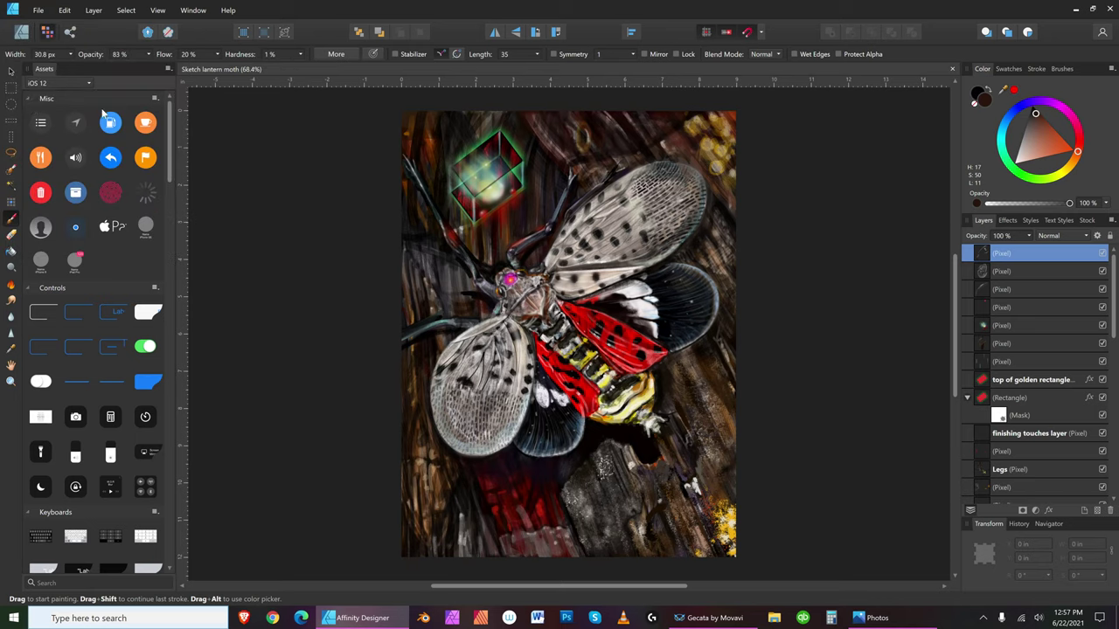
- Add a new pixel layer at the top of the layer stack for work on the artwork's lower area
{"action": "left_click", "coordinate": [1099, 511]}
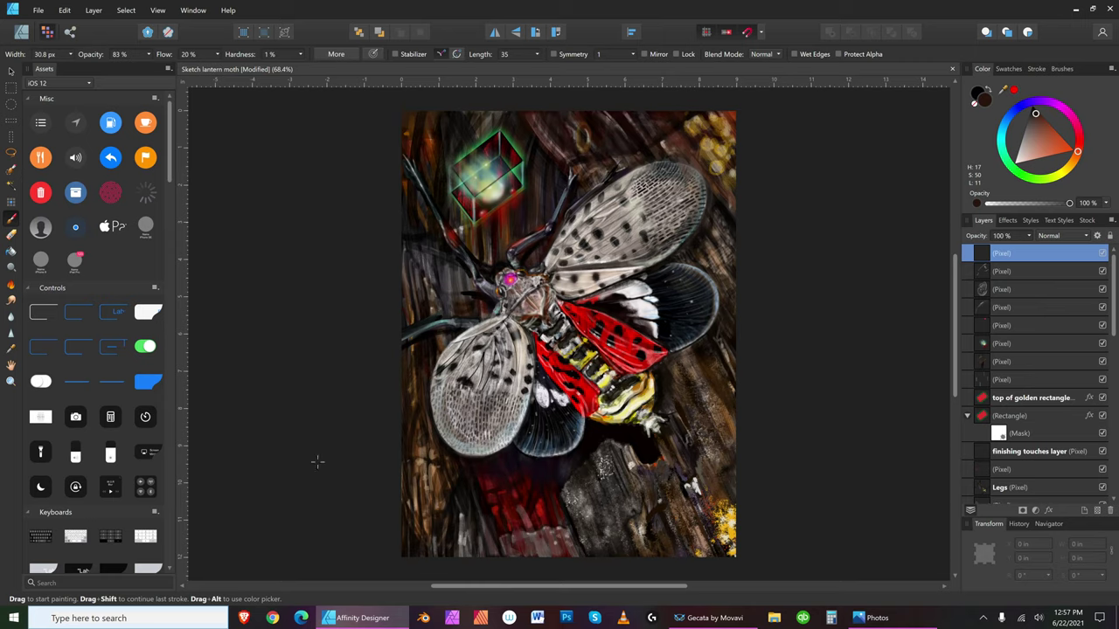
{"action": "left_click", "coordinate": [11, 381]}
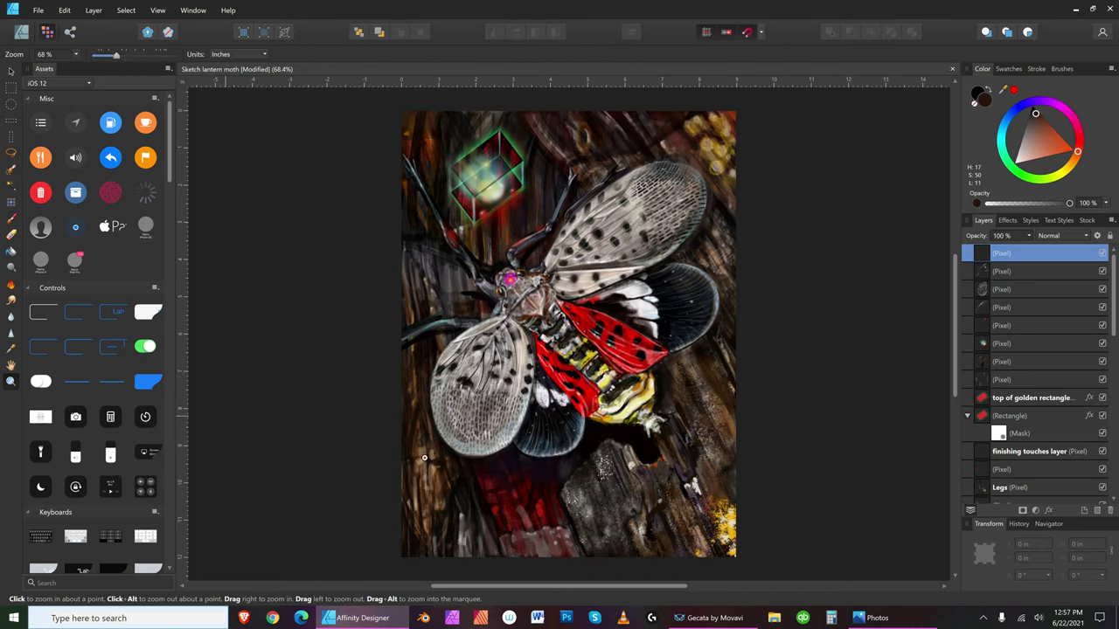
{"action": "left_click_drag", "start_coordinate": [670, 482], "coordinate": [767, 438]}
{"action": "left_click", "coordinate": [10, 366]}
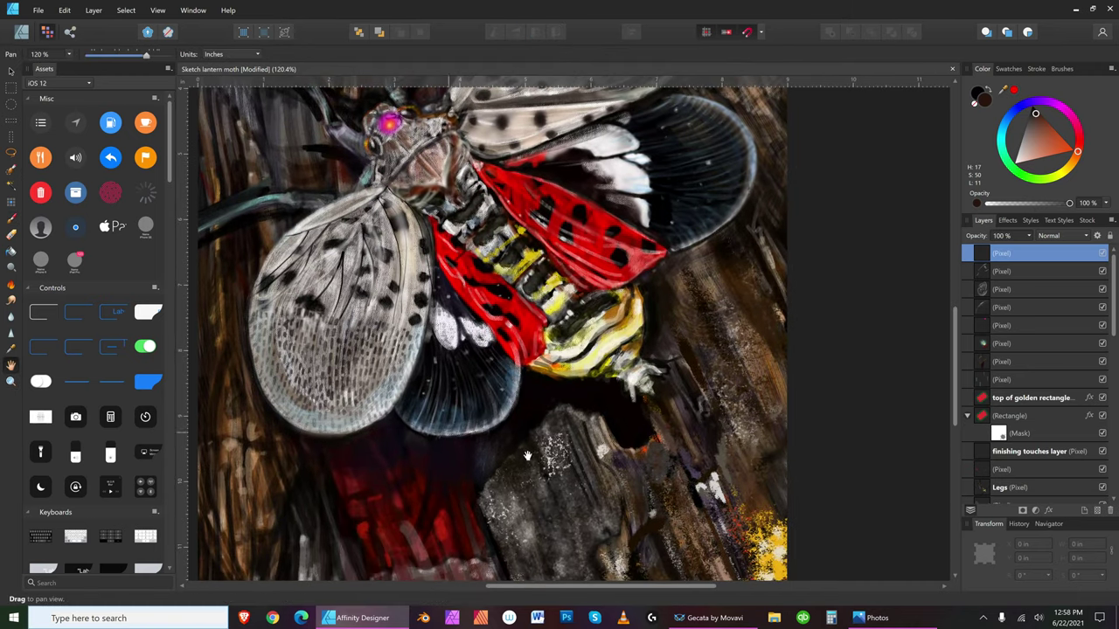
{"action": "left_click_drag", "start_coordinate": [560, 473], "coordinate": [598, 385]}
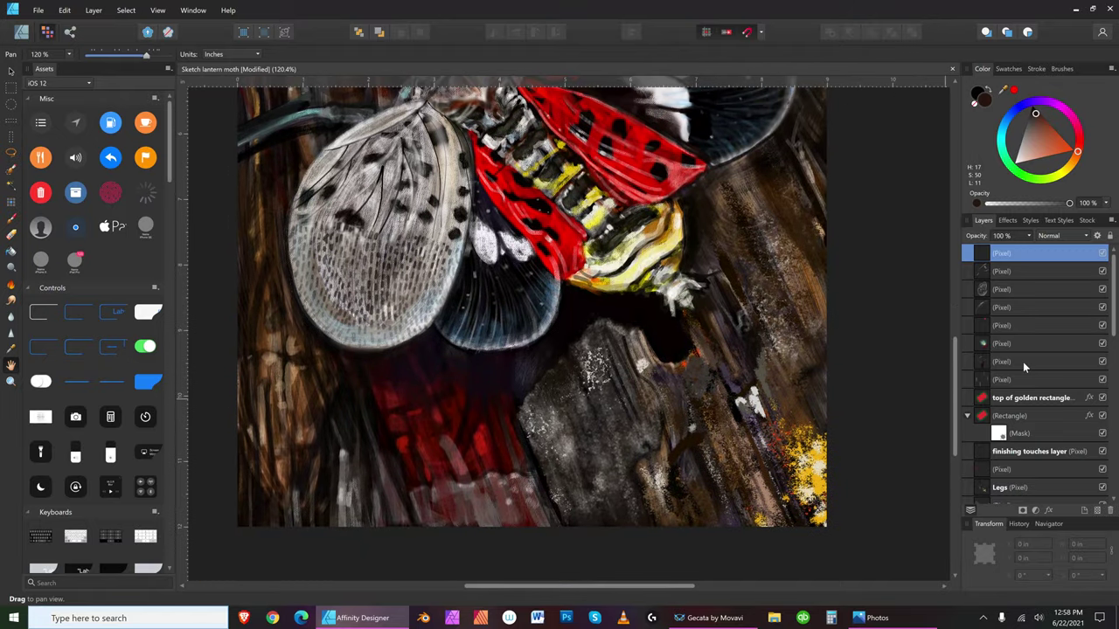
- Set the painting color to white (L 100) and ready a Basic 4 px brush on the top pixel layer
{"action": "left_click", "coordinate": [12, 71]}
{"action": "left_click", "coordinate": [1016, 165]}
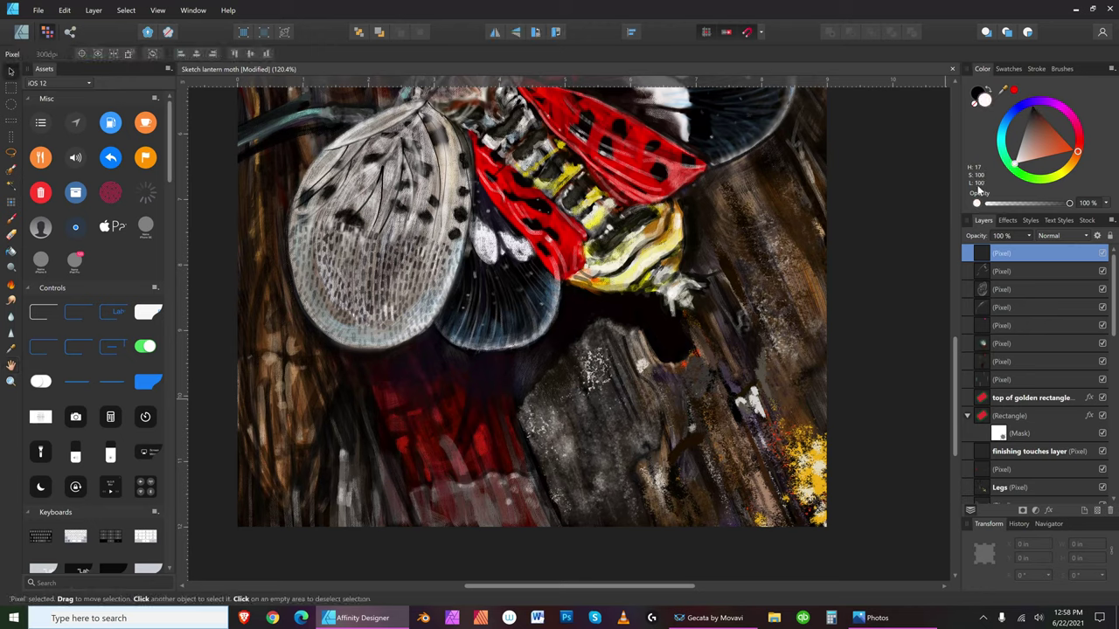
{"action": "left_click", "coordinate": [1062, 69]}
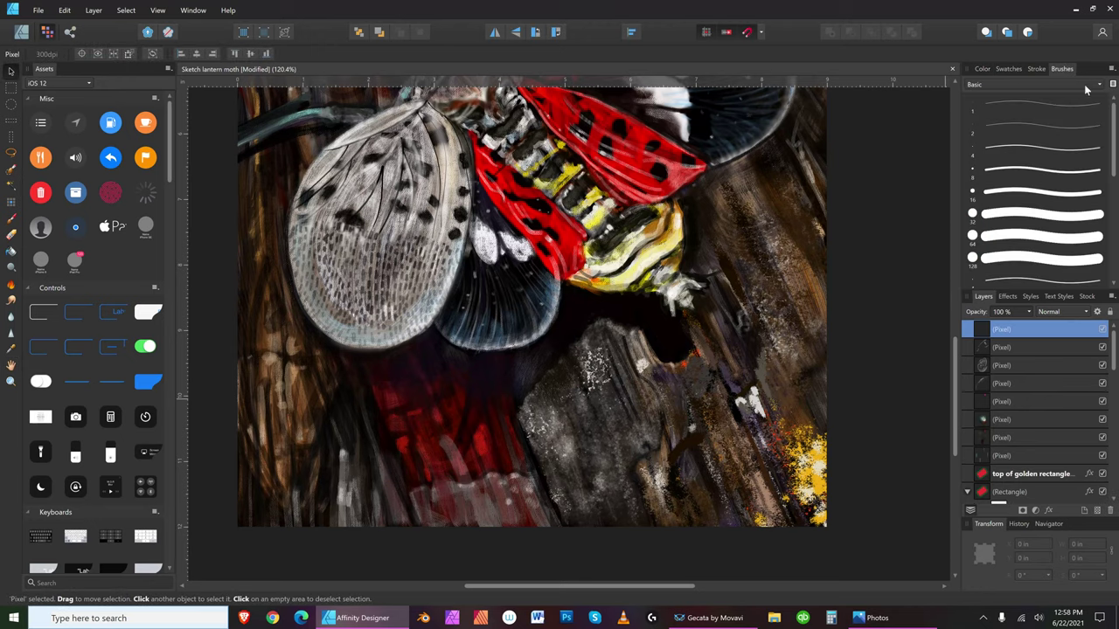
{"action": "left_click", "coordinate": [1055, 150]}
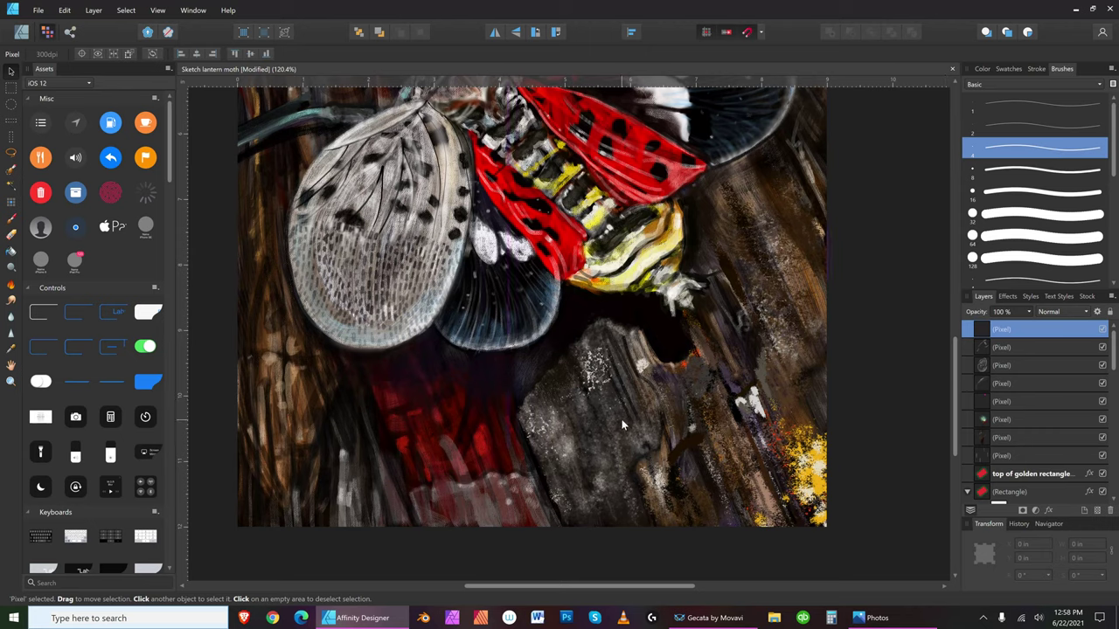
{"action": "double_click", "coordinate": [1052, 328]}
{"action": "left_click", "coordinate": [12, 219]}
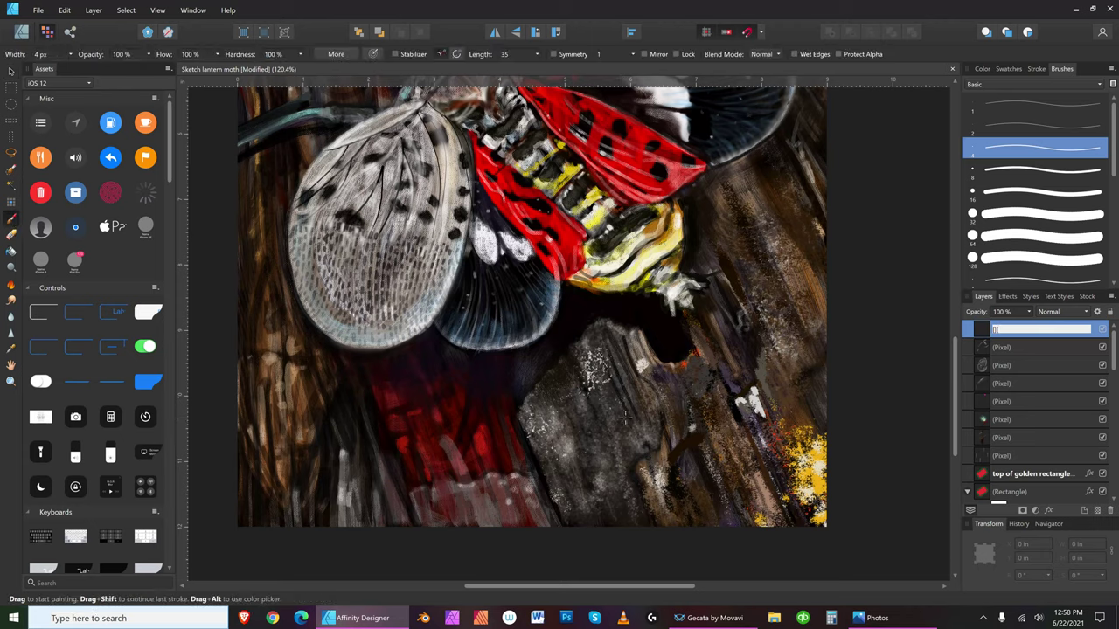
- Try hand-writing a thin white signature on the gray wood with the 4 px brush, and undo its last strokes
{"action": "mouse_move", "coordinate": [630, 416]}
{"action": "left_mouse_down"}
{"action": "mouse_move", "coordinate": [615, 438]}
{"action": "mouse_move", "coordinate": [626, 420]}
{"action": "mouse_move", "coordinate": [616, 420]}
{"action": "mouse_move", "coordinate": [649, 434]}
{"action": "left_mouse_up"}
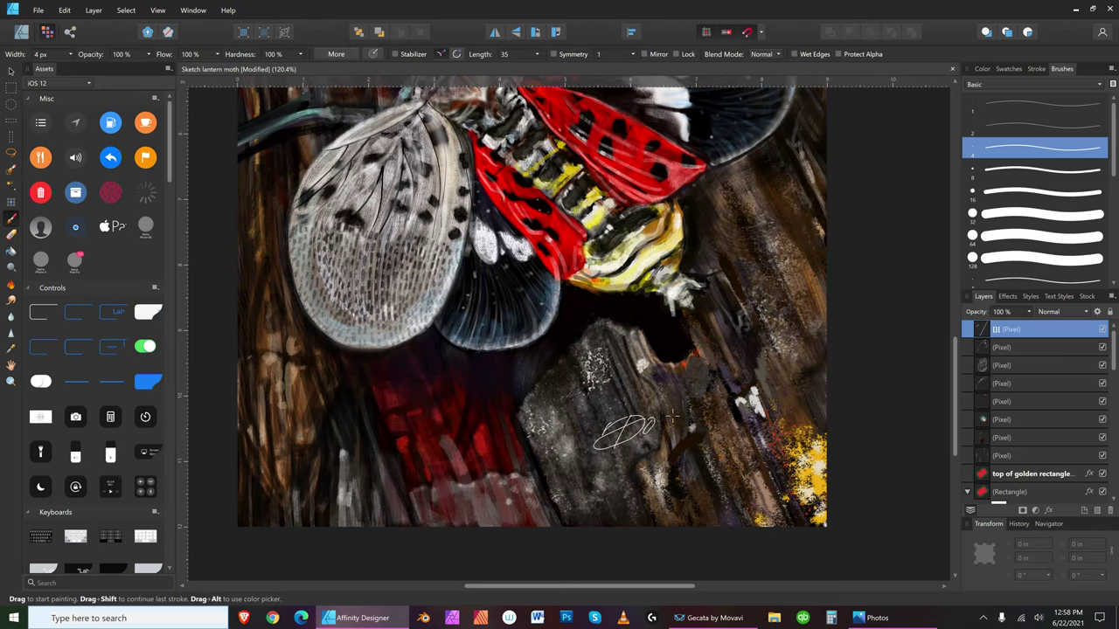
{"action": "key", "text": "bracketleft"}
{"action": "left_click", "coordinate": [65, 10]}
{"action": "left_click", "coordinate": [72, 27]}
{"action": "left_click", "coordinate": [65, 10]}
{"action": "left_click", "coordinate": [72, 27]}
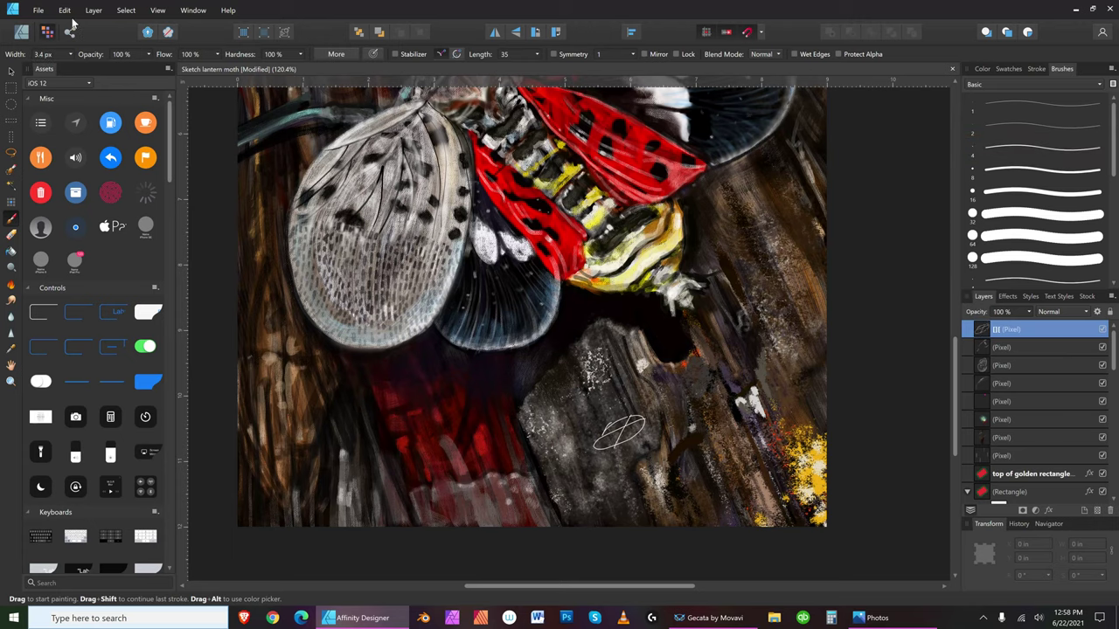
{"action": "left_click", "coordinate": [94, 10]}
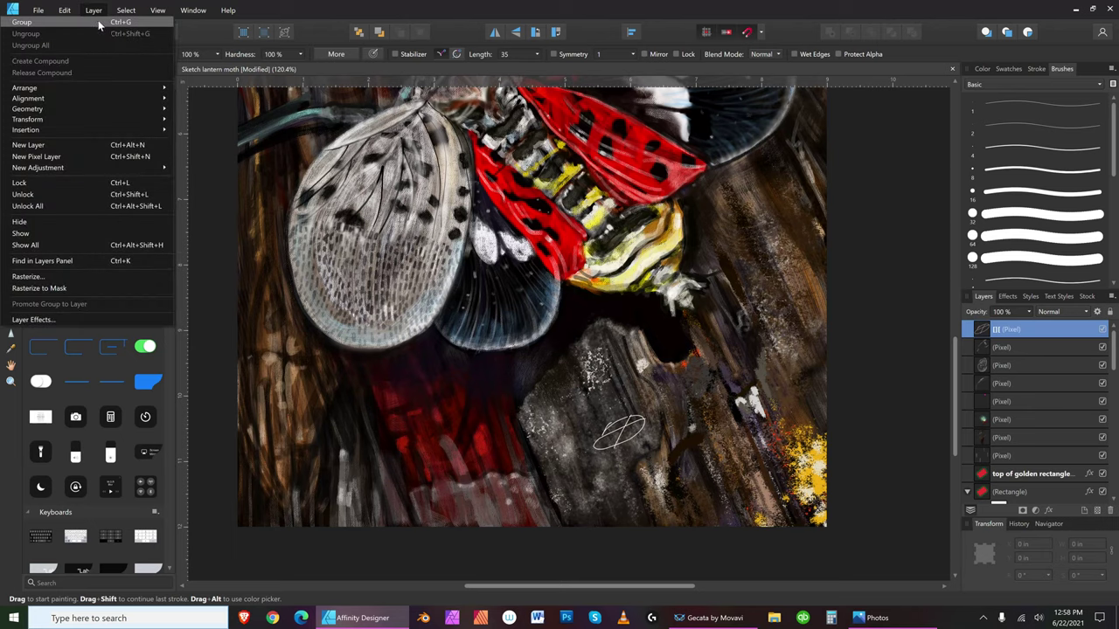
{"action": "key", "text": "ctrl+g"}
{"action": "left_click", "coordinate": [94, 9]}
{"action": "left_click", "coordinate": [96, 23]}
{"action": "left_click", "coordinate": [93, 9]}
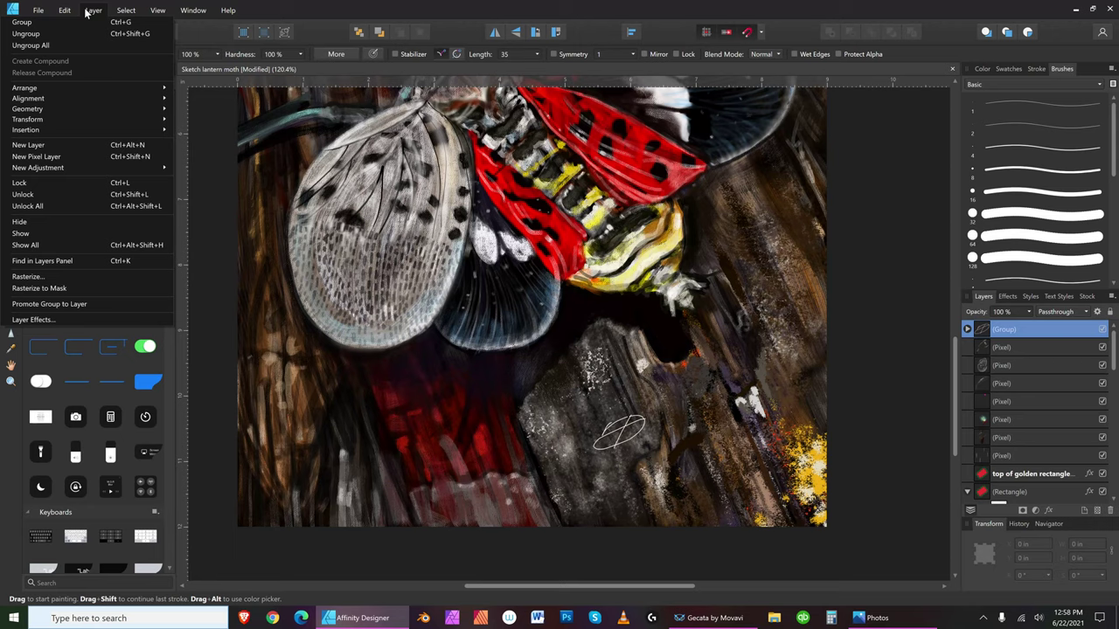
- Undo the accidental grouping of the signature layer and the remaining strokes of the signature attempt
{"action": "left_click", "coordinate": [70, 12]}
{"action": "left_click", "coordinate": [69, 12]}
{"action": "left_click", "coordinate": [66, 10]}
{"action": "left_click", "coordinate": [66, 11]}
{"action": "left_click", "coordinate": [68, 22]}
{"action": "left_click", "coordinate": [66, 10]}
{"action": "left_click", "coordinate": [68, 22]}
{"action": "left_click", "coordinate": [66, 10]}
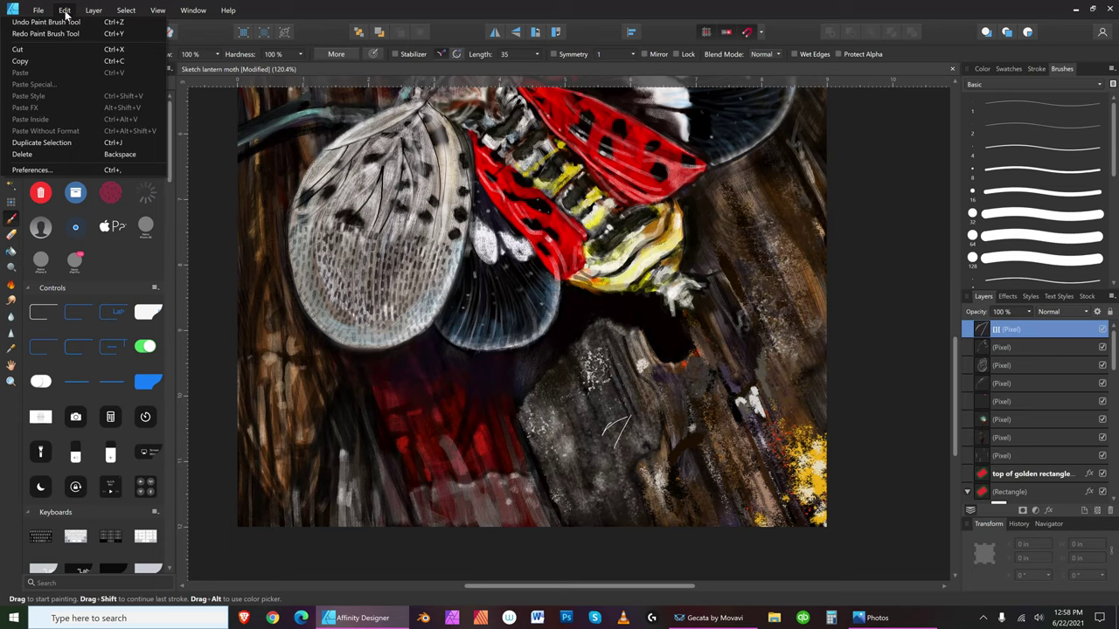
{"action": "left_click", "coordinate": [68, 22]}
{"action": "left_click", "coordinate": [66, 10]}
{"action": "left_click", "coordinate": [66, 22]}
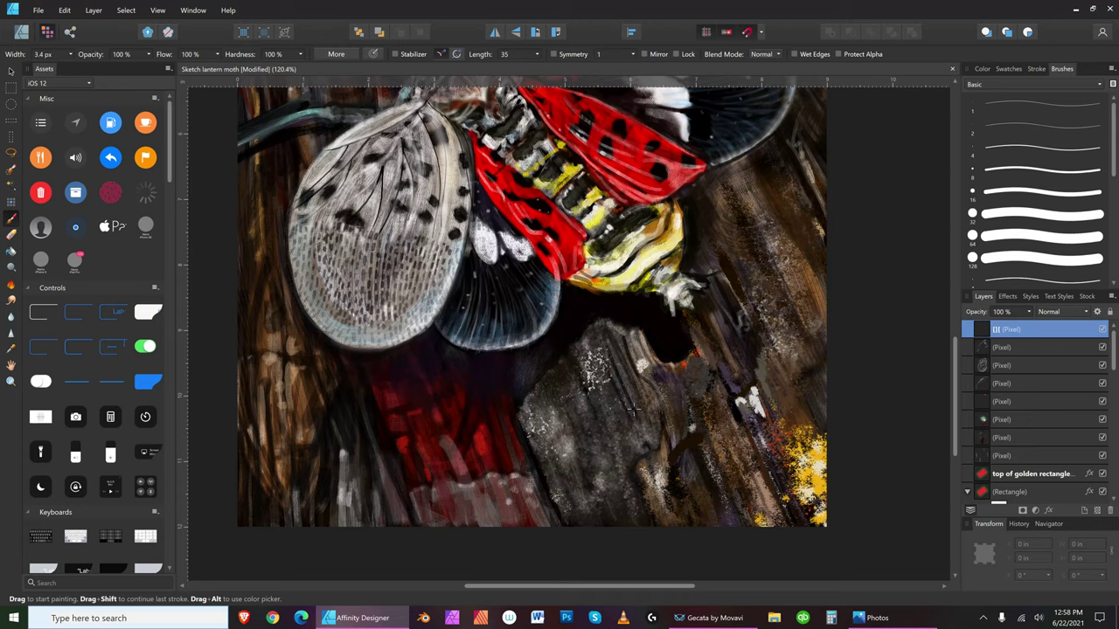
- Try the signature again on the gray wood with a brush of about 3.8 px, and undo all of its strokes
{"action": "mouse_move", "coordinate": [633, 407]}
{"action": "left_mouse_down"}
{"action": "mouse_move", "coordinate": [619, 450]}
{"action": "mouse_move", "coordinate": [608, 437]}
{"action": "mouse_move", "coordinate": [666, 419]}
{"action": "mouse_move", "coordinate": [653, 428]}
{"action": "left_mouse_up"}
{"action": "mouse_move", "coordinate": [666, 411]}
{"action": "left_mouse_down"}
{"action": "mouse_move", "coordinate": [675, 408]}
{"action": "mouse_move", "coordinate": [657, 457]}
{"action": "mouse_move", "coordinate": [712, 404]}
{"action": "mouse_move", "coordinate": [682, 425]}
{"action": "left_mouse_up"}
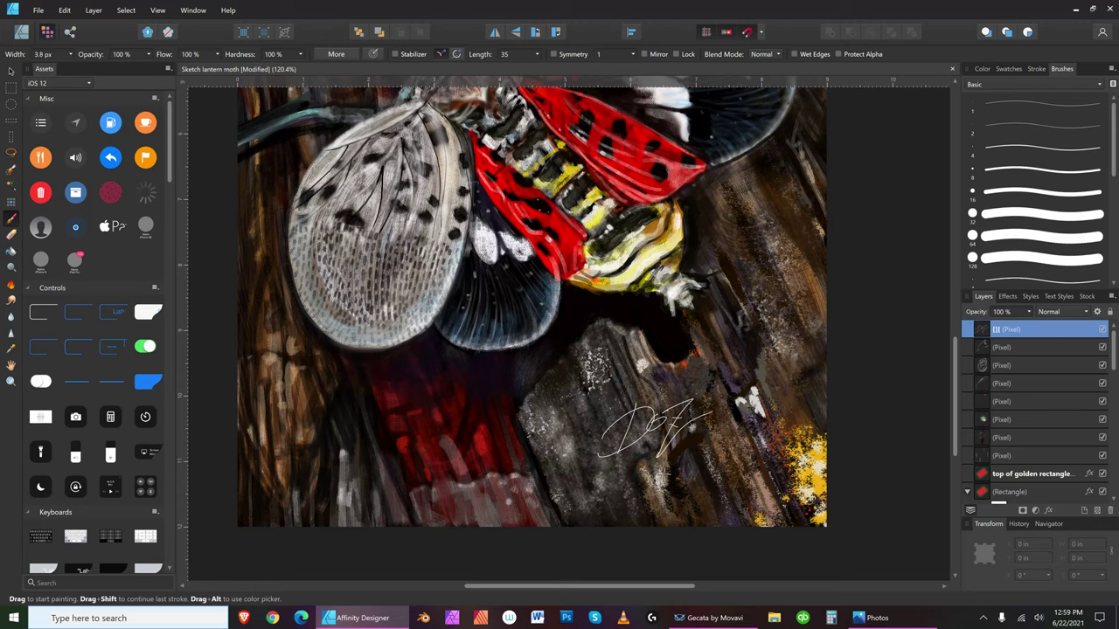
{"action": "left_click", "coordinate": [69, 12]}
{"action": "left_click", "coordinate": [69, 12]}
{"action": "left_click", "coordinate": [68, 12]}
{"action": "key", "text": "ctrl+z"}
{"action": "key", "text": "ctrl+z"}
{"action": "left_click", "coordinate": [68, 12]}
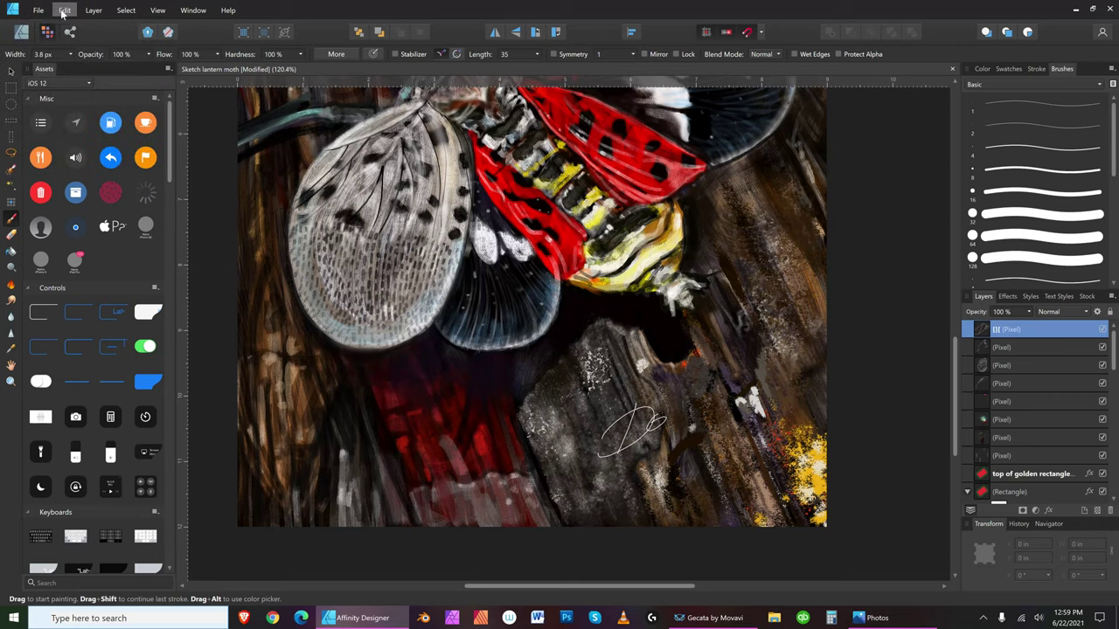
{"action": "left_click", "coordinate": [64, 11]}
{"action": "left_click", "coordinate": [69, 21]}
{"action": "left_click", "coordinate": [64, 11]}
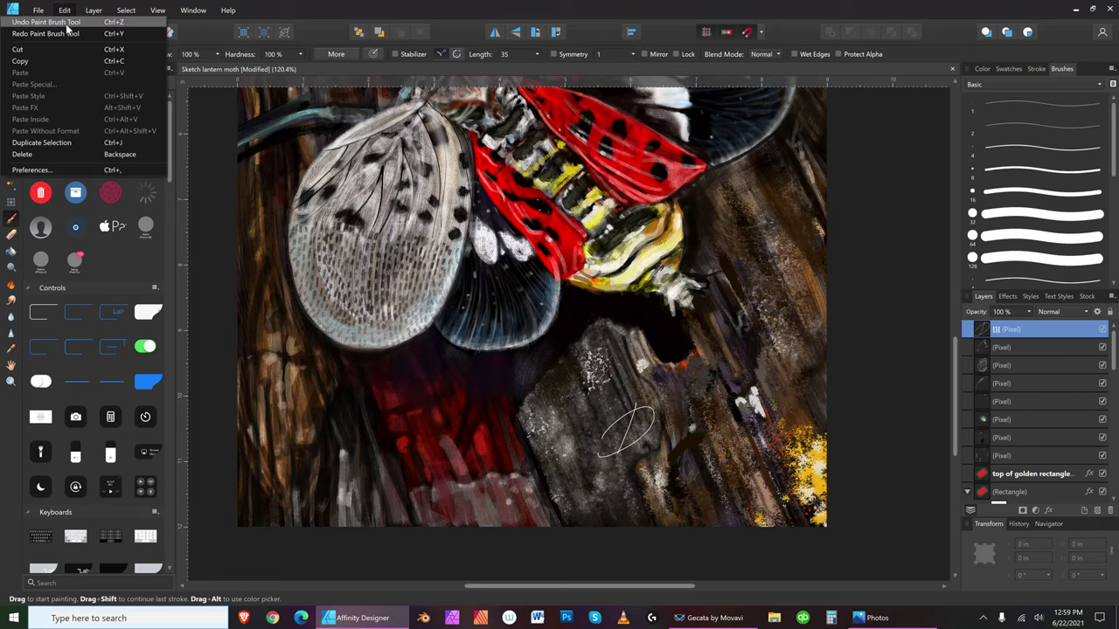
{"action": "left_click", "coordinate": [67, 23]}
{"action": "left_click", "coordinate": [66, 12]}
{"action": "left_click", "coordinate": [67, 22]}
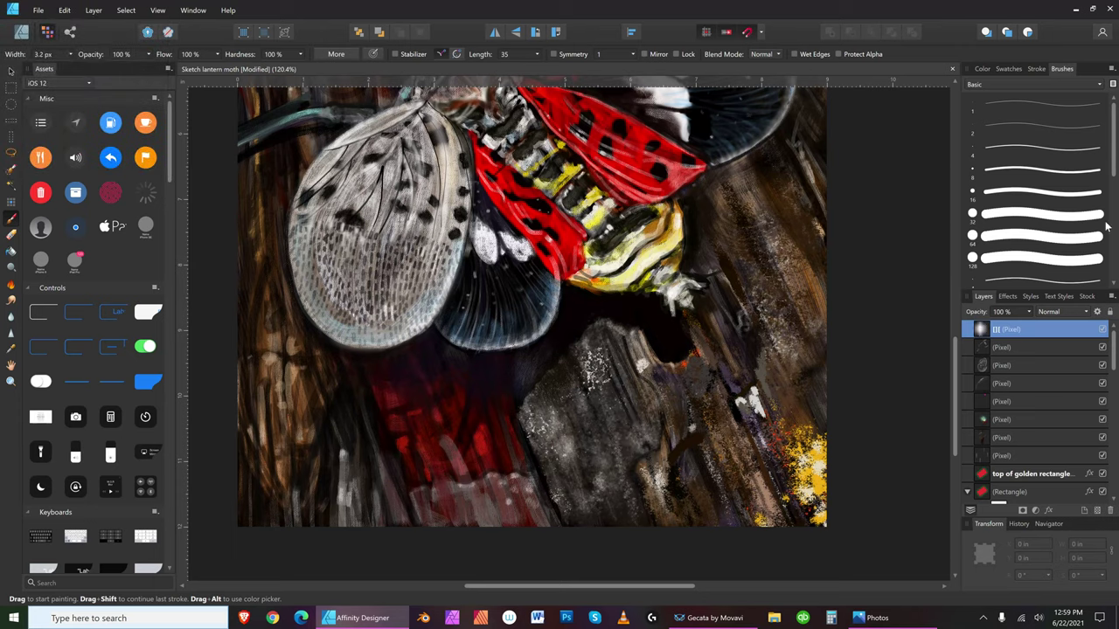
- Hand-write the artist's signature and the date 6/22/2021 on the wood, using the soft Basic 16 px brush narrowed to about 9.4 px
{"action": "left_click_drag", "start_coordinate": [1114, 175], "coordinate": [1115, 217]}
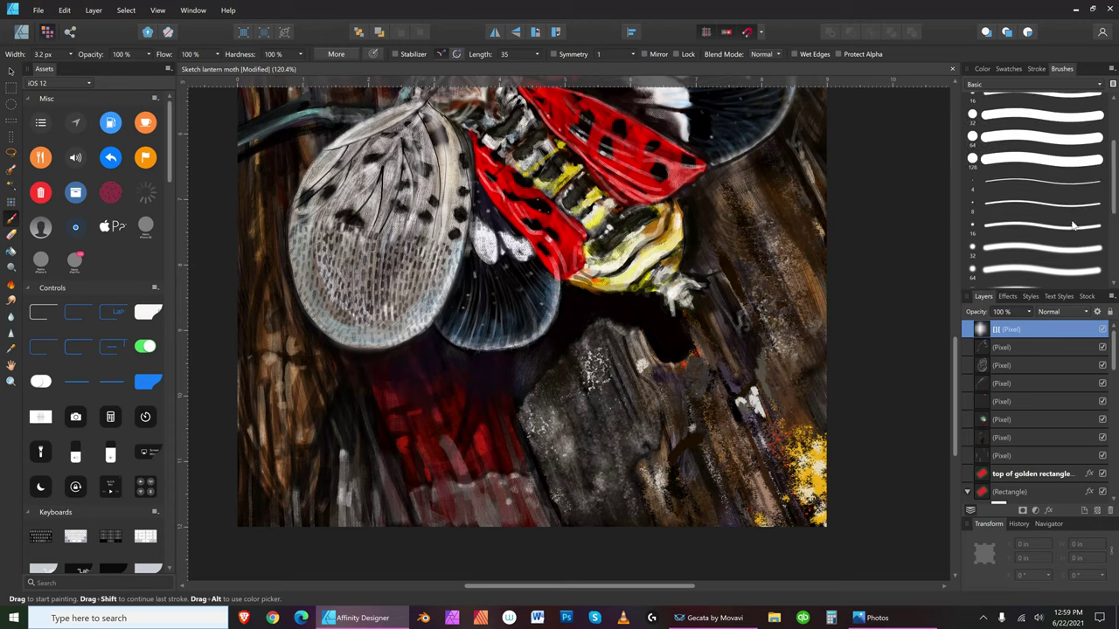
{"action": "left_click", "coordinate": [1088, 234]}
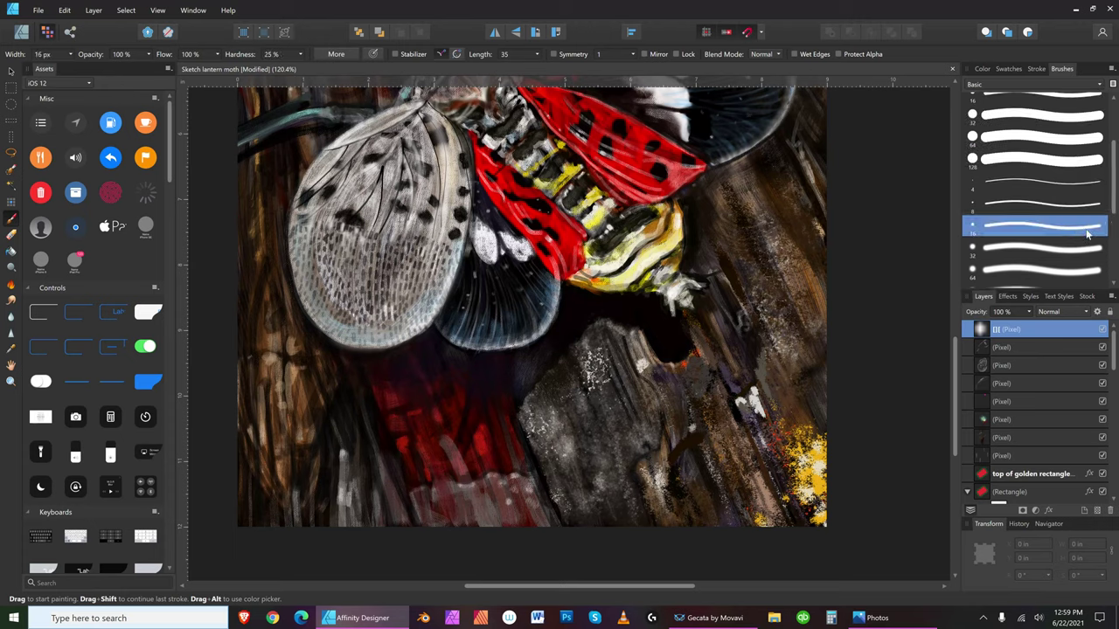
{"action": "key", "text": "bracketleft"}
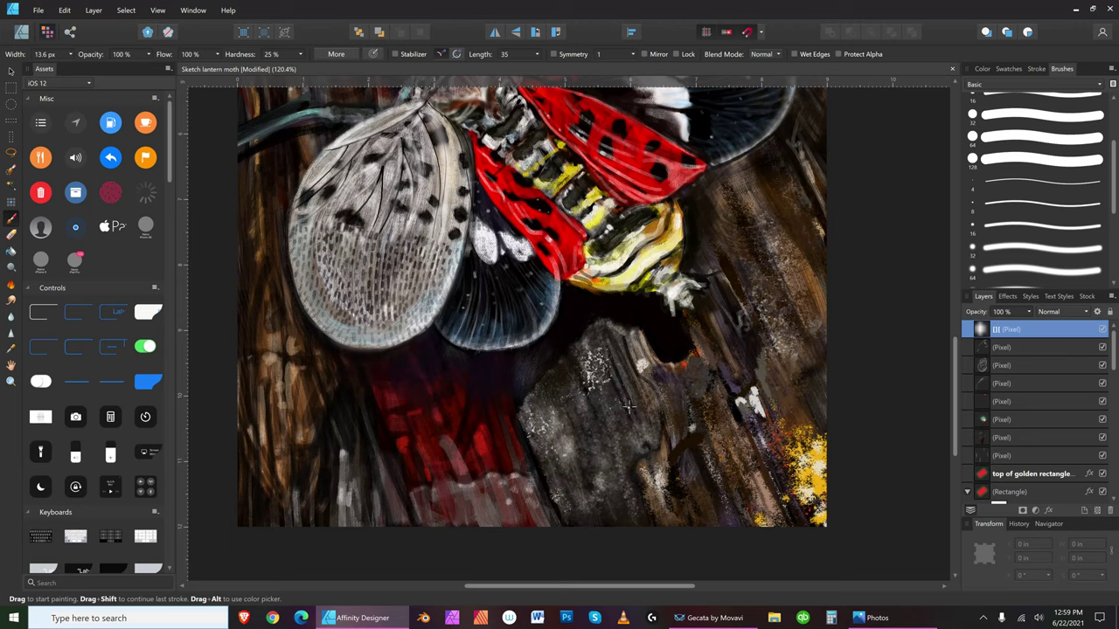
{"action": "mouse_move", "coordinate": [631, 406]}
{"action": "left_mouse_down"}
{"action": "mouse_move", "coordinate": [615, 442]}
{"action": "mouse_move", "coordinate": [598, 445]}
{"action": "left_mouse_up"}
{"action": "key", "text": "bracketleft"}
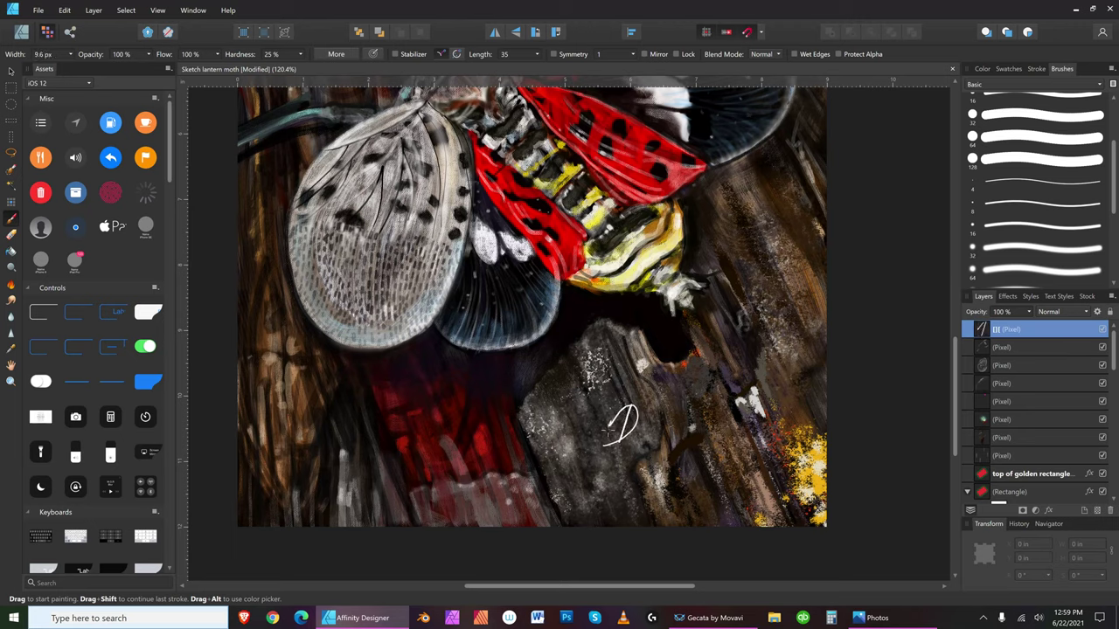
{"action": "mouse_move", "coordinate": [640, 414]}
{"action": "left_mouse_down"}
{"action": "mouse_move", "coordinate": [666, 404]}
{"action": "mouse_move", "coordinate": [648, 435]}
{"action": "mouse_move", "coordinate": [714, 396]}
{"action": "mouse_move", "coordinate": [688, 409]}
{"action": "left_mouse_up"}
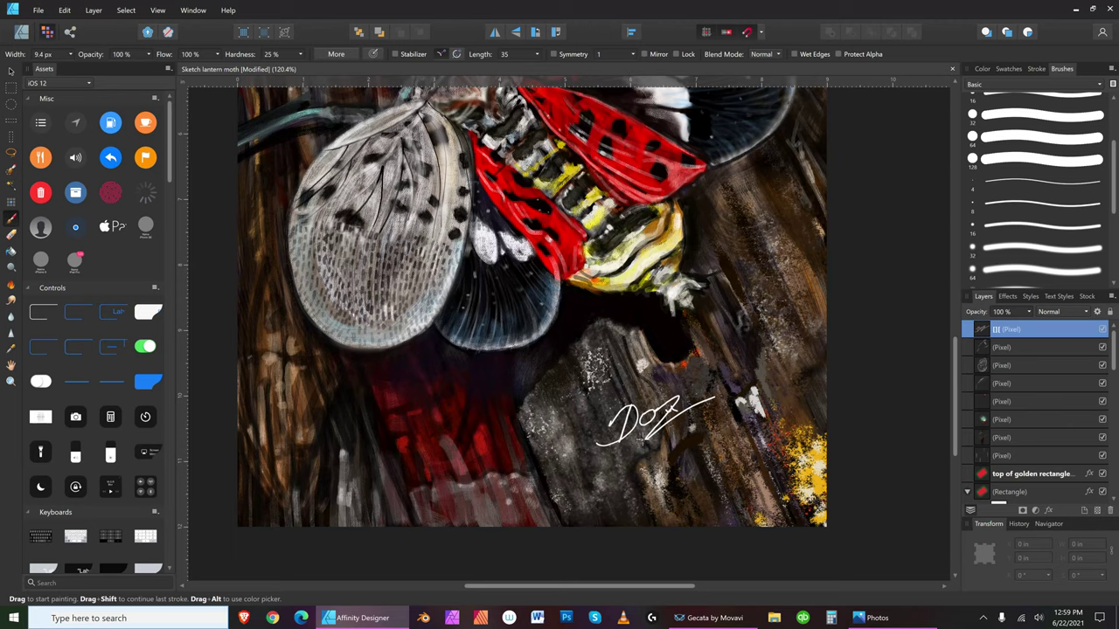
{"action": "key", "text": "bracketleft"}
{"action": "mouse_move", "coordinate": [687, 418]}
{"action": "left_mouse_down"}
{"action": "mouse_move", "coordinate": [671, 455]}
{"action": "mouse_move", "coordinate": [703, 423]}
{"action": "mouse_move", "coordinate": [696, 465]}
{"action": "mouse_move", "coordinate": [717, 423]}
{"action": "mouse_move", "coordinate": [756, 401]}
{"action": "mouse_move", "coordinate": [745, 428]}
{"action": "left_mouse_up"}
- Try crossing the signature's first letter with a long downward stroke using a 12.5 px brush, and undo the added strokes
{"action": "key", "text": "bracketright"}
{"action": "key", "text": "bracketright"}
{"action": "key", "text": "bracketright"}
{"action": "key", "text": "bracketright"}
{"action": "key", "text": "bracketright"}
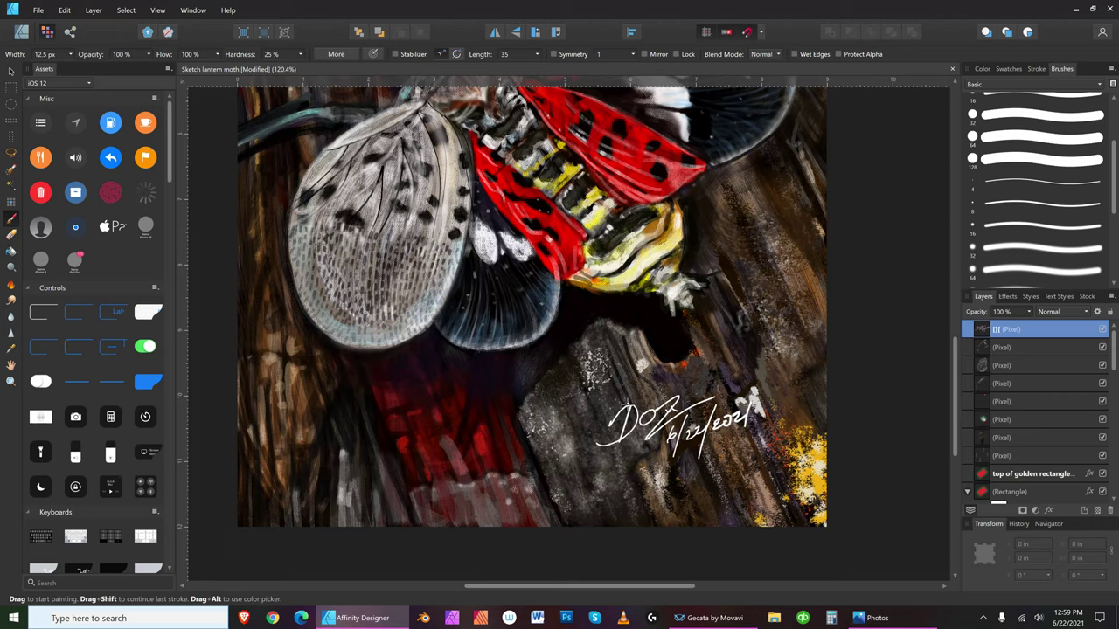
{"action": "left_click_drag", "start_coordinate": [629, 394], "coordinate": [600, 477]}
{"action": "left_click_drag", "start_coordinate": [613, 425], "coordinate": [645, 421]}
{"action": "key", "text": "bracketleft"}
{"action": "key", "text": "bracketleft"}
{"action": "key", "text": "bracketleft"}
{"action": "key", "text": "bracketleft"}
{"action": "left_click", "coordinate": [64, 10]}
{"action": "left_click", "coordinate": [72, 23]}
{"action": "left_click", "coordinate": [64, 11]}
{"action": "left_click", "coordinate": [64, 16]}
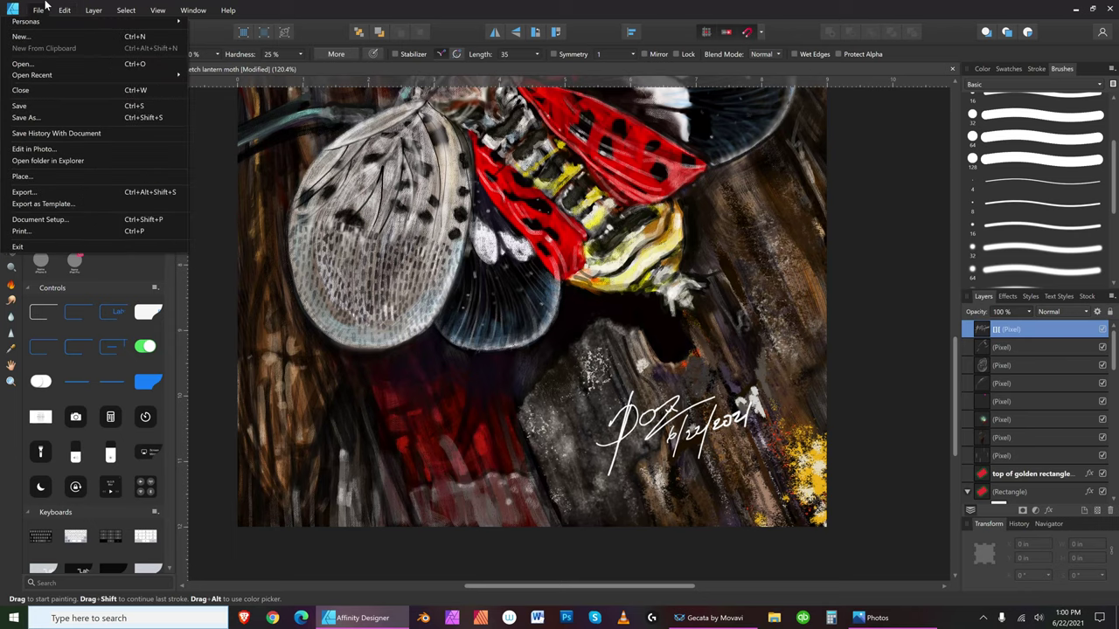
{"action": "left_click", "coordinate": [66, 22]}
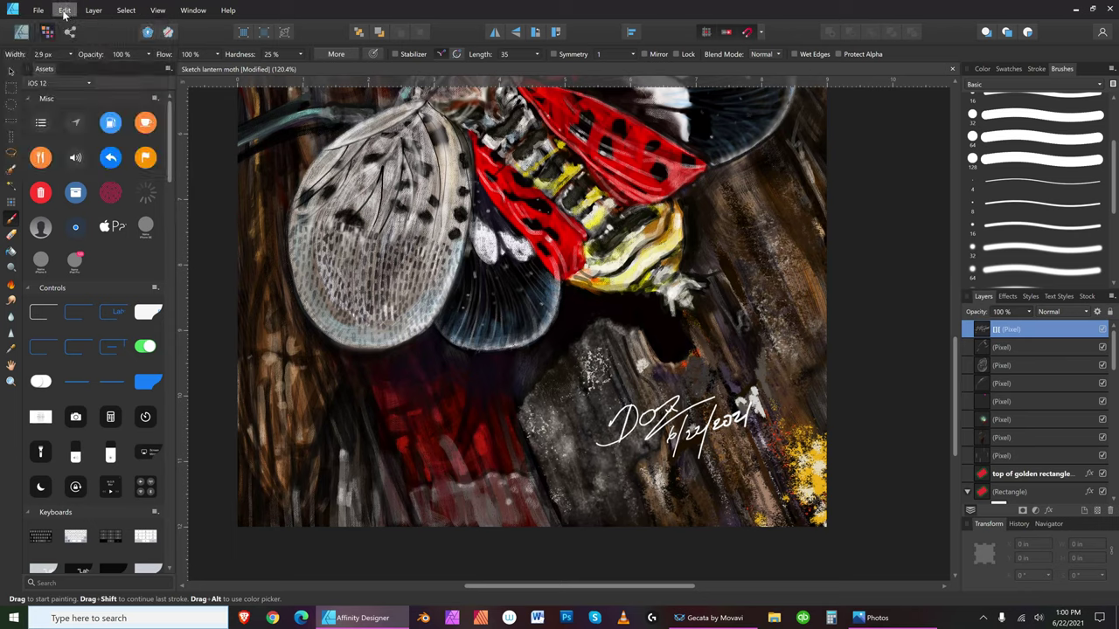
- Narrow the brush to 1.1 px, save the signed document, and fit the whole artwork in view
{"action": "key", "text": "bracketleft"}
{"action": "key", "text": "bracketleft"}
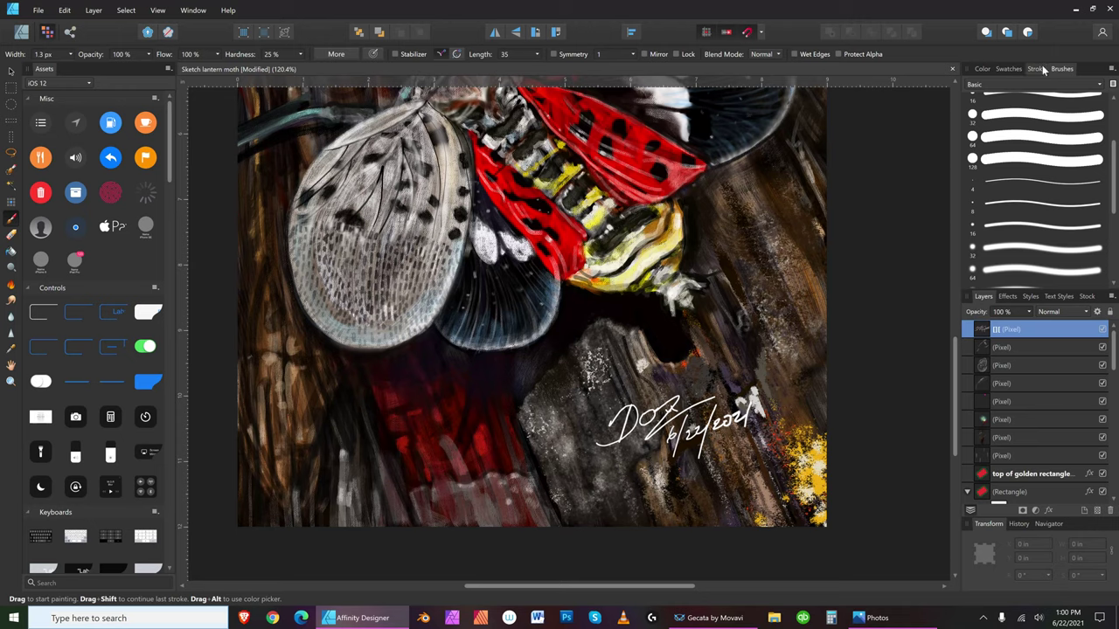
{"action": "left_click", "coordinate": [39, 10]}
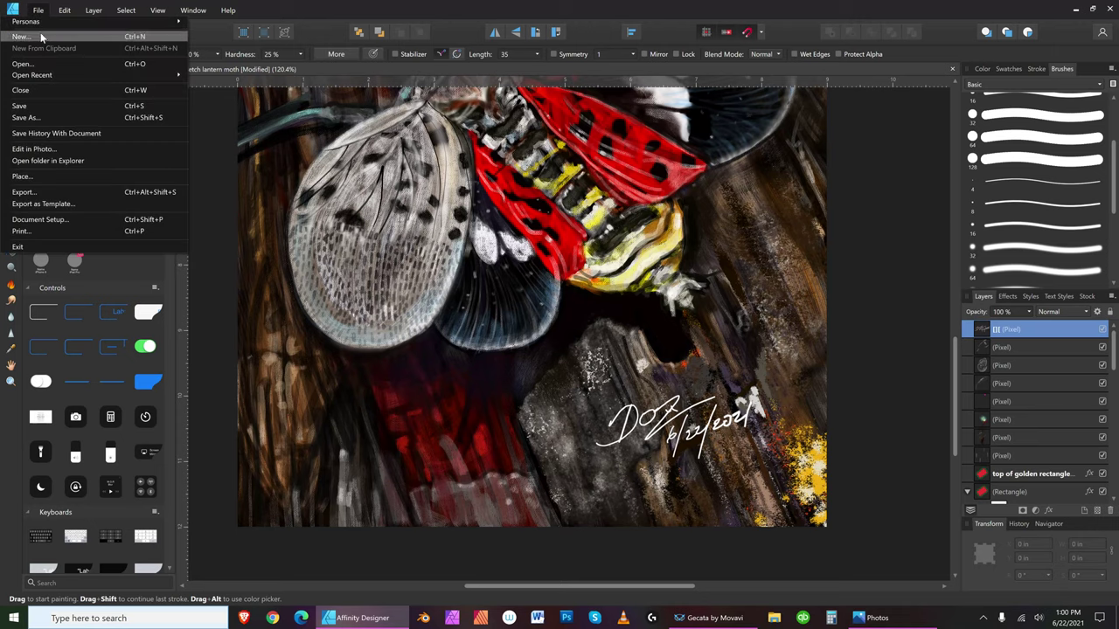
{"action": "left_click", "coordinate": [48, 104]}
{"action": "left_click", "coordinate": [157, 10]}
{"action": "mouse_move", "coordinate": [175, 22]}
{"action": "left_click", "coordinate": [218, 45]}
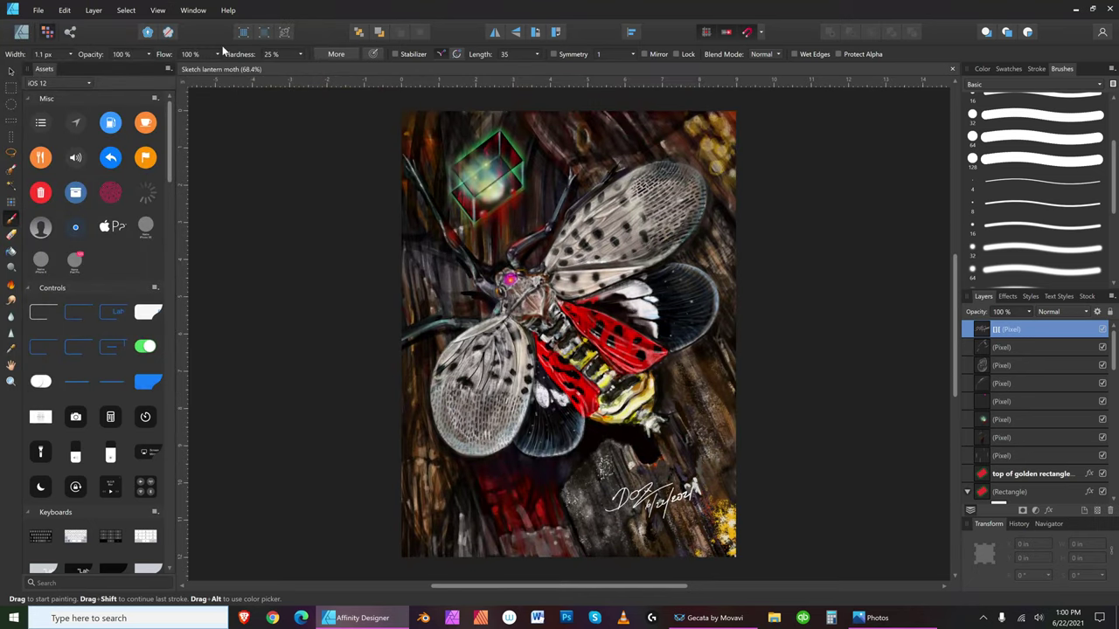
- Save the document as Sketch lantern moth.afdesign in the Lantern Moth folder, replacing the existing file
{"action": "left_click", "coordinate": [38, 10]}
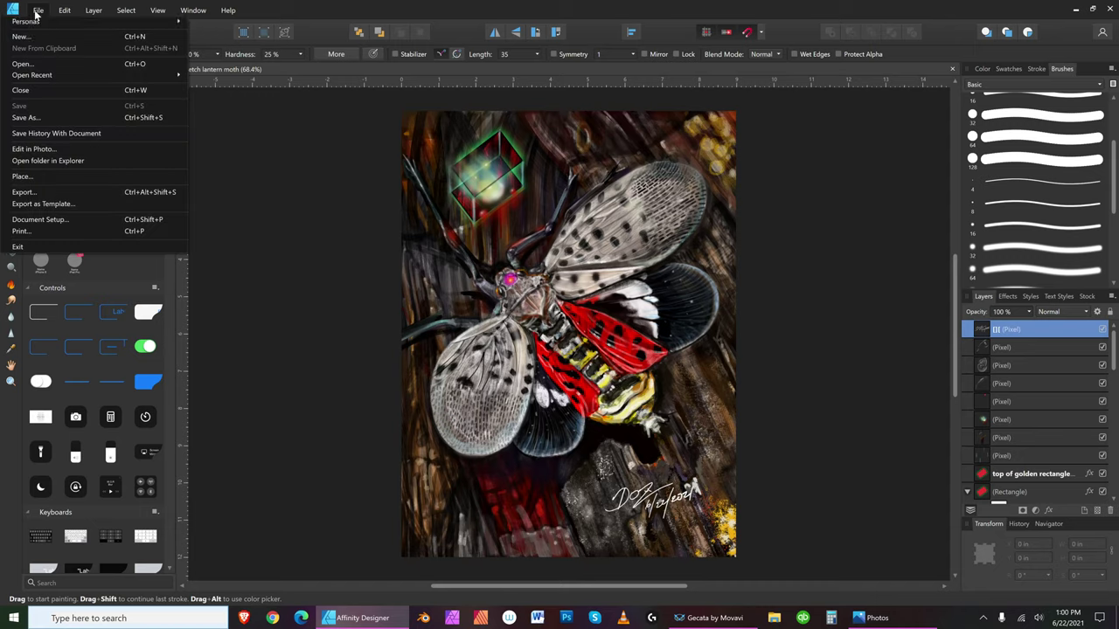
{"action": "left_click", "coordinate": [40, 119]}
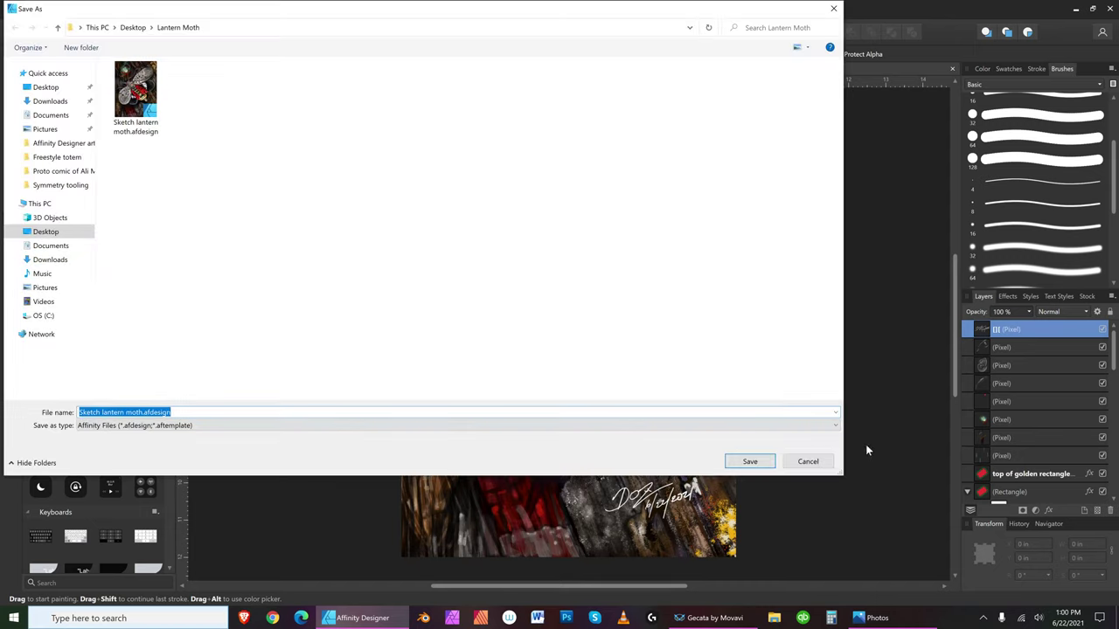
{"action": "left_click", "coordinate": [747, 462]}
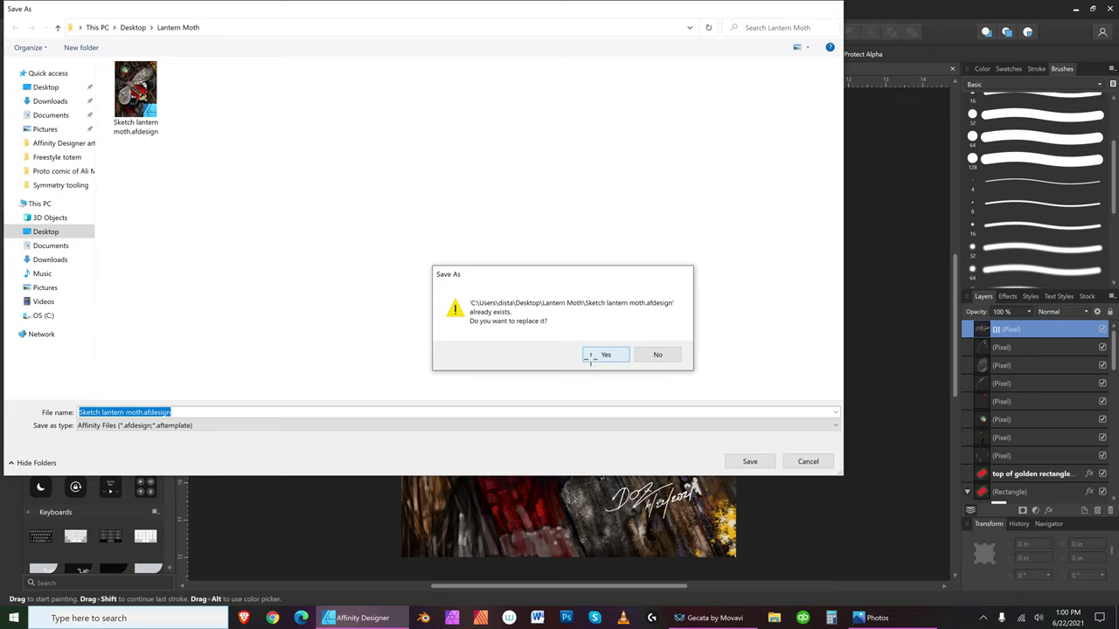
{"action": "left_click", "coordinate": [603, 355]}
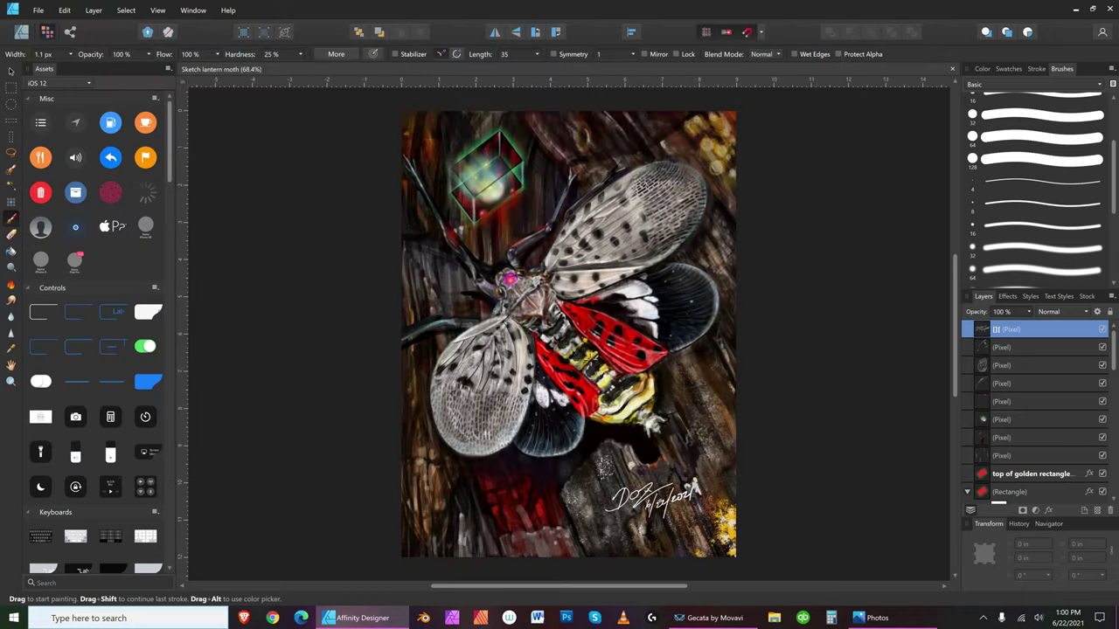
- Export the artwork as a 2700 × 3600 px best-quality JPEG named Sketch lantern moth 008.jpg in the Lantern Moth folder
{"action": "left_click", "coordinate": [39, 10]}
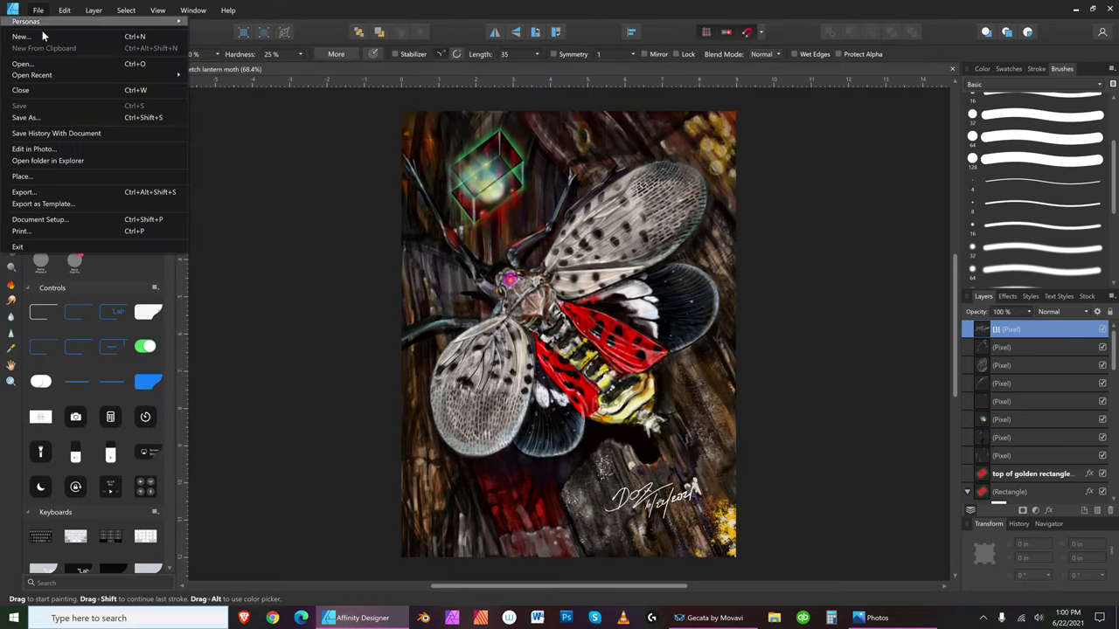
{"action": "left_click", "coordinate": [44, 192]}
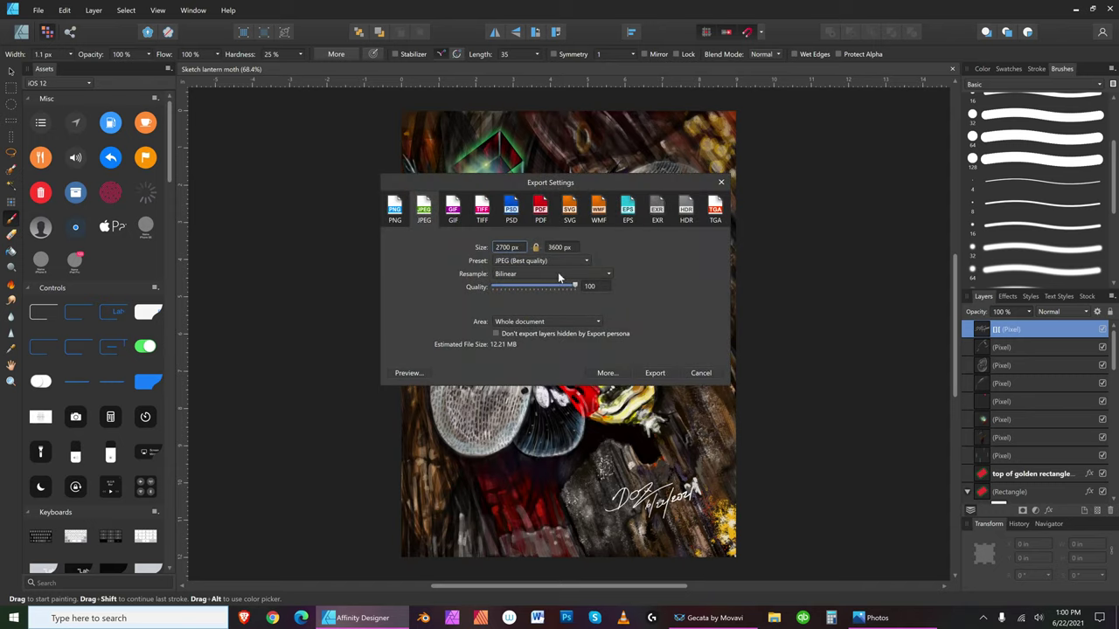
{"action": "left_click", "coordinate": [651, 374]}
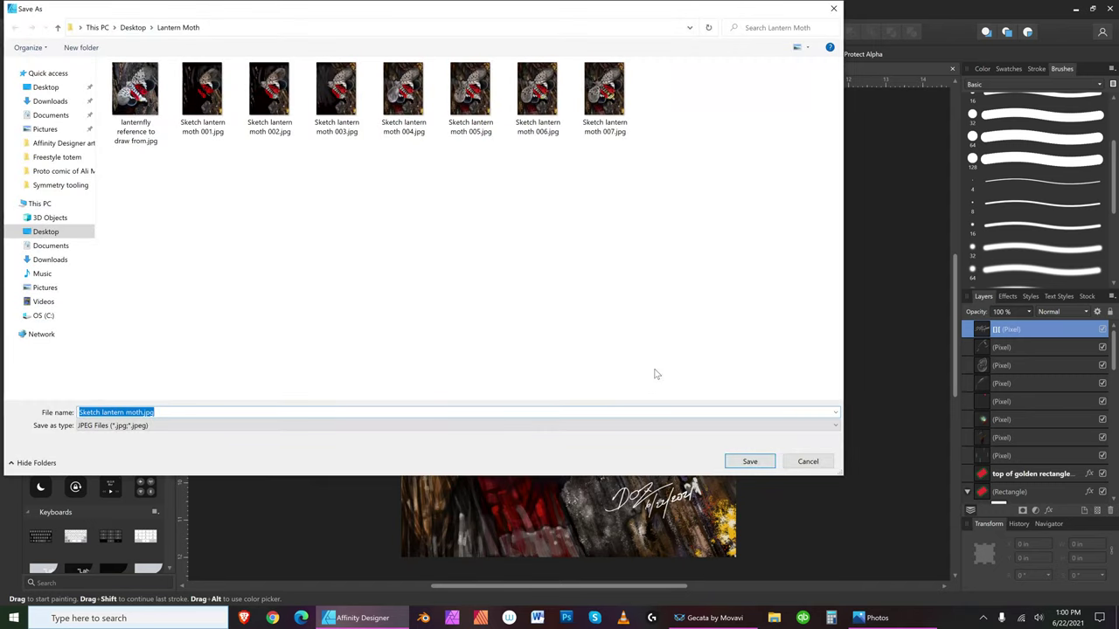
{"action": "left_click", "coordinate": [595, 121]}
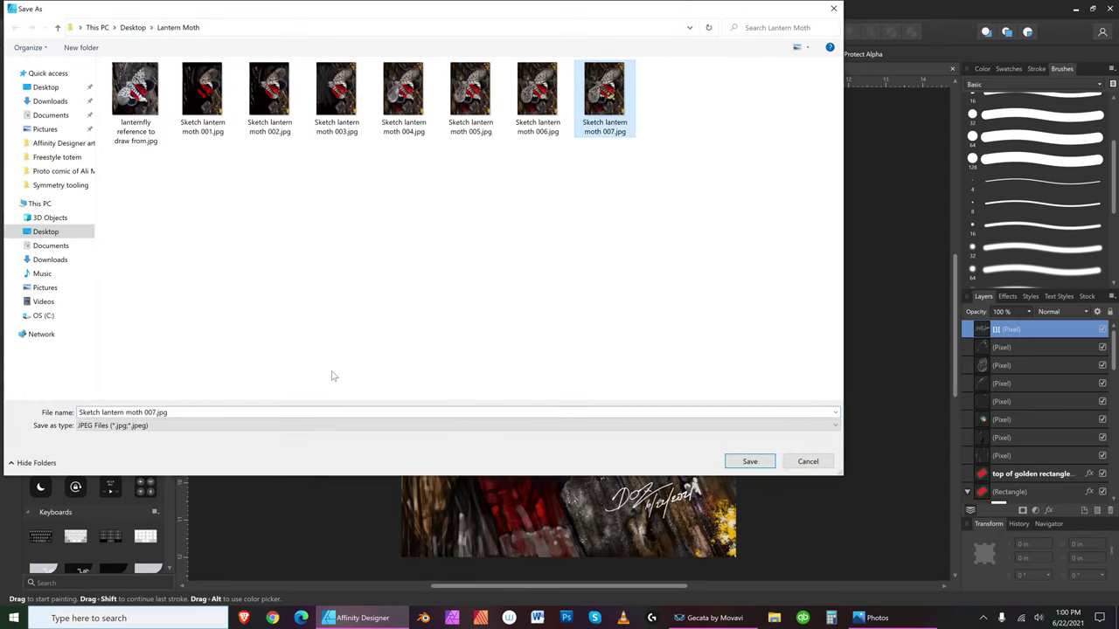
{"action": "left_click", "coordinate": [155, 408]}
{"action": "left_click", "coordinate": [155, 411]}
{"action": "key", "text": "shift+Left"}
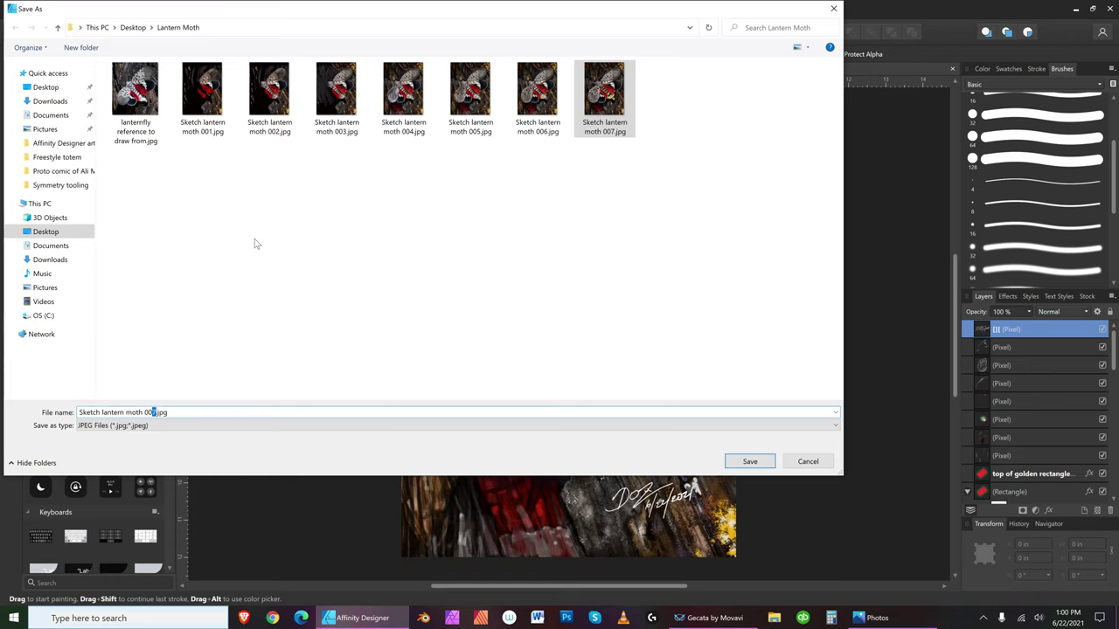
{"action": "type", "text": "8"}
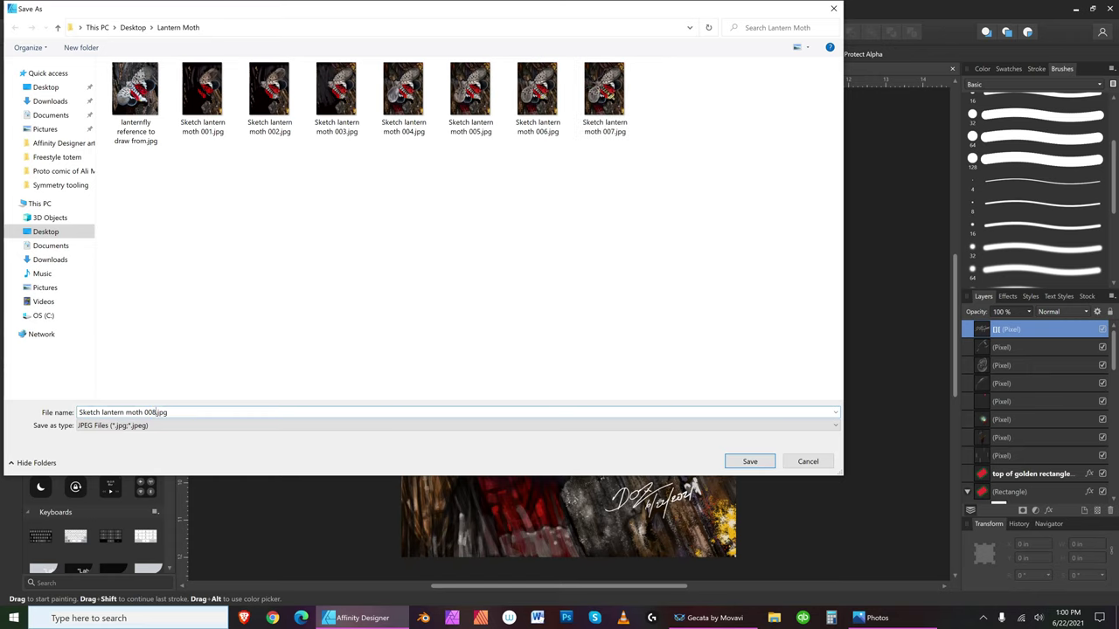
{"action": "left_click", "coordinate": [735, 459]}
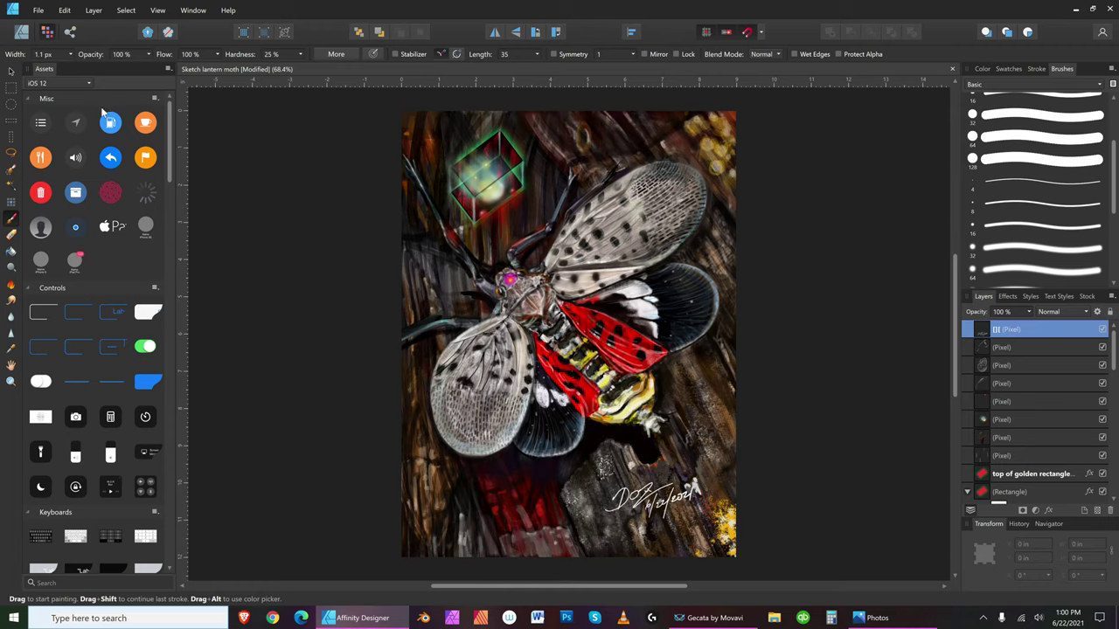
- Undo the last paint brush stroke and set up another best-quality JPEG export with its width reduced to 1000 px
{"action": "left_click", "coordinate": [65, 10]}
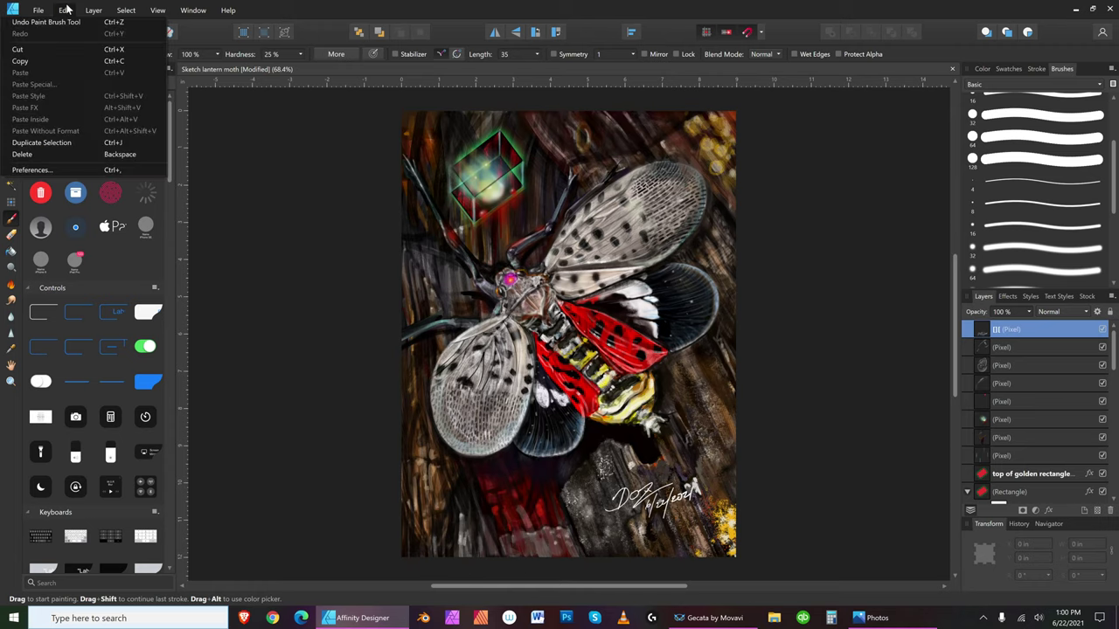
{"action": "left_click", "coordinate": [65, 24]}
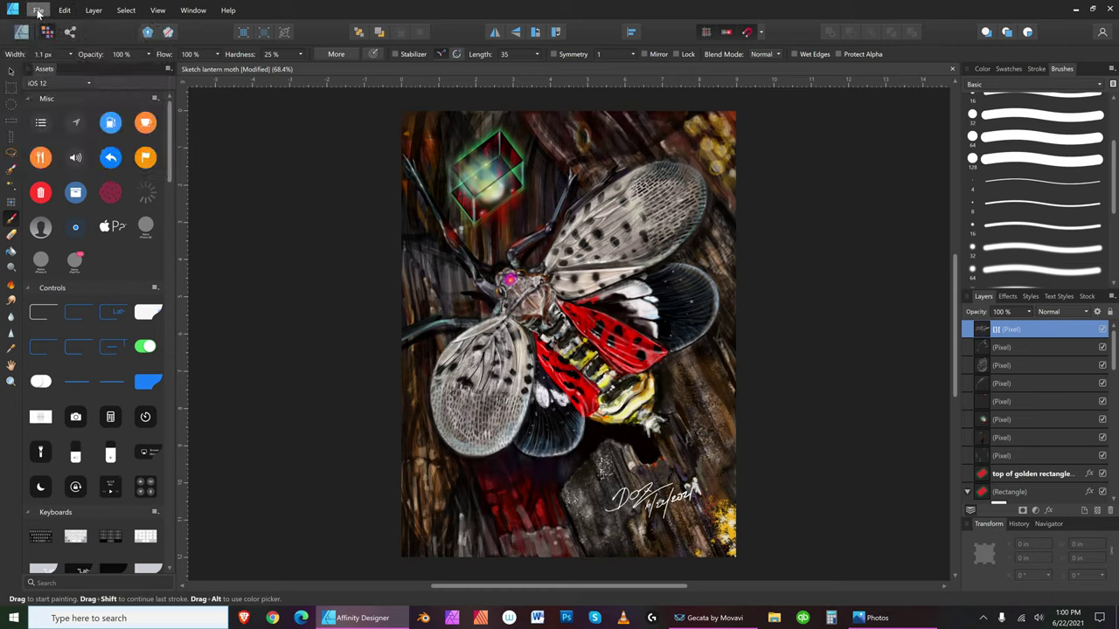
{"action": "left_click", "coordinate": [38, 10]}
{"action": "left_click", "coordinate": [23, 192]}
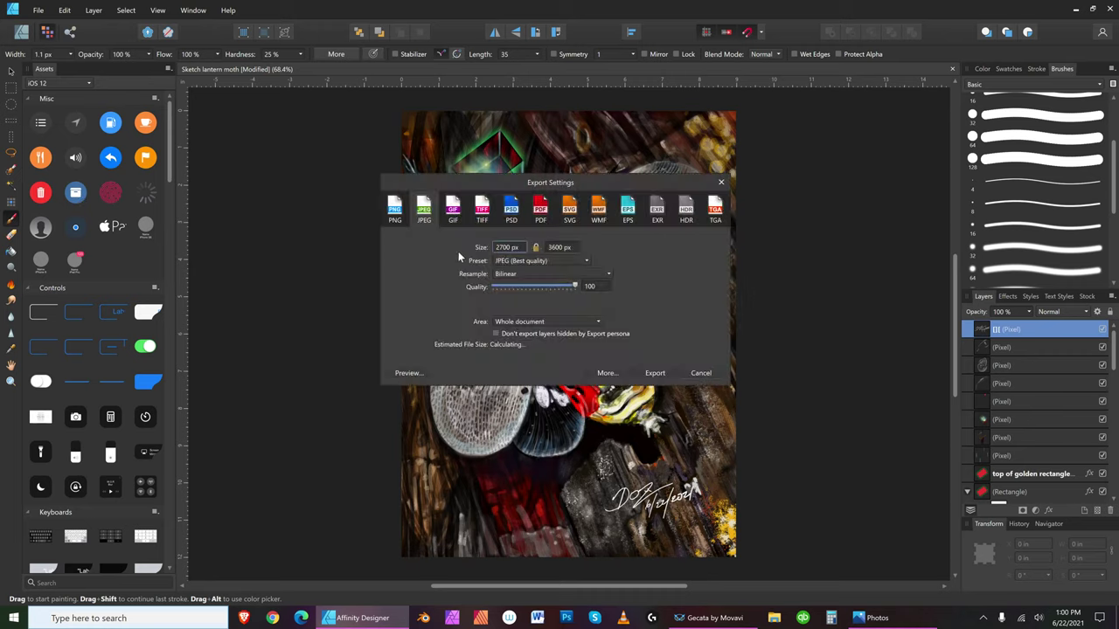
{"action": "left_click", "coordinate": [508, 248]}
{"action": "type", "text": "1000"}
{"action": "key", "text": "Tab"}
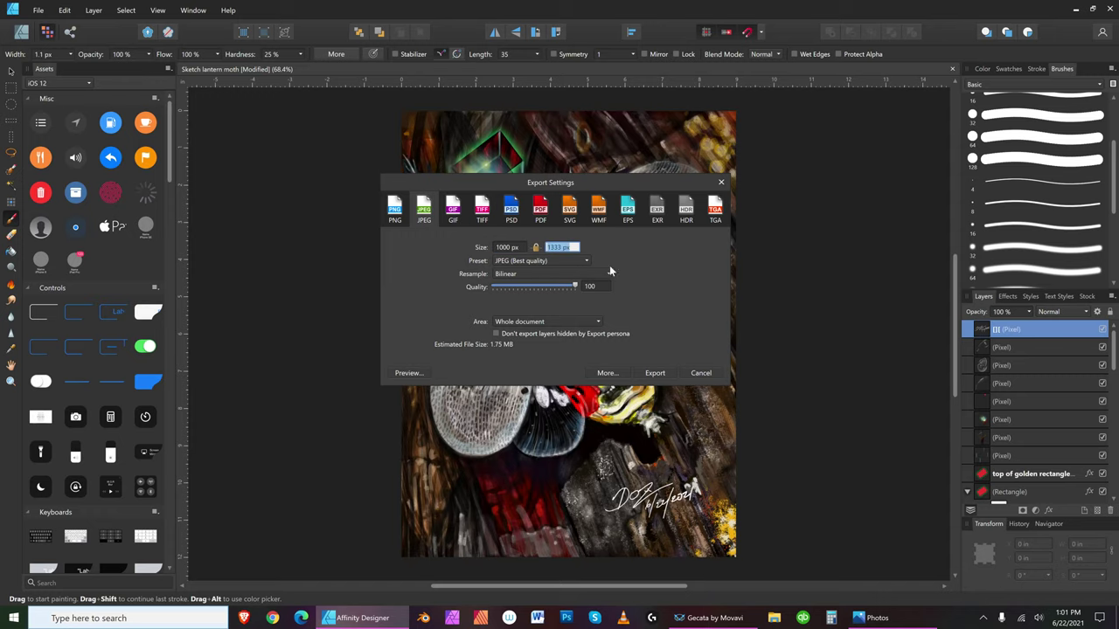
{"action": "left_click", "coordinate": [654, 373]}
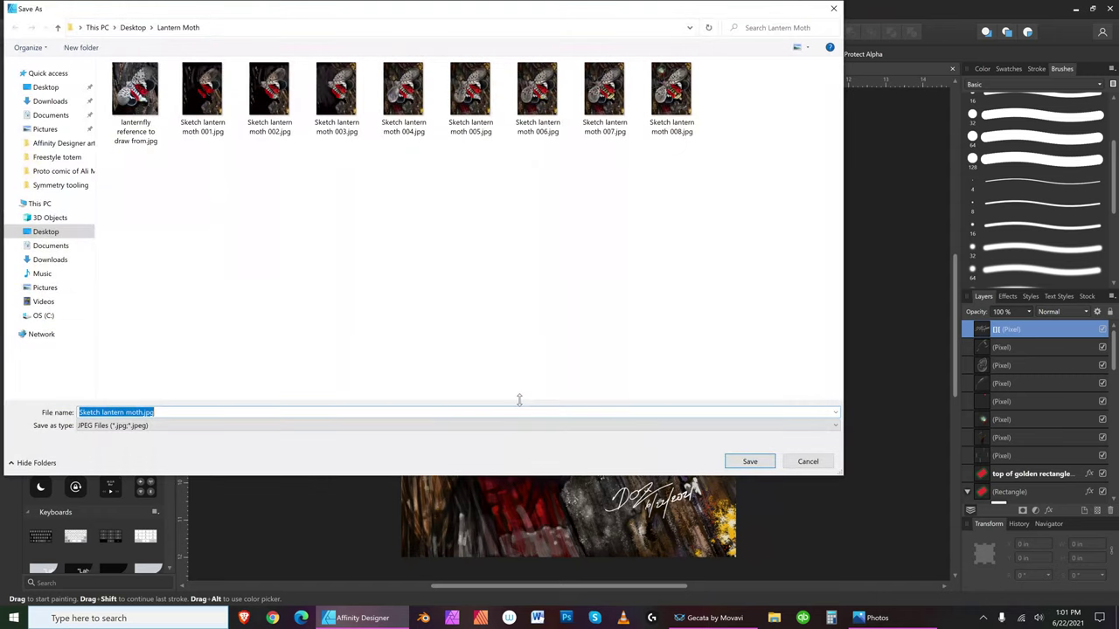
- Save the reduced-size export as Sketch lantern moth 009 for youtube.jpg in the Lantern Moth folder
{"action": "left_click", "coordinate": [651, 131]}
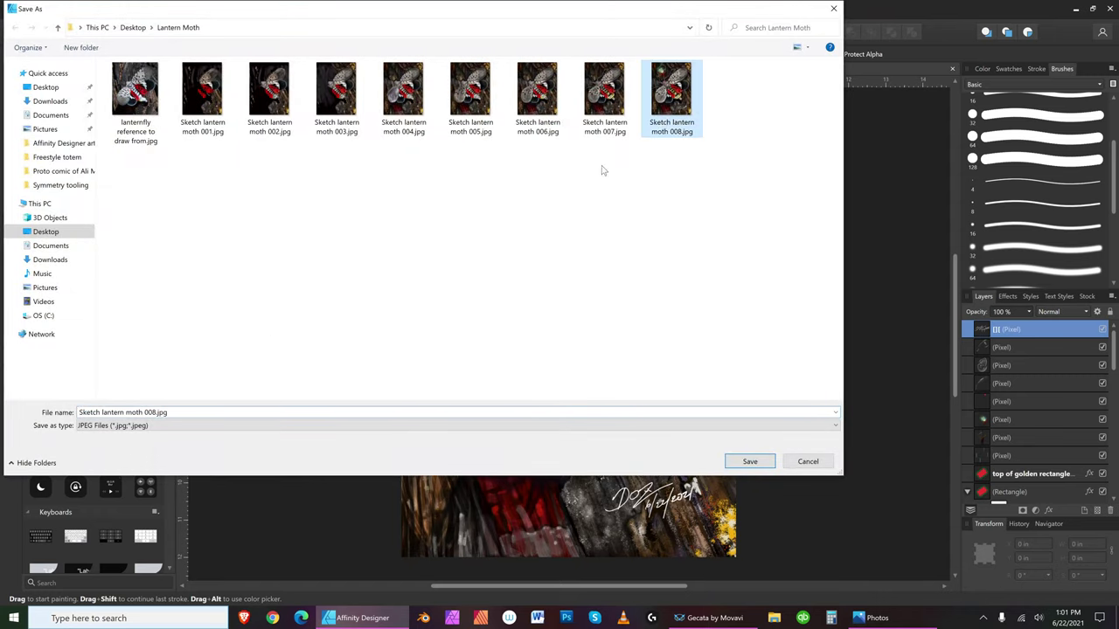
{"action": "left_click", "coordinate": [155, 415]}
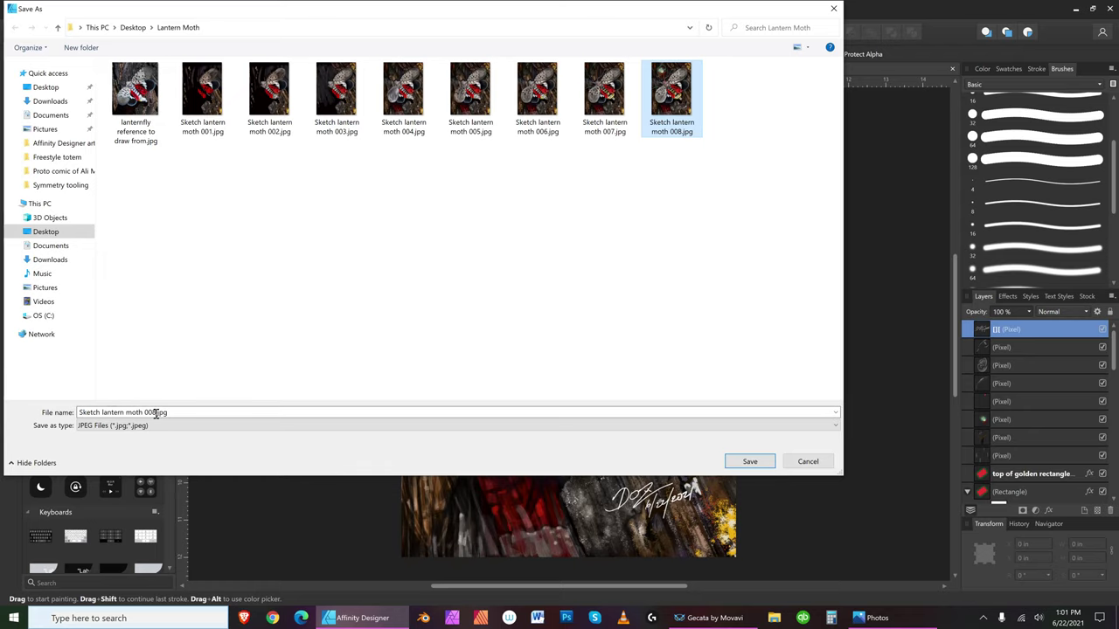
{"action": "left_click", "coordinate": [155, 414]}
{"action": "left_click", "coordinate": [155, 414]}
{"action": "key", "text": "shift+Left"}
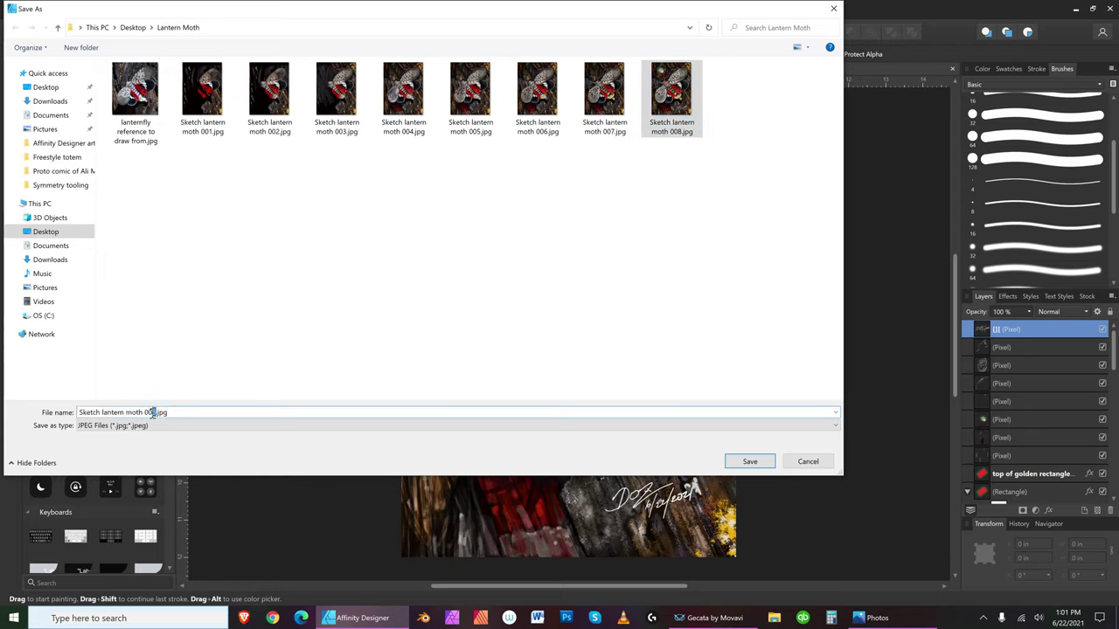
{"action": "type", "text": "9 for"}
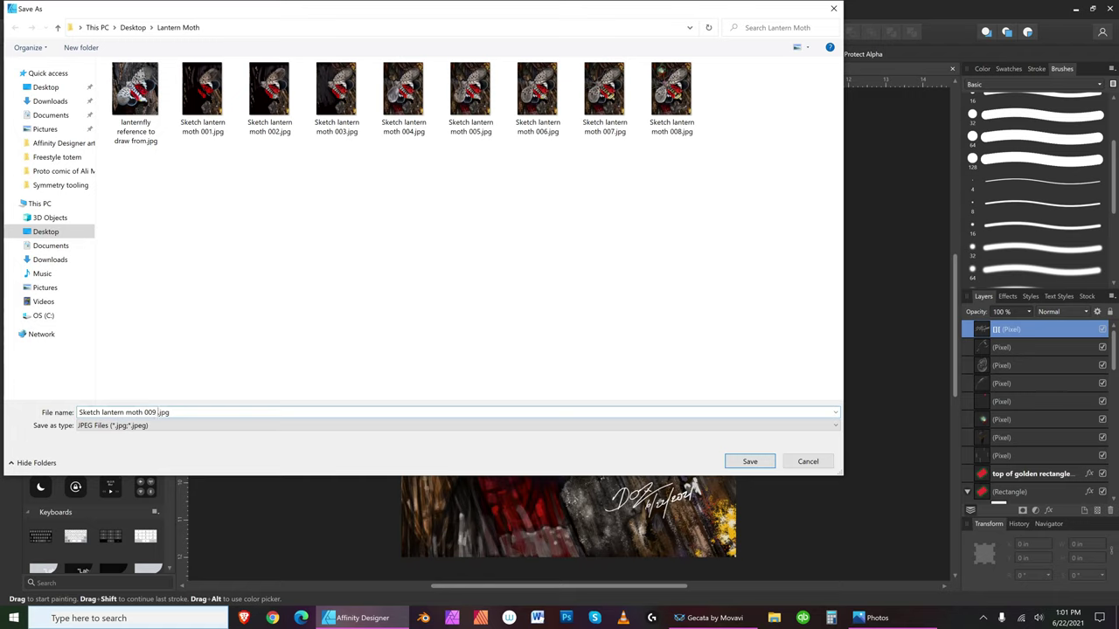
{"action": "type", "text": " youtube"}
{"action": "key", "text": "BackSpace"}
{"action": "type", "text": "e"}
{"action": "left_click", "coordinate": [757, 462]}
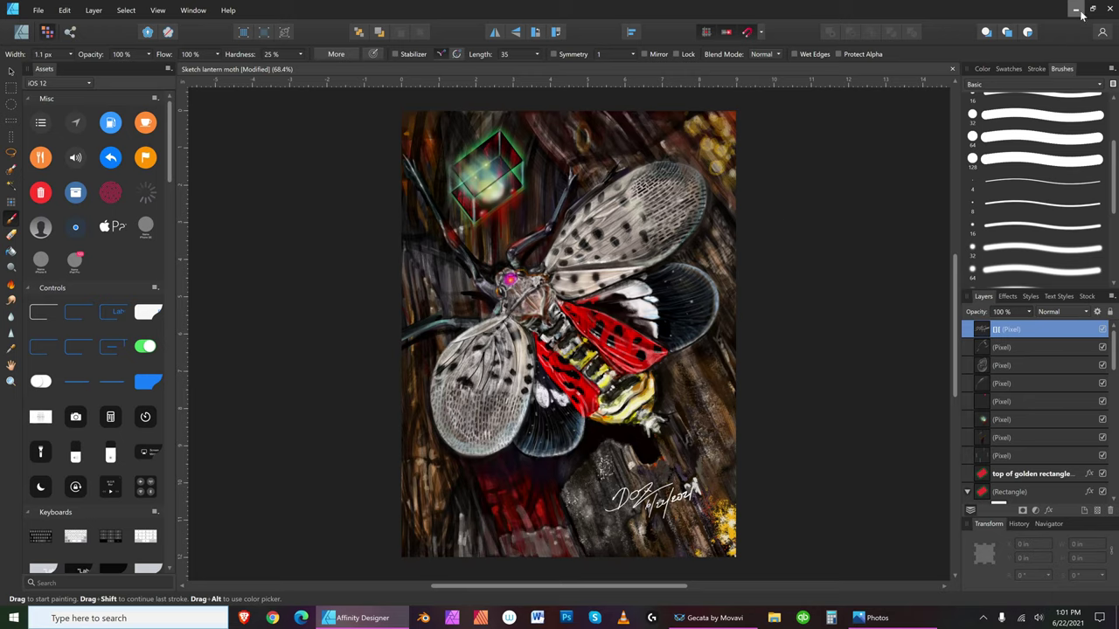
{"action": "left_click", "coordinate": [742, 617]}
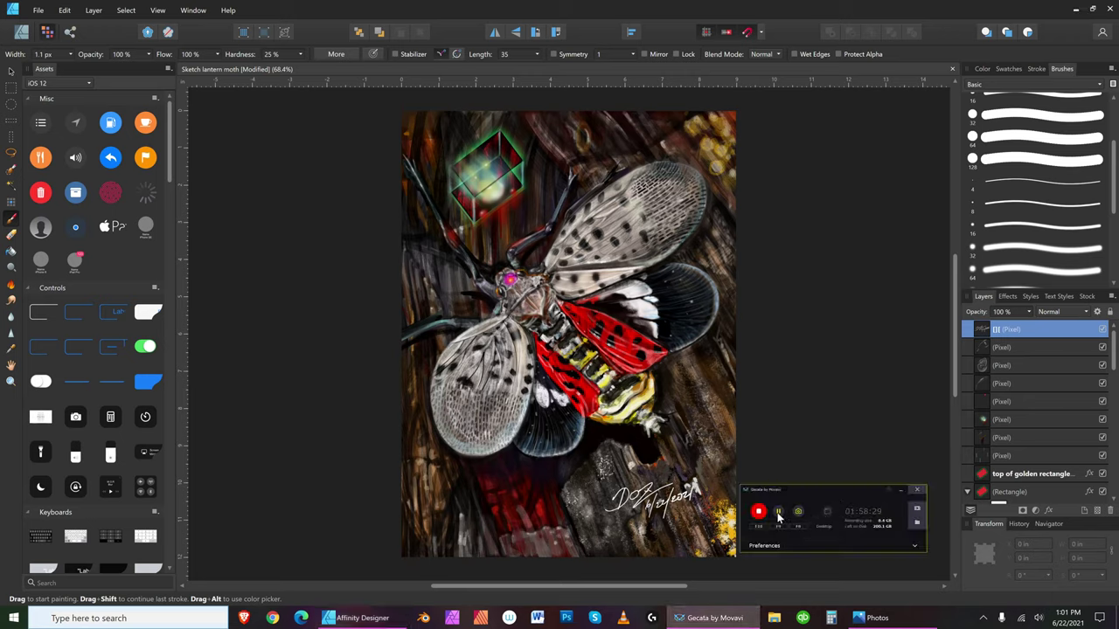